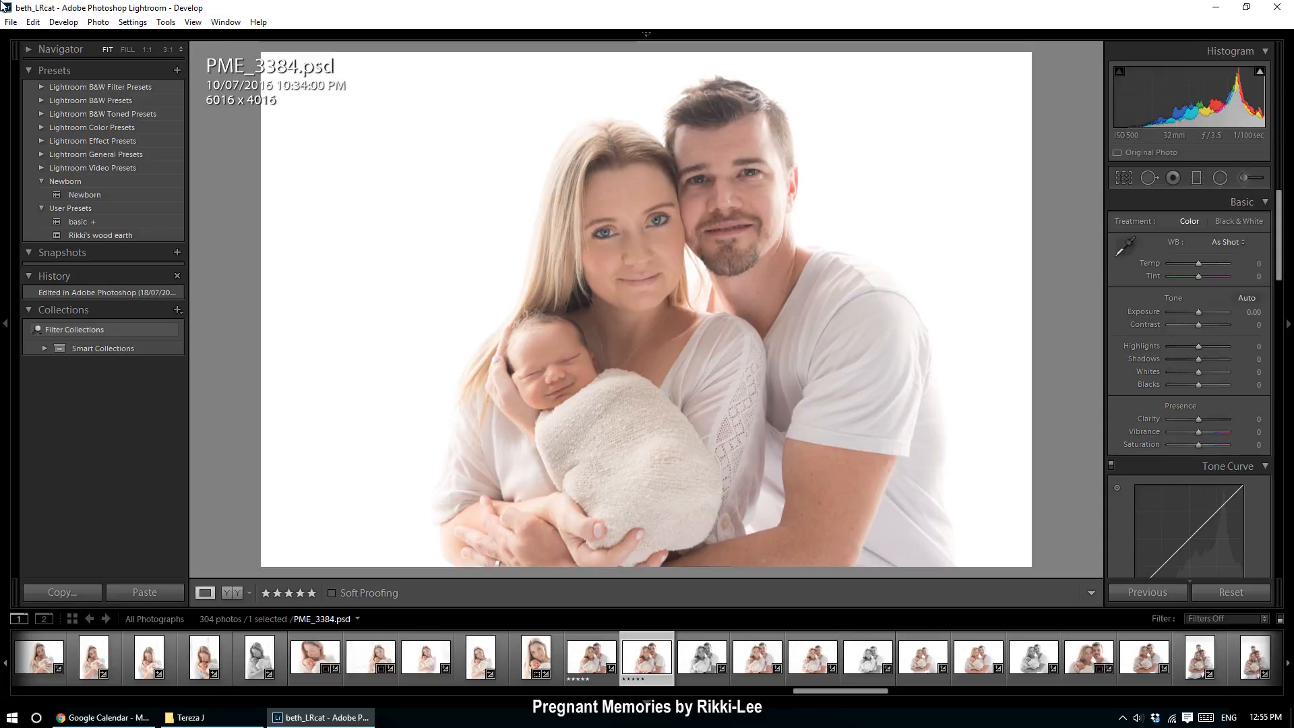
# - Start creating a new catalog and browse to the Photography folder as its location
pyautogui.click(15, 23)
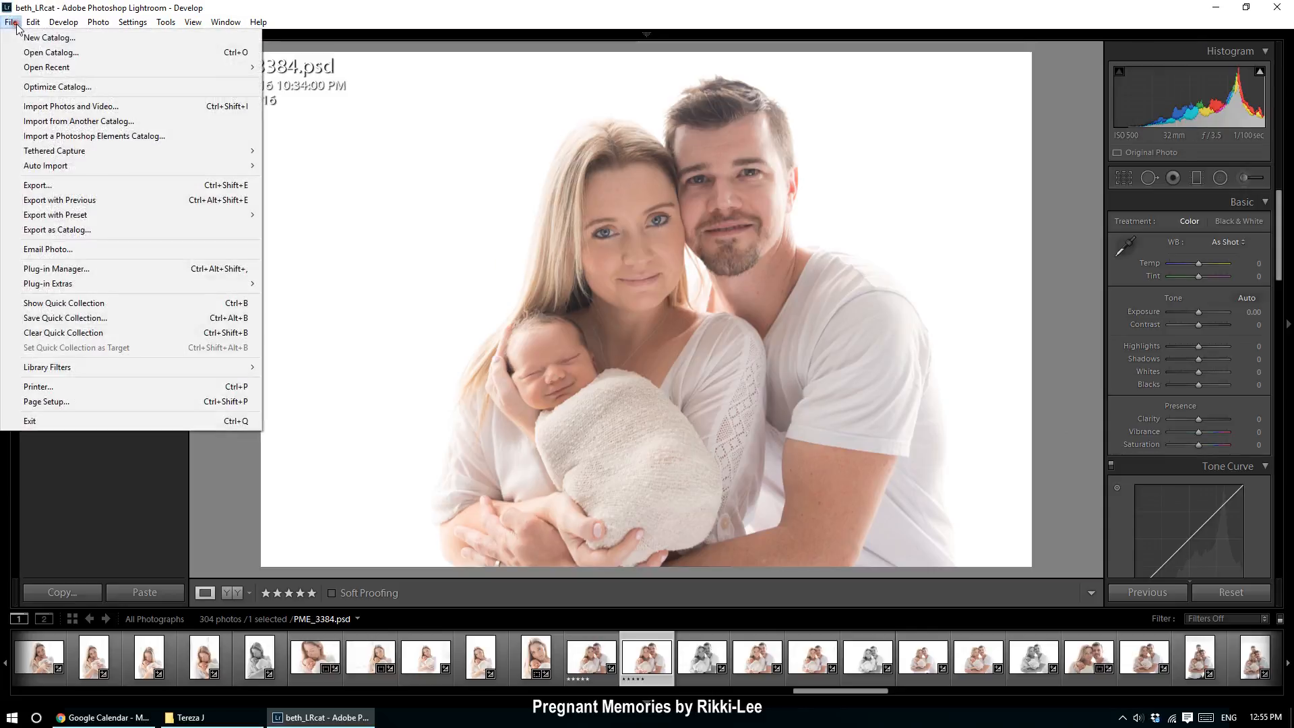
pyautogui.click(47, 38)
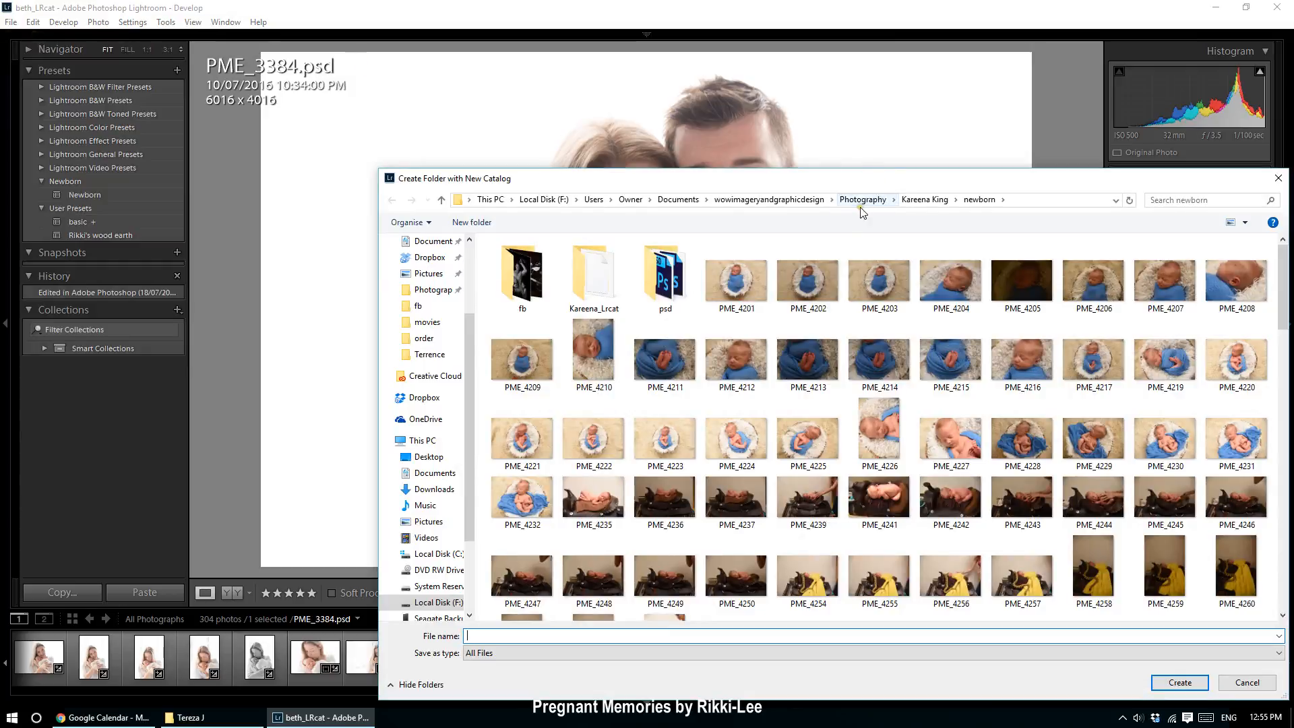
pyautogui.click(862, 199)
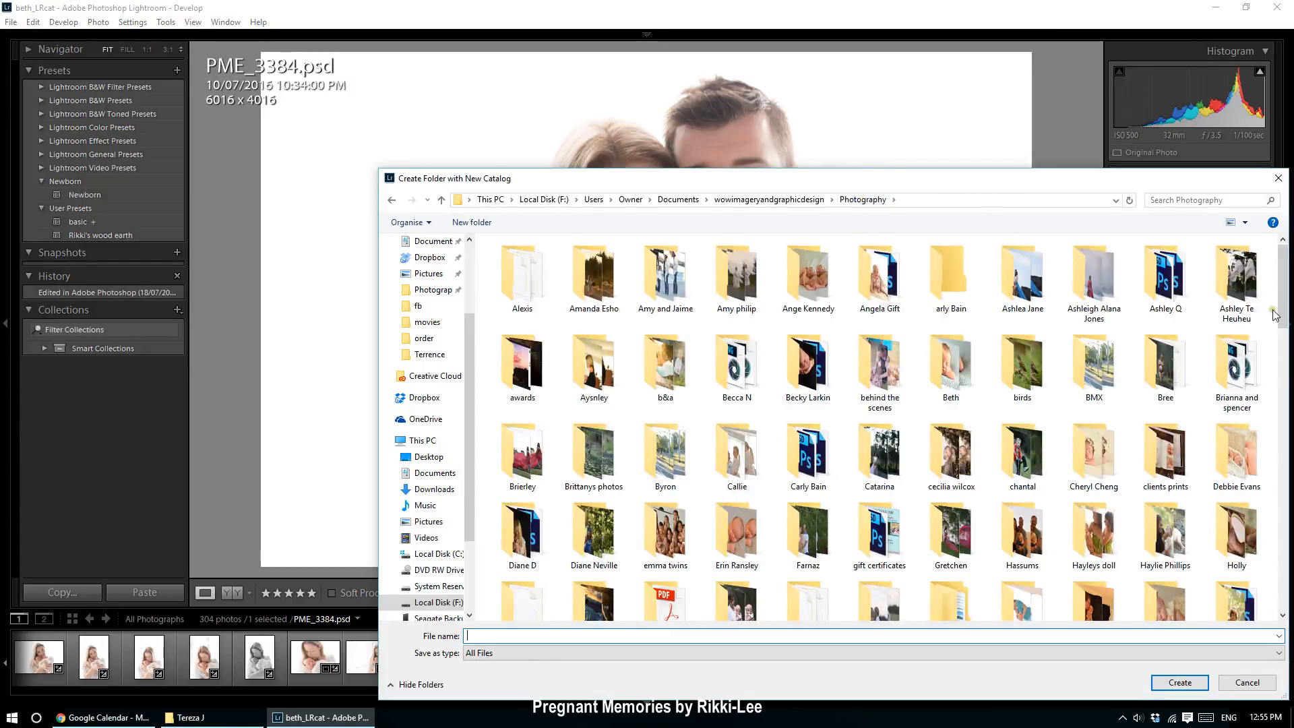
pyautogui.moveTo(1282, 297); pyautogui.dragTo(1283, 602)
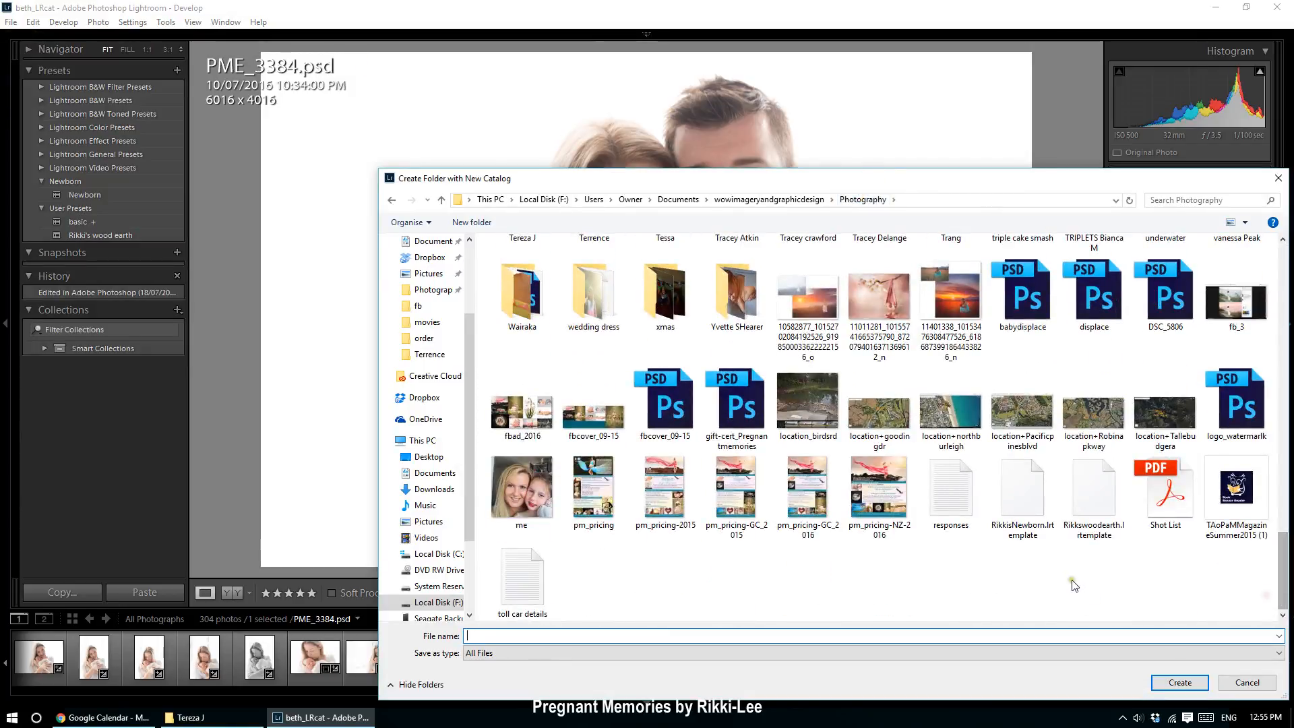
pyautogui.rightClick(947, 583)
pyautogui.moveTo(1010, 548)
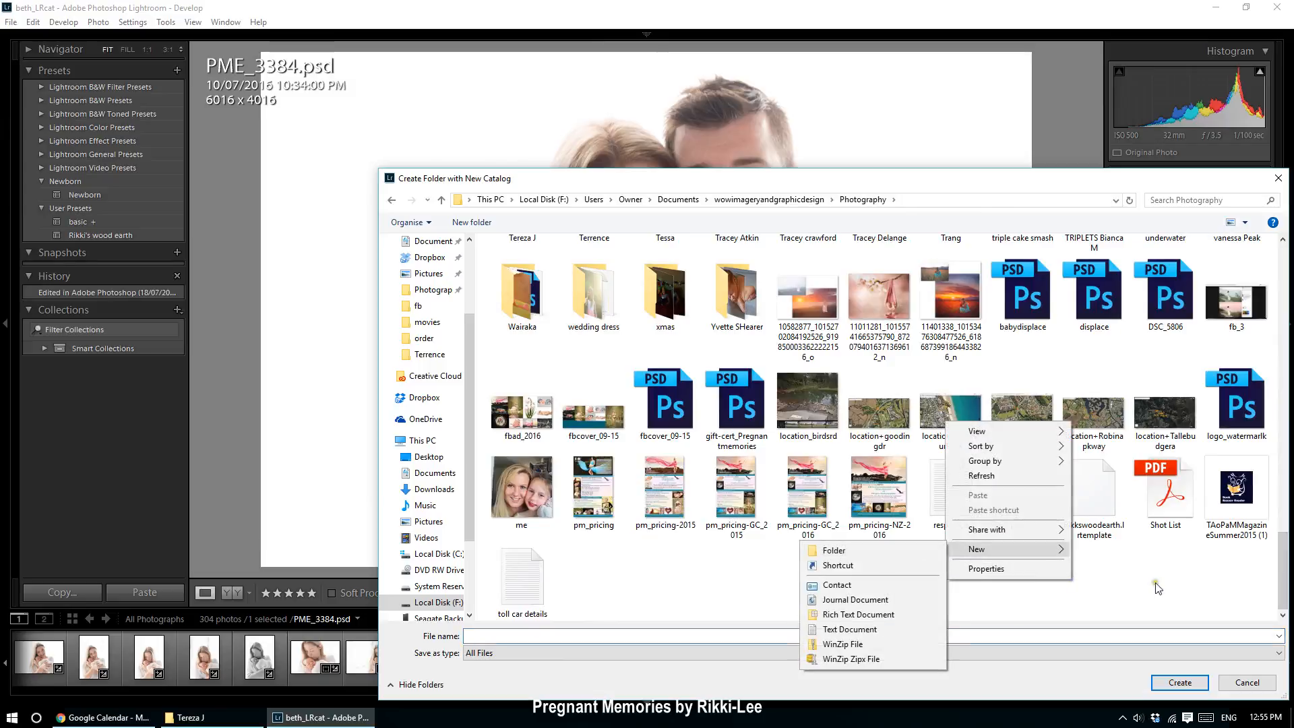
pyautogui.click(880, 551)
# - Find the newborn client's folder inside Photography and open it as the catalog location
pyautogui.scroll(10, 923, 474)
pyautogui.click(886, 441)
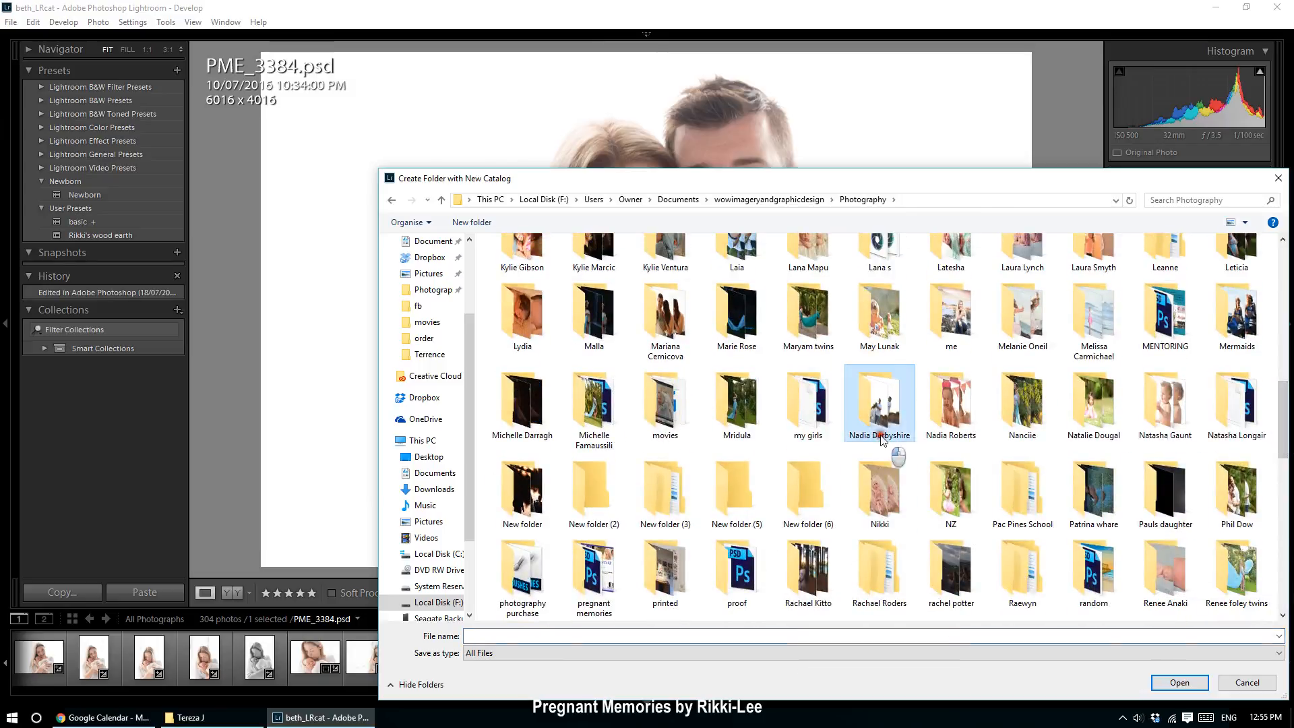
pyautogui.press('t')
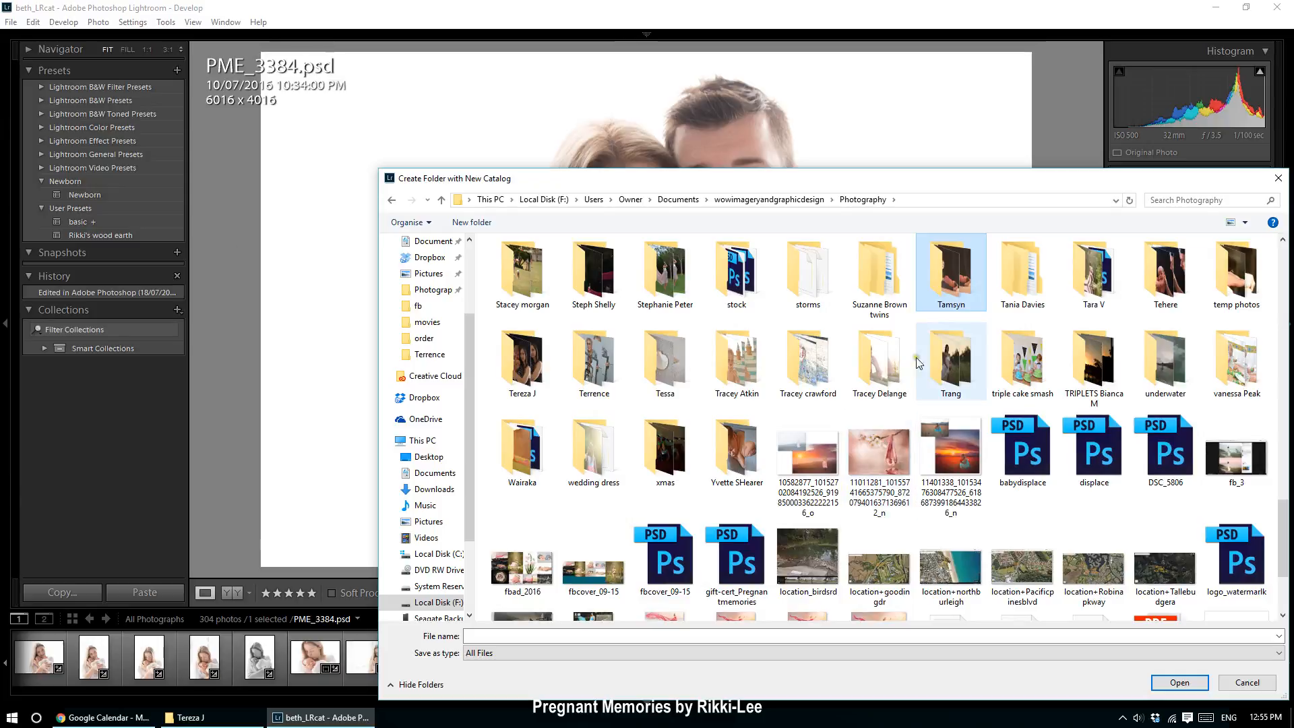
pyautogui.doubleClick(529, 354)
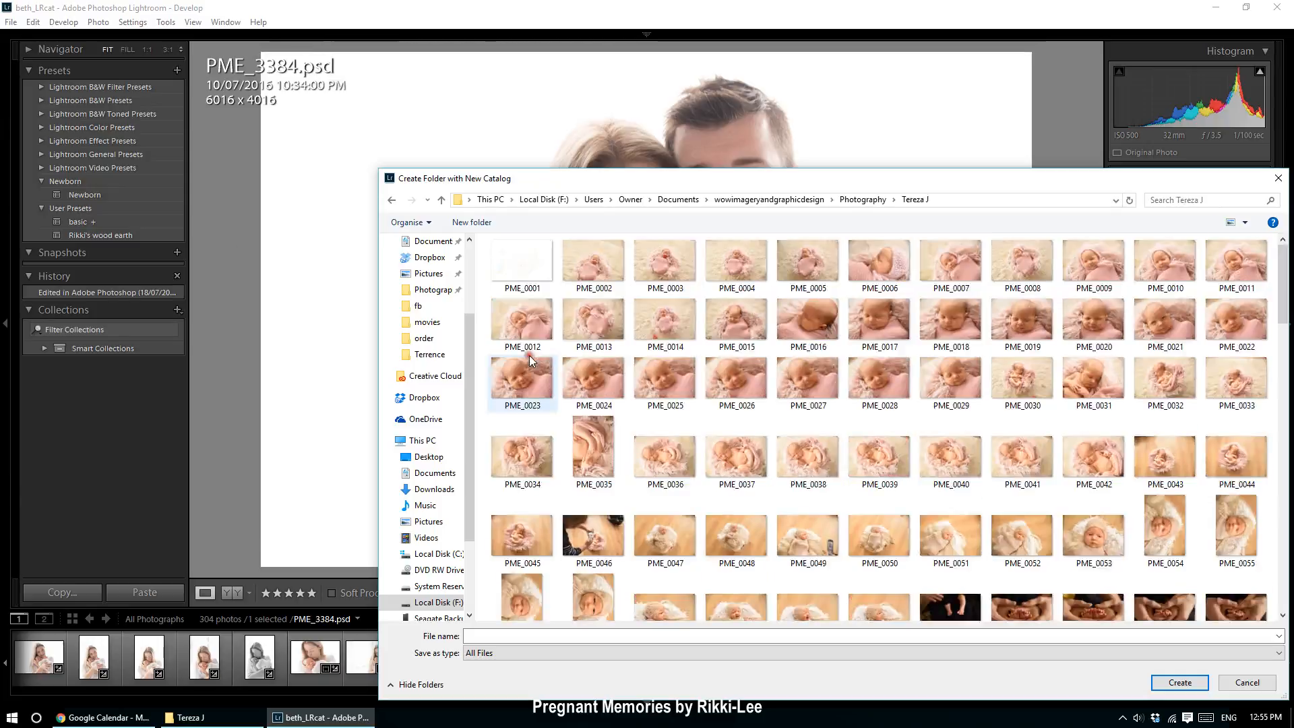
# - Name the new catalog with the client's first name followed by "_LRcat" and create it
pyautogui.click(841, 638)
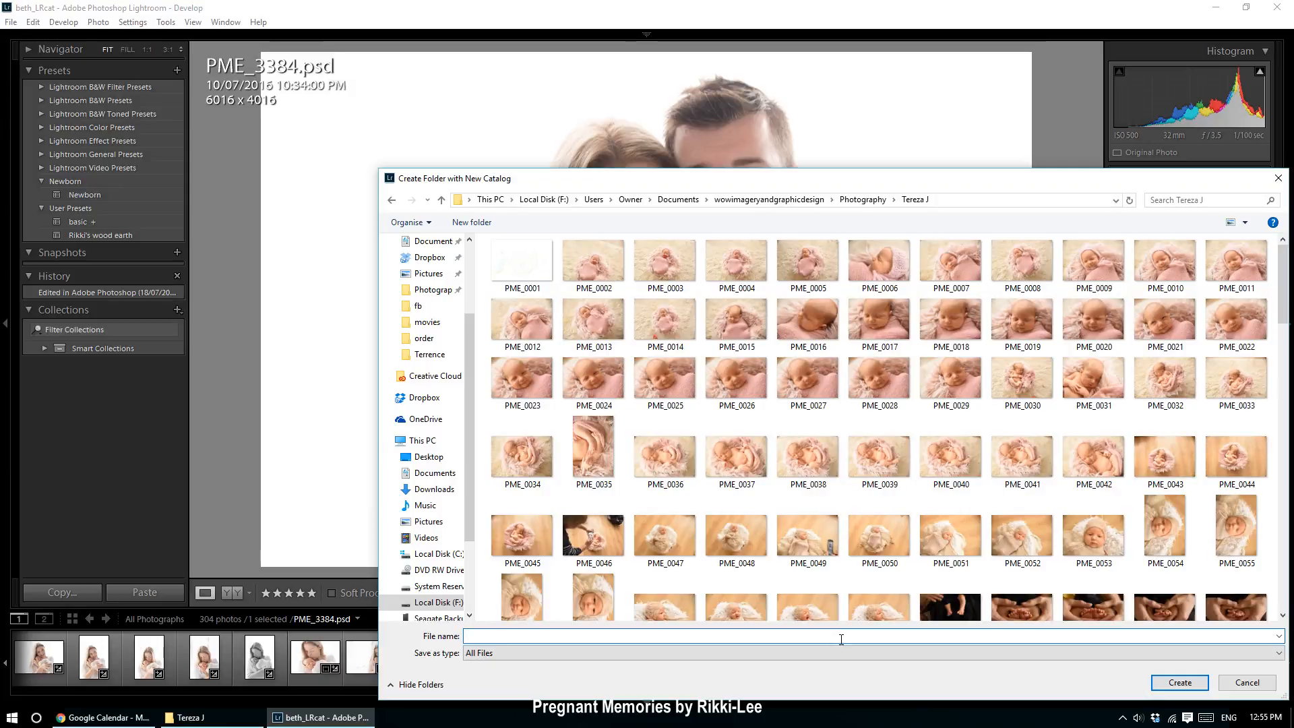
pyautogui.write('tereza')
pyautogui.write('_LRcat')
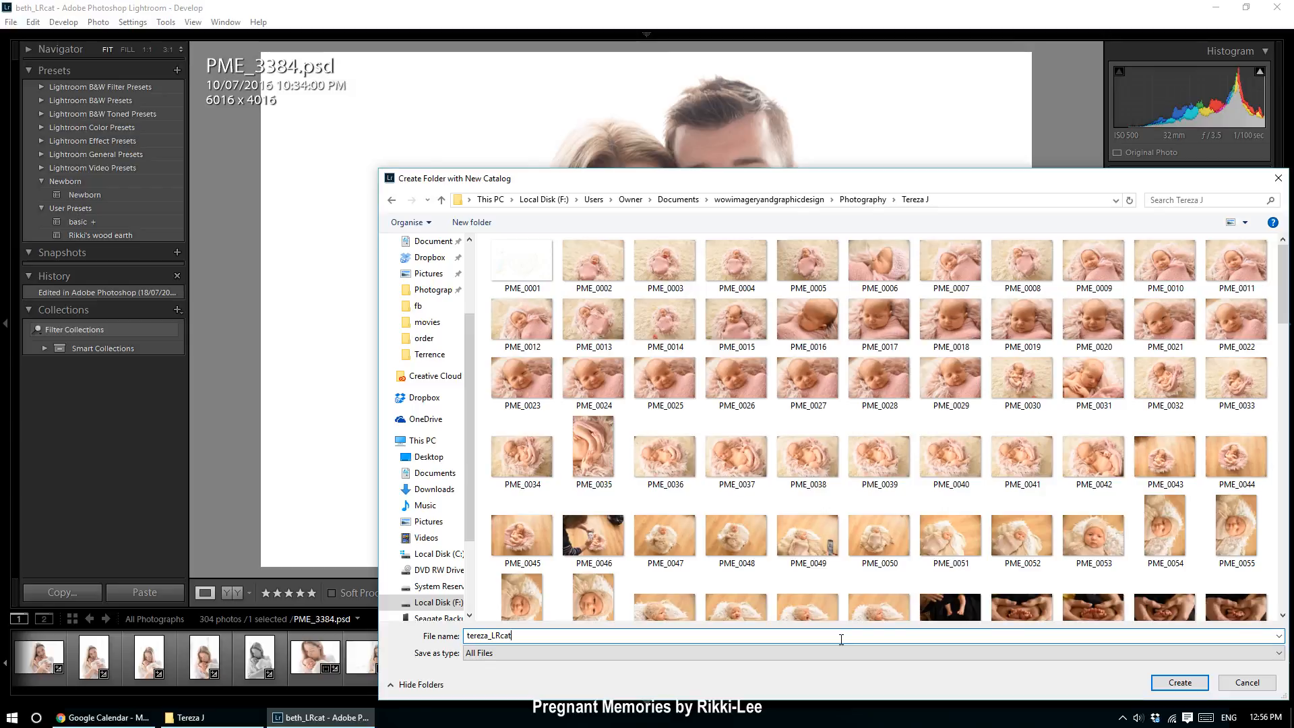
pyautogui.click(1179, 683)
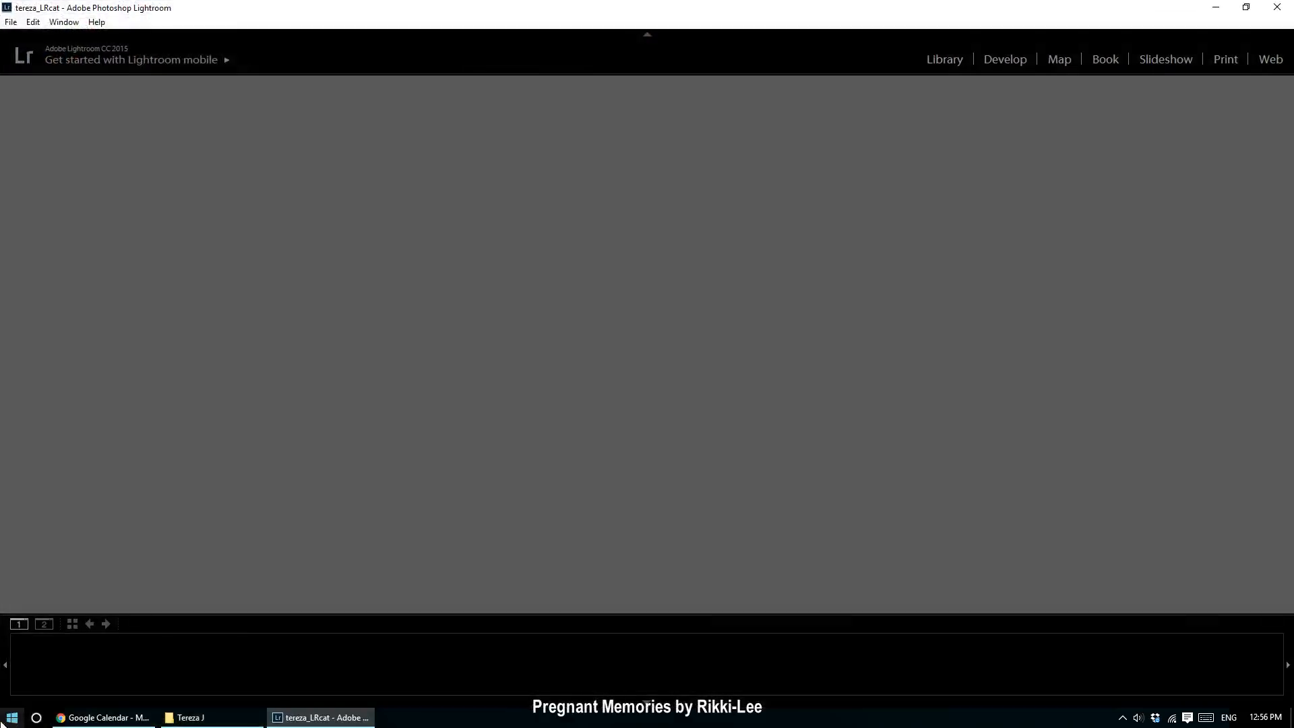
# - Start a photo import and expand the source folders on Local Disk (F:) through Users, Owner, Documents and wowimageryandgraphicdesign to Photography
pyautogui.moveTo(87, 720)
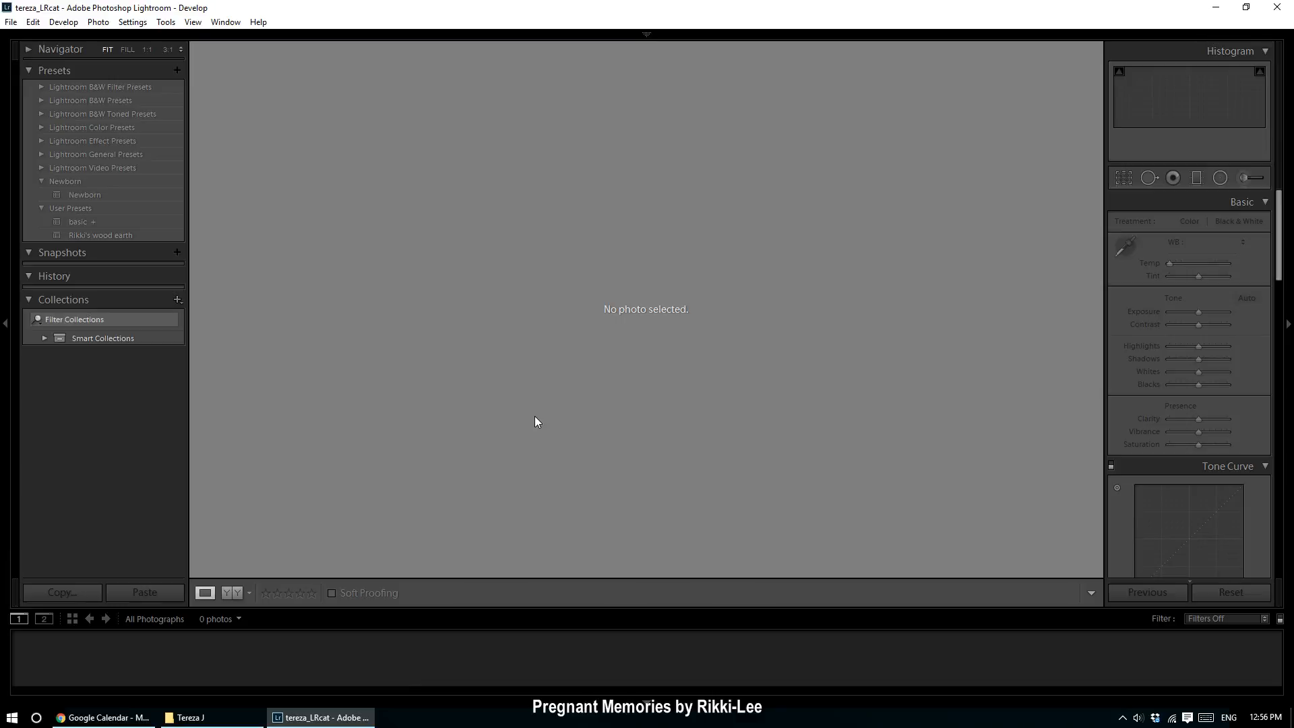
pyautogui.click(11, 21)
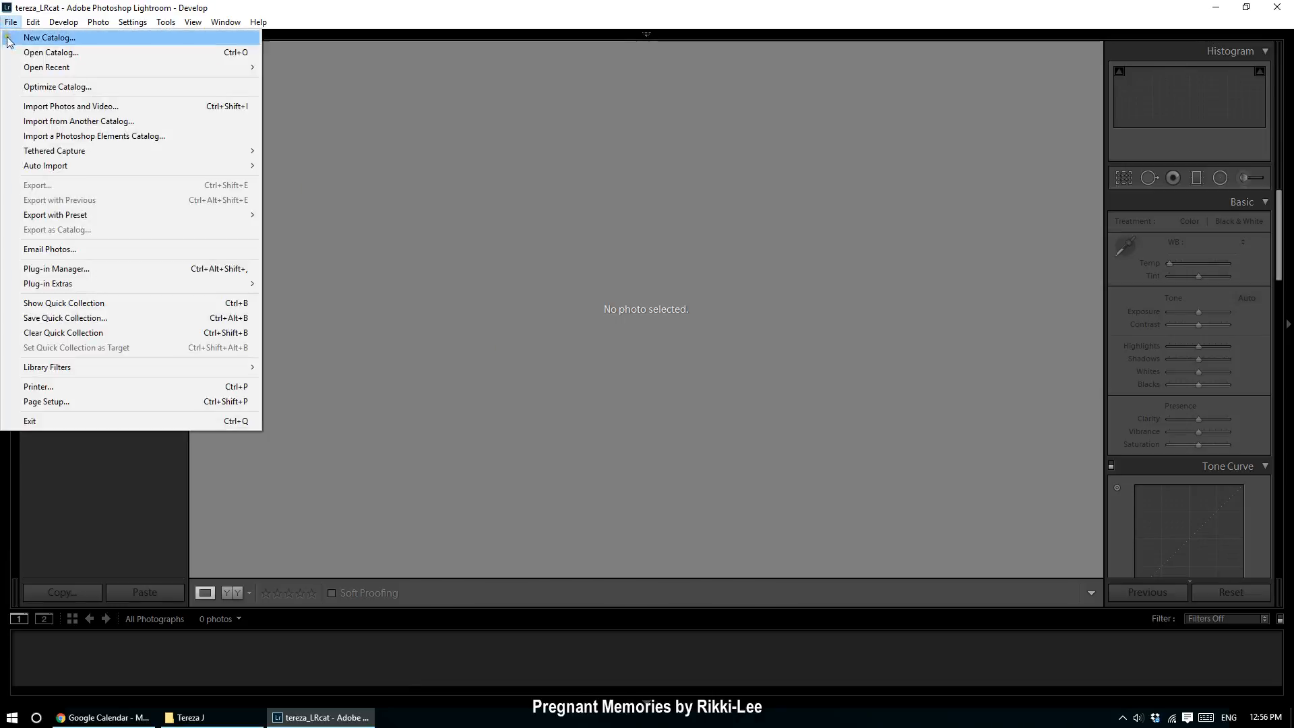
pyautogui.click(41, 106)
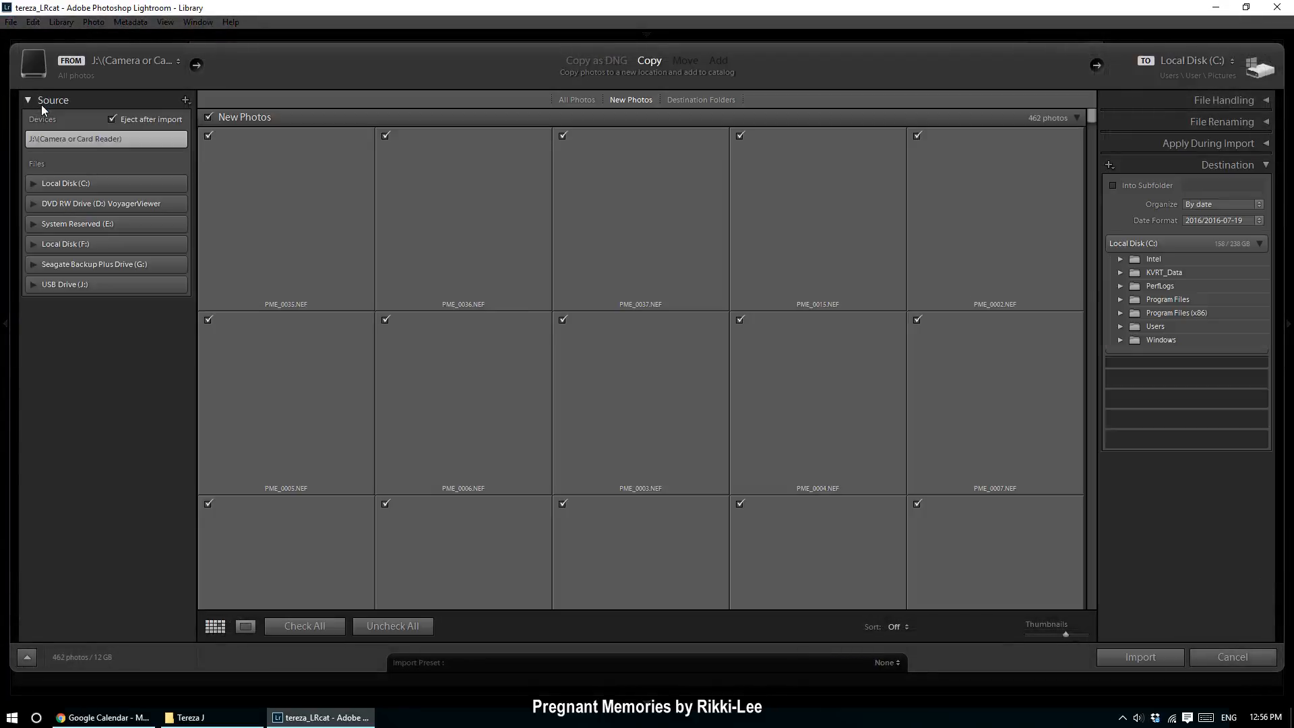
pyautogui.click(34, 246)
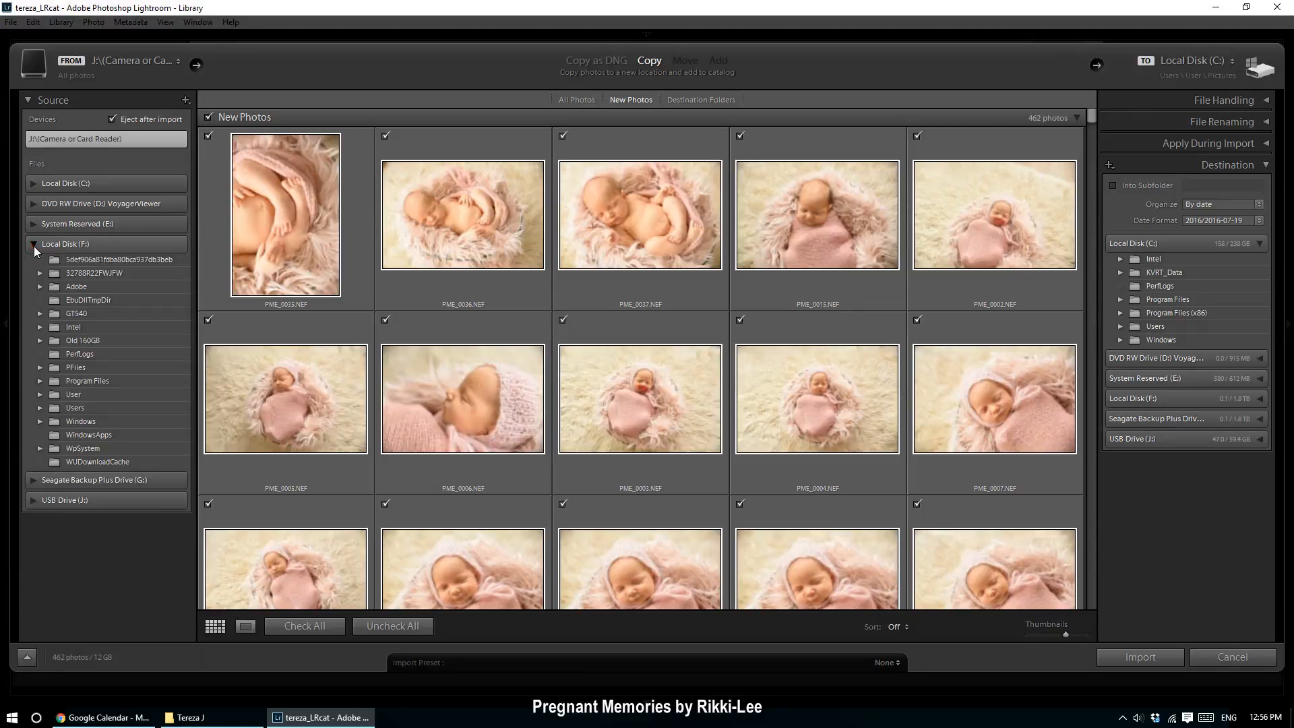
pyautogui.click(41, 407)
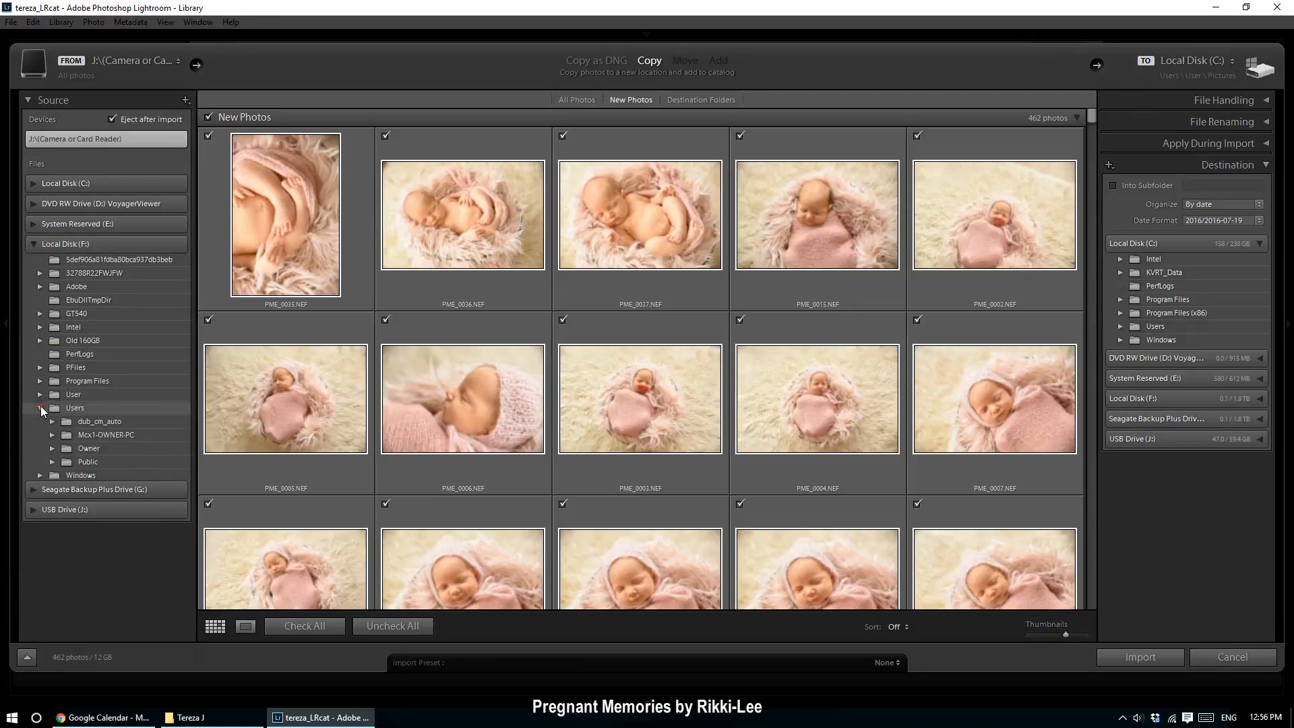
pyautogui.click(53, 449)
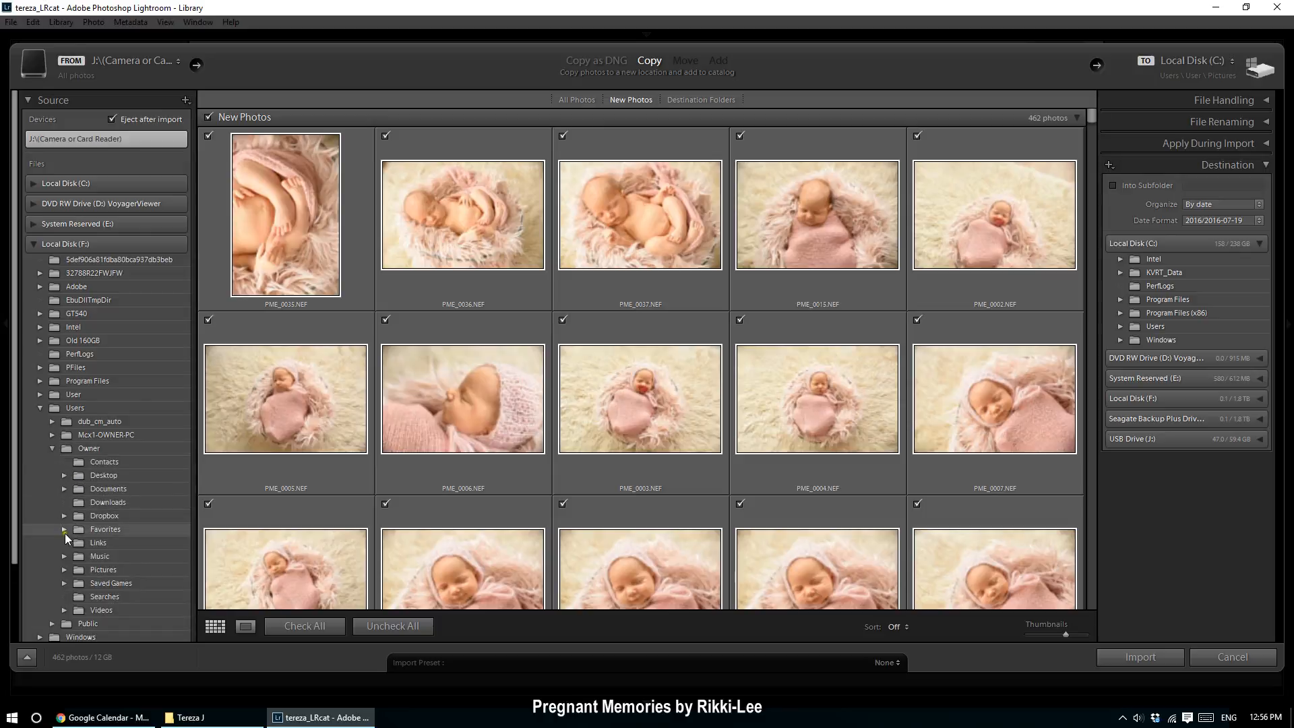
pyautogui.click(64, 488)
pyautogui.scroll(-5, 94, 512)
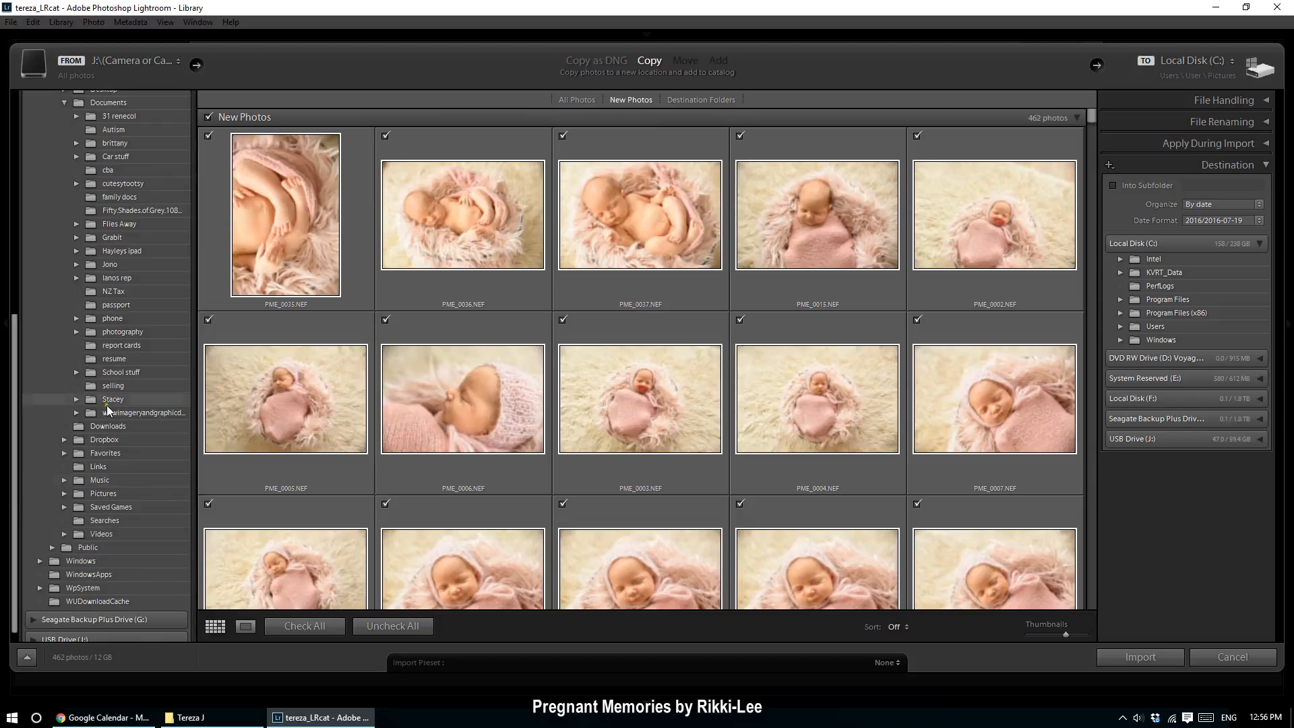
pyautogui.click(76, 413)
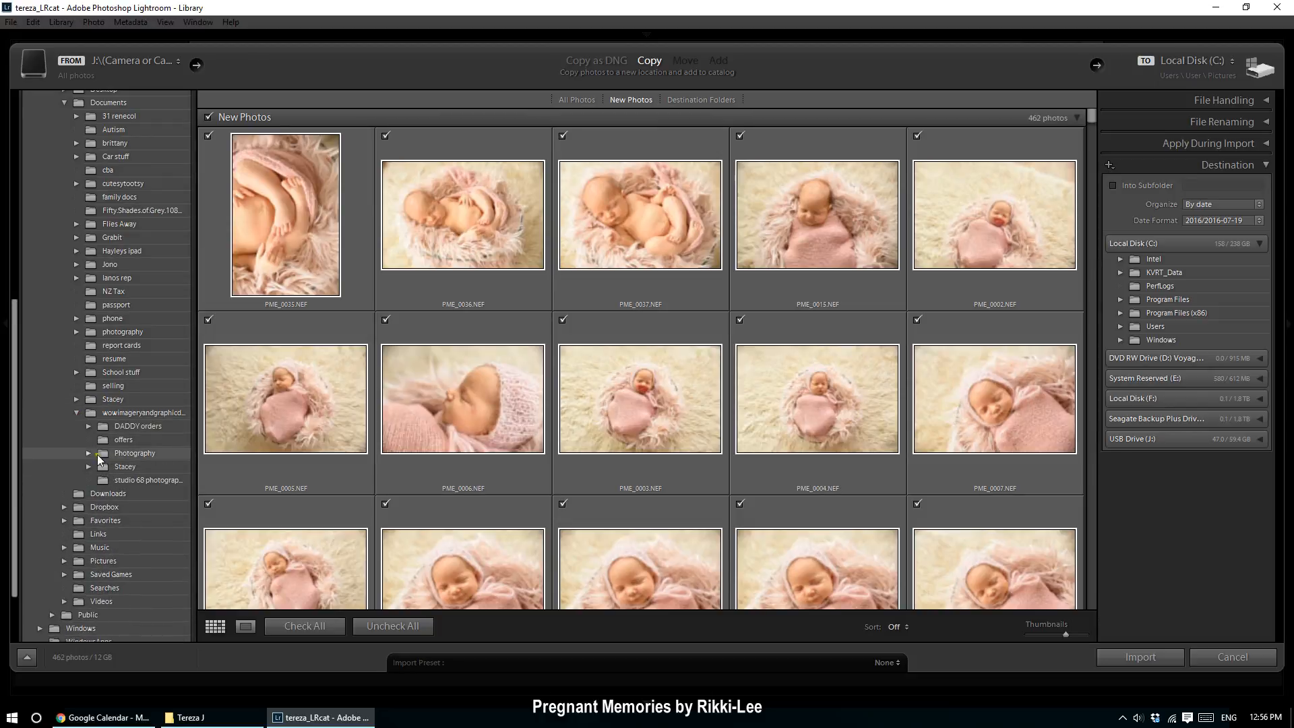
pyautogui.click(88, 454)
# - Choose the client's folder in Photography as the source and import all its new photos into the catalog
pyautogui.scroll(-5, 108, 478)
pyautogui.scroll(-10, 120, 493)
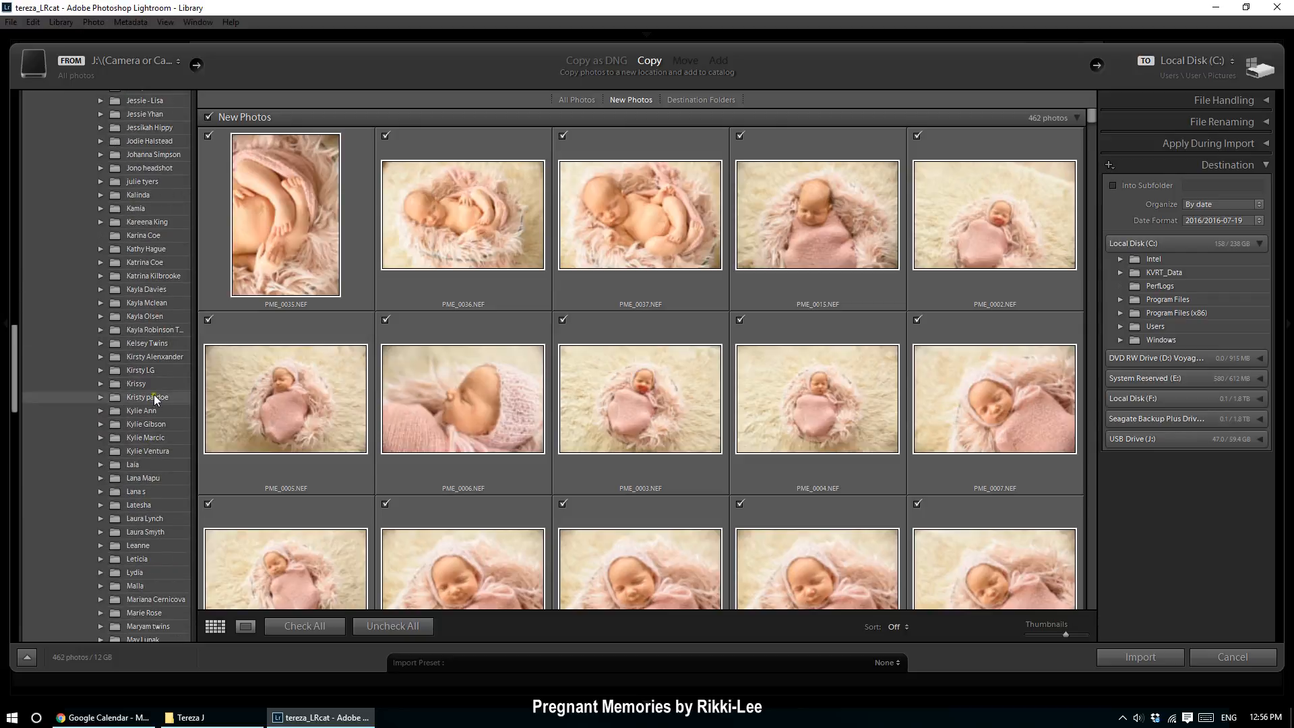
pyautogui.scroll(-3, 154, 398)
pyautogui.scroll(-9, 150, 458)
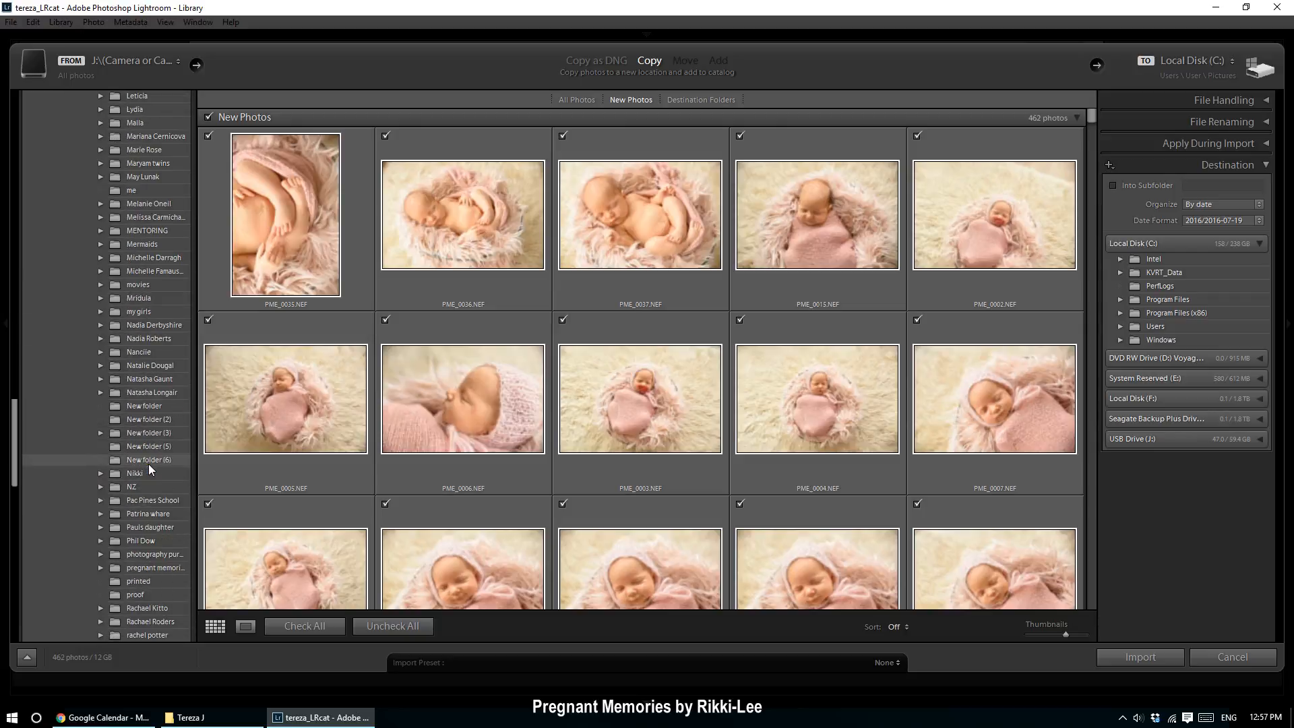
pyautogui.scroll(-9, 148, 464)
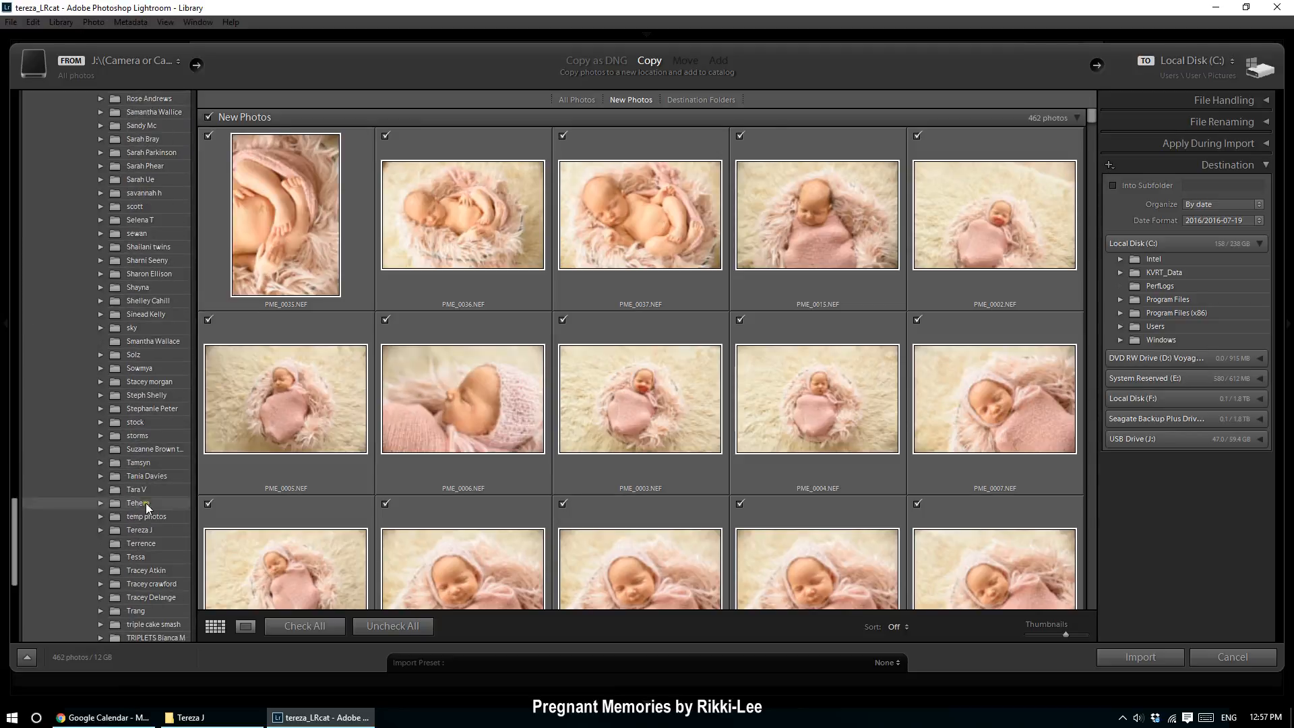
pyautogui.click(136, 528)
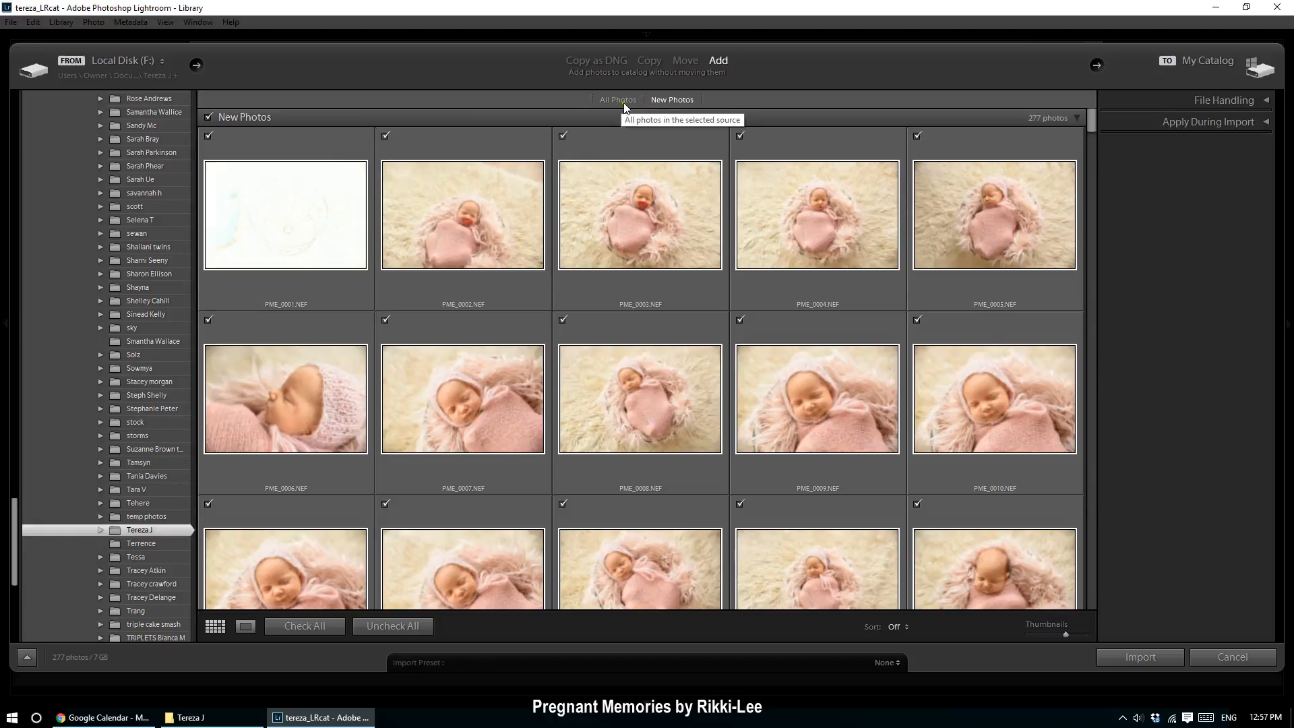
pyautogui.click(1154, 658)
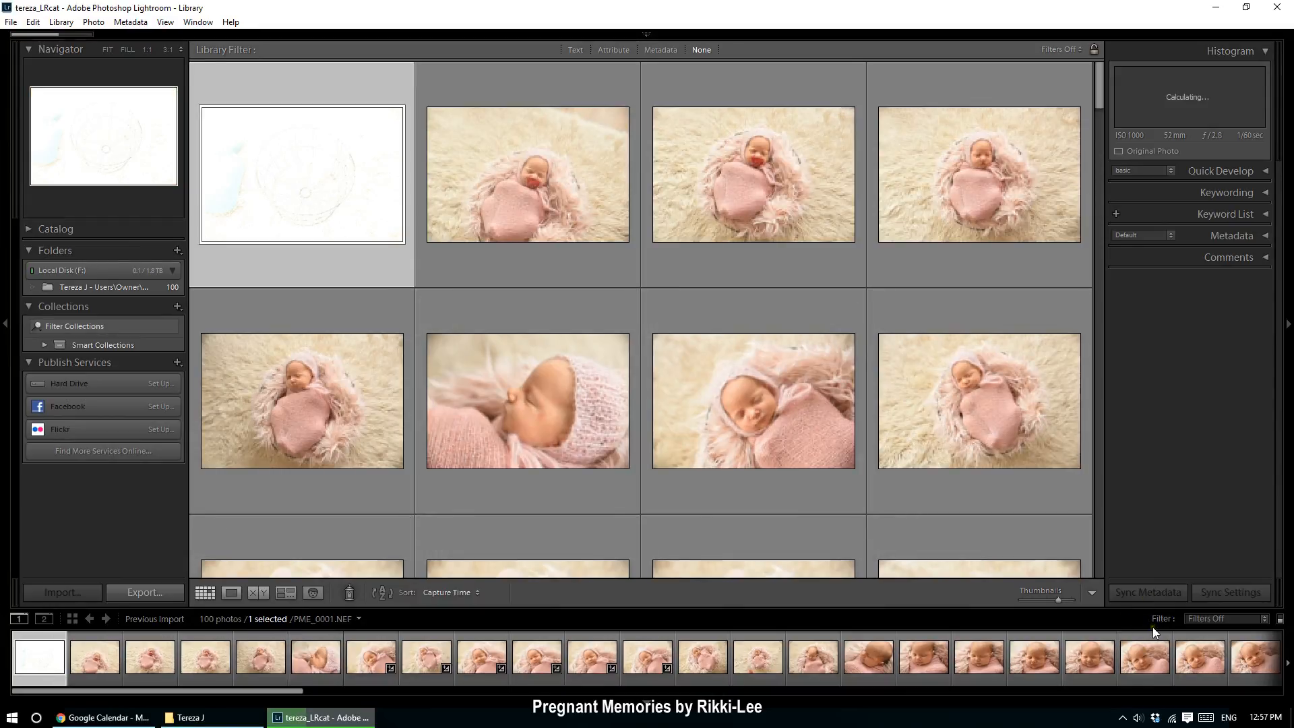
# - Keep the module picker displayed and enlarge the grid thumbnails to two photos per row
pyautogui.moveTo(656, 30)
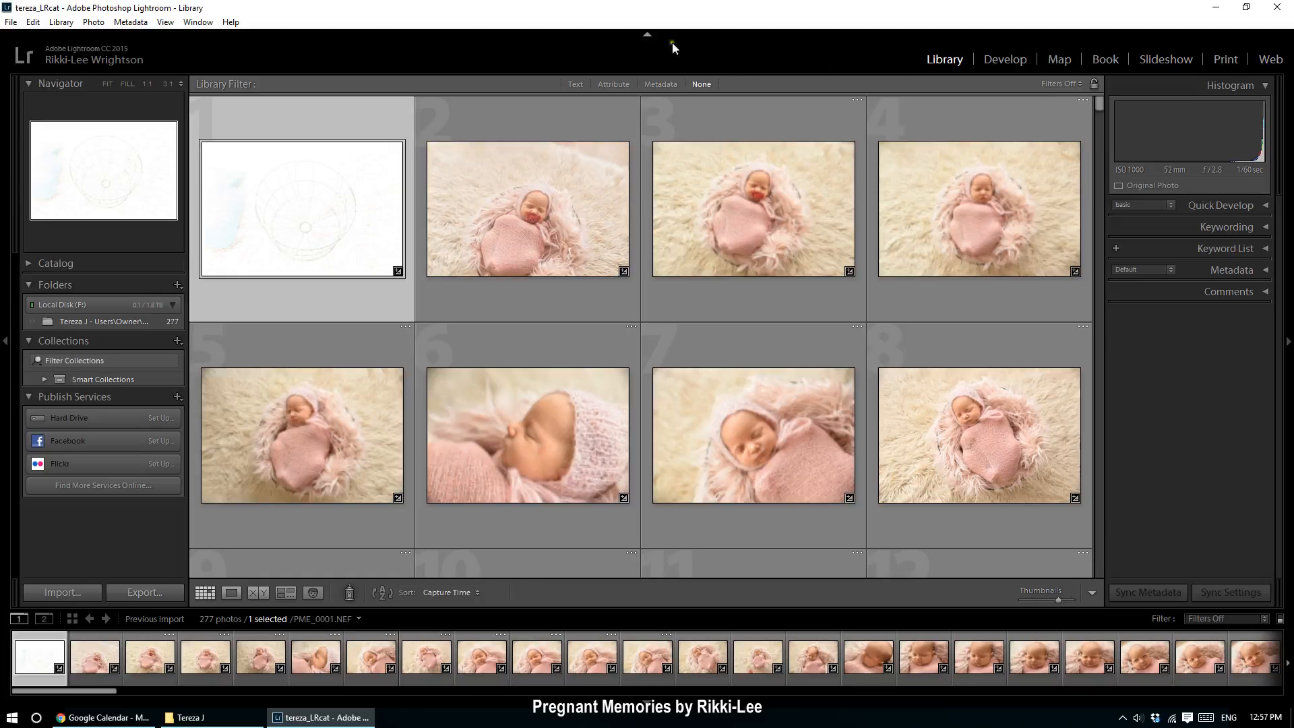
pyautogui.click(648, 34)
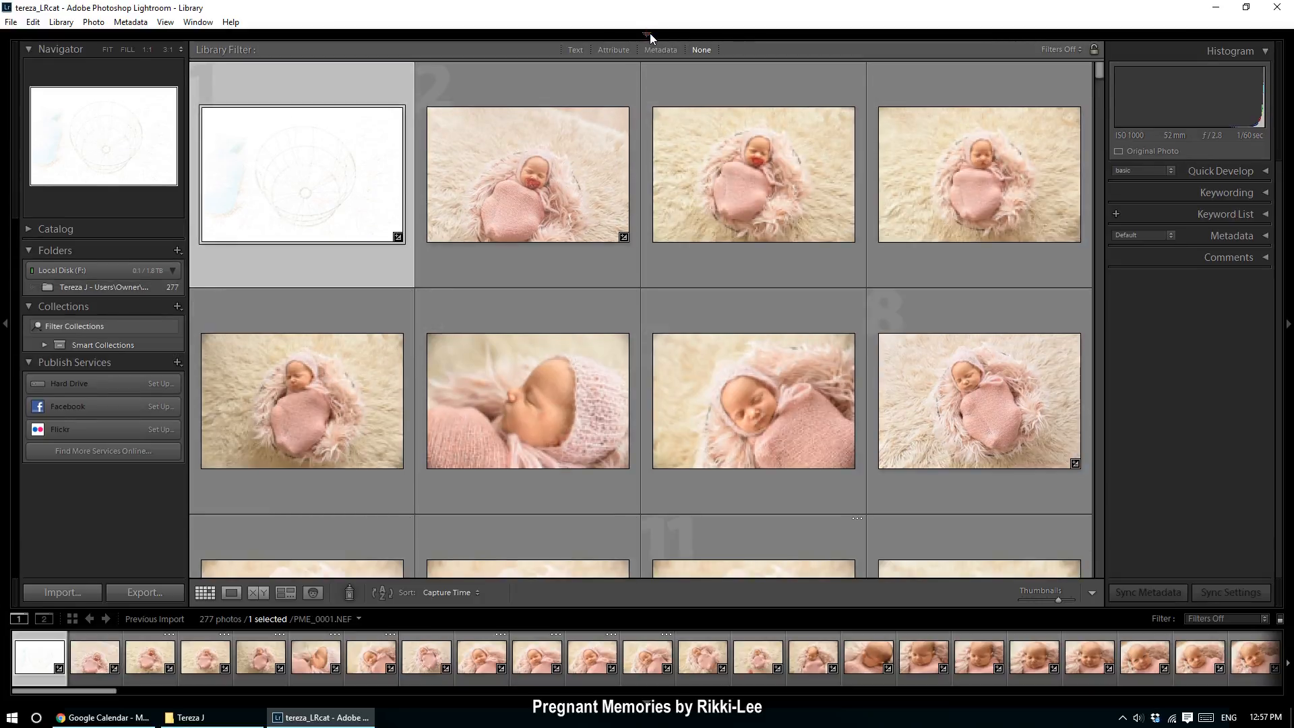
pyautogui.click(649, 34)
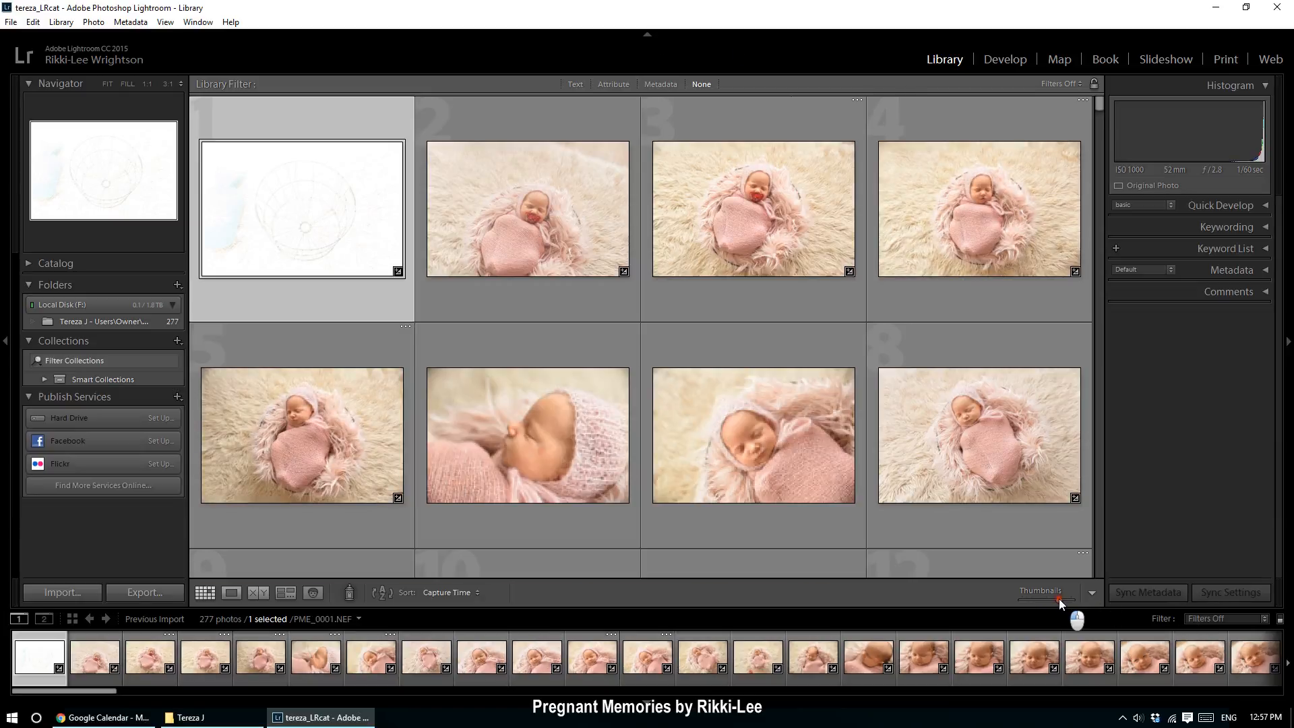
pyautogui.moveTo(1057, 599); pyautogui.dragTo(1070, 598)
# - Give photo 9, the smiling baby in the pink bonnet, a five-star rating
pyautogui.scroll(-5, 931, 333)
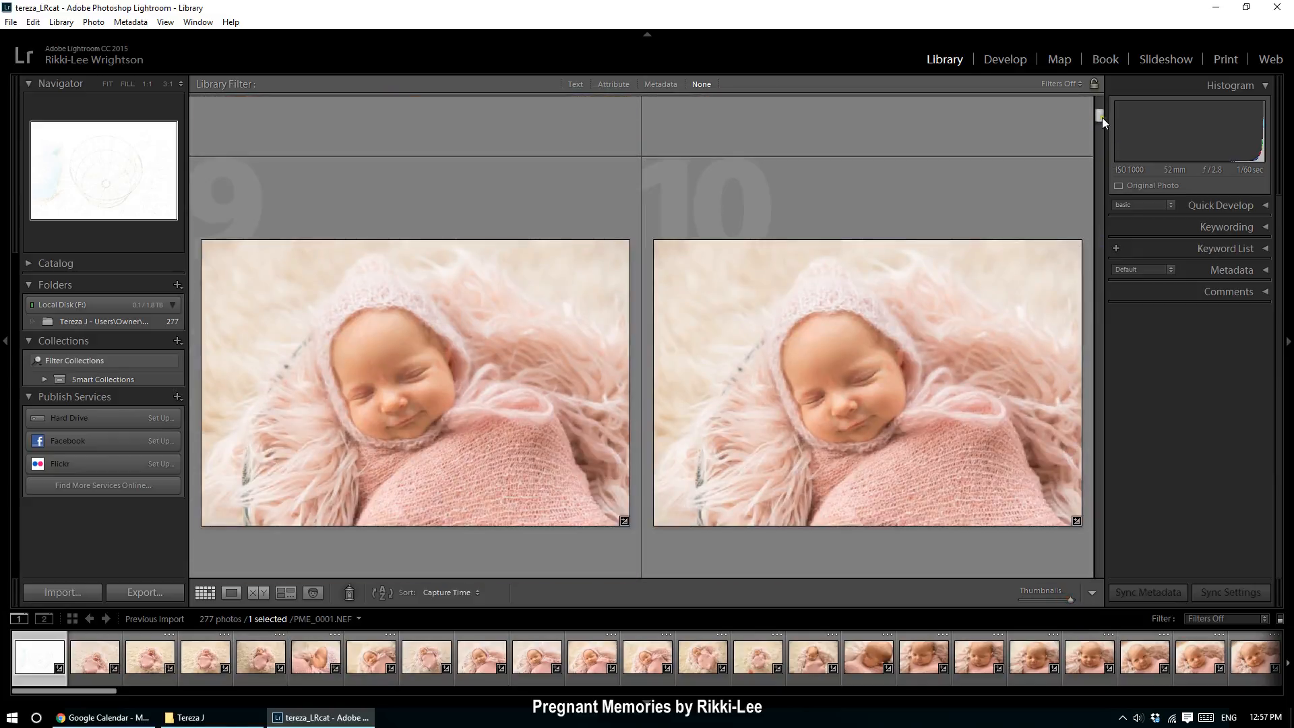
pyautogui.moveTo(1102, 117); pyautogui.dragTo(1101, 120)
pyautogui.scroll(2, 850, 279)
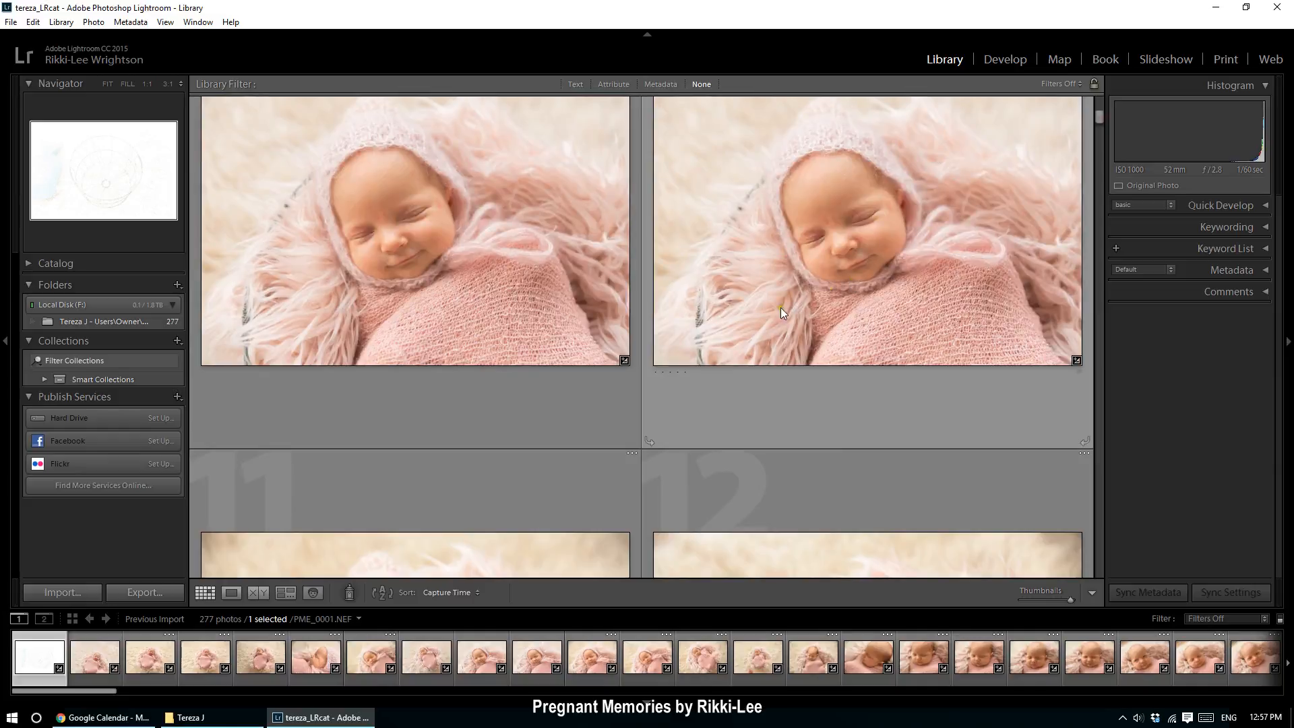
pyautogui.click(233, 372)
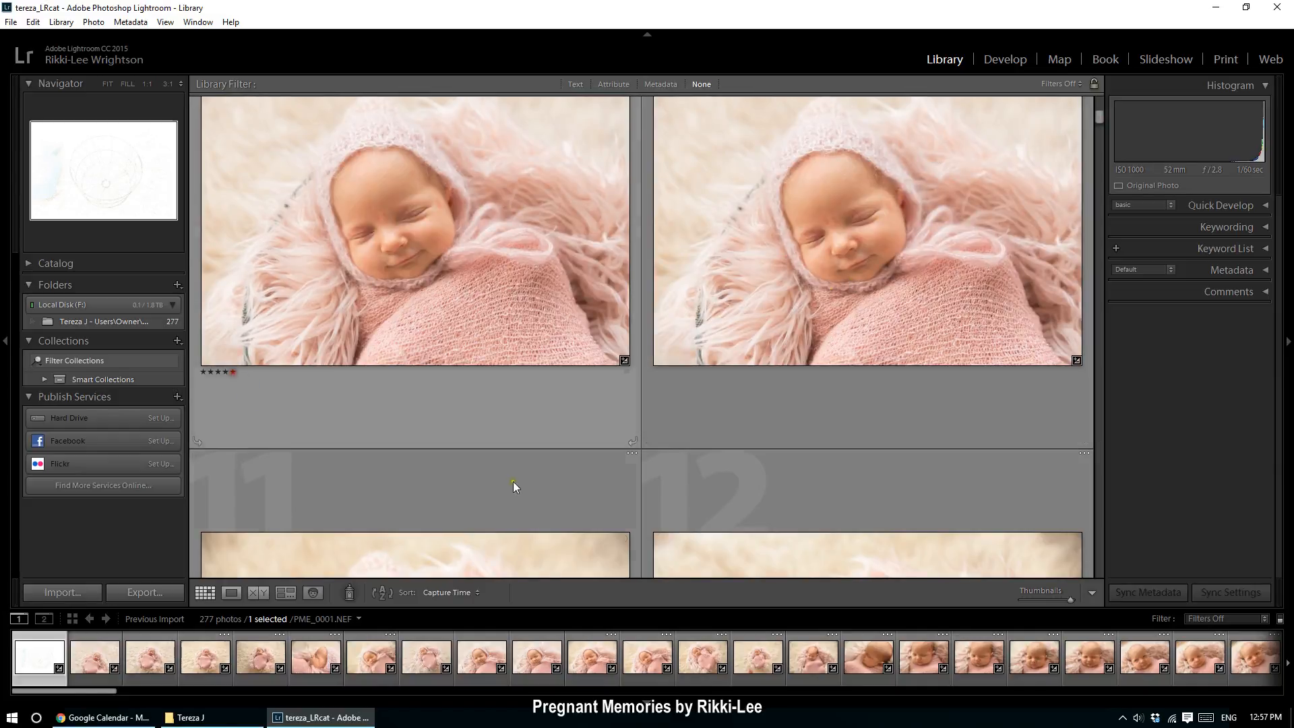
# - Give five-star ratings to photo 25, the smiling bare-headed baby, and photo 32, the baby curled up in the fur nest
pyautogui.scroll(-1, 512, 481)
pyautogui.scroll(-1, 512, 481)
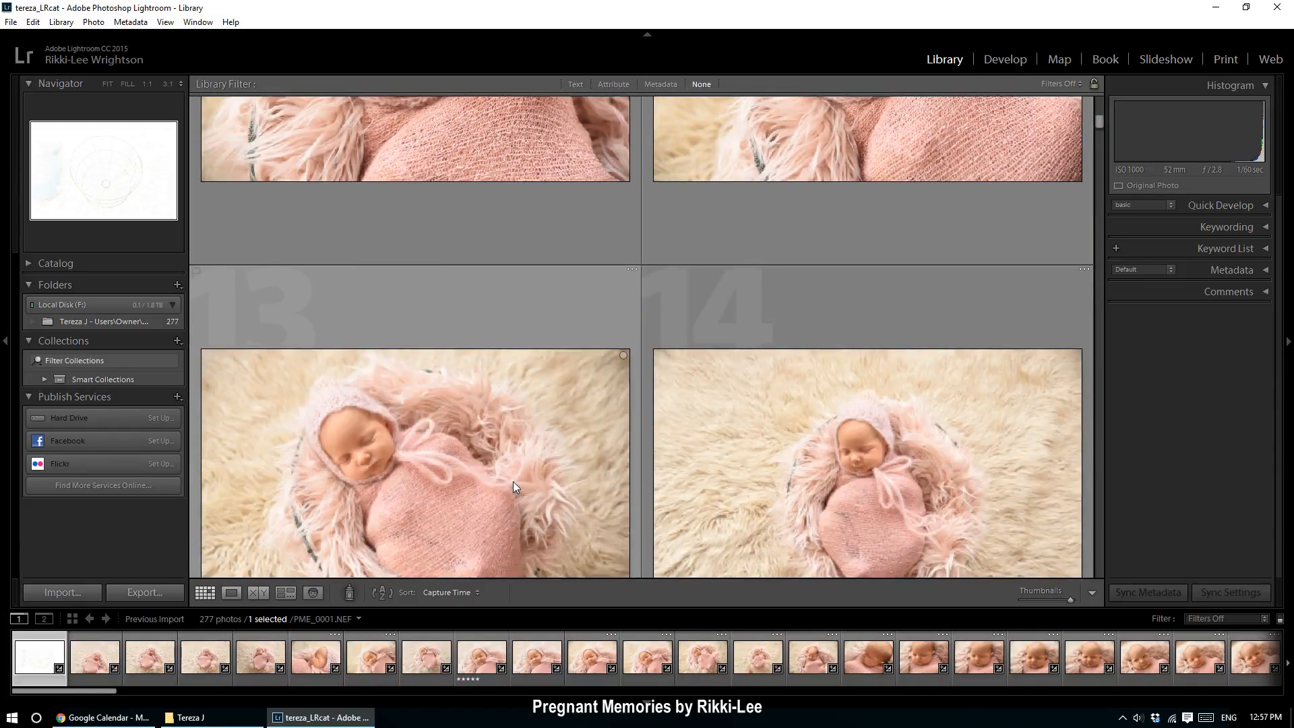
pyautogui.scroll(-1, 512, 481)
pyautogui.scroll(-1, 512, 481)
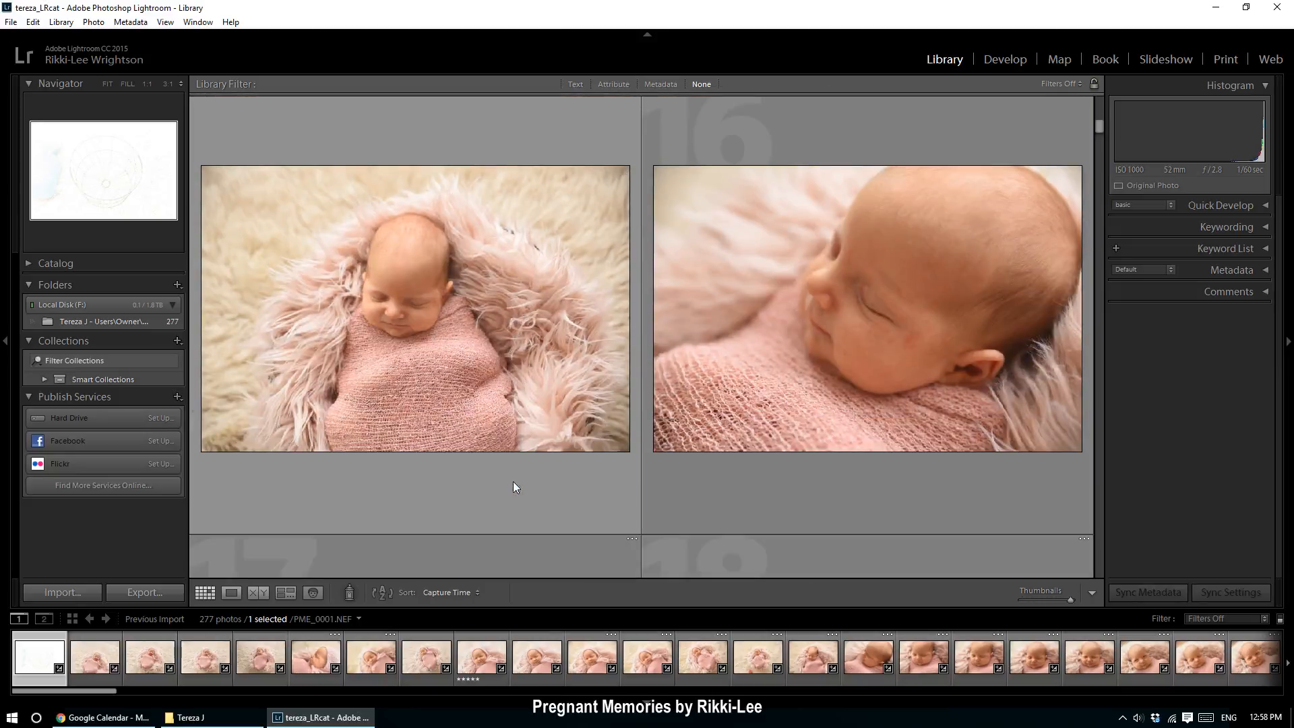
pyautogui.scroll(-1, 655, 508)
pyautogui.scroll(-2, 448, 443)
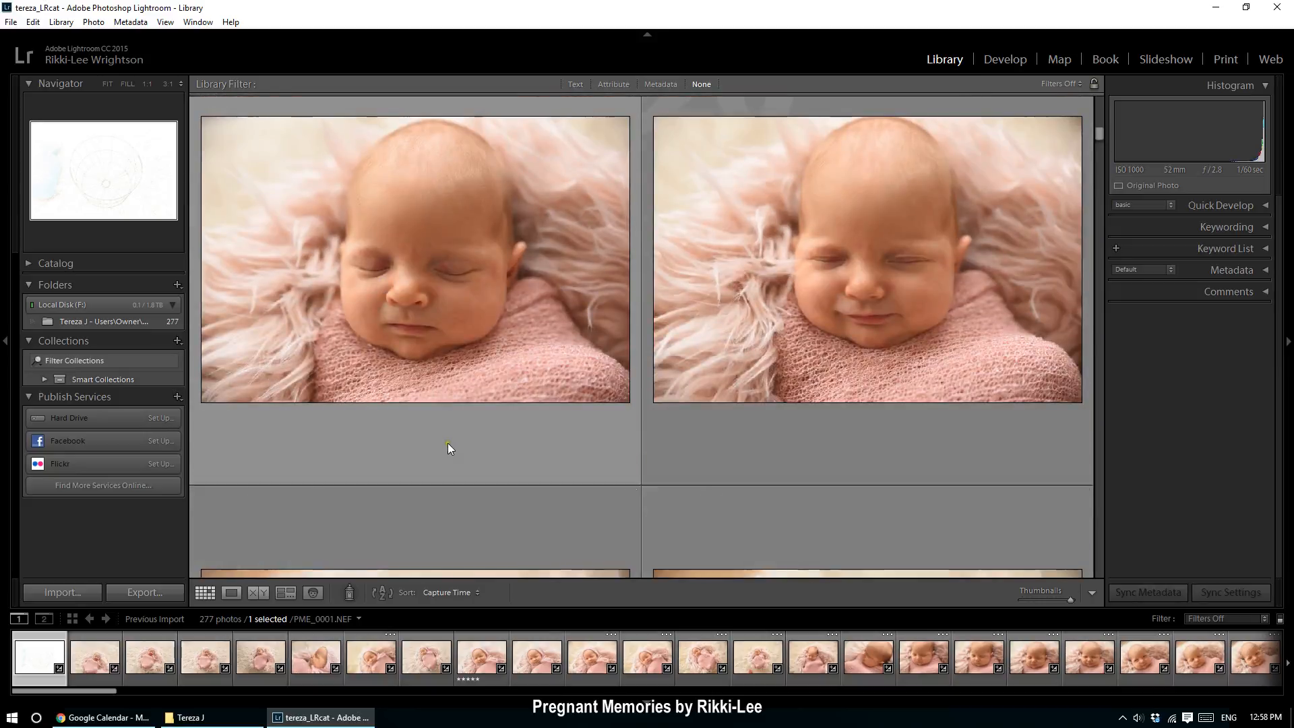
pyautogui.scroll(-3, 447, 443)
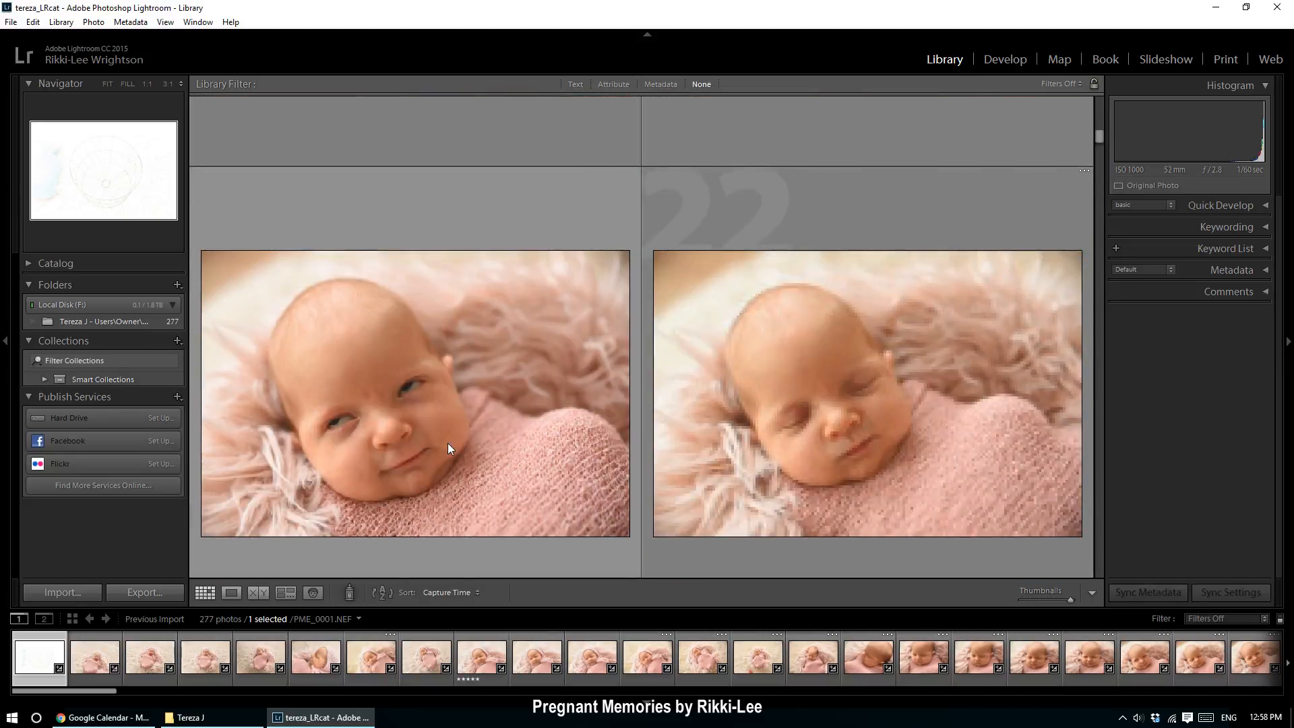
pyautogui.scroll(-3, 448, 442)
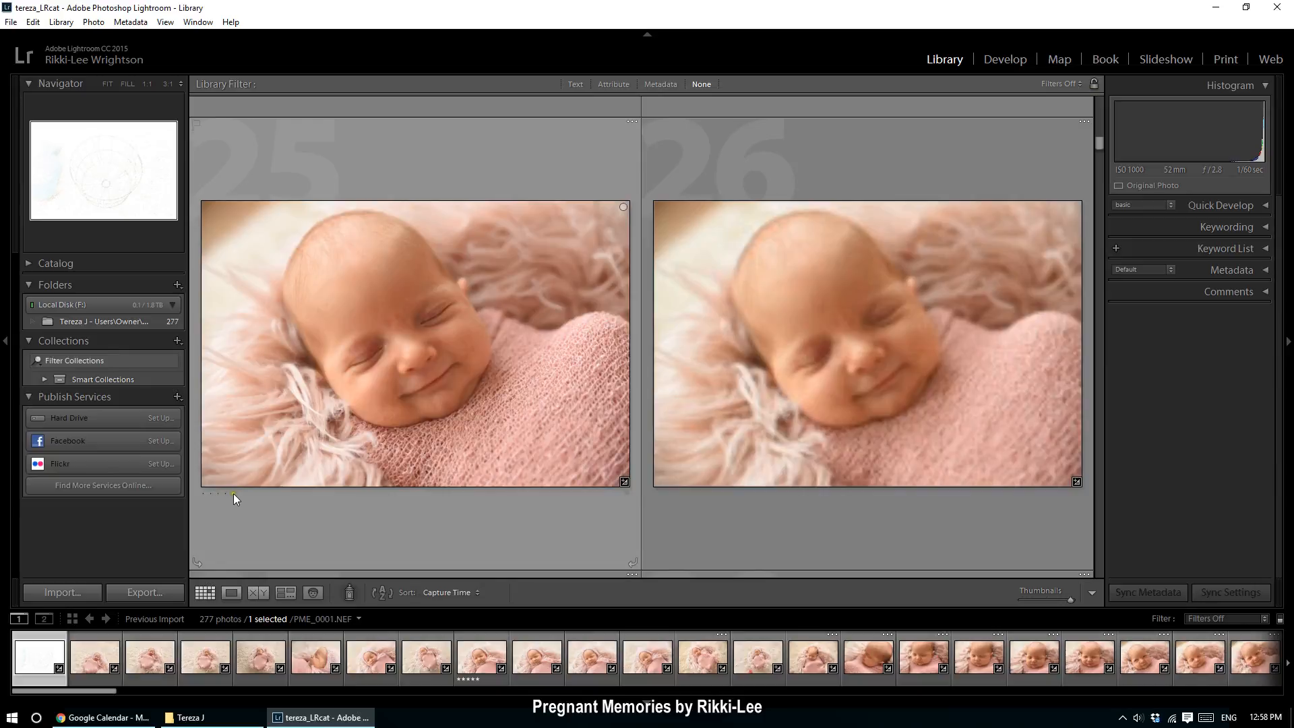
pyautogui.scroll(-6, 853, 455)
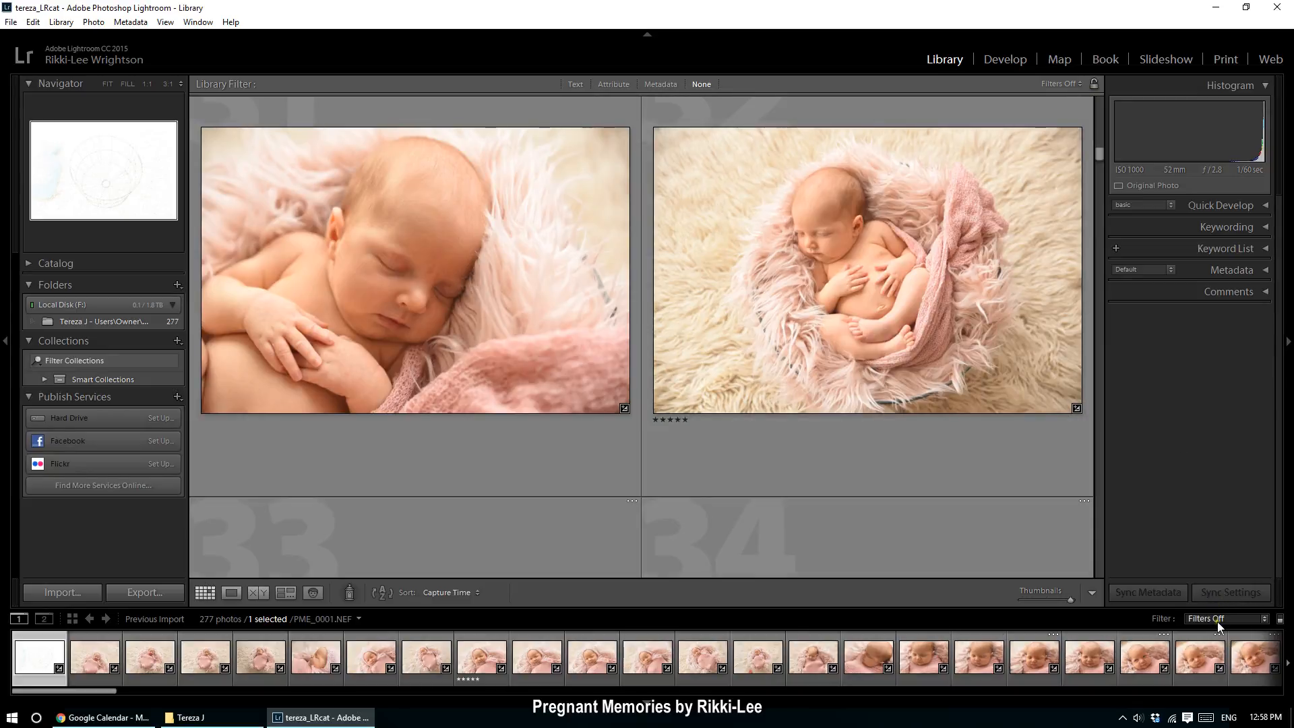
# - Filter the library to rated photos only and shrink the grid thumbnails to six per row
pyautogui.click(1265, 621)
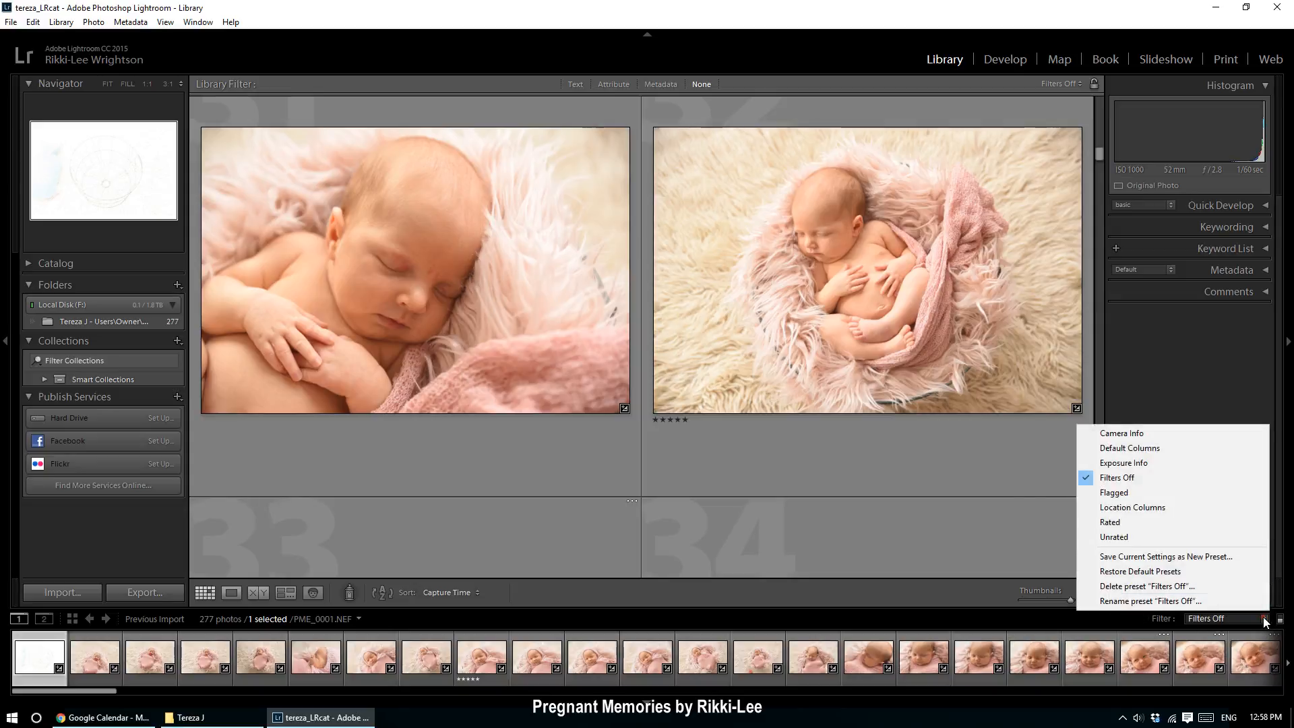
pyautogui.click(1141, 522)
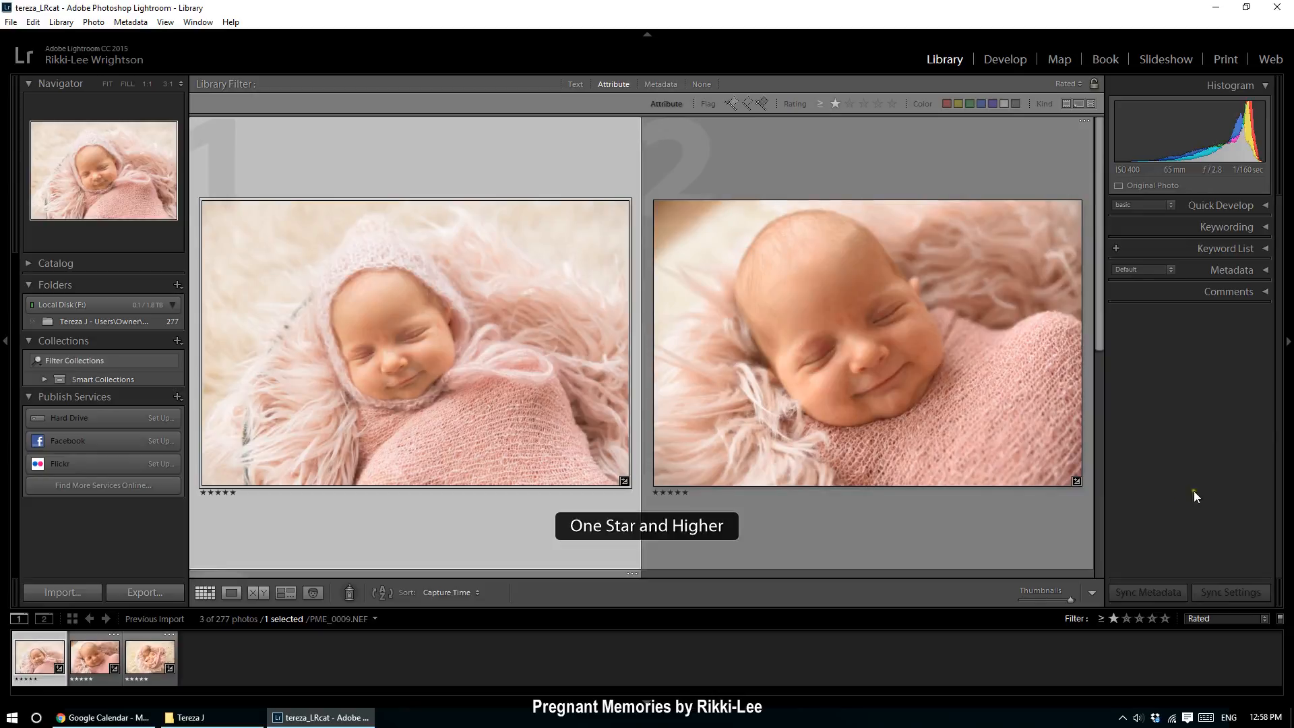
pyautogui.moveTo(1051, 600); pyautogui.dragTo(1045, 600)
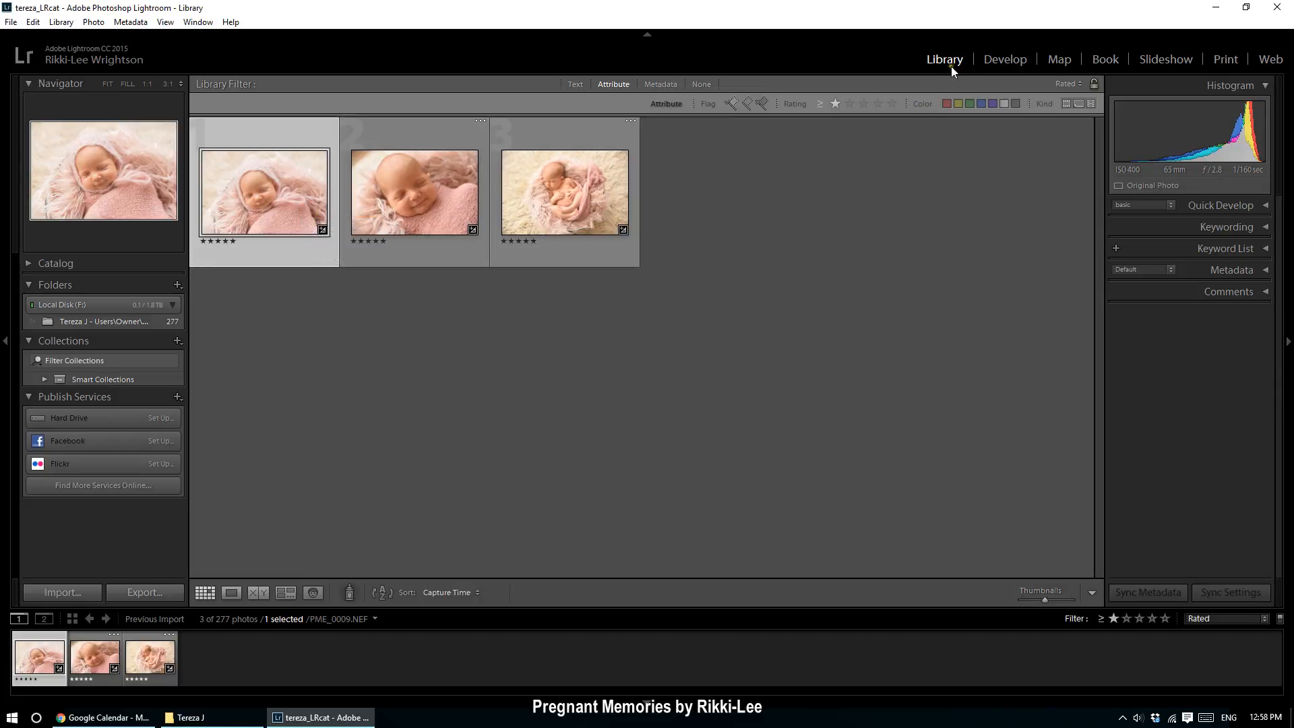
# - Try lowering the exposure of PME_0009.NEF to -0.70 in the Develop module, reset it to 0 and return to the Library
pyautogui.click(1006, 65)
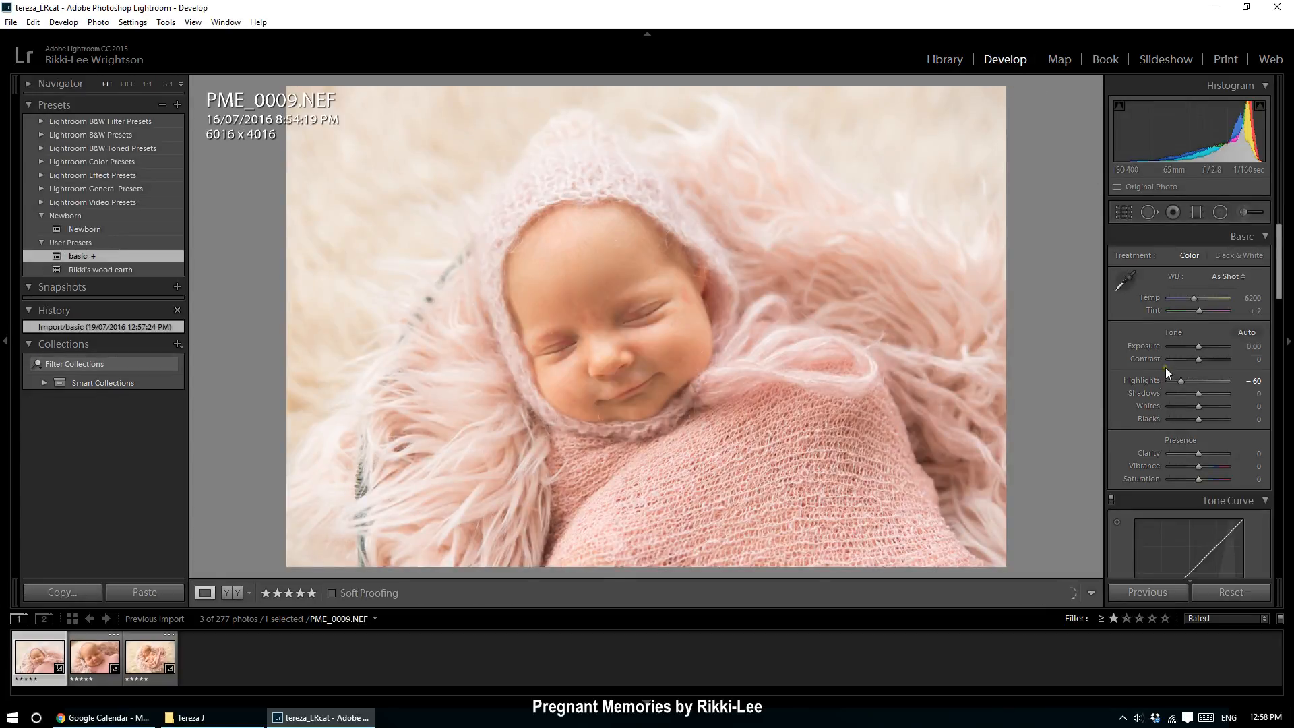
pyautogui.moveTo(1198, 346)
pyautogui.mouseDown()
pyautogui.moveTo(1210, 345)
pyautogui.moveTo(1193, 346)
pyautogui.mouseUp()
pyautogui.doubleClick(1193, 346)
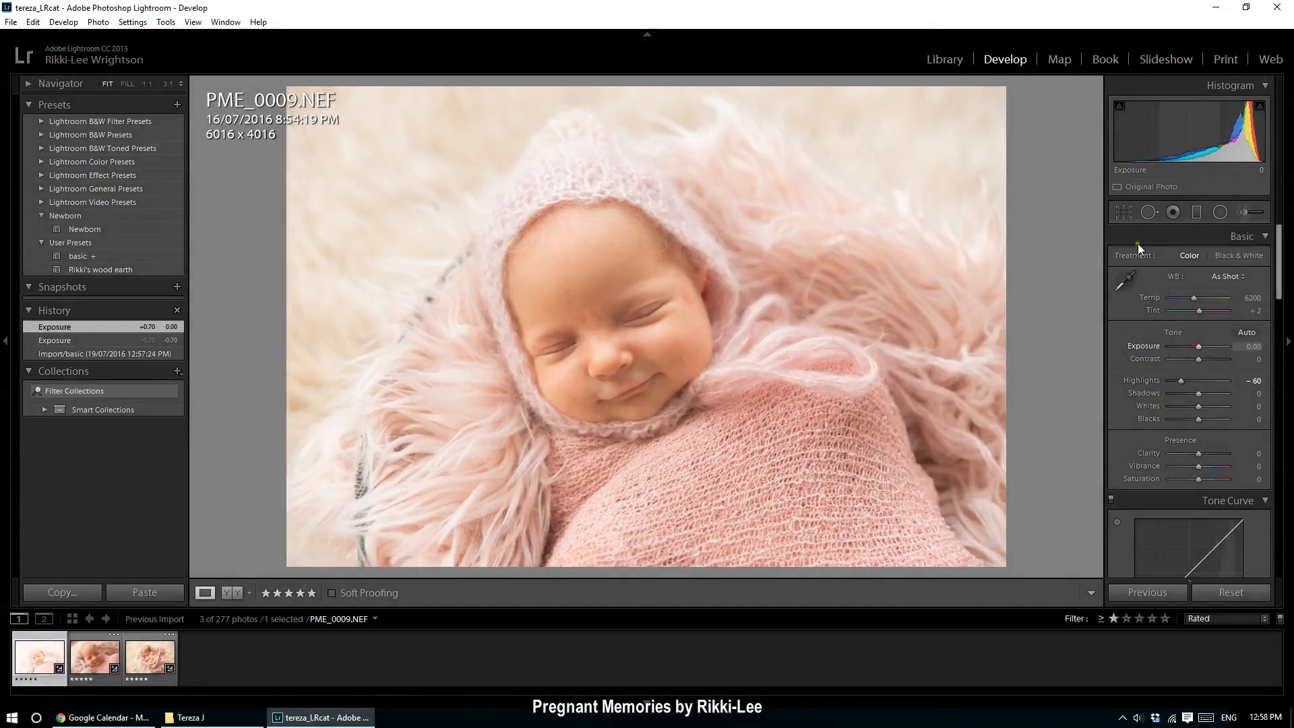
pyautogui.click(946, 61)
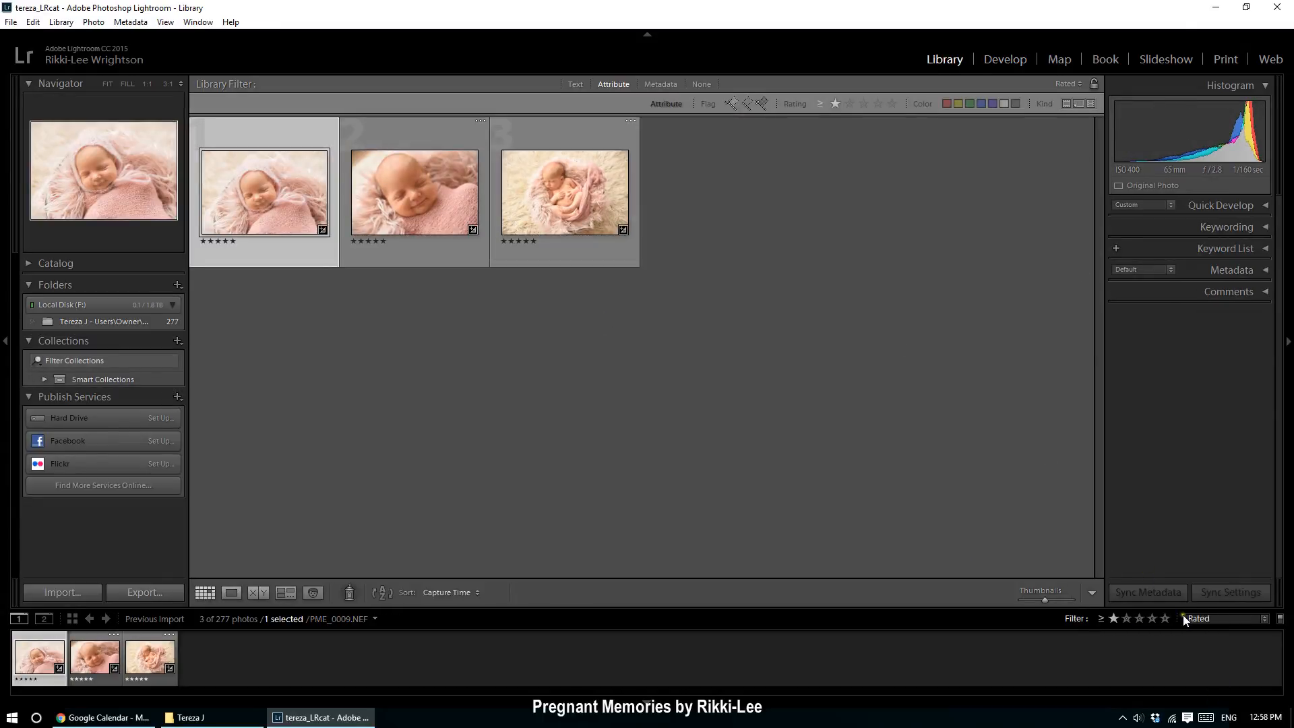
# - Turn the photo filter off and delete the overexposed empty-basket photo PME_0001.NEF from disk in the Develop module
pyautogui.click(1218, 620)
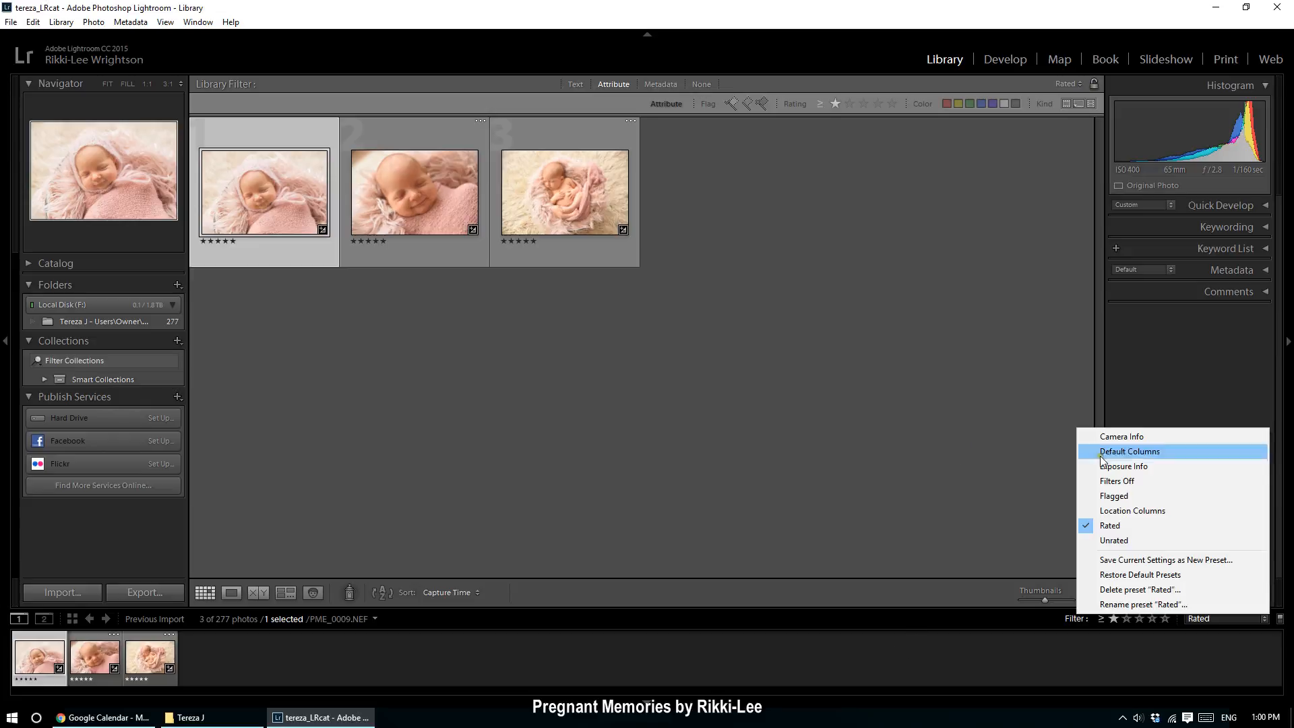
pyautogui.click(1132, 483)
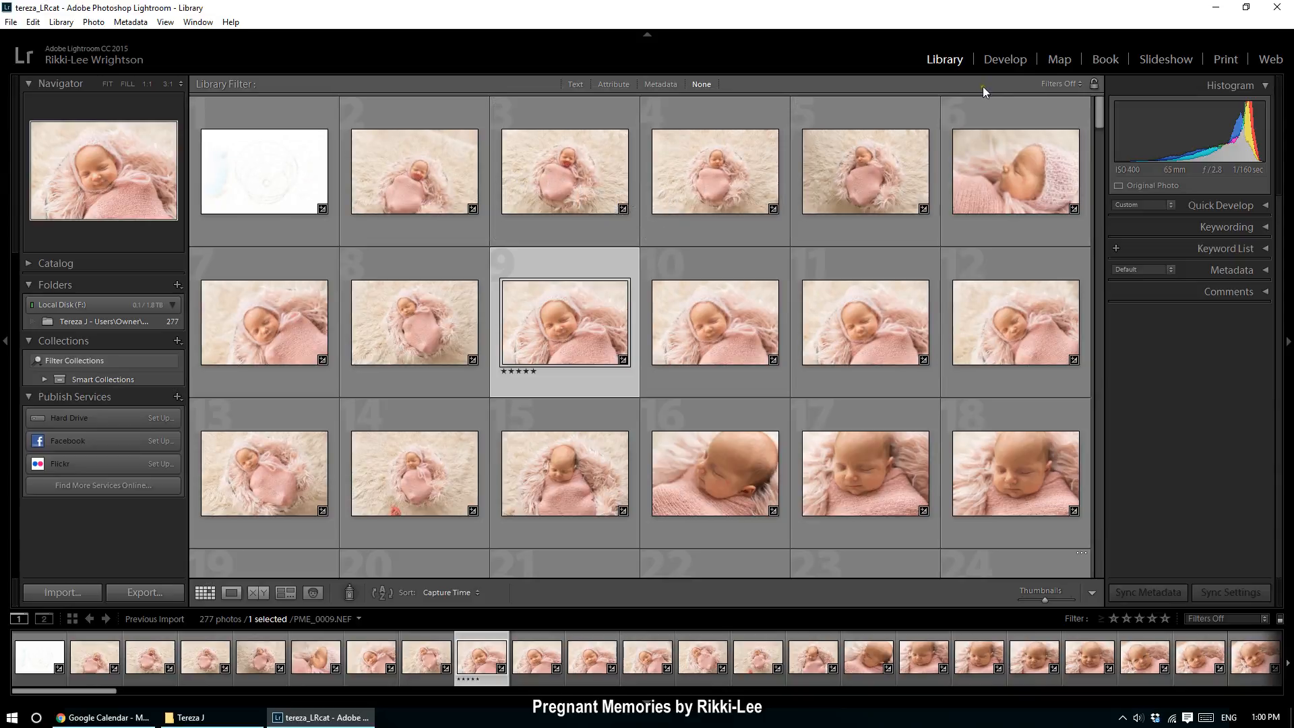
pyautogui.click(999, 66)
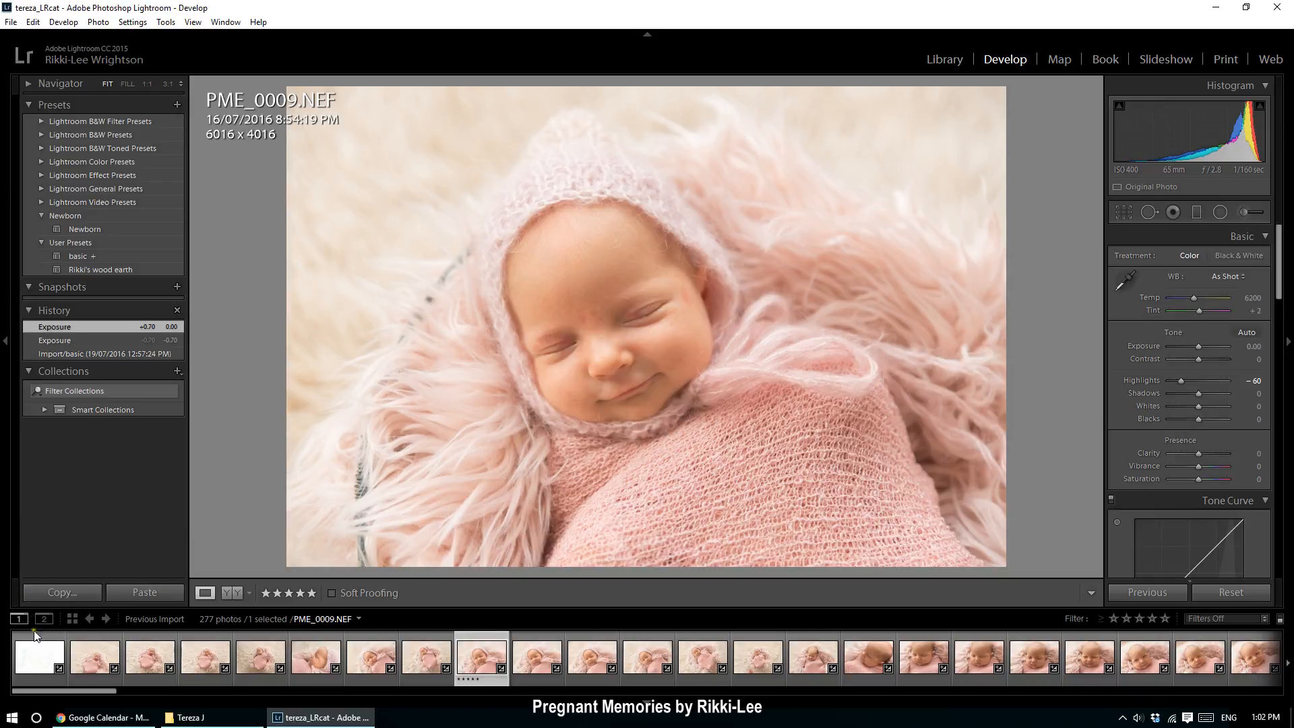
pyautogui.click(42, 658)
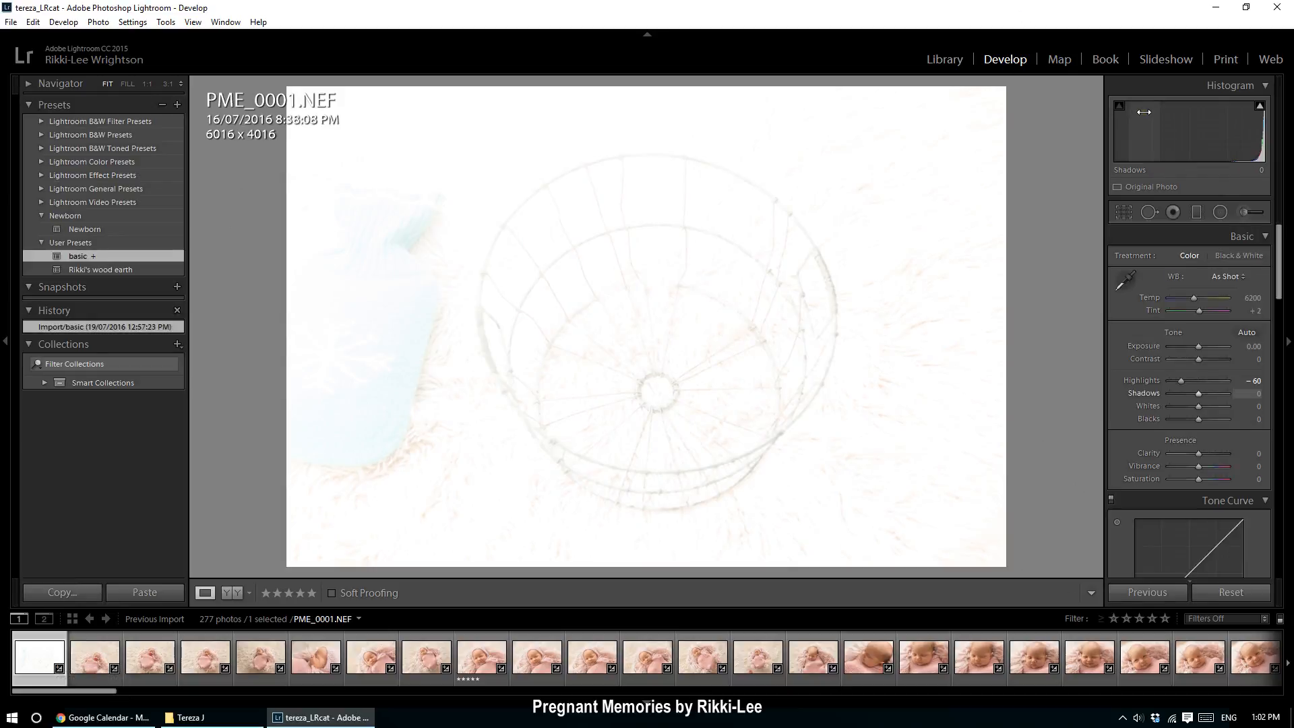
pyautogui.press('Delete')
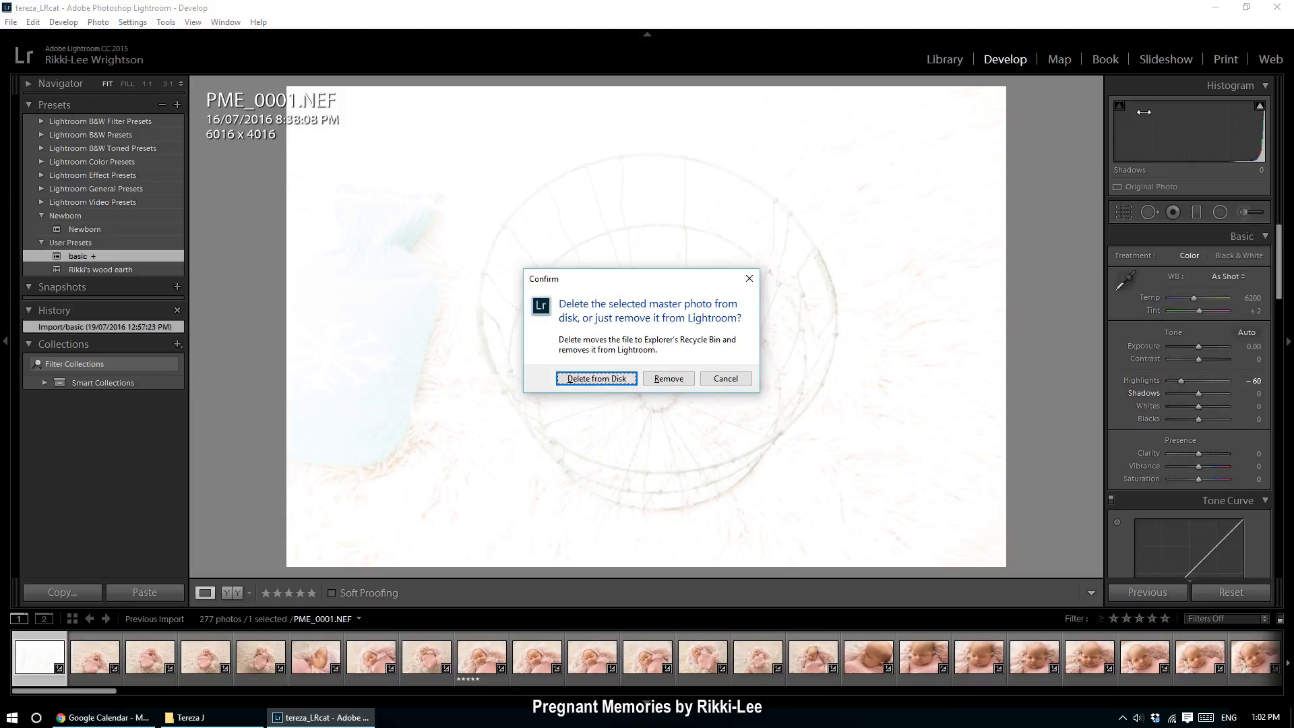
pyautogui.press('Return')
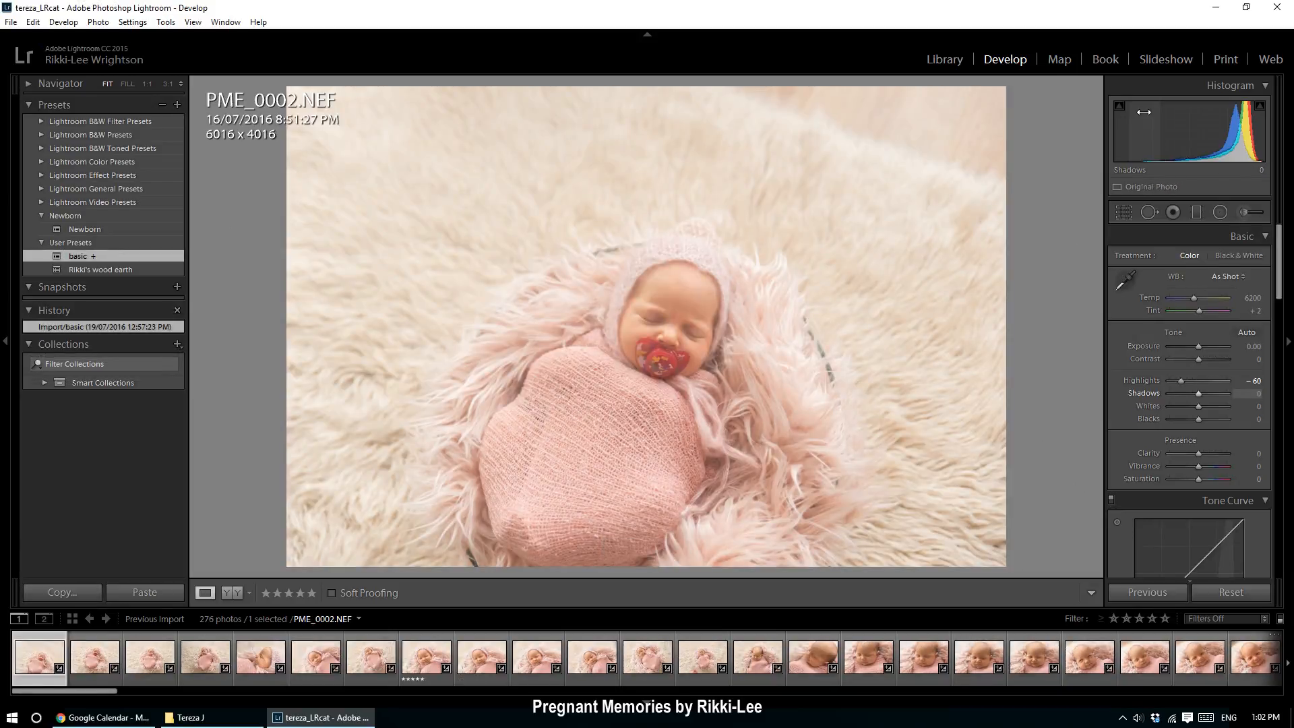
# - Delete the two pacifier shots, PME_0002.NEF and PME_0003.NEF, from disk
pyautogui.press('Delete')
pyautogui.press('Left')
pyautogui.press('Return')
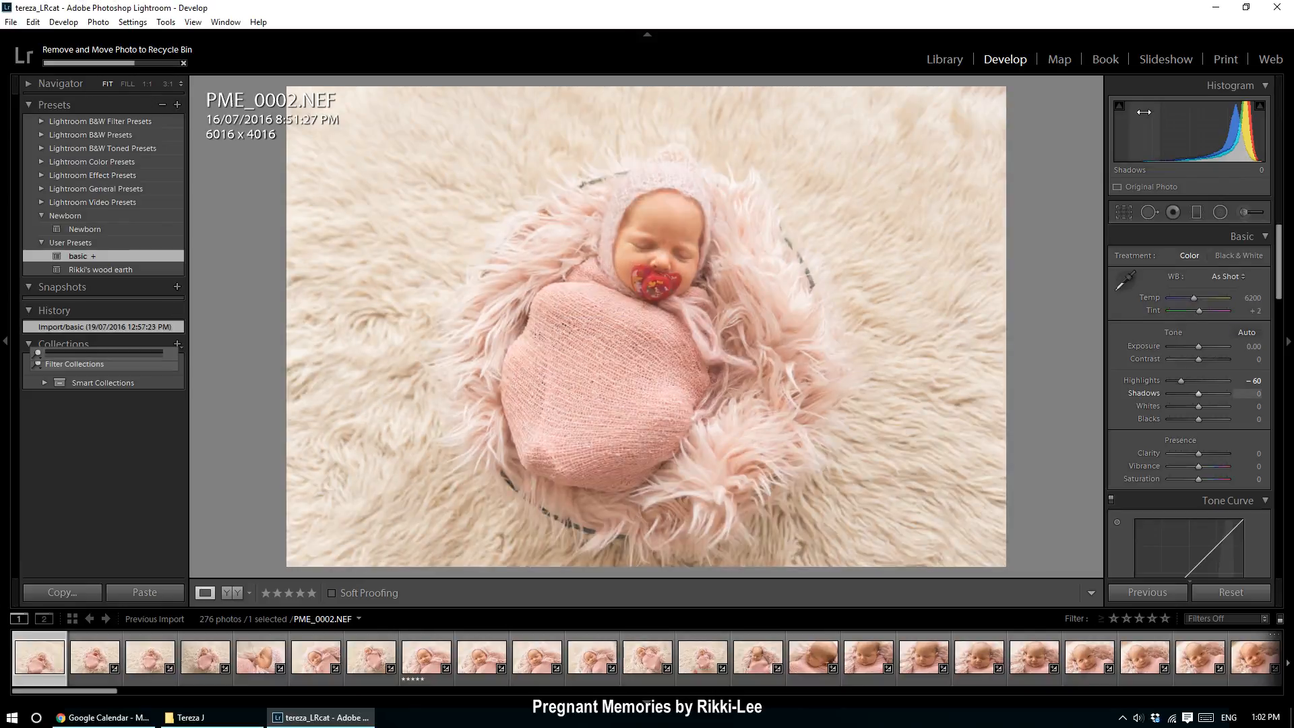
pyautogui.press('Delete')
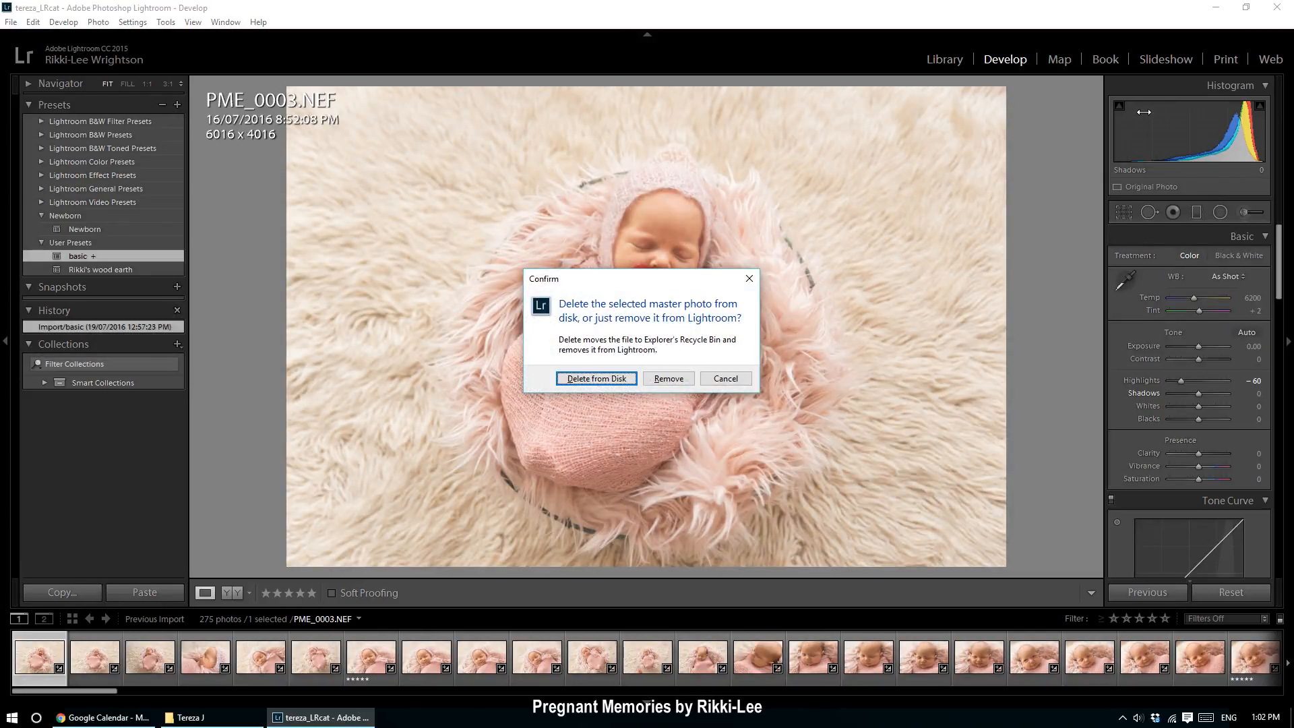
pyautogui.press('Return')
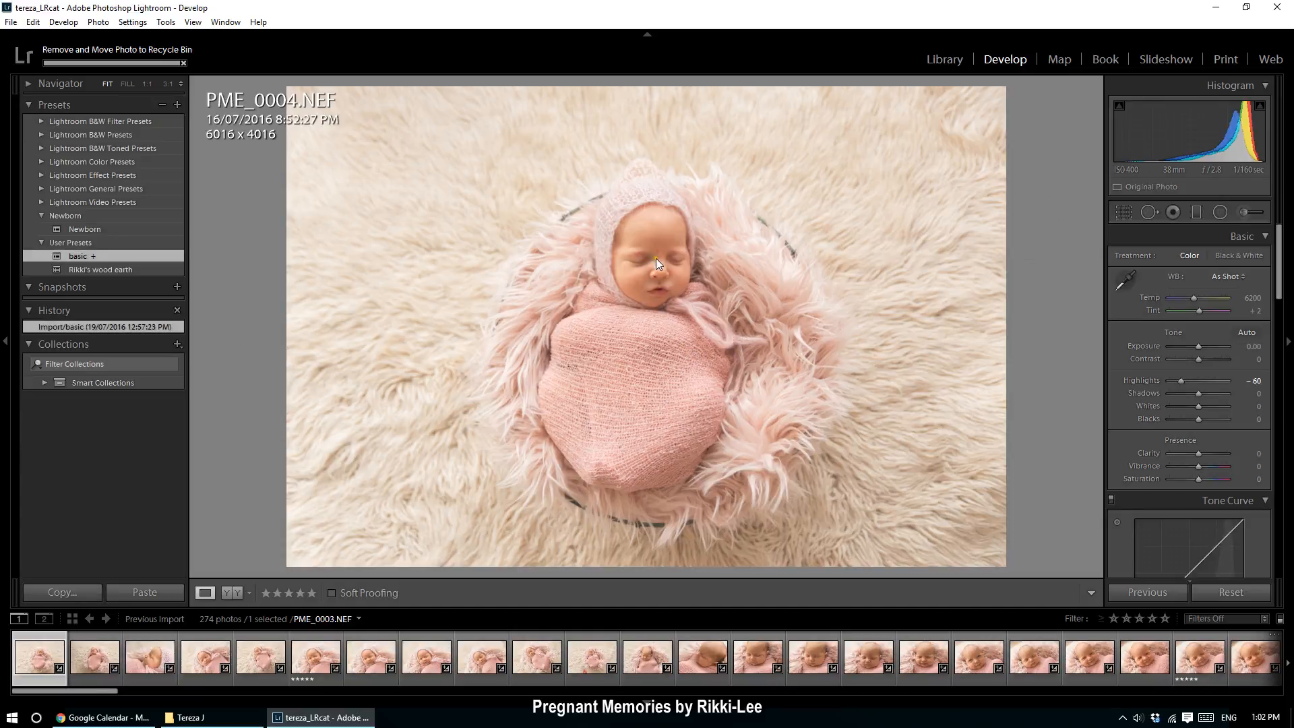
# - Sample the white balance of PME_0004.NEF from the area beside the baby's neck and warm the temperature to 5250
pyautogui.click(1128, 280)
pyautogui.click(576, 298)
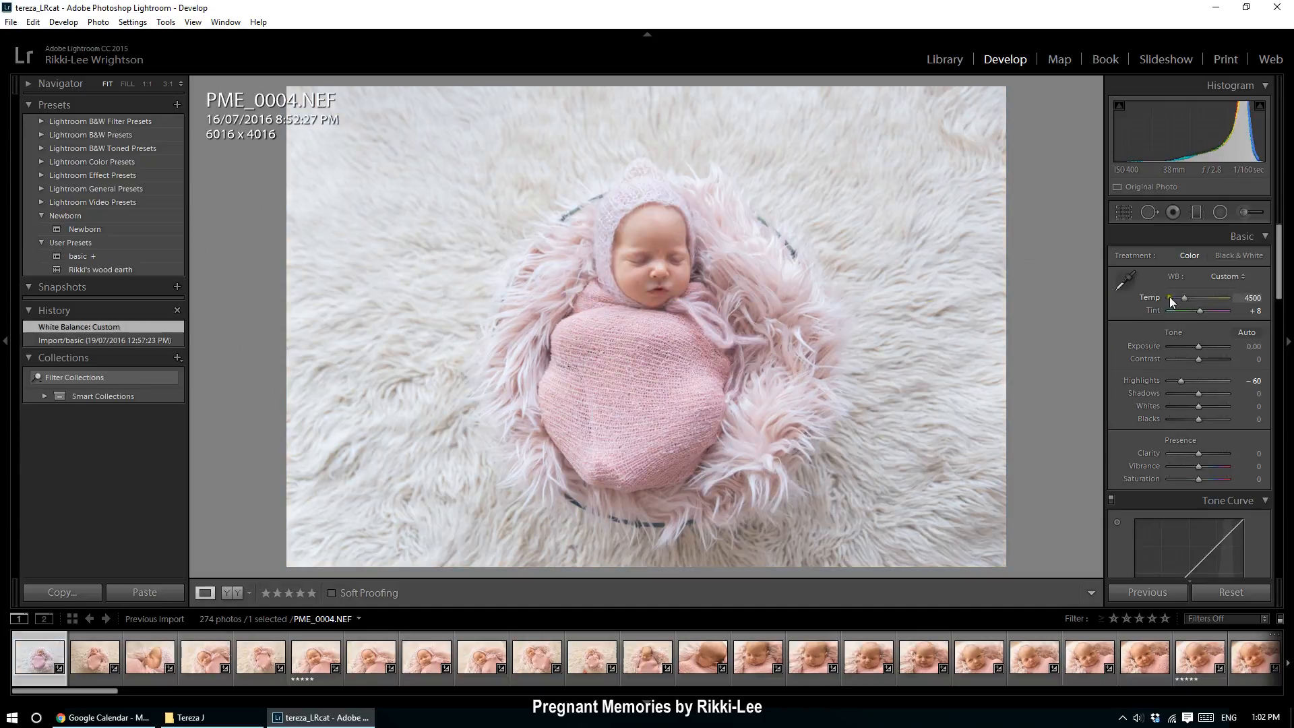
pyautogui.moveTo(1184, 297); pyautogui.dragTo(1187, 300)
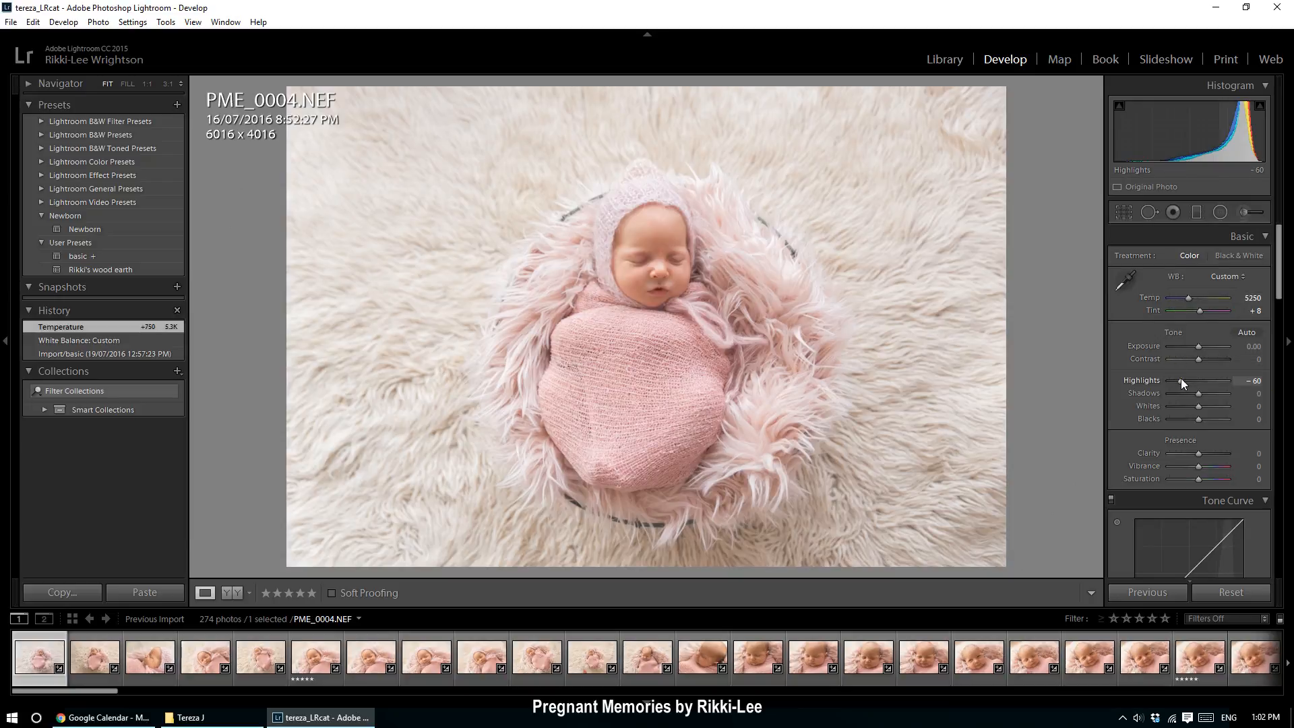
# - Apply the Newborn preset to PME_0004.NEF and set the white balance temperature to 5450
pyautogui.click(72, 230)
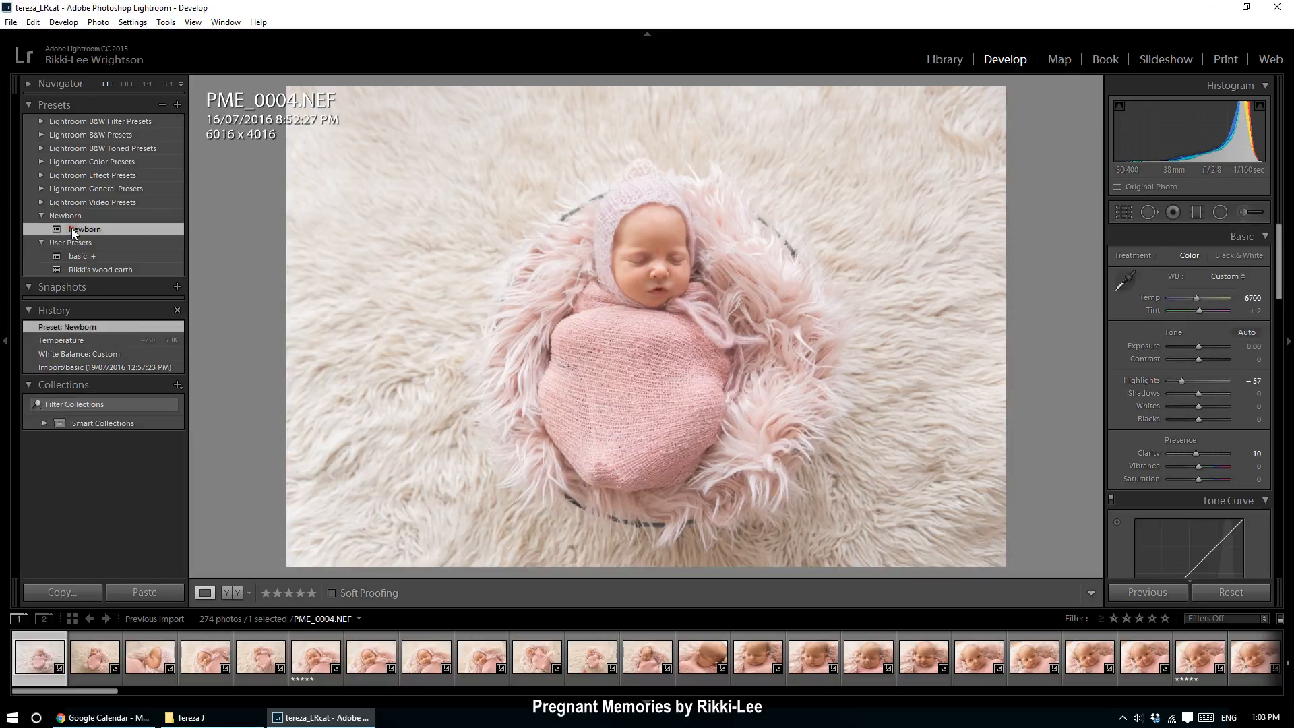
pyautogui.moveTo(1198, 297); pyautogui.dragTo(1193, 297)
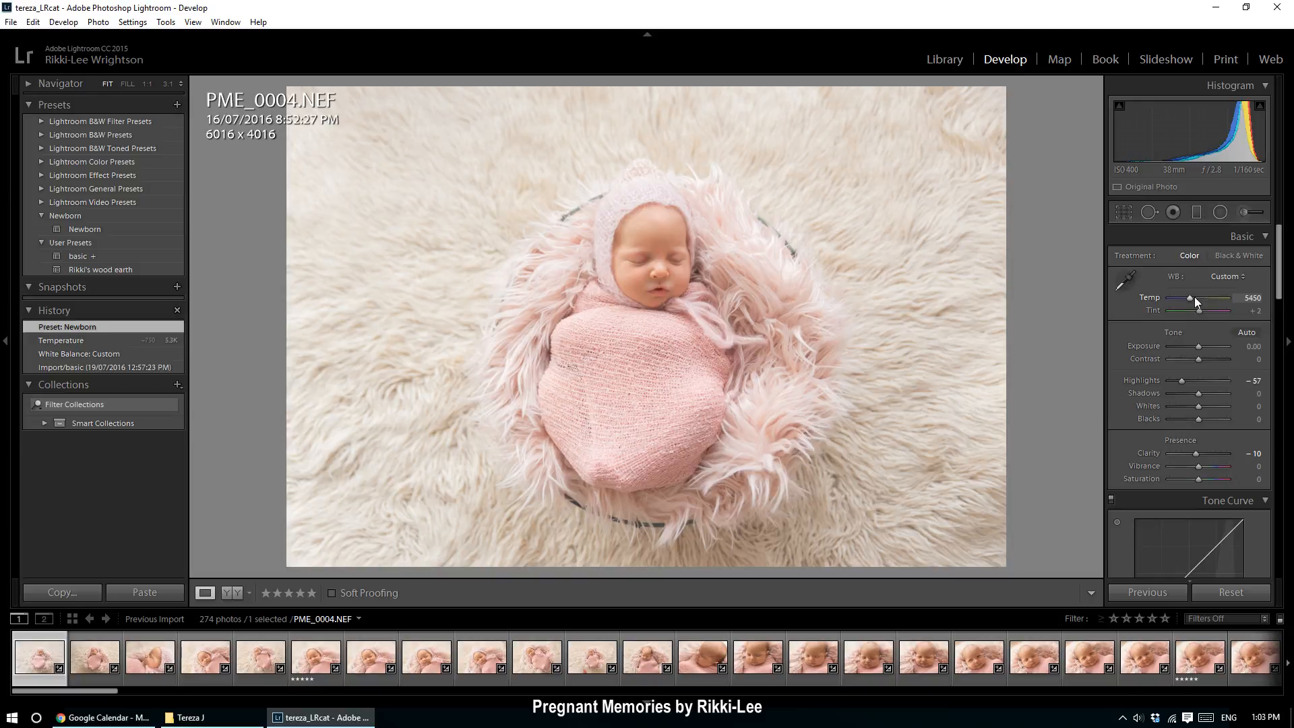
pyautogui.moveTo(1194, 296); pyautogui.dragTo(1194, 297)
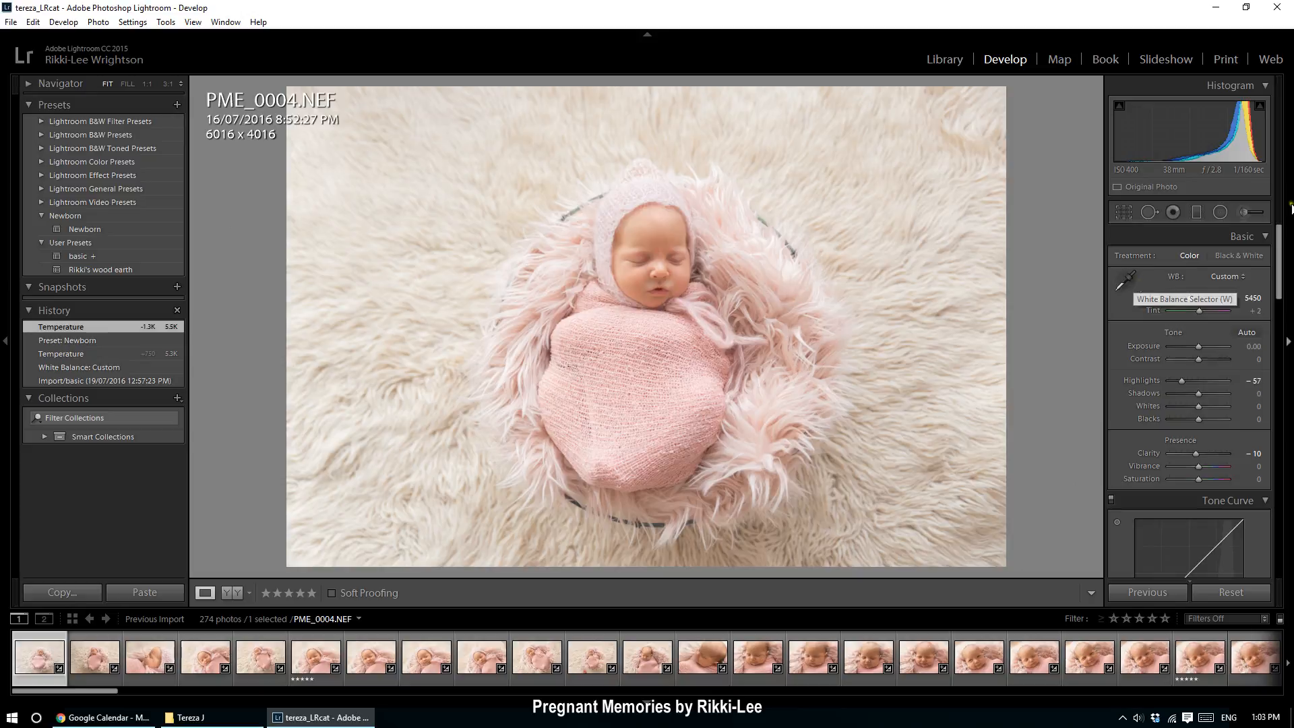
# - Look over the HSL saturation settings, reset the highlights and set them to -53
pyautogui.scroll(-3, 1200, 431)
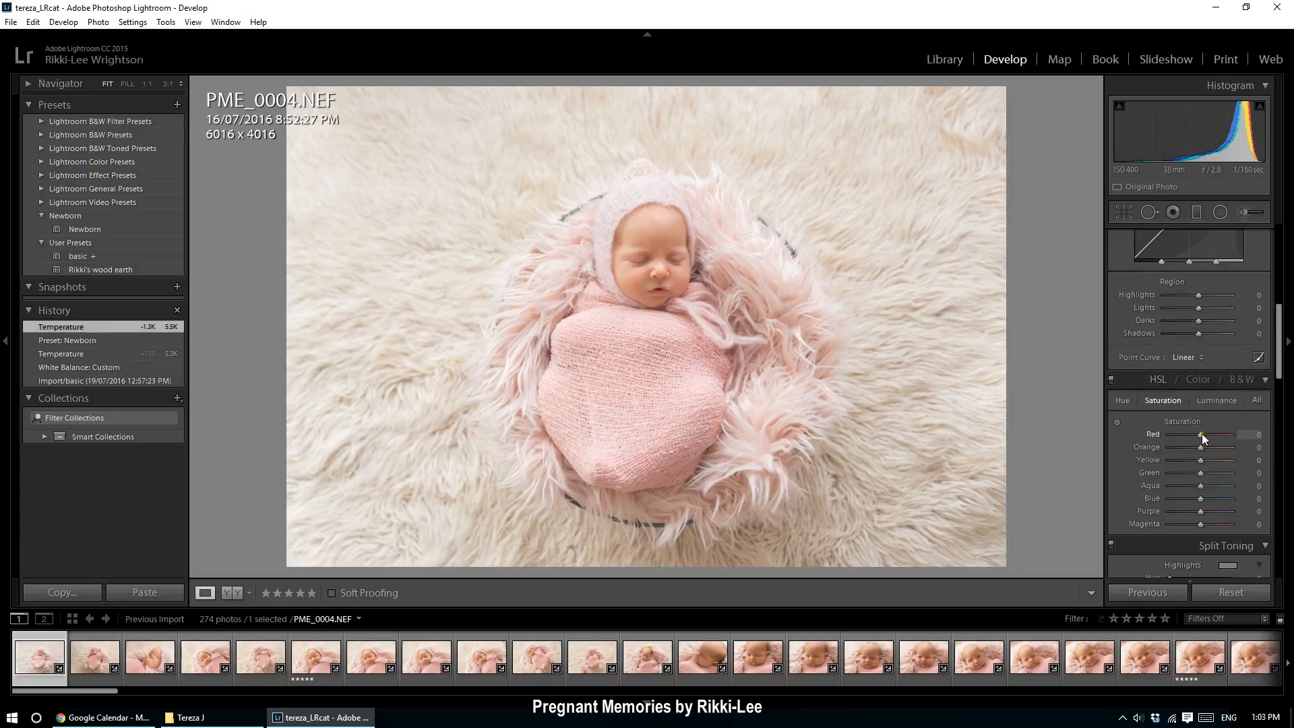
pyautogui.moveTo(1279, 340); pyautogui.dragTo(1278, 246)
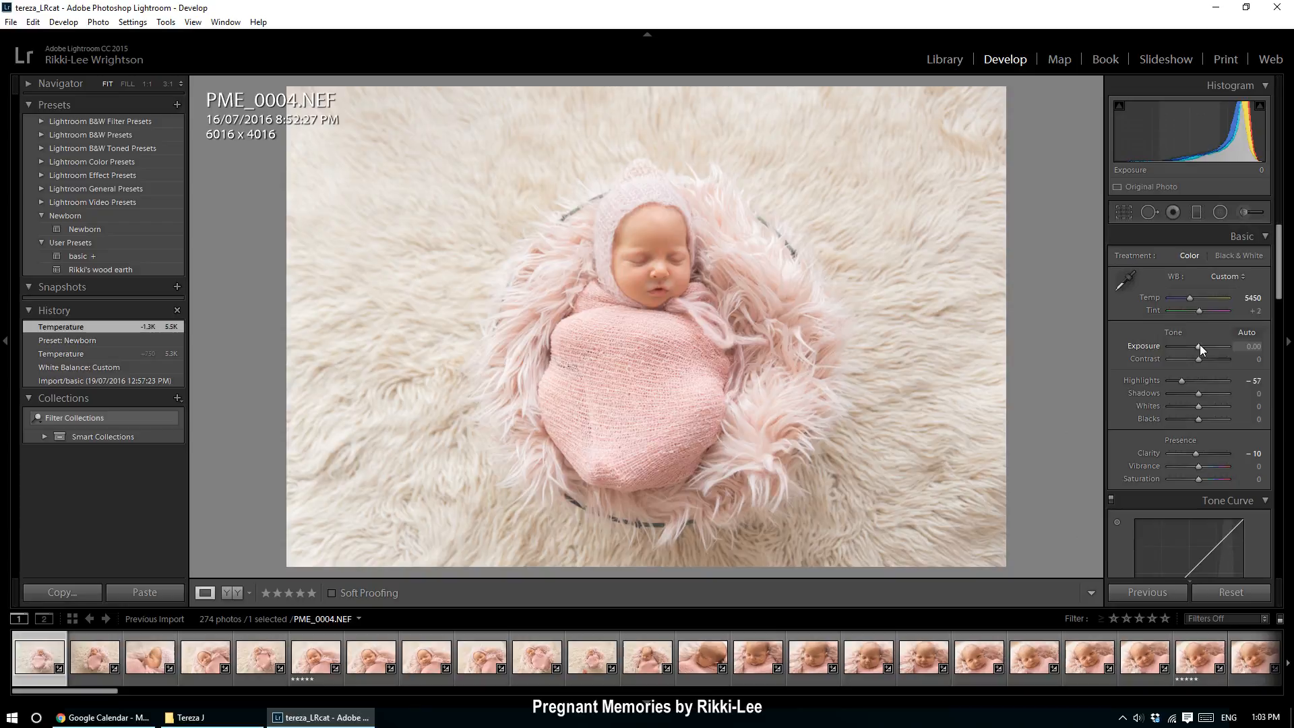
pyautogui.click(1182, 380)
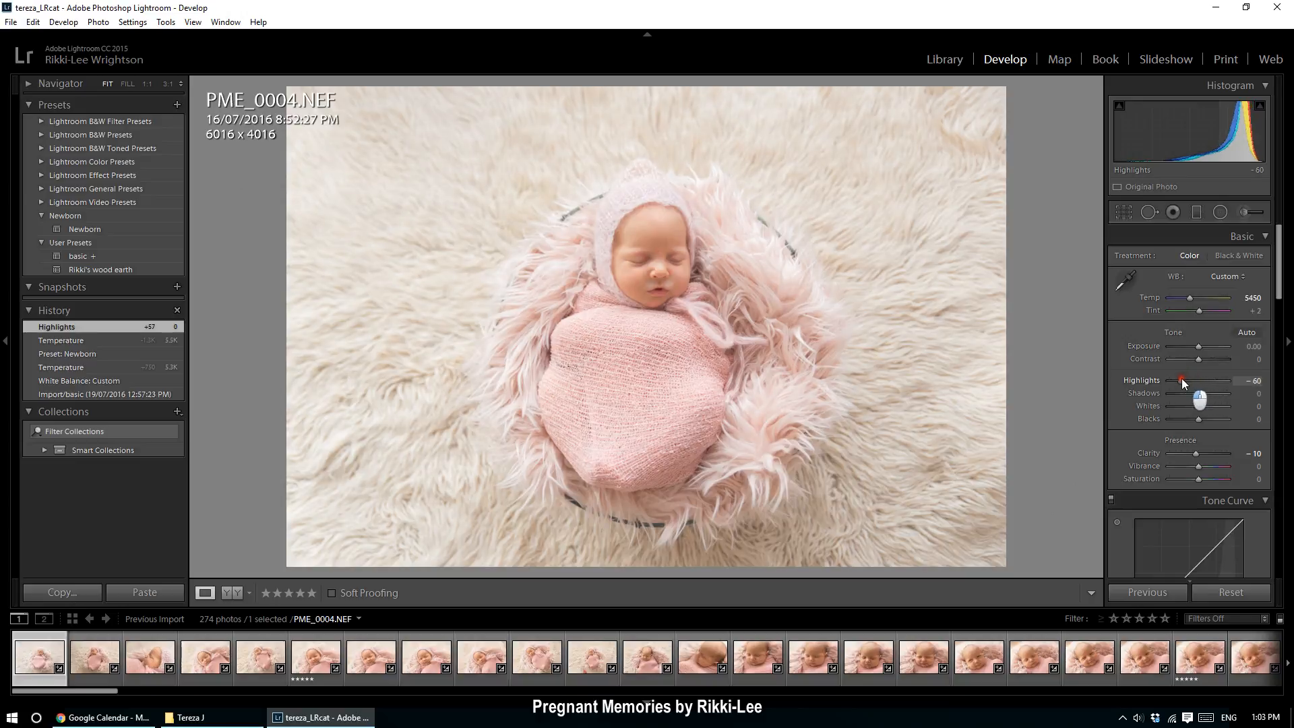
pyautogui.moveTo(1182, 380); pyautogui.dragTo(1183, 380)
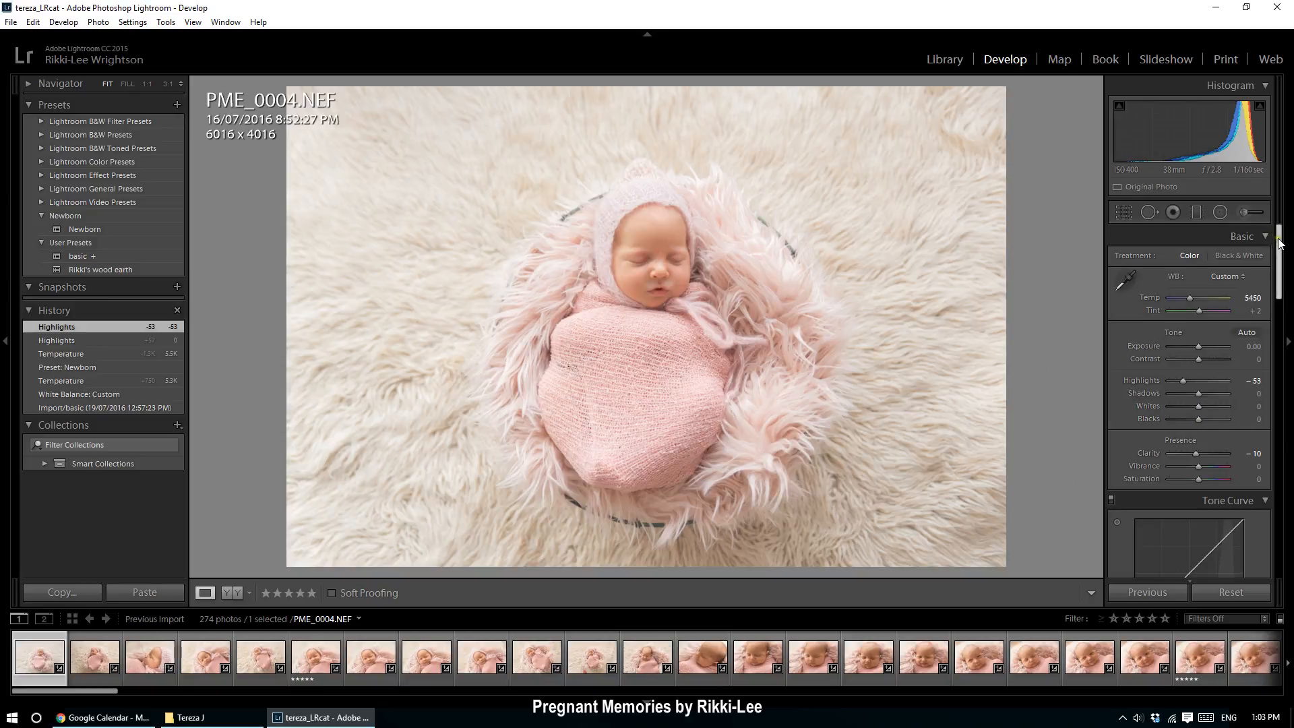
# - Compare clarity 0 with -10 on the baby's face at 1:1 zoom, keep -10 and fit the whole photo in view
pyautogui.moveTo(1279, 243); pyautogui.dragTo(1280, 262)
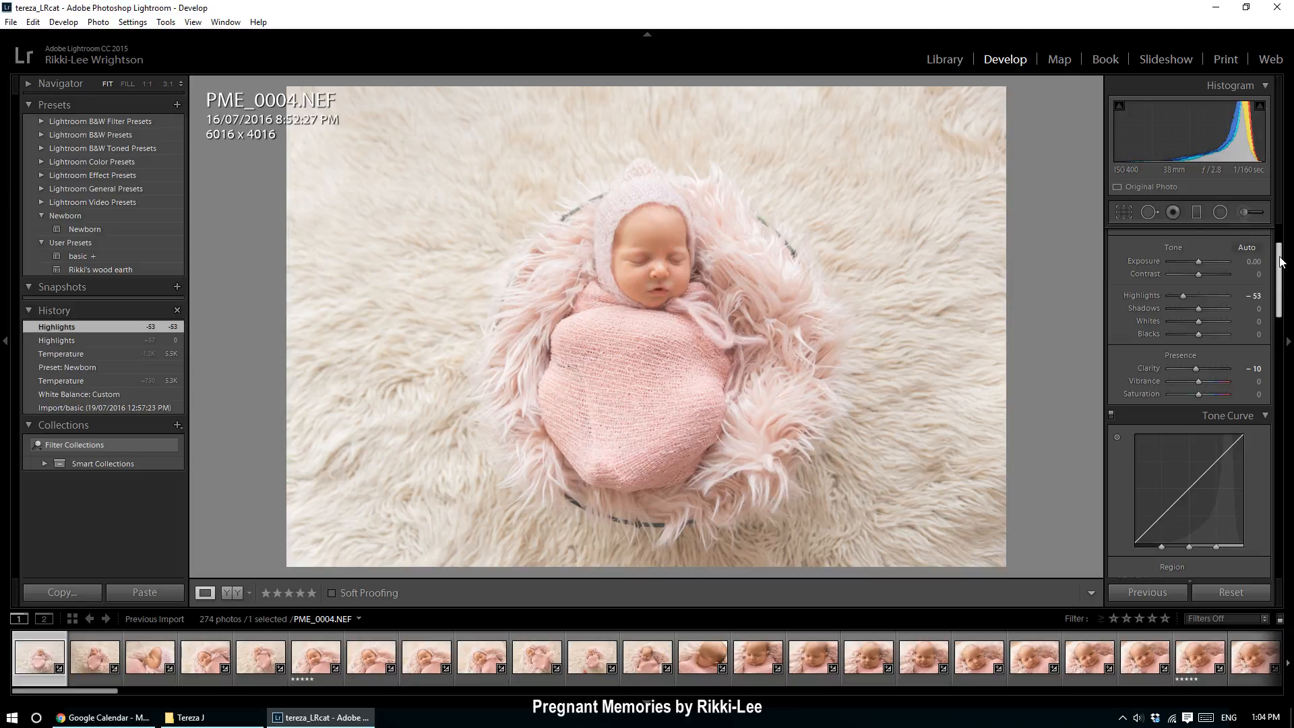
pyautogui.press('z')
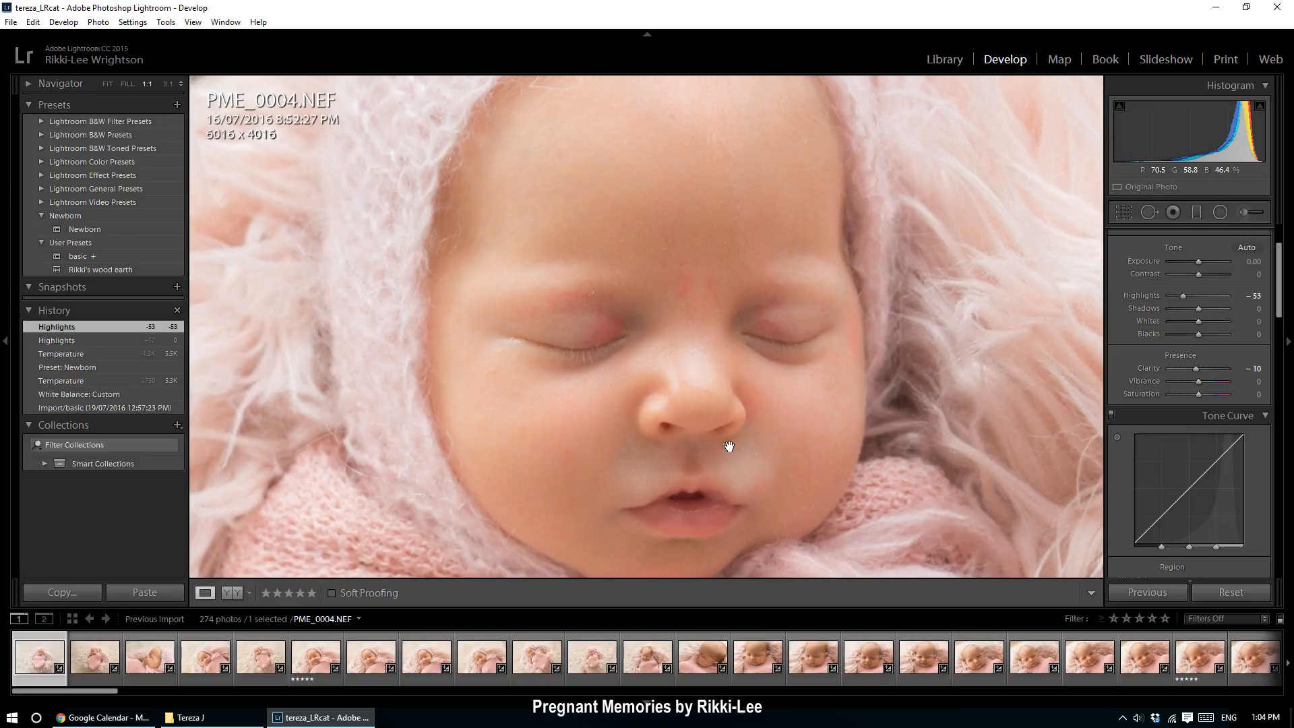
pyautogui.doubleClick(1196, 369)
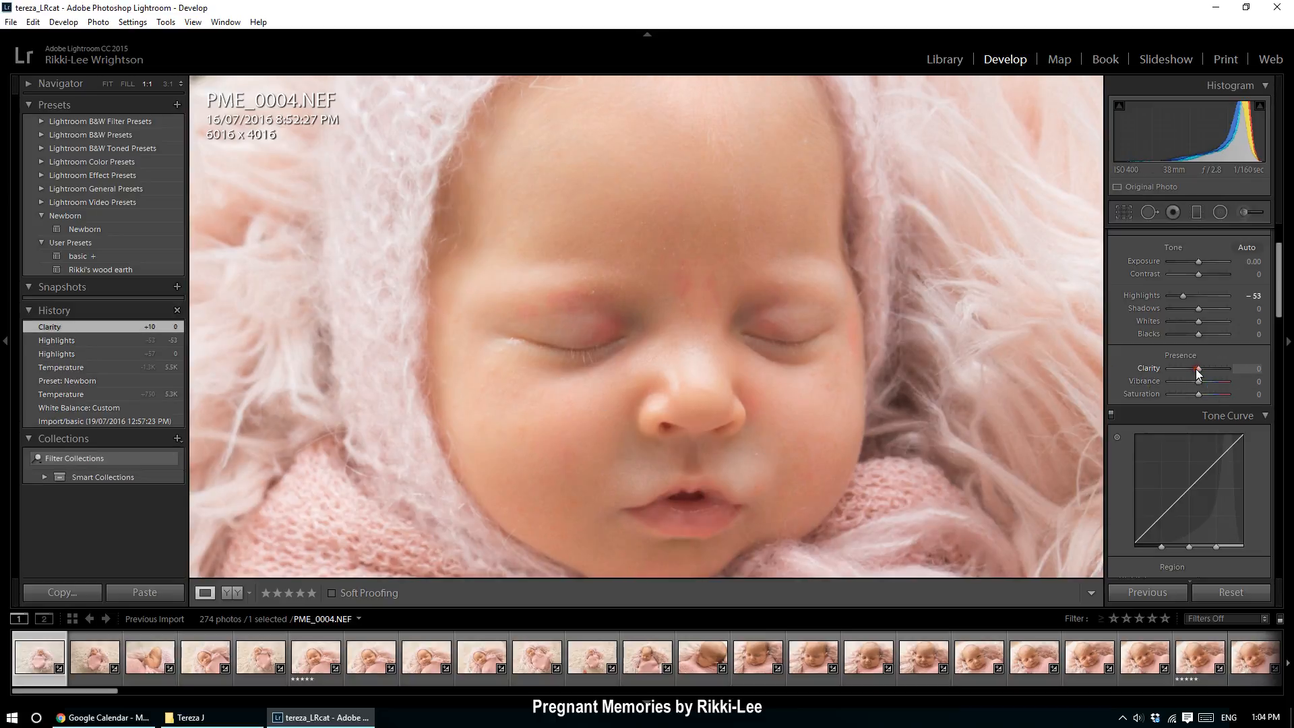
pyautogui.click(1198, 370)
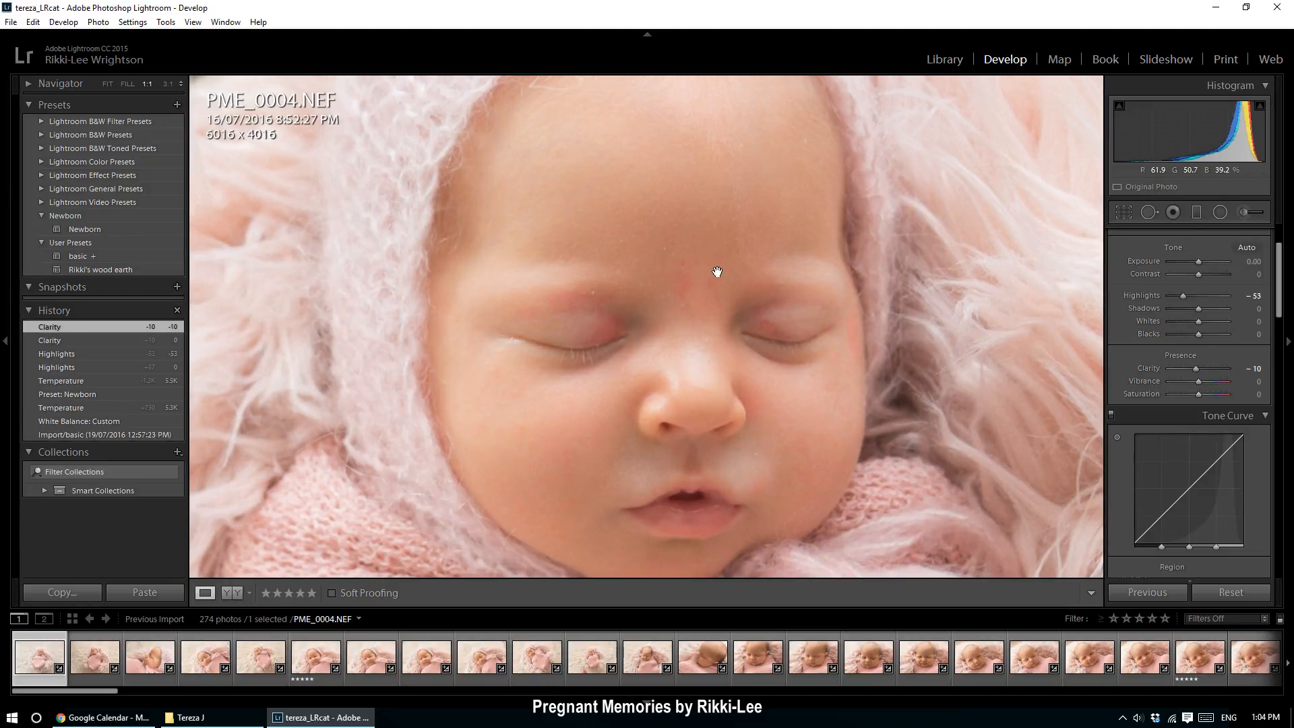
pyautogui.click(103, 83)
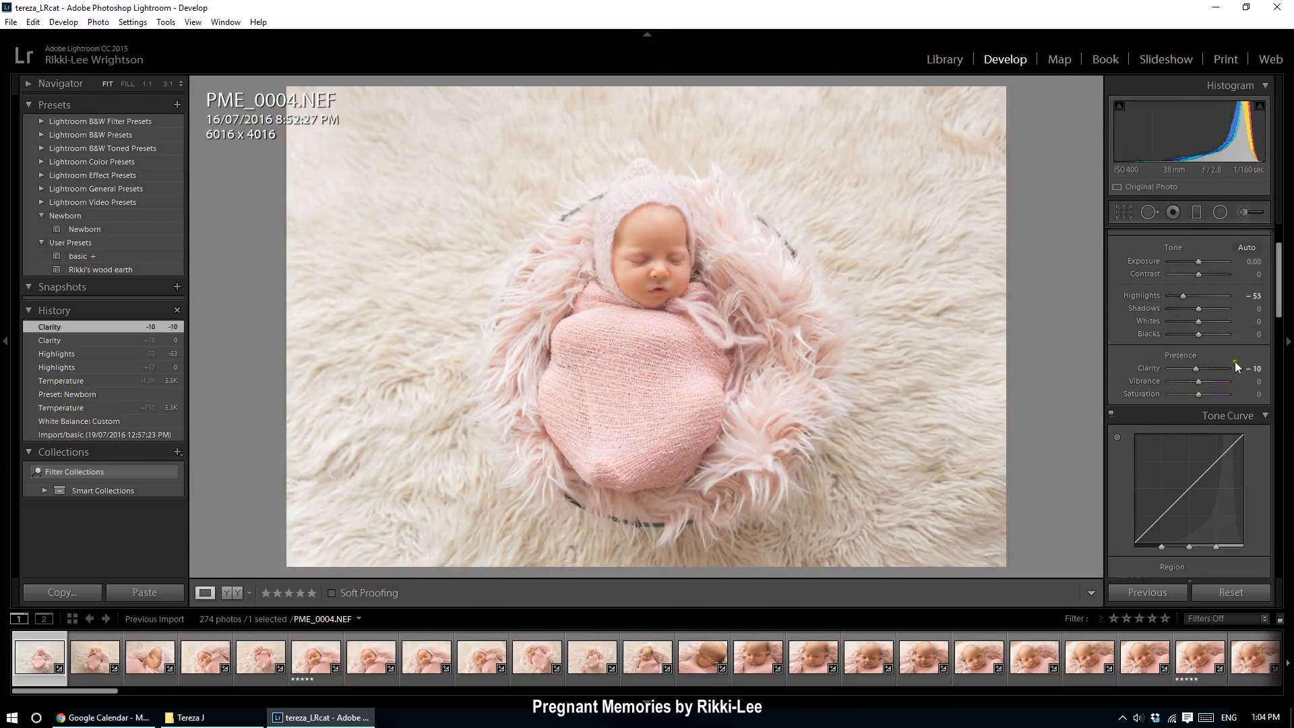
# - Reset the red luminance in HSL, compare 0 with raised values on the baby's face at 1:1 zoom, and set it to +30
pyautogui.moveTo(1275, 288); pyautogui.dragTo(1280, 361)
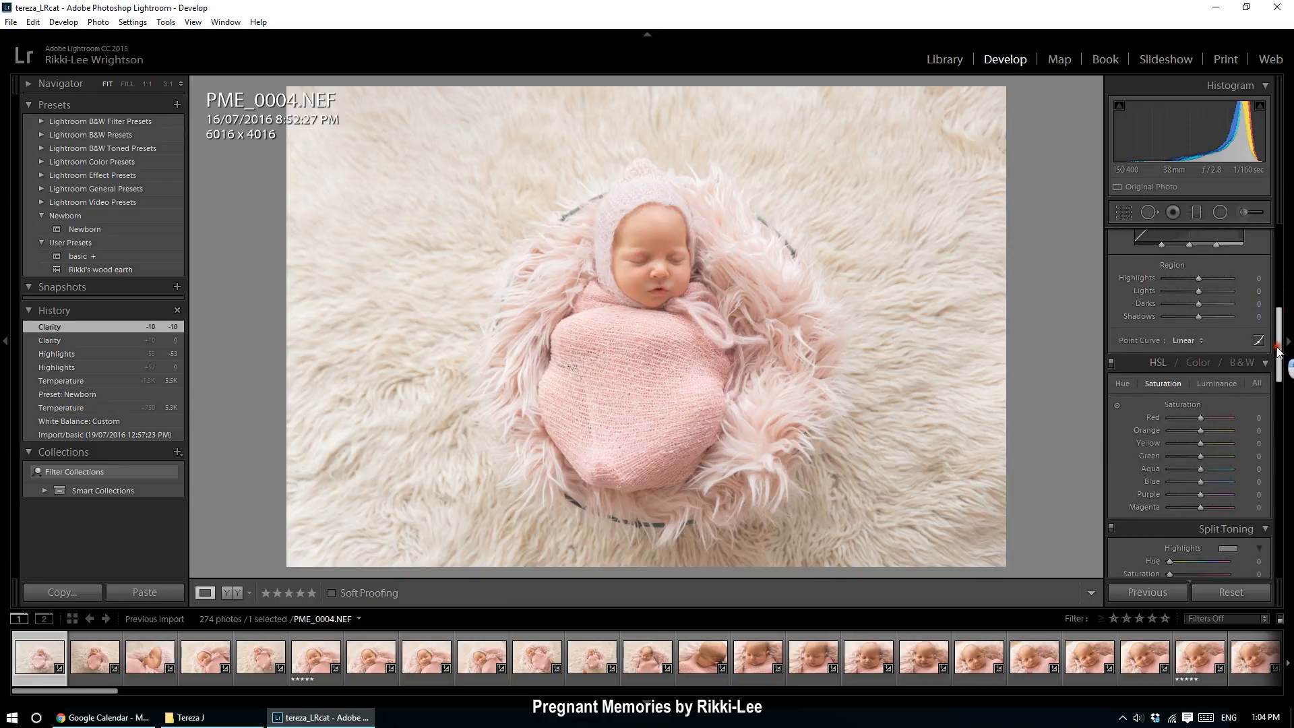
pyautogui.click(1214, 384)
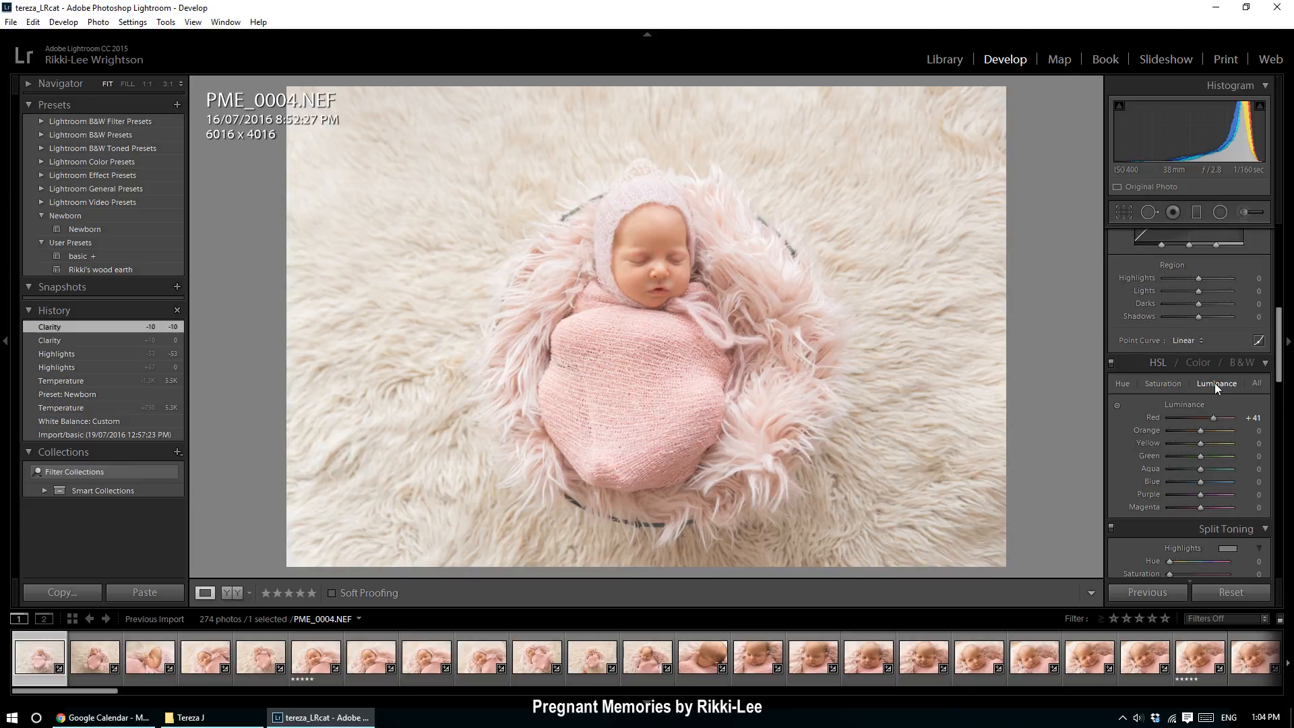
pyautogui.doubleClick(1211, 418)
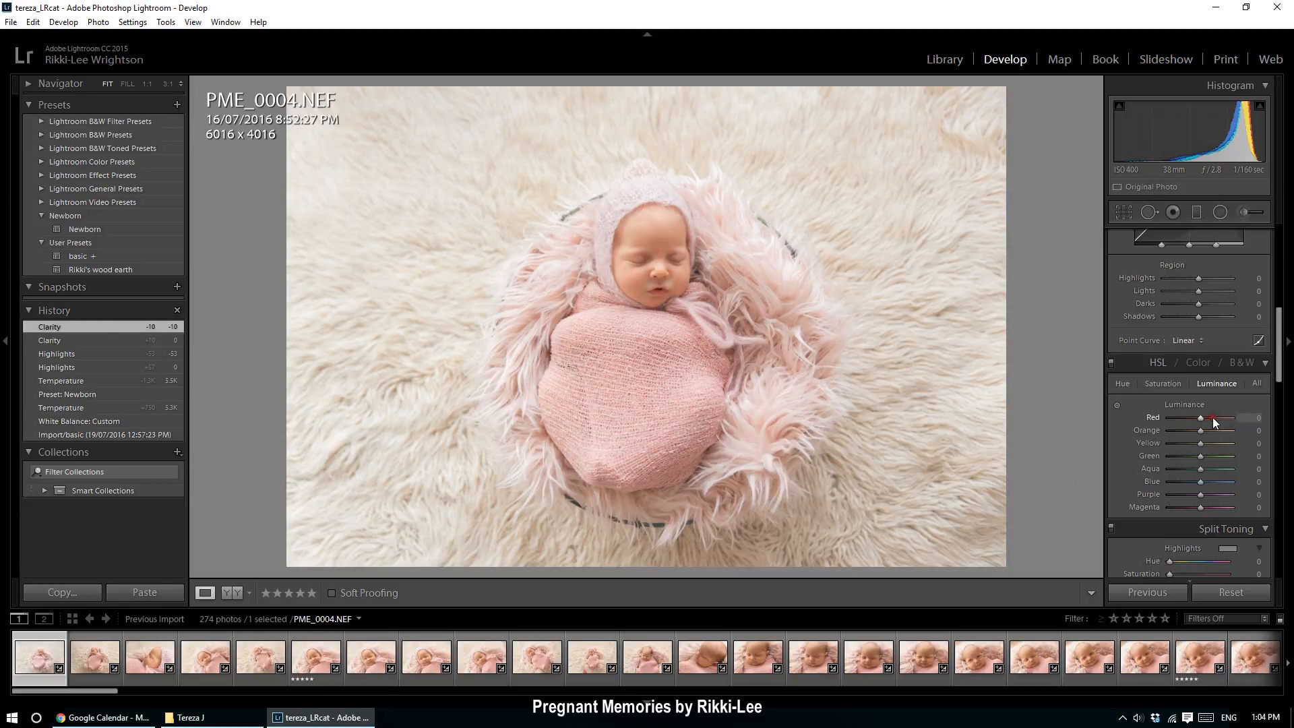
pyautogui.click(648, 261)
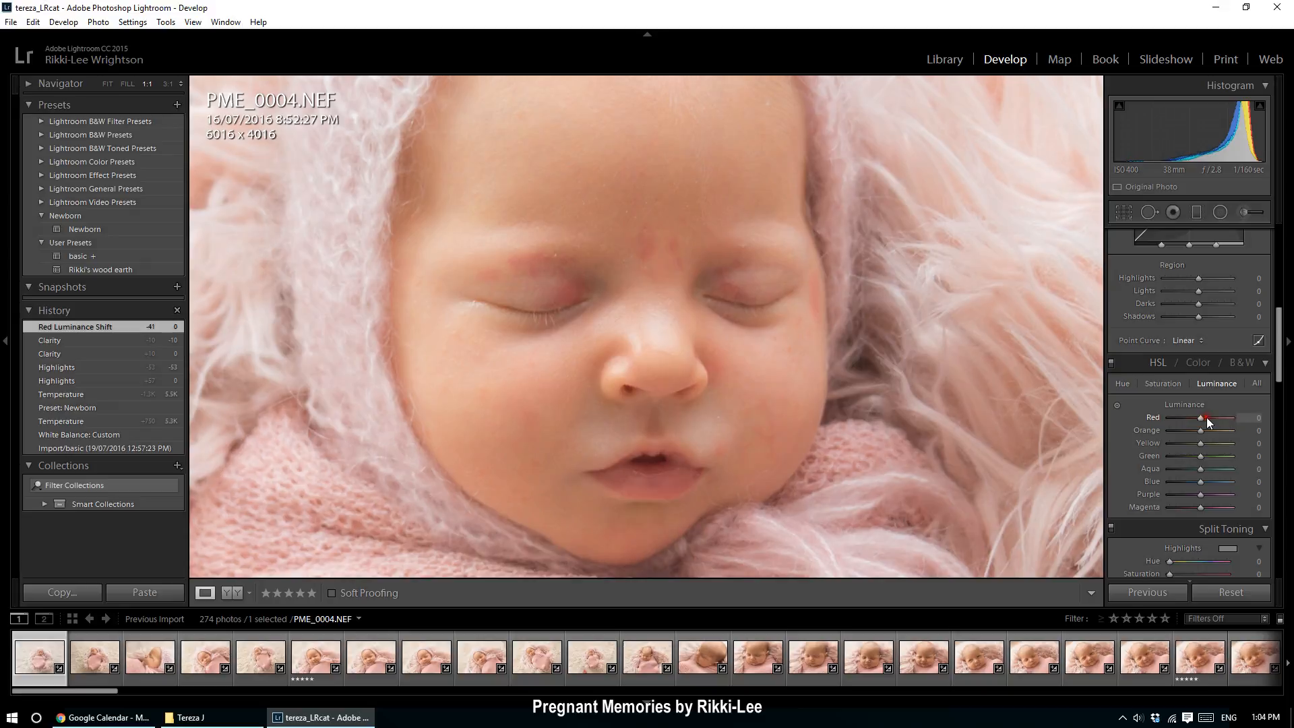
pyautogui.doubleClick(1206, 418)
pyautogui.click(1210, 417)
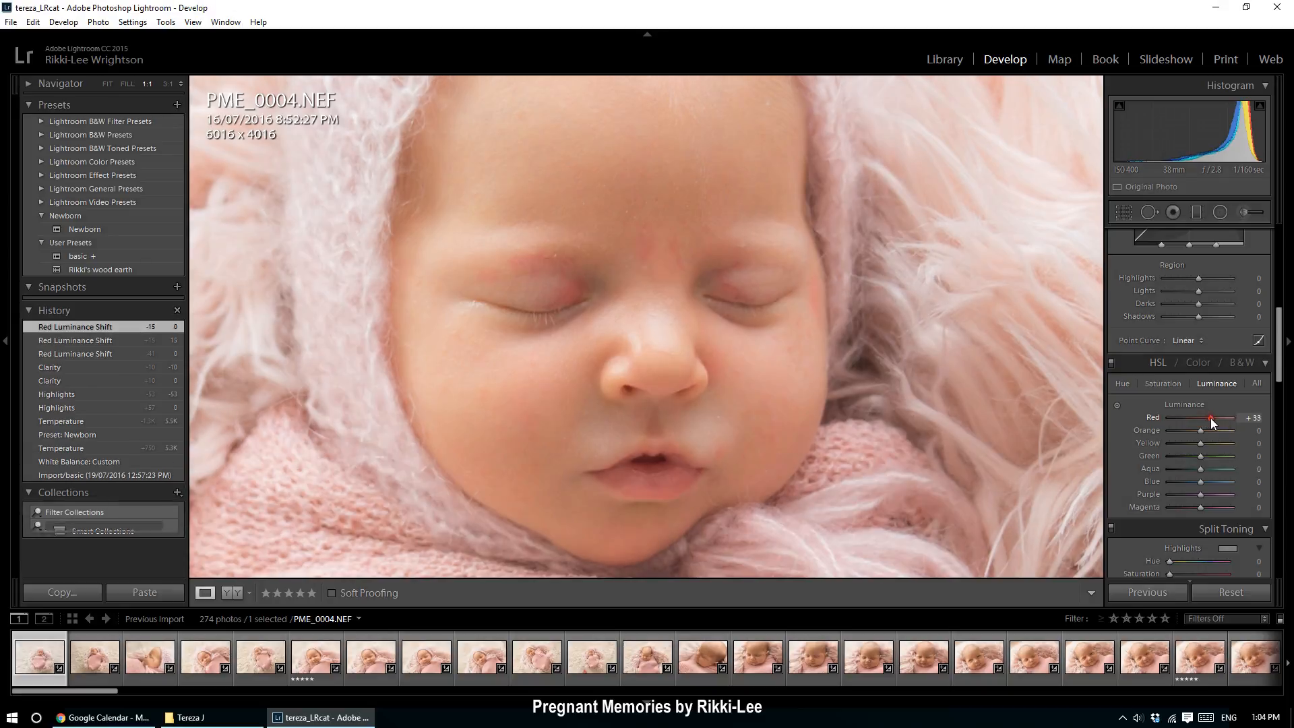
pyautogui.click(107, 83)
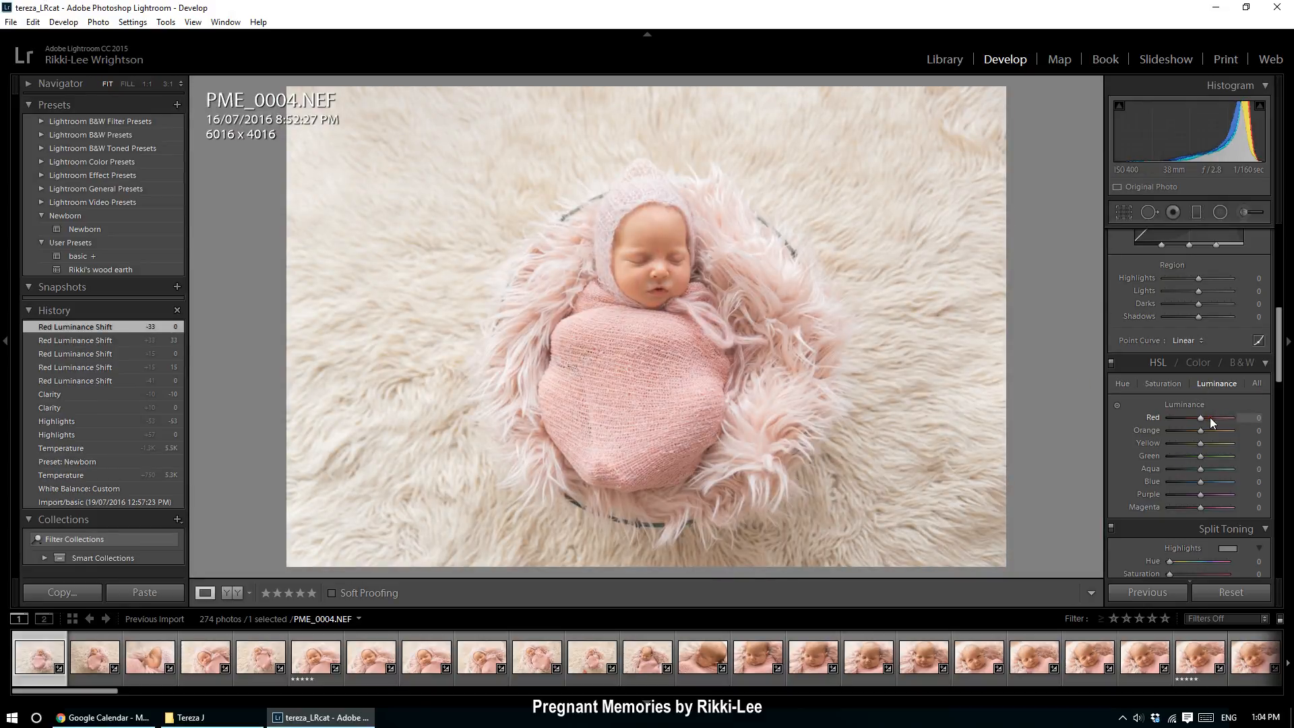
pyautogui.click(1211, 422)
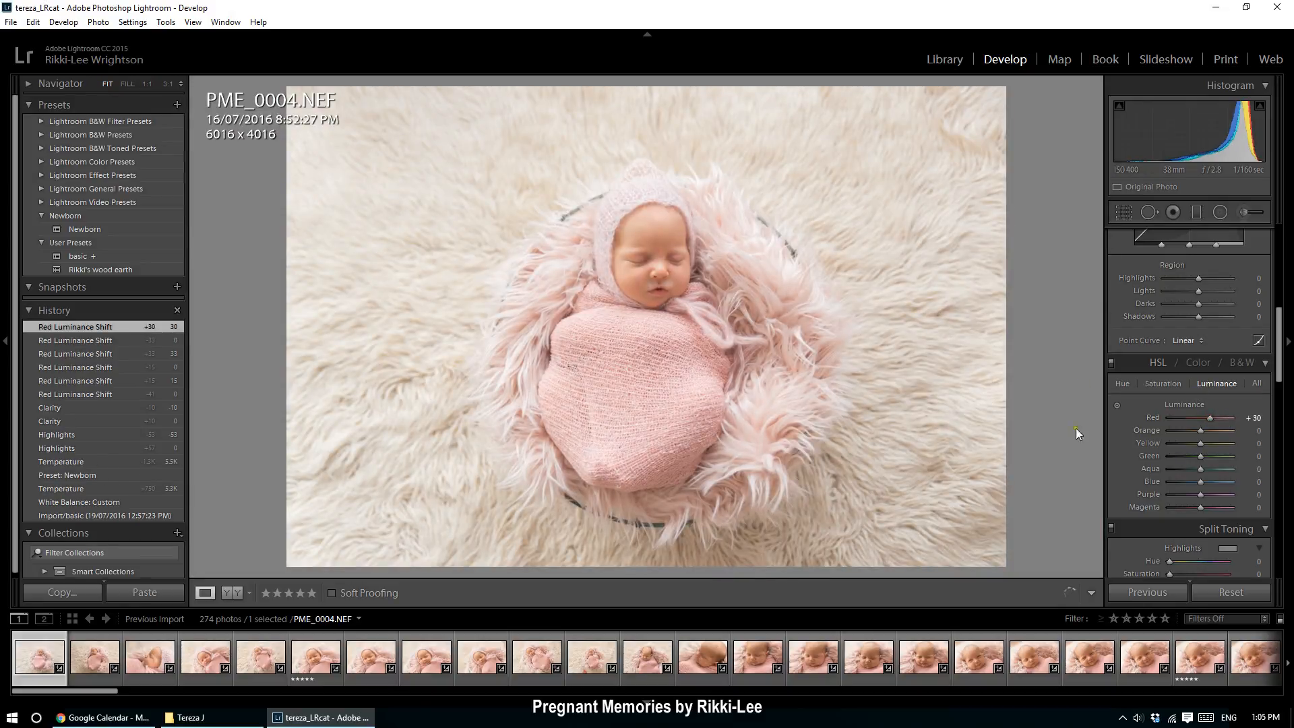
# - Reset luminance noise reduction to 0 and compare color noise reduction at 25 and 0 on the baby's face at 1:1 zoom
pyautogui.scroll(-3, 1230, 429)
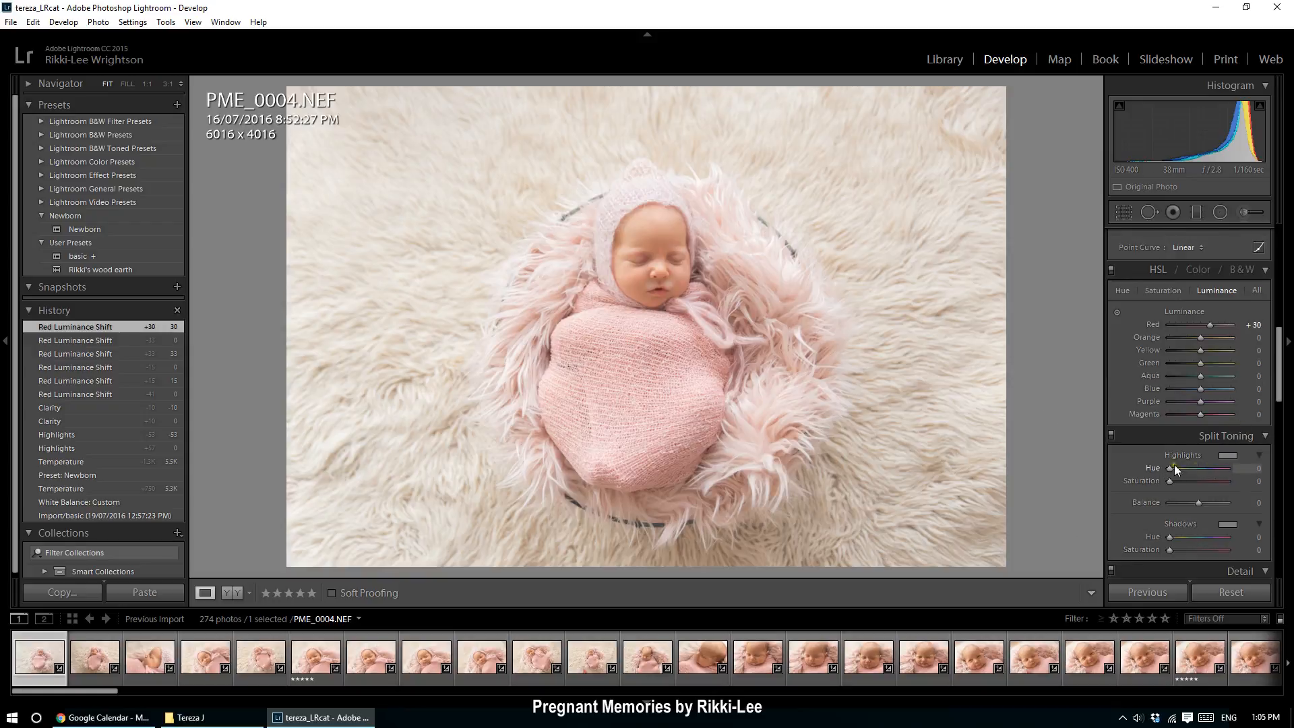
pyautogui.moveTo(1278, 372); pyautogui.dragTo(1279, 430)
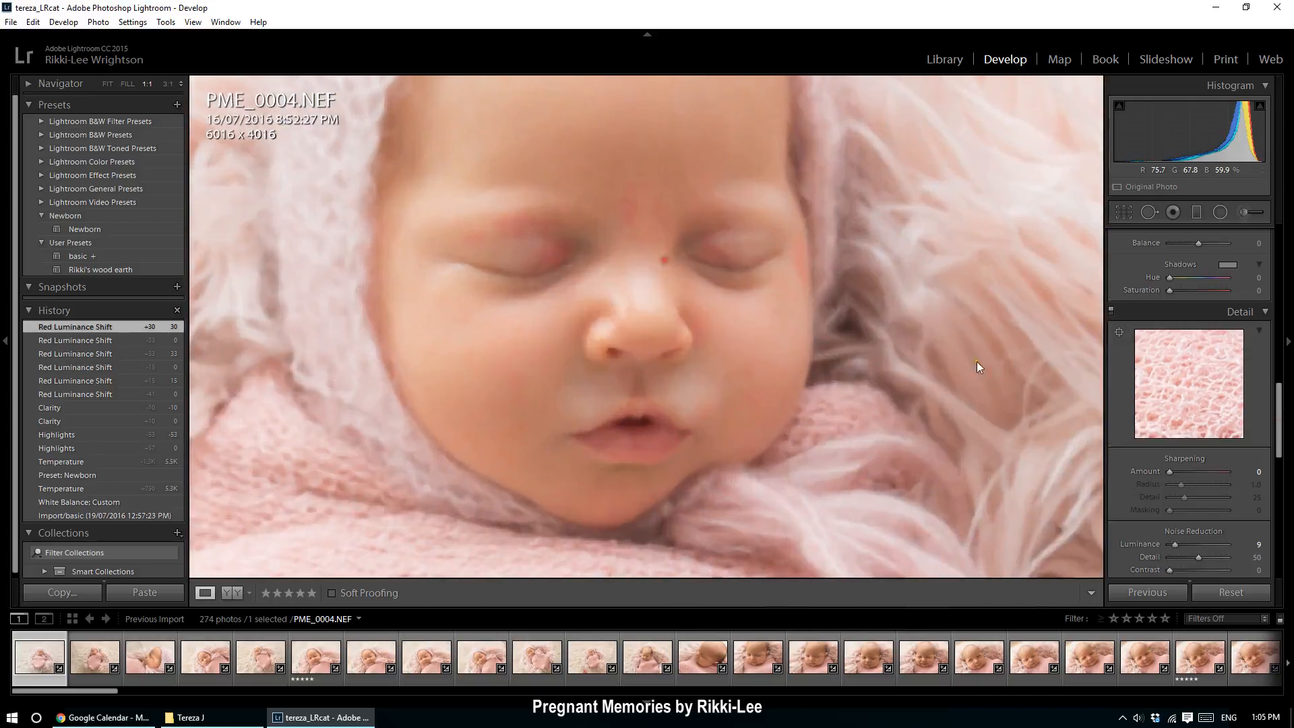
pyautogui.press('z')
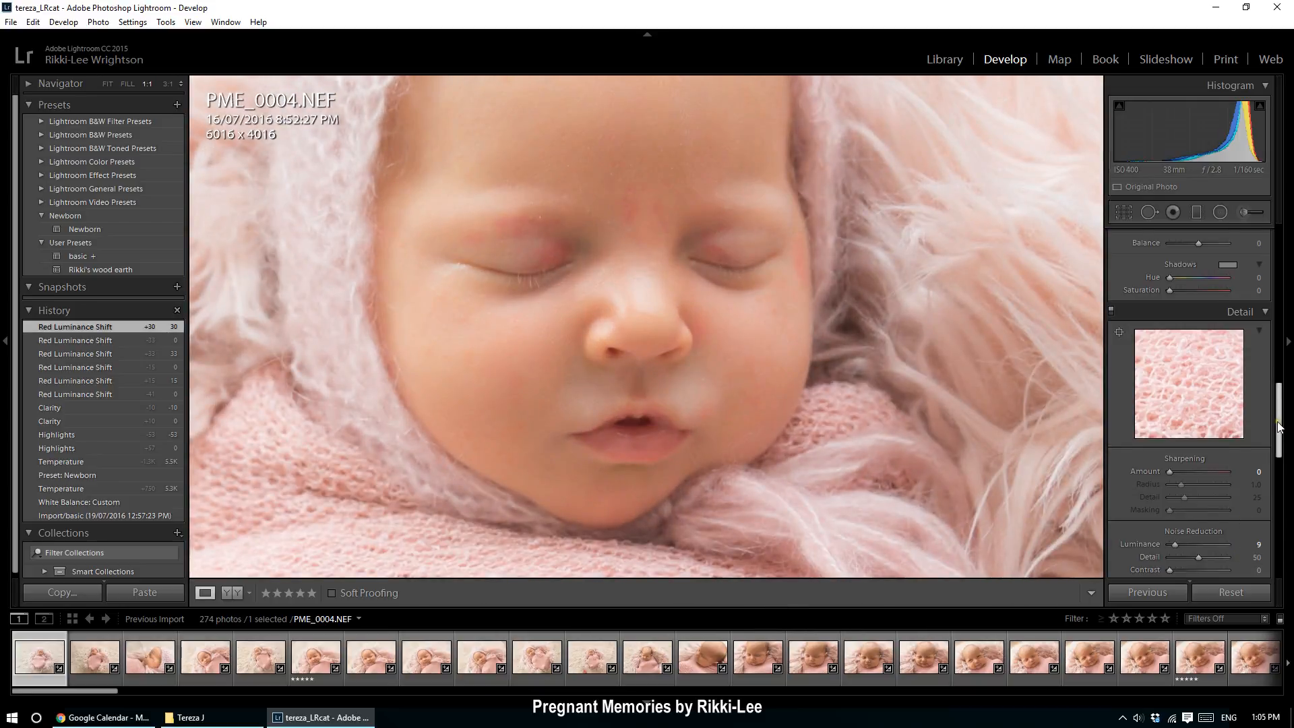
pyautogui.moveTo(1278, 424); pyautogui.dragTo(1279, 431)
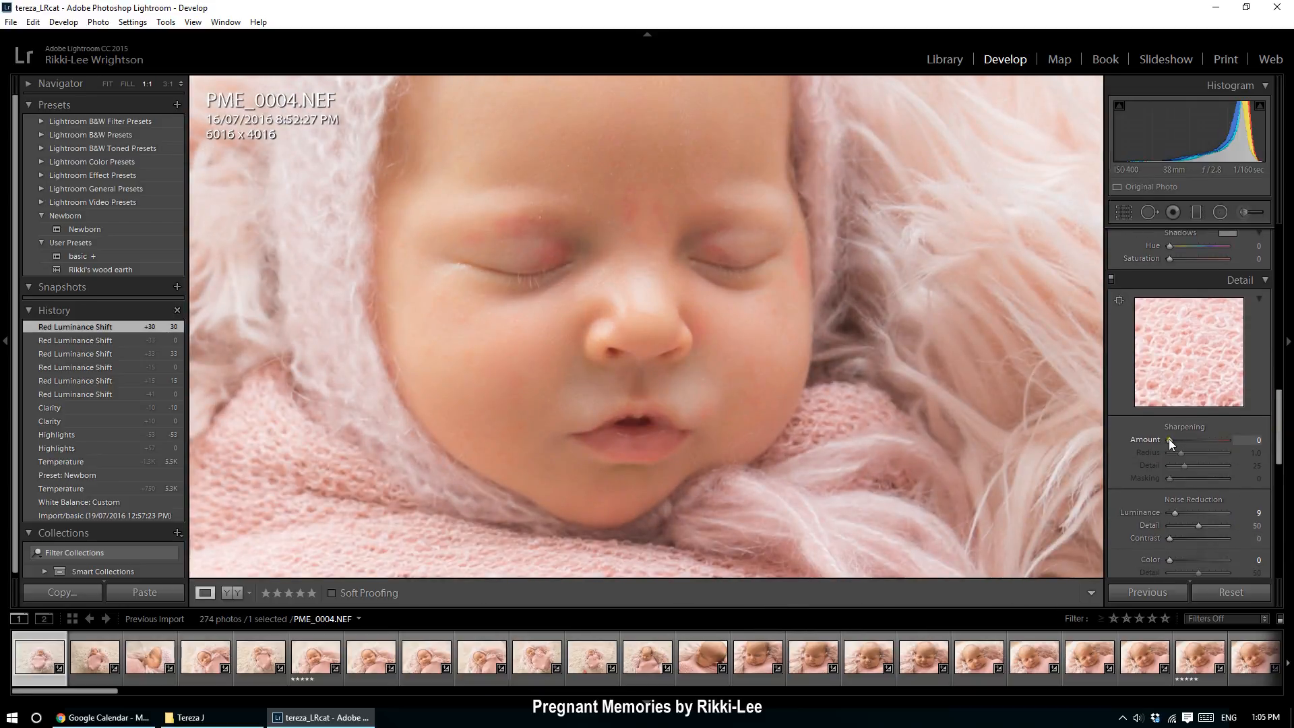
pyautogui.doubleClick(1175, 512)
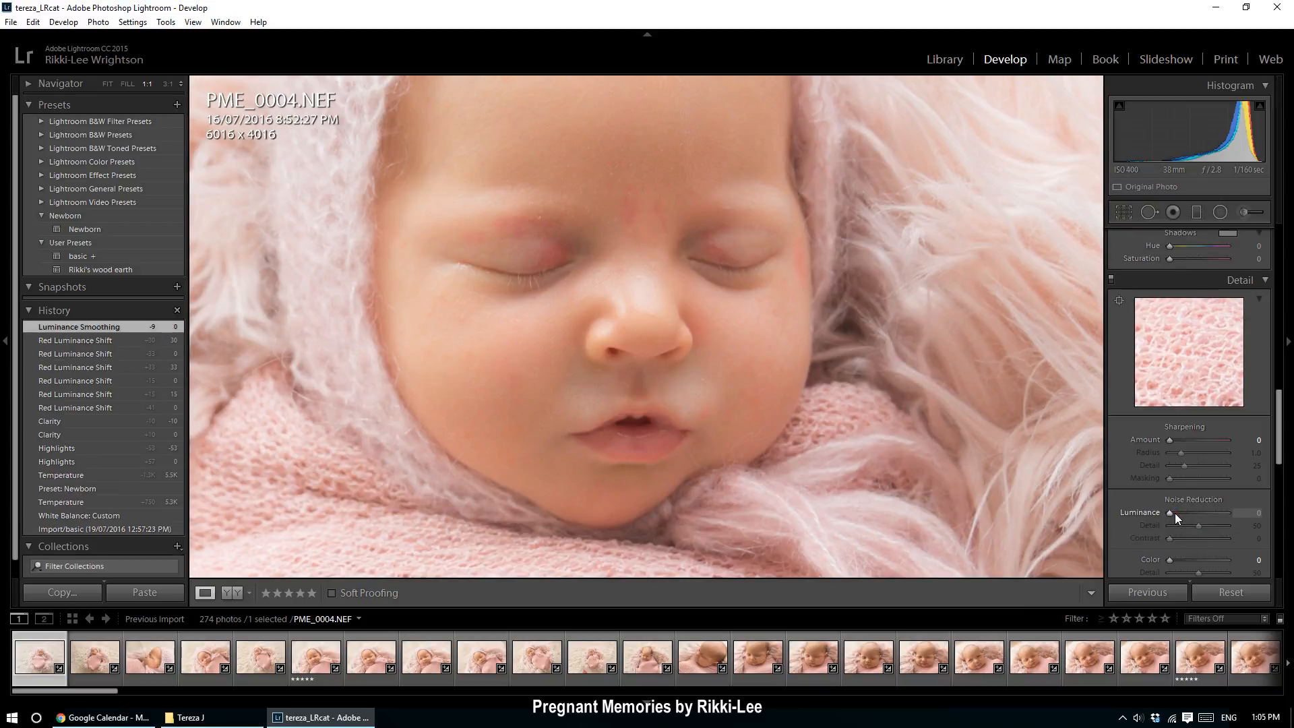
pyautogui.moveTo(1279, 408); pyautogui.dragTo(1279, 442)
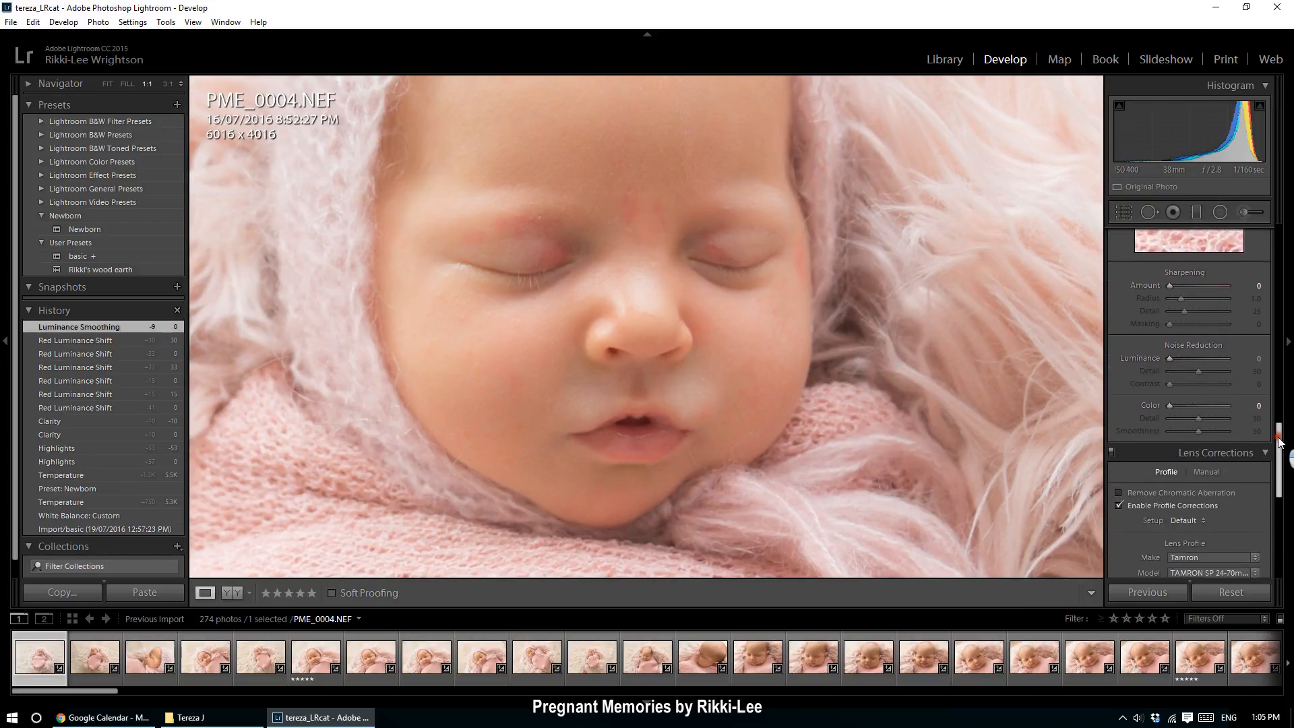
pyautogui.doubleClick(1169, 405)
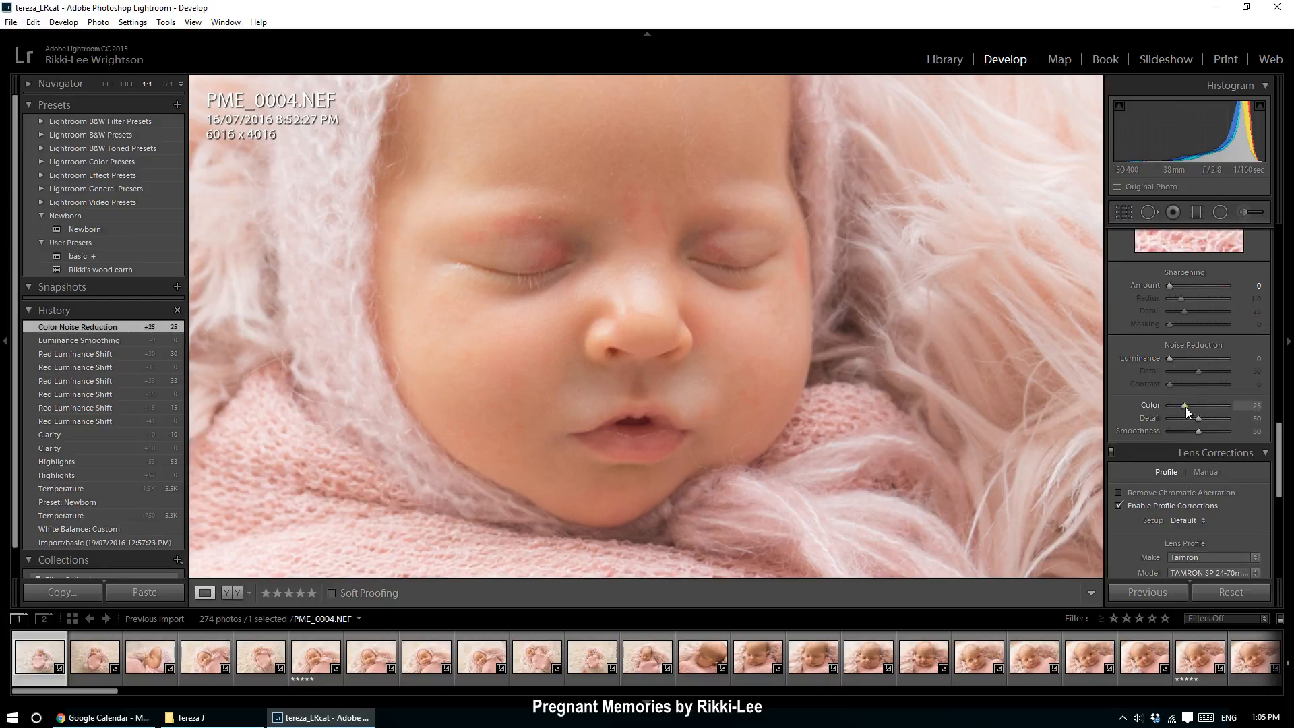
pyautogui.moveTo(1183, 402)
pyautogui.mouseDown()
pyautogui.moveTo(1175, 419)
pyautogui.moveTo(1162, 404)
pyautogui.mouseUp()
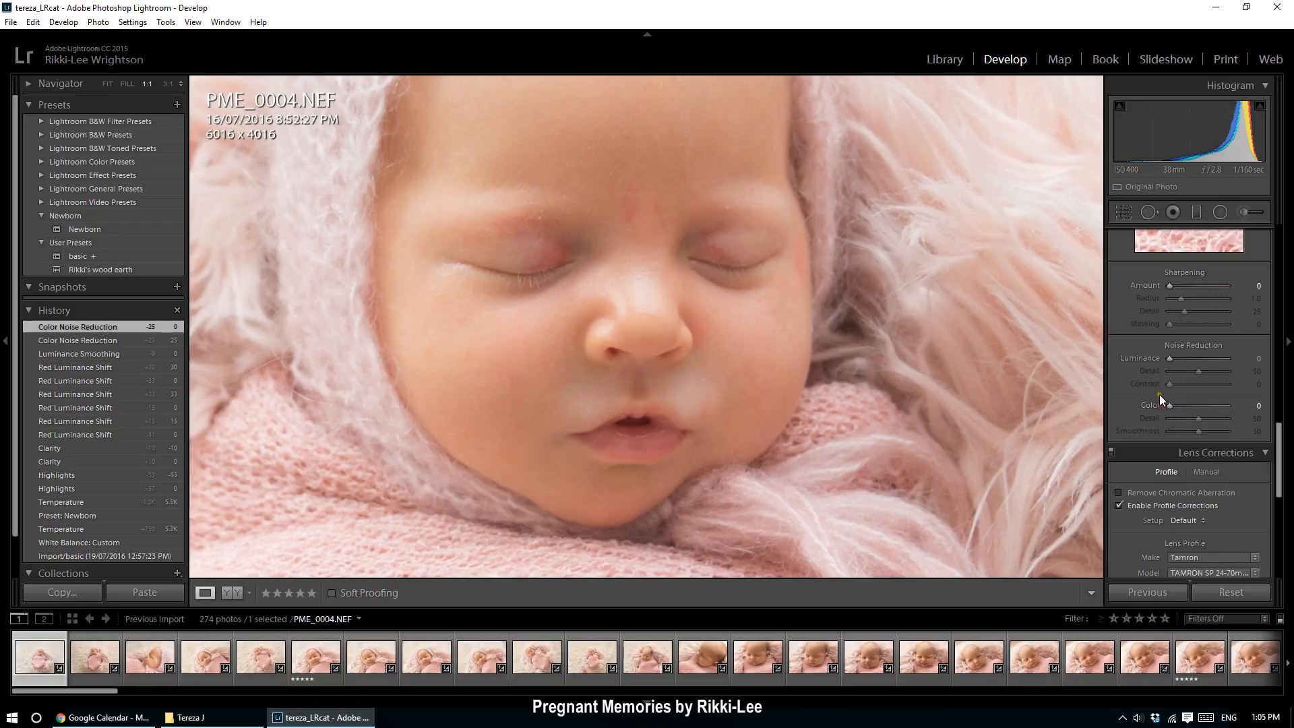
# - Try luminance noise reduction at 100 and inspect the baby's cheek and the surrounding fur at 3:1 zoom
pyautogui.moveTo(1170, 358); pyautogui.dragTo(1232, 358)
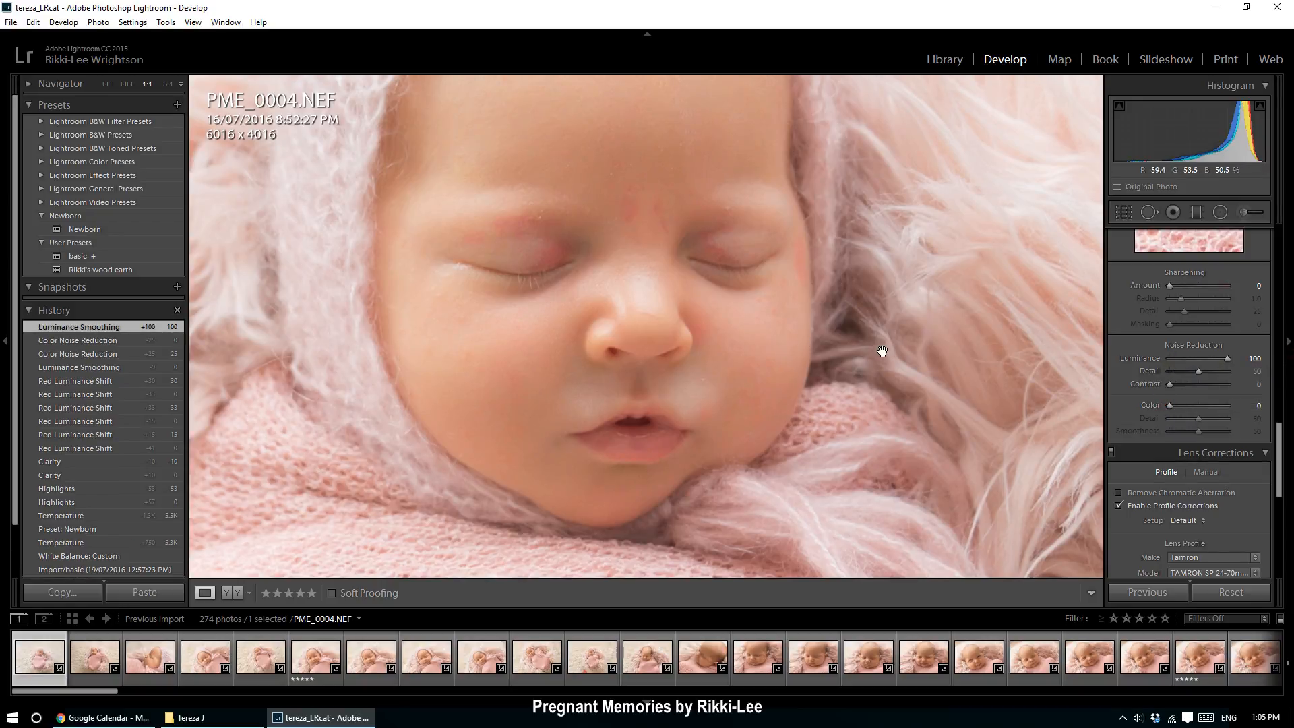
pyautogui.moveTo(906, 348); pyautogui.dragTo(933, 268)
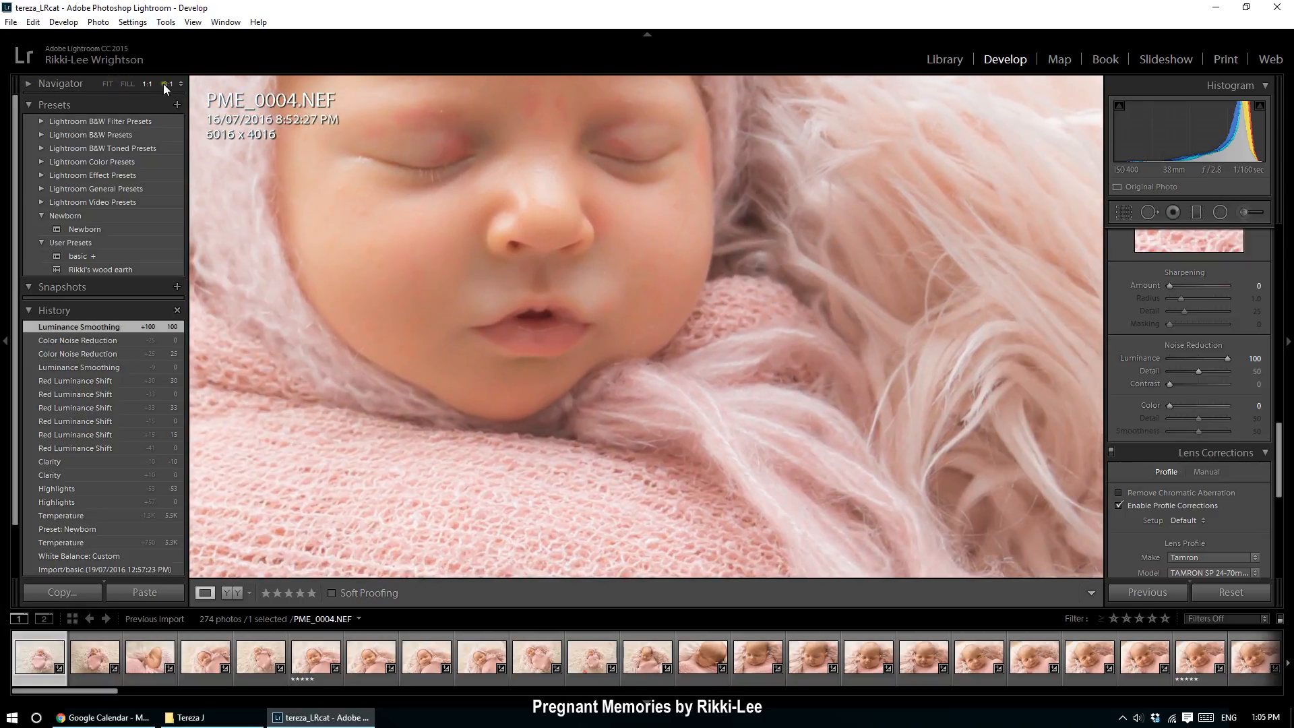
pyautogui.click(165, 83)
pyautogui.moveTo(716, 295); pyautogui.dragTo(669, 505)
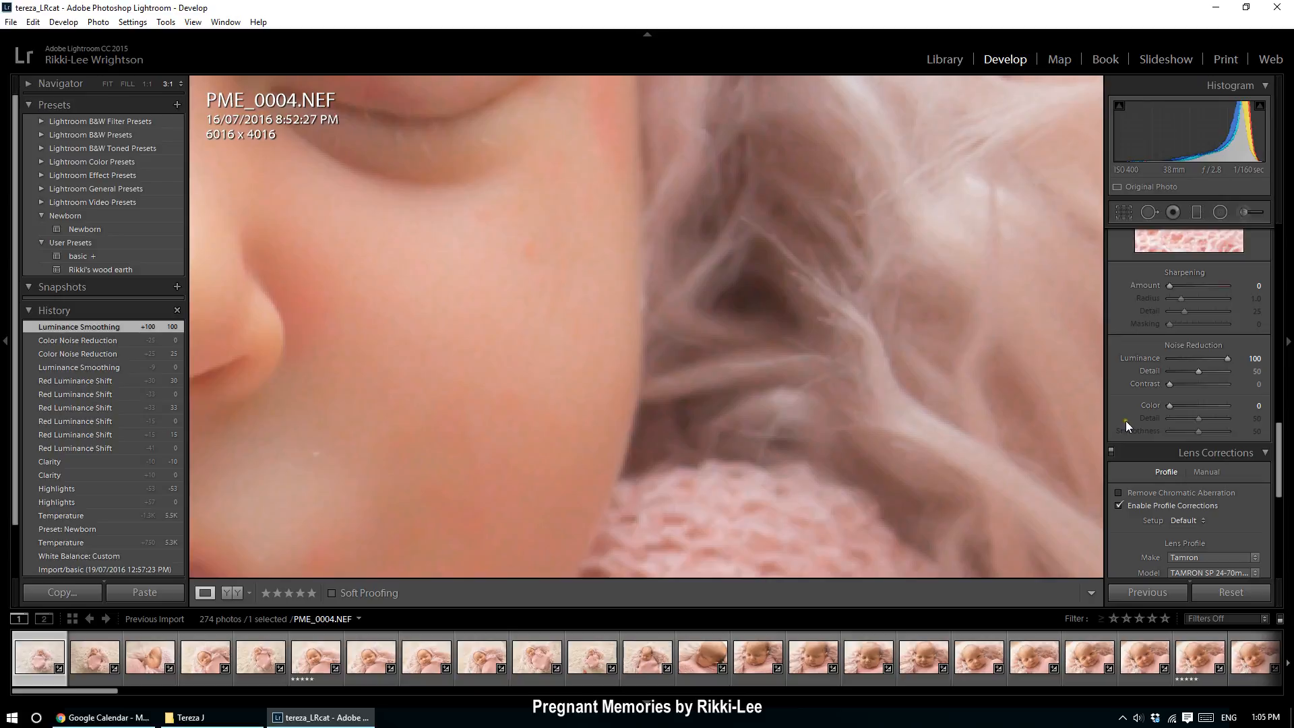
# - Set color noise reduction to 24 and luminance noise reduction to 21, checking the baby's closed eyes at 3:1 zoom
pyautogui.moveTo(1169, 405); pyautogui.dragTo(1184, 407)
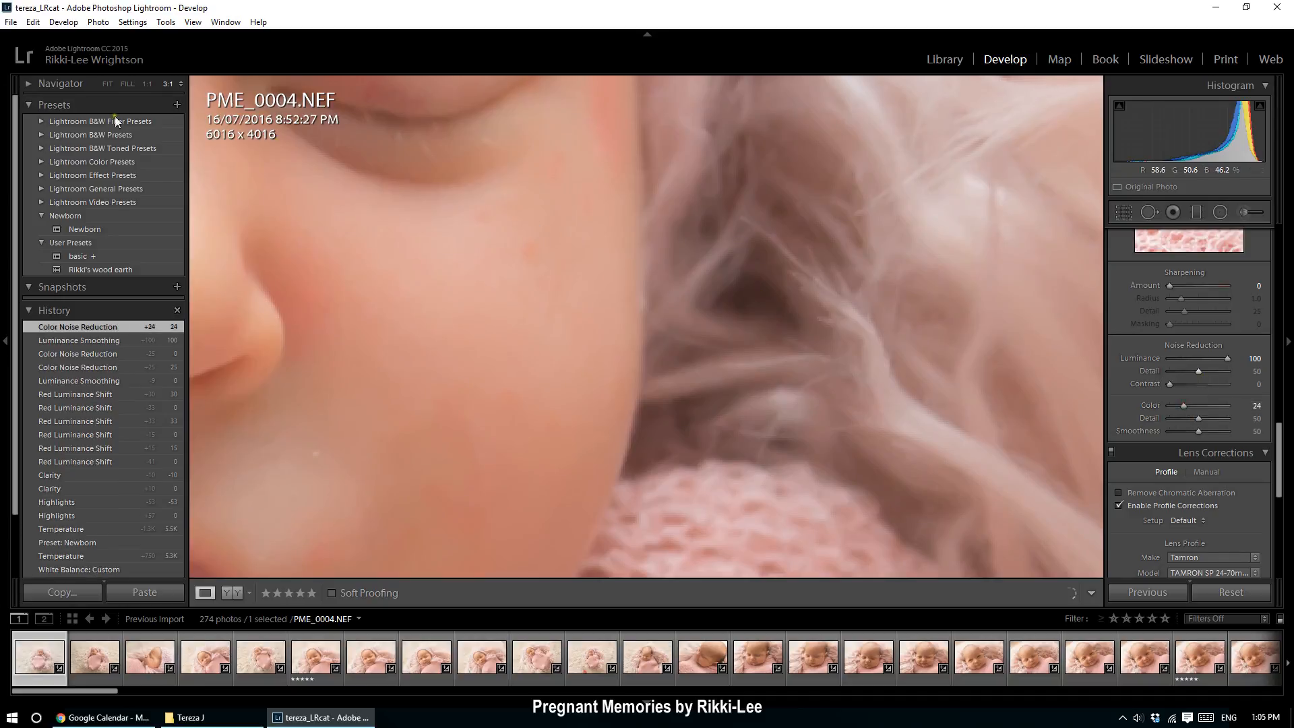
pyautogui.moveTo(1227, 358); pyautogui.dragTo(1184, 360)
pyautogui.moveTo(781, 528); pyautogui.dragTo(813, 525)
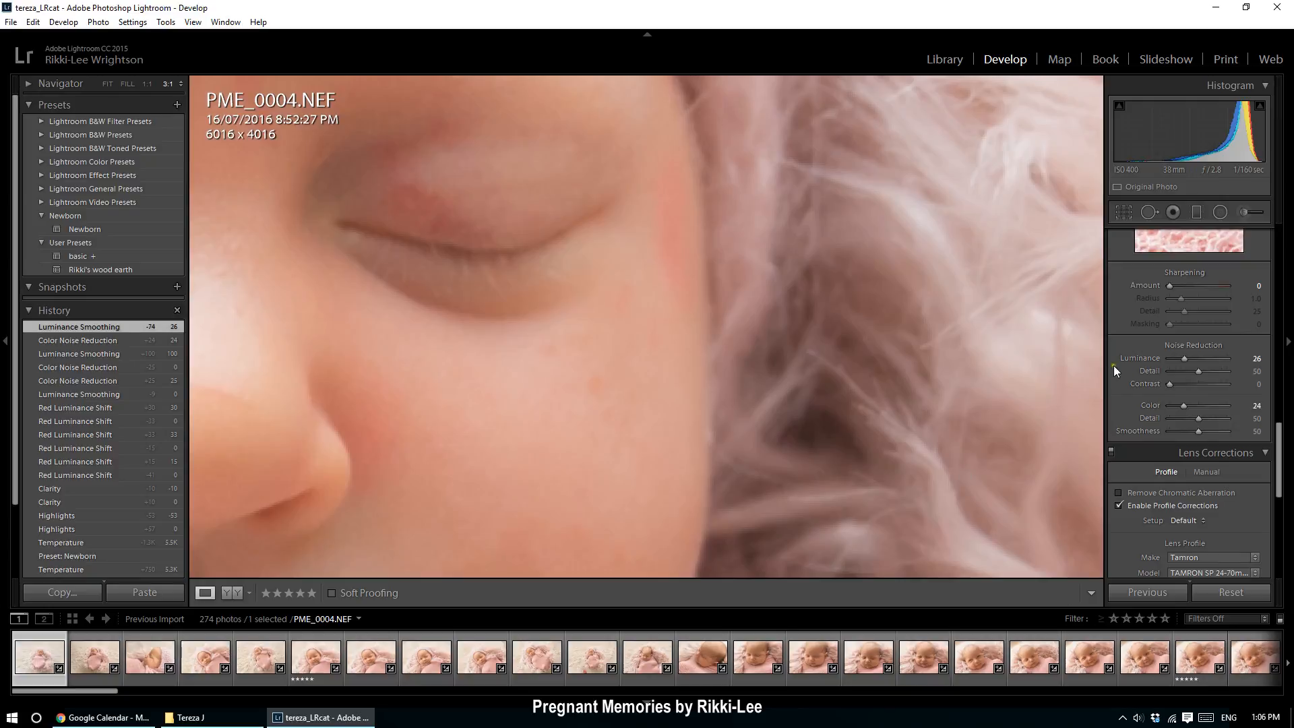
pyautogui.moveTo(565, 336); pyautogui.dragTo(1093, 426)
pyautogui.moveTo(662, 399); pyautogui.dragTo(794, 375)
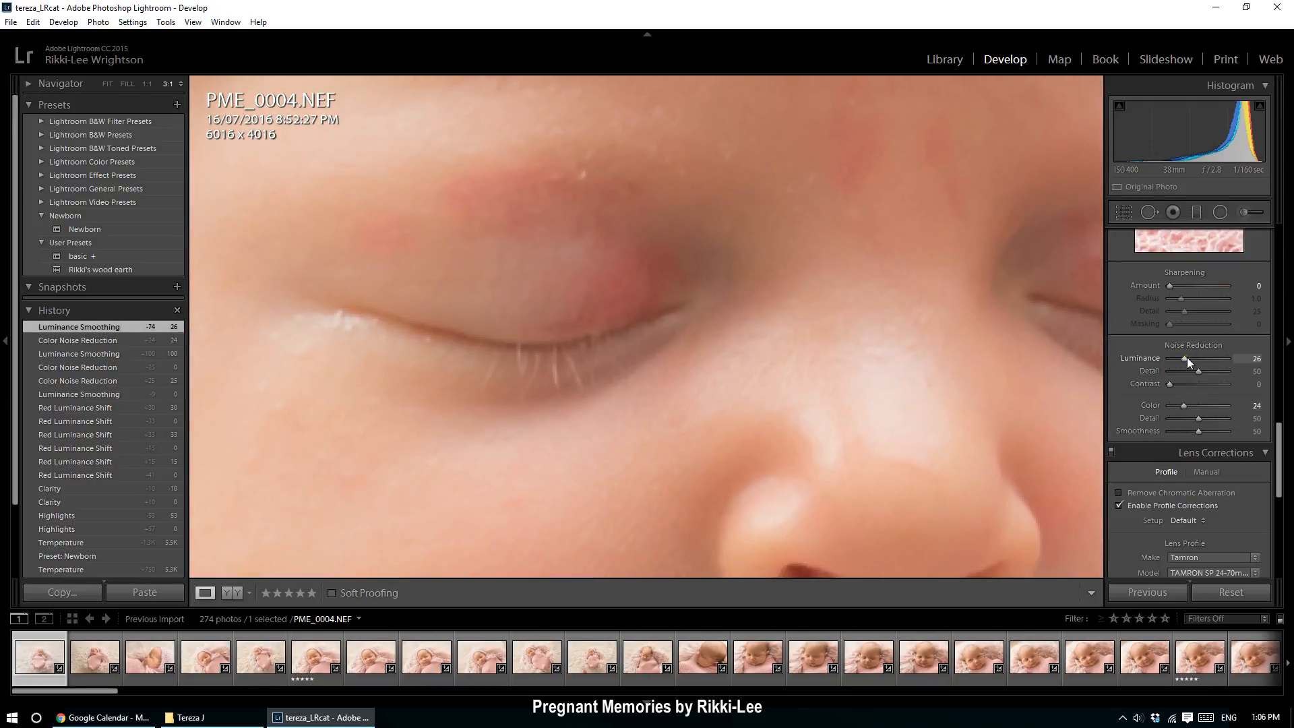
pyautogui.click(537, 447)
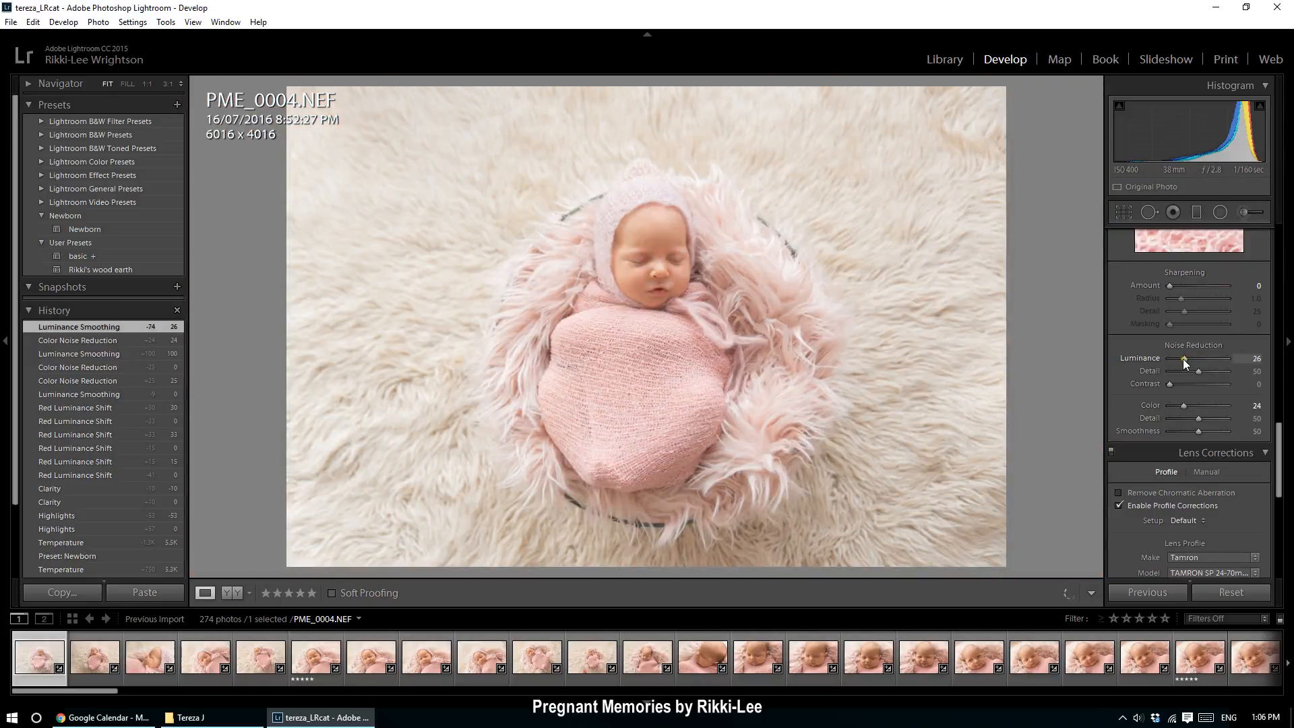
pyautogui.moveTo(1184, 363); pyautogui.dragTo(1180, 360)
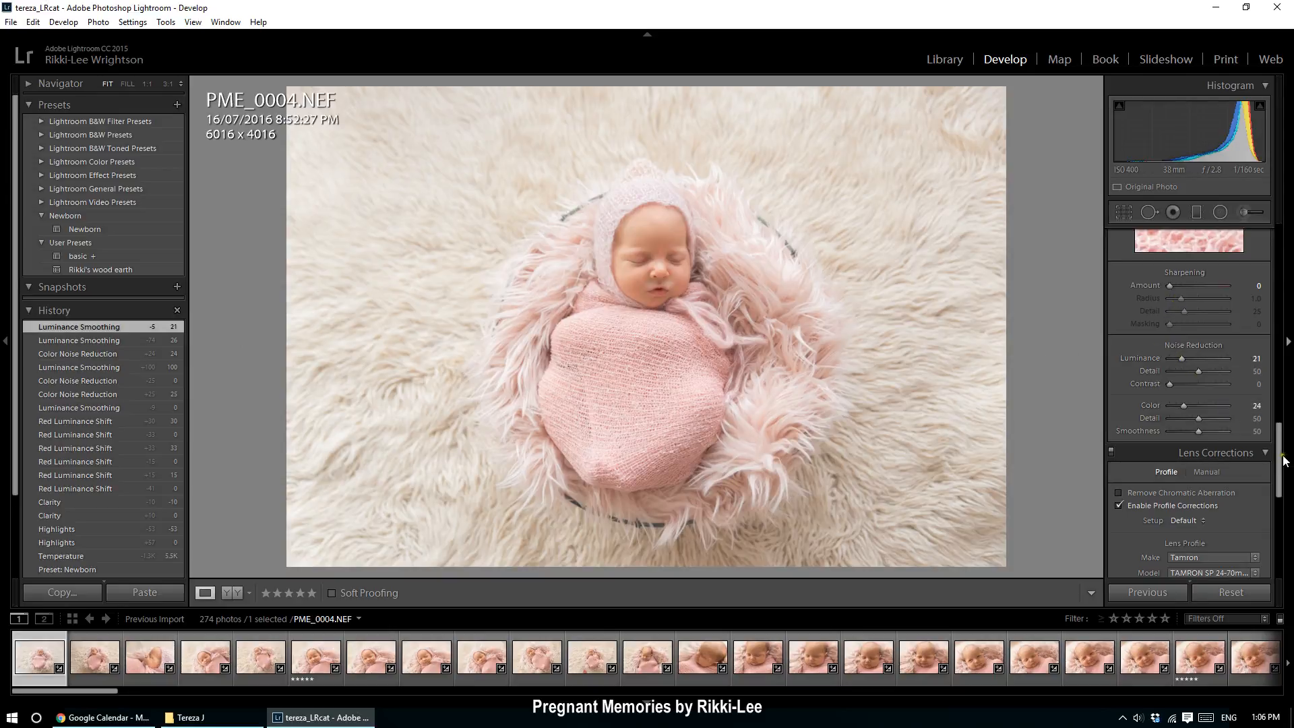
# - Look over the Lens Corrections and Effects settings and return to the Basic adjustments
pyautogui.moveTo(1280, 460); pyautogui.dragTo(1280, 475)
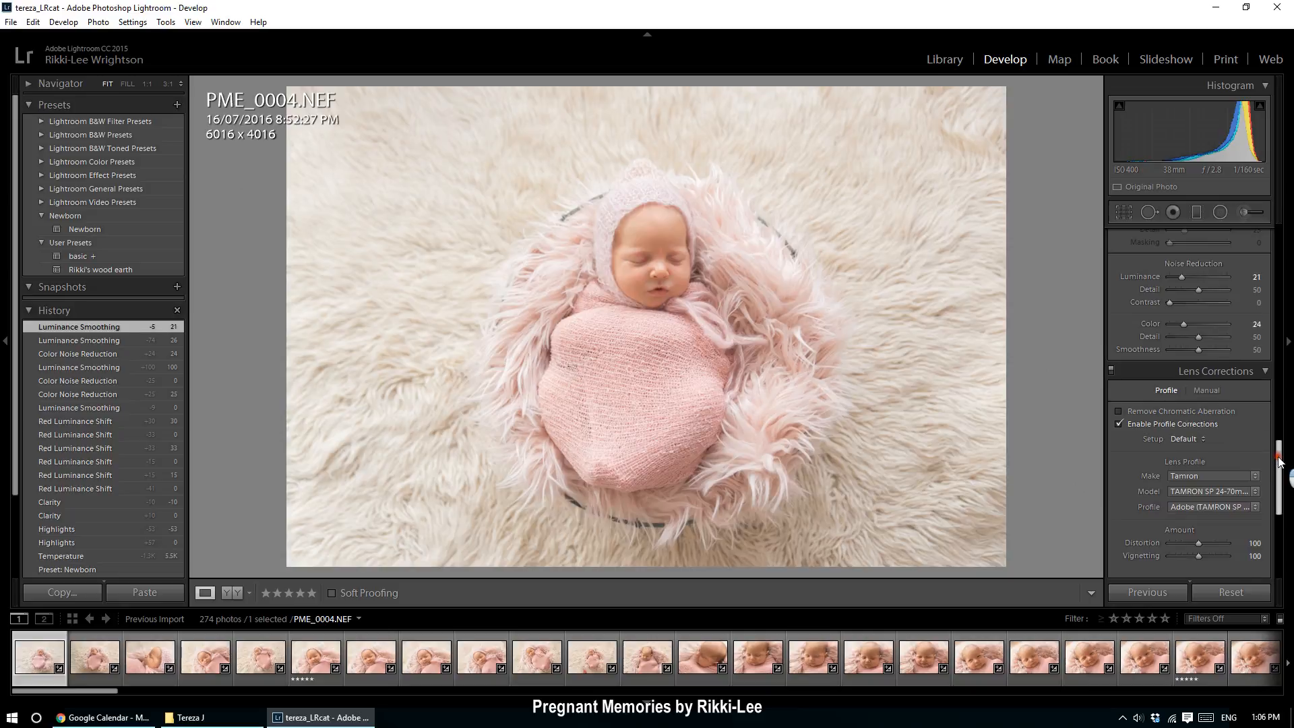
pyautogui.moveTo(1280, 461); pyautogui.dragTo(1279, 525)
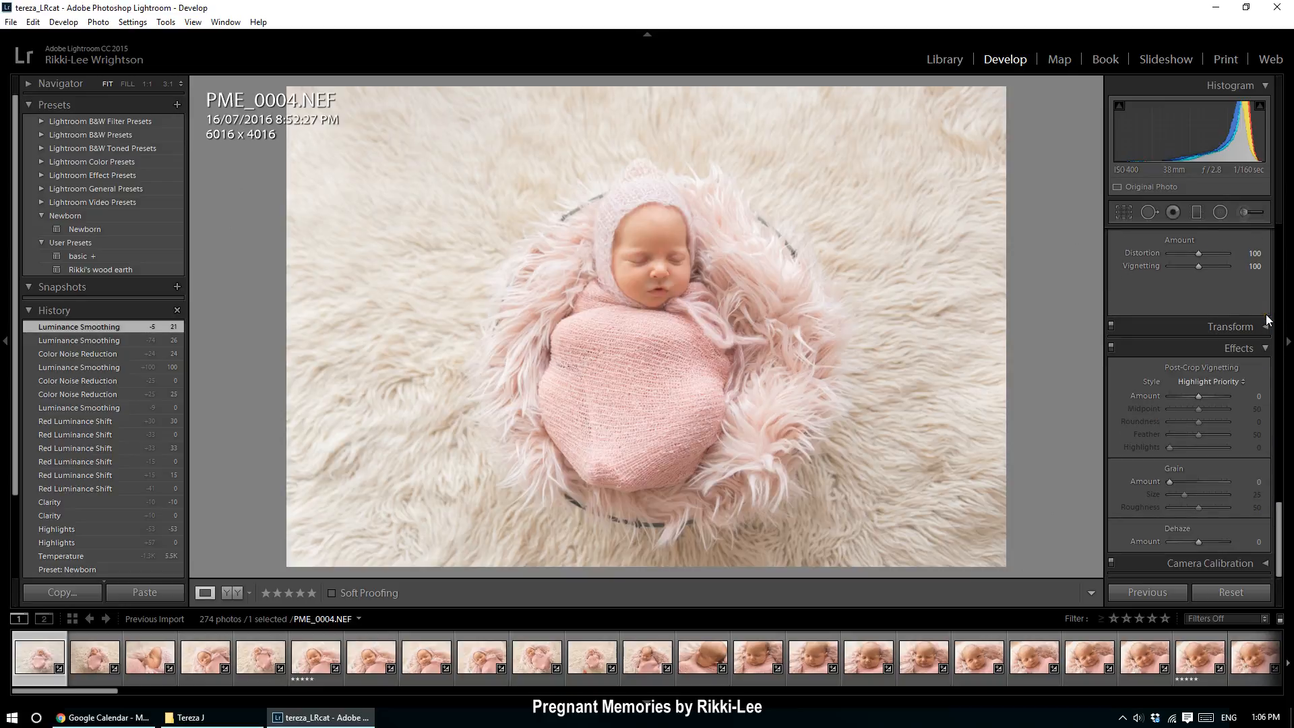
pyautogui.moveTo(1277, 533); pyautogui.dragTo(1277, 258)
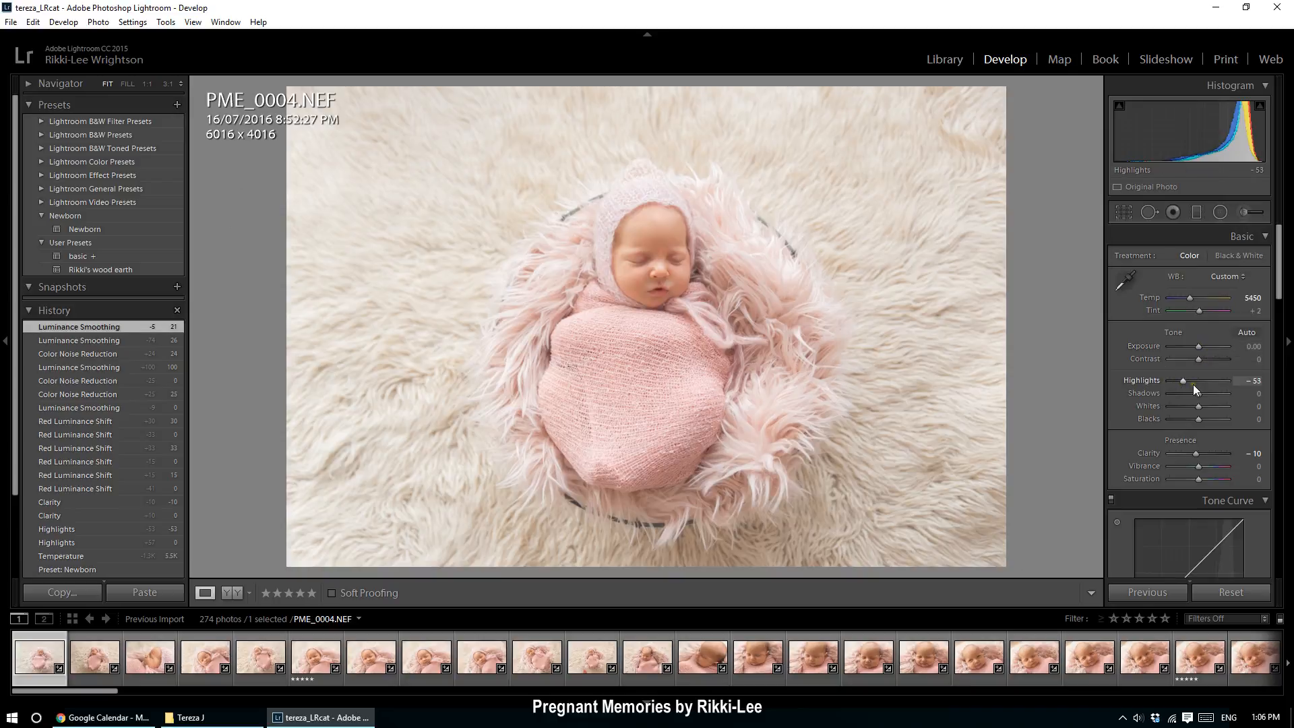
pyautogui.moveTo(1278, 268); pyautogui.dragTo(1278, 275)
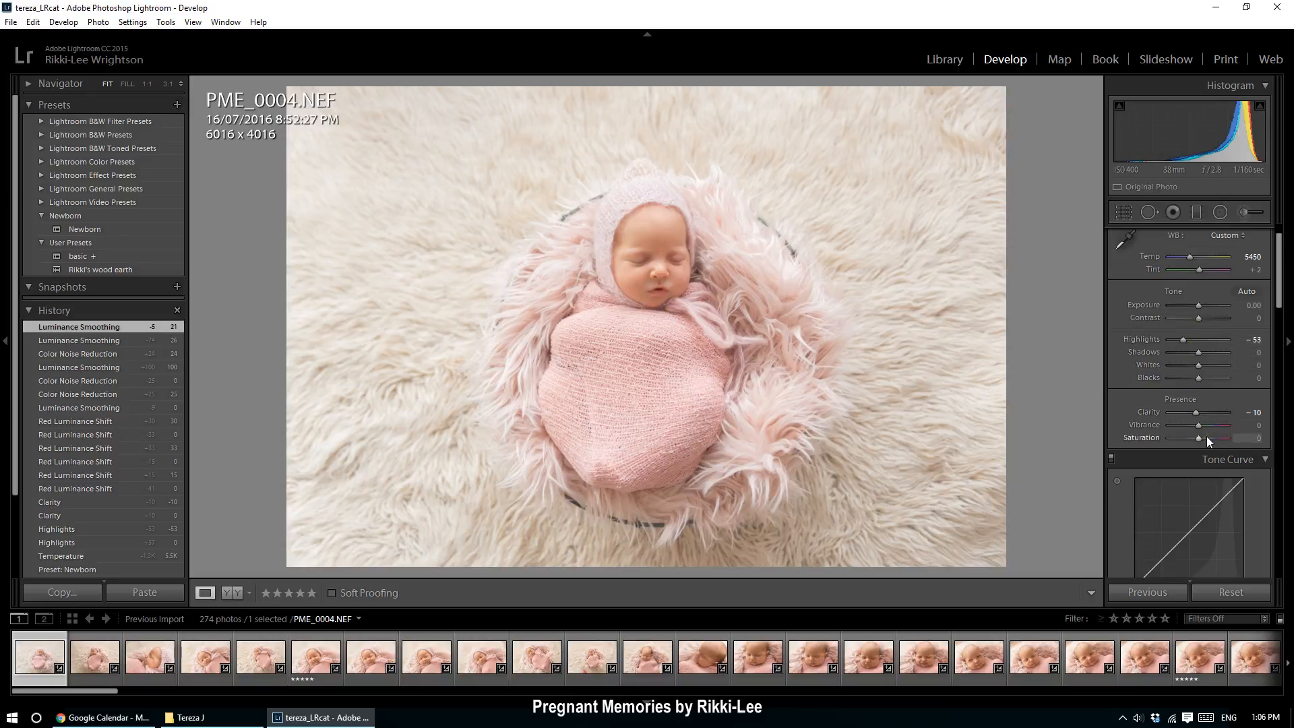
# - Try exposure -0.93 with highlights +60 on the photo and reset both to 0
pyautogui.moveTo(1198, 304); pyautogui.dragTo(1194, 305)
pyautogui.moveTo(1183, 339); pyautogui.dragTo(1221, 342)
pyautogui.doubleClick(1220, 340)
pyautogui.doubleClick(1195, 305)
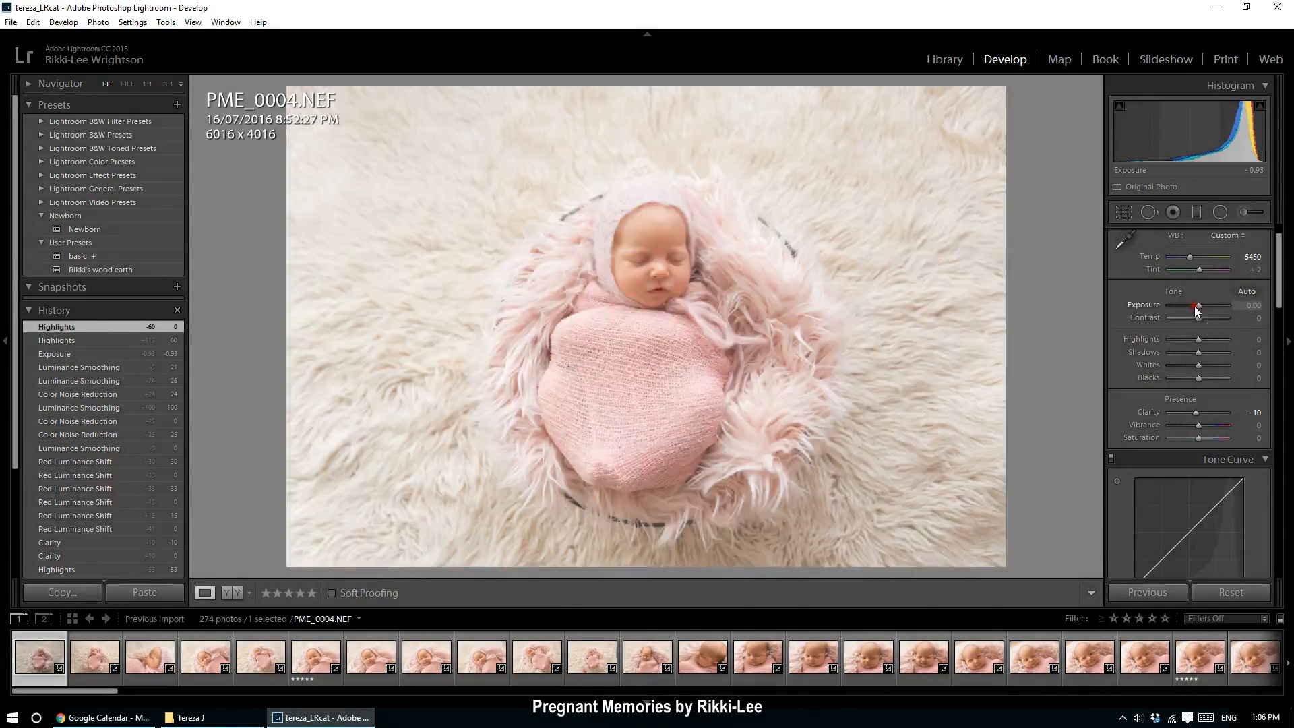
# - Set the highlights to -65 and the red luminance in HSL to +20
pyautogui.click(1186, 339)
pyautogui.moveTo(1186, 340); pyautogui.dragTo(1183, 342)
pyautogui.moveTo(1281, 282); pyautogui.dragTo(1280, 361)
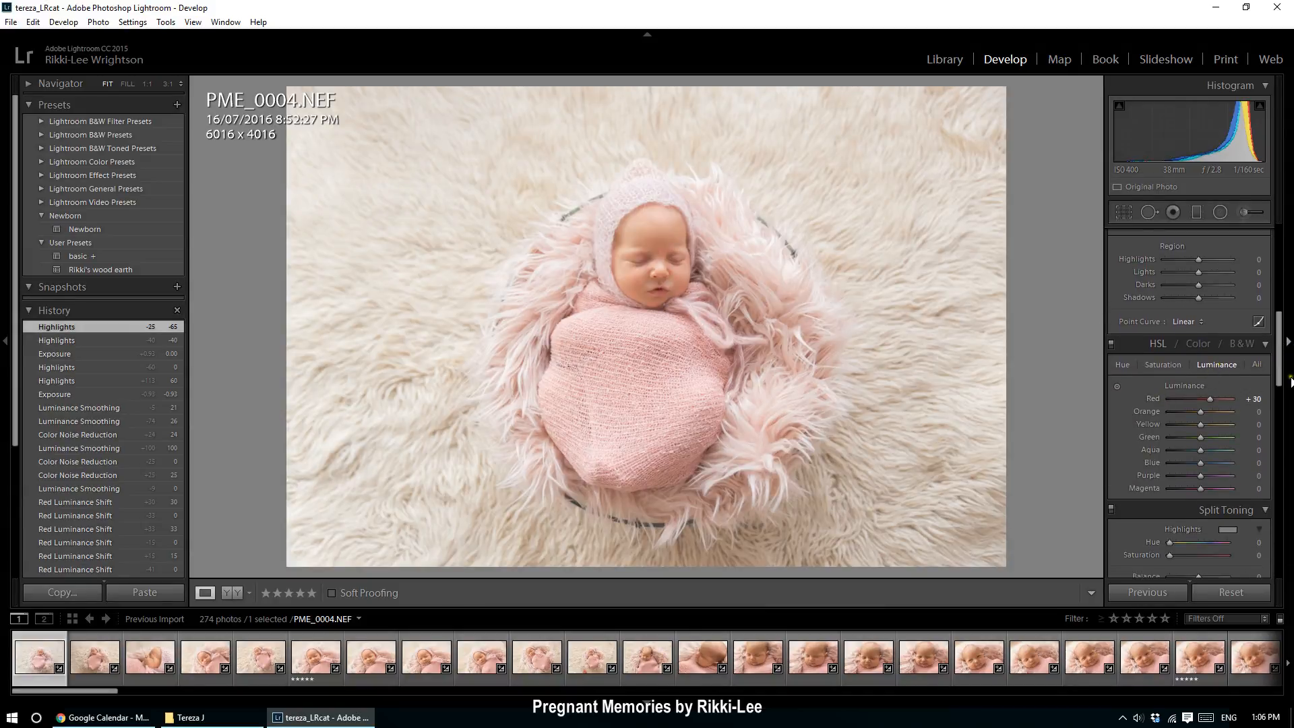
pyautogui.moveTo(1209, 400); pyautogui.dragTo(1208, 400)
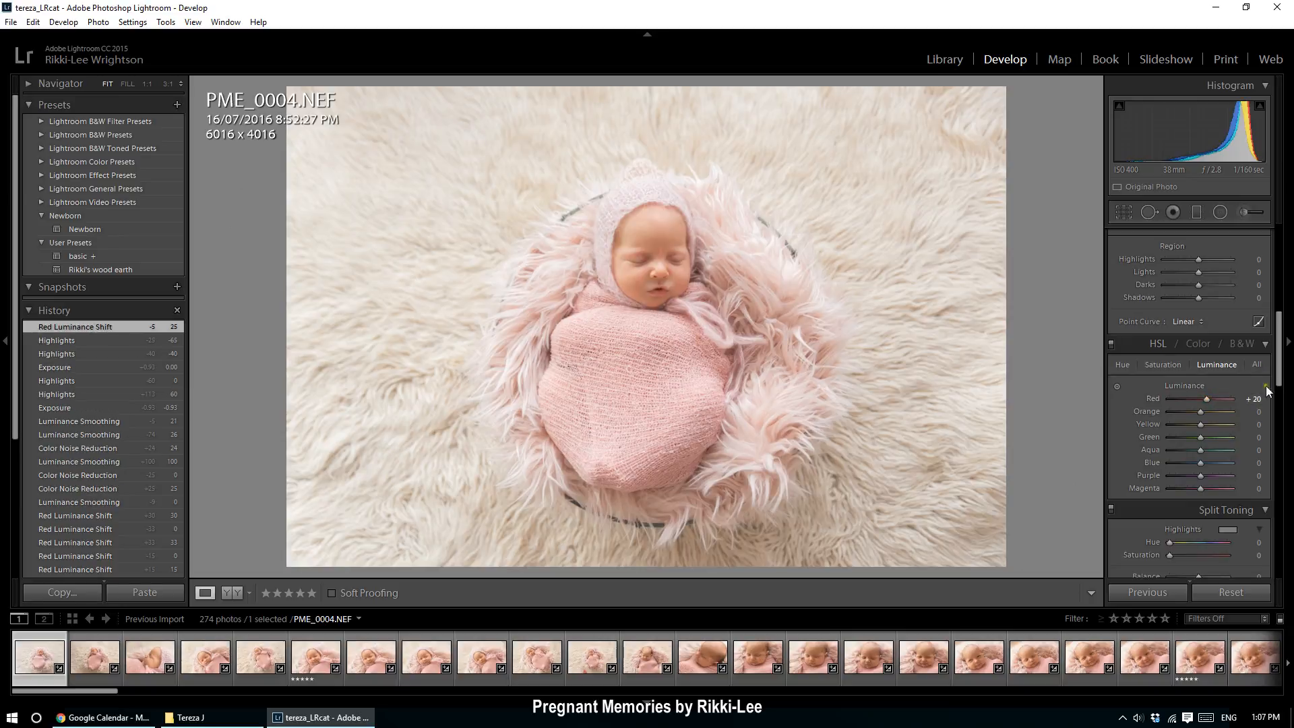
# - Review the noise reduction, lens correction and Basic settings and the photo's full edit history
pyautogui.moveTo(1279, 367); pyautogui.dragTo(1291, 469)
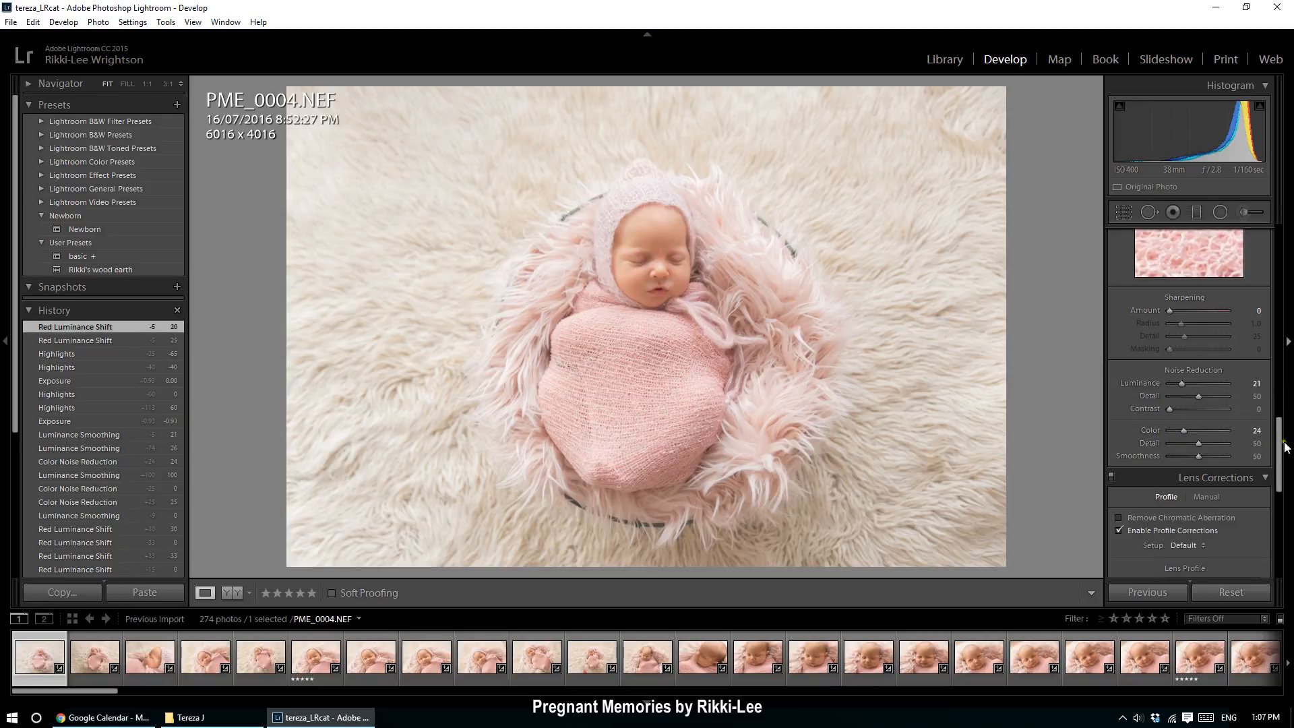
pyautogui.moveTo(1282, 444); pyautogui.dragTo(1282, 478)
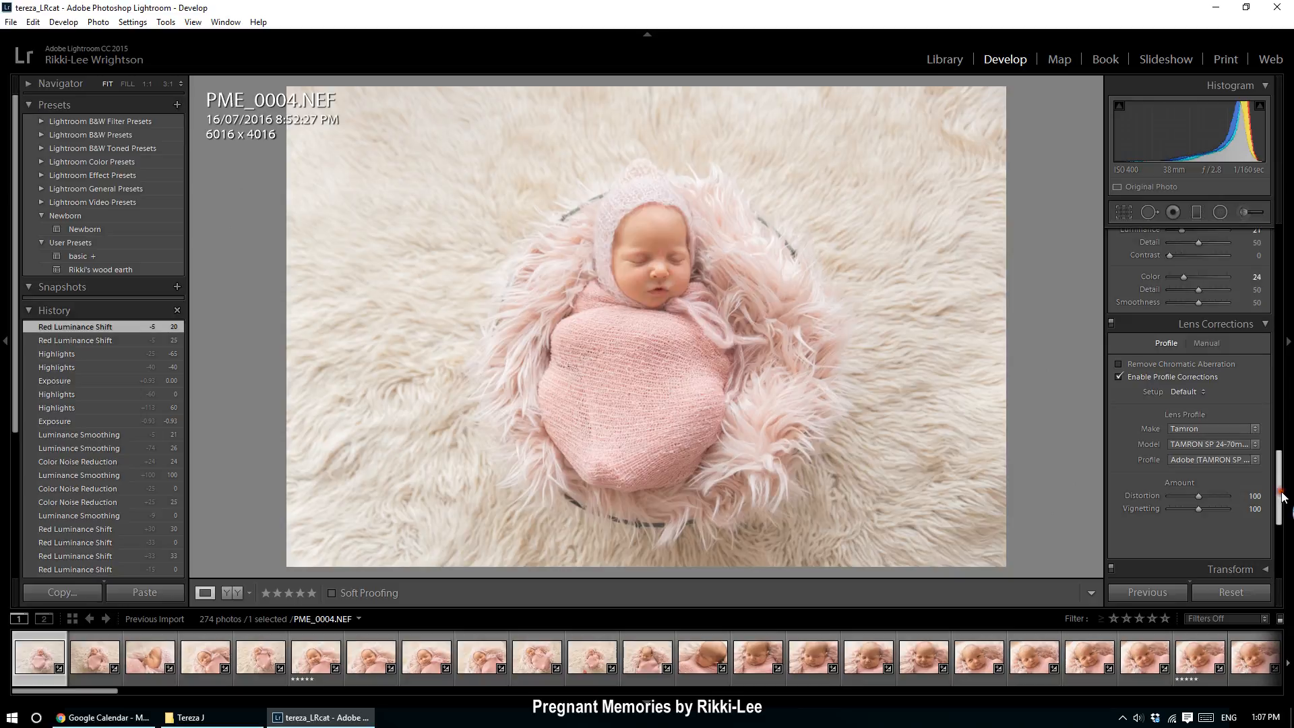
pyautogui.moveTo(1282, 489); pyautogui.dragTo(1282, 233)
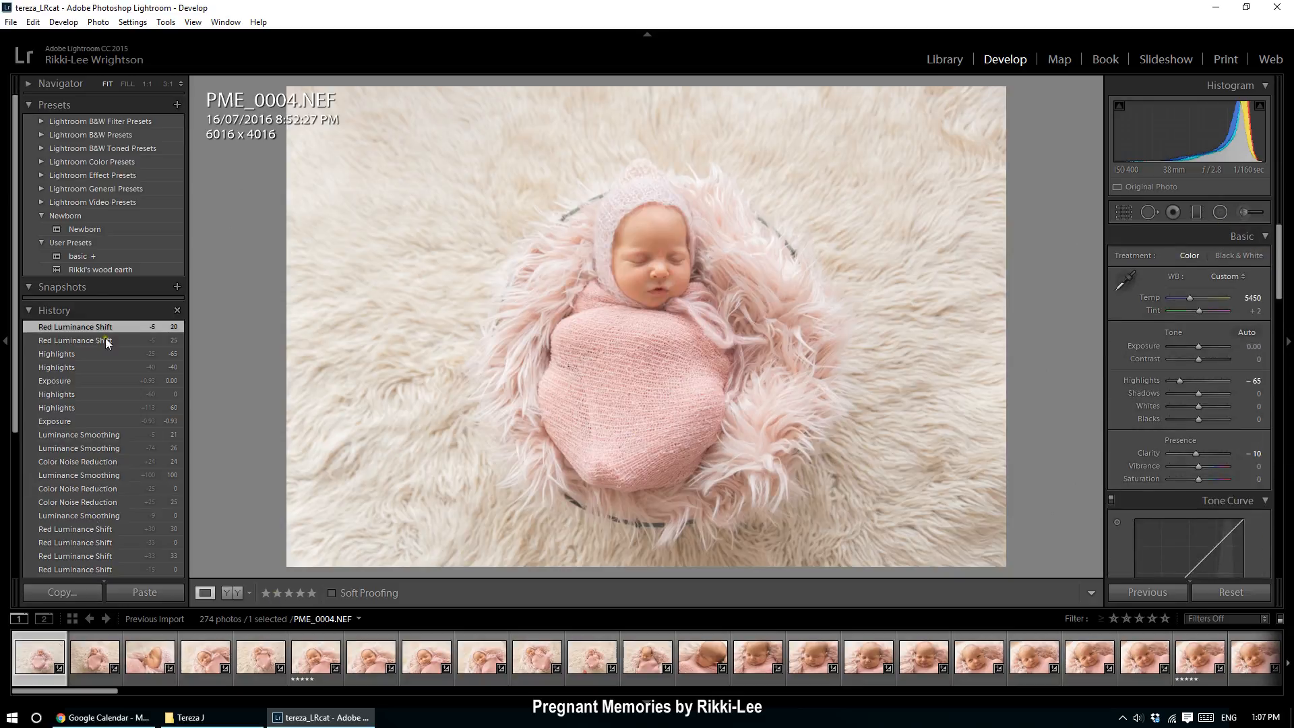
pyautogui.scroll(-5, 75, 500)
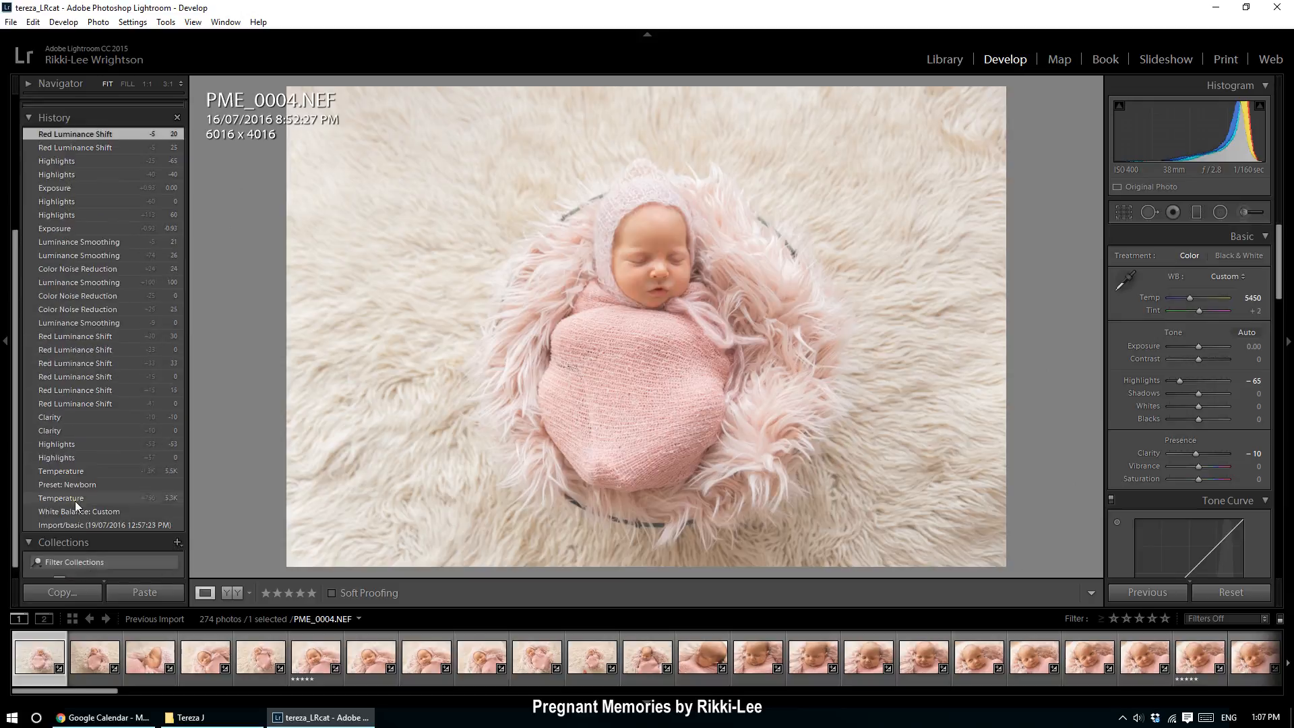
pyautogui.scroll(3, 75, 500)
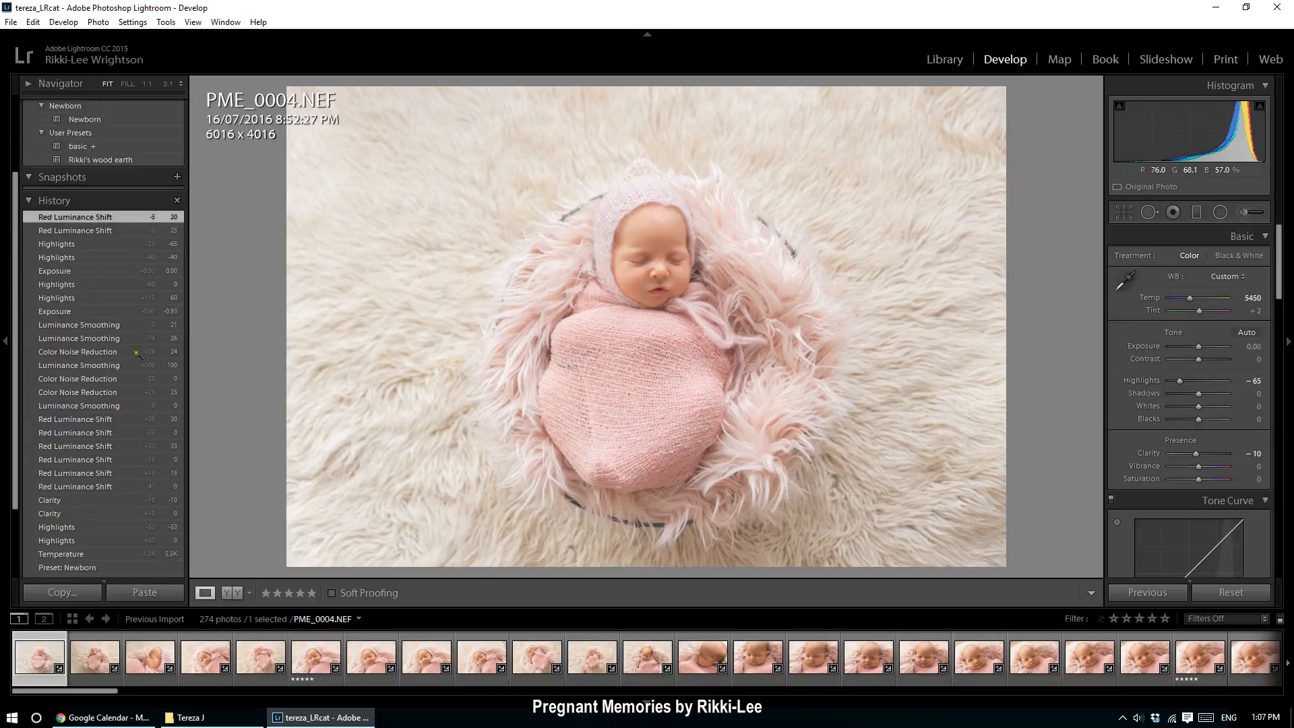
# - Copy the develop settings from PME_0004.NEF, paste them onto PME_0005.NEF and set its exposure to +0.30
pyautogui.click(62, 592)
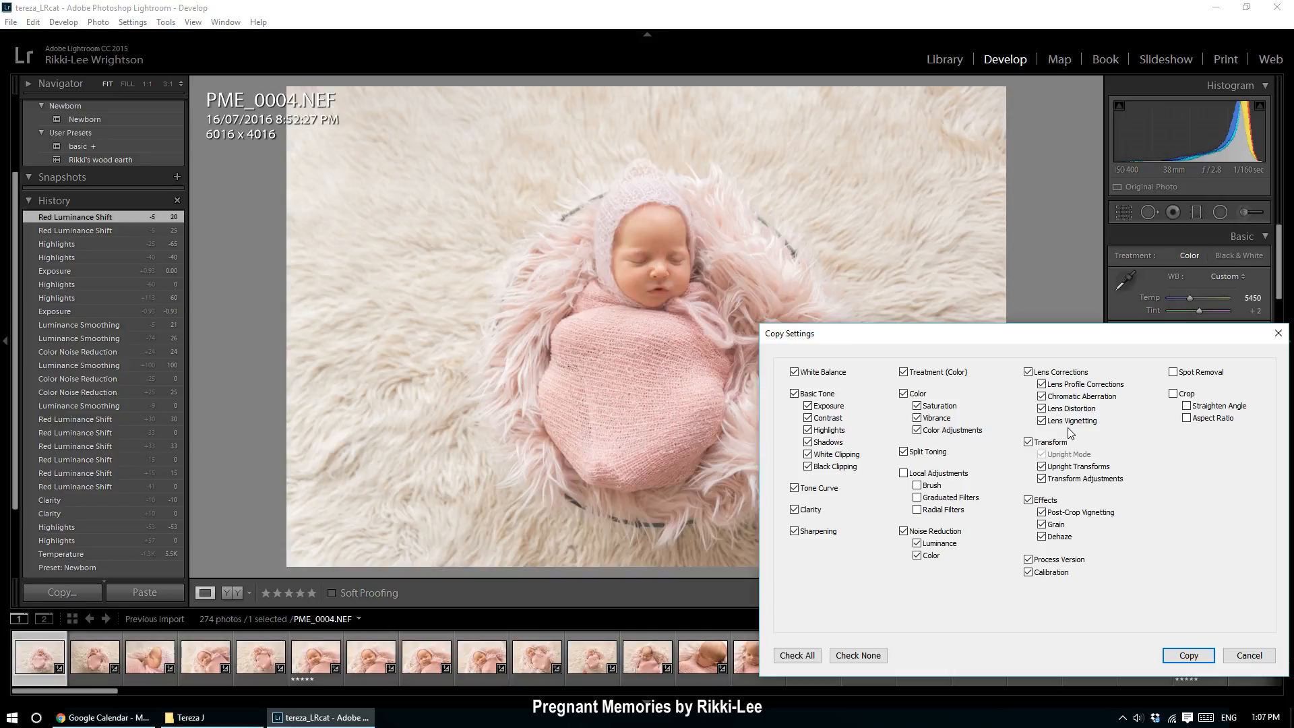
pyautogui.click(1195, 654)
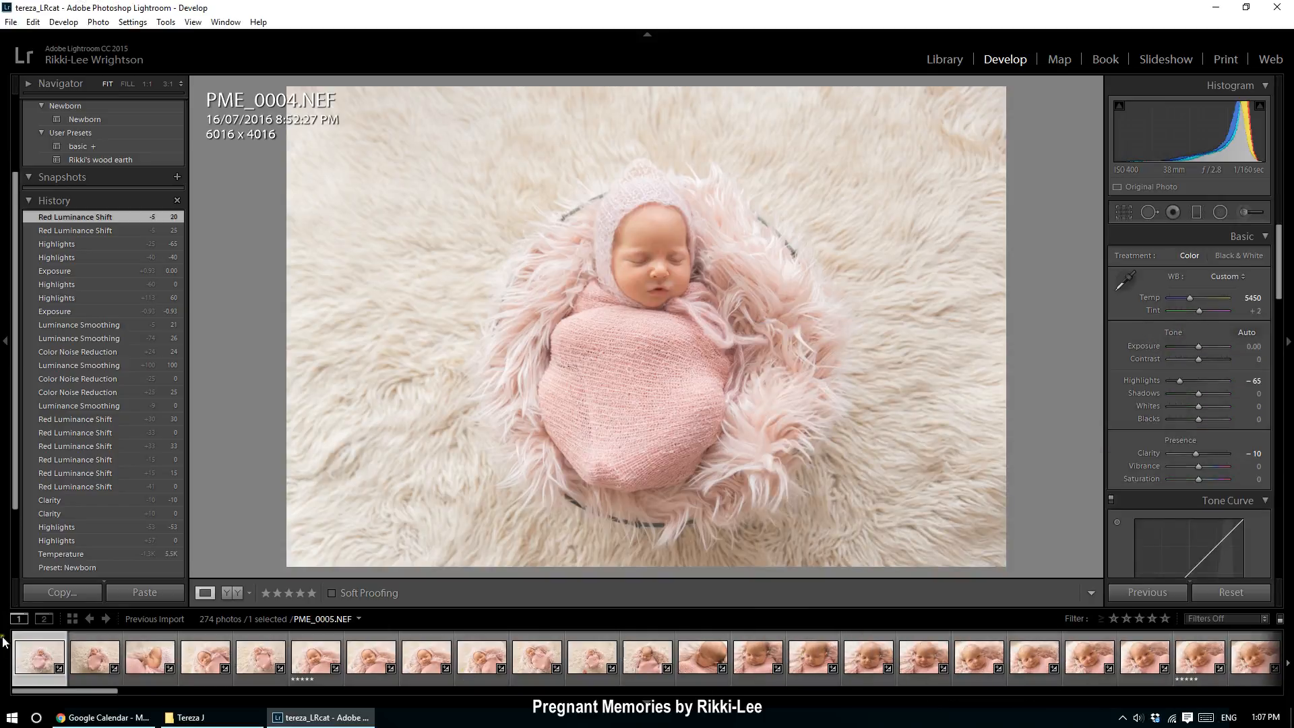
pyautogui.click(83, 664)
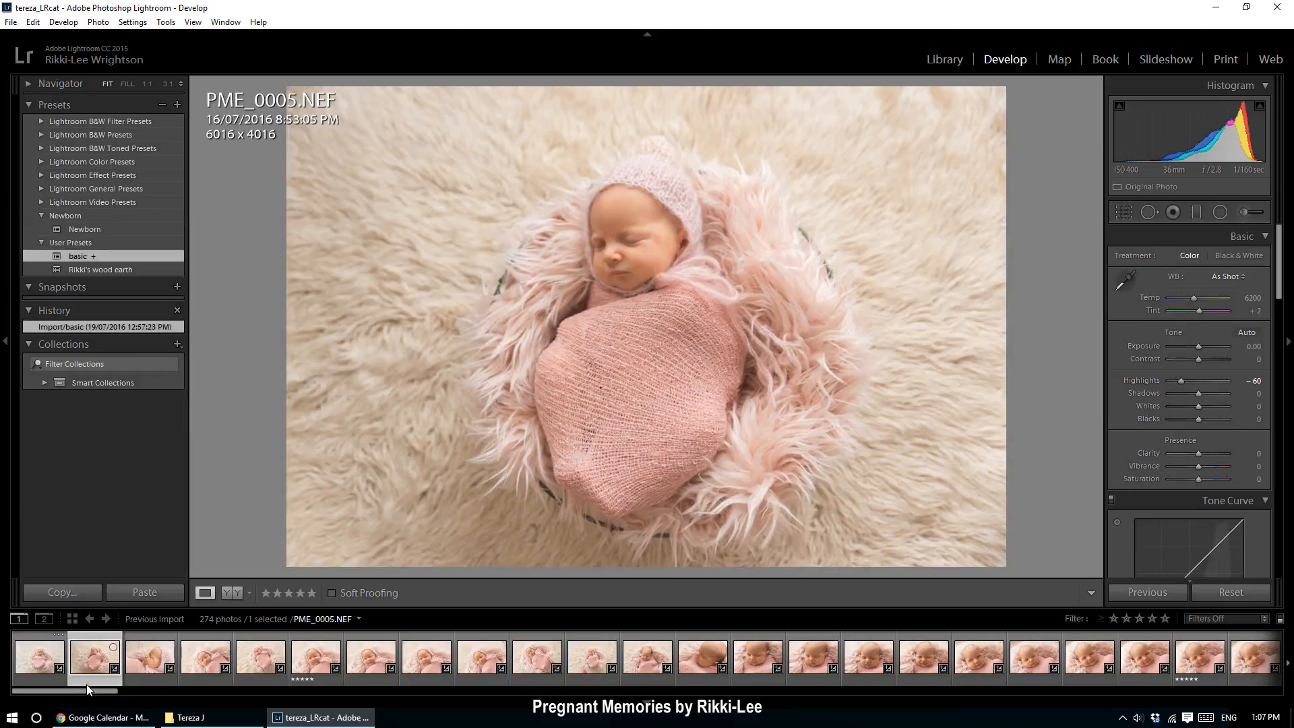
pyautogui.click(134, 593)
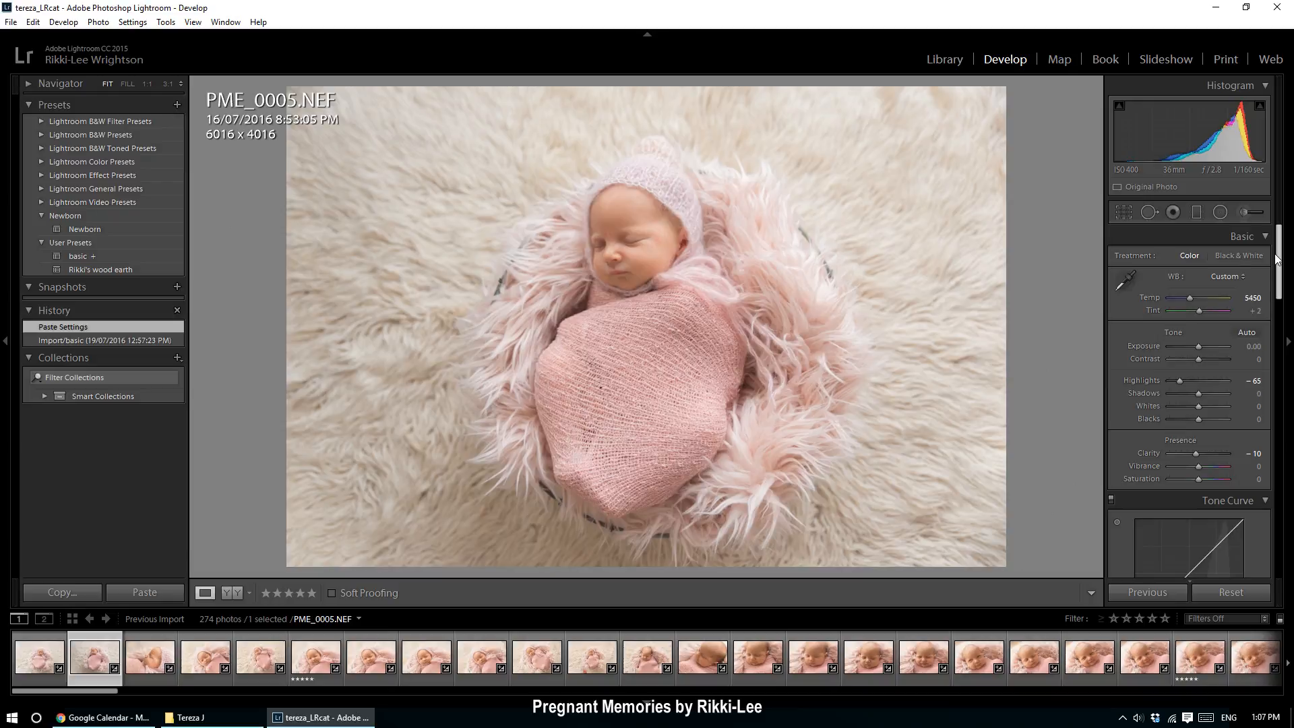
pyautogui.moveTo(1198, 349); pyautogui.dragTo(1200, 349)
# - Inspect the baby's face in PME_0005.NEF at 3:1 magnification and delete the photo
pyautogui.click(640, 251)
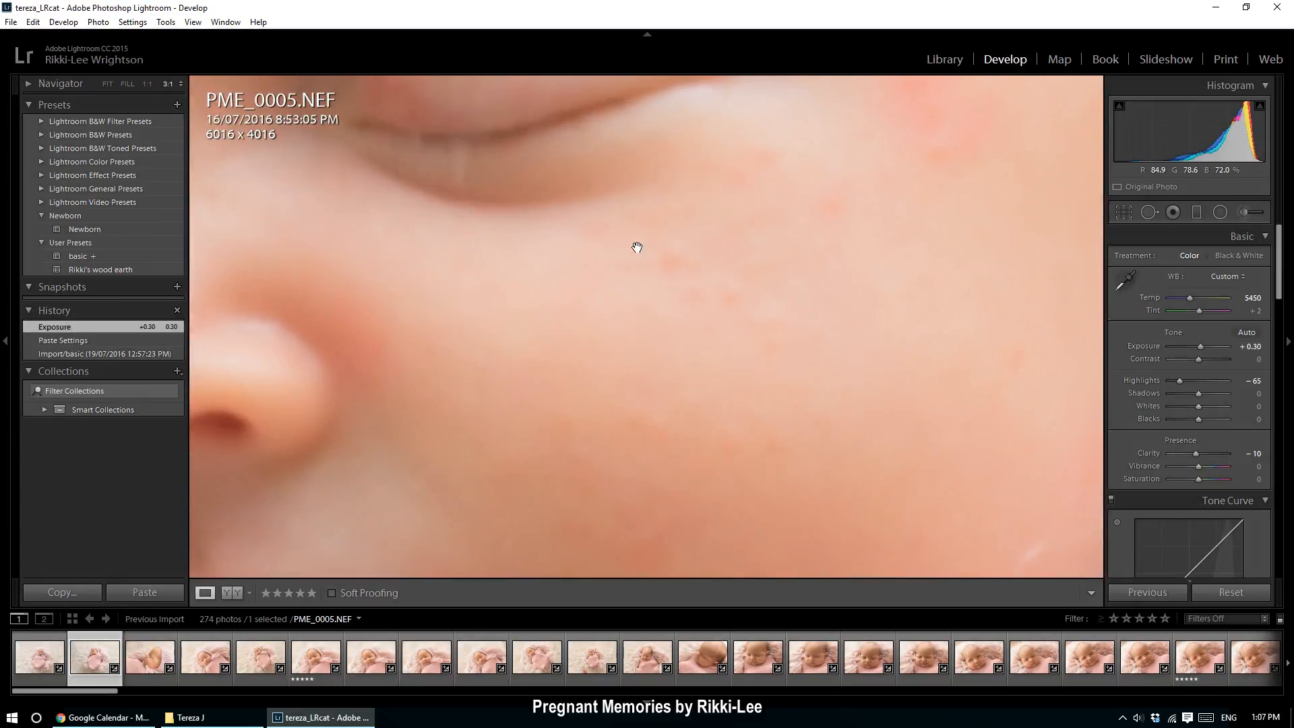
pyautogui.moveTo(636, 247); pyautogui.dragTo(804, 379)
pyautogui.moveTo(396, 367); pyautogui.dragTo(429, 351)
pyautogui.press('Delete')
pyautogui.press('Return')
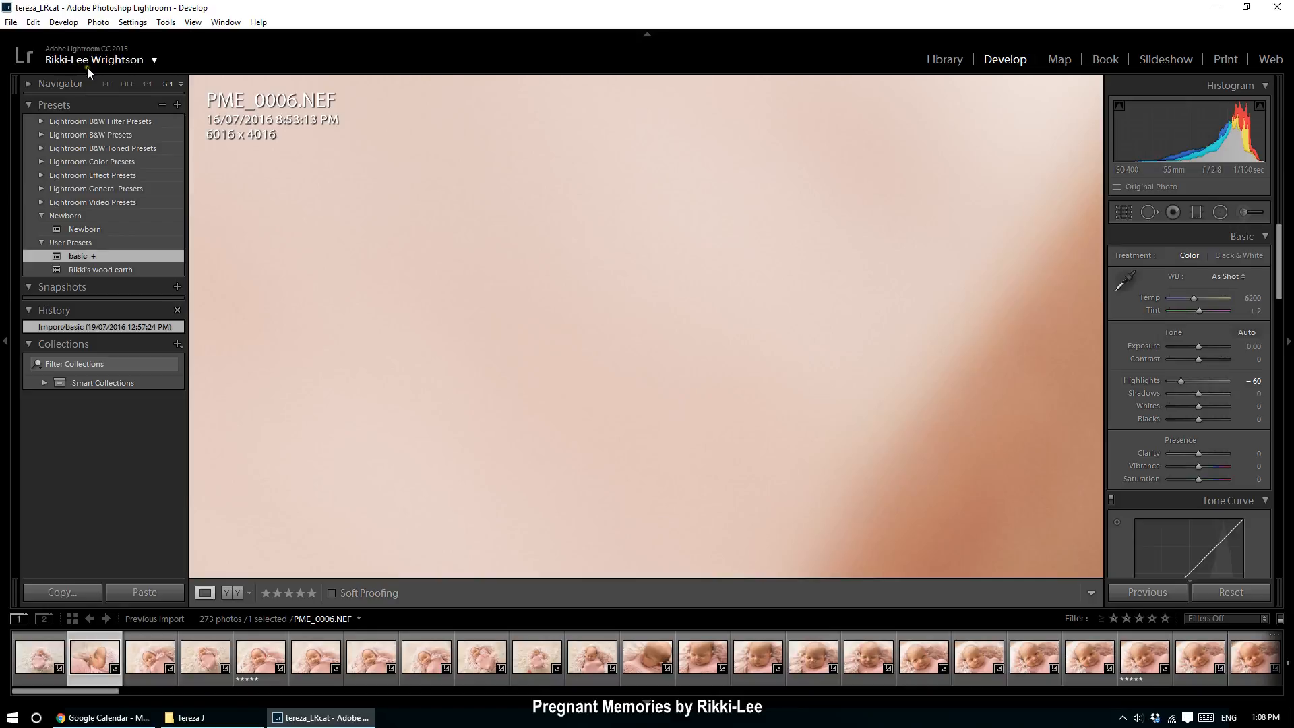
# - Paste the copied settings onto PME_0006.NEF, viewed in full, and set its exposure to +0.40
pyautogui.click(107, 83)
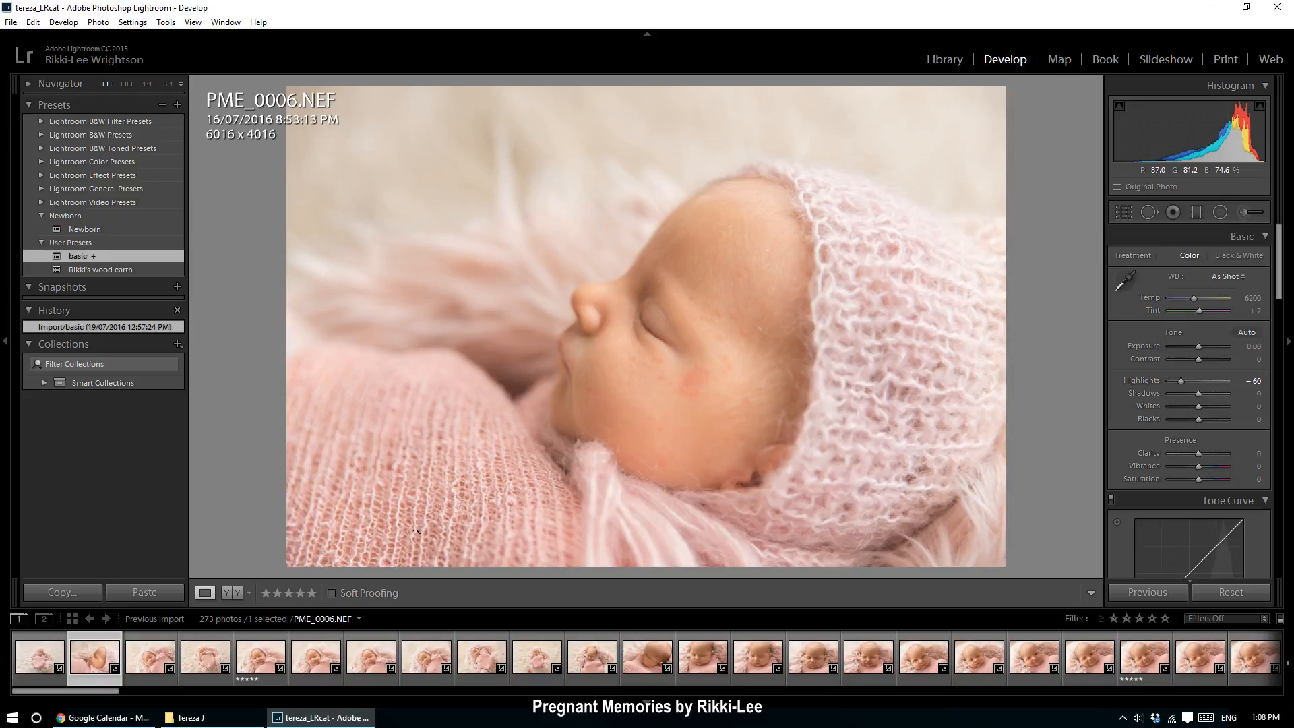
pyautogui.click(140, 589)
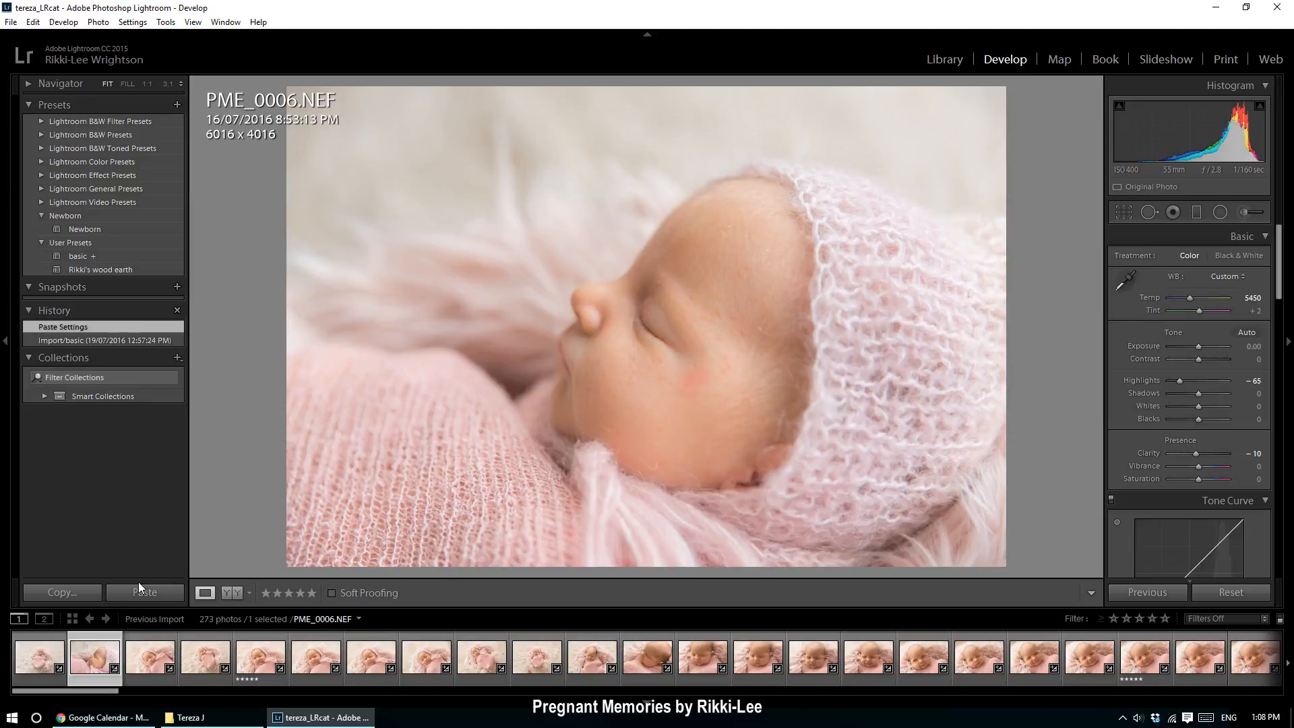
pyautogui.moveTo(1198, 345); pyautogui.dragTo(1200, 346)
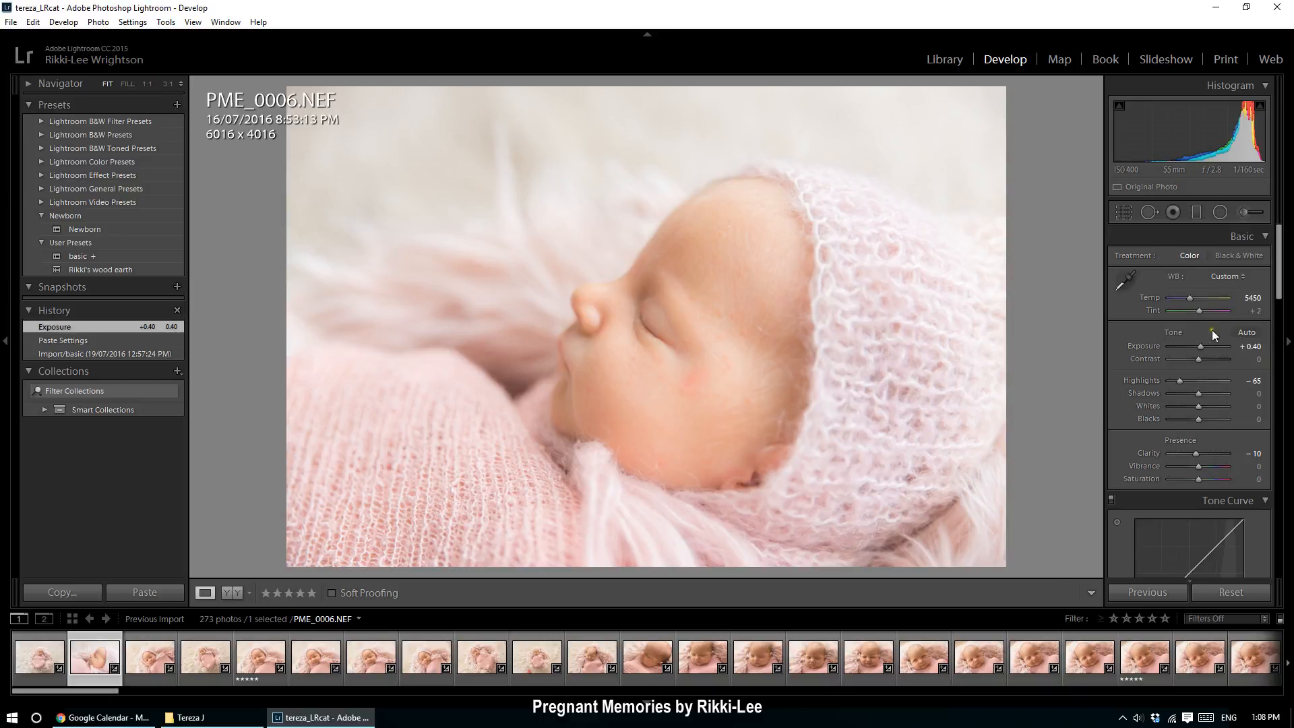
# - Copy the settings of PME_0006.NEF to PME_0007.NEF, resetting its exposure to 0 and setting the shadows to +40
pyautogui.click(72, 593)
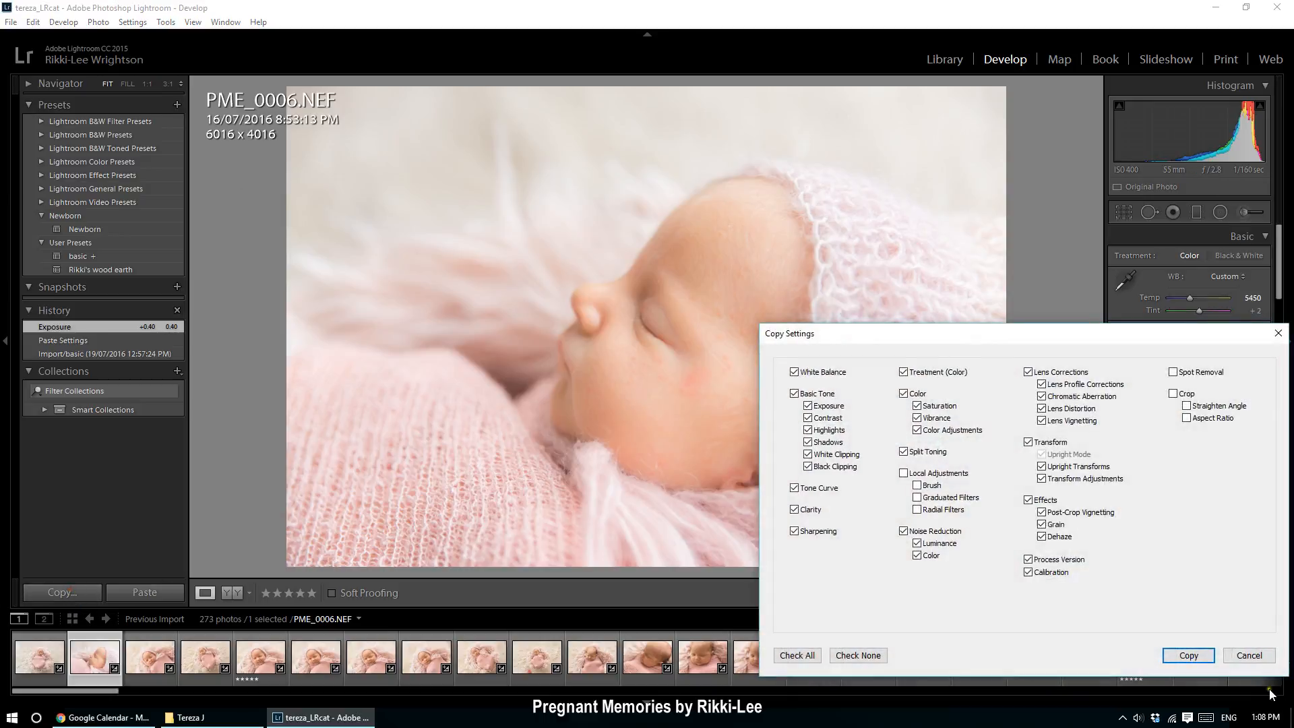
pyautogui.click(1190, 653)
pyautogui.click(150, 656)
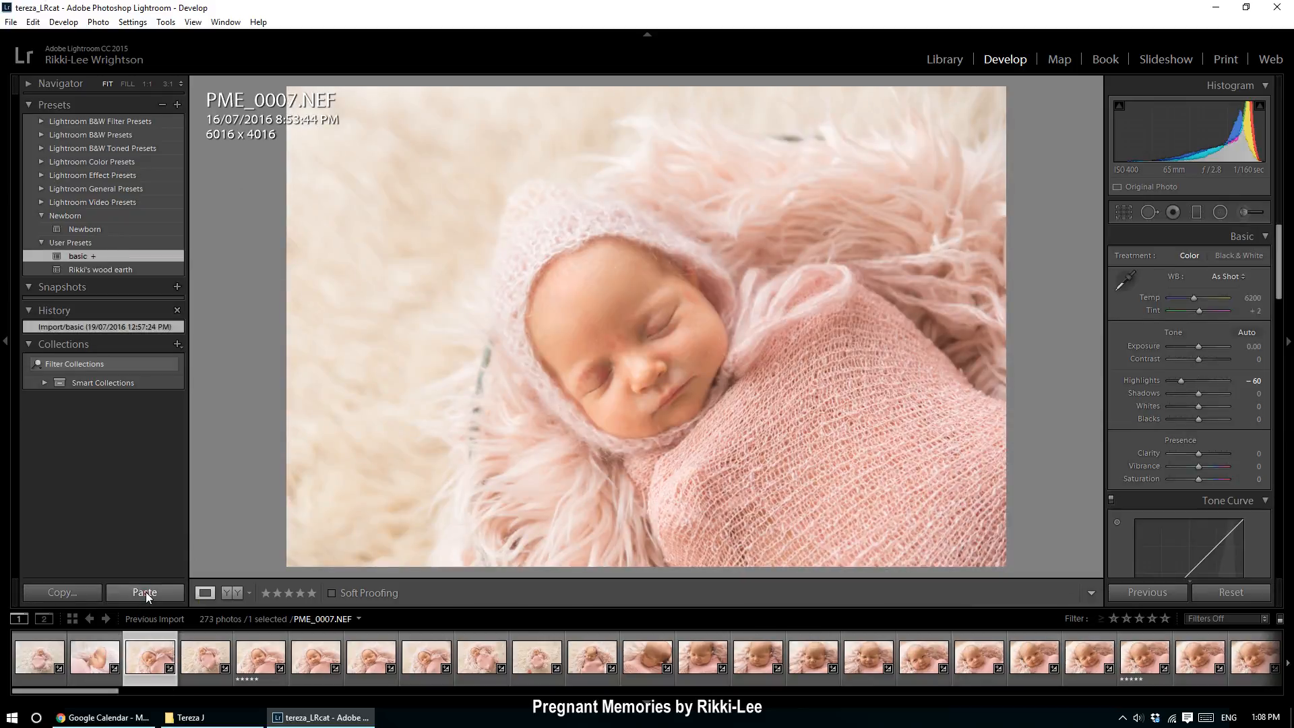
pyautogui.click(145, 591)
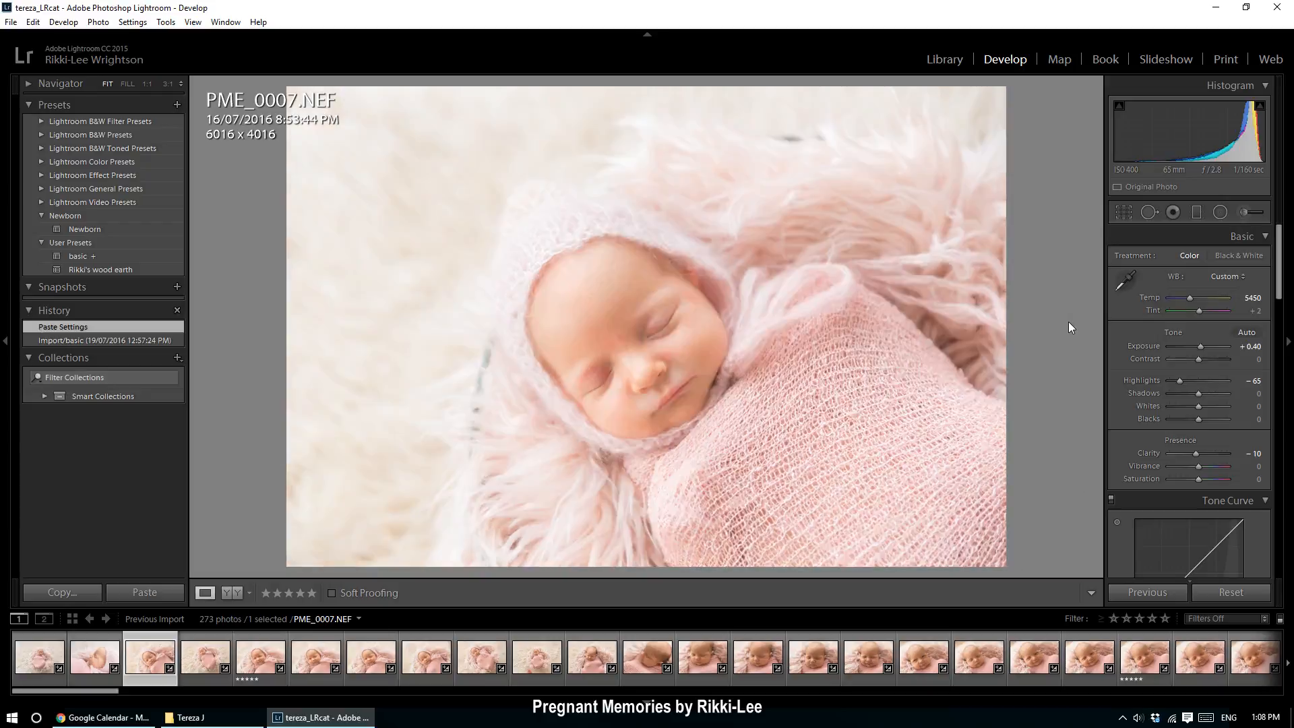
pyautogui.doubleClick(1197, 345)
pyautogui.moveTo(1200, 394); pyautogui.dragTo(1211, 398)
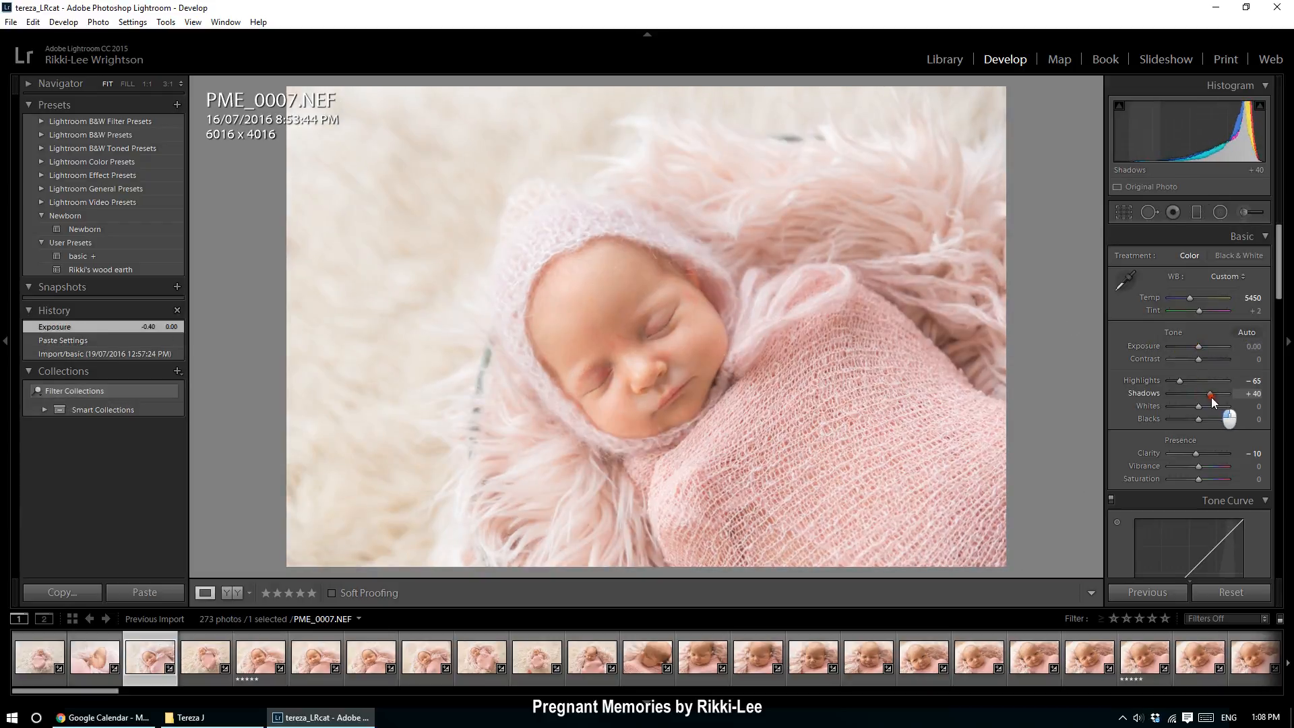
# - Copy the develop settings from PME_0007.NEF and paste them onto PME_0008.NEF
pyautogui.click(194, 659)
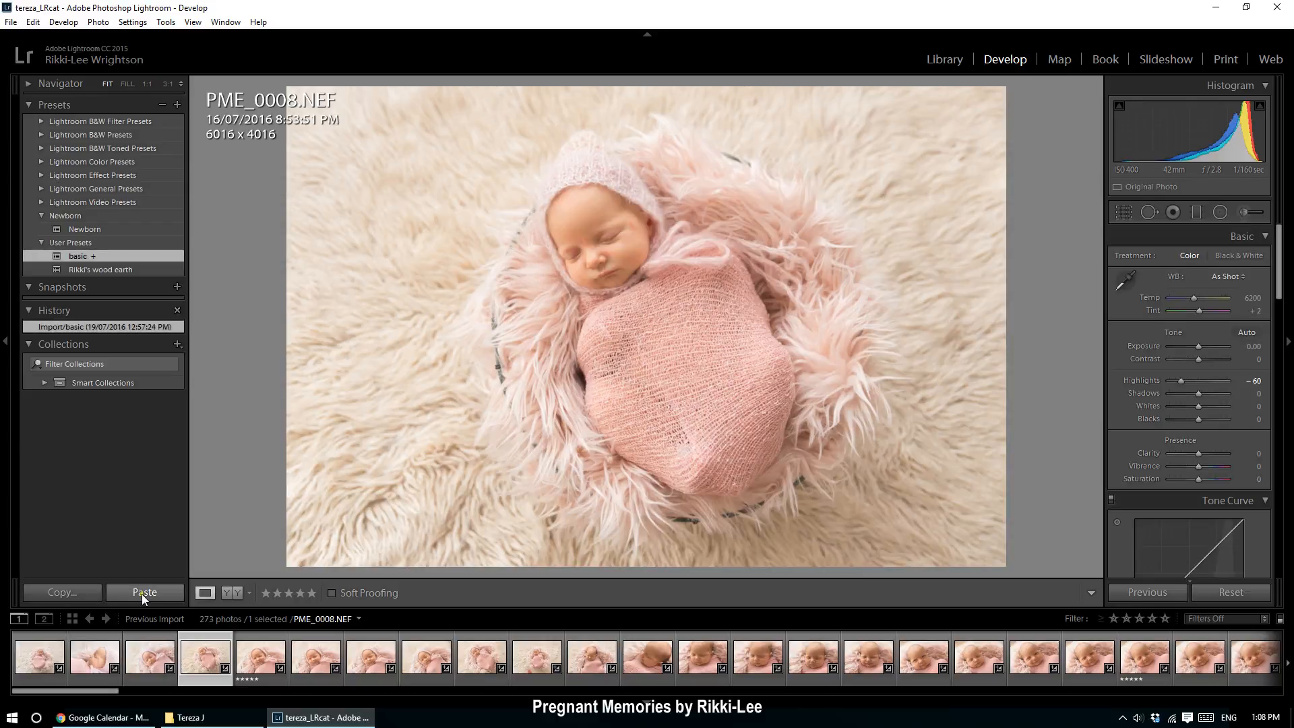
pyautogui.click(147, 666)
pyautogui.click(62, 593)
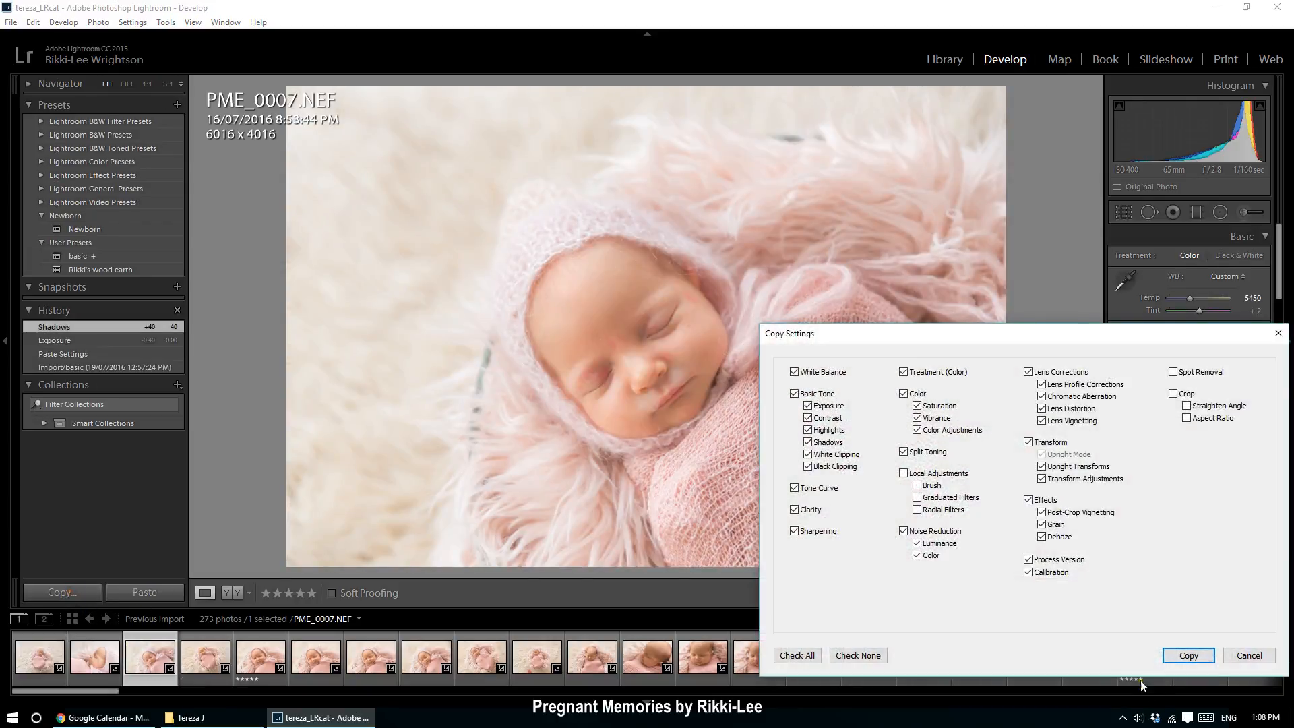
pyautogui.click(1198, 658)
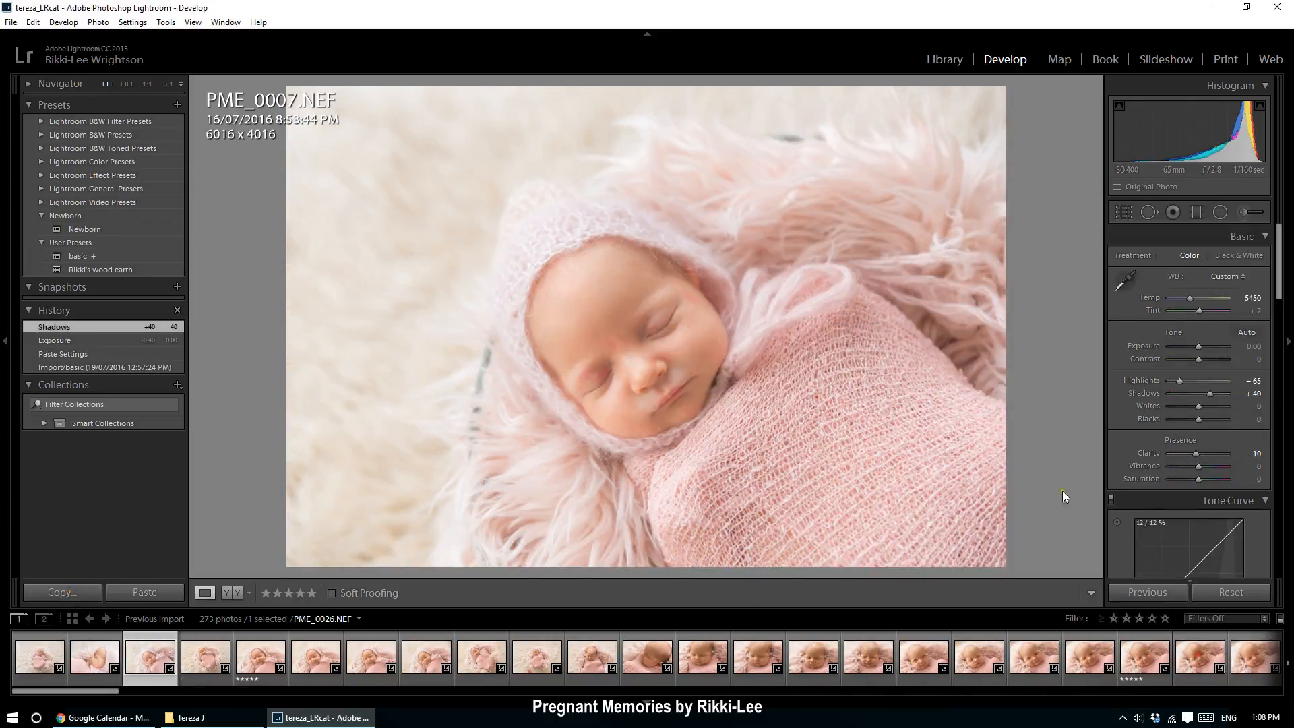
pyautogui.click(204, 667)
pyautogui.click(160, 592)
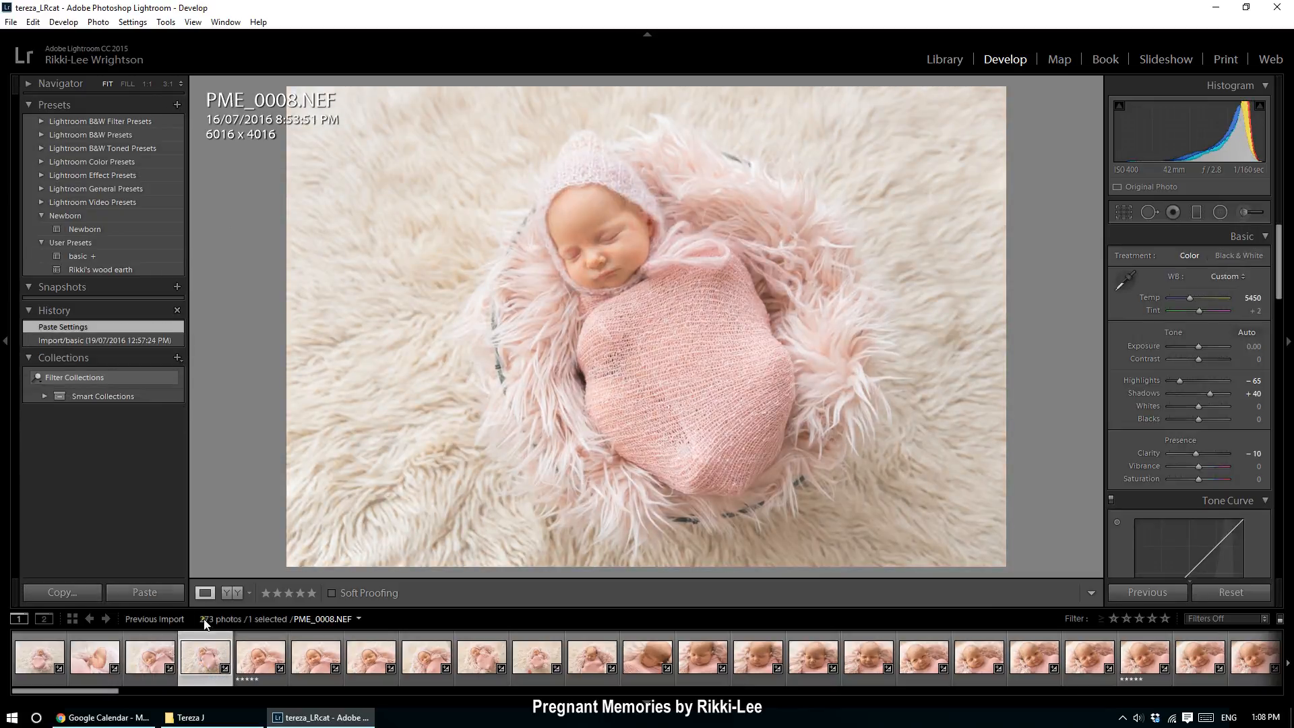
# - Paste the copied settings onto PME_0009.NEF and synchronize them across the seven photos up to PME_0015.NEF
pyautogui.click(265, 664)
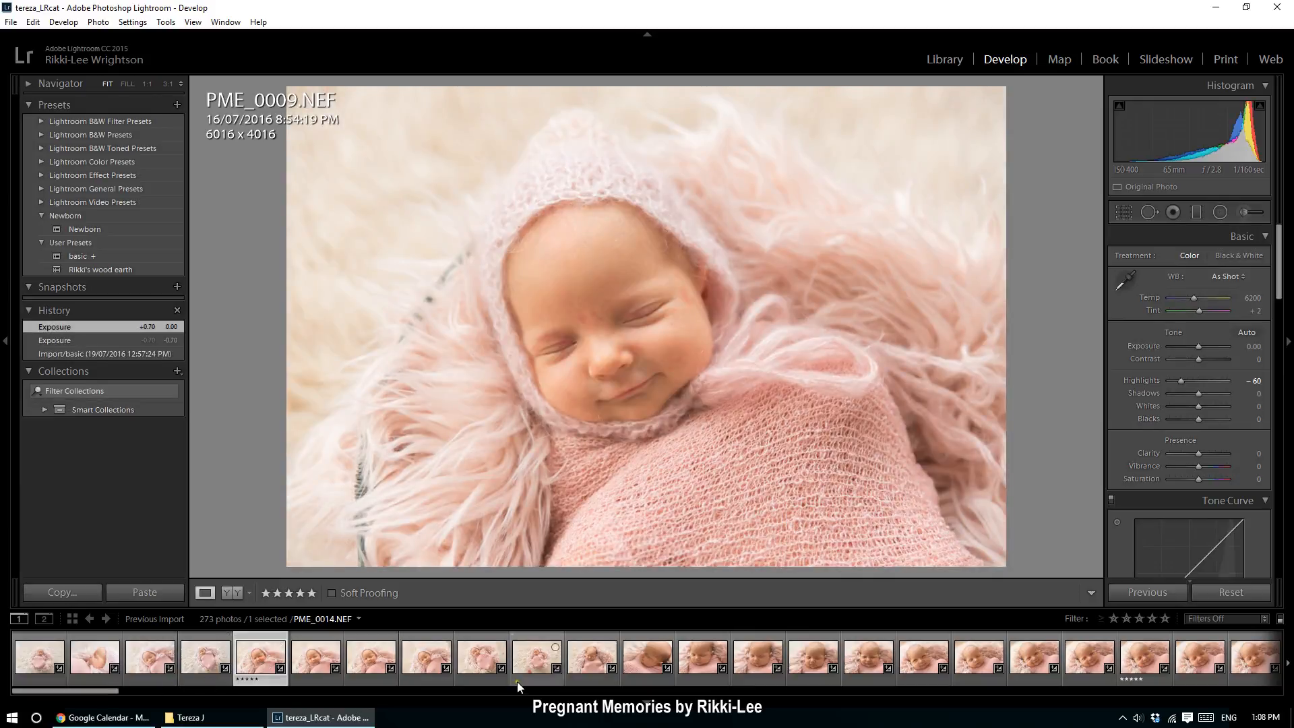
pyautogui.keyDown('shift'); pyautogui.click(592, 663); pyautogui.keyUp('shift')
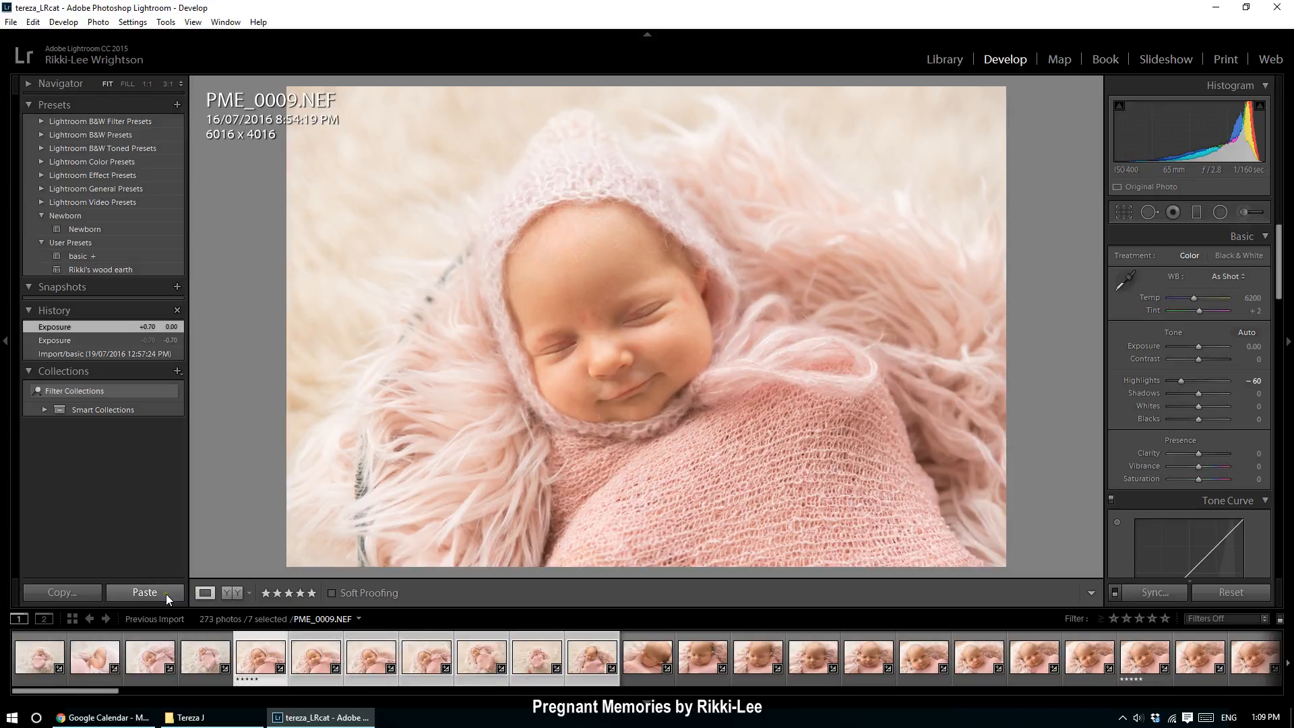
pyautogui.click(144, 592)
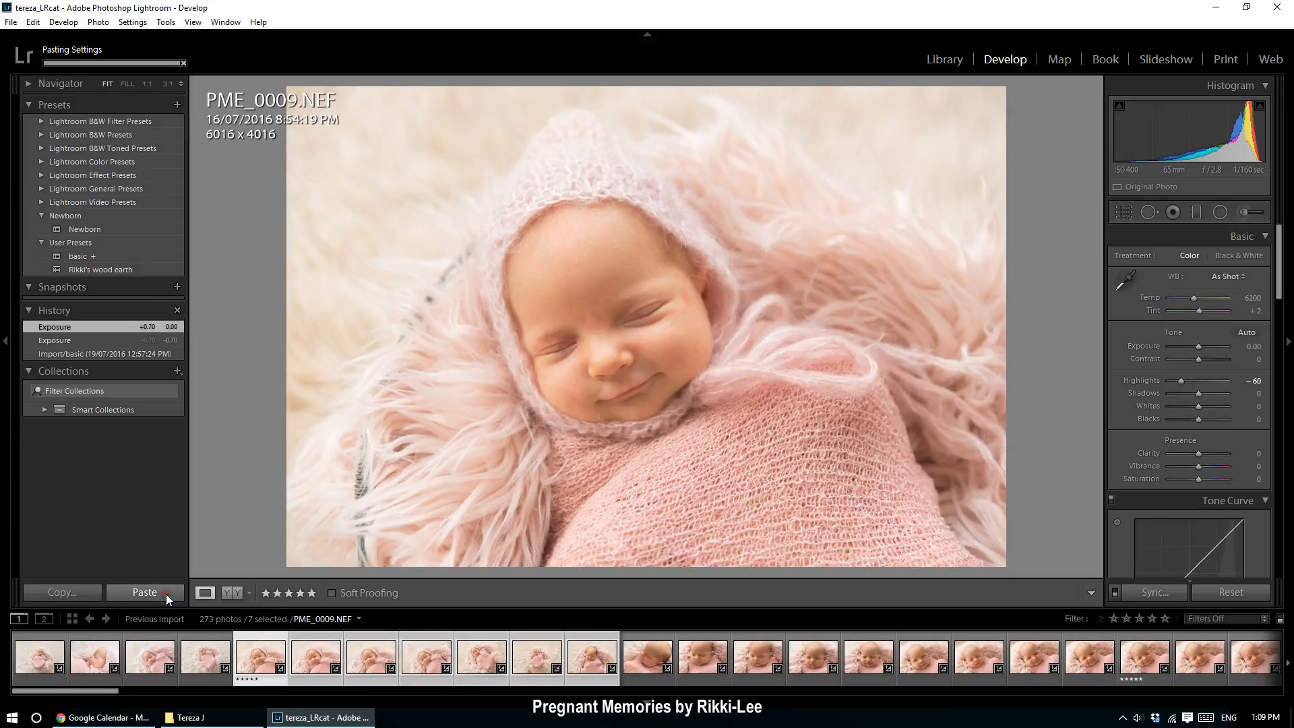
pyautogui.click(1163, 596)
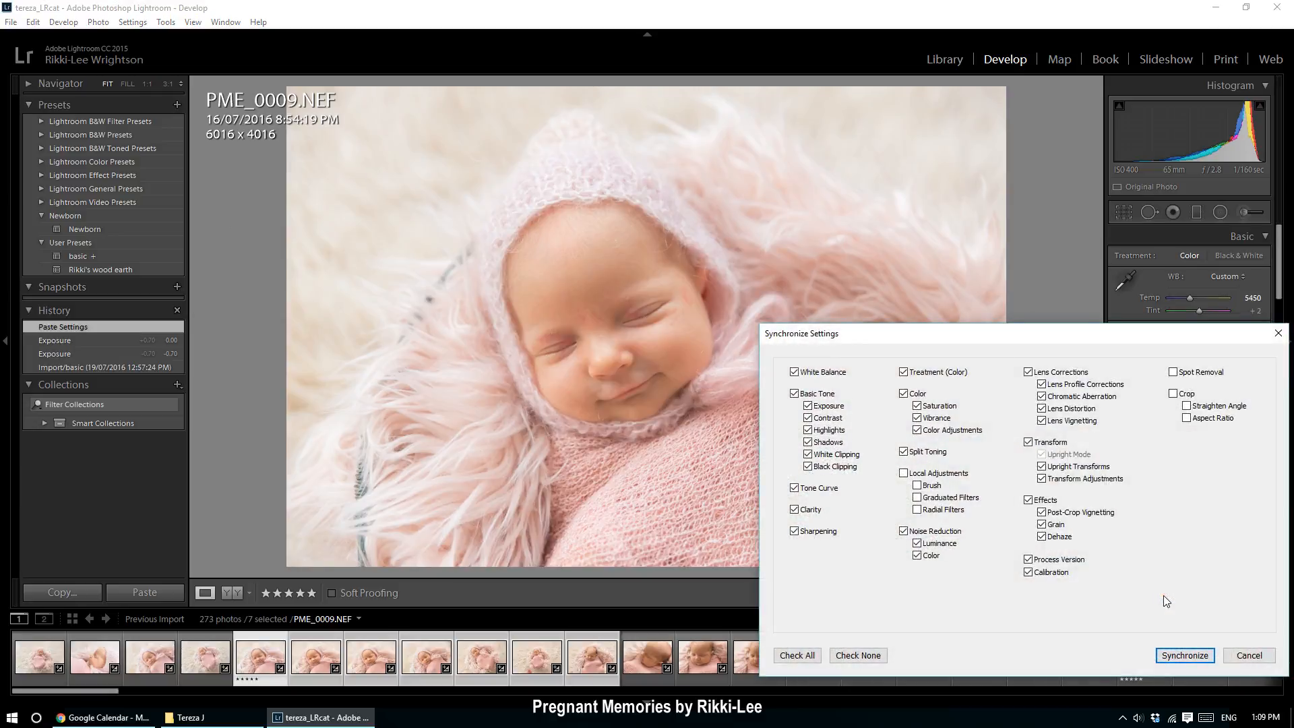
pyautogui.click(1188, 656)
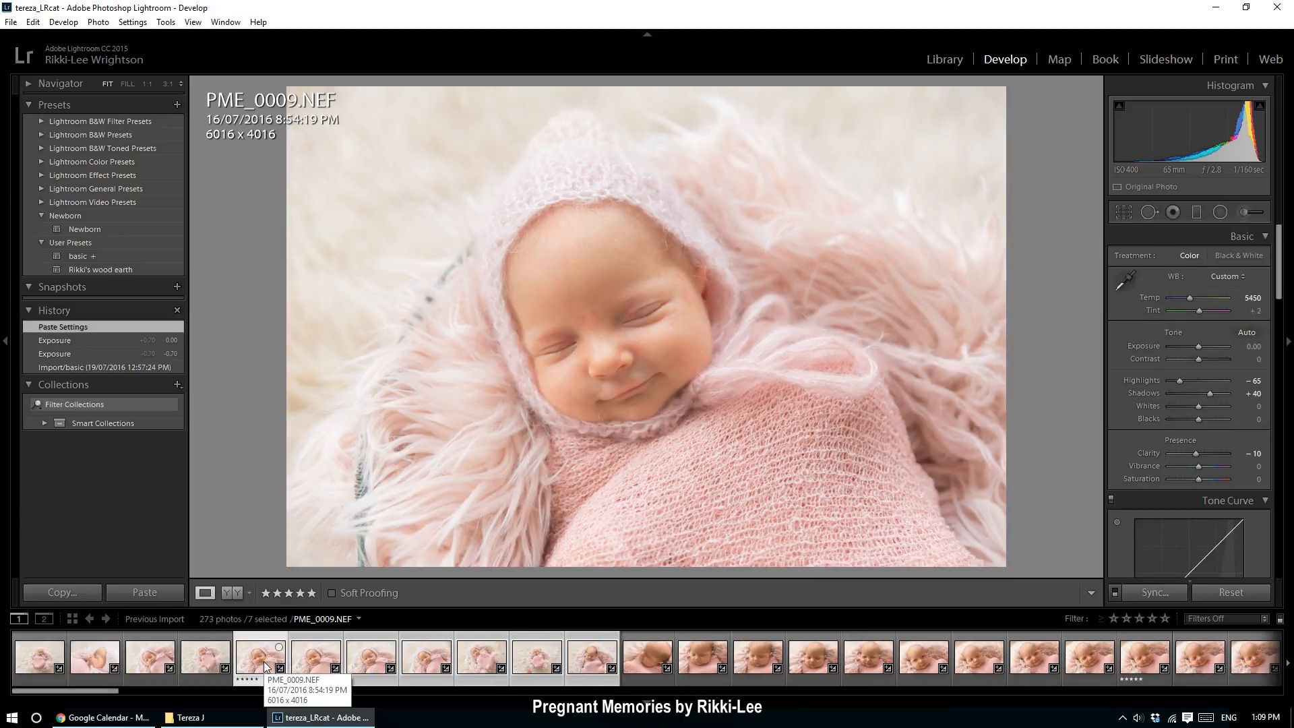
# - Convert only PME_0010.NEF to black and white, with contrast +47 and highlights -88
pyautogui.hotkey('ctrl', 'd')
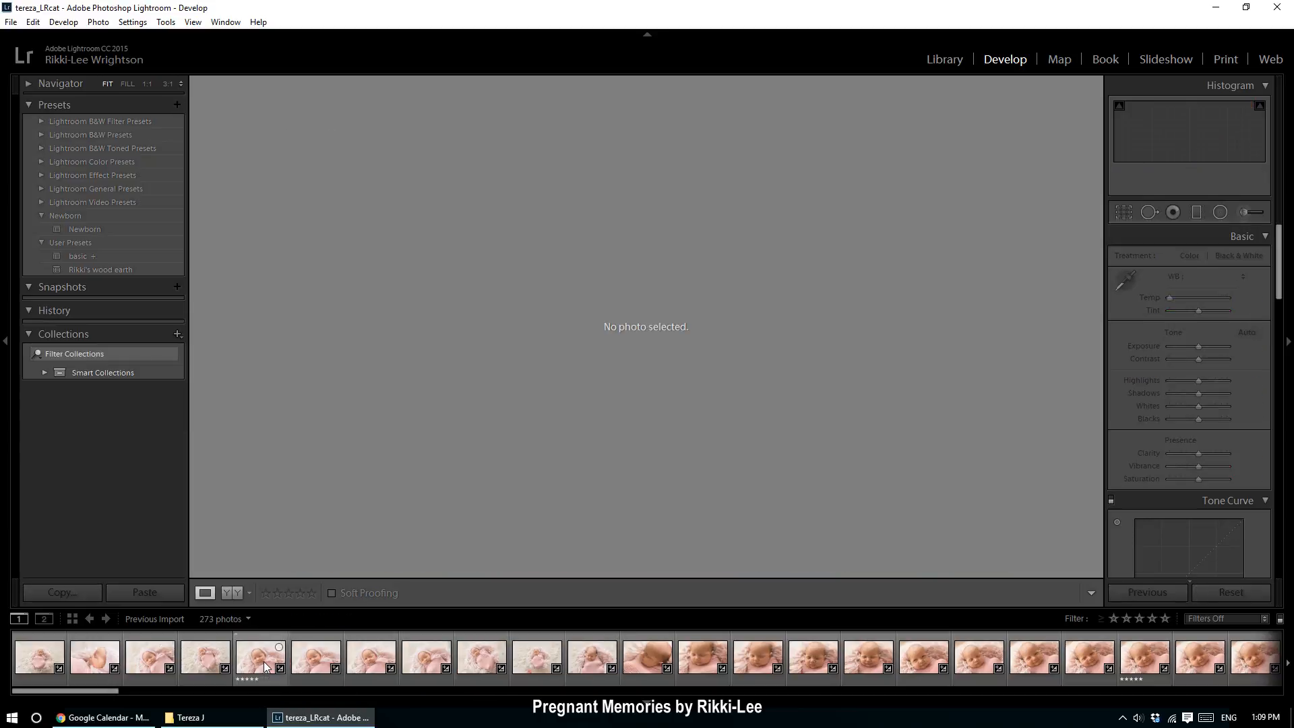
pyautogui.click(264, 666)
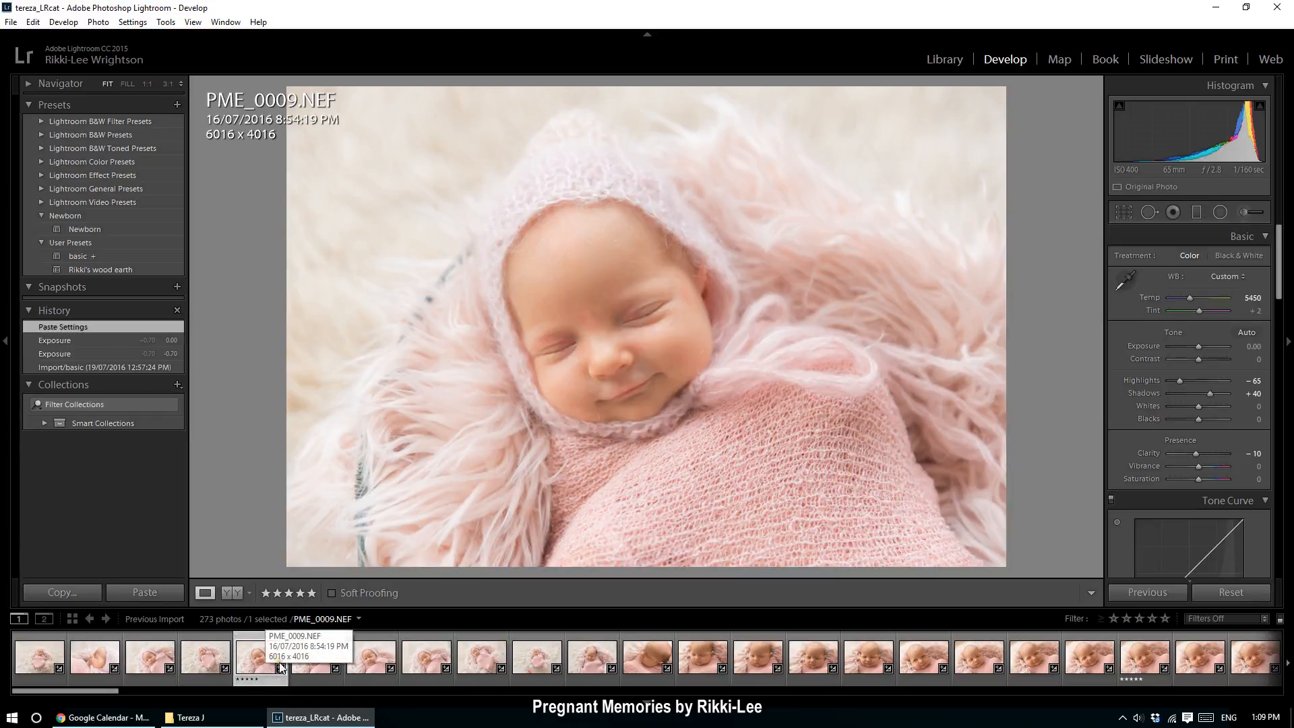
pyautogui.click(316, 657)
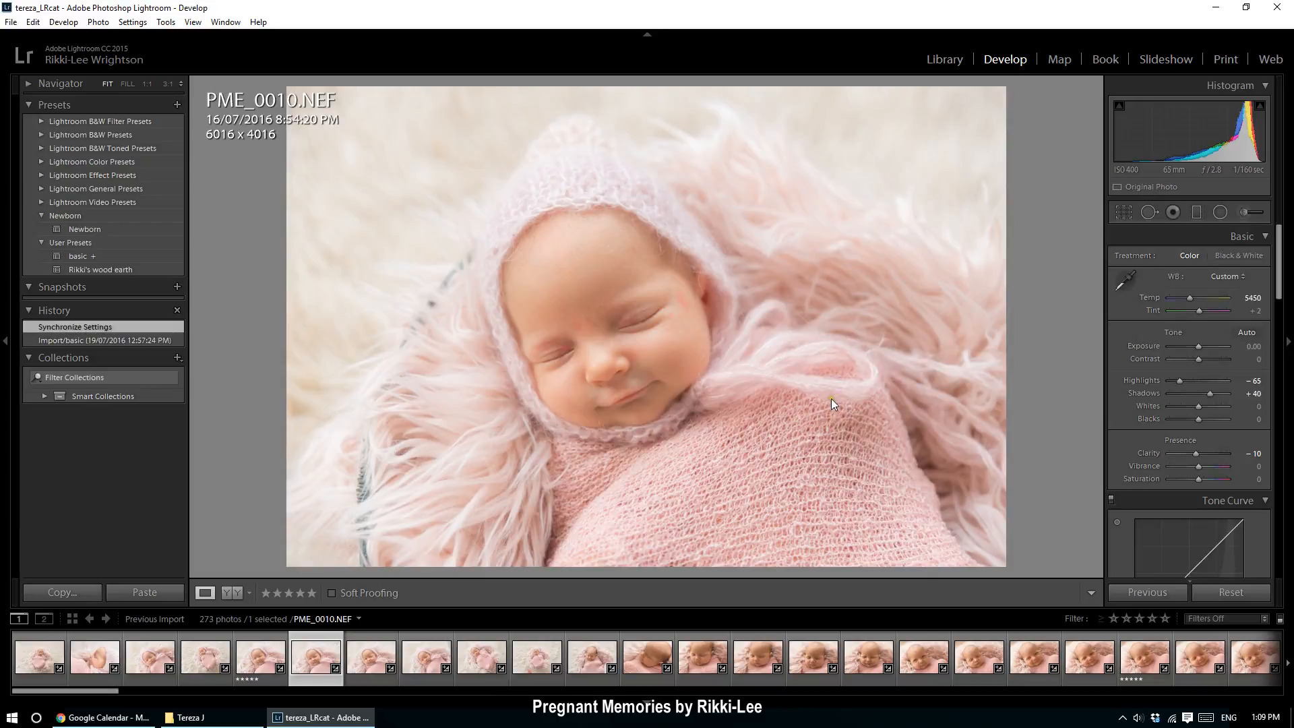
pyautogui.click(1243, 255)
pyautogui.click(1211, 362)
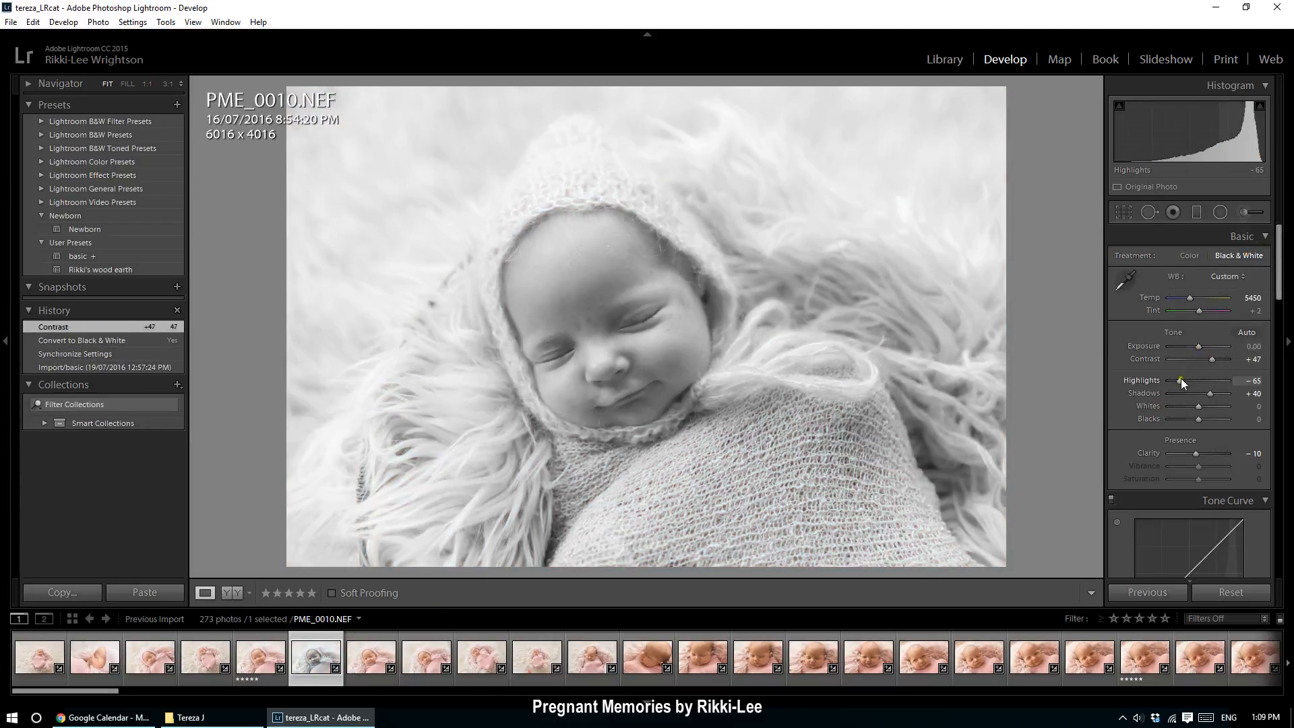
pyautogui.moveTo(1179, 381); pyautogui.dragTo(1173, 383)
# - Rotate PME_0011.NEF by about 16.78 degrees and crop it tightly around the baby's face to about 3968 x 2649 pixels
pyautogui.click(372, 657)
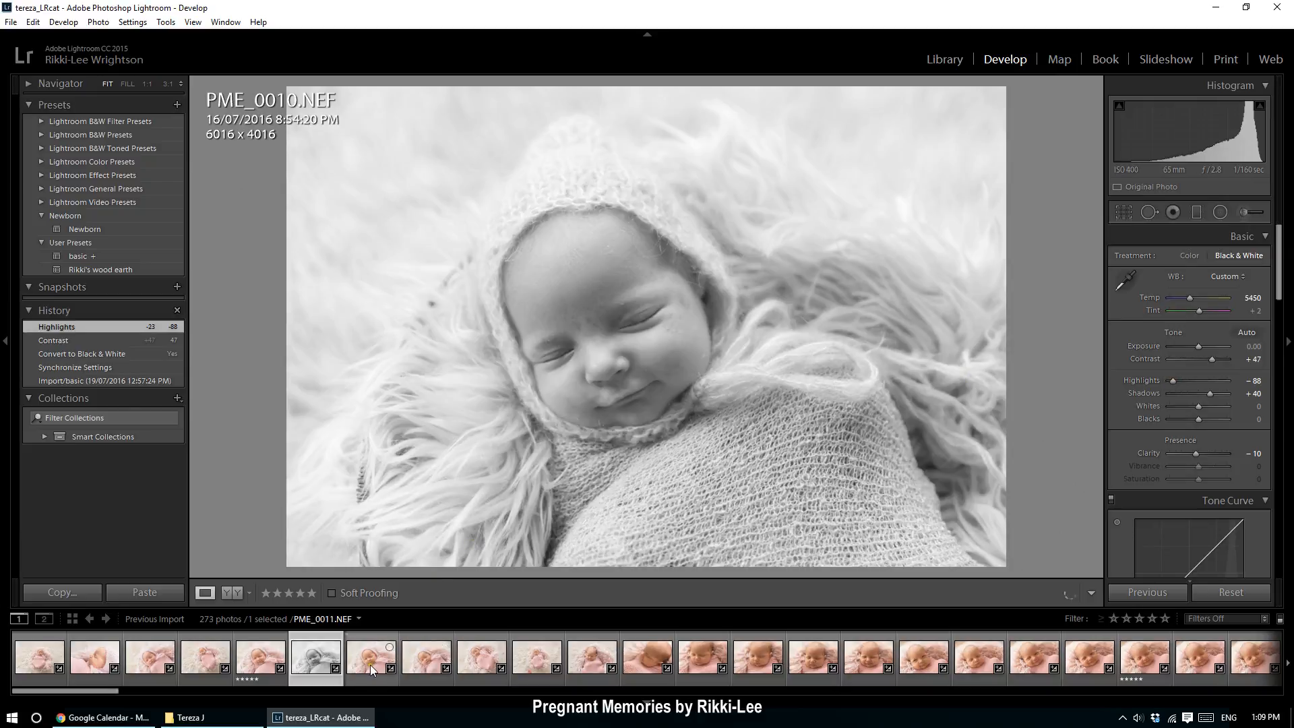
pyautogui.click(1124, 213)
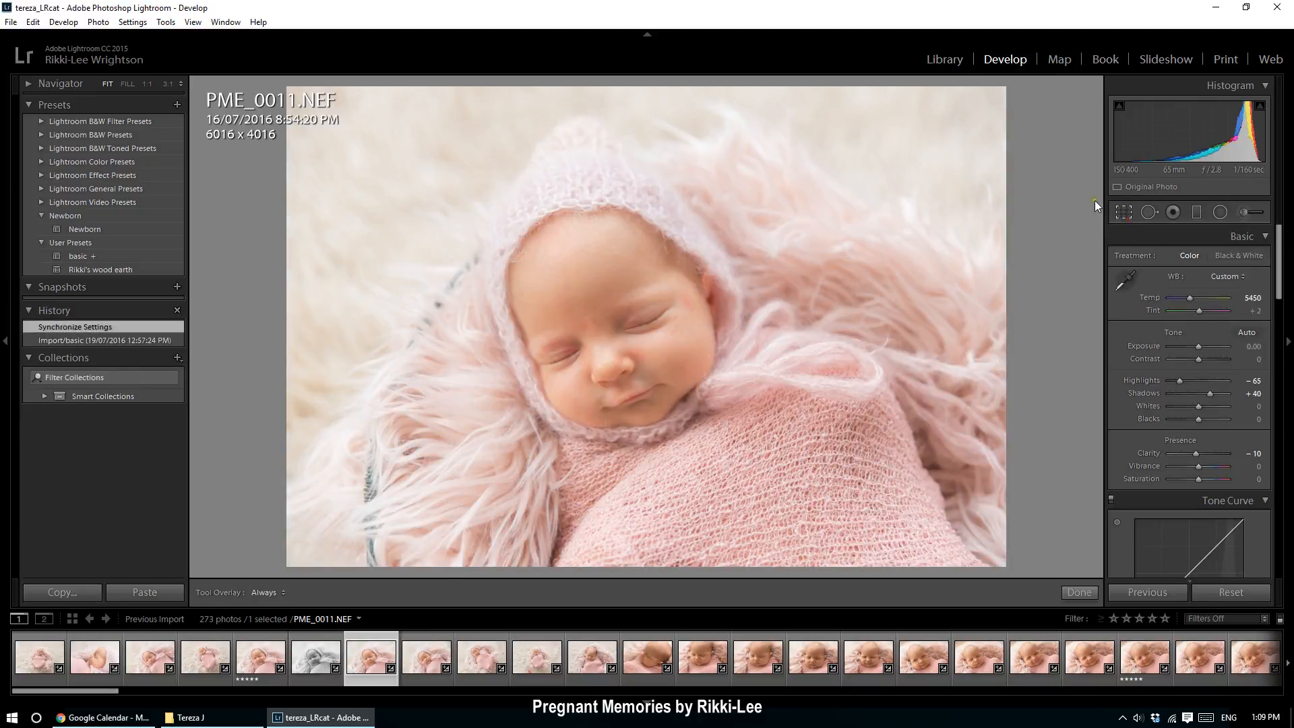
pyautogui.moveTo(1086, 205); pyautogui.dragTo(1085, 338)
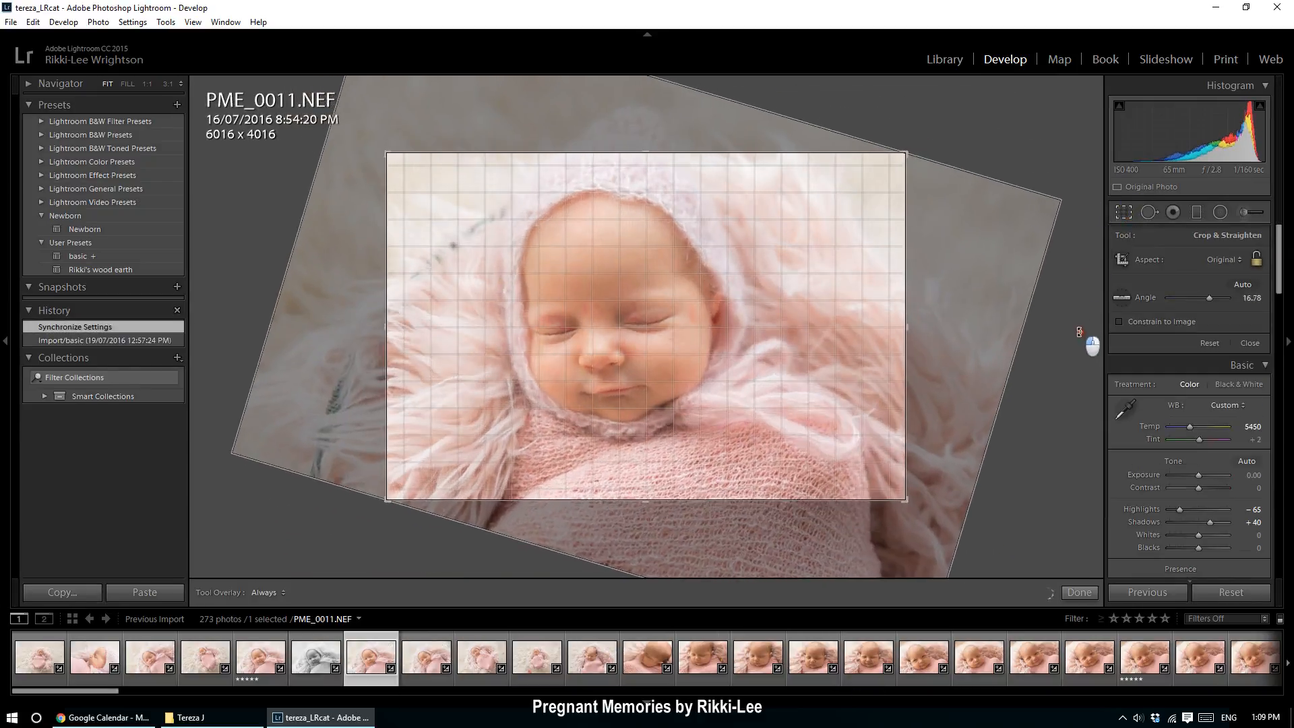
pyautogui.moveTo(905, 500); pyautogui.dragTo(867, 485)
pyautogui.press('Return')
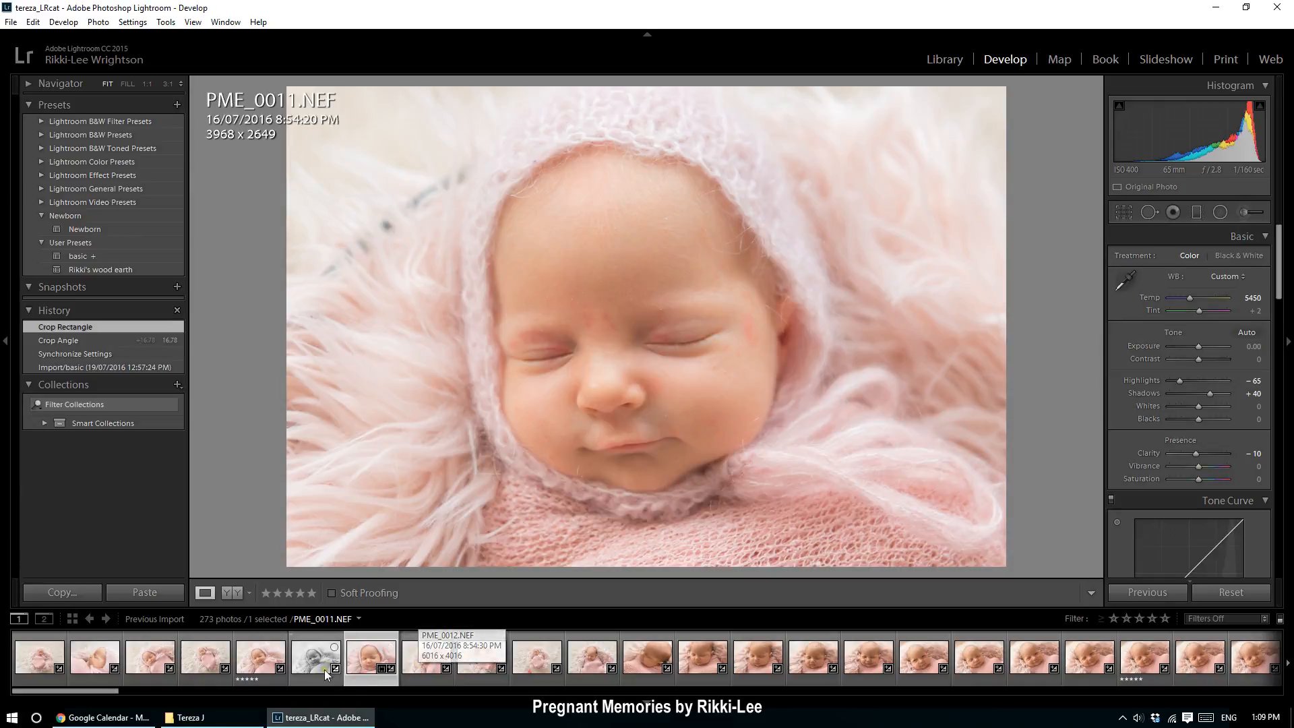
# - Check the synchronized photos PME_0012 to PME_0014 and set the exposure of PME_0015.NEF to +0.30
pyautogui.click(412, 665)
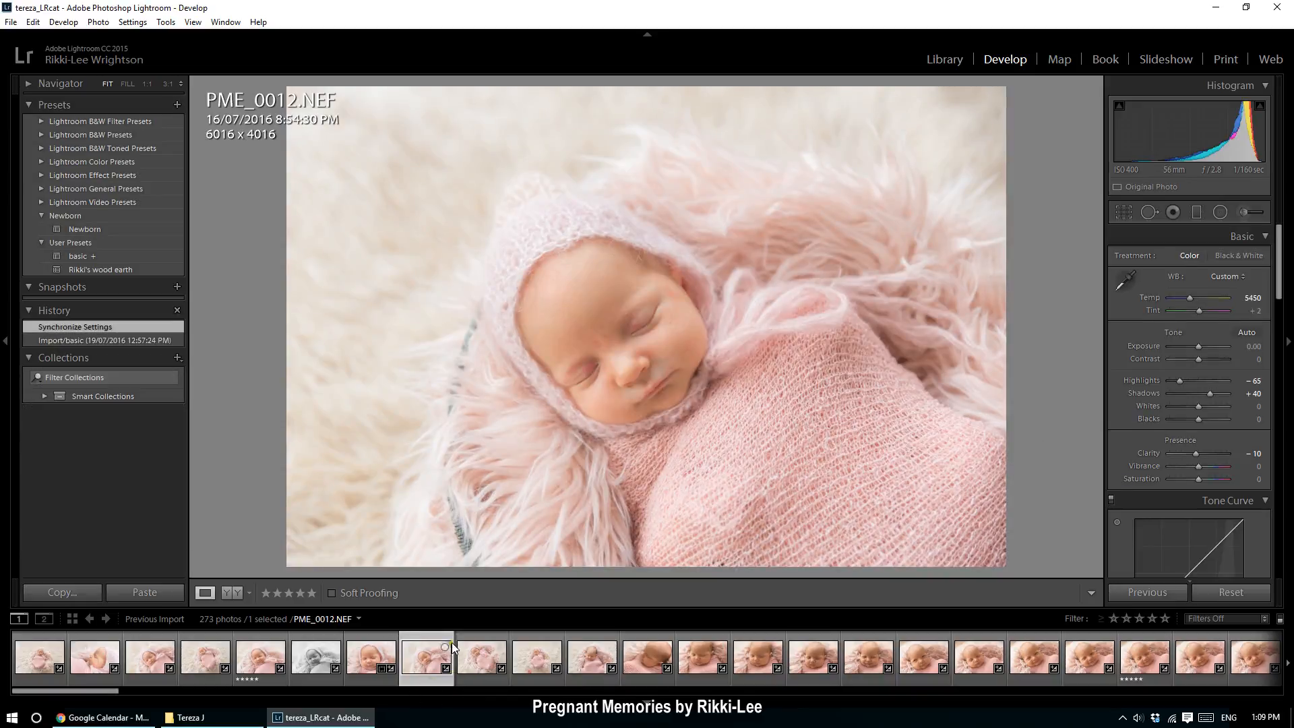
pyautogui.click(482, 658)
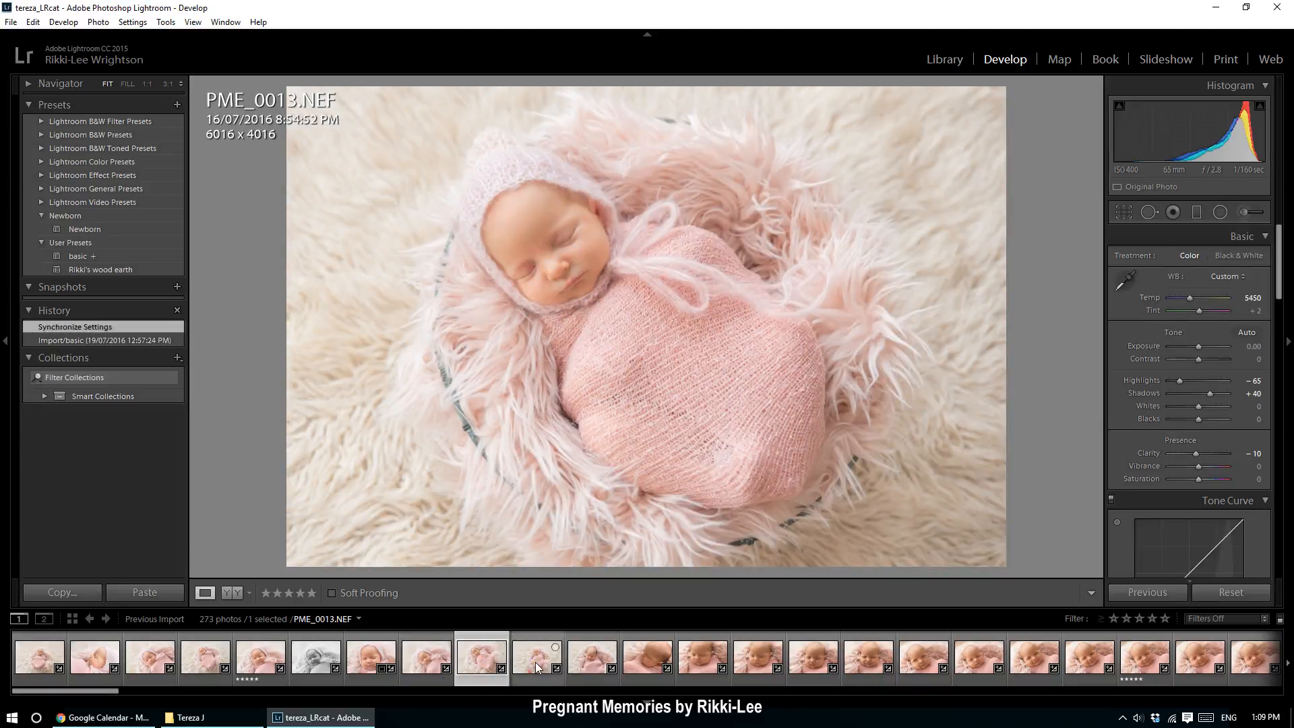
pyautogui.click(536, 664)
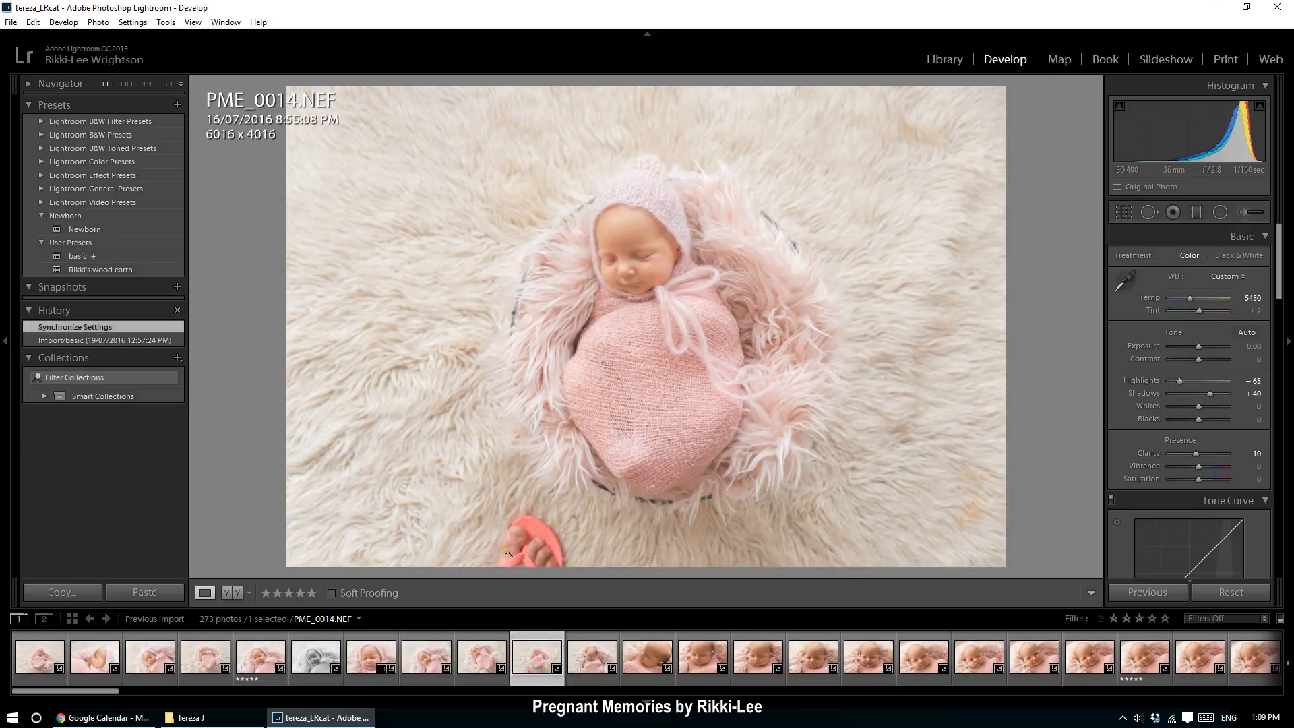
pyautogui.click(589, 661)
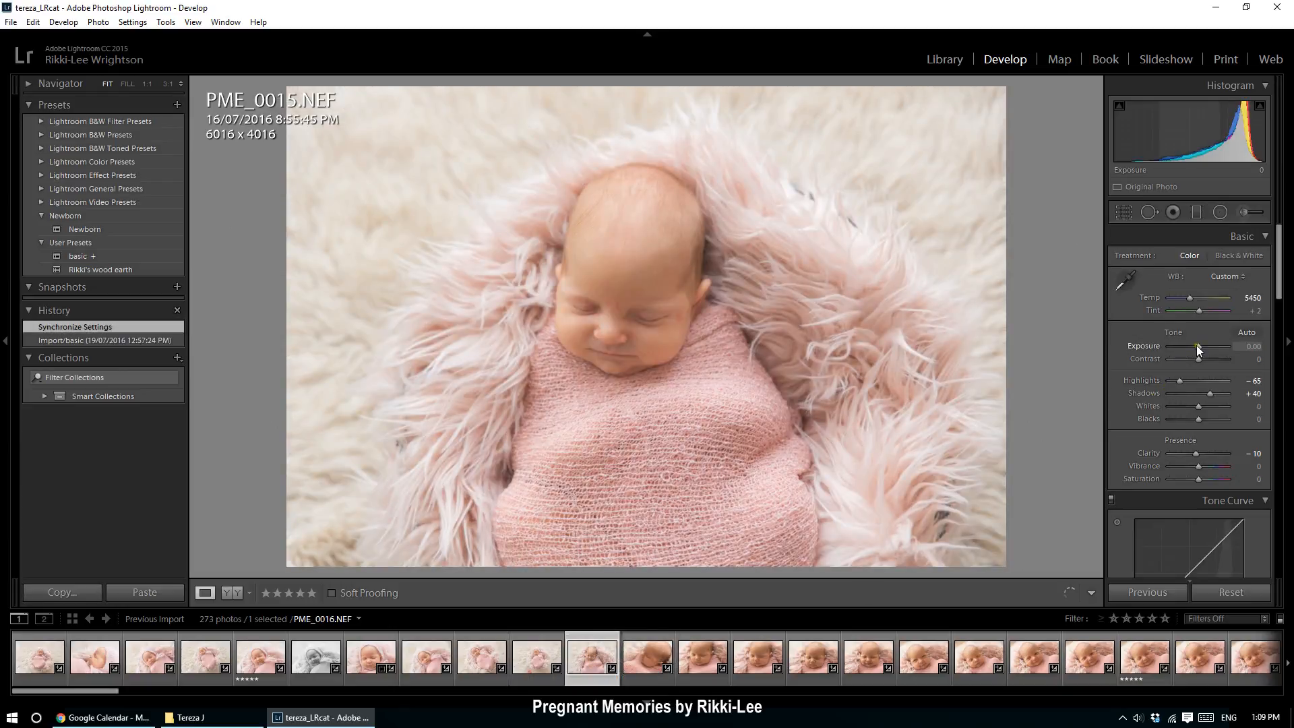
pyautogui.moveTo(1196, 346); pyautogui.dragTo(1200, 346)
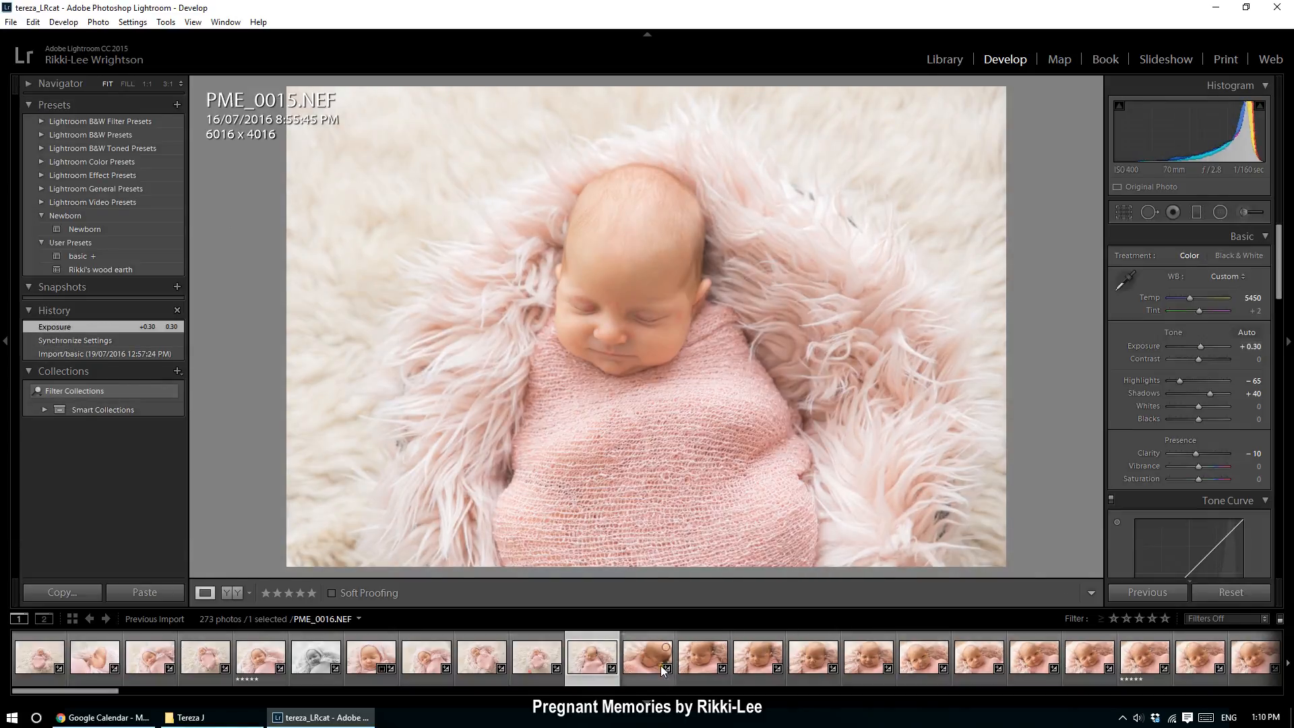
# - Paste the copied settings onto PME_0016.NEF and raise its exposure to +0.90
pyautogui.click(634, 665)
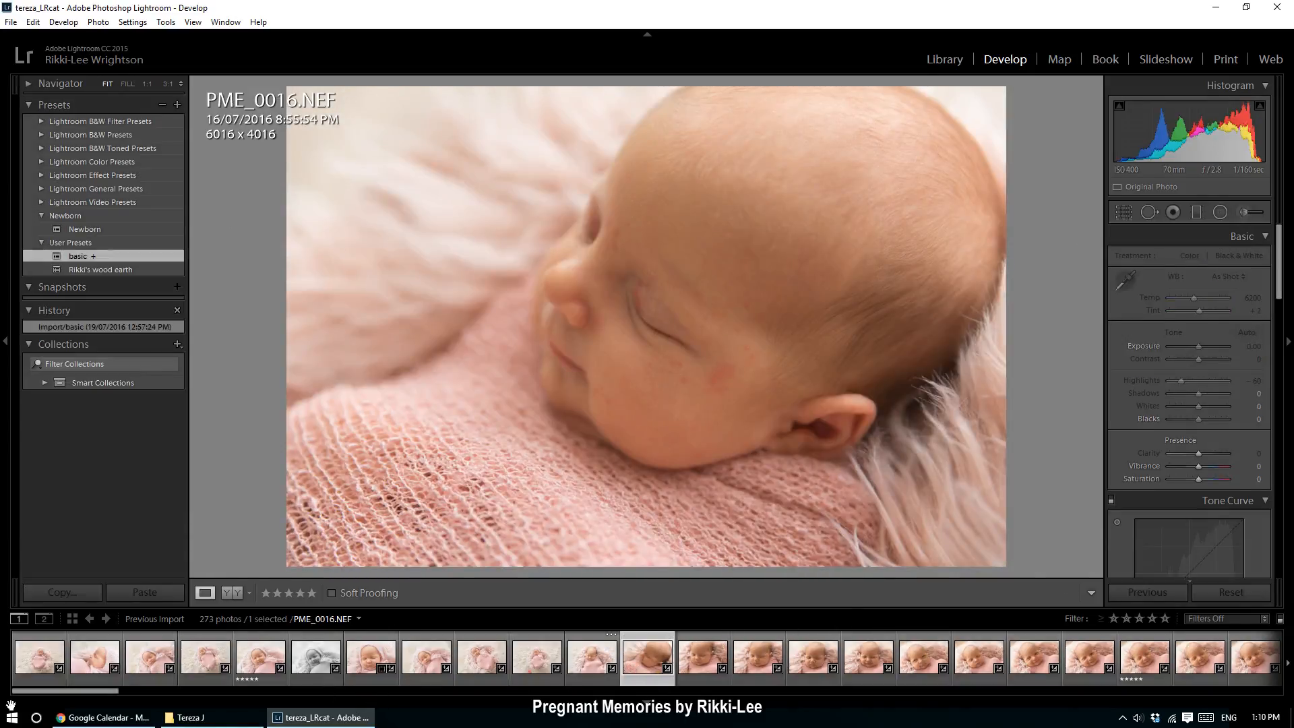
pyautogui.moveTo(45, 691); pyautogui.dragTo(75, 694)
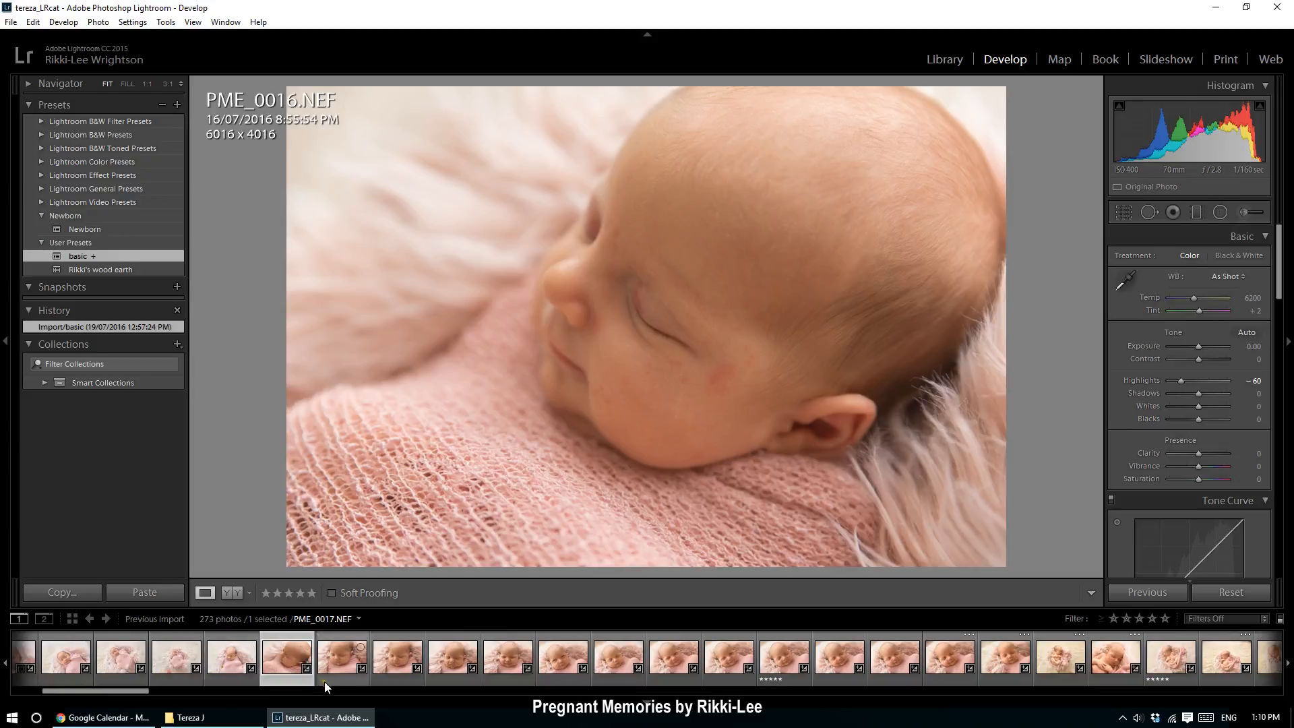
pyautogui.click(159, 589)
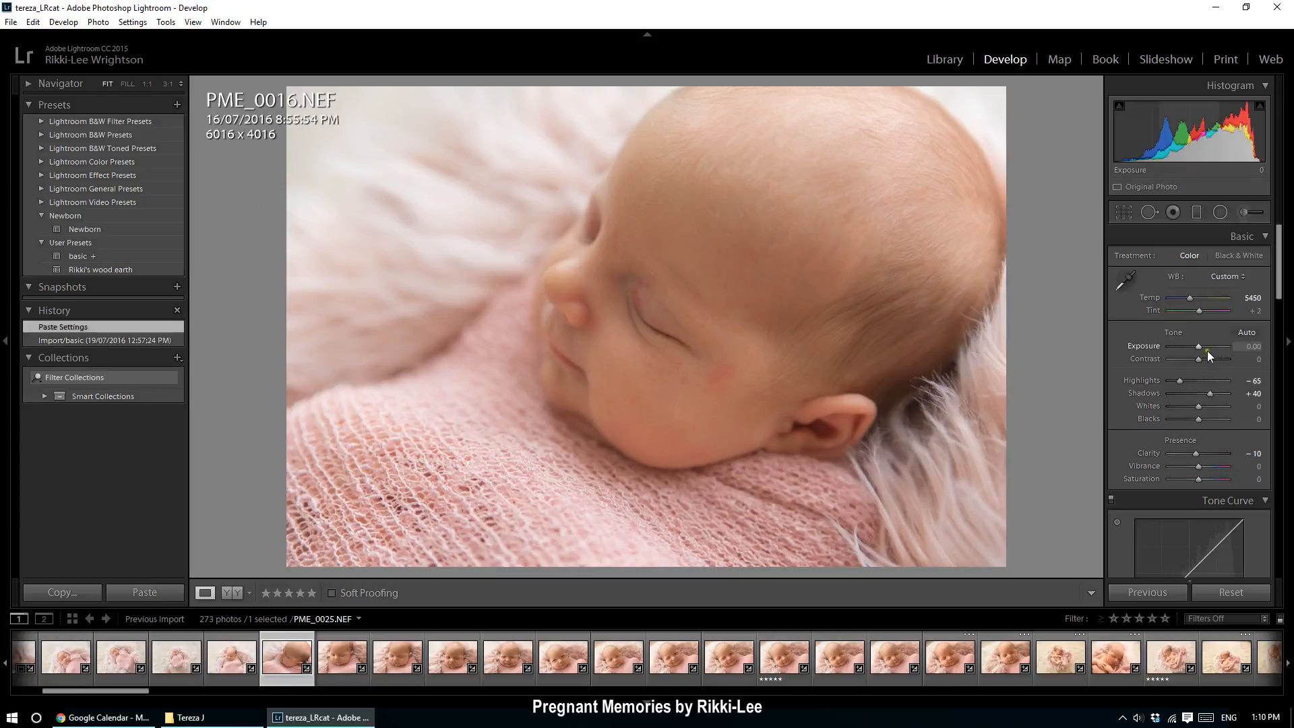
pyautogui.moveTo(1197, 347); pyautogui.dragTo(1200, 346)
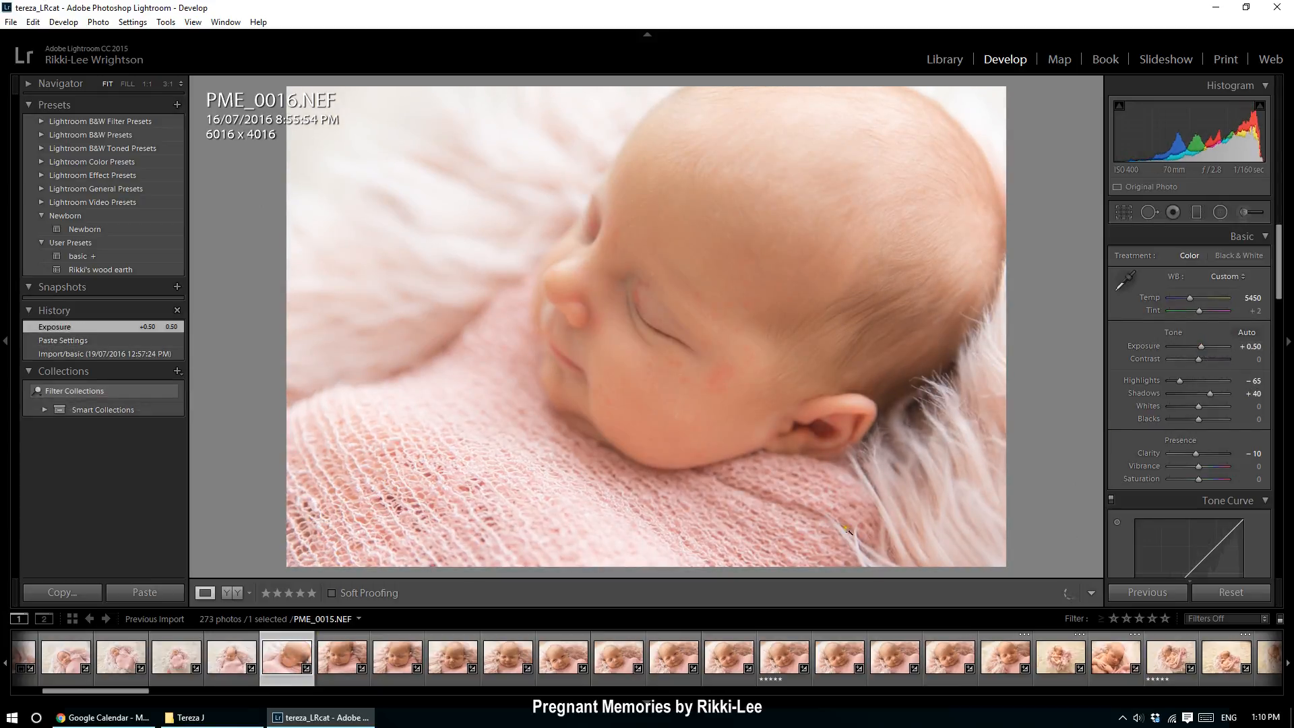
pyautogui.click(1203, 345)
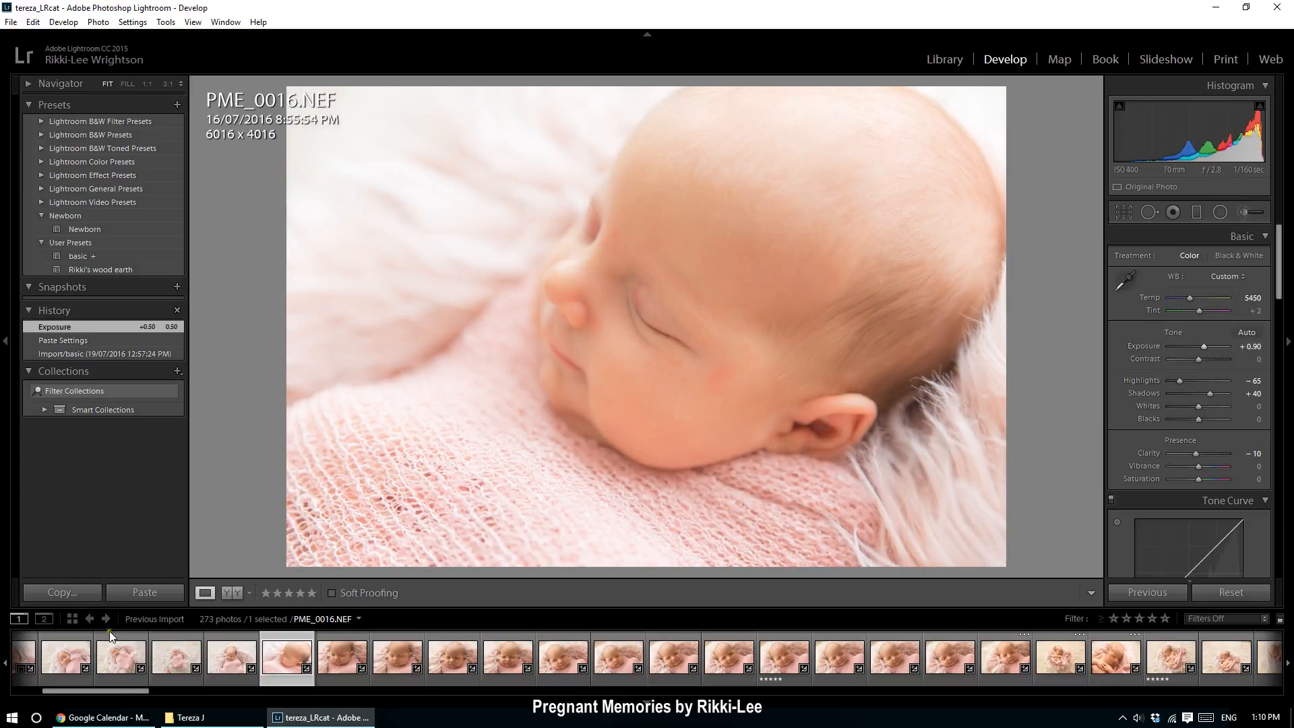
# - Copy PME_0016.NEF's develop settings, then paste and synchronize them across the thirteen photos starting at PME_0017.NEF
pyautogui.click(67, 593)
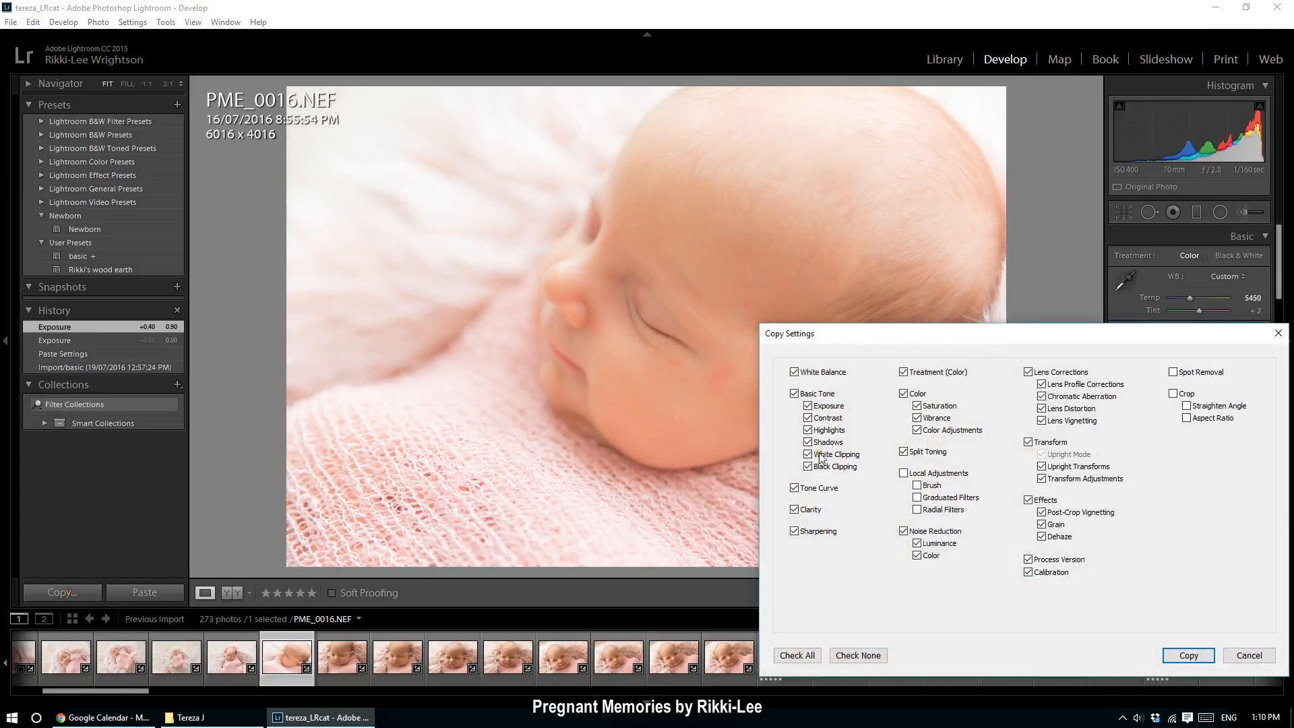
pyautogui.click(1183, 657)
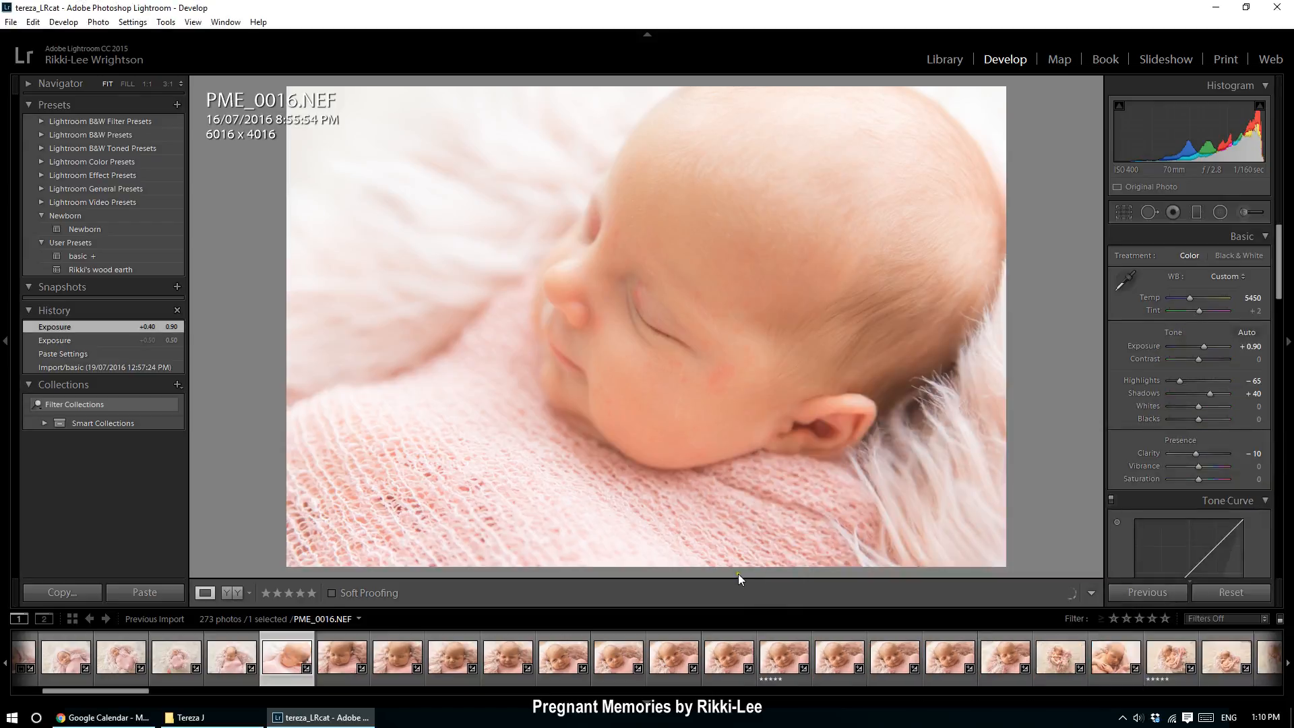
pyautogui.click(342, 656)
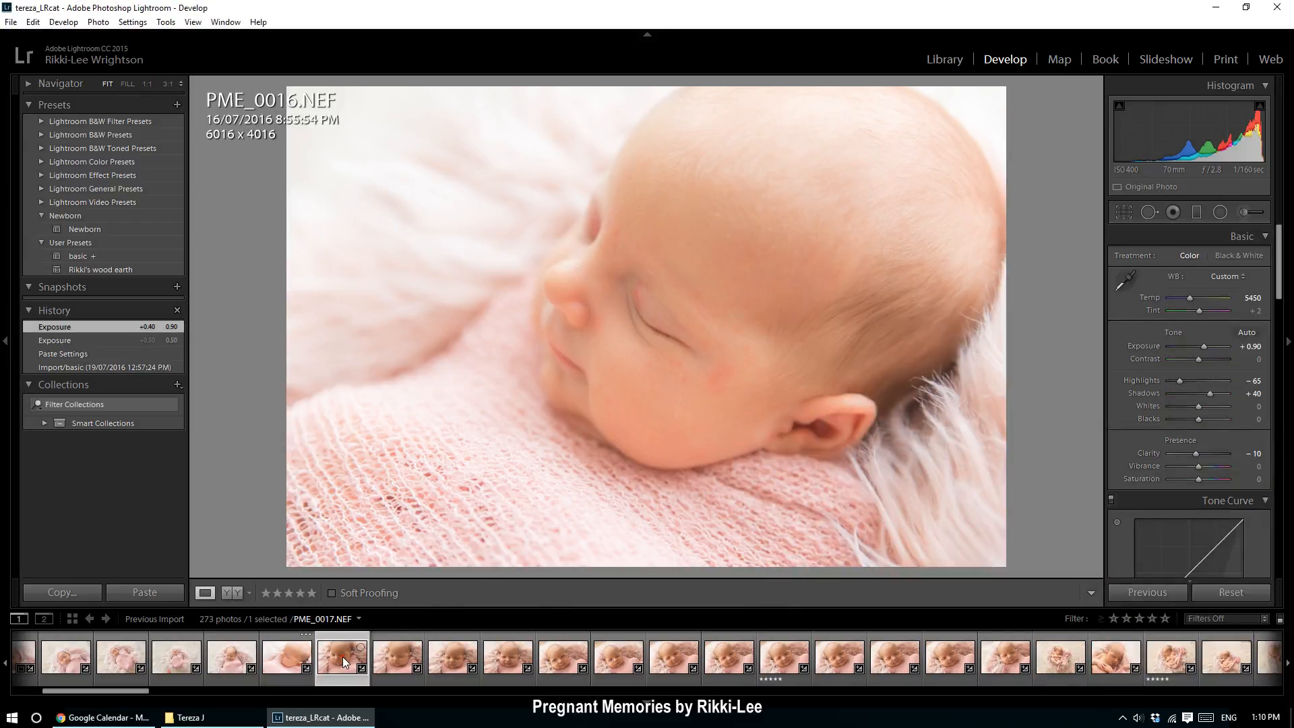
pyautogui.keyDown('shift'); pyautogui.click(999, 662); pyautogui.keyUp('shift')
pyautogui.click(142, 592)
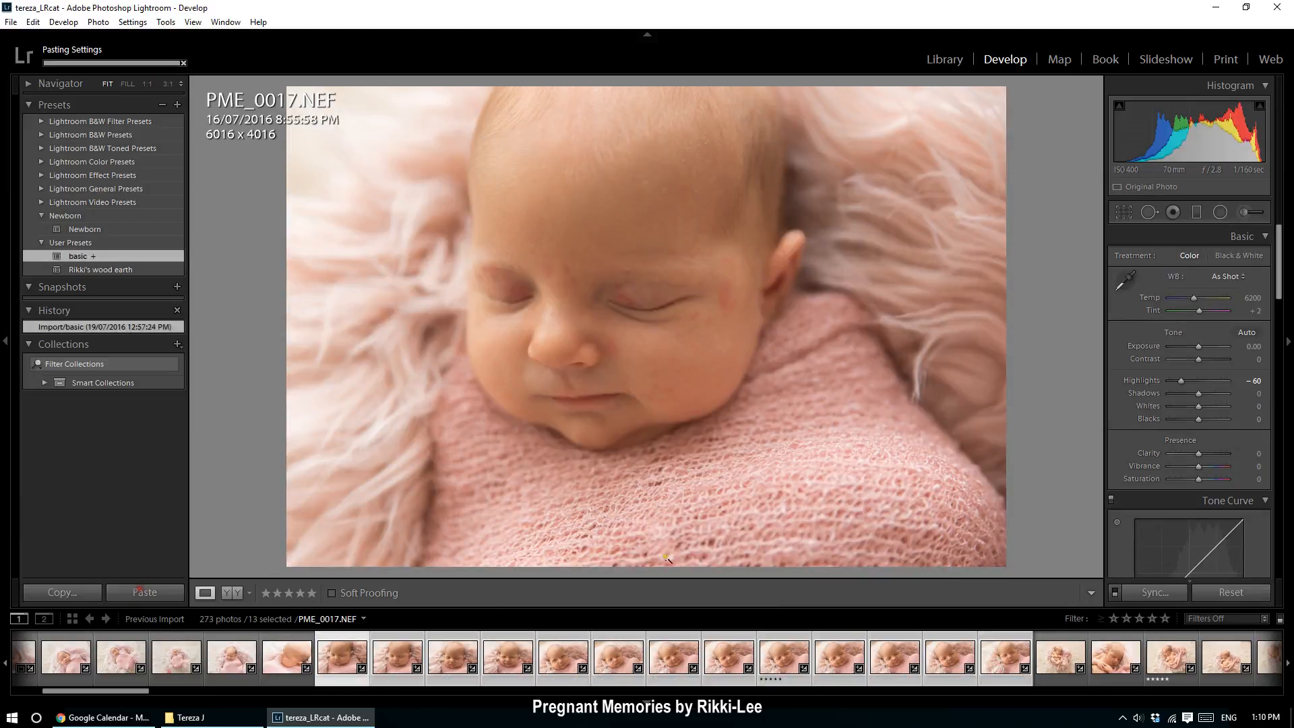
pyautogui.click(1158, 592)
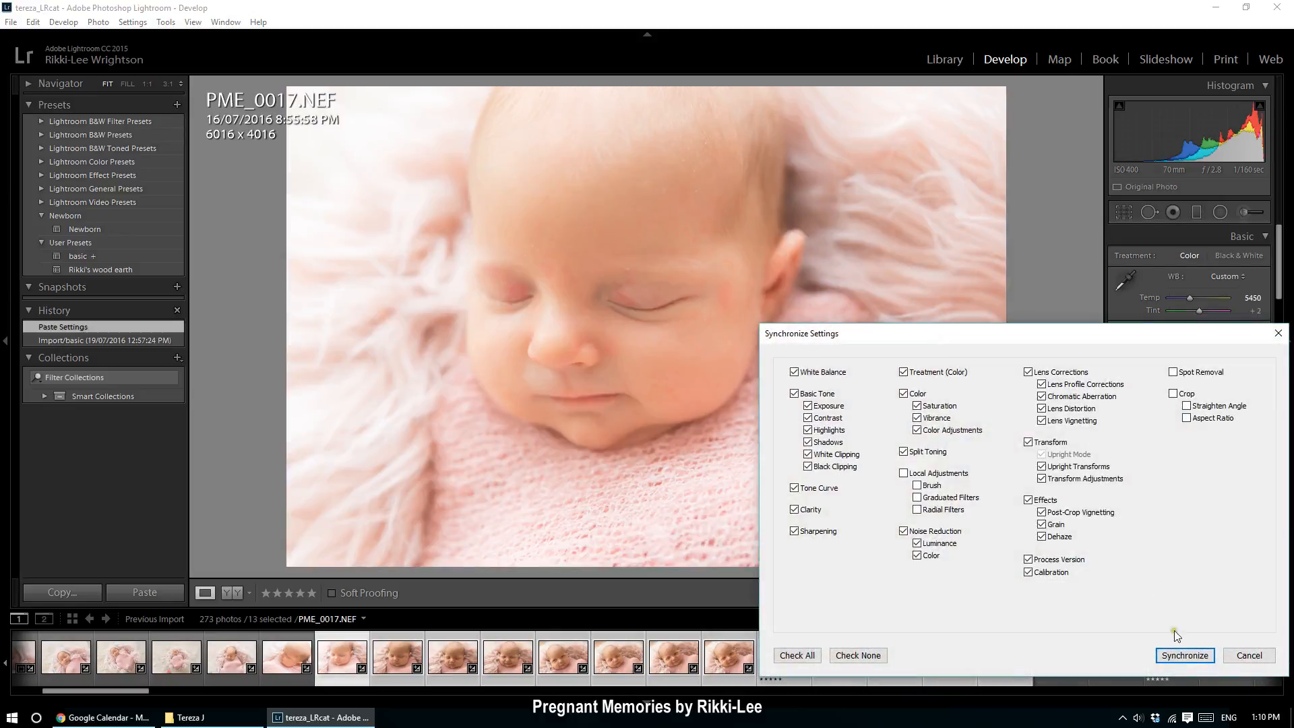
pyautogui.click(1185, 655)
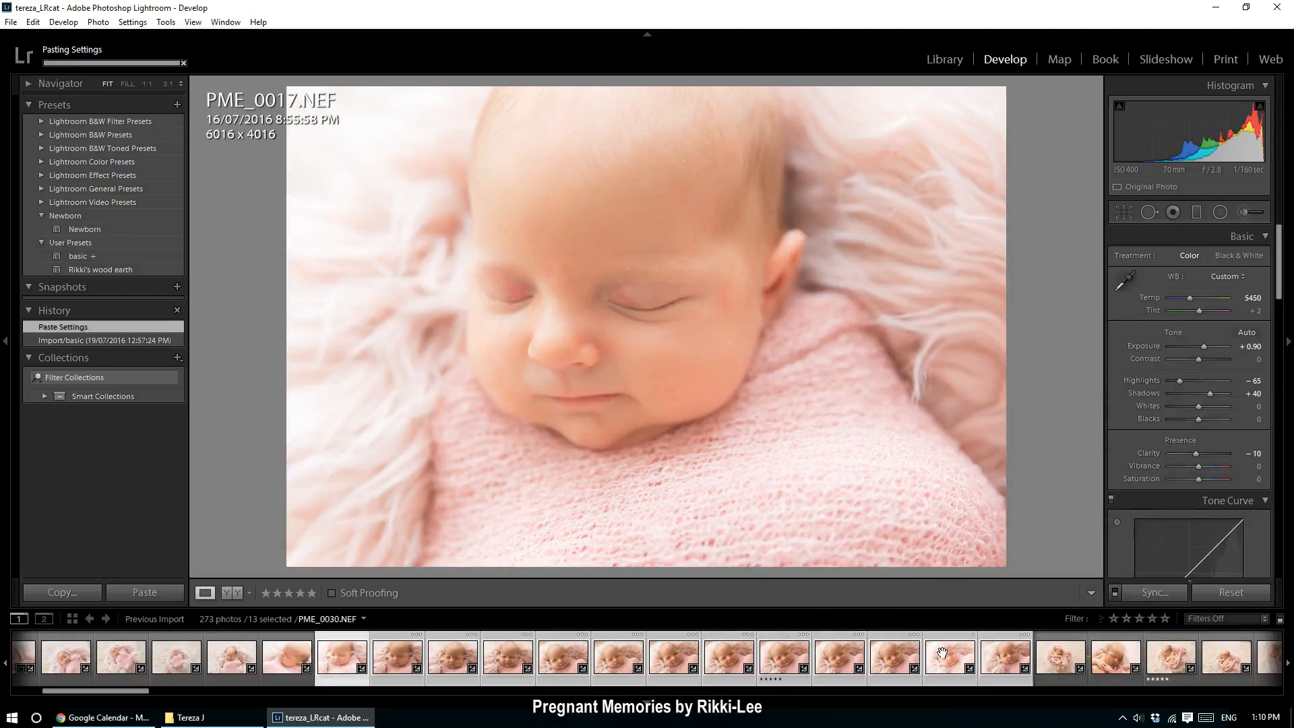
pyautogui.click(333, 661)
pyautogui.hotkey('ctrl', 'd')
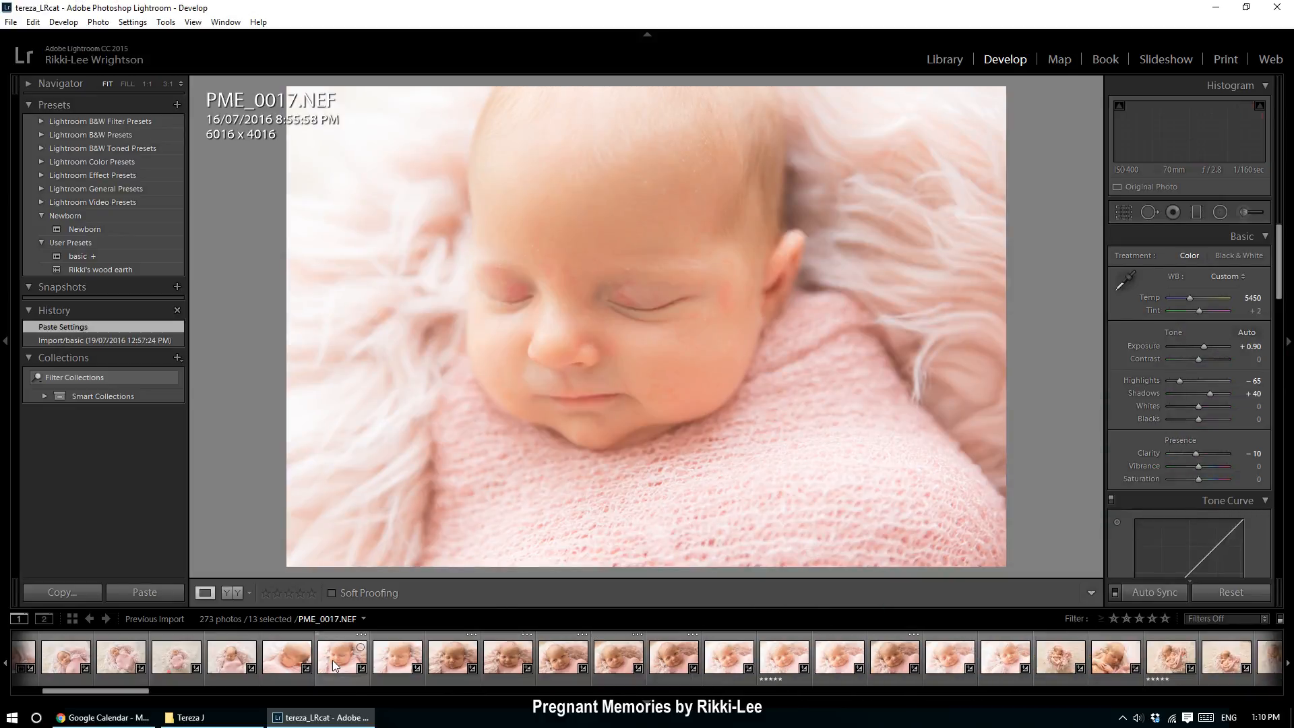
# - Select only PME_0017.NEF and set its exposure to +0.80
pyautogui.click(342, 657)
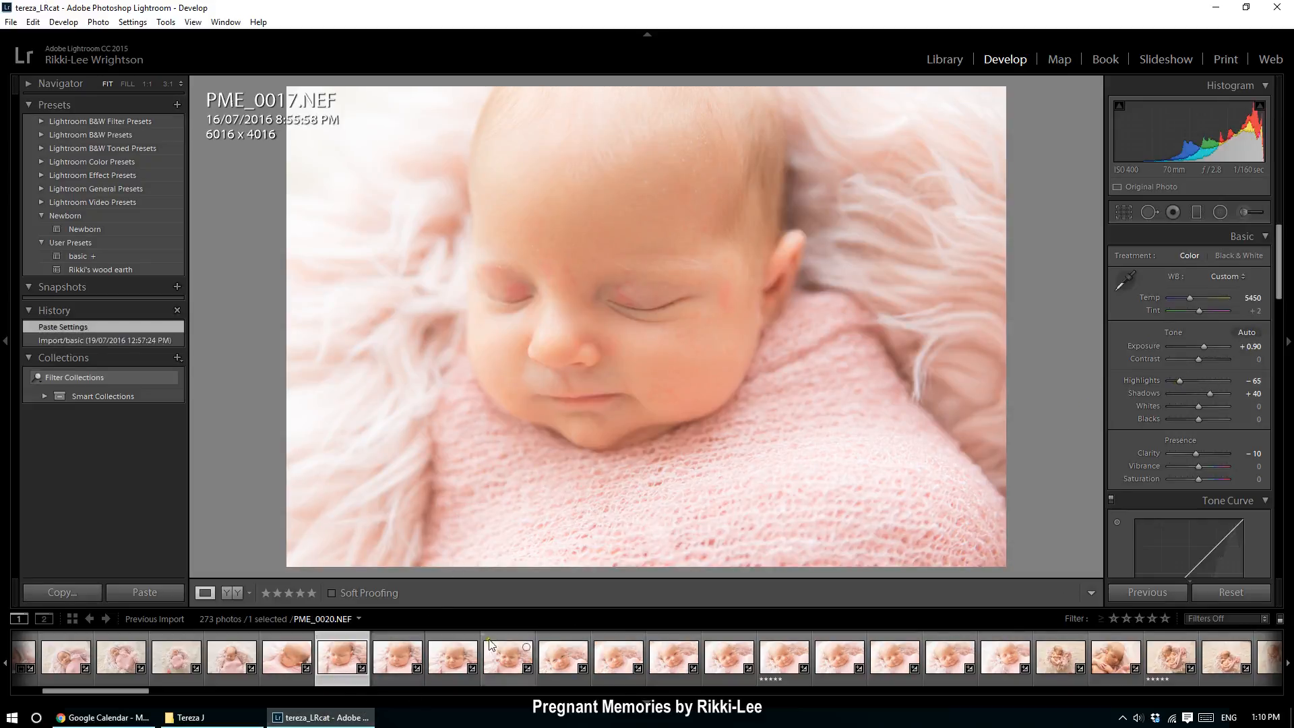
pyautogui.moveTo(1206, 351); pyautogui.dragTo(1203, 352)
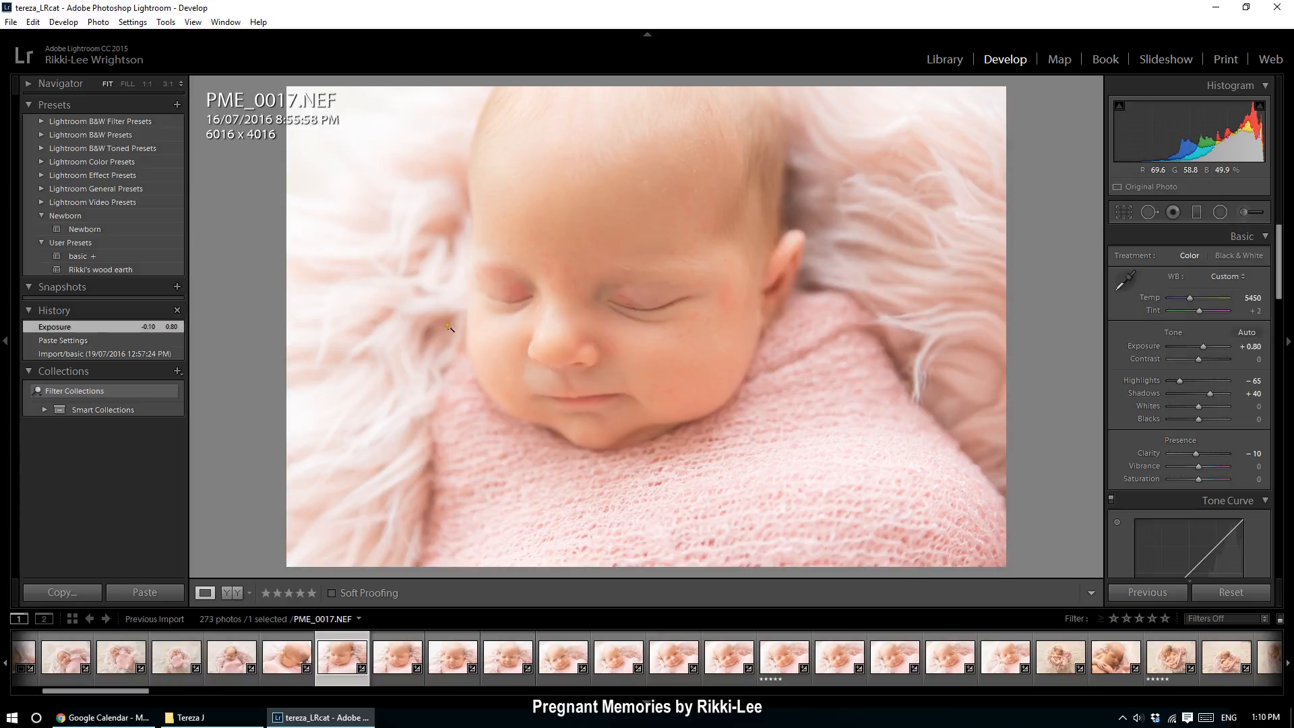
pyautogui.click(443, 297)
# - Crop PME_0017.NEF around the baby's face to about 5002 x 3339 pixels, rotated by about 2.67 degrees
pyautogui.click(1122, 212)
pyautogui.moveTo(1005, 567); pyautogui.dragTo(942, 530)
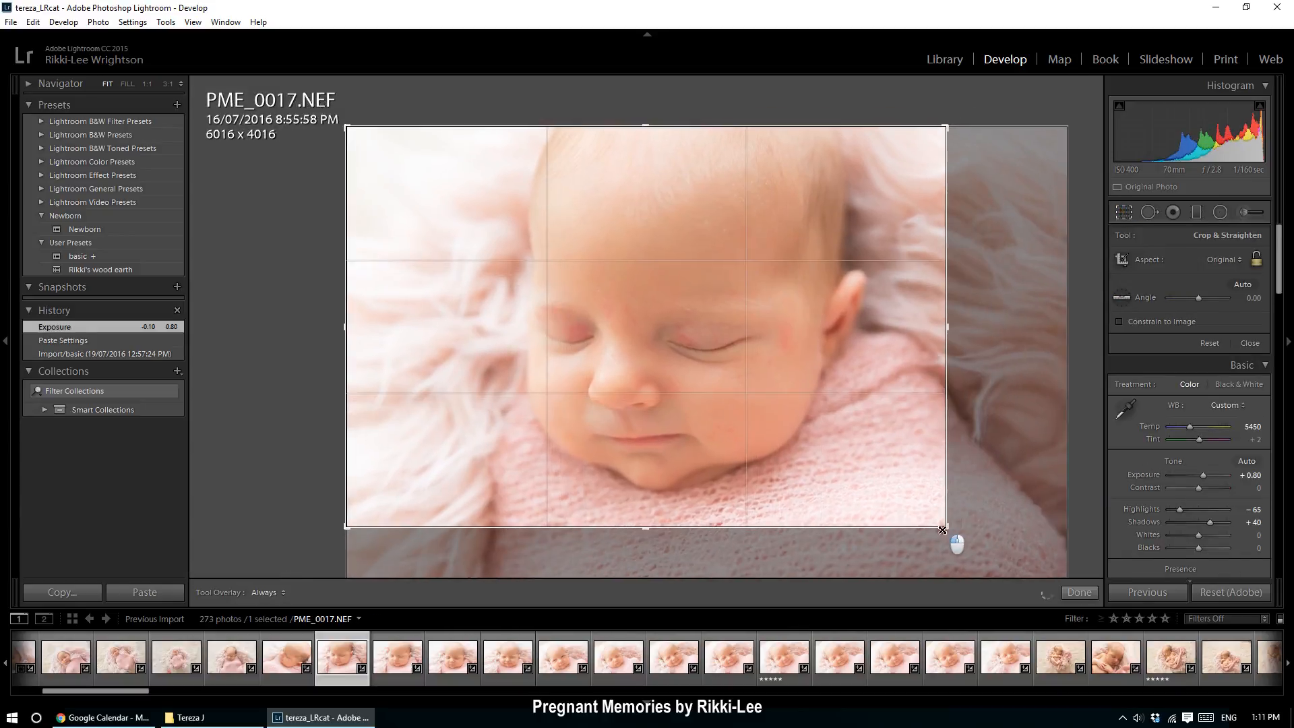
pyautogui.moveTo(1008, 483); pyautogui.dragTo(1008, 512)
pyautogui.press('Return')
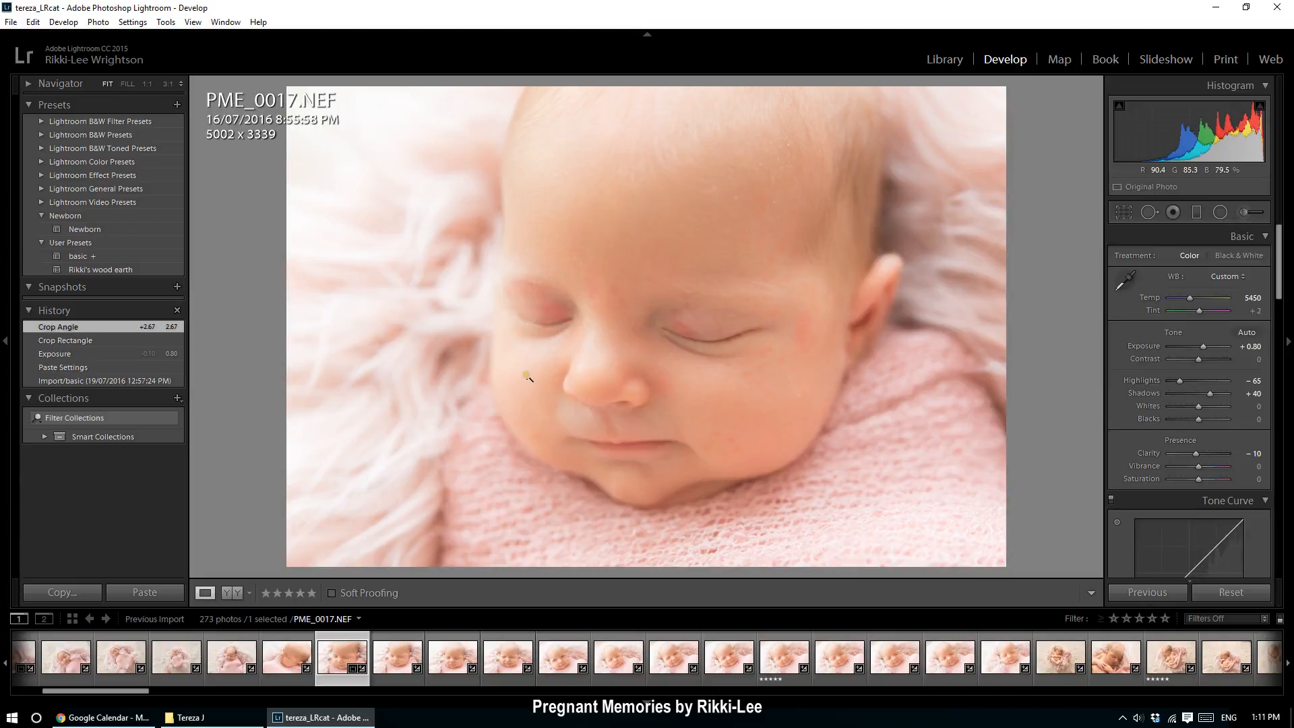
# - Convert PME_0018.NEF to black and white, with exposure +0.50, contrast +65, highlights -60 and shadows +79
pyautogui.click(392, 665)
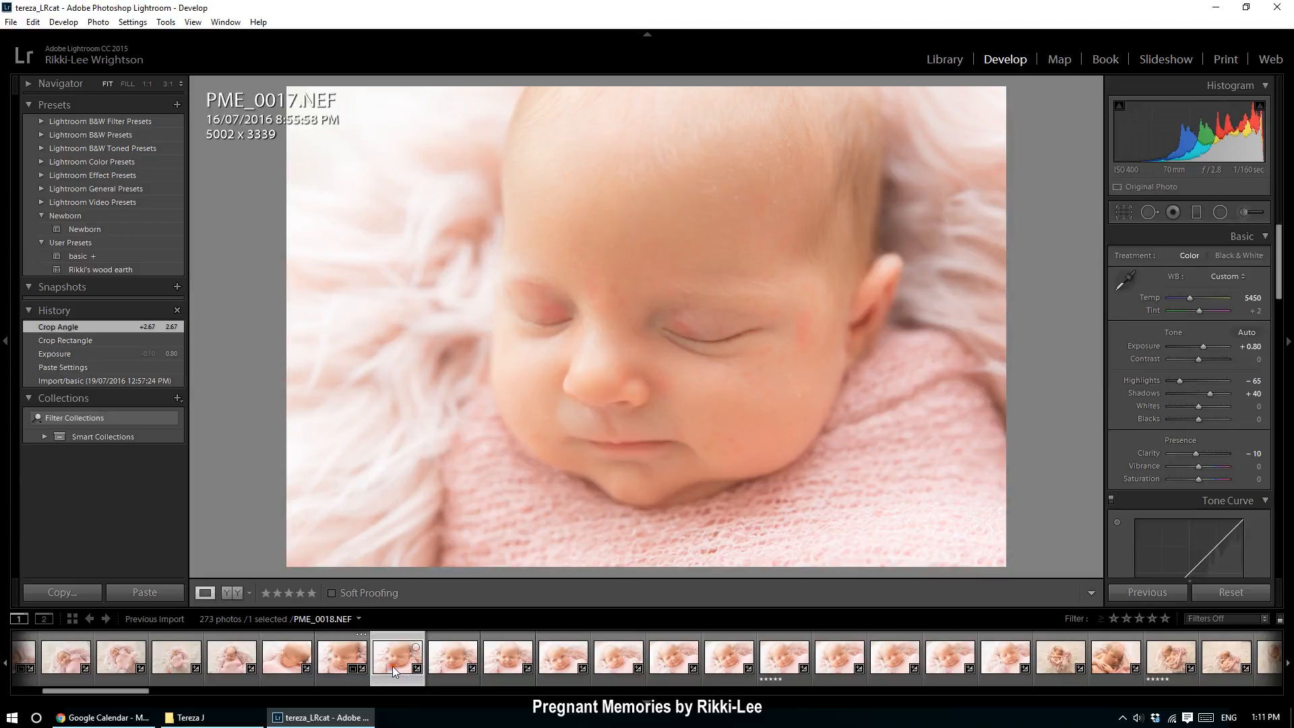
pyautogui.click(1239, 256)
pyautogui.moveTo(1207, 358)
pyautogui.mouseDown()
pyautogui.moveTo(1201, 348)
pyautogui.moveTo(1181, 380)
pyautogui.moveTo(1222, 393)
pyautogui.moveTo(1217, 359)
pyautogui.mouseUp()
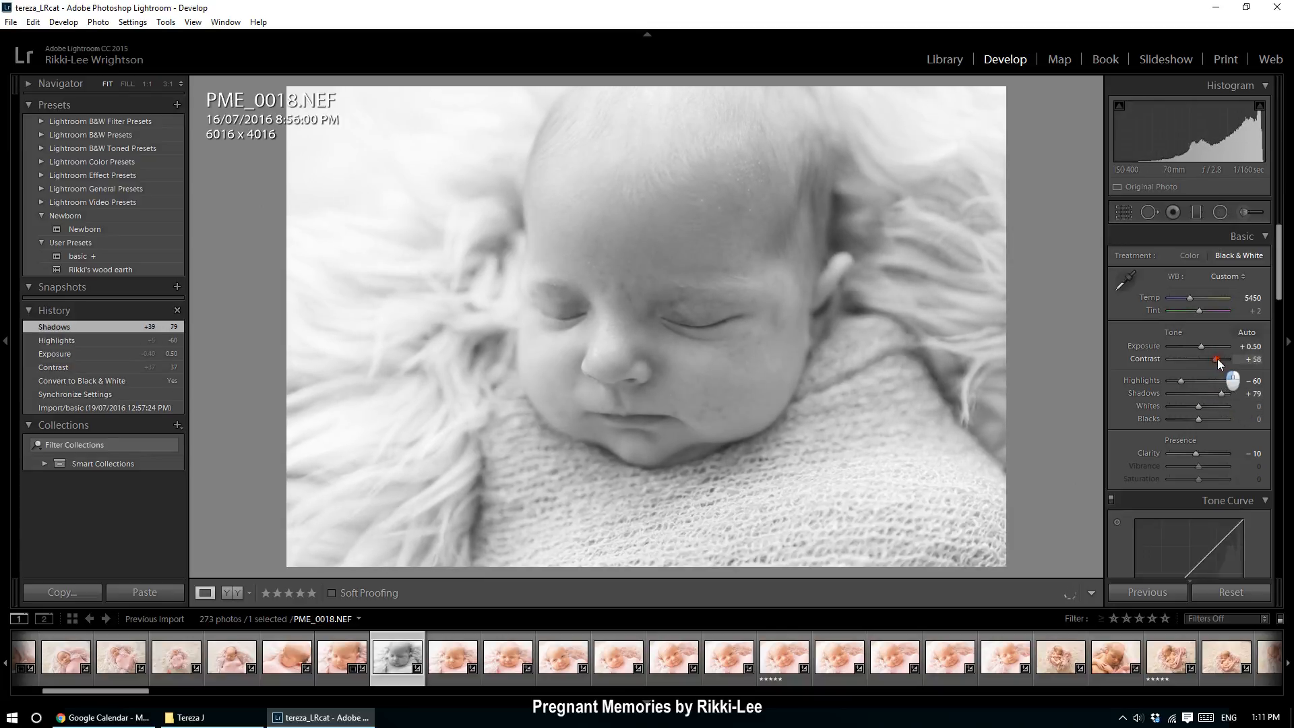
# - Crop PME_0019.NEF tightly around the baby's face to about 3552 x 2371 pixels
pyautogui.click(456, 664)
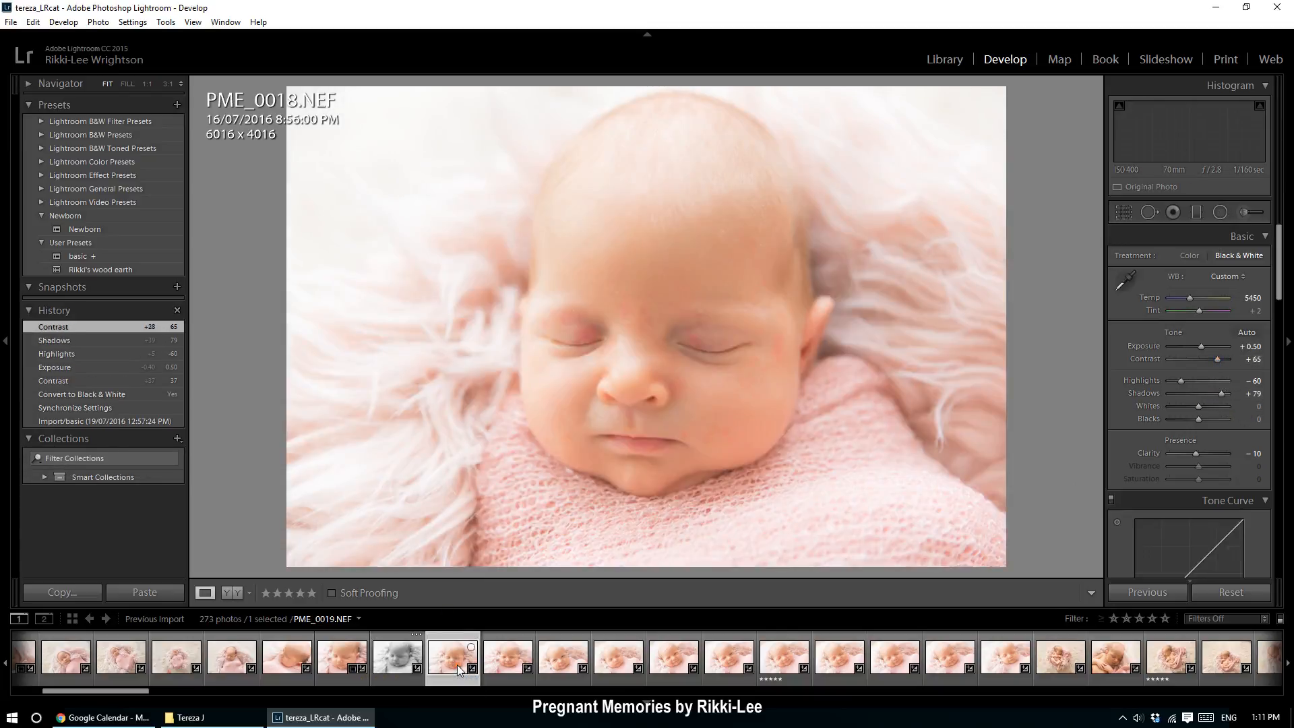
pyautogui.click(1118, 214)
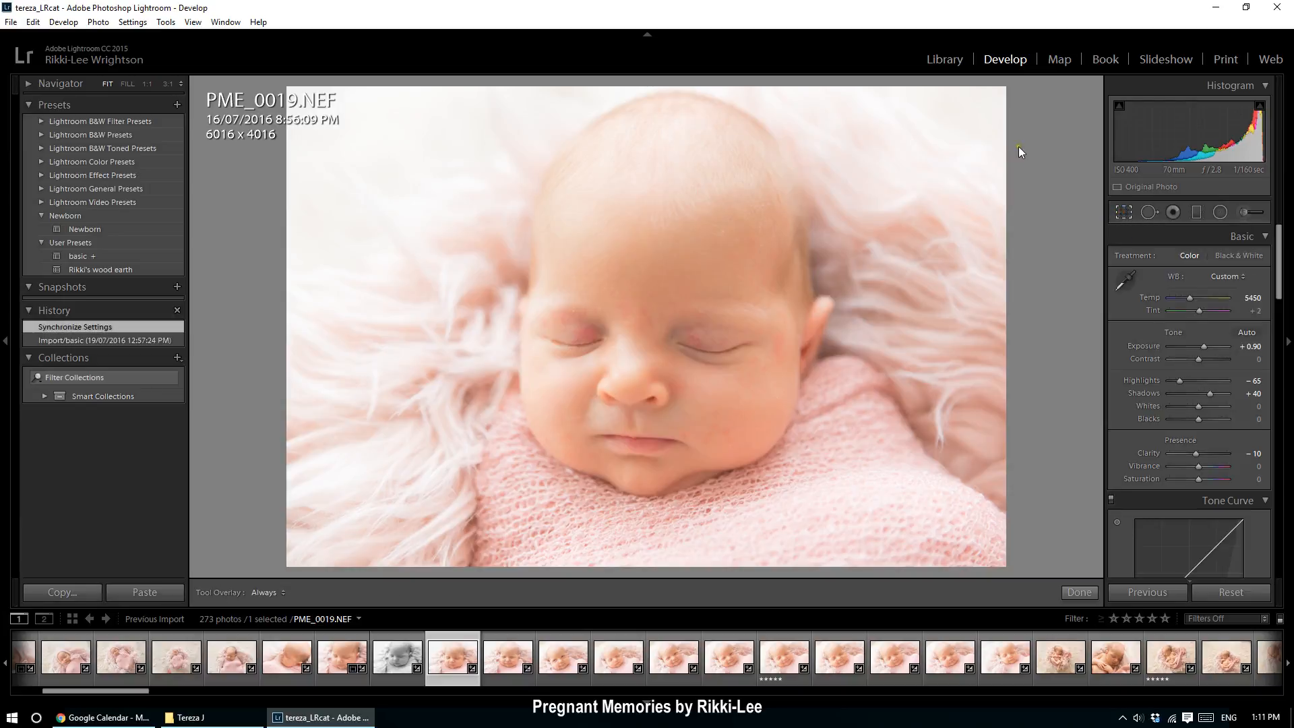
pyautogui.moveTo(1006, 88); pyautogui.dragTo(932, 167)
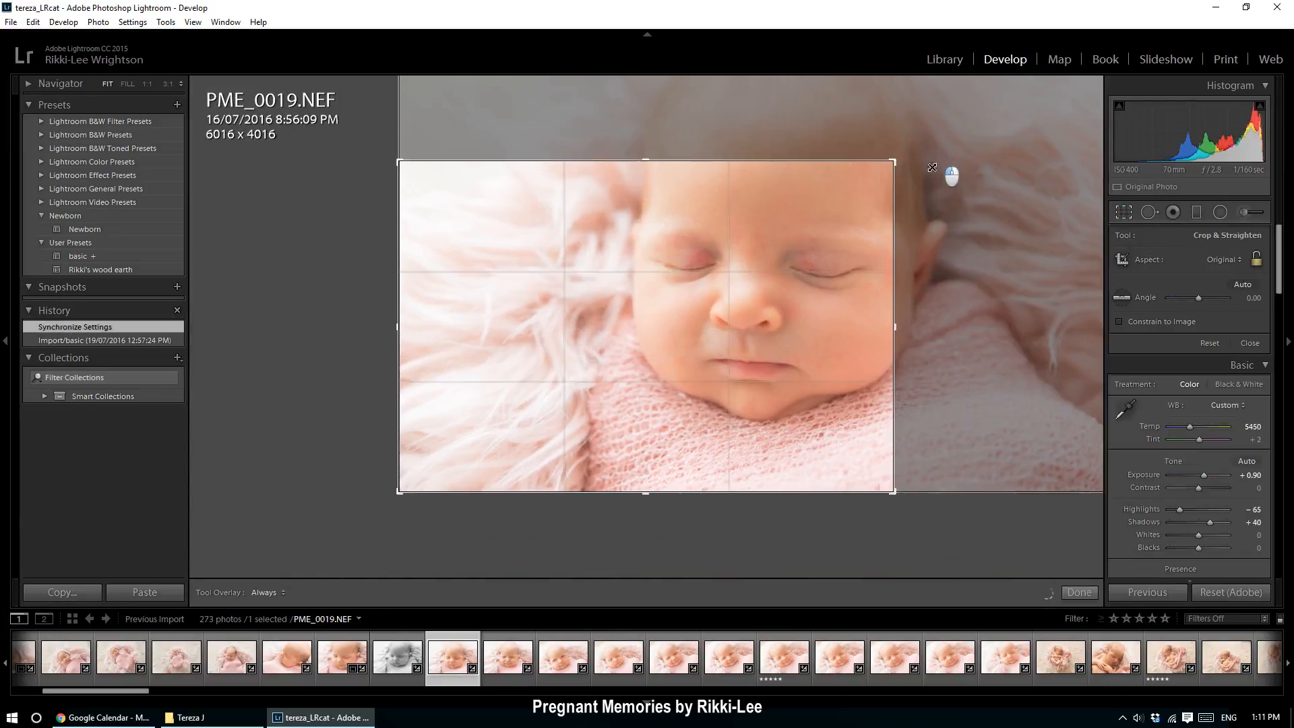
pyautogui.moveTo(781, 278); pyautogui.dragTo(654, 296)
pyautogui.press('Return')
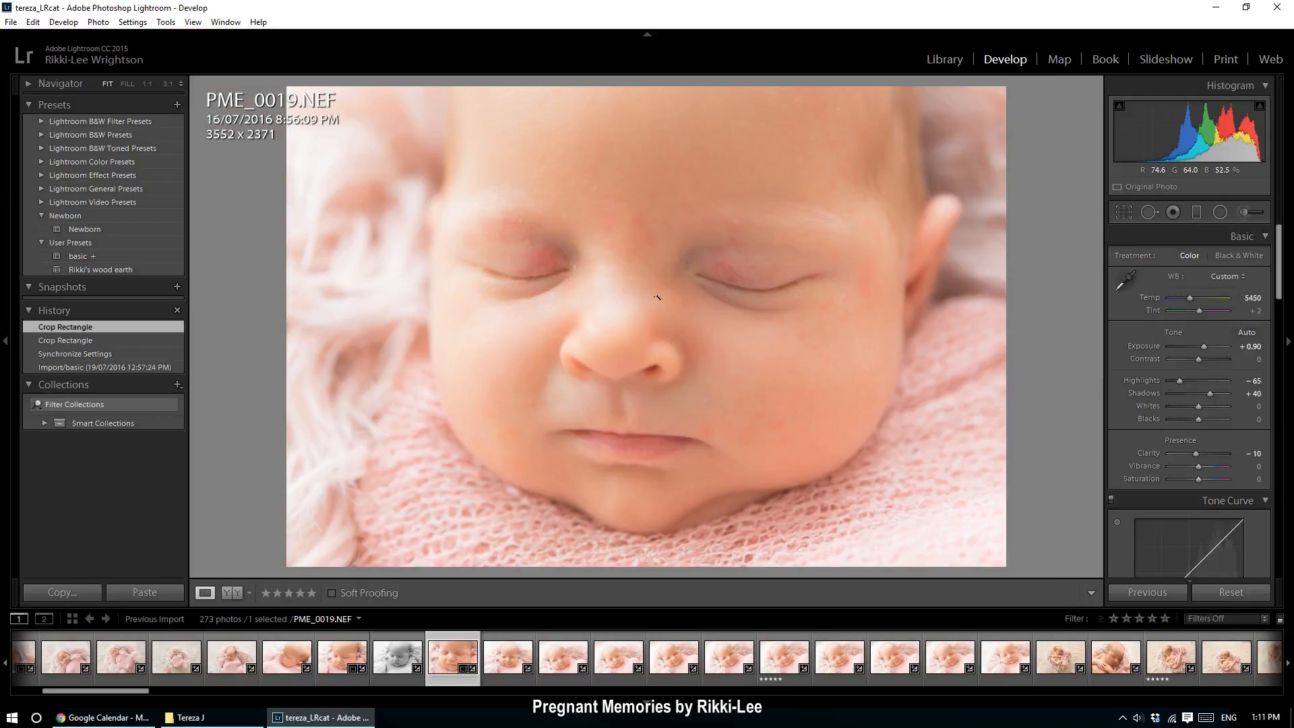
# - Check the synchronized edits on photos PME_0020 to PME_0023, comparing PME_0021 with PME_0022
pyautogui.click(499, 662)
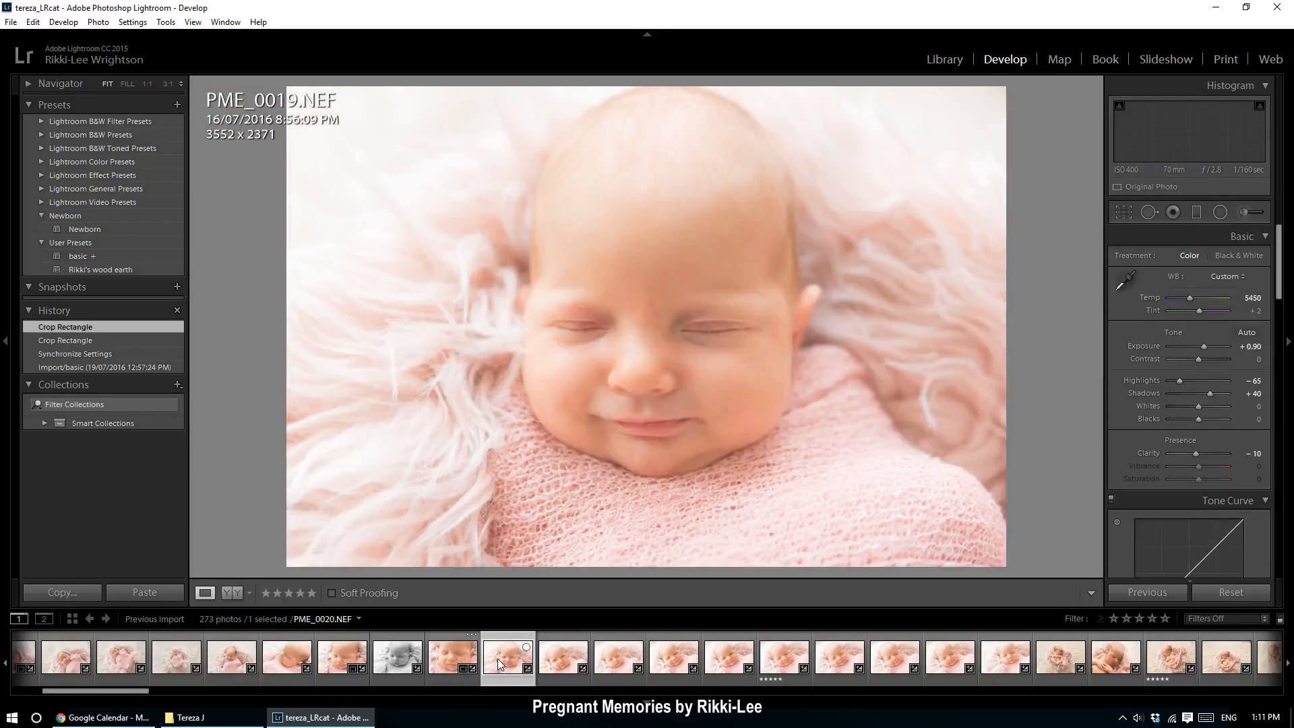
pyautogui.click(558, 666)
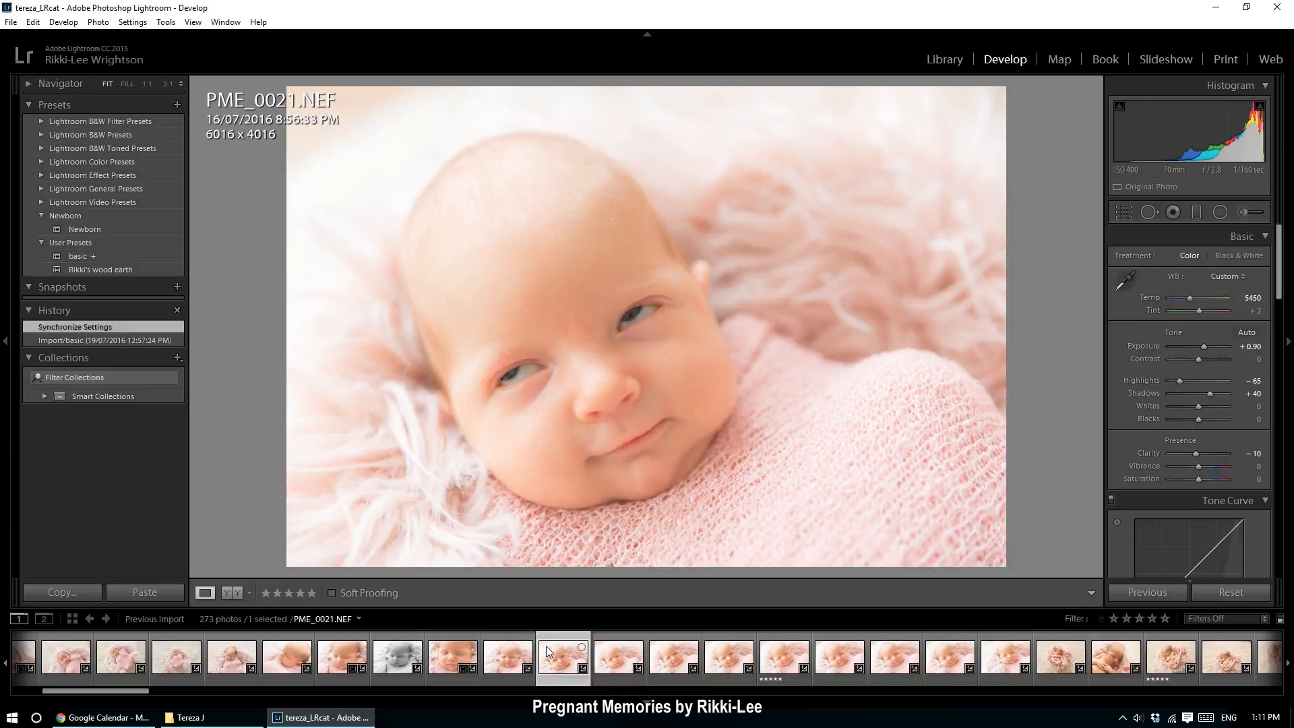
pyautogui.click(616, 671)
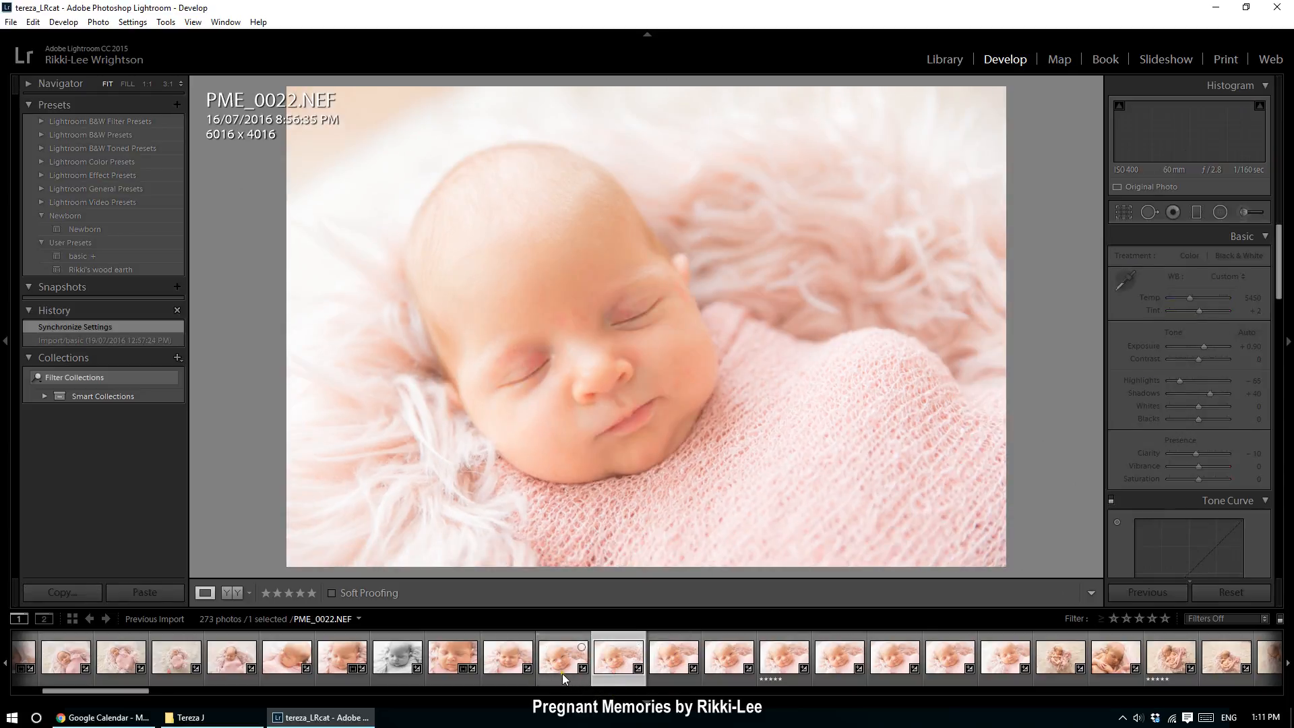
pyautogui.click(563, 673)
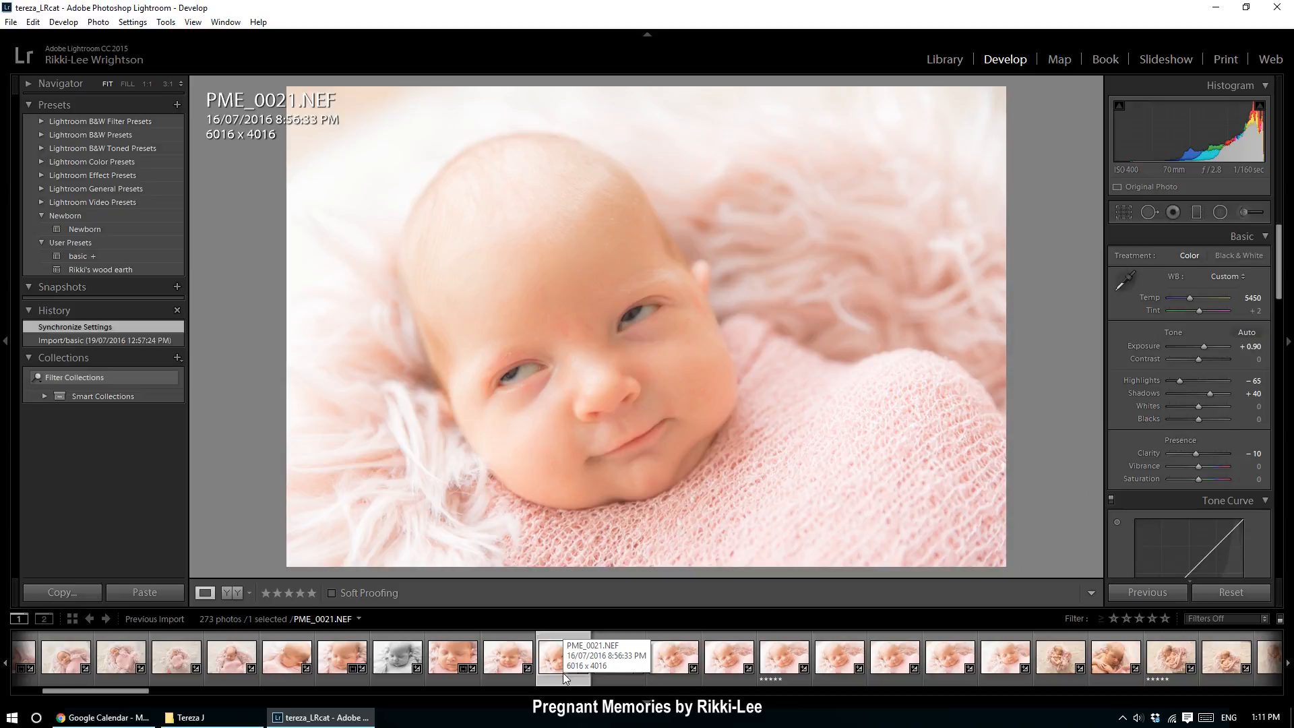
pyautogui.click(605, 658)
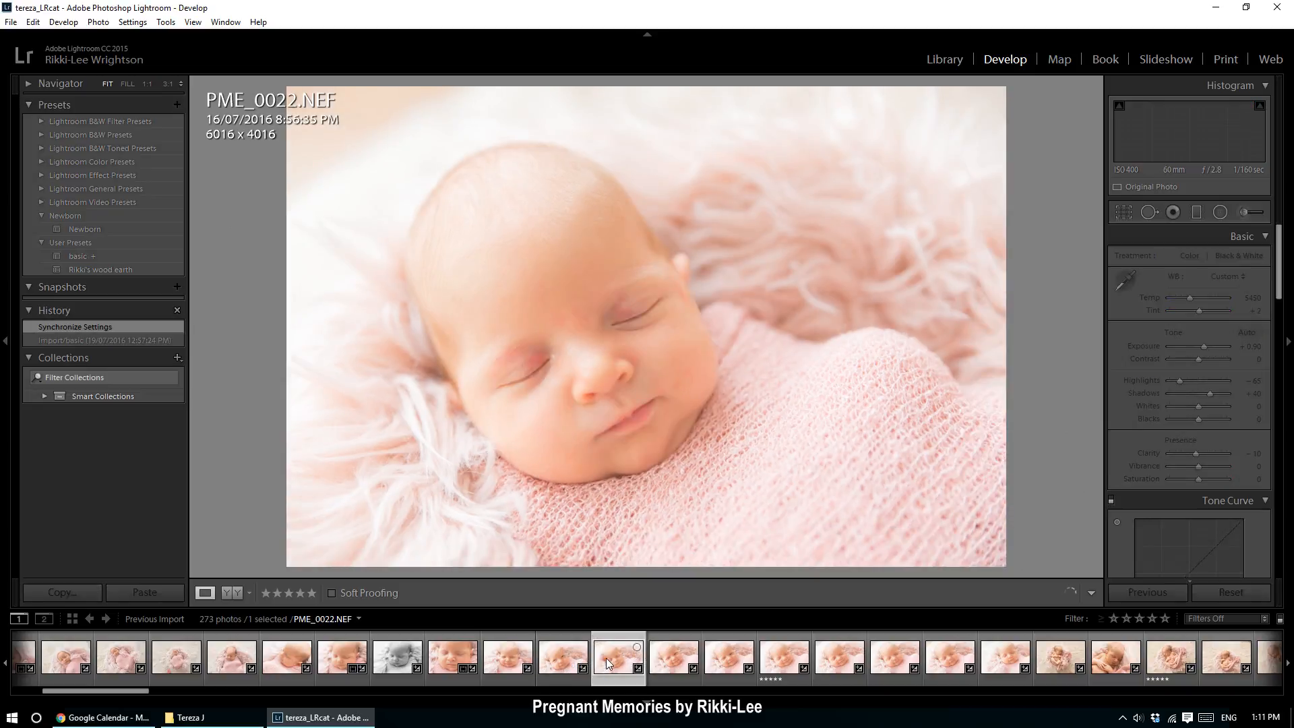
pyautogui.click(673, 665)
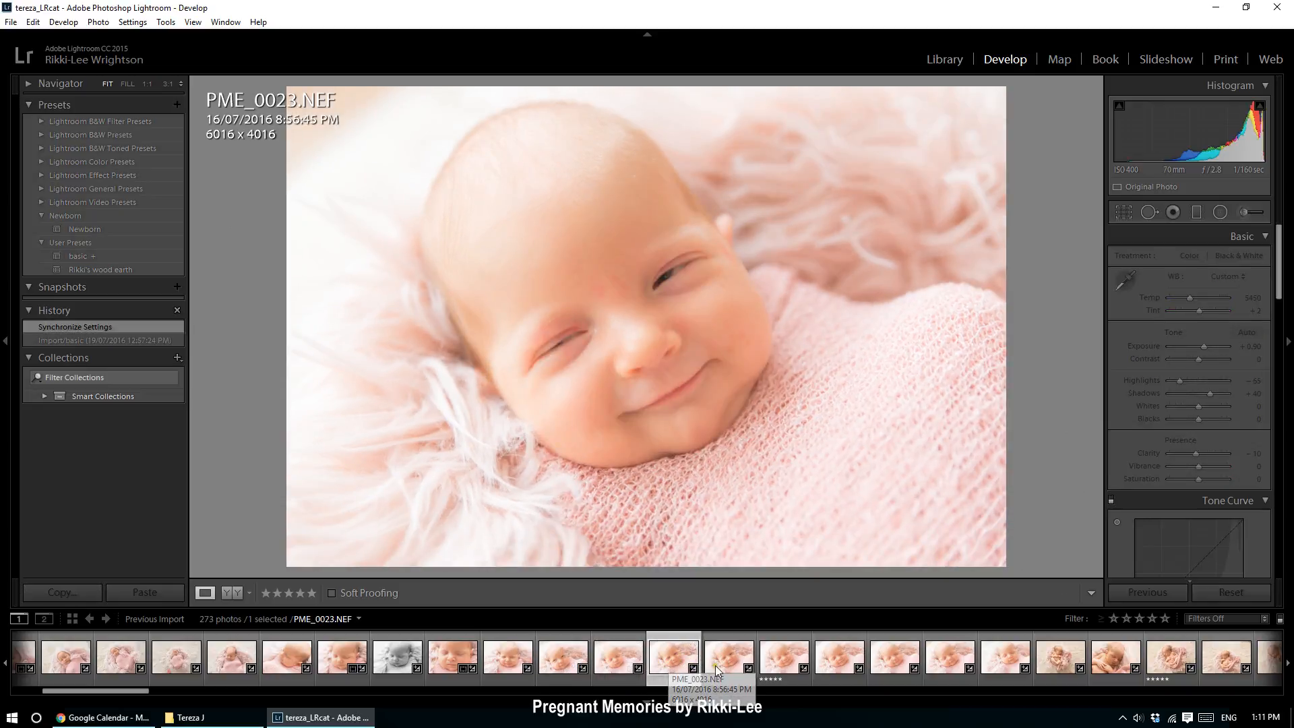
# - Convert PME_0024.NEF to black and white, set its contrast to +53 and fine-tune its exposure
pyautogui.click(729, 670)
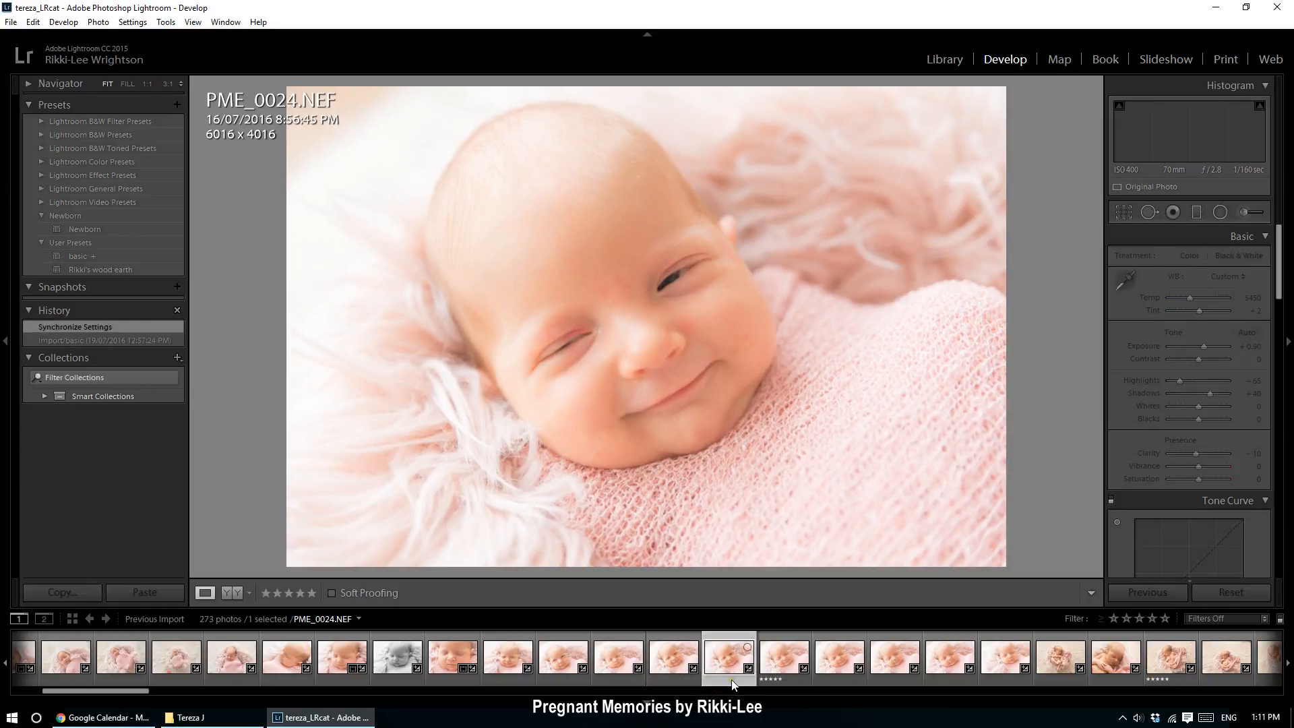
pyautogui.click(1234, 257)
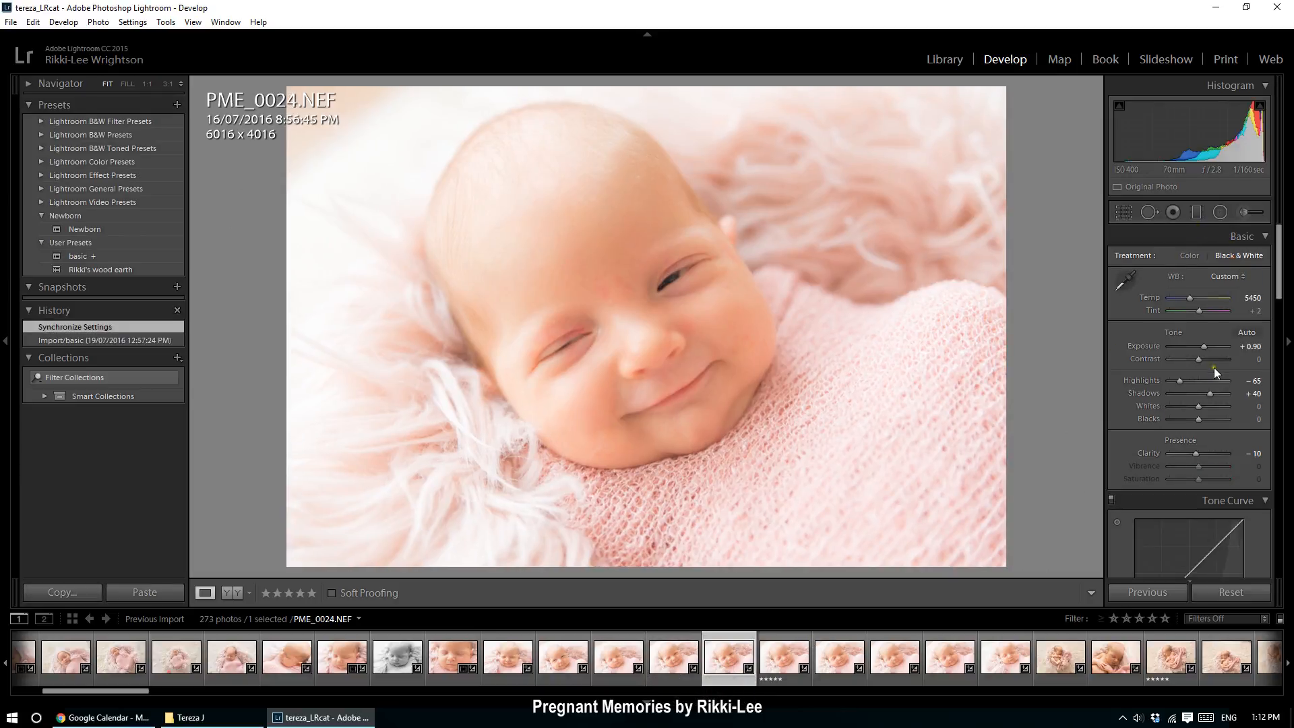
pyautogui.click(1214, 359)
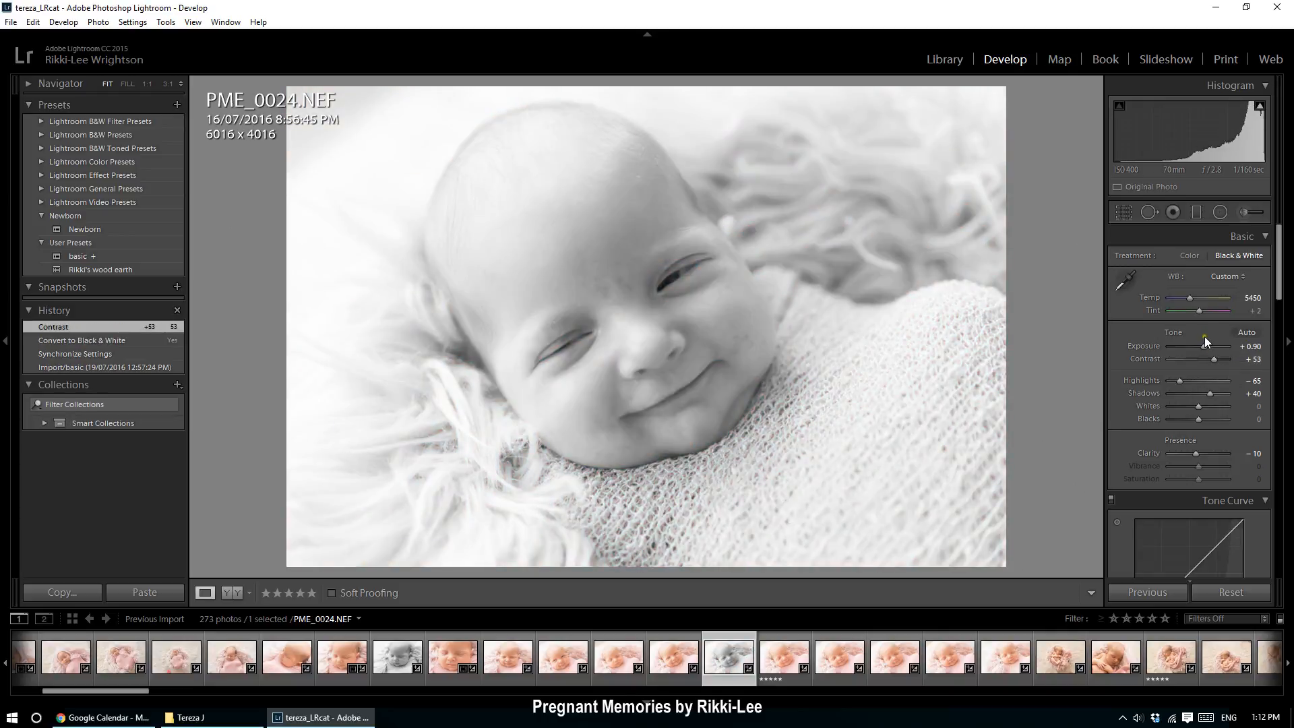
pyautogui.click(1203, 346)
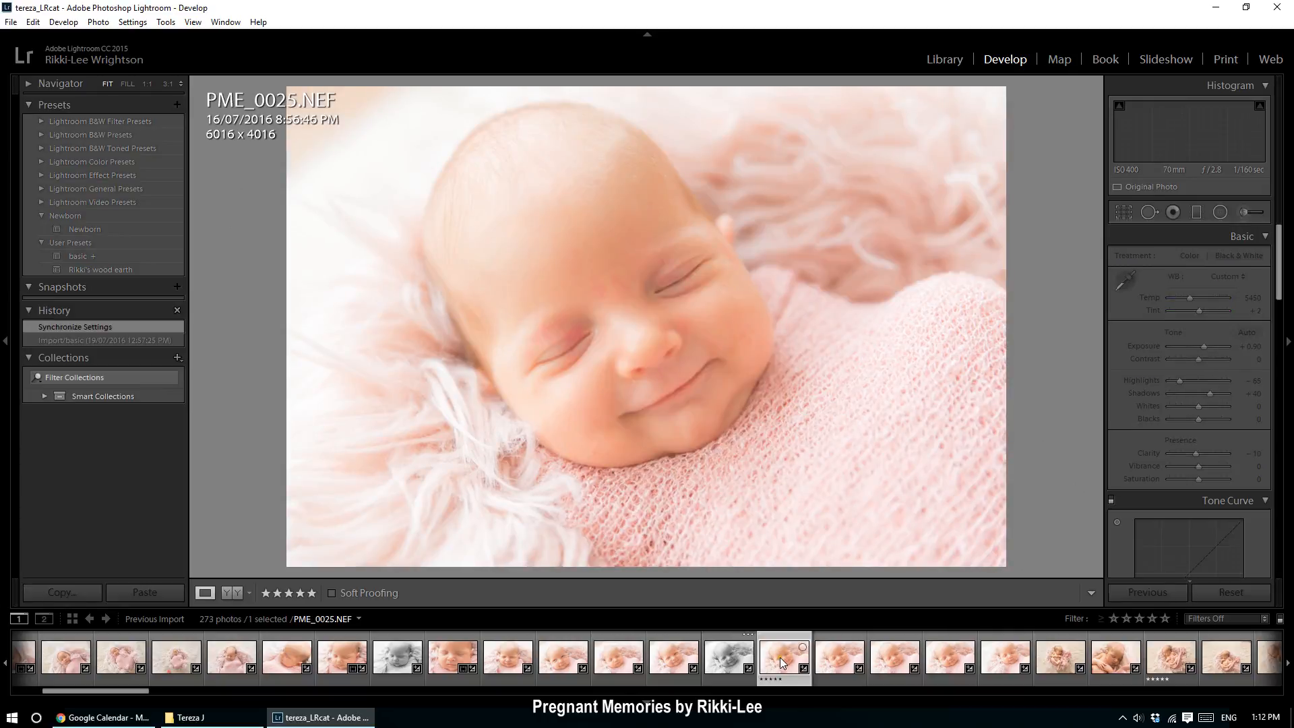
# - Rotate PME_0025.NEF by about 7.84 degrees, cropping it to about 5034 x 3360 pixels, and go on to PME_0026.NEF
pyautogui.click(1122, 212)
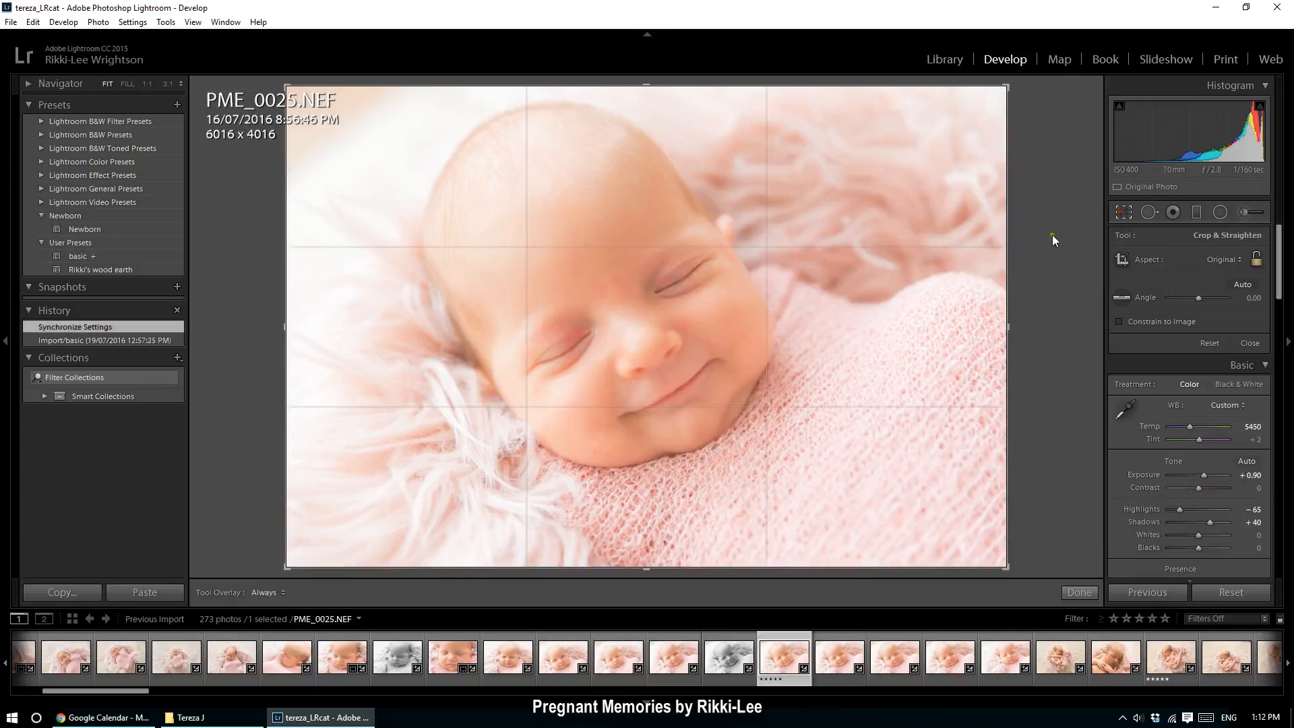
pyautogui.moveTo(1053, 217); pyautogui.dragTo(1064, 258)
pyautogui.press('Return')
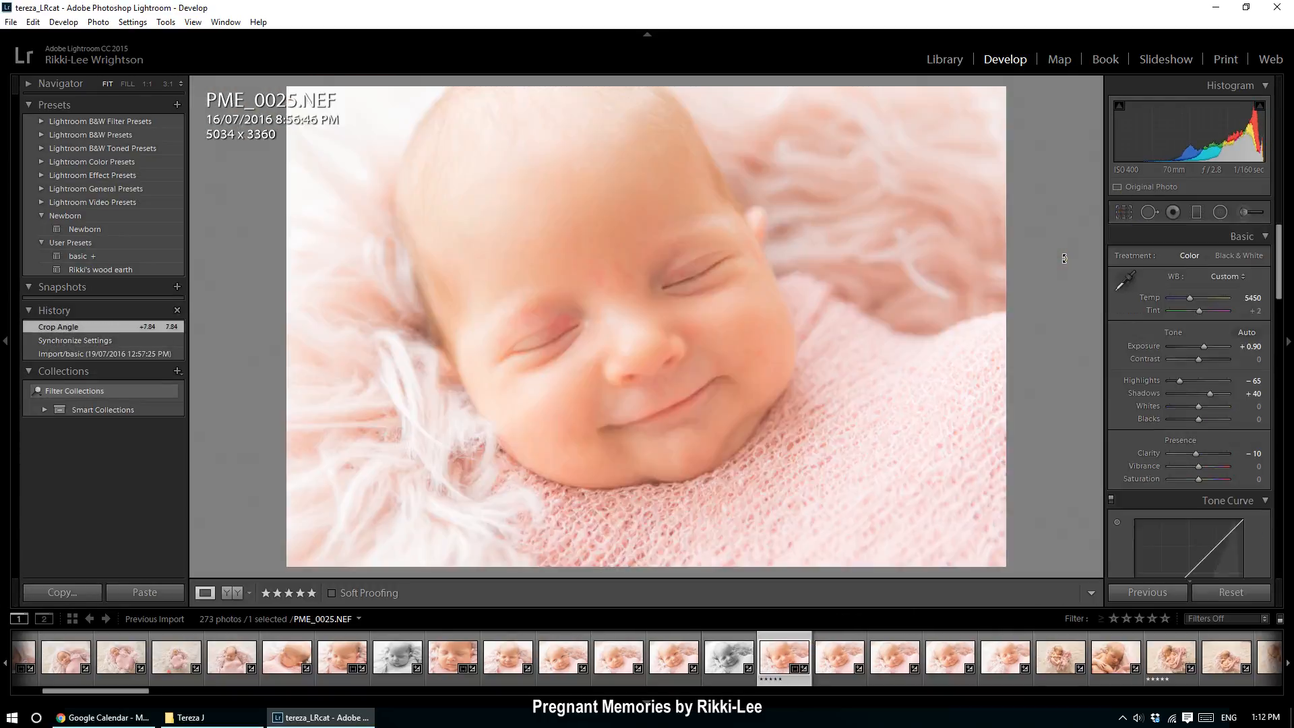
pyautogui.click(853, 650)
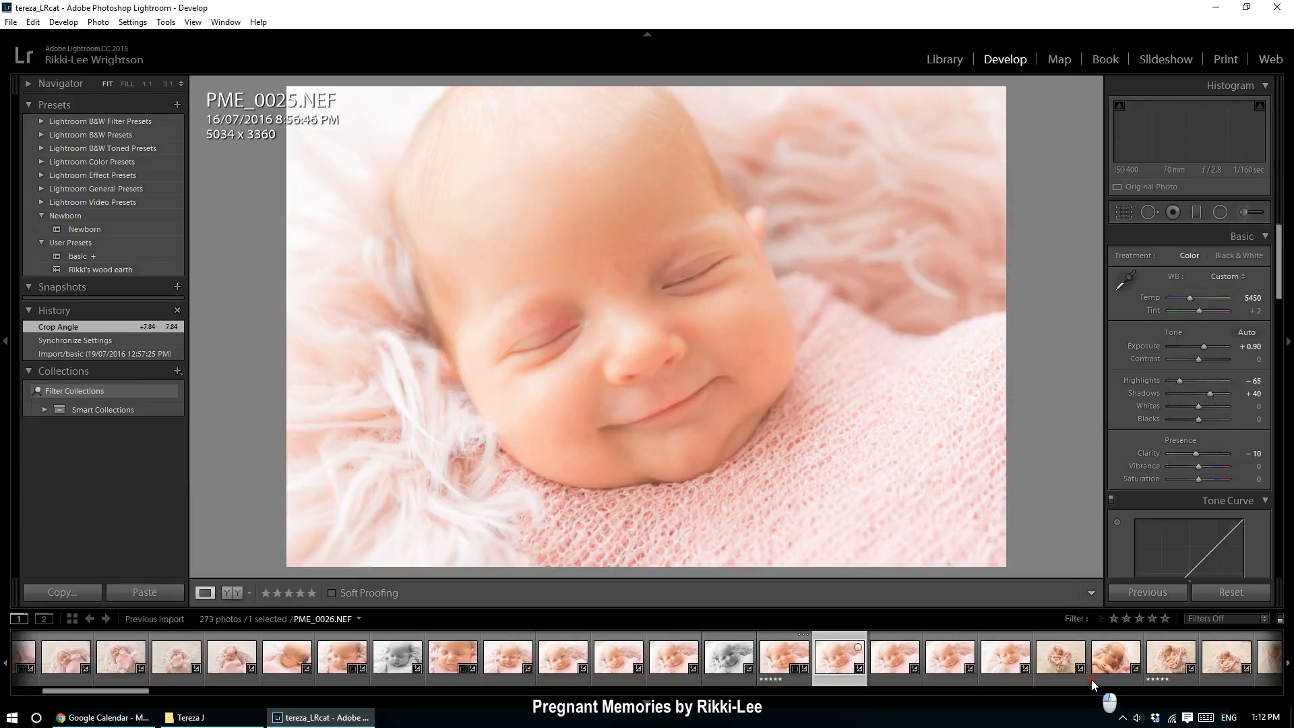
# - Rotate PME_0026.NEF until the baby's face is upright and crop it tightly to about 3329 x 2222 pixels
pyautogui.click(1122, 215)
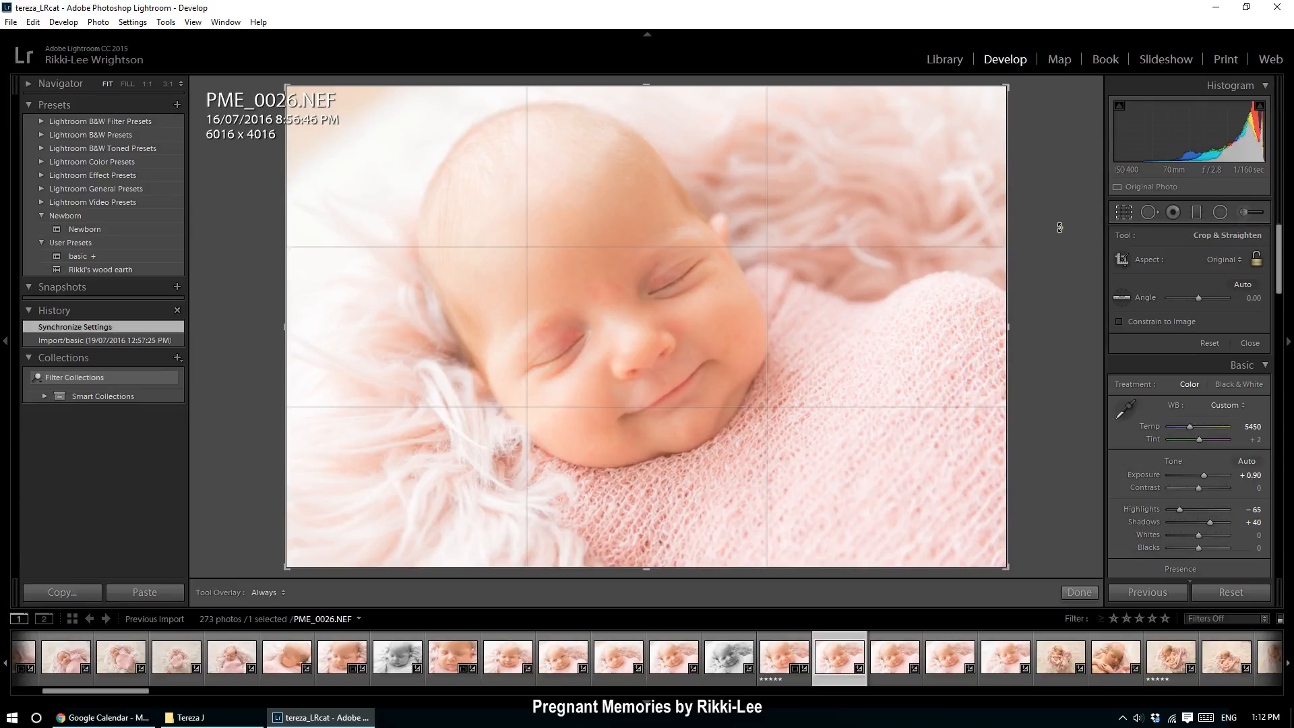
pyautogui.moveTo(1070, 245); pyautogui.dragTo(1071, 452)
pyautogui.moveTo(861, 470); pyautogui.dragTo(797, 399)
pyautogui.press('Return')
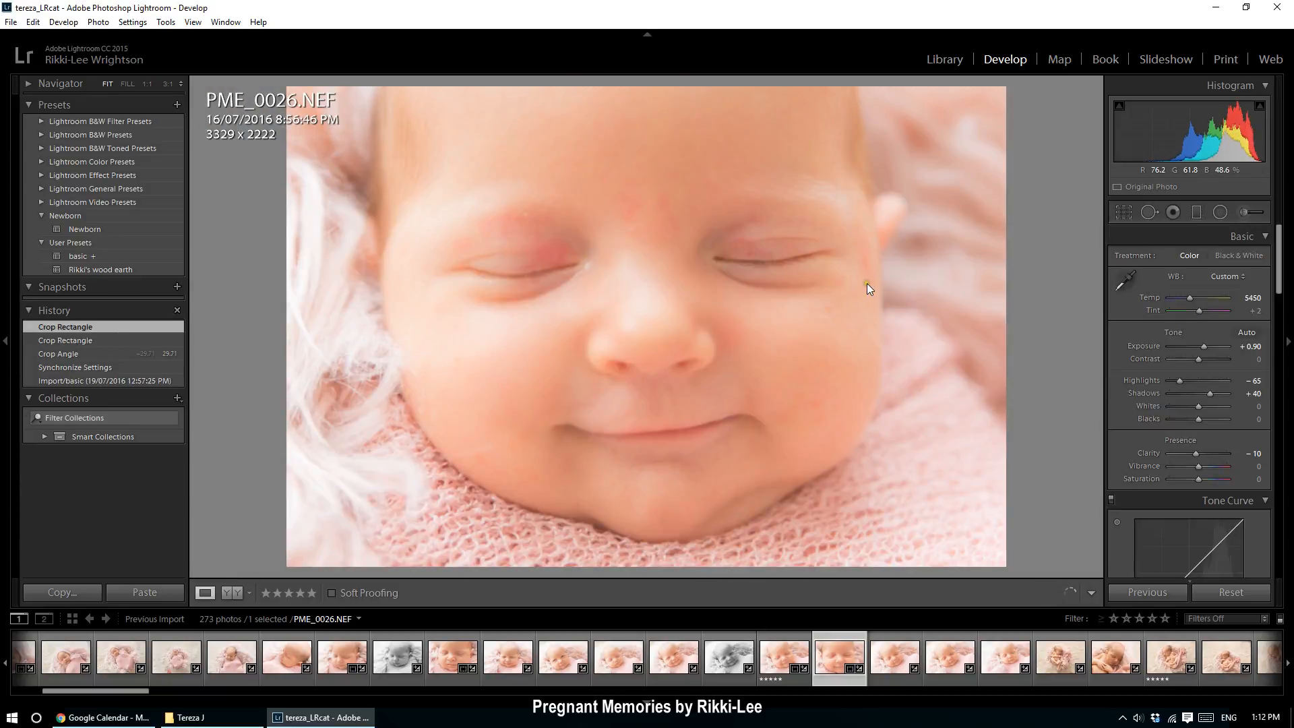
# - Set the exposure of PME_0027.NEF to +0.80 and rotate it by about -11.90 degrees, cropping it to about 4673 x 3119 pixels
pyautogui.click(896, 663)
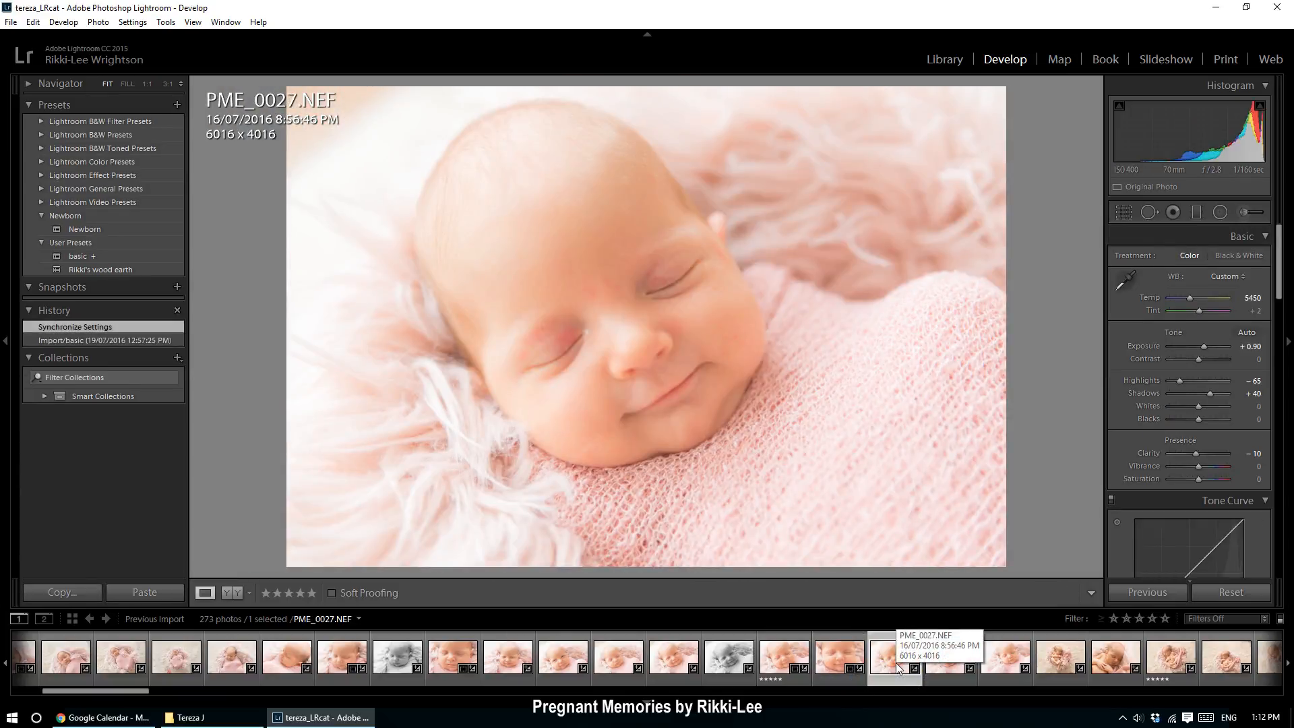
pyautogui.click(1201, 346)
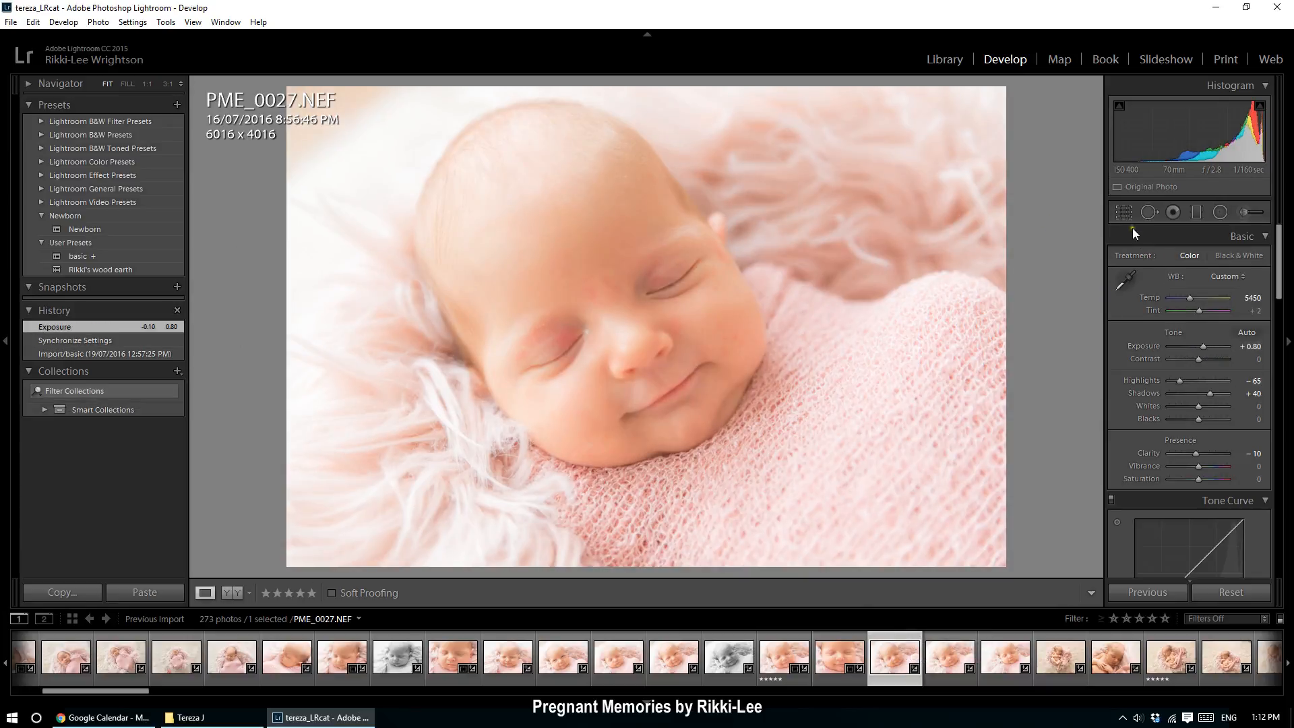
pyautogui.click(1124, 211)
pyautogui.moveTo(1095, 370); pyautogui.dragTo(1100, 289)
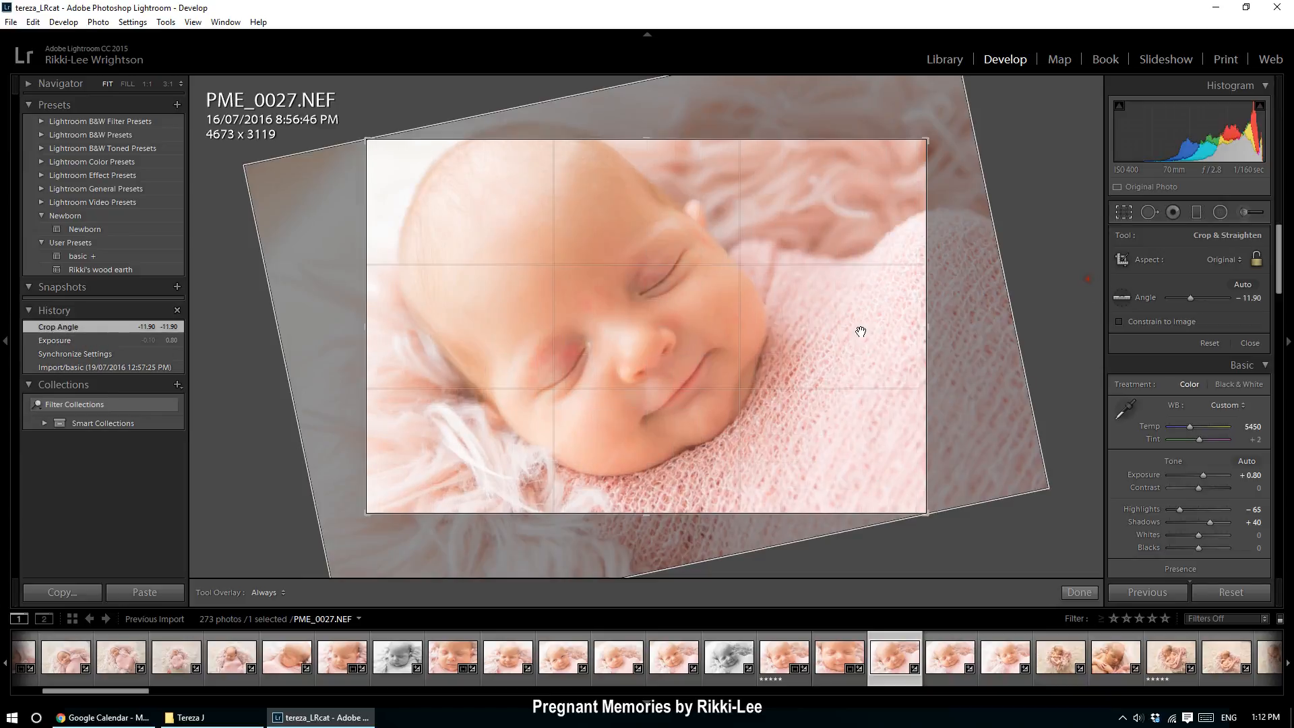
pyautogui.press('Return')
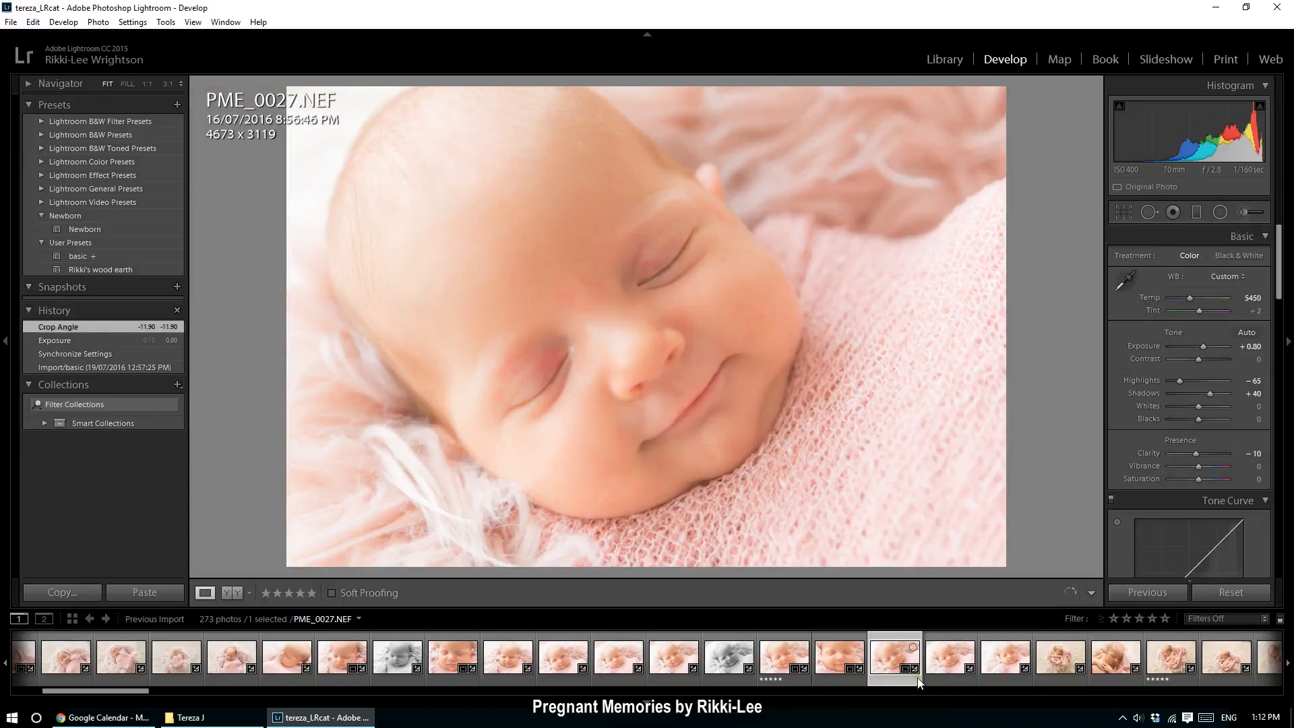
# - Lower the exposure of PME_0028.NEF slightly and set the exposure of PME_0029.NEF to +0.60
pyautogui.click(952, 665)
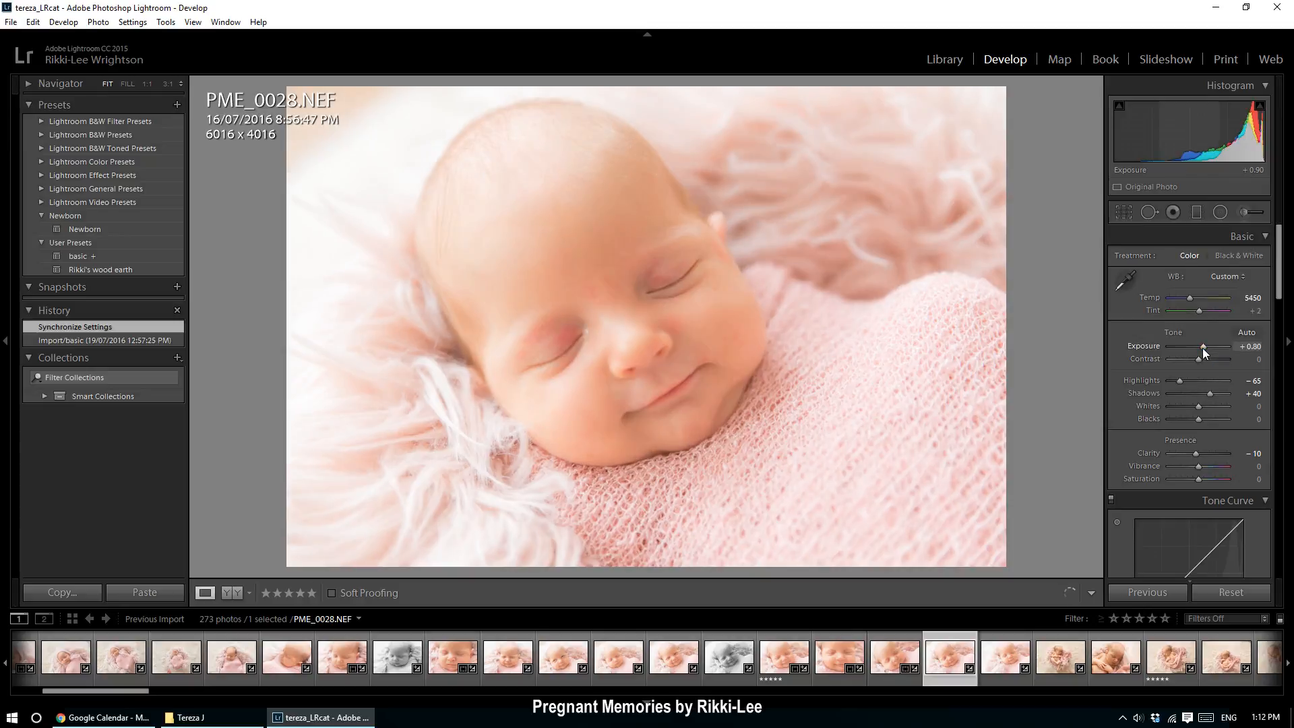
pyautogui.moveTo(1201, 348); pyautogui.dragTo(1201, 347)
pyautogui.click(1004, 666)
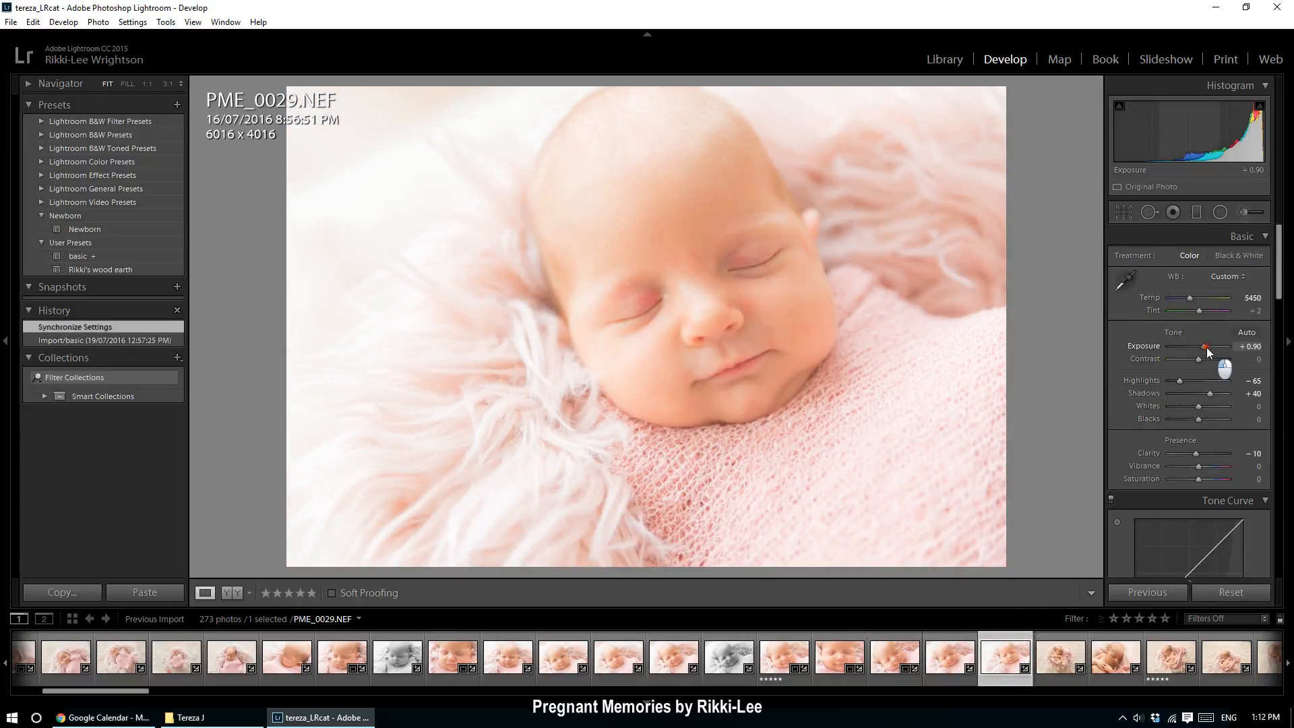
pyautogui.moveTo(1208, 347); pyautogui.dragTo(1206, 346)
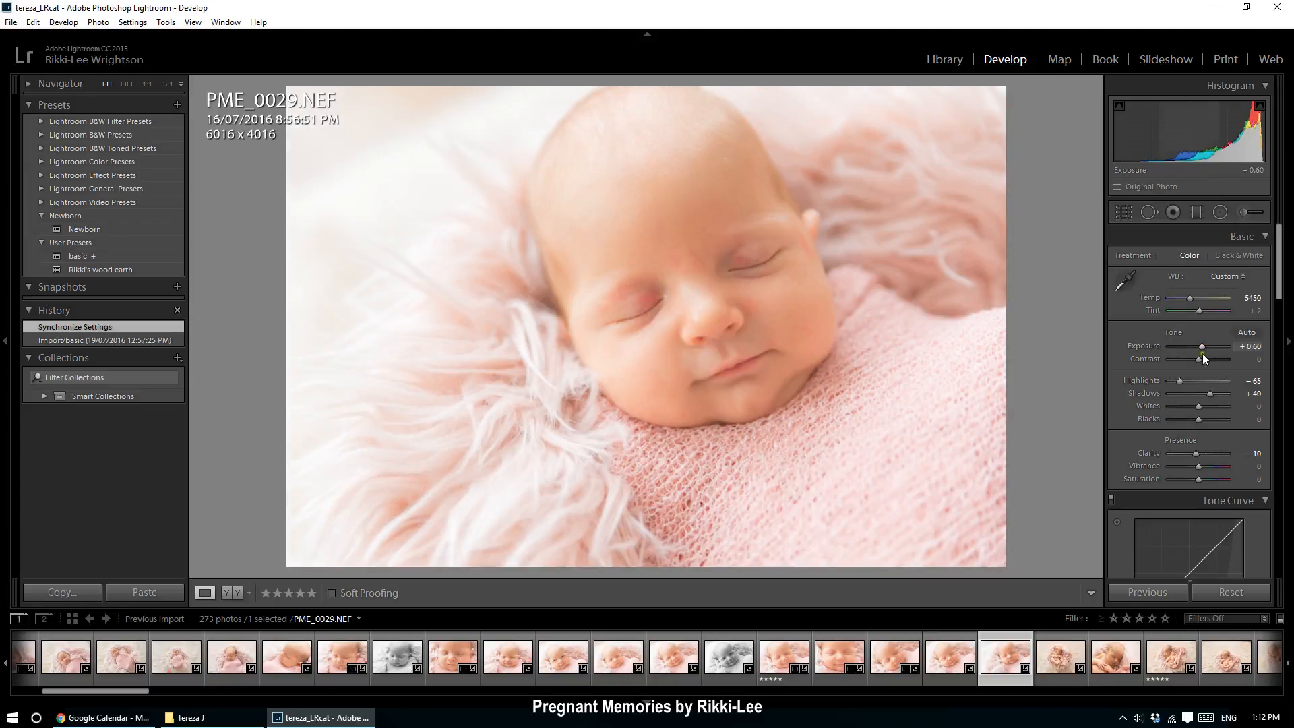
pyautogui.click(1053, 662)
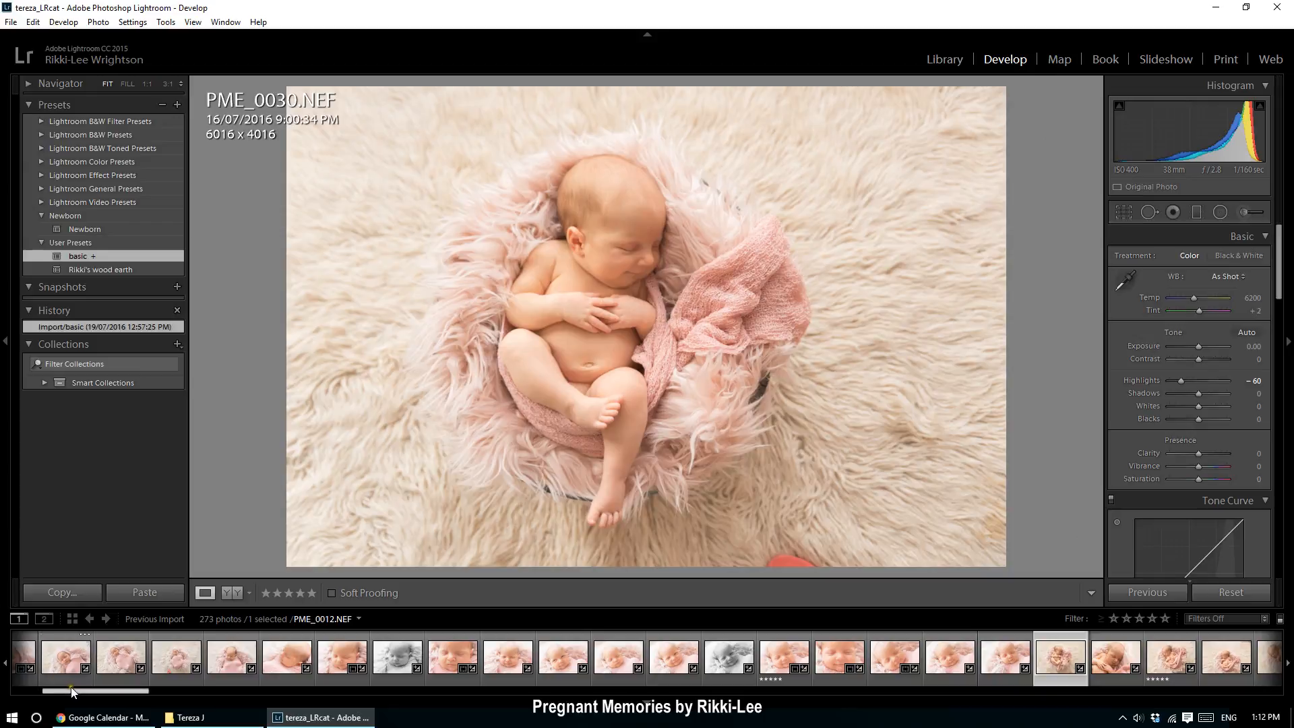
pyautogui.moveTo(76, 691); pyautogui.dragTo(33, 683)
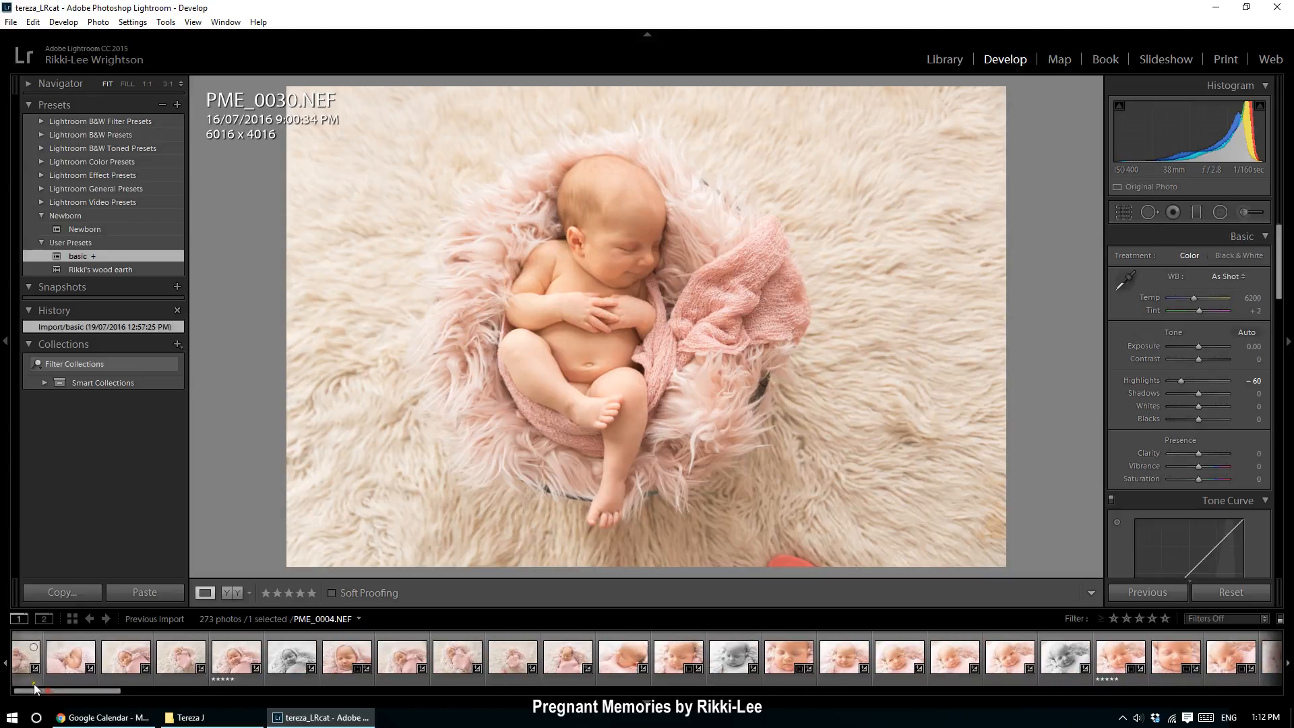
pyautogui.keyDown('shift'); pyautogui.click(27, 667); pyautogui.keyUp('shift')
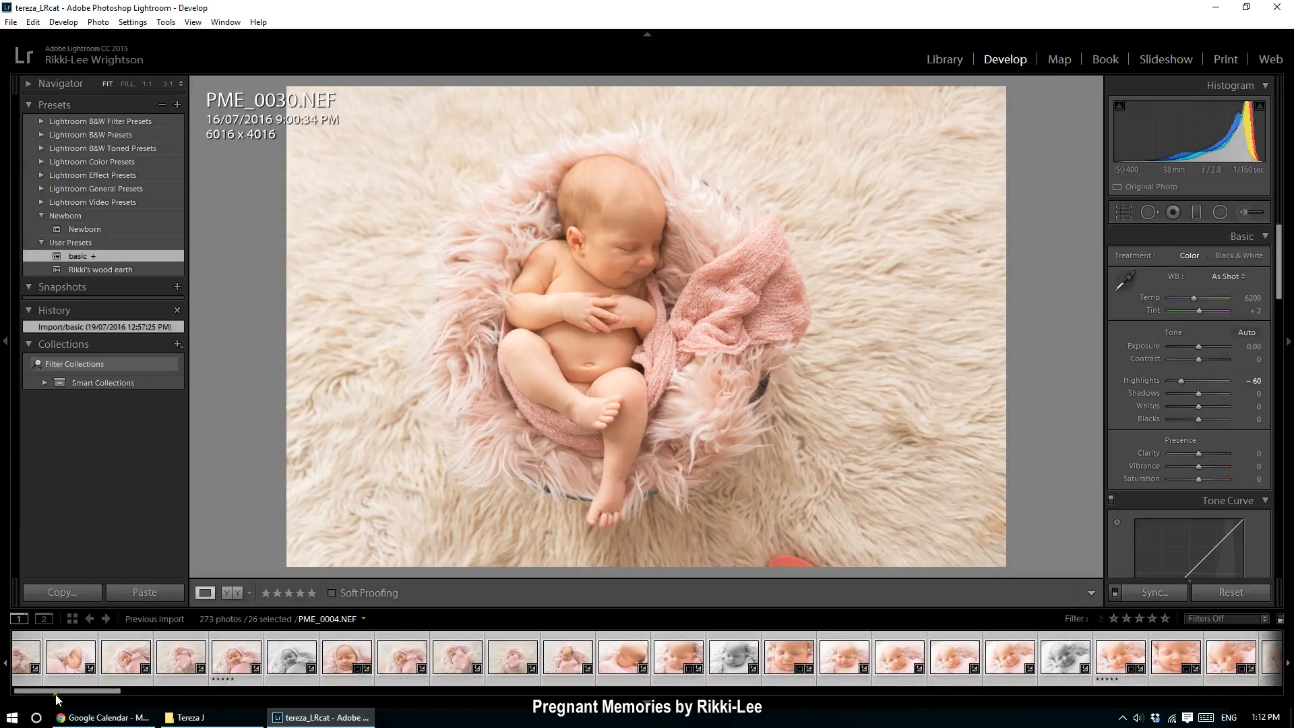
pyautogui.moveTo(65, 693); pyautogui.dragTo(153, 692)
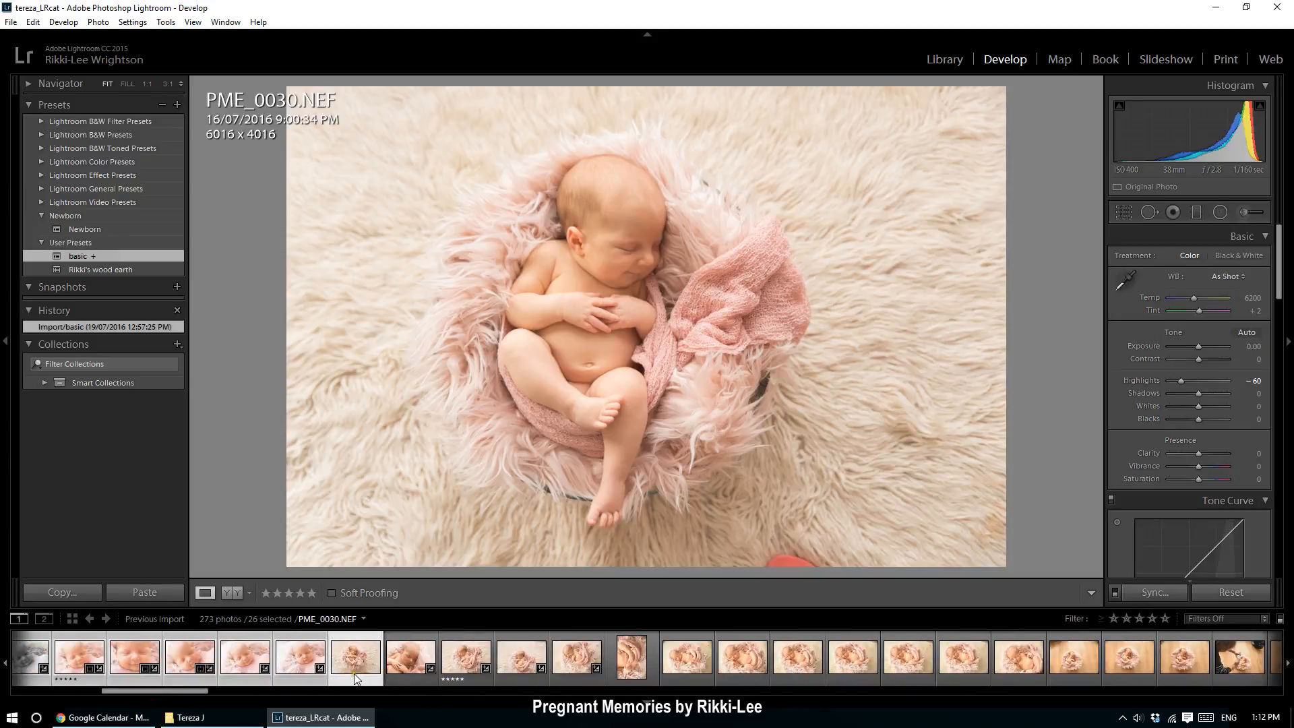
pyautogui.click(343, 663)
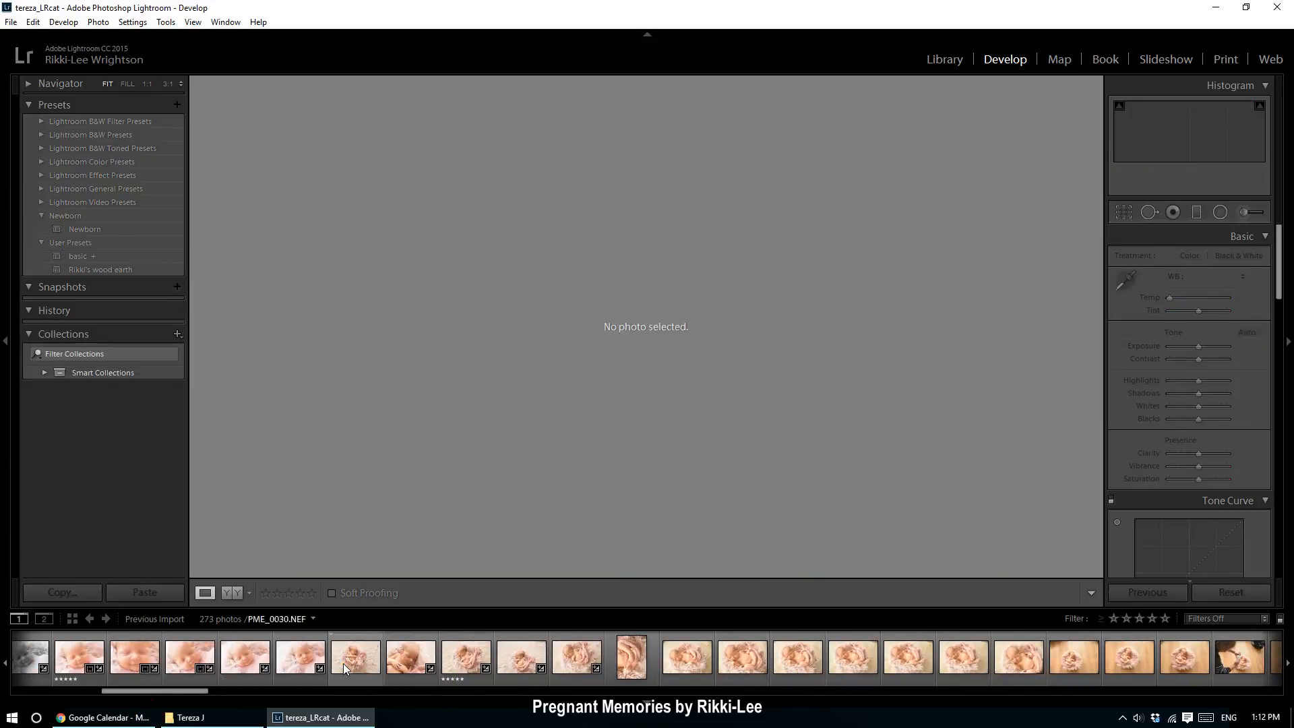
# - Paste the copied develop settings onto PME_0031.NEF, then set its exposure to 0.00 and its shadows to +100
pyautogui.click(394, 673)
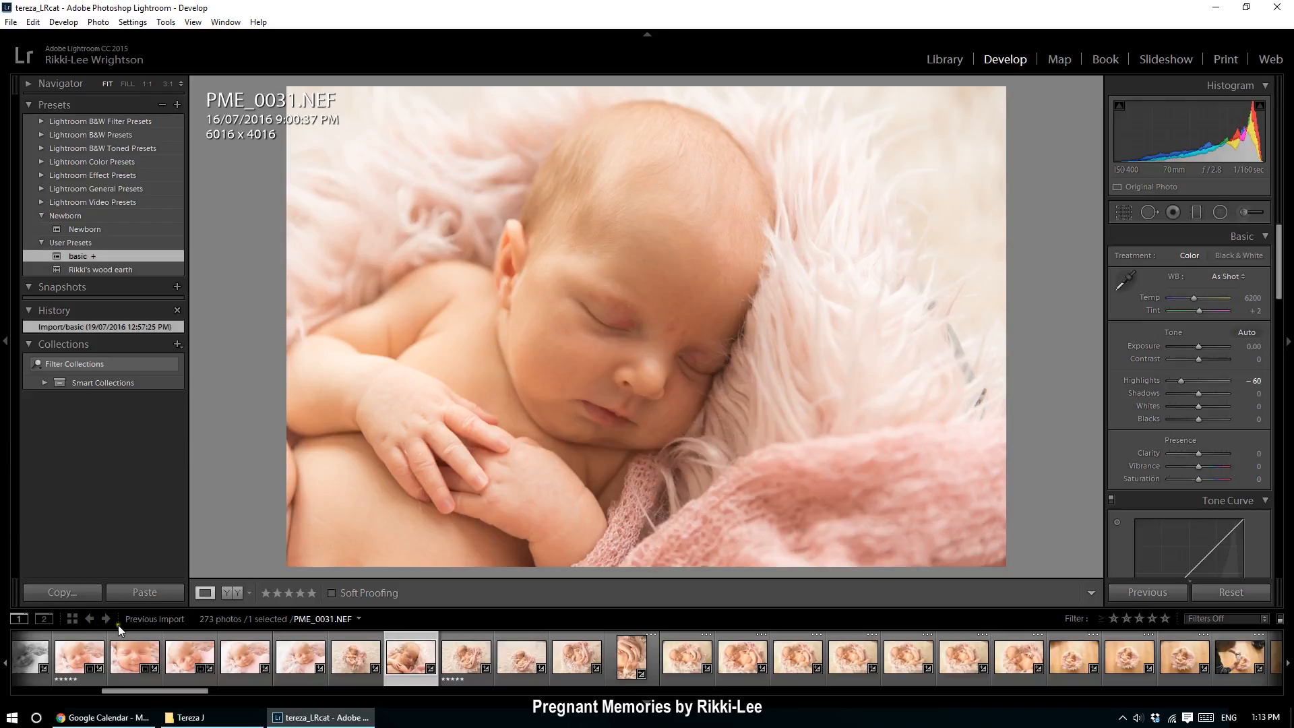
pyautogui.click(144, 597)
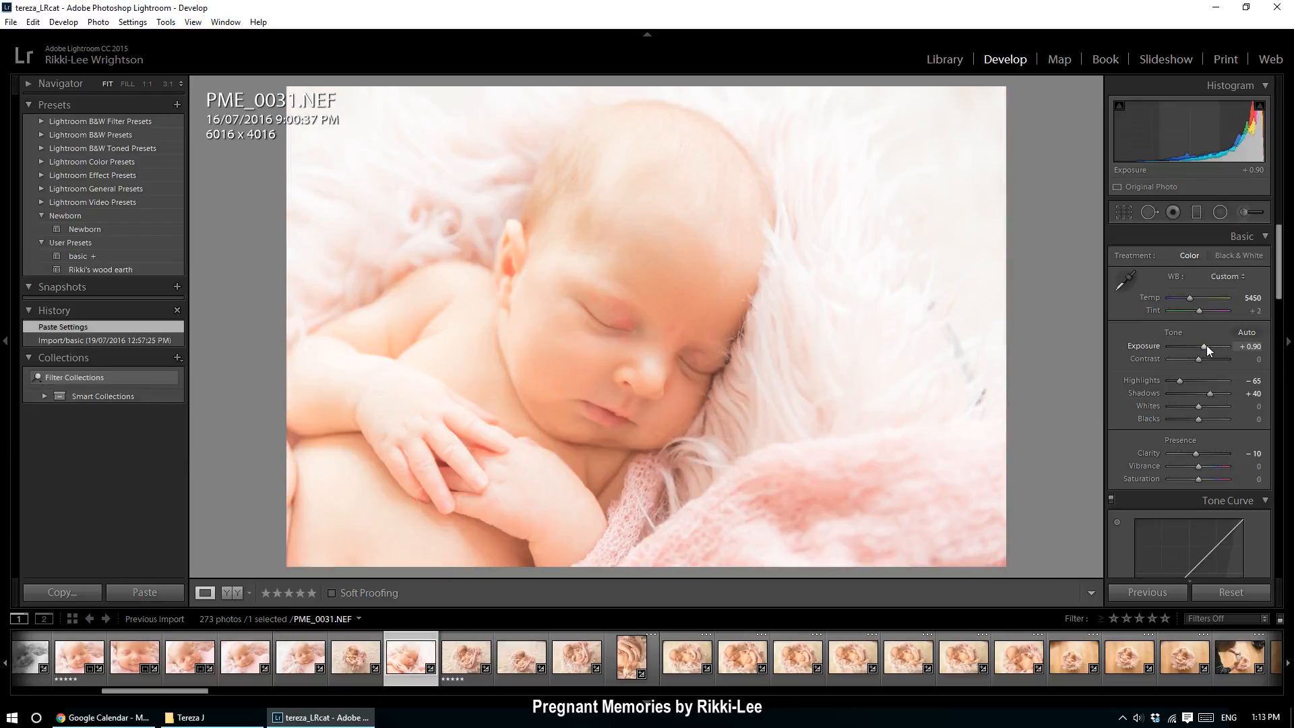
pyautogui.moveTo(1206, 349); pyautogui.dragTo(1204, 348)
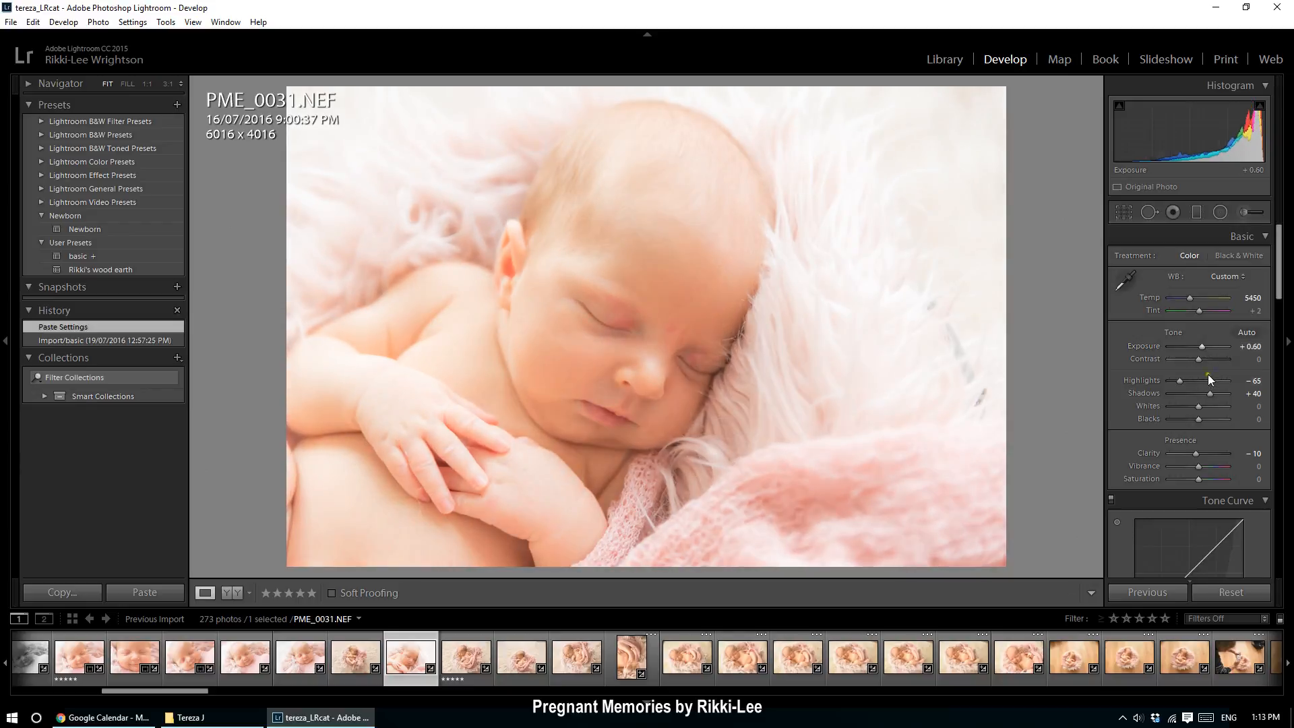
pyautogui.doubleClick(1209, 394)
pyautogui.doubleClick(1201, 347)
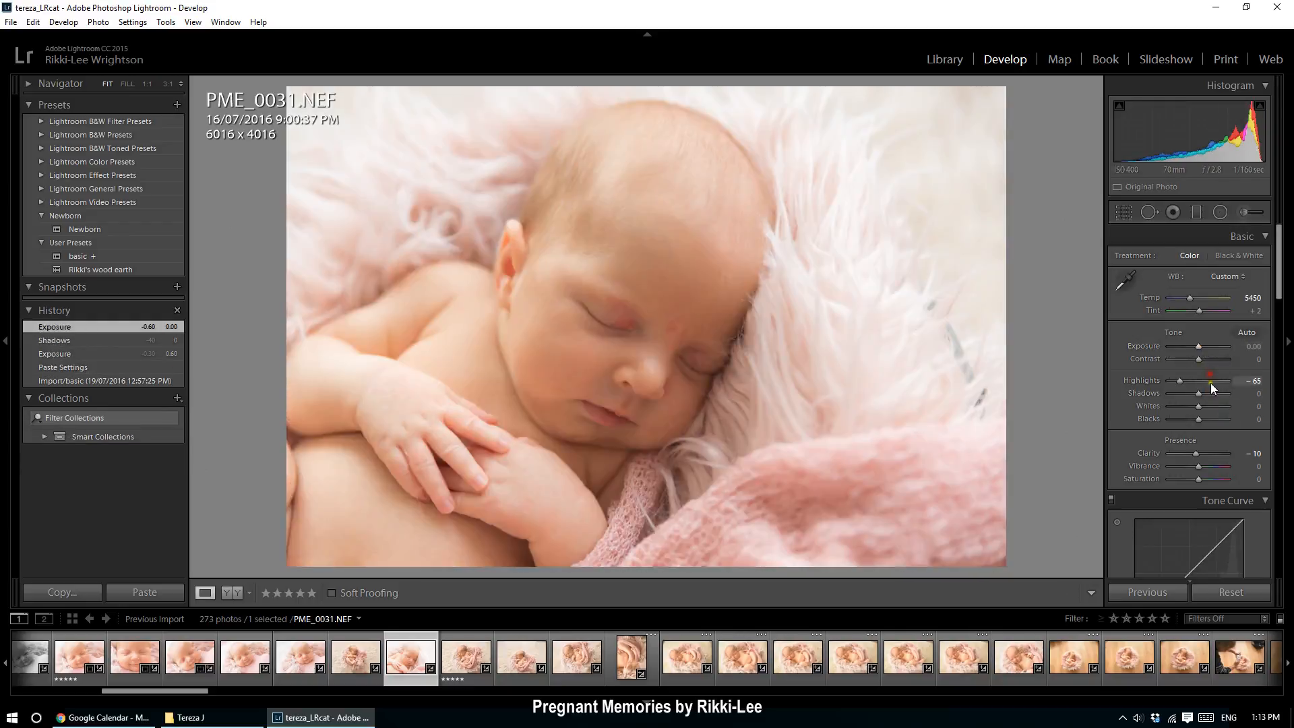
pyautogui.click(1223, 393)
pyautogui.moveTo(1226, 392); pyautogui.dragTo(1227, 389)
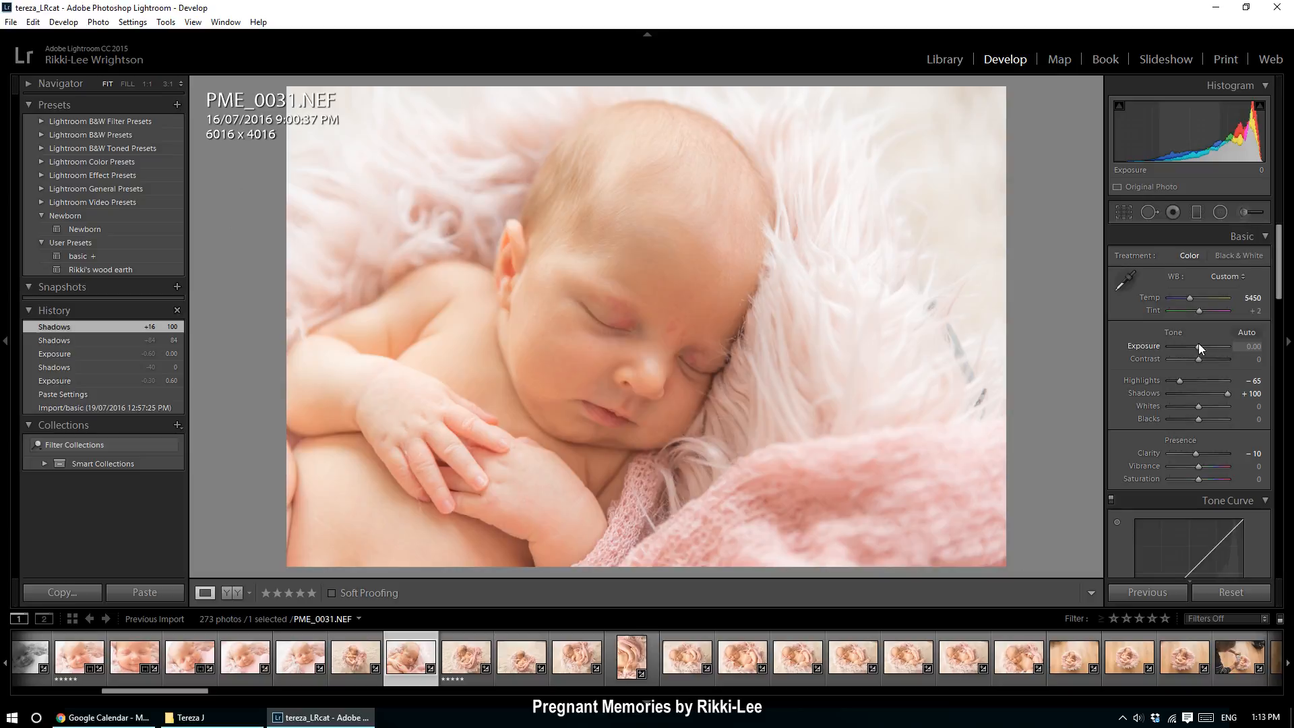
# - Copy the develop settings of PME_0031.NEF and paste them onto PME_0032.NEF and PME_0033.NEF
pyautogui.click(82, 592)
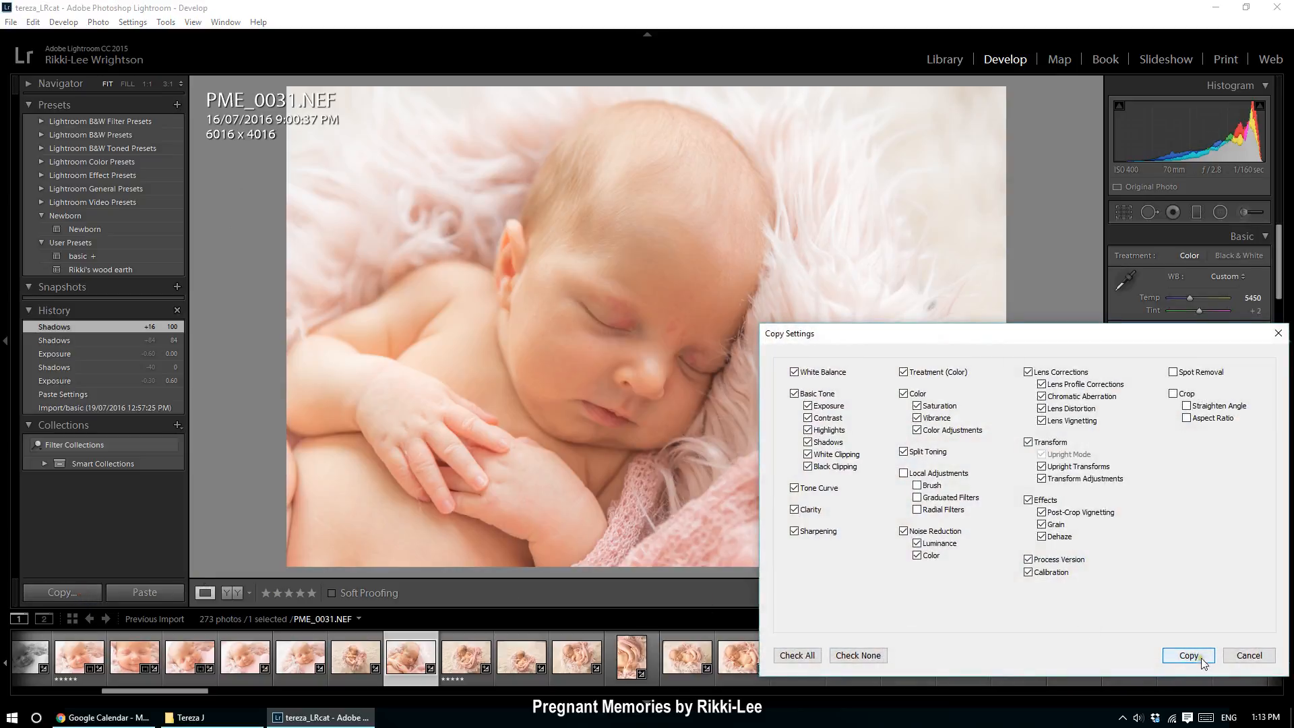
pyautogui.click(1200, 661)
pyautogui.click(465, 655)
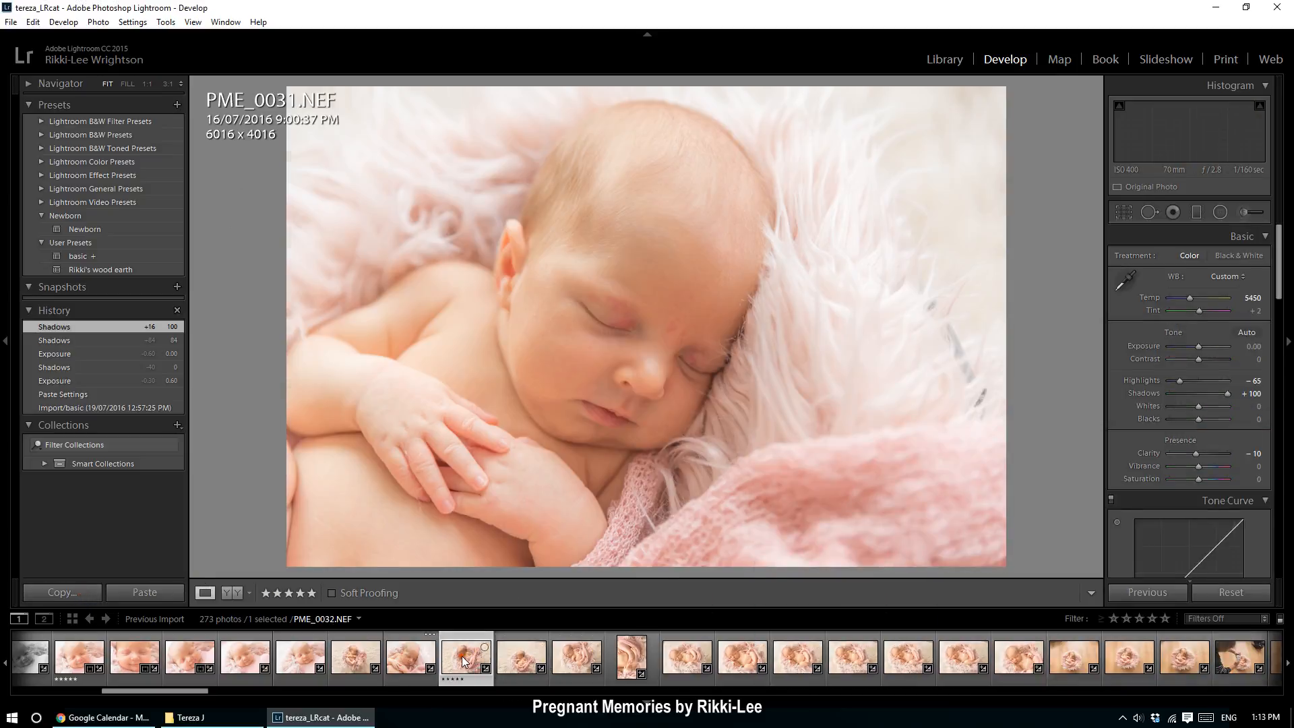
pyautogui.click(163, 596)
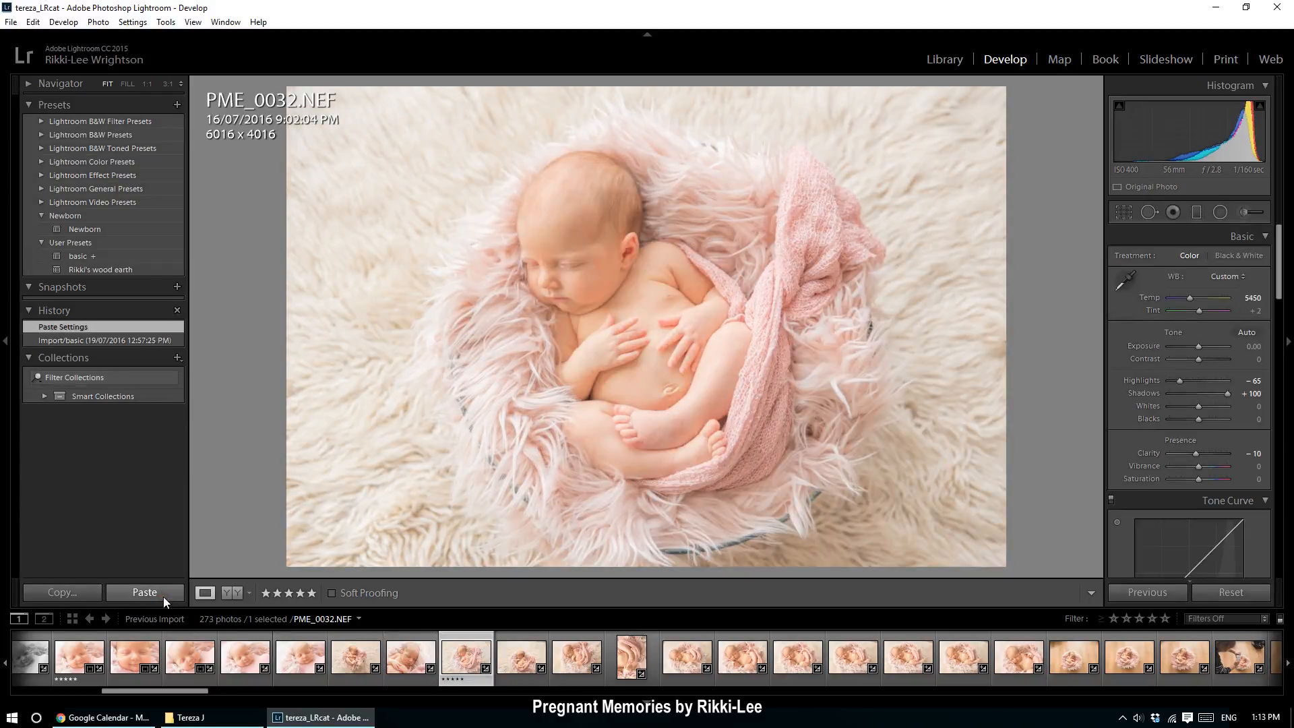
pyautogui.click(517, 674)
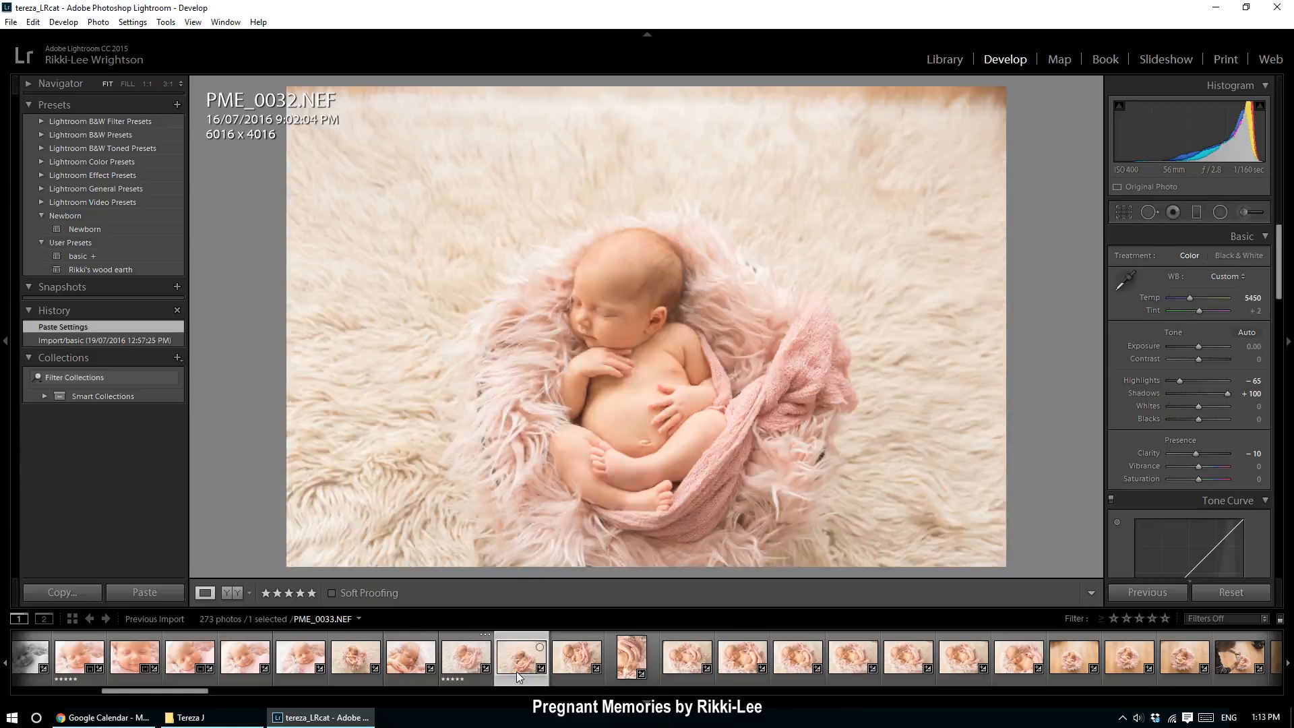
pyautogui.click(145, 595)
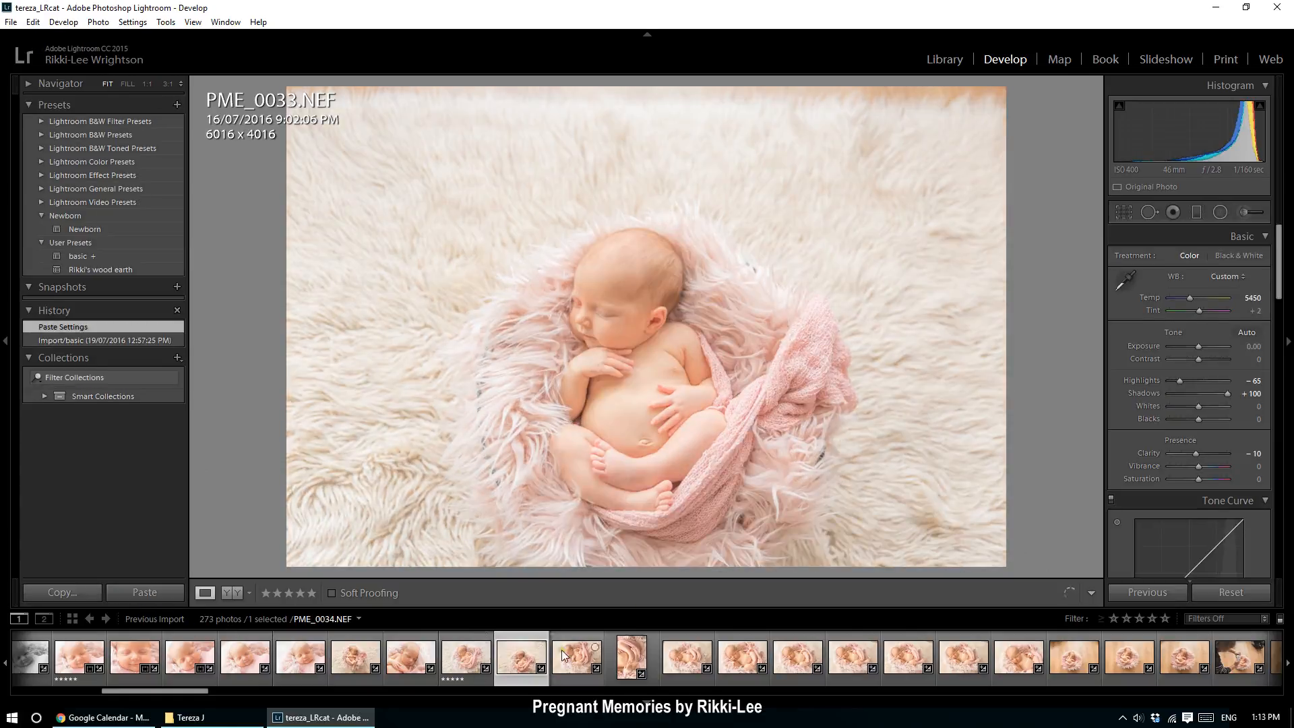
# - Straighten PME_0033.NEF by about 1.76 degrees and crop it around the baby to about 4649 x 3104 pixels
pyautogui.click(1123, 212)
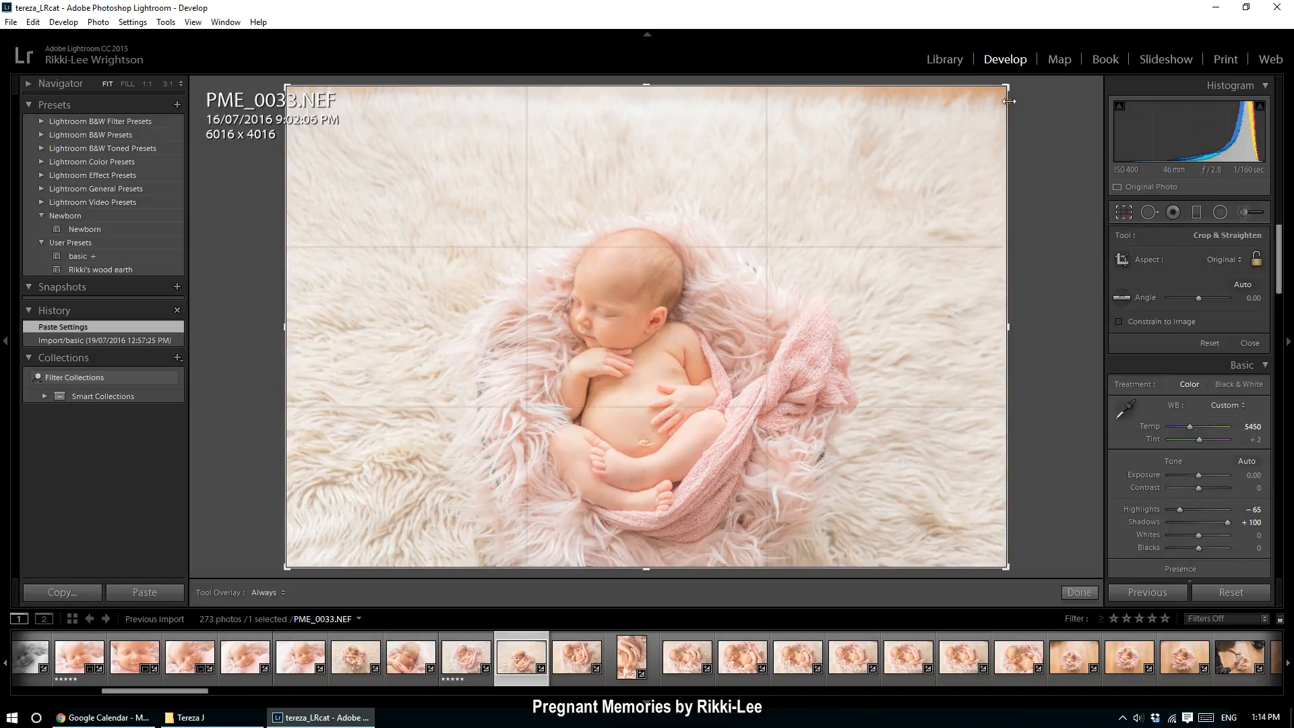
pyautogui.moveTo(1009, 103); pyautogui.dragTo(1040, 135)
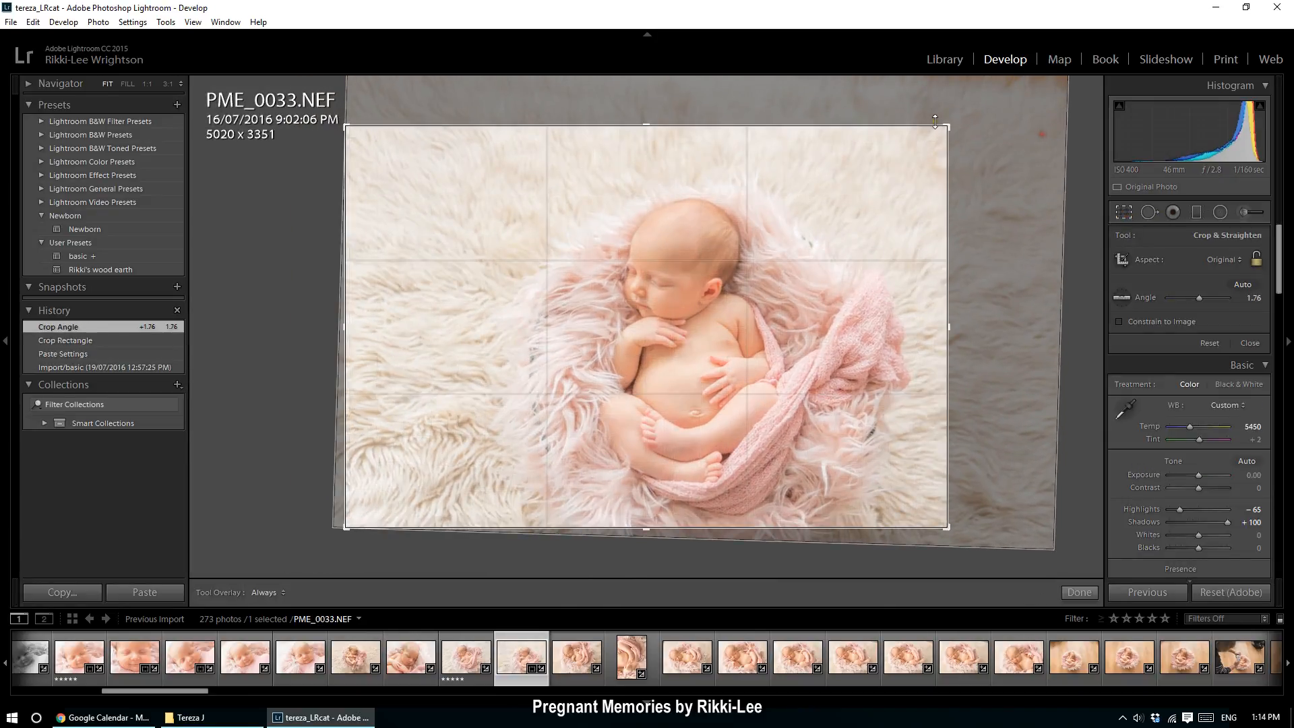
pyautogui.moveTo(946, 125); pyautogui.dragTo(932, 140)
pyautogui.moveTo(864, 194); pyautogui.dragTo(817, 196)
pyautogui.press('Return')
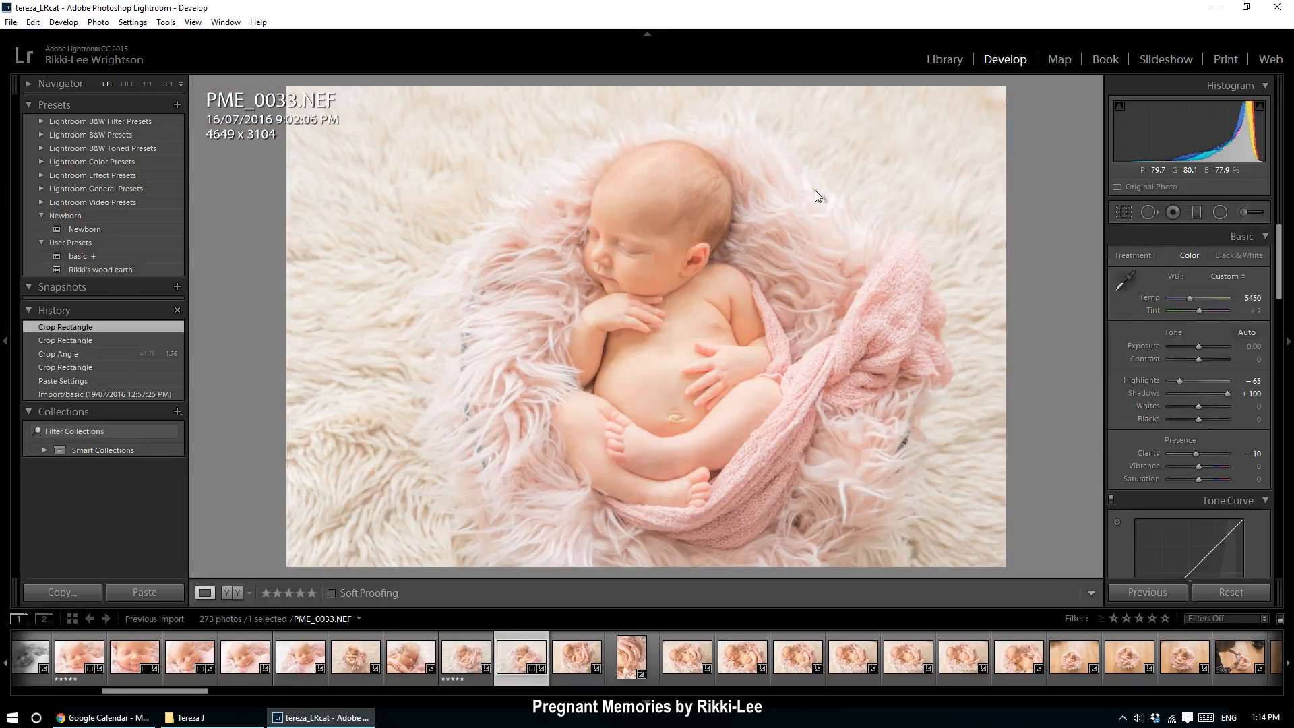
# - Copy the settings of PME_0033.NEF without the crop, paste them onto PME_0034.NEF and synchronize them to the eight photos after it
pyautogui.click(62, 592)
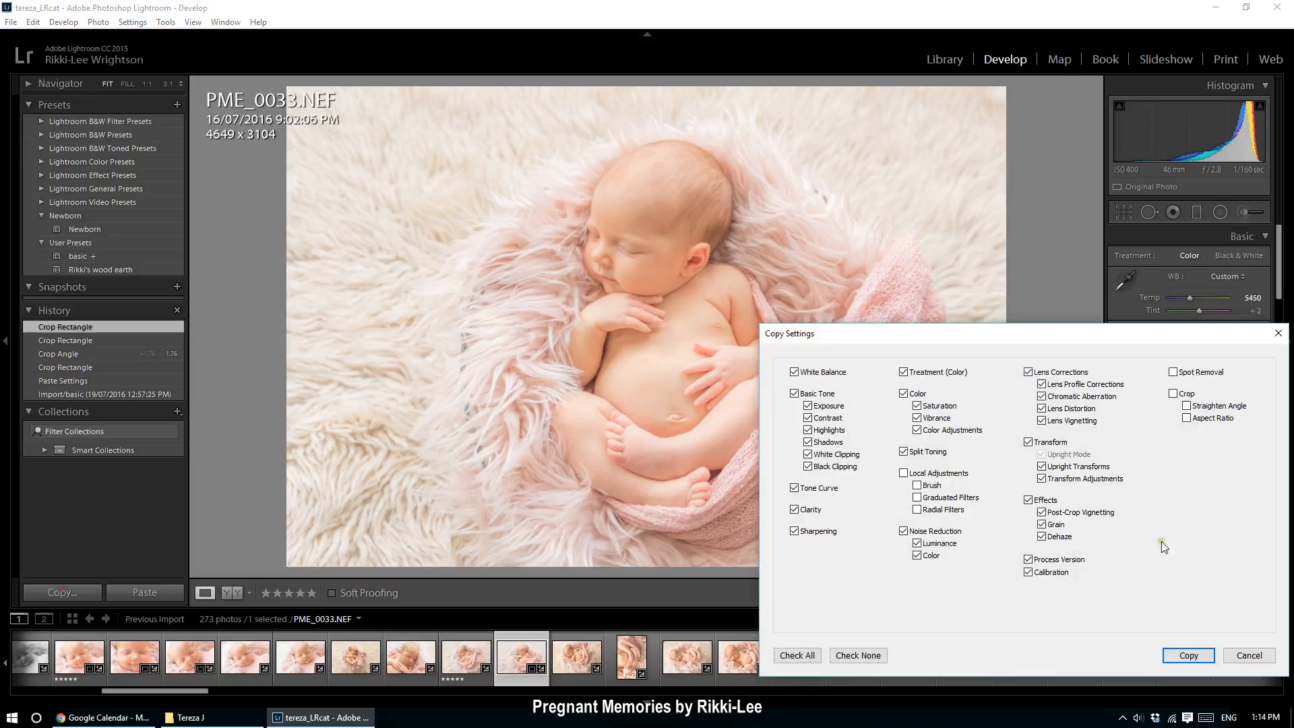
pyautogui.click(1184, 654)
pyautogui.click(576, 655)
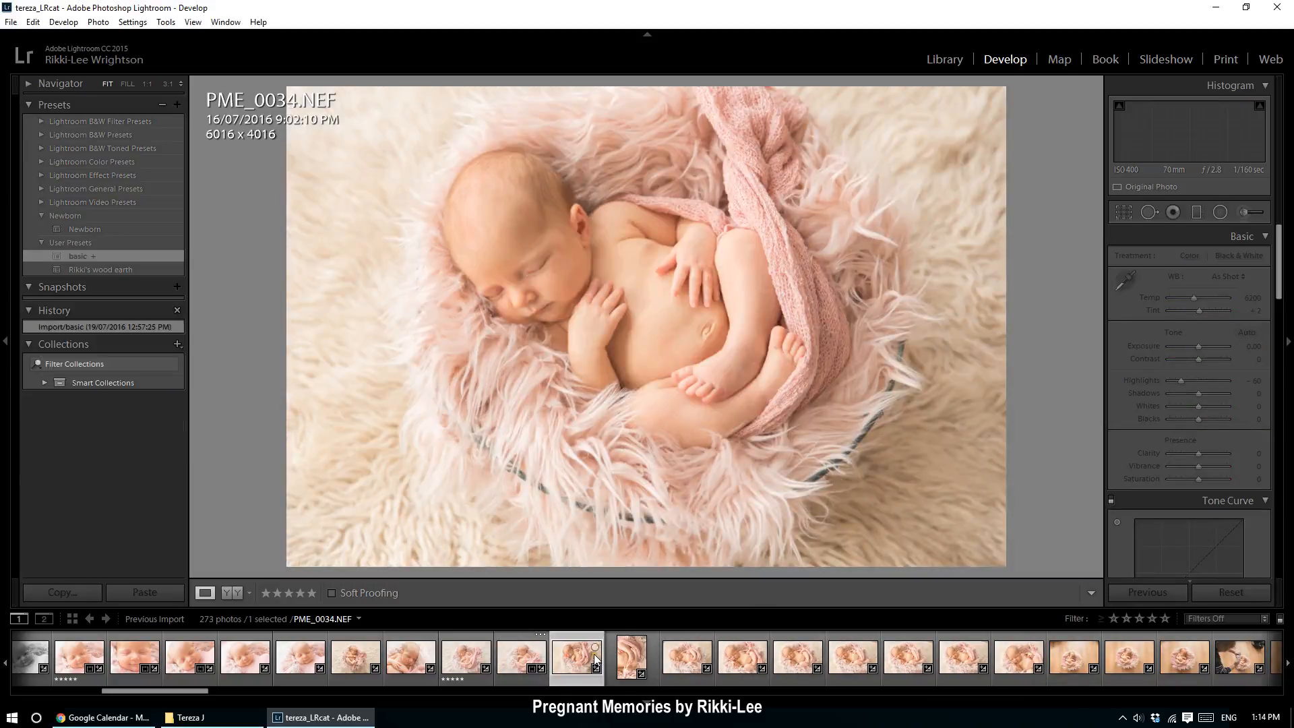
pyautogui.keyDown('shift'); pyautogui.click(1013, 671); pyautogui.keyUp('shift')
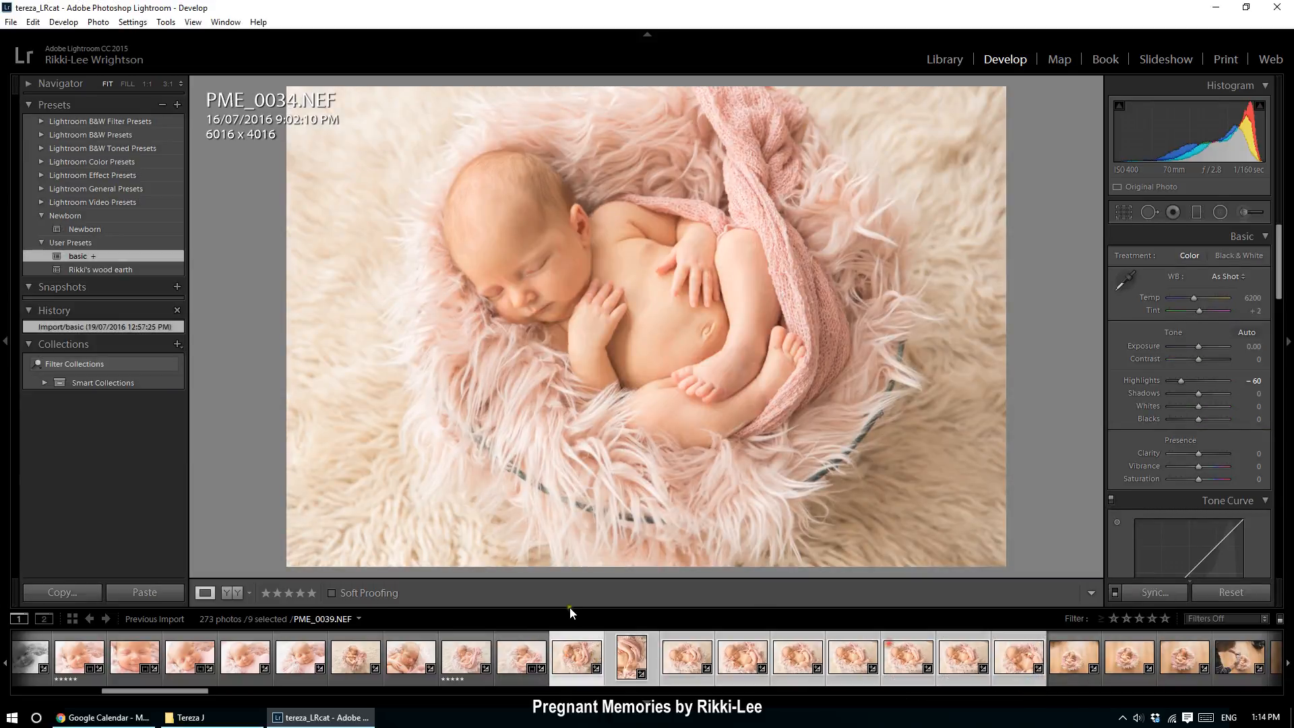
pyautogui.click(138, 594)
pyautogui.click(1139, 593)
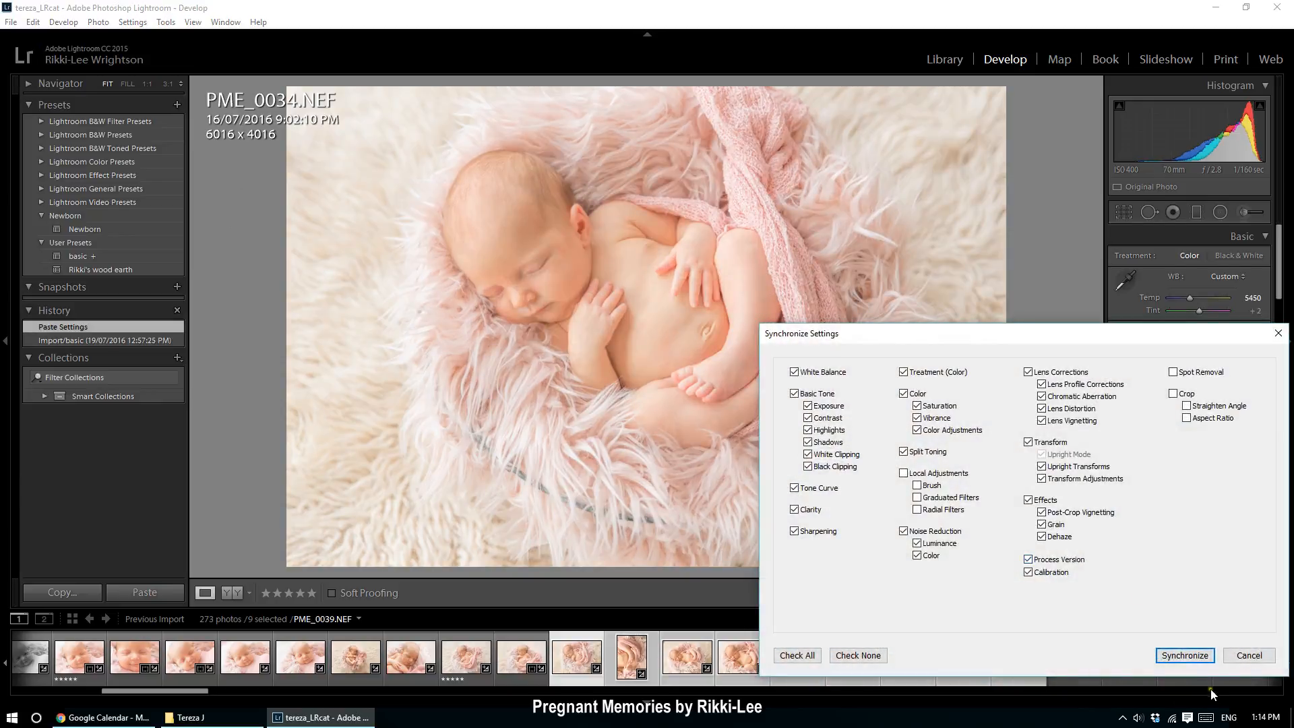
pyautogui.click(1198, 654)
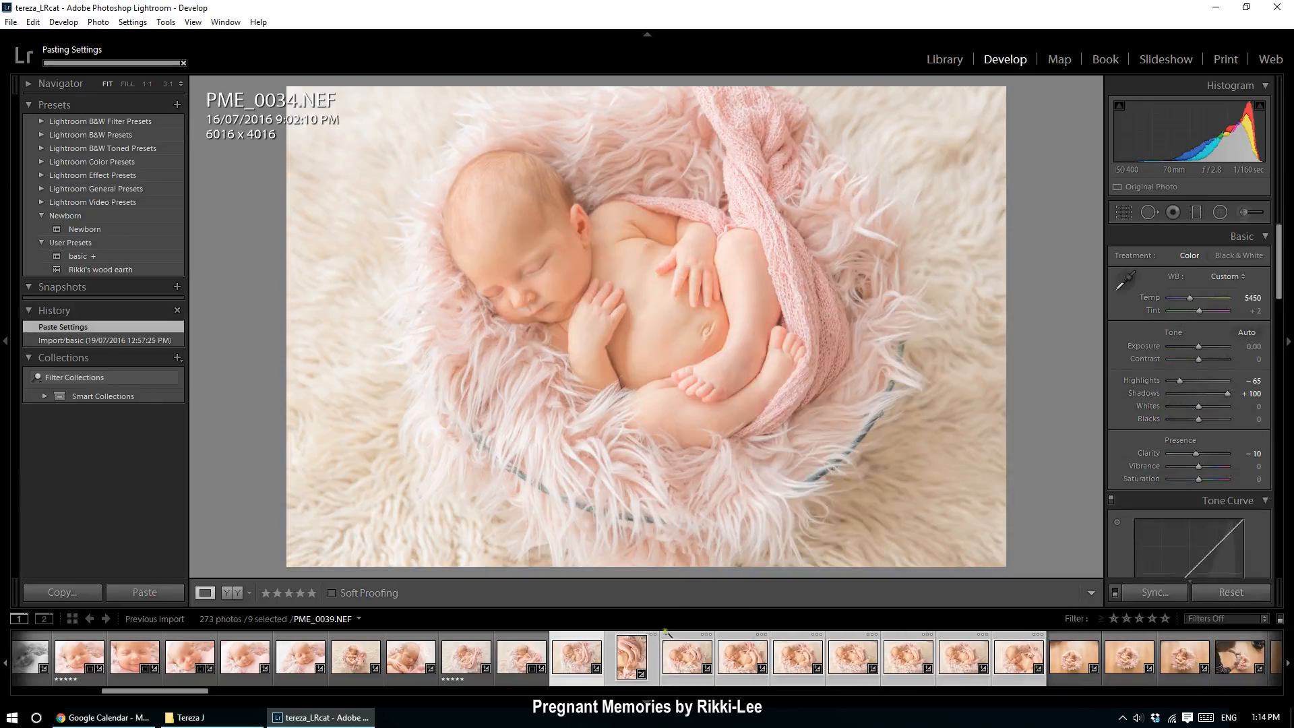
# - Turn PME_0034.NEF to portrait orientation, rotate it by about -17.12 degrees and crop it around the baby to about 2875 x 4307 pixels
pyautogui.click(570, 667)
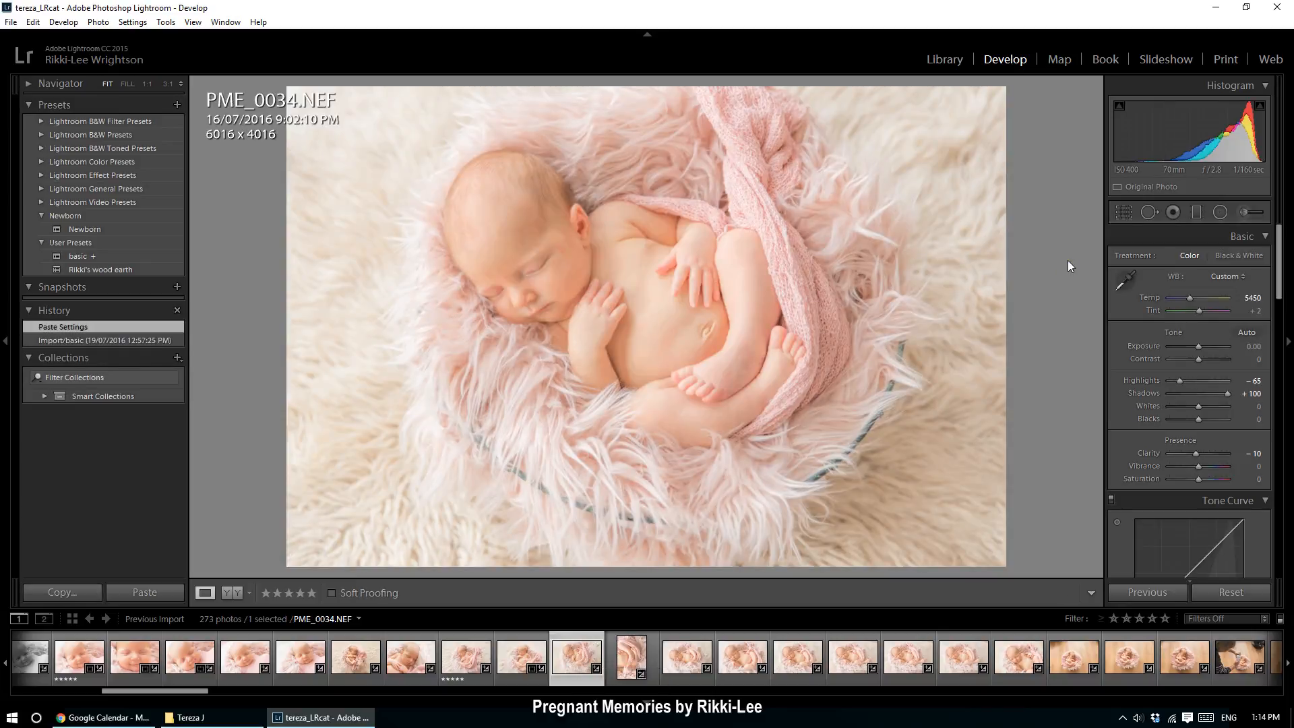
pyautogui.hotkey('ctrl', ']')
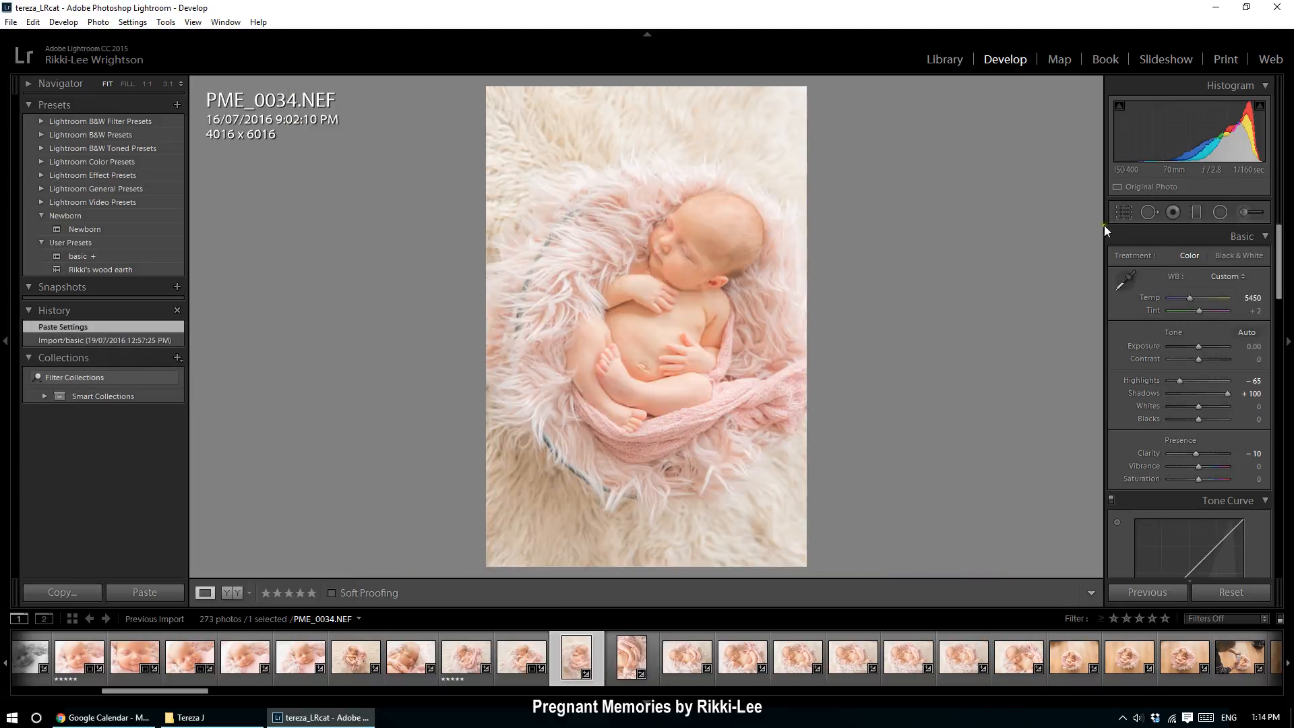
pyautogui.click(1137, 212)
pyautogui.moveTo(1048, 286); pyautogui.dragTo(1013, 220)
pyautogui.moveTo(671, 288); pyautogui.dragTo(676, 302)
pyautogui.doubleClick(676, 303)
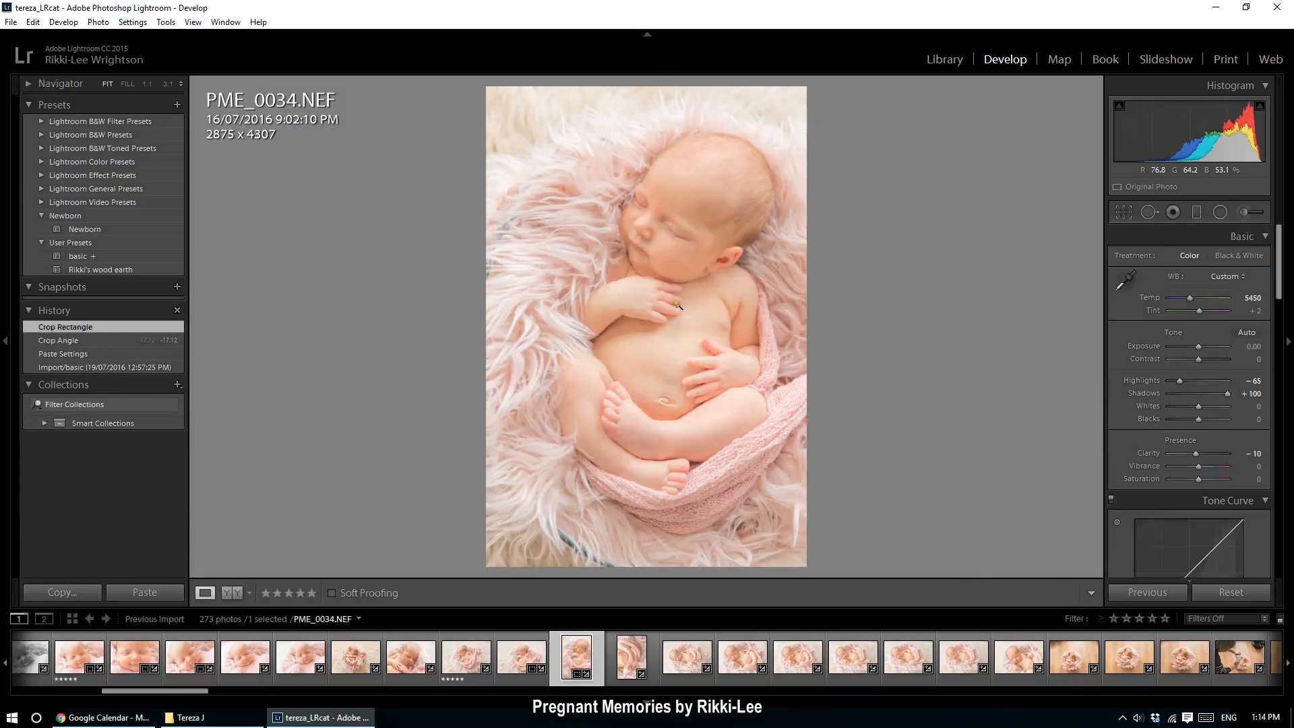
# - Open PME_0035.NEF and examine the sharpness of the baby's hands and feet at high magnification
pyautogui.click(620, 670)
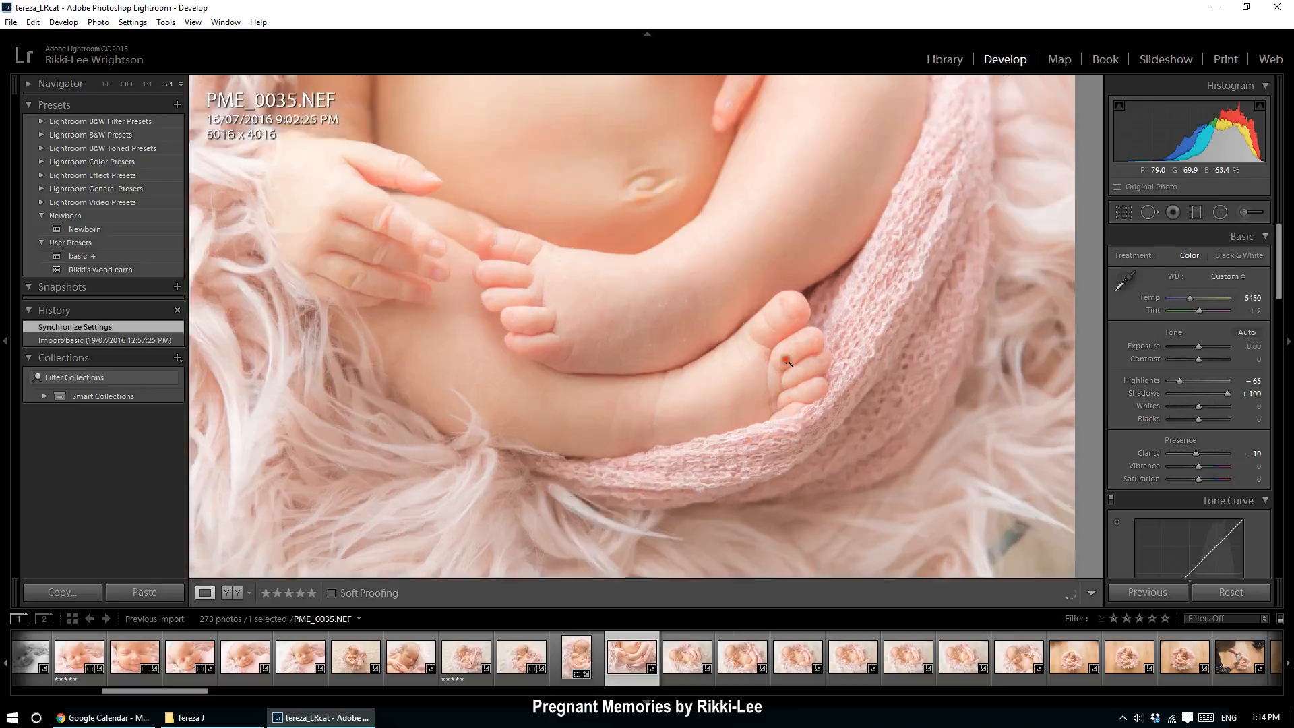
pyautogui.click(789, 362)
pyautogui.moveTo(910, 439); pyautogui.dragTo(1023, 530)
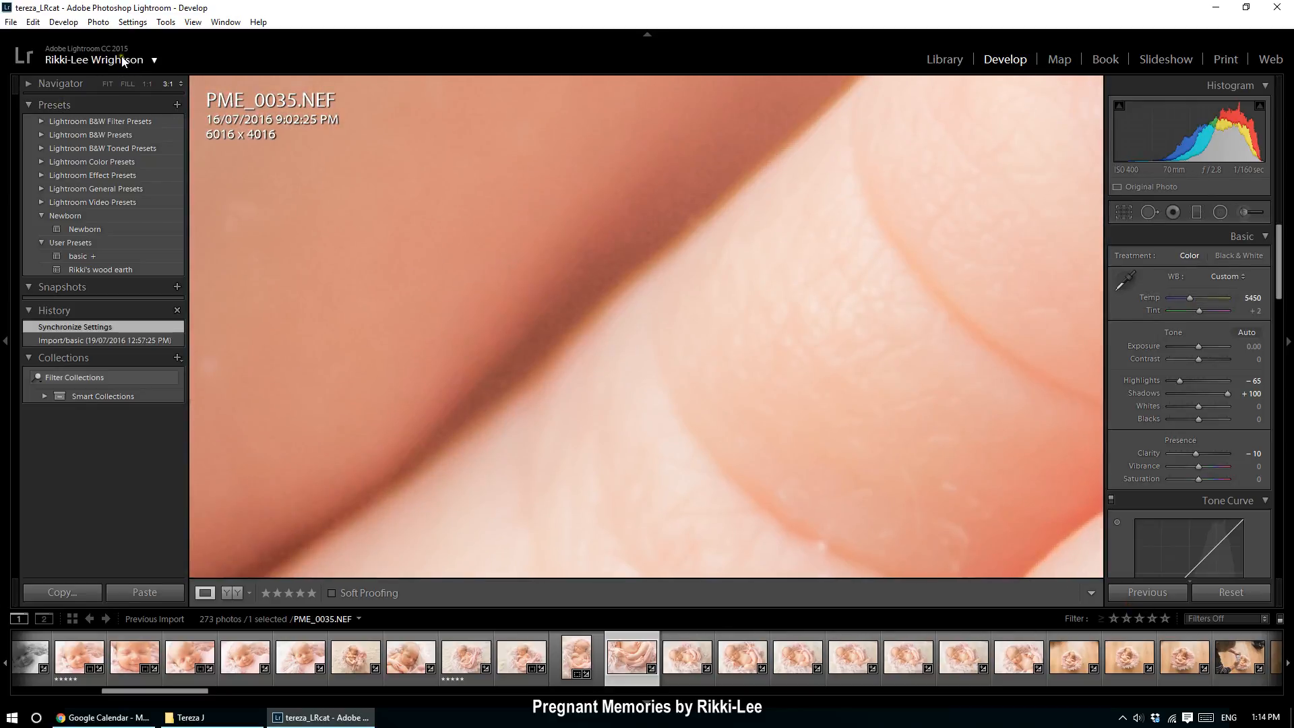
pyautogui.click(148, 84)
pyautogui.moveTo(670, 375); pyautogui.dragTo(1019, 165)
pyautogui.moveTo(402, 130); pyautogui.dragTo(902, 458)
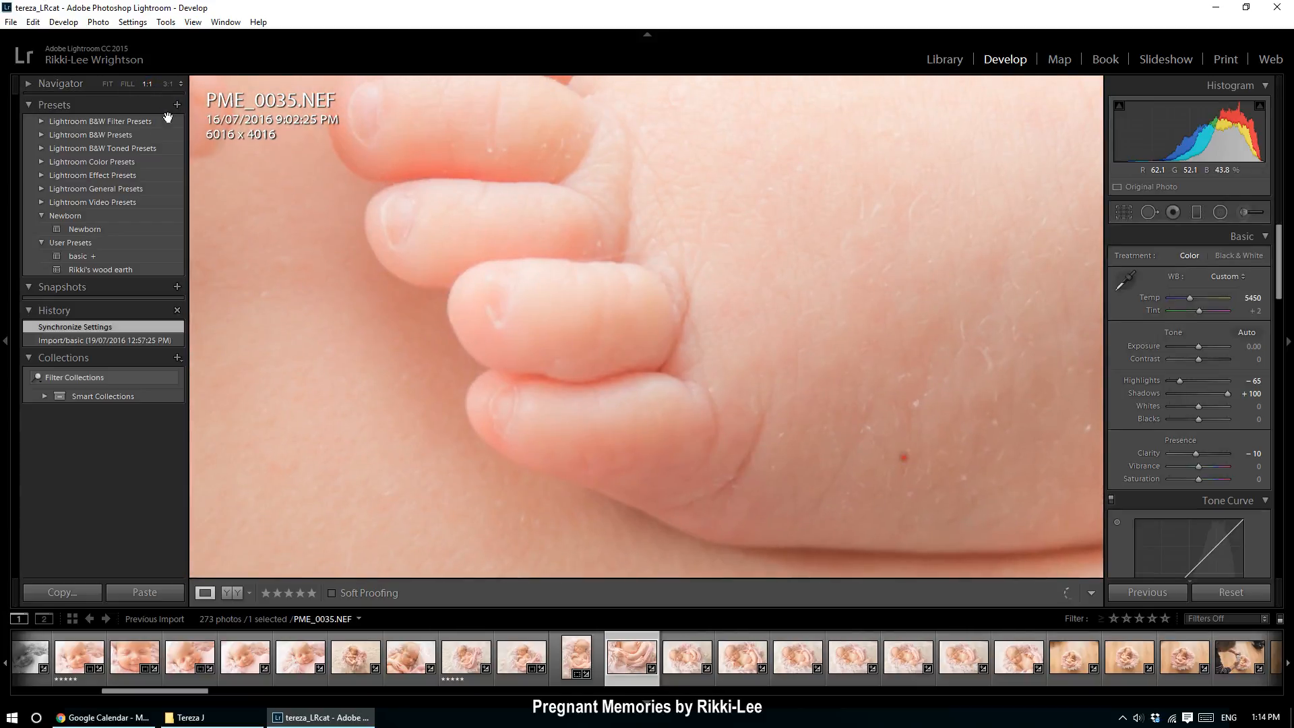
pyautogui.click(110, 84)
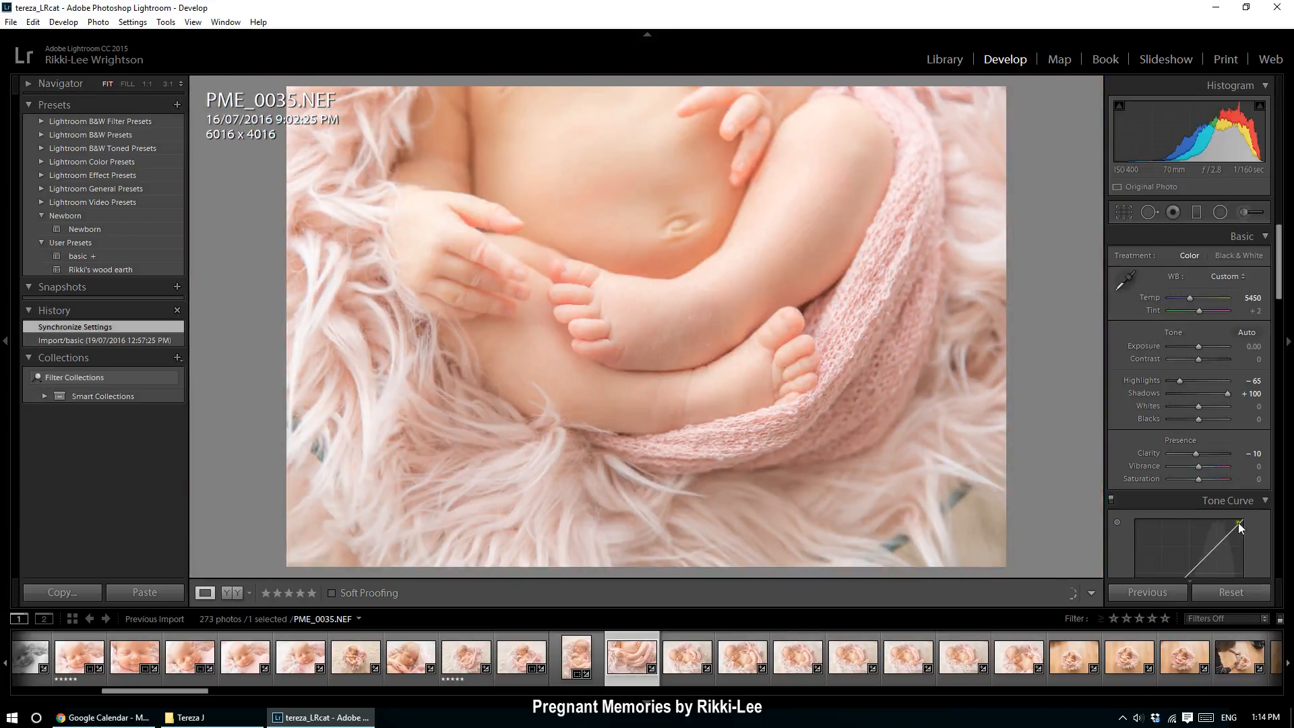
# - Compare different Clarity amounts on the baby's toes in PME_0035.NEF and set Clarity to +40
pyautogui.doubleClick(1198, 453)
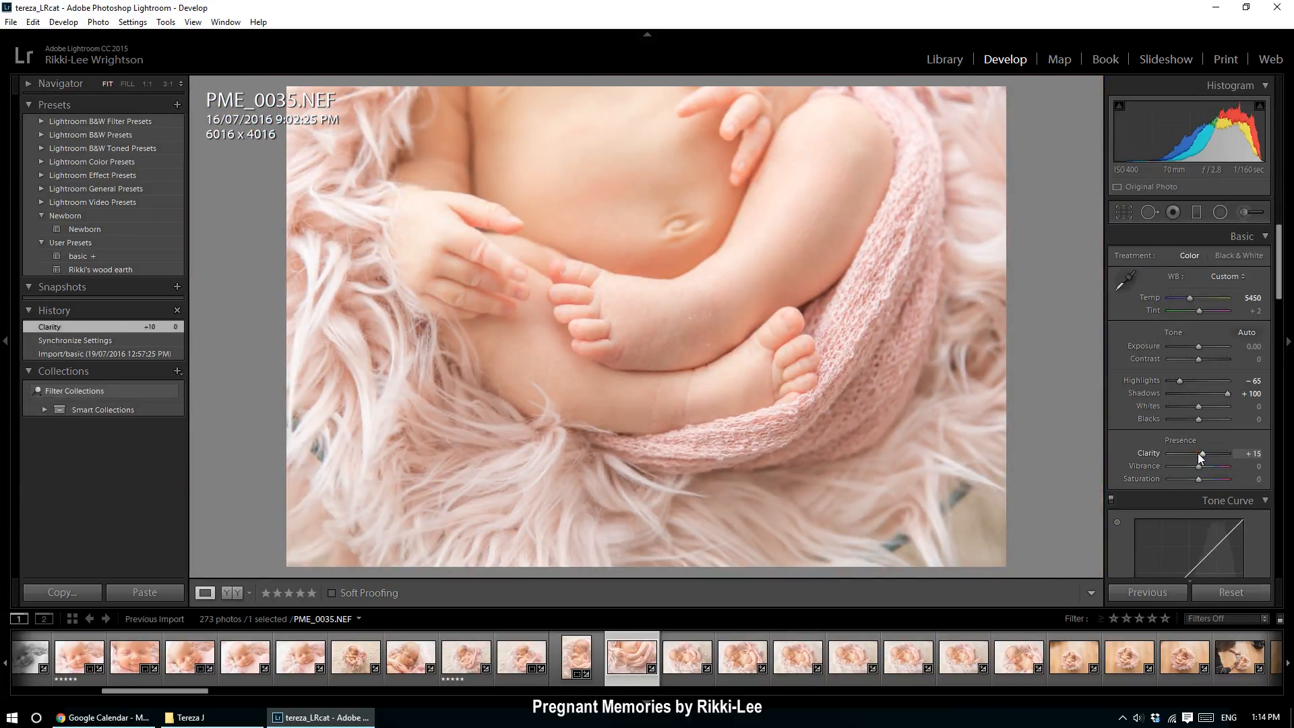
pyautogui.click(827, 389)
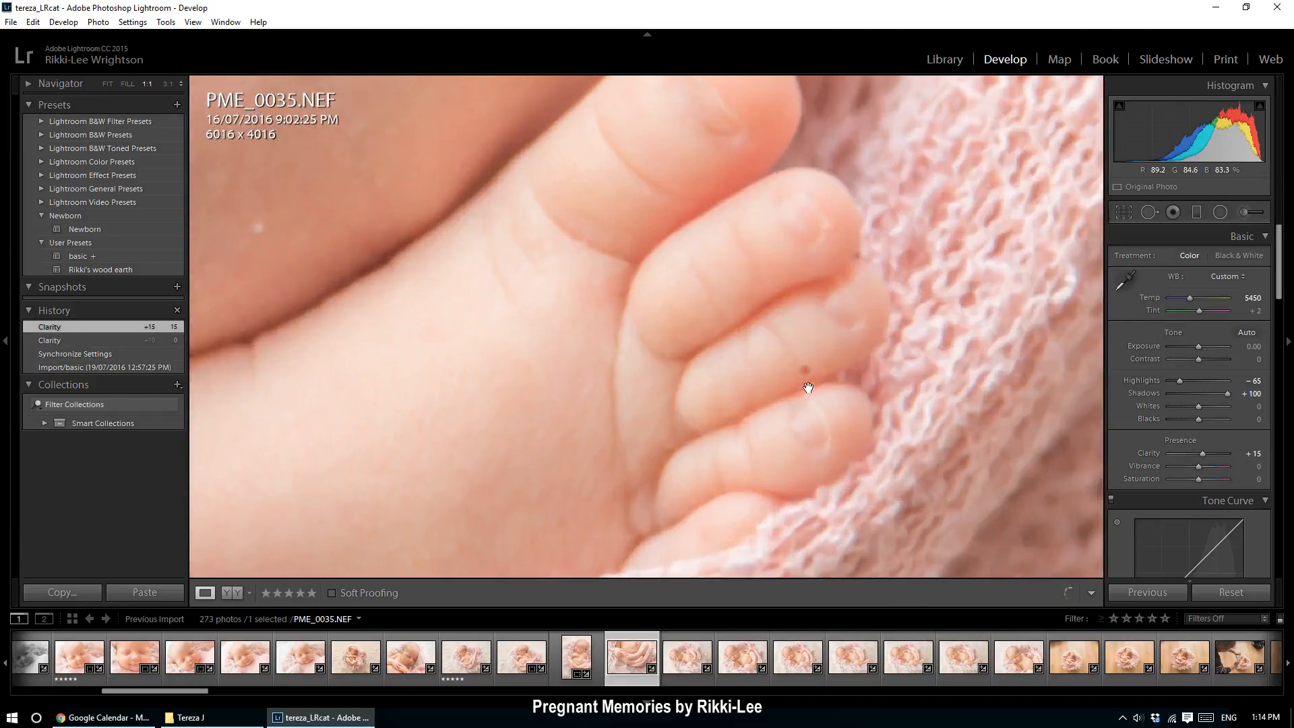
pyautogui.doubleClick(1204, 452)
pyautogui.click(1192, 453)
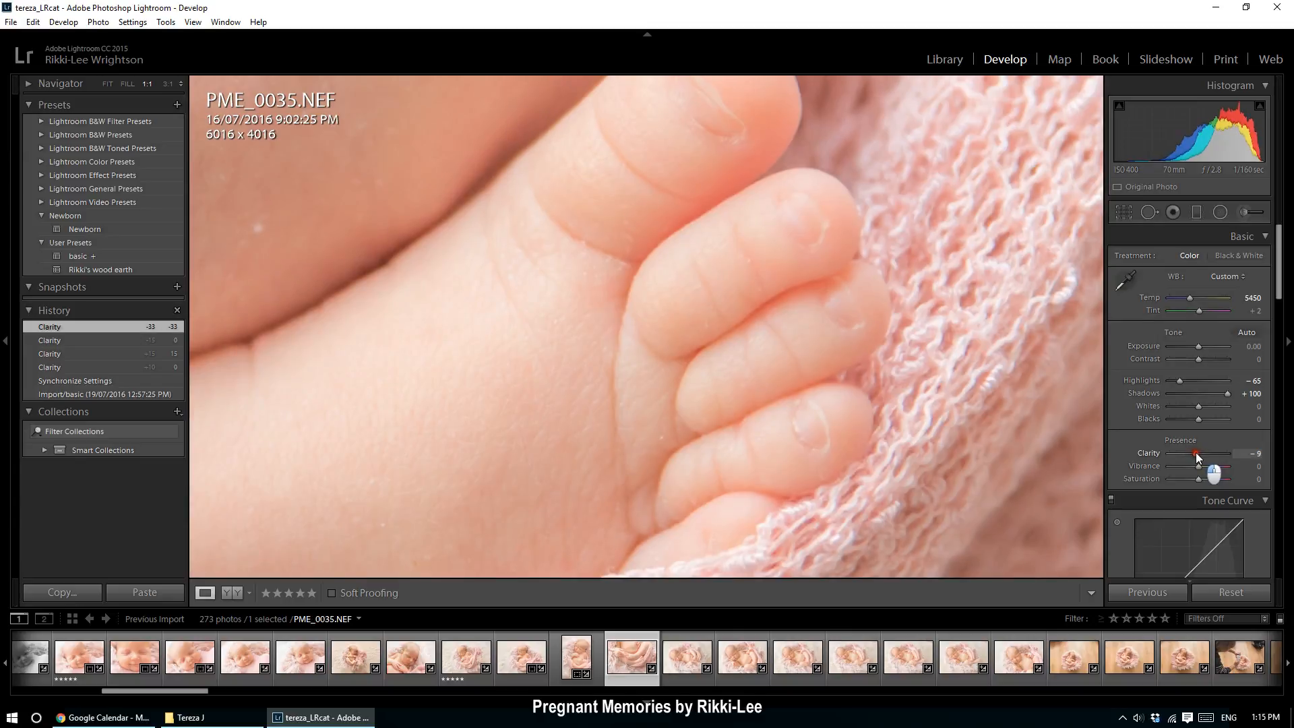
pyautogui.moveTo(1195, 452); pyautogui.dragTo(1196, 452)
pyautogui.click(1210, 453)
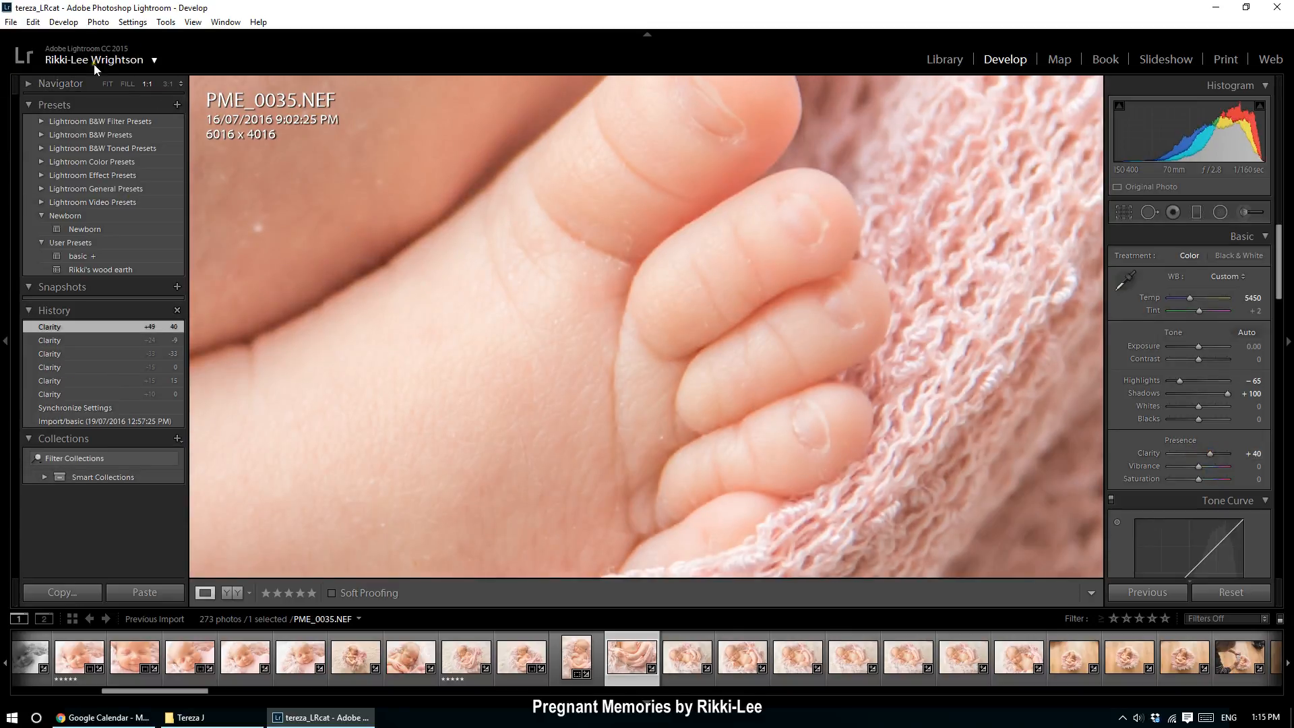
pyautogui.click(107, 84)
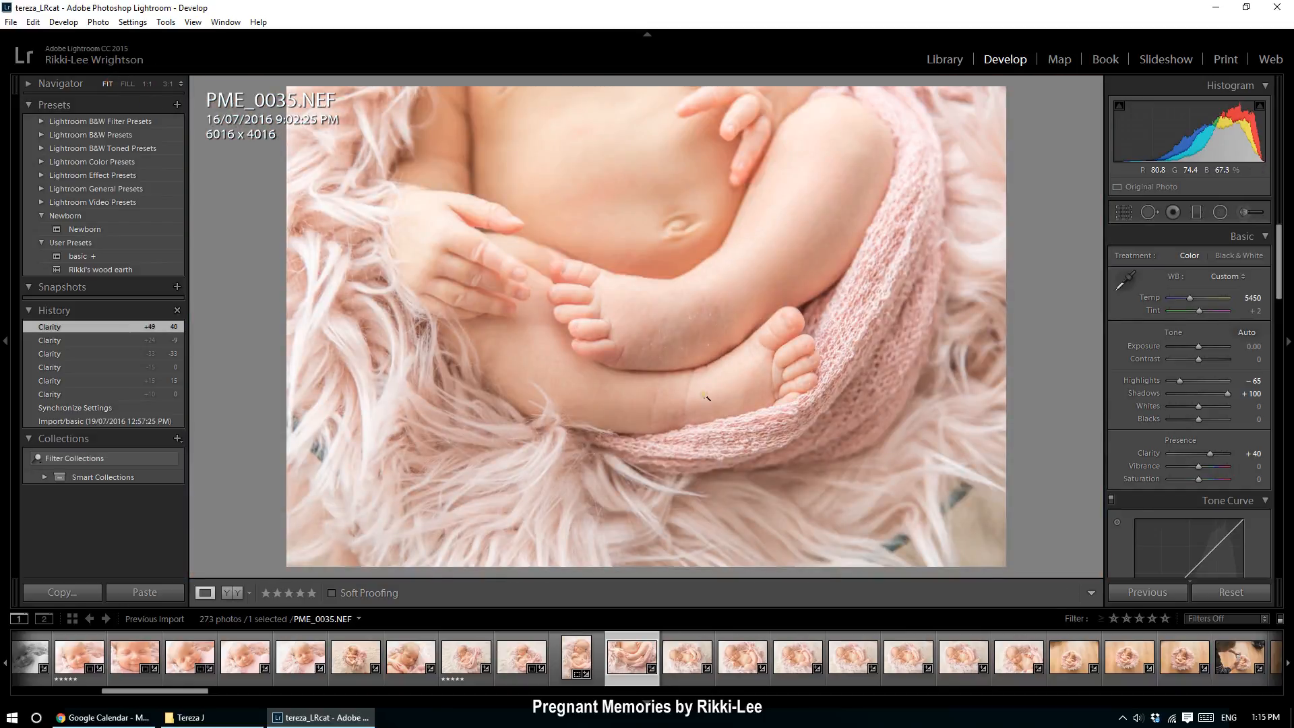
# - Rotate PME_0035.NEF by about -4.42 degrees and crop it around the baby's hands and feet to about 4295 x 2867 pixels
pyautogui.click(1122, 213)
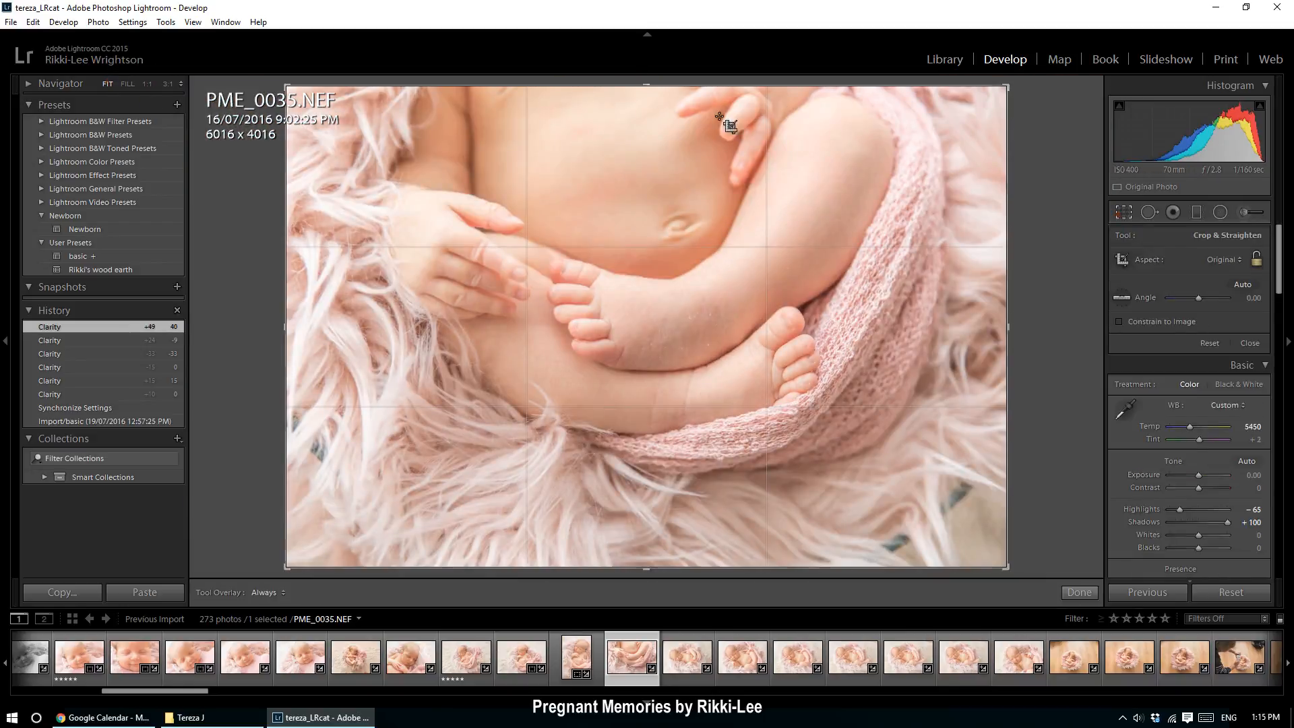
pyautogui.moveTo(999, 87); pyautogui.dragTo(991, 167)
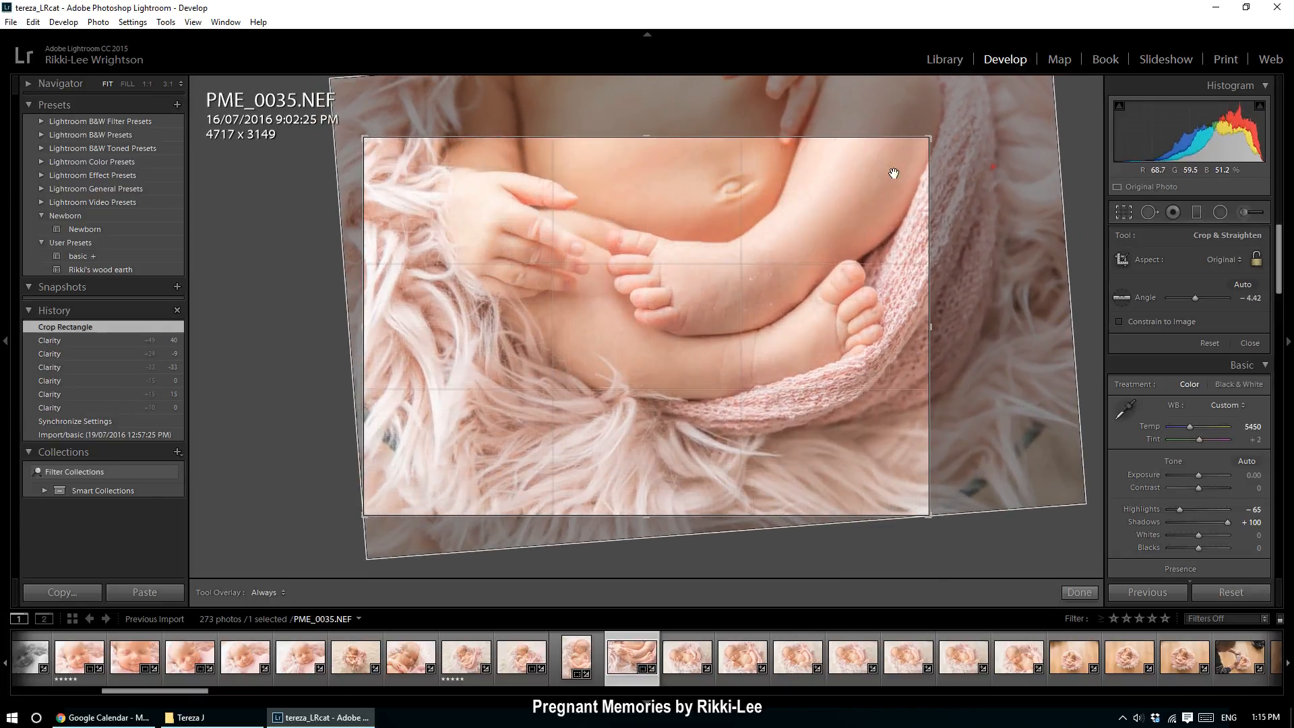
pyautogui.moveTo(929, 139); pyautogui.dragTo(796, 189)
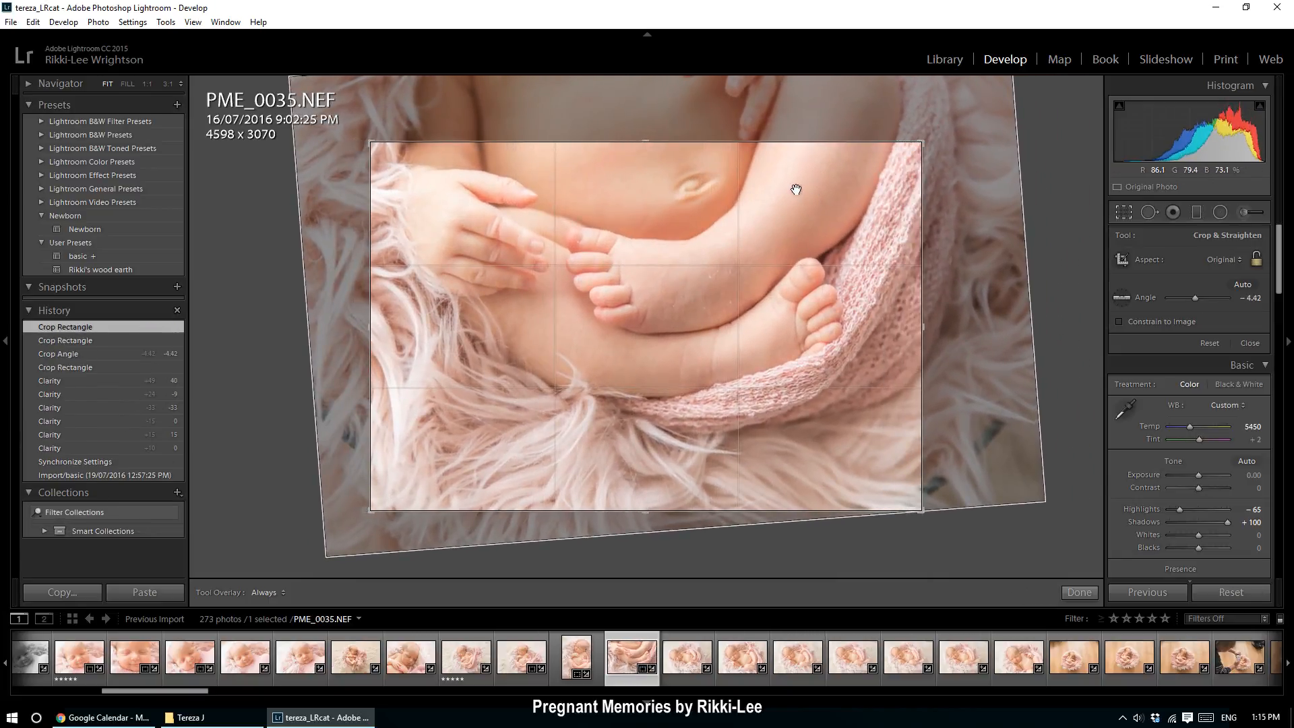
pyautogui.press('Return')
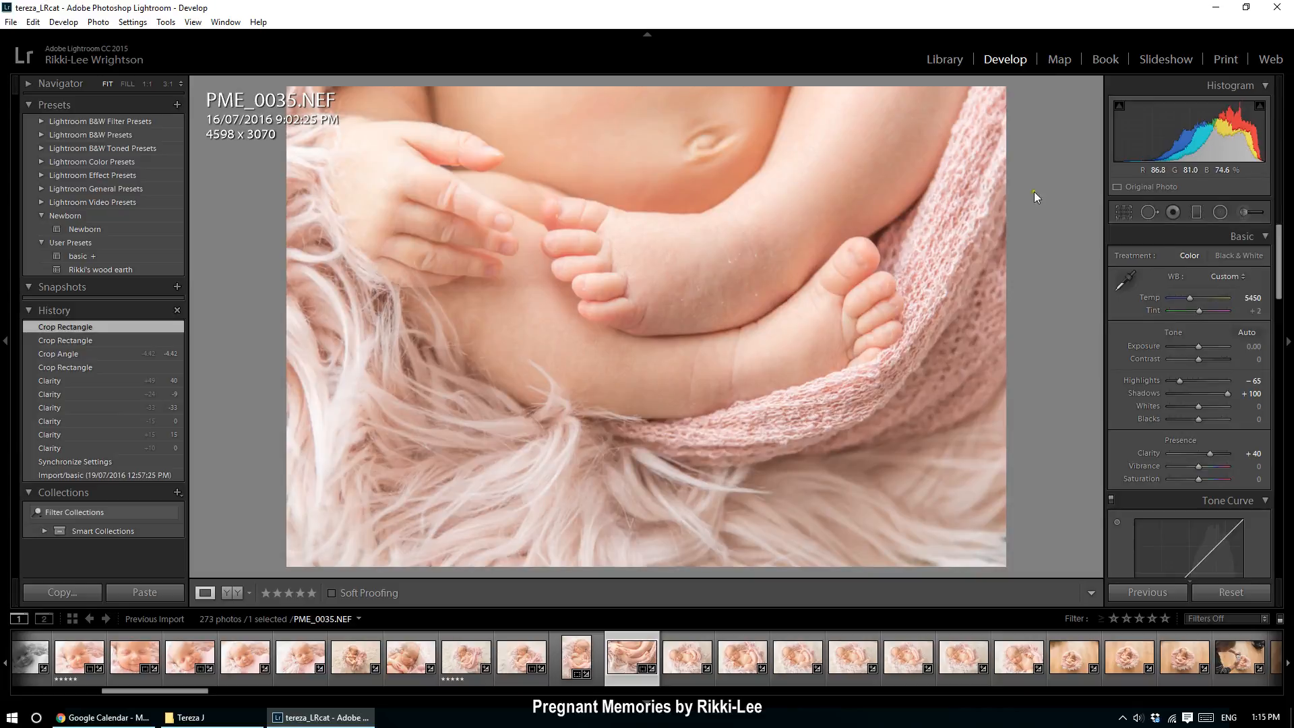
pyautogui.click(1123, 212)
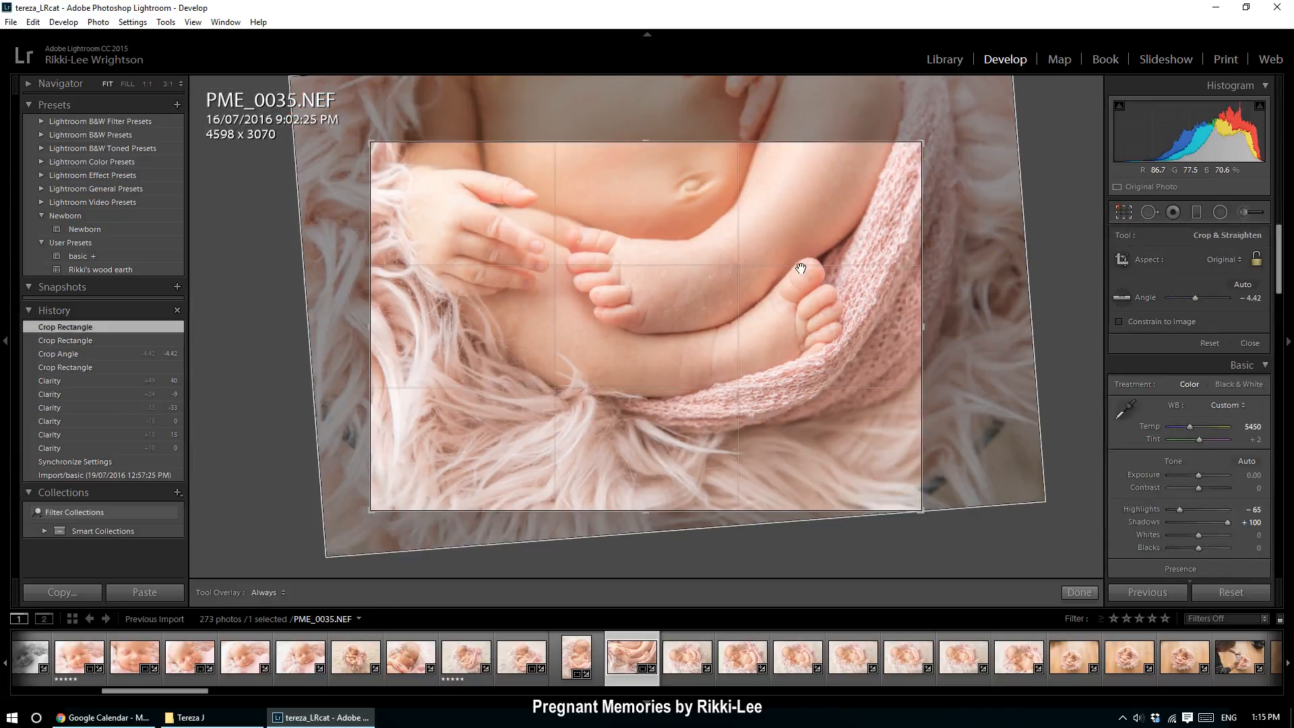
pyautogui.moveTo(922, 510); pyautogui.dragTo(835, 451)
pyautogui.press('Return')
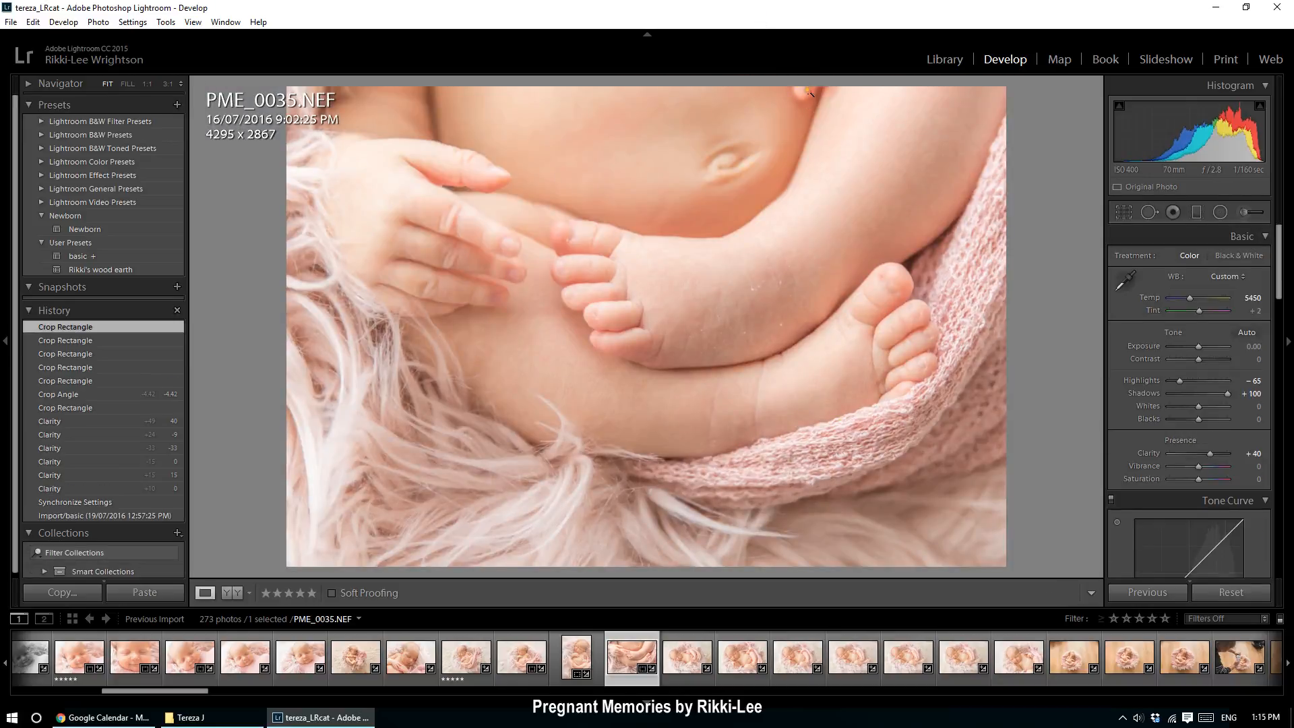
# - Review the photos PME_0036.NEF to PME_0039.NEF and delete PME_0039.NEF from disk
pyautogui.click(683, 665)
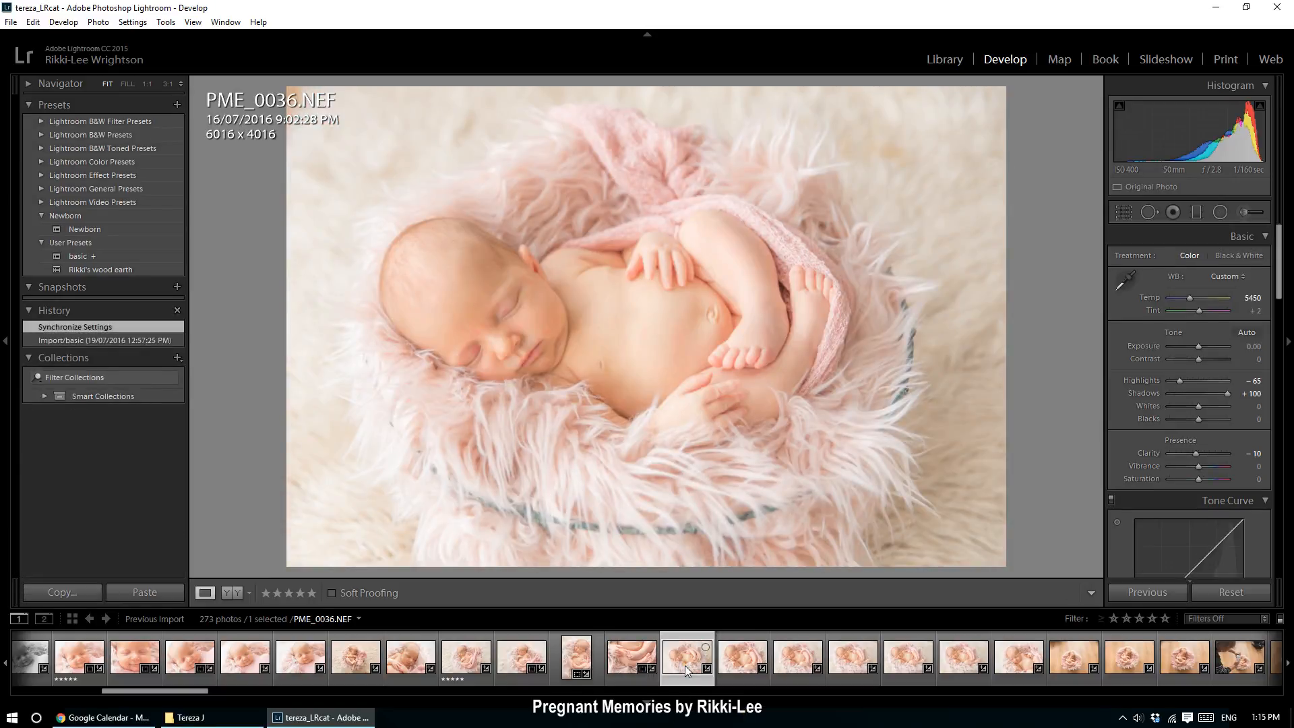
pyautogui.click(740, 669)
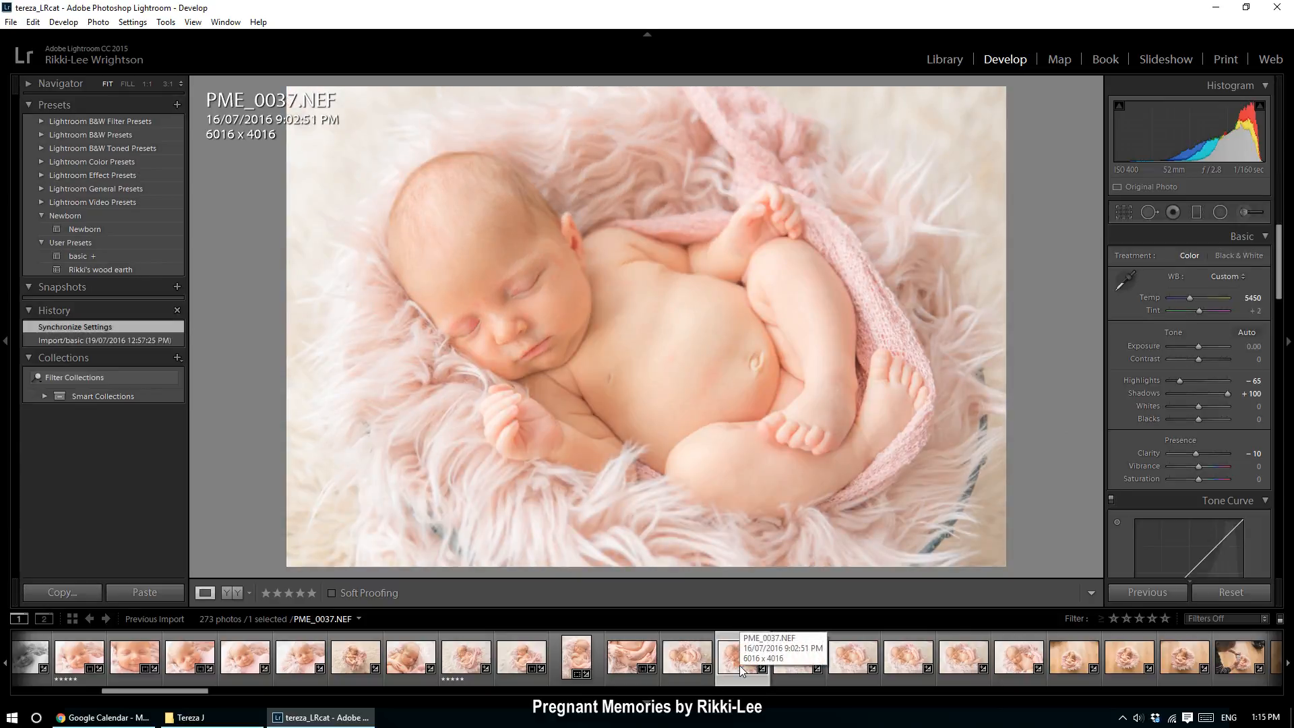
pyautogui.click(785, 661)
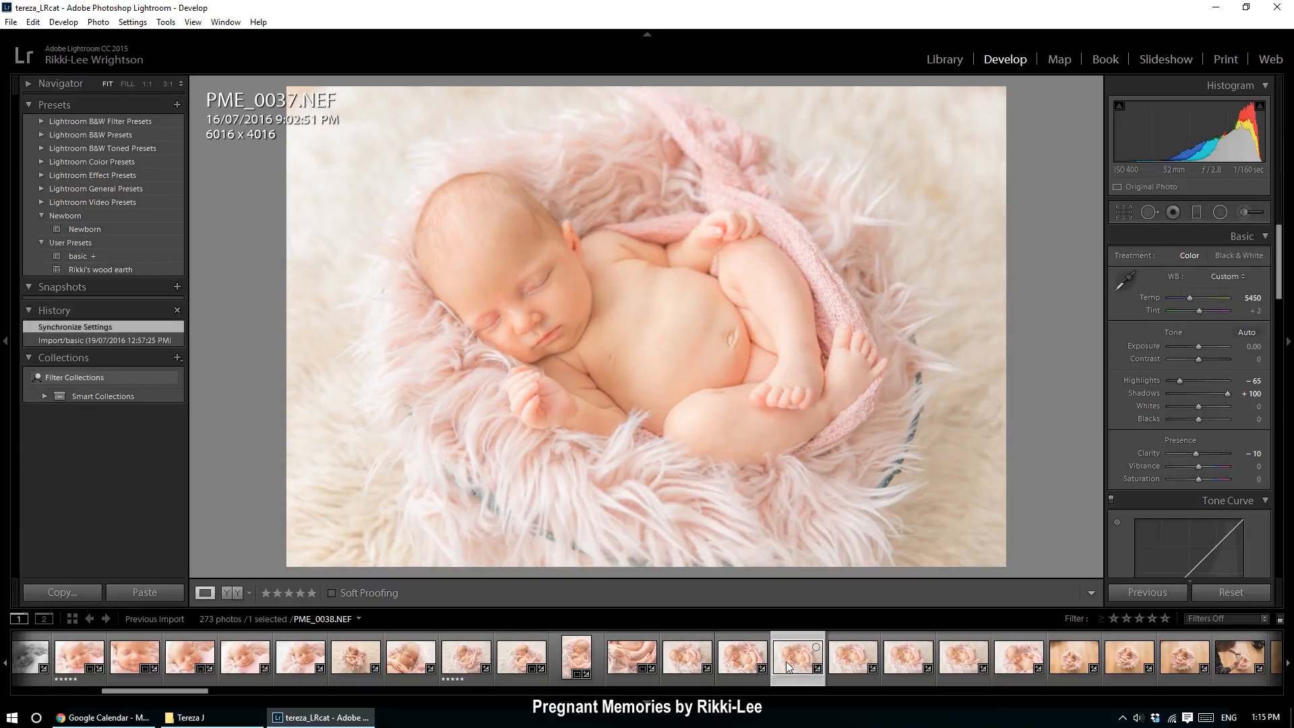
pyautogui.click(847, 667)
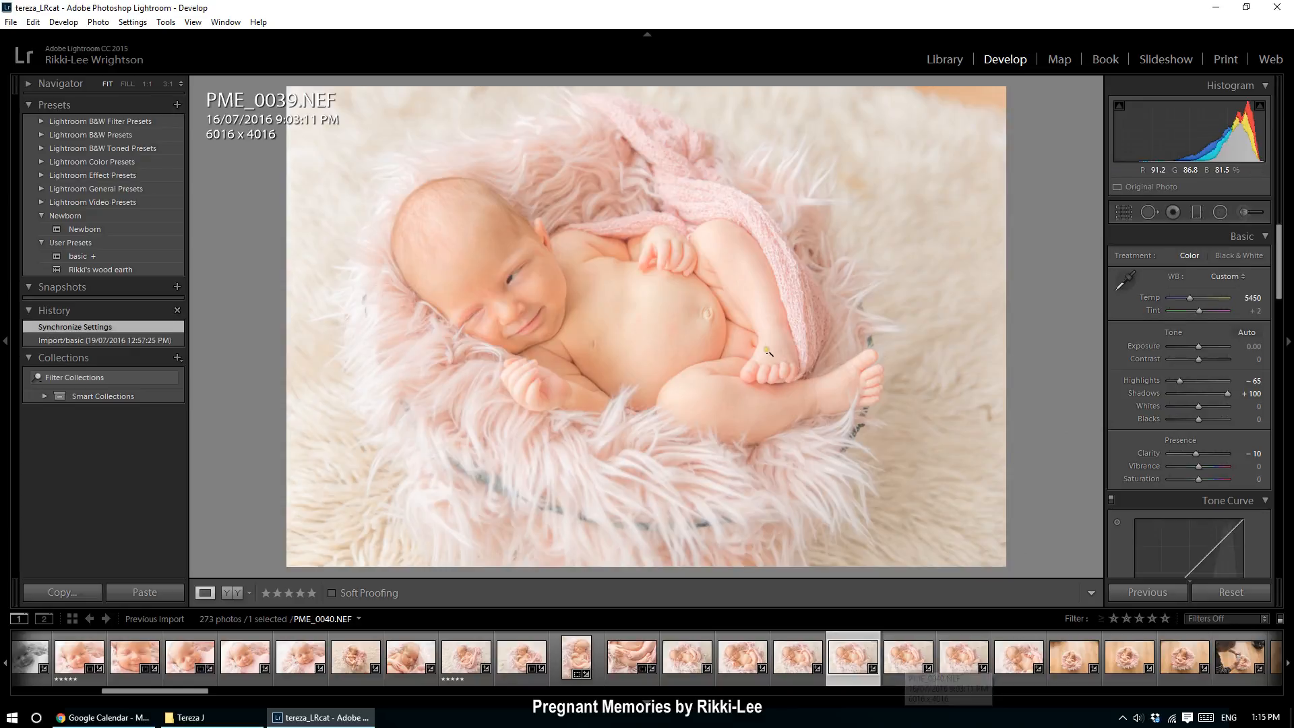
pyautogui.press('Delete')
pyautogui.press('Left')
pyautogui.press('Return')
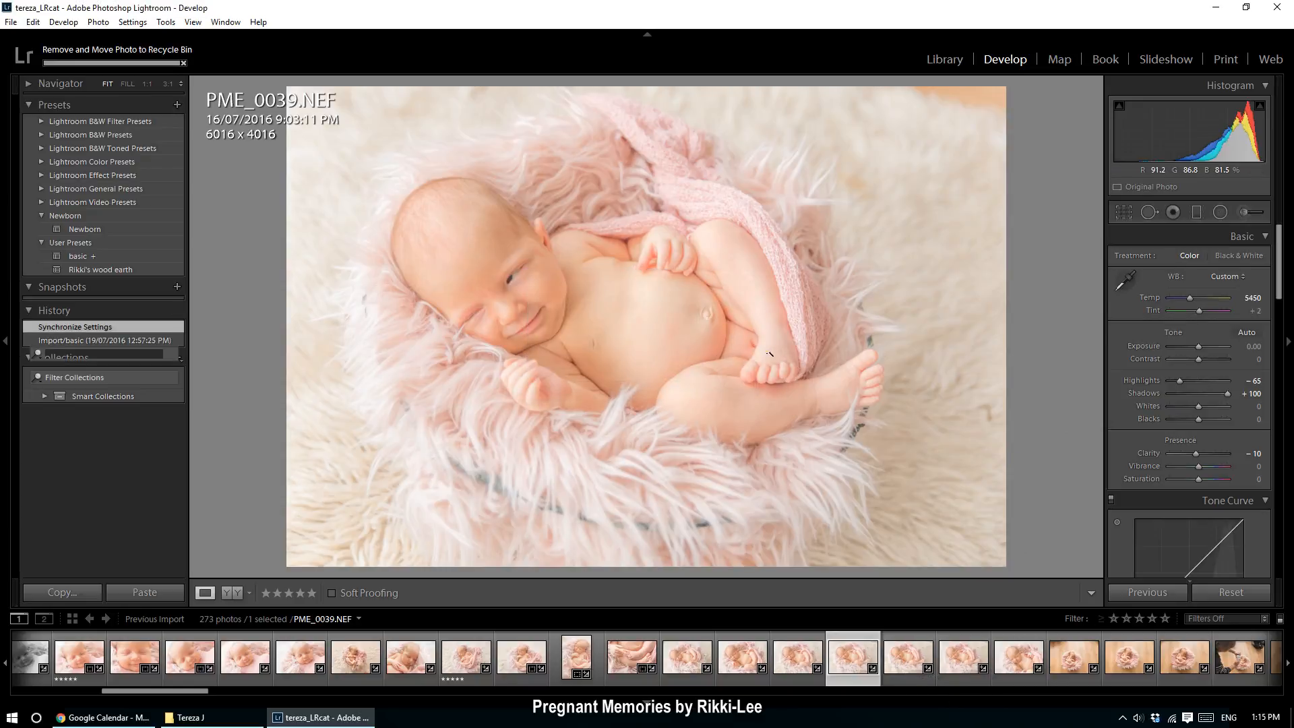
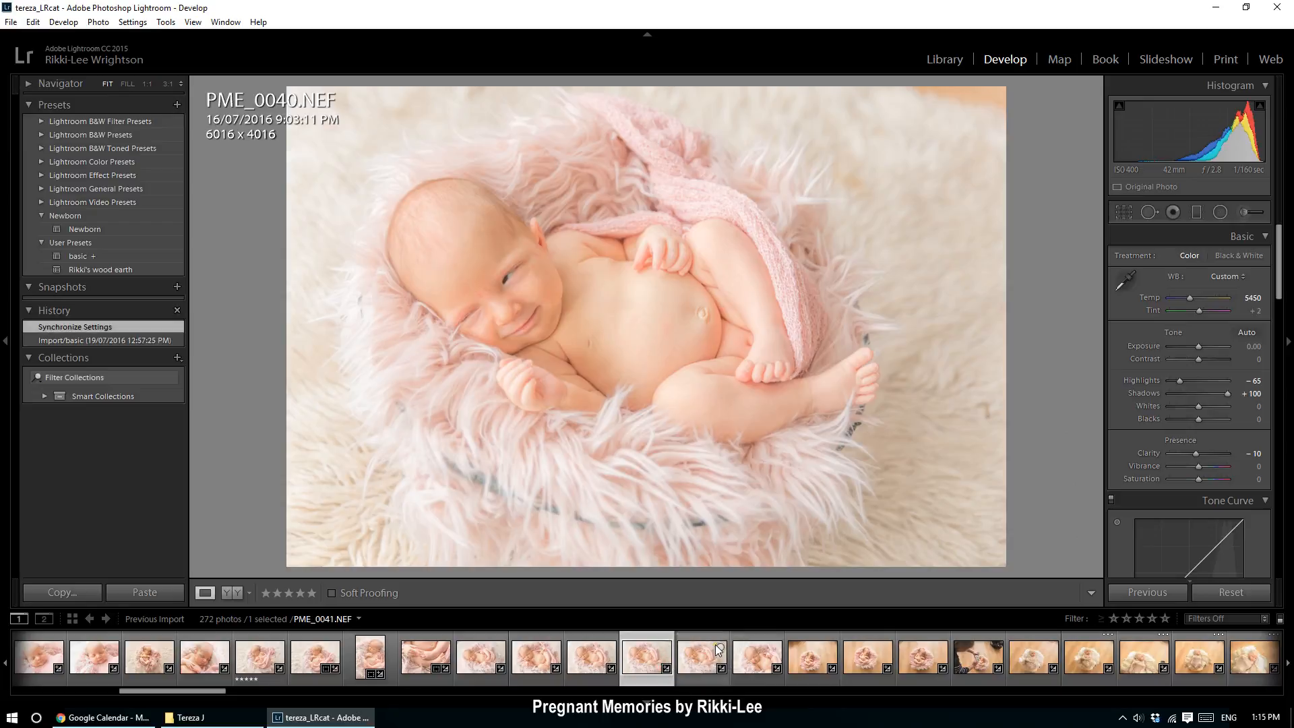
# - Delete PME_0040.NEF, PME_0041.NEF and PME_0042.NEF from disk
pyautogui.press('Delete')
pyautogui.press('Left')
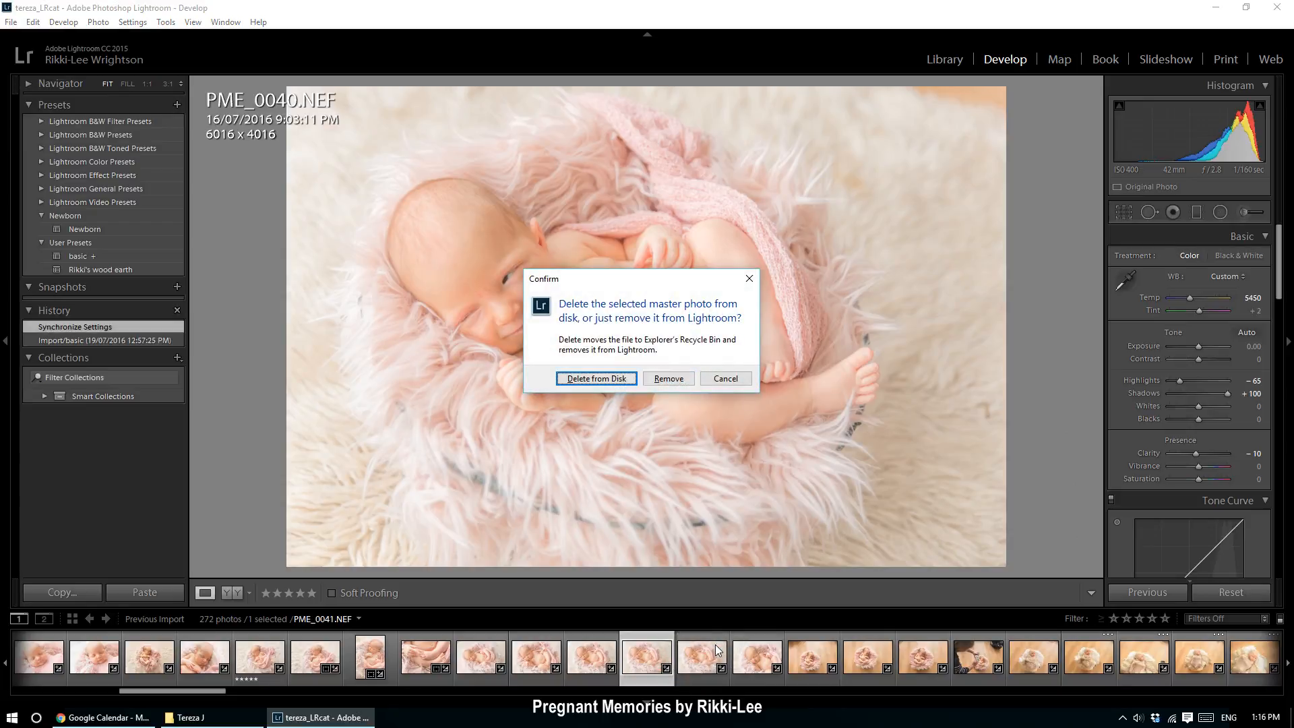
pyautogui.press('Return')
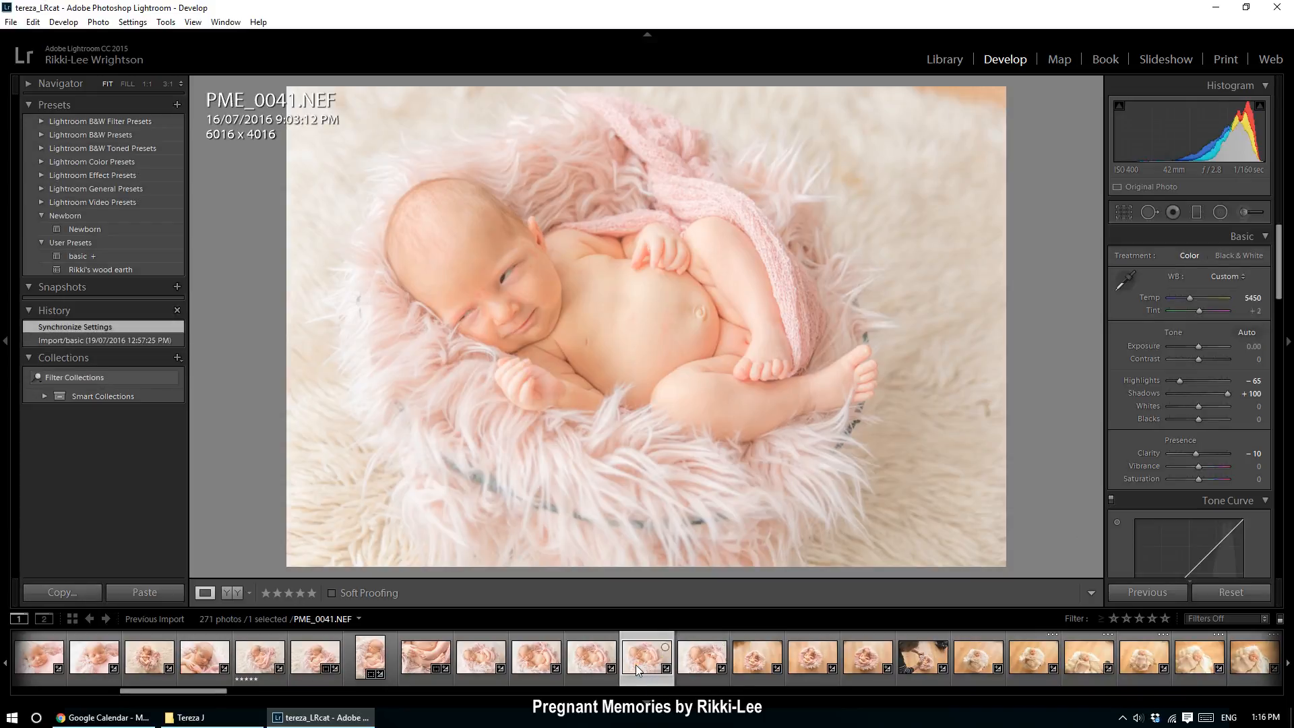
pyautogui.press('Delete')
pyautogui.press('Left')
pyautogui.press('Return')
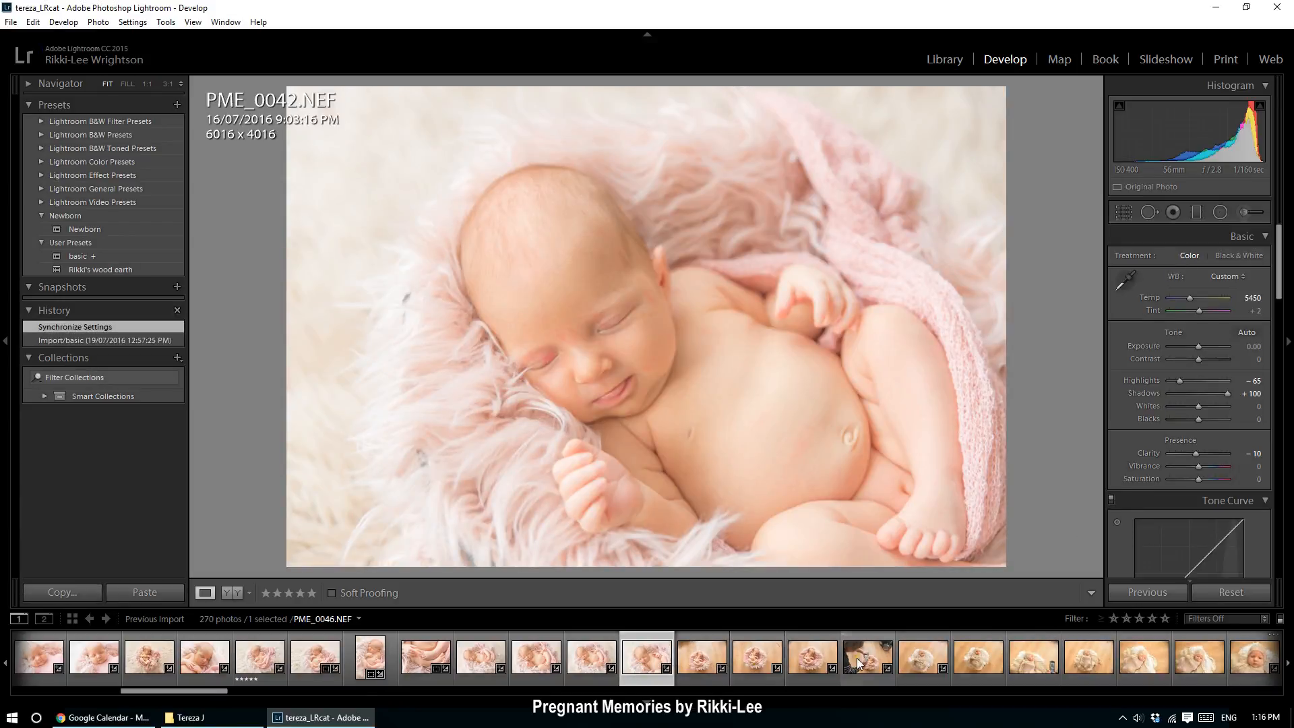
pyautogui.press('Delete')
pyautogui.press('Left')
pyautogui.press('Return')
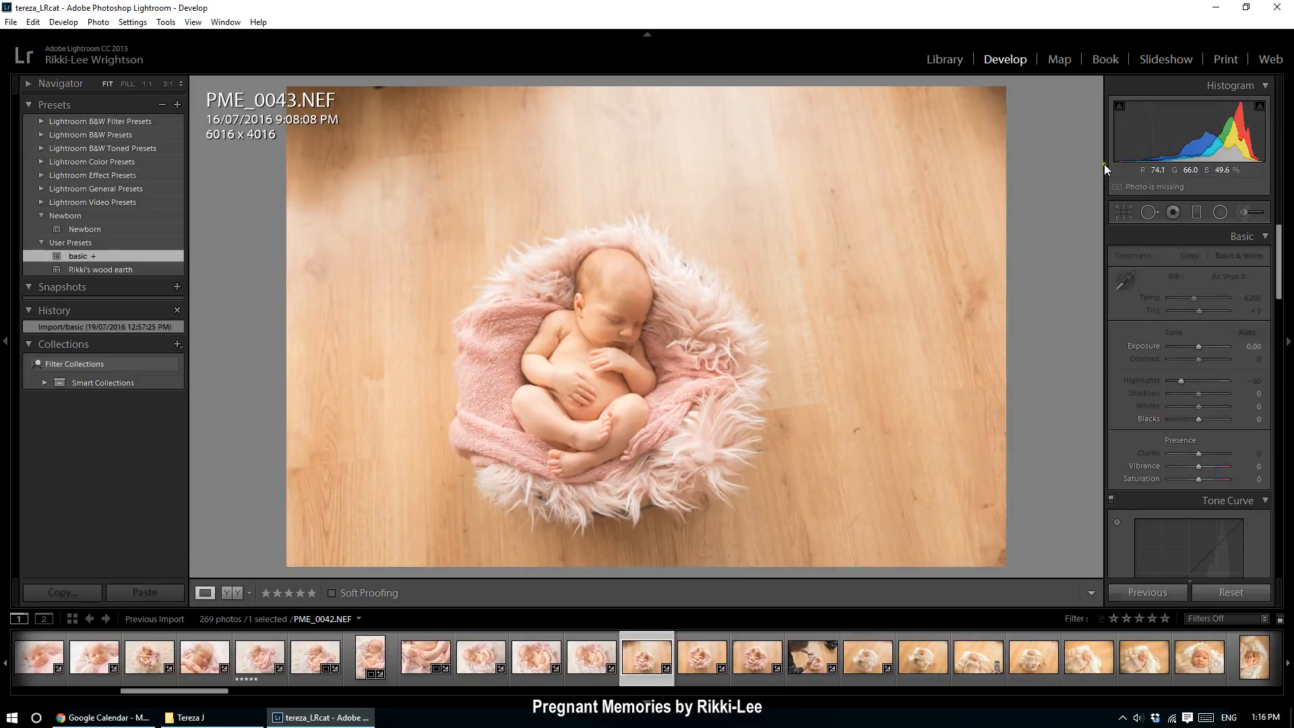
# - Paste the copied settings onto PME_0043.NEF, then rotate it by about 4.52 degrees and crop it to about 4480 x 2991 pixels
pyautogui.click(154, 592)
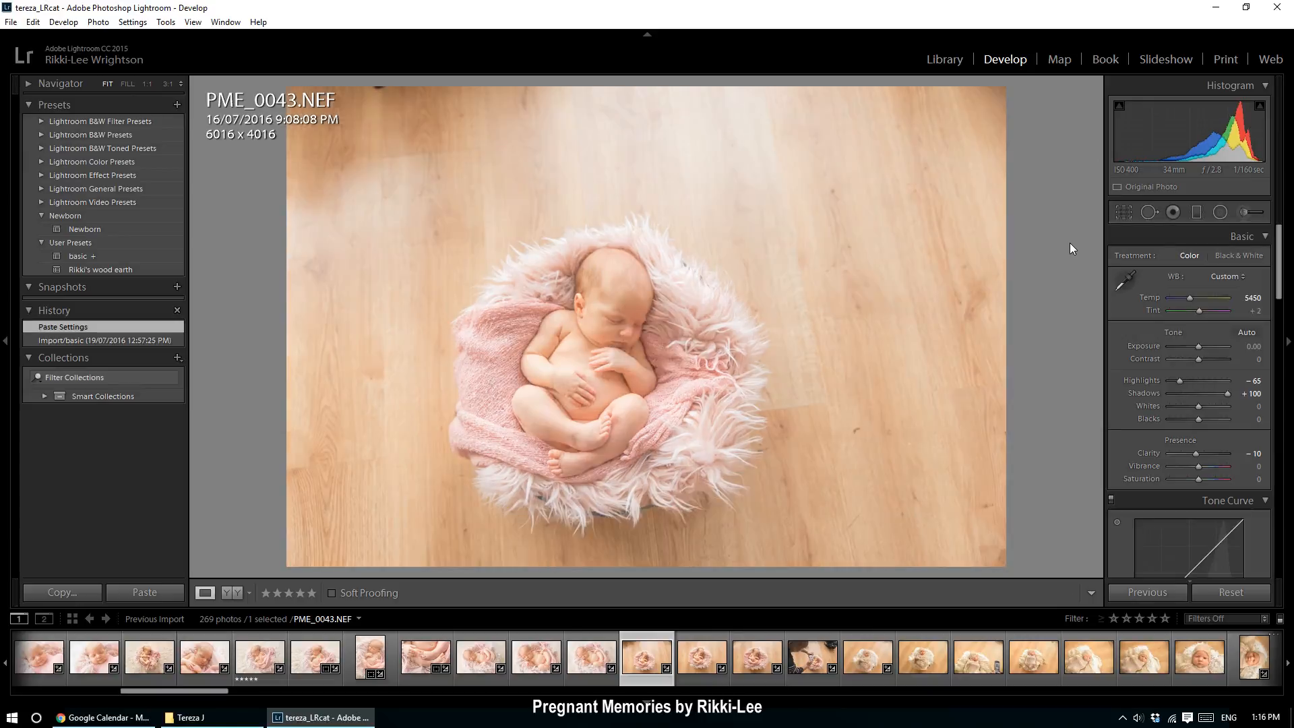
pyautogui.click(1113, 208)
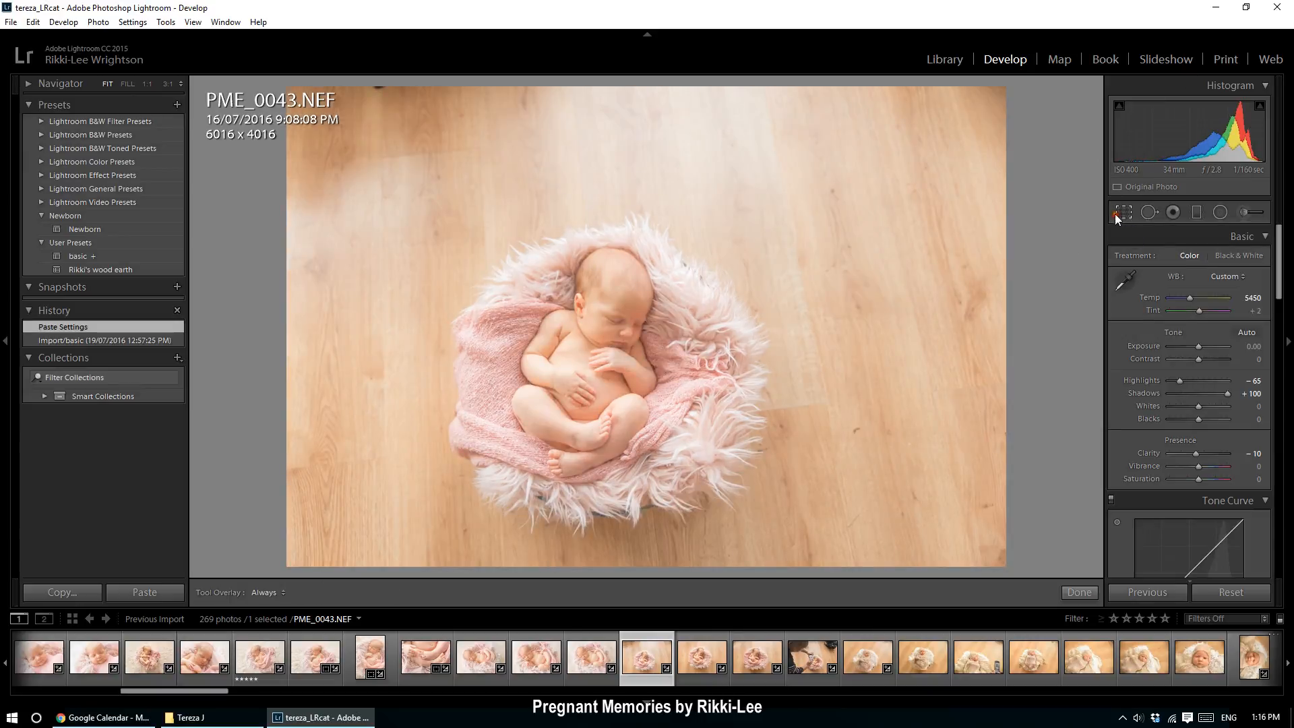
pyautogui.moveTo(1005, 87); pyautogui.dragTo(999, 177)
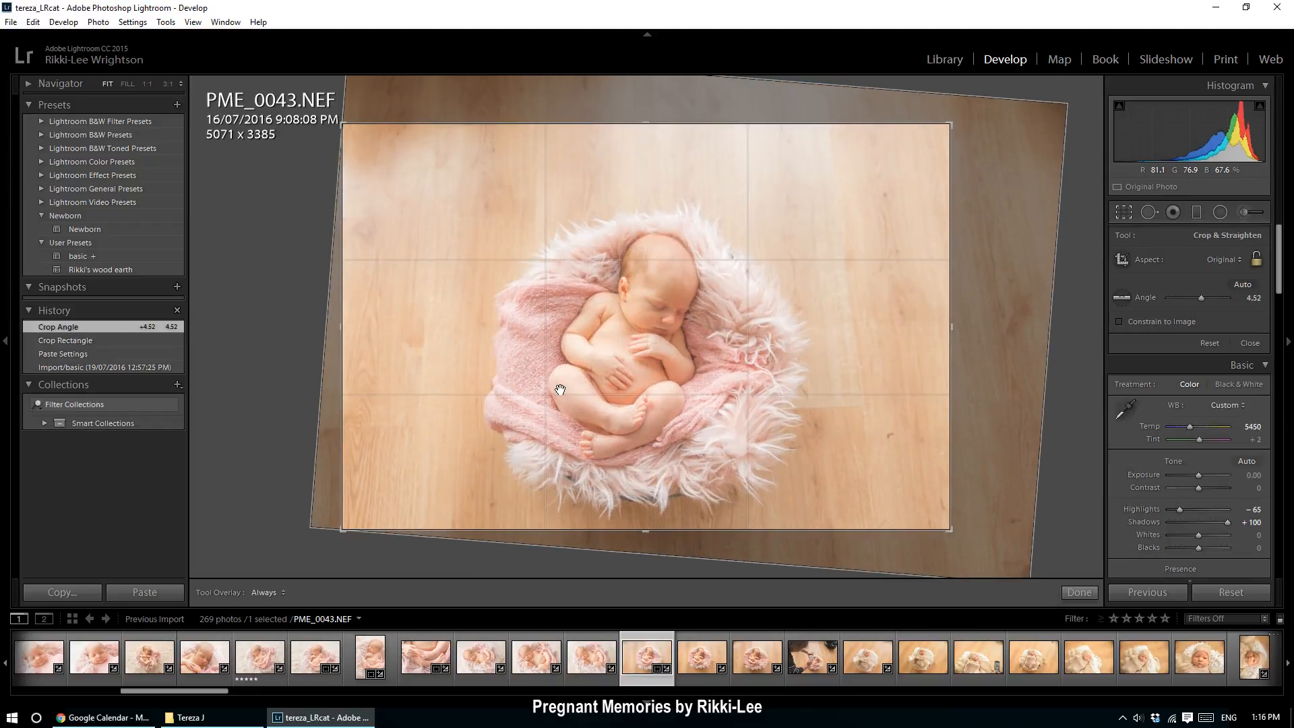
pyautogui.moveTo(563, 384); pyautogui.dragTo(923, 240)
pyautogui.moveTo(957, 124); pyautogui.dragTo(943, 144)
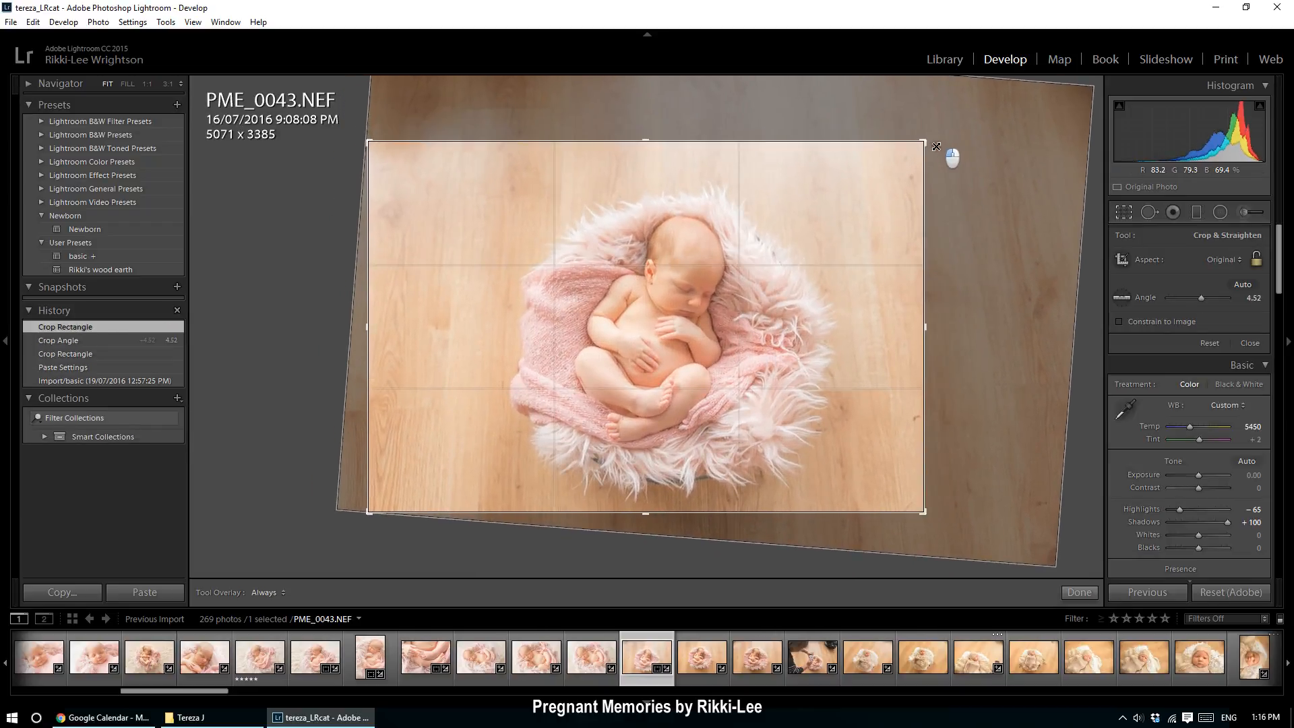
pyautogui.moveTo(786, 197); pyautogui.dragTo(774, 196)
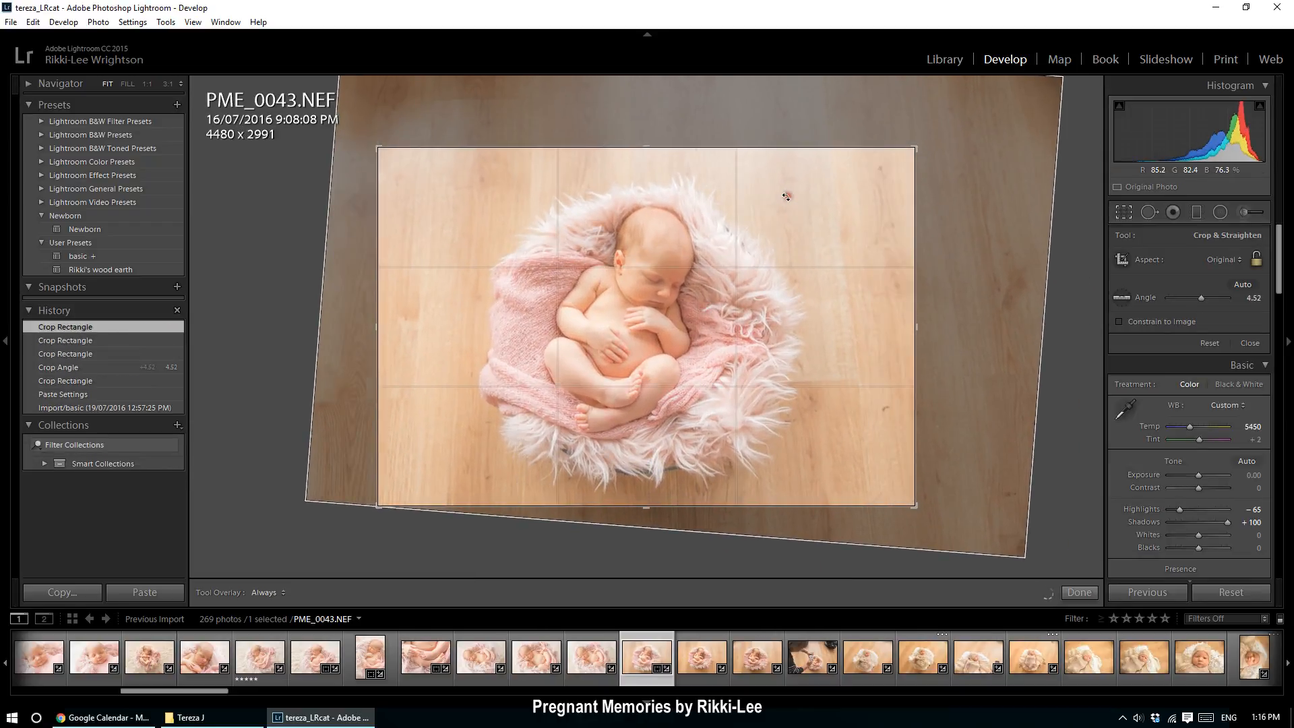
pyautogui.press('Return')
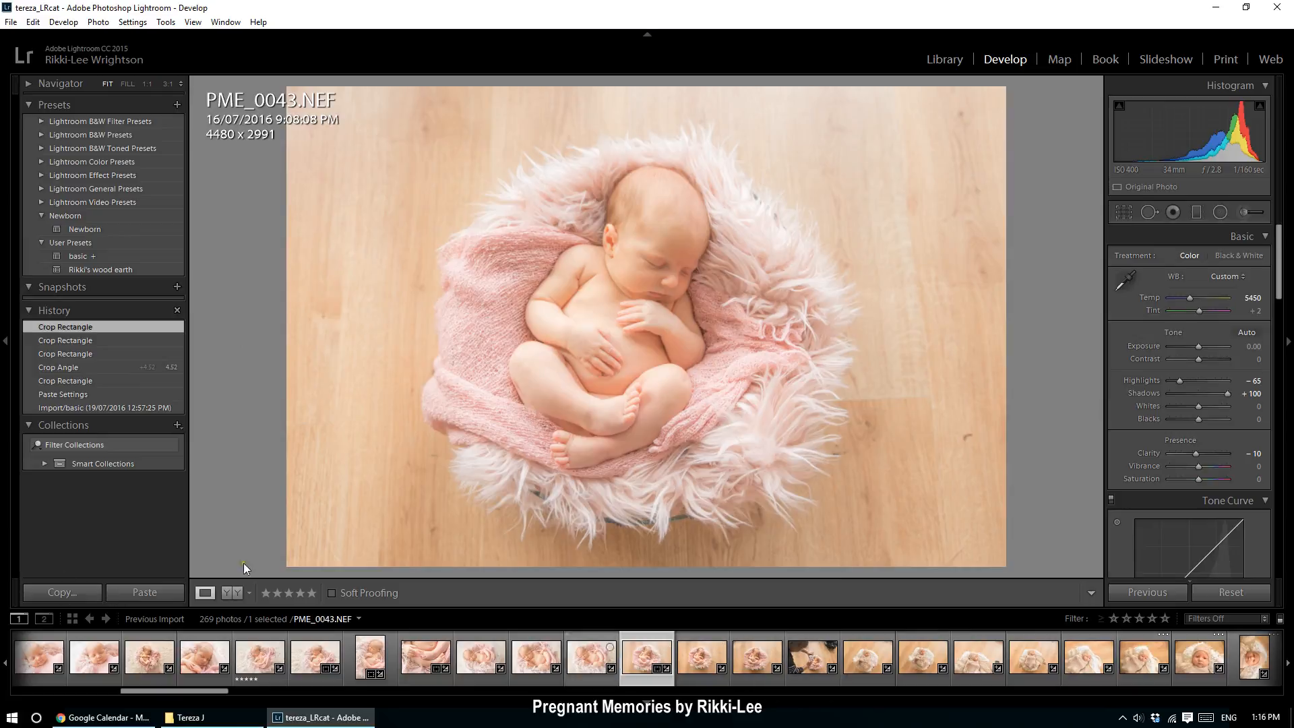
# - Paste the copied settings onto PME_0044.NEF, synchronize them to the photos through PME_0061.NEF and clear the selection
pyautogui.click(691, 659)
pyautogui.moveTo(189, 687); pyautogui.dragTo(269, 701)
pyautogui.keyDown('shift'); pyautogui.click(705, 669); pyautogui.keyUp('shift')
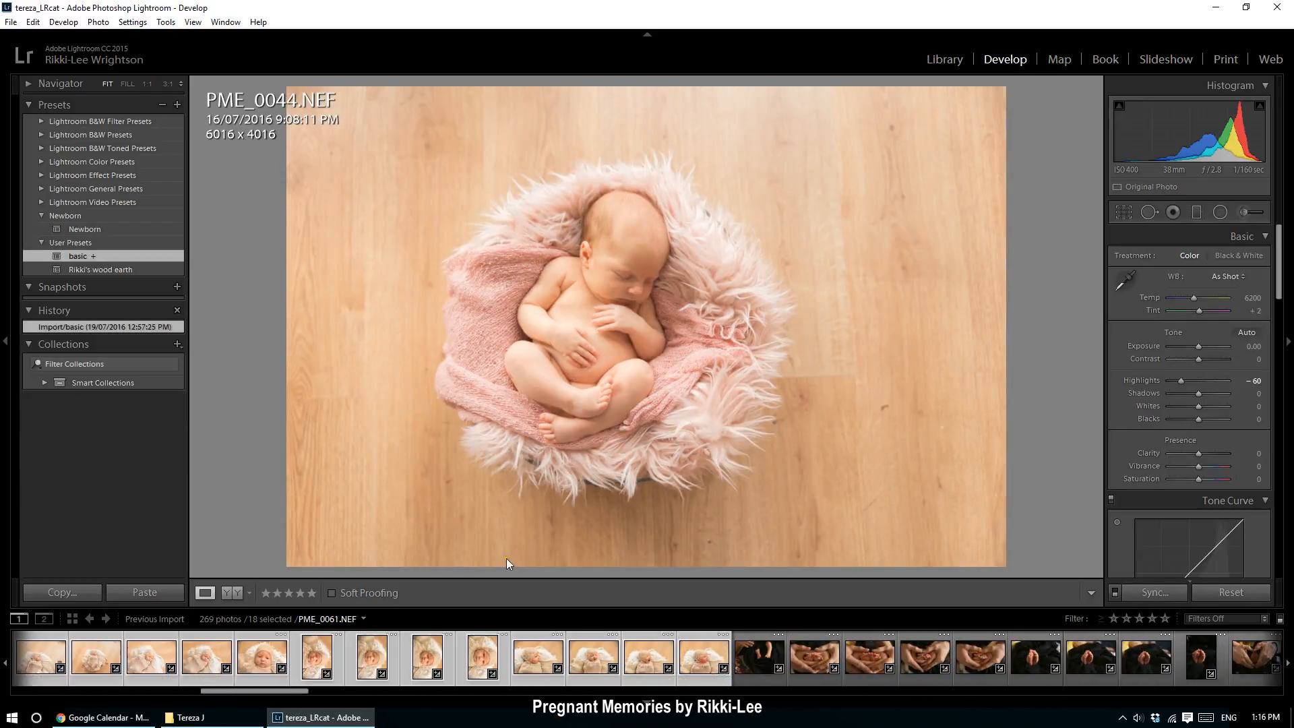
pyautogui.click(156, 596)
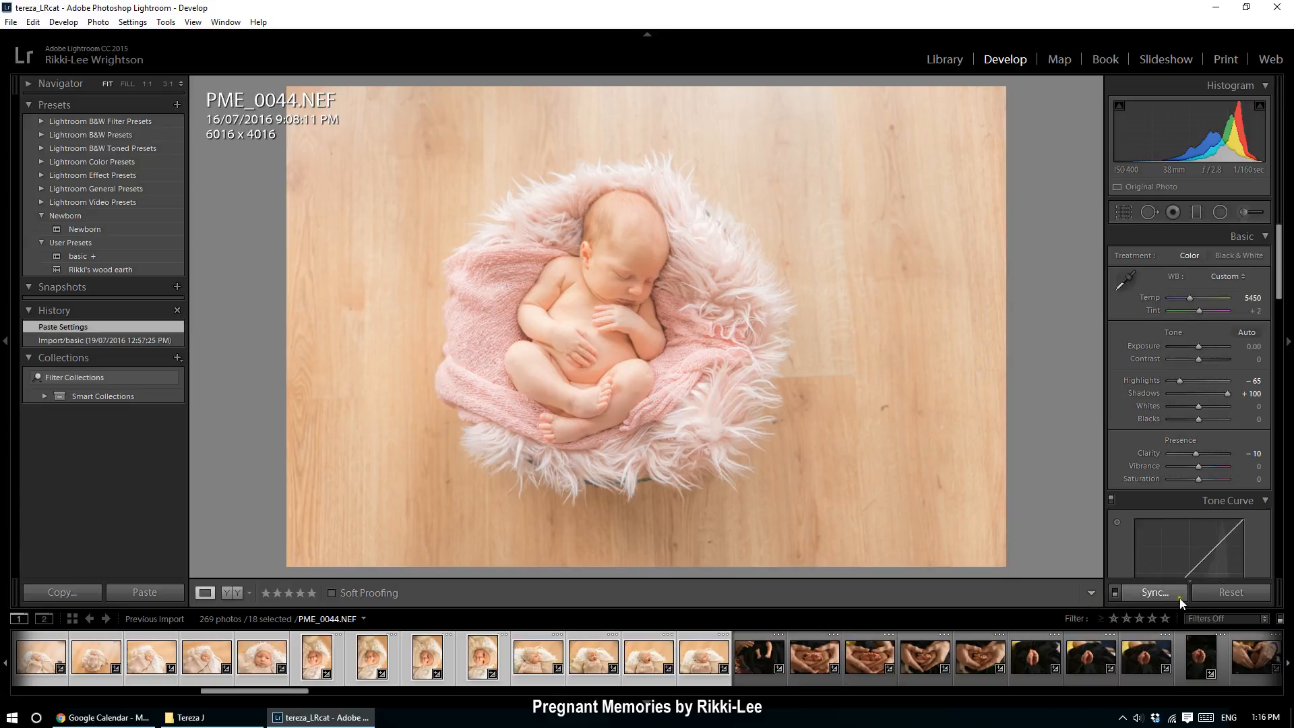
pyautogui.click(1154, 592)
pyautogui.click(1171, 655)
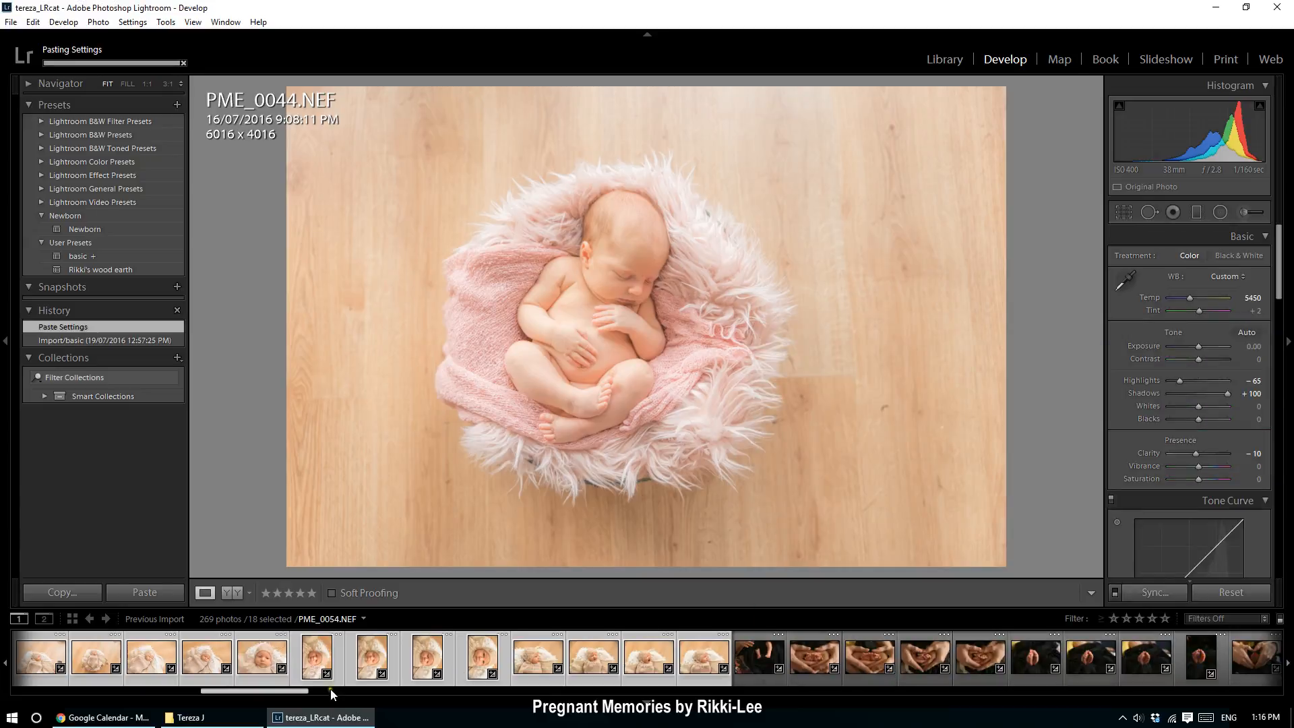
pyautogui.moveTo(280, 690); pyautogui.dragTo(241, 690)
pyautogui.hotkey('ctrl', 'd')
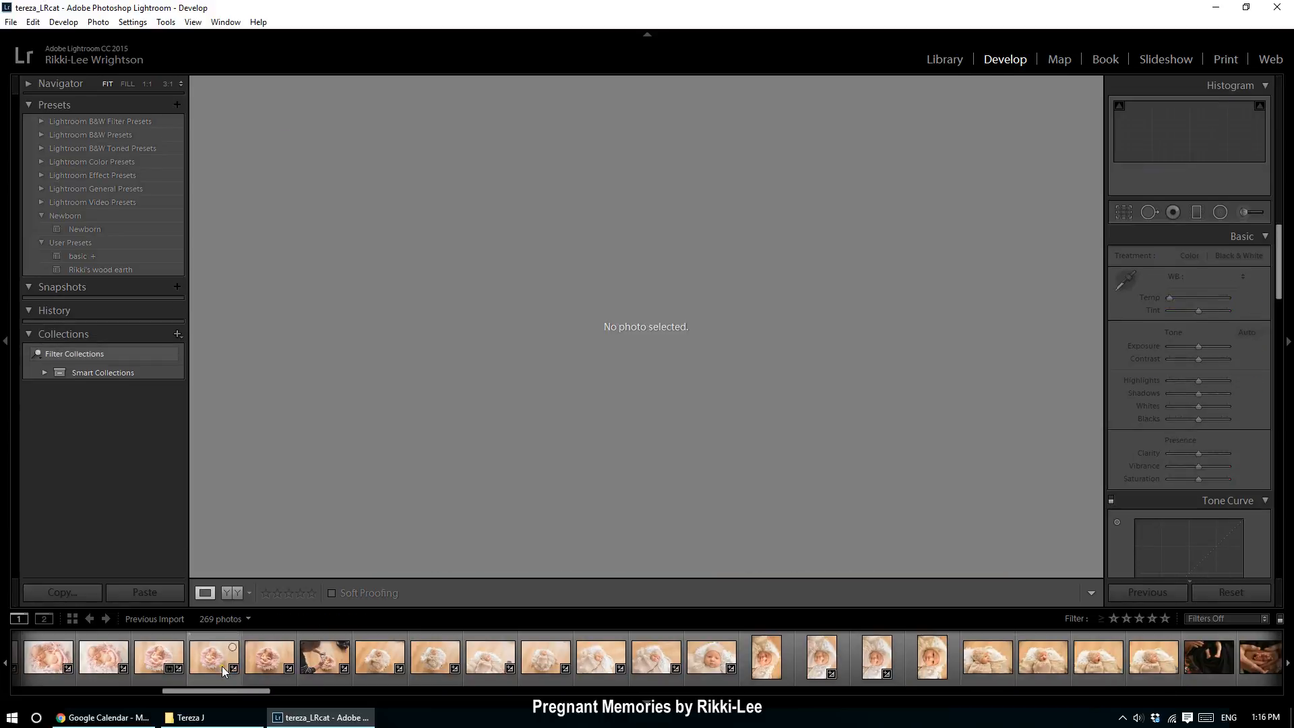
# - Crop PME_0044.NEF more tightly around the baby in the fur-lined basket, keeping the original aspect ratio
pyautogui.click(211, 662)
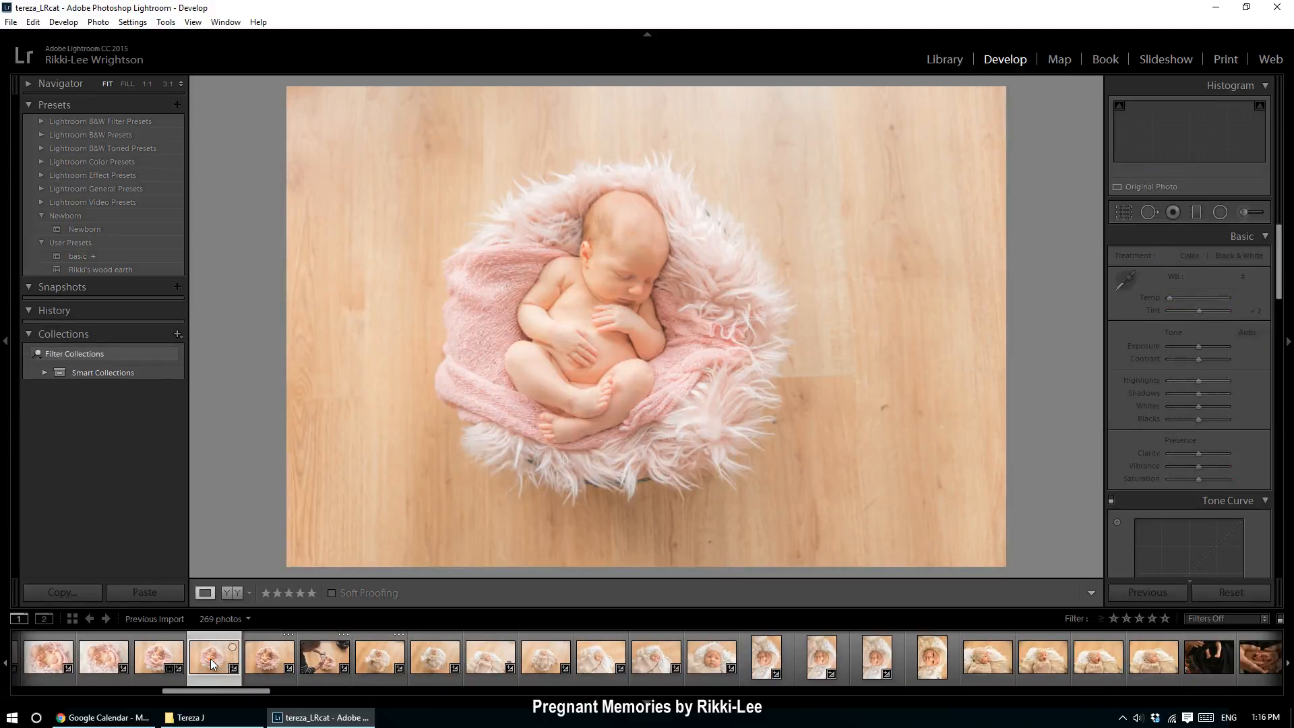
pyautogui.click(1123, 215)
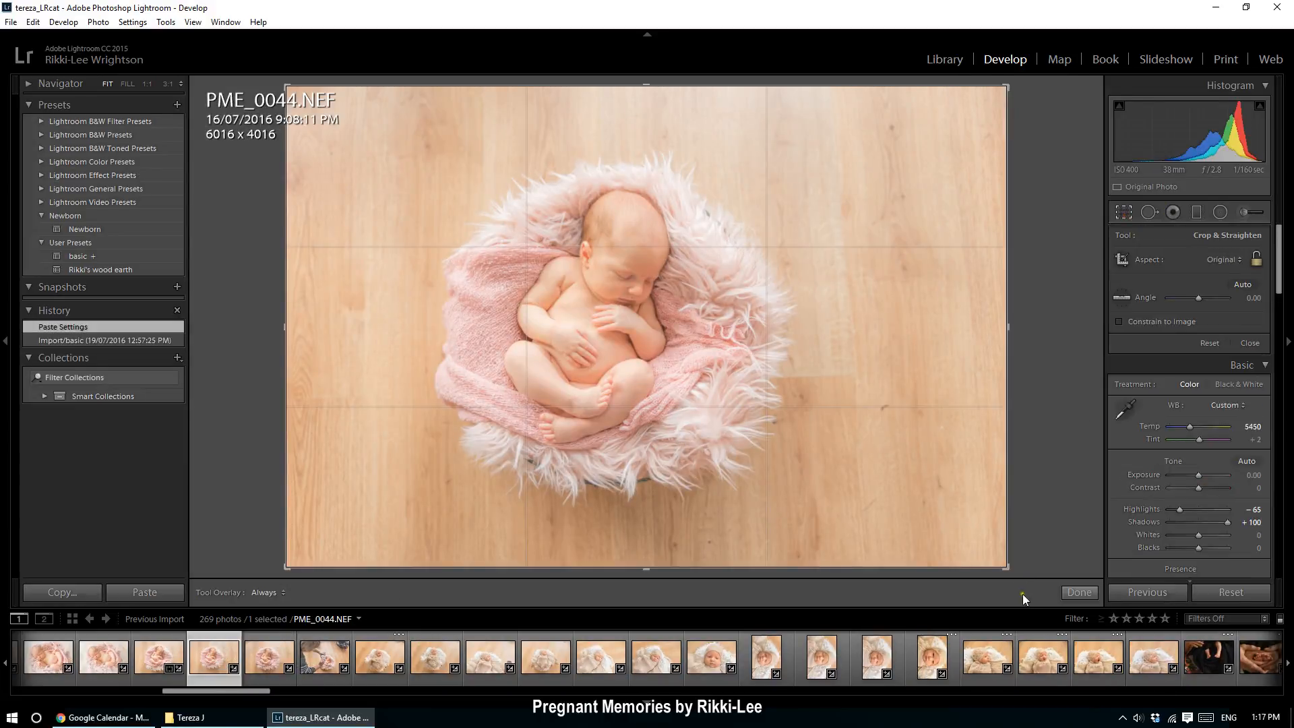
pyautogui.moveTo(1006, 566); pyautogui.dragTo(980, 561)
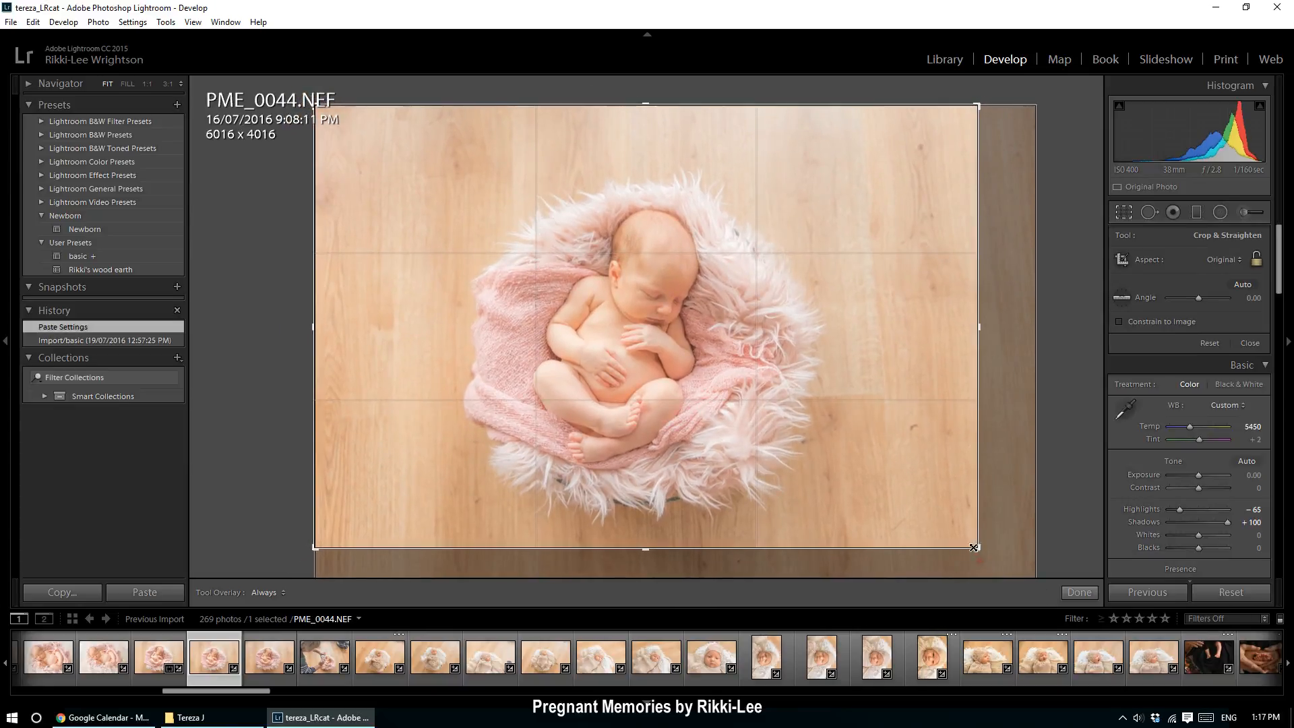
# - Apply the crop on PME_0044.NEF at 5532 x 3693 and check it against the preceding photo in the filmstrip
pyautogui.press('Return')
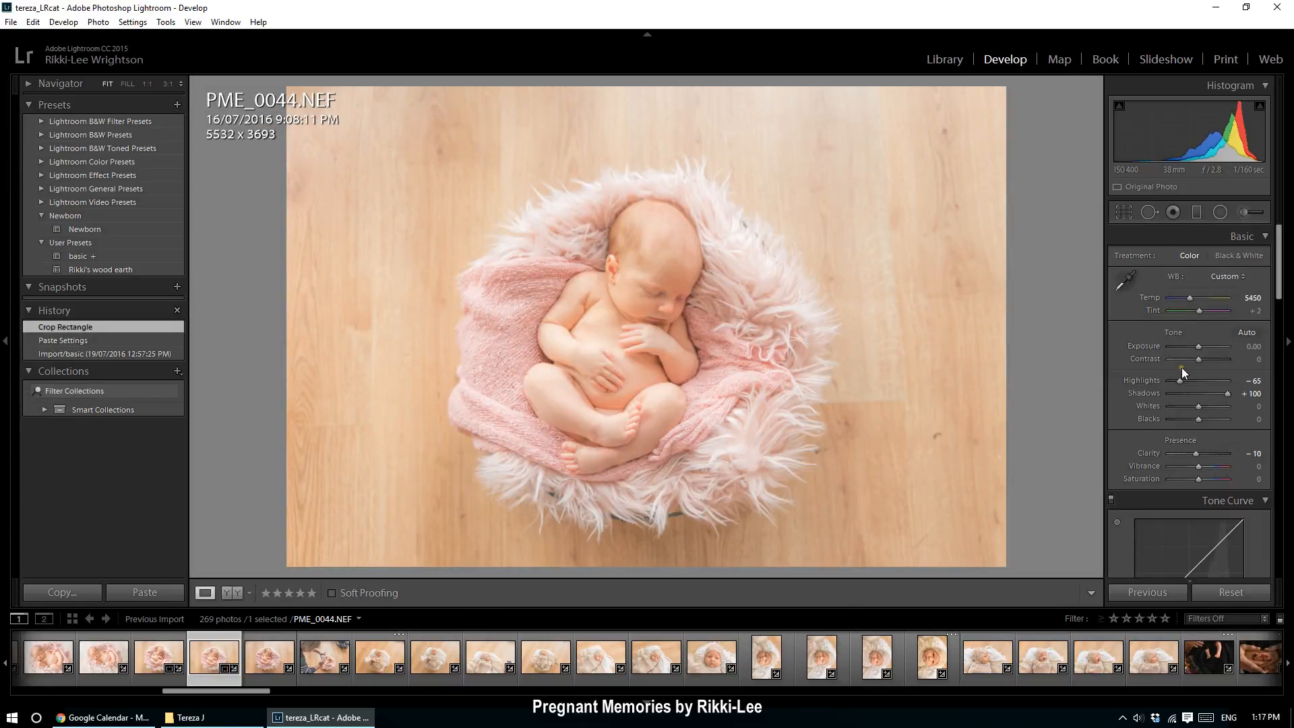
pyautogui.click(172, 663)
pyautogui.click(211, 662)
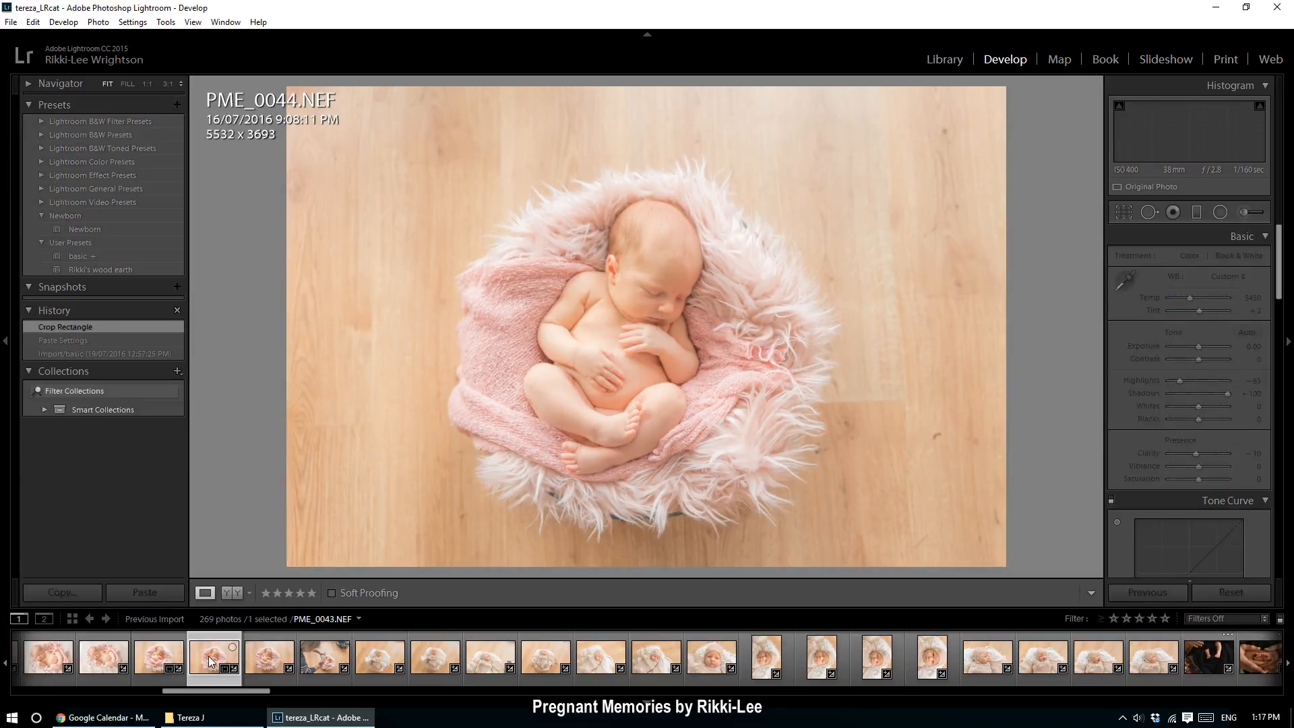
# - Convert PME_0045.NEF to black and white, with Contrast at +74 and Blacks at -16
pyautogui.click(269, 658)
pyautogui.click(1224, 256)
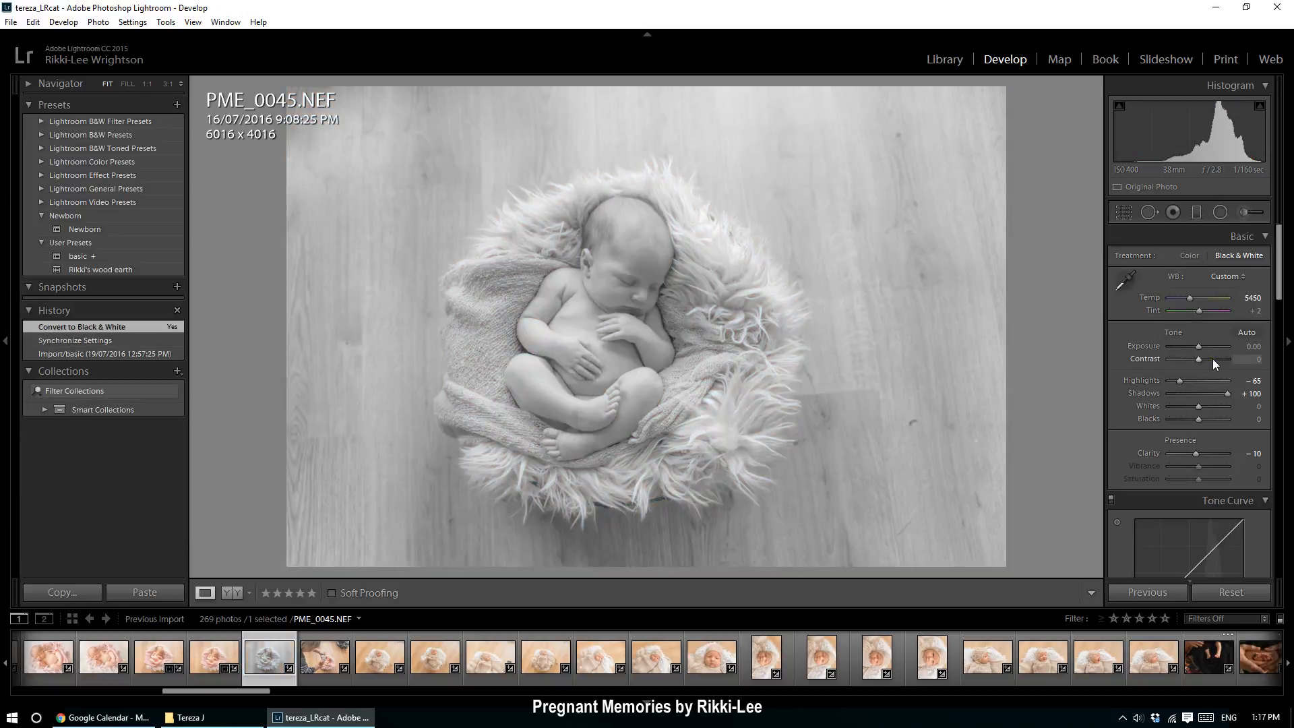
pyautogui.click(1211, 358)
pyautogui.moveTo(1211, 359); pyautogui.dragTo(1221, 363)
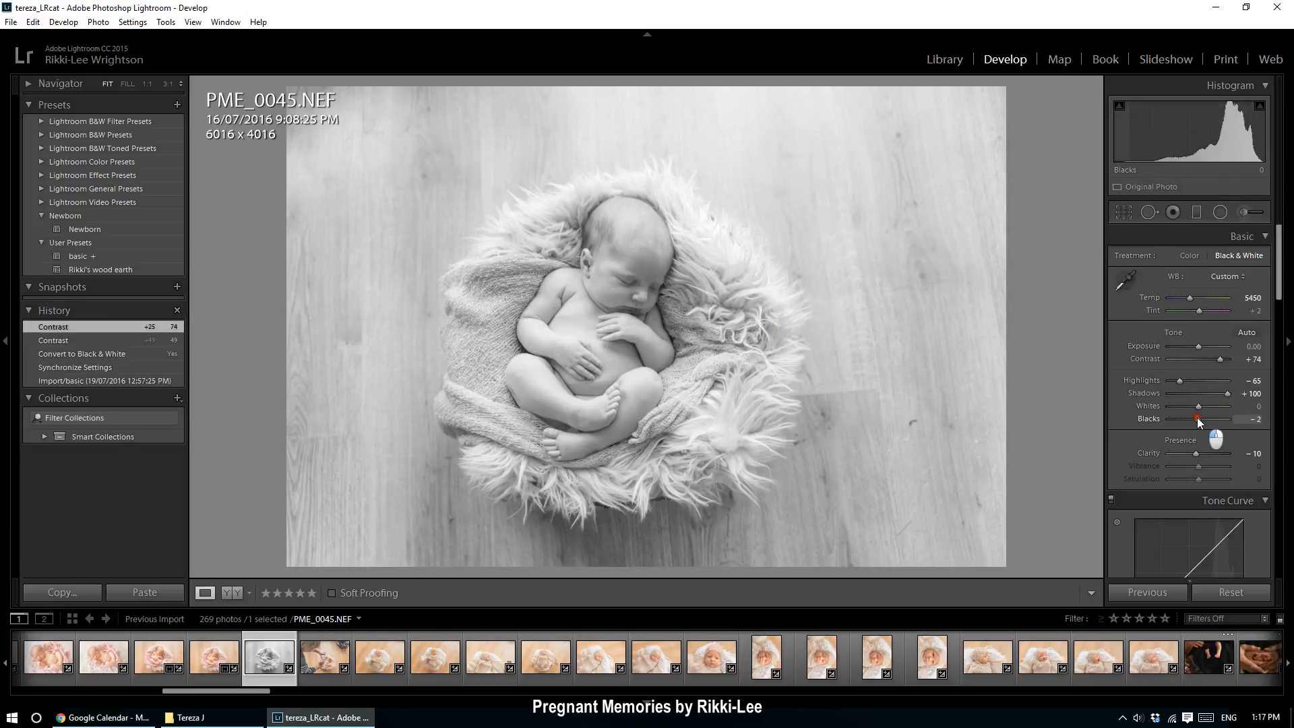
pyautogui.moveTo(1197, 418); pyautogui.dragTo(1193, 418)
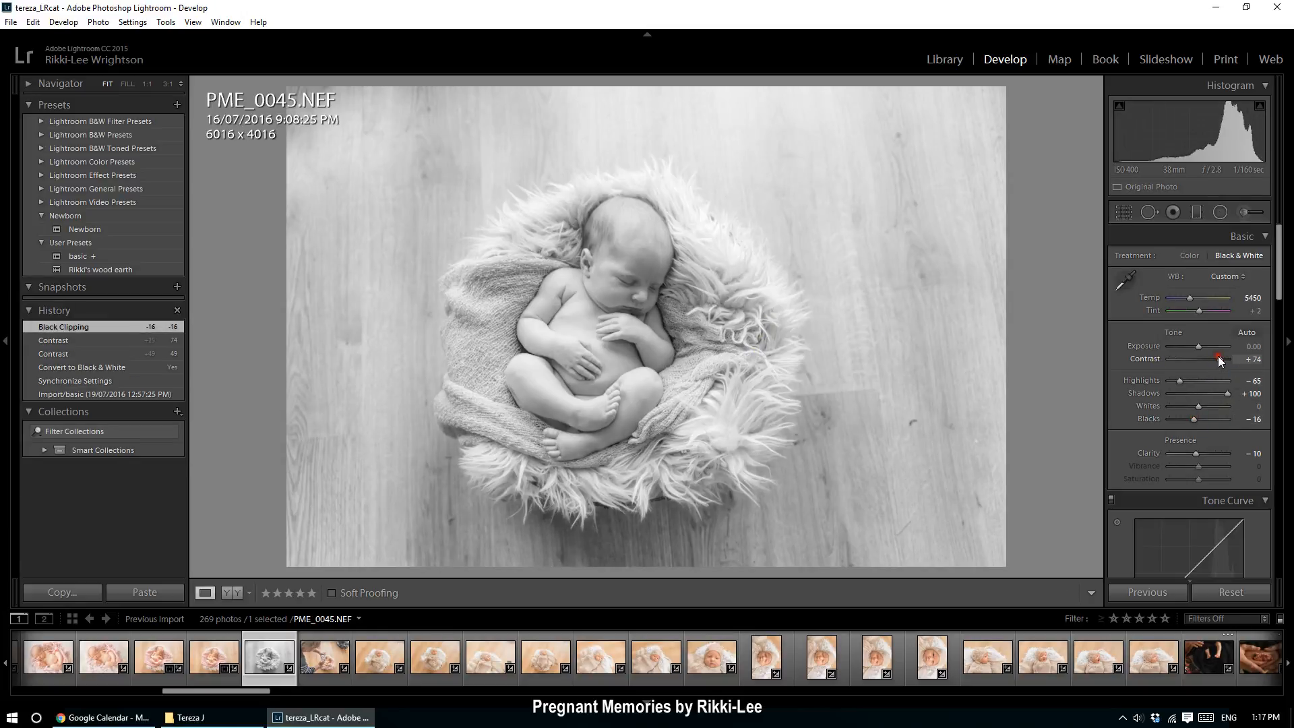
# - Refine the black-and-white photo's tone with Contrast +64, Highlights -100 and Exposure +0.10
pyautogui.moveTo(1218, 356); pyautogui.dragTo(1191, 382)
pyautogui.moveTo(1191, 382); pyautogui.dragTo(1165, 382)
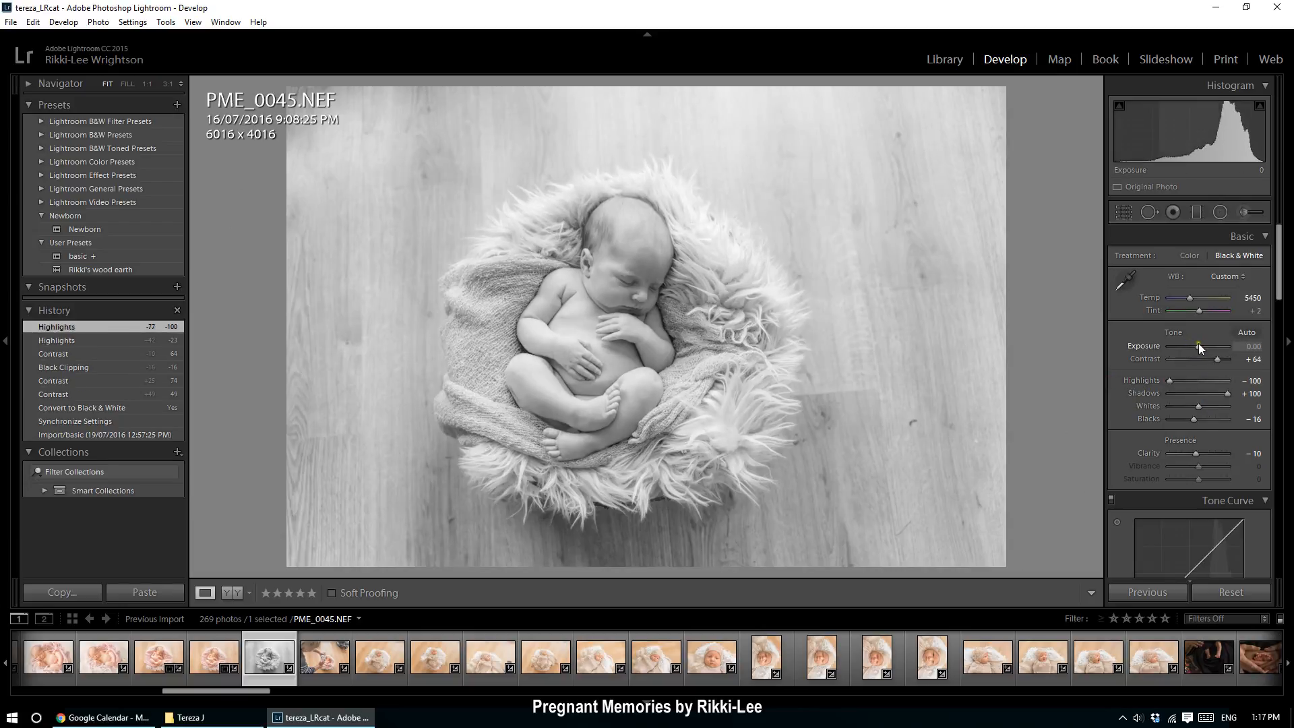
pyautogui.moveTo(1198, 343); pyautogui.dragTo(1198, 342)
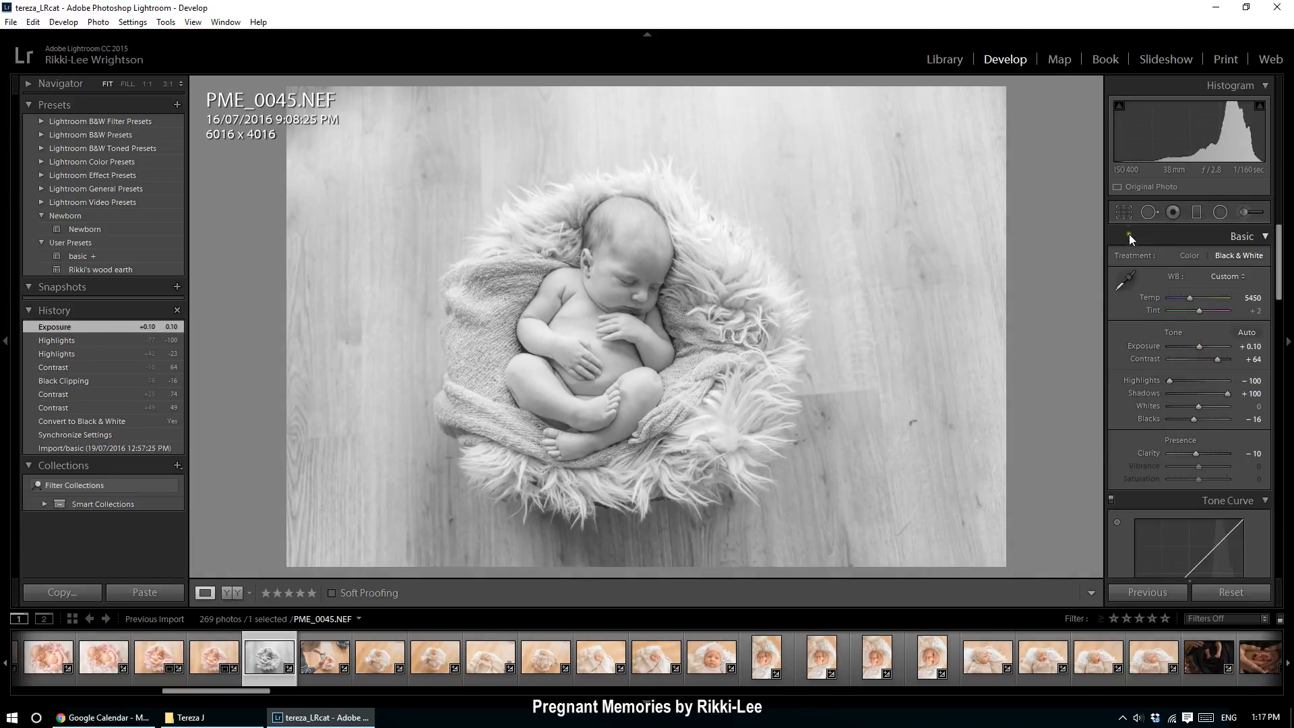
# - Straighten PME_0045.NEF by 1.68 degrees and crop it to about 5631 x 3759, recentring the baby in the frame
pyautogui.press('r')
pyautogui.moveTo(1087, 238); pyautogui.dragTo(1087, 252)
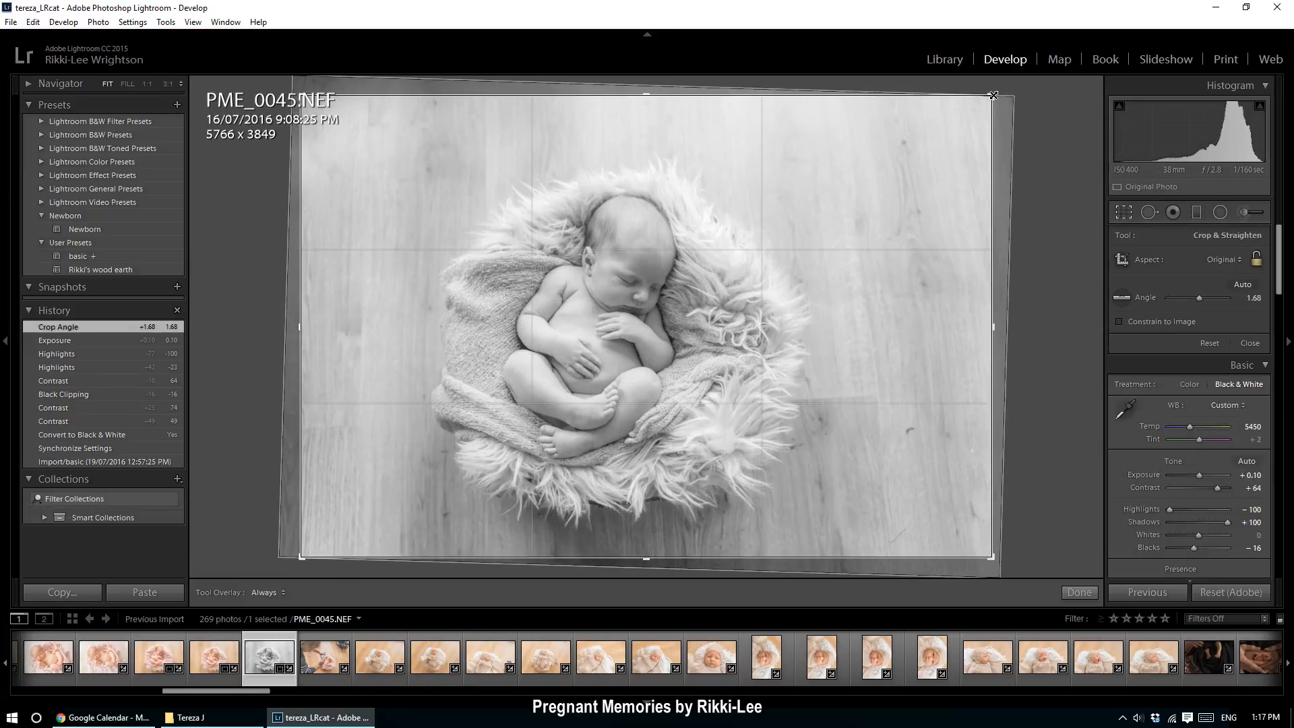
pyautogui.moveTo(975, 110); pyautogui.dragTo(969, 116)
pyautogui.moveTo(855, 387); pyautogui.dragTo(903, 341)
pyautogui.press('Return')
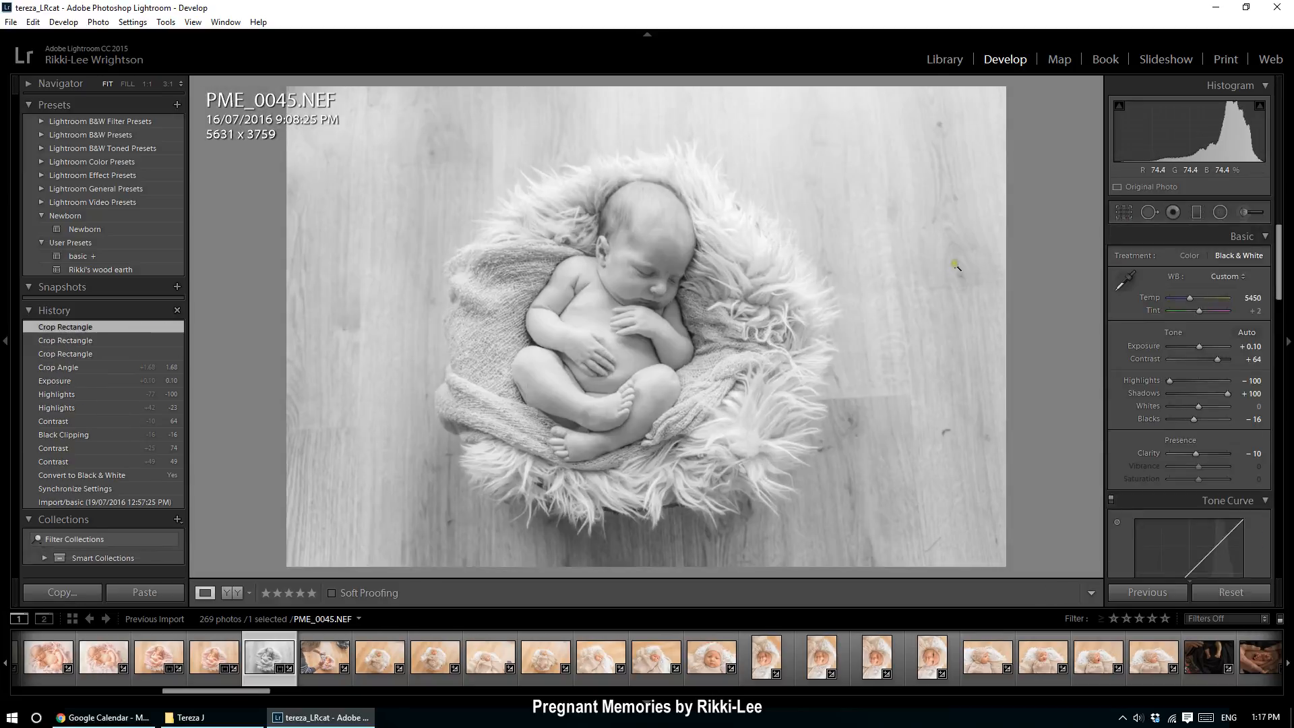
pyautogui.click(321, 655)
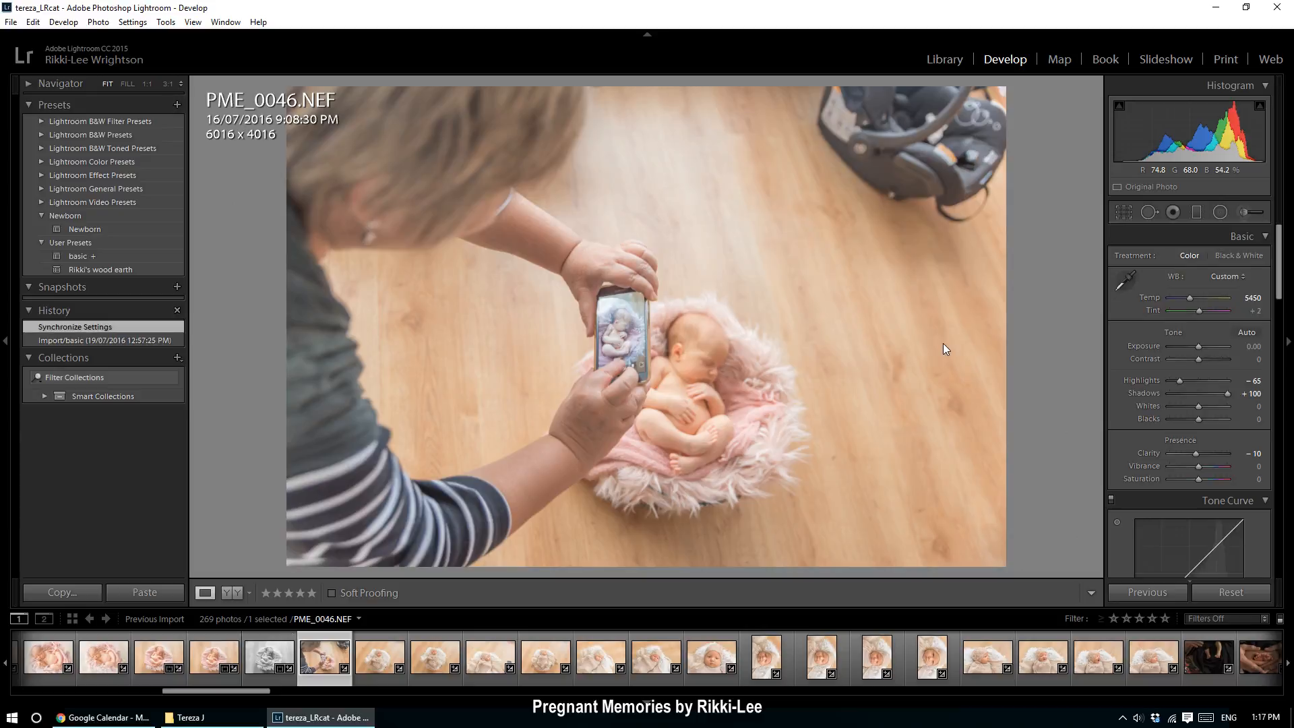
pyautogui.click(376, 660)
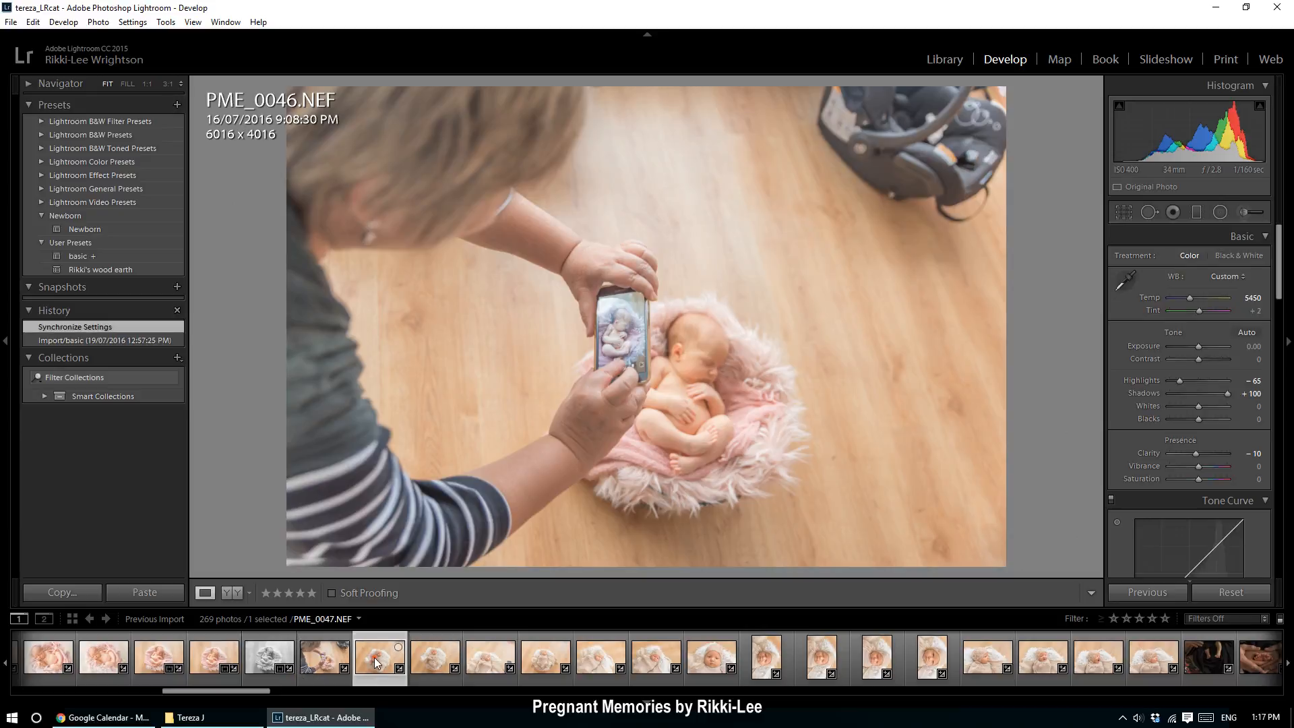
pyautogui.click(1122, 210)
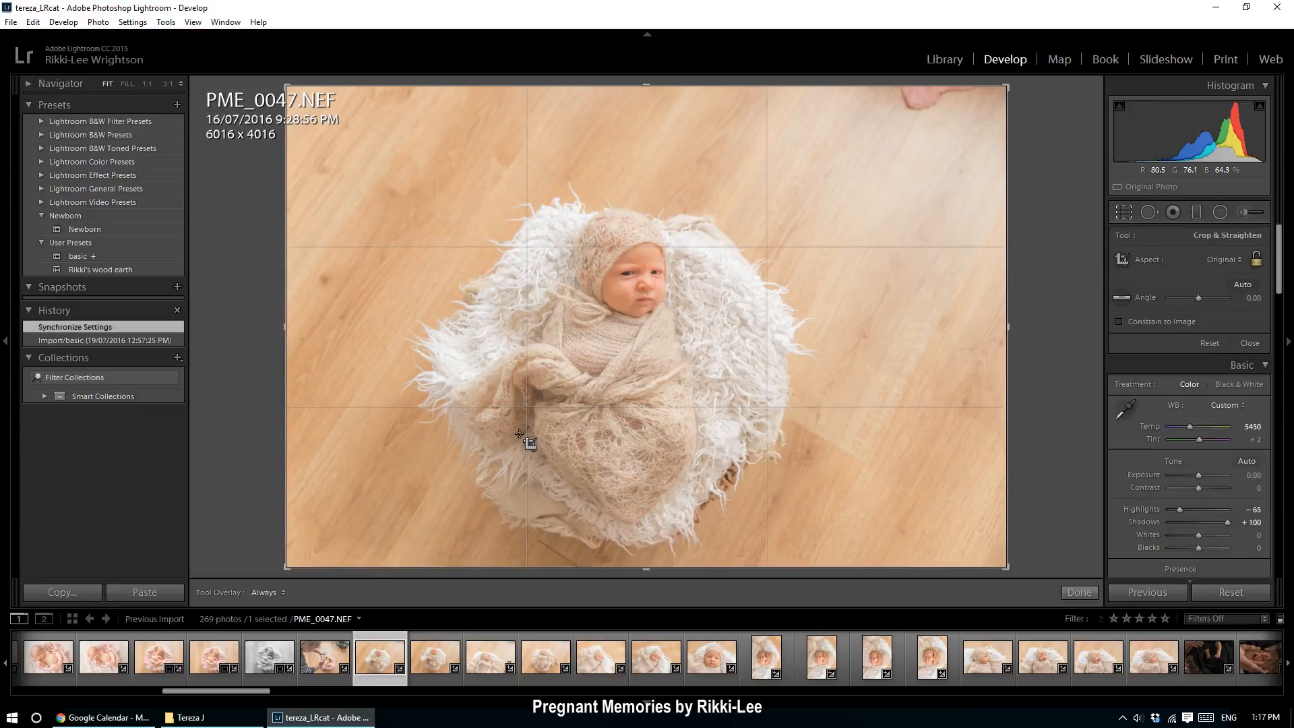
# - Crop PME_0046.NEF to about 4506 x 3008, framing the hands holding the phone and the baby
pyautogui.click(335, 652)
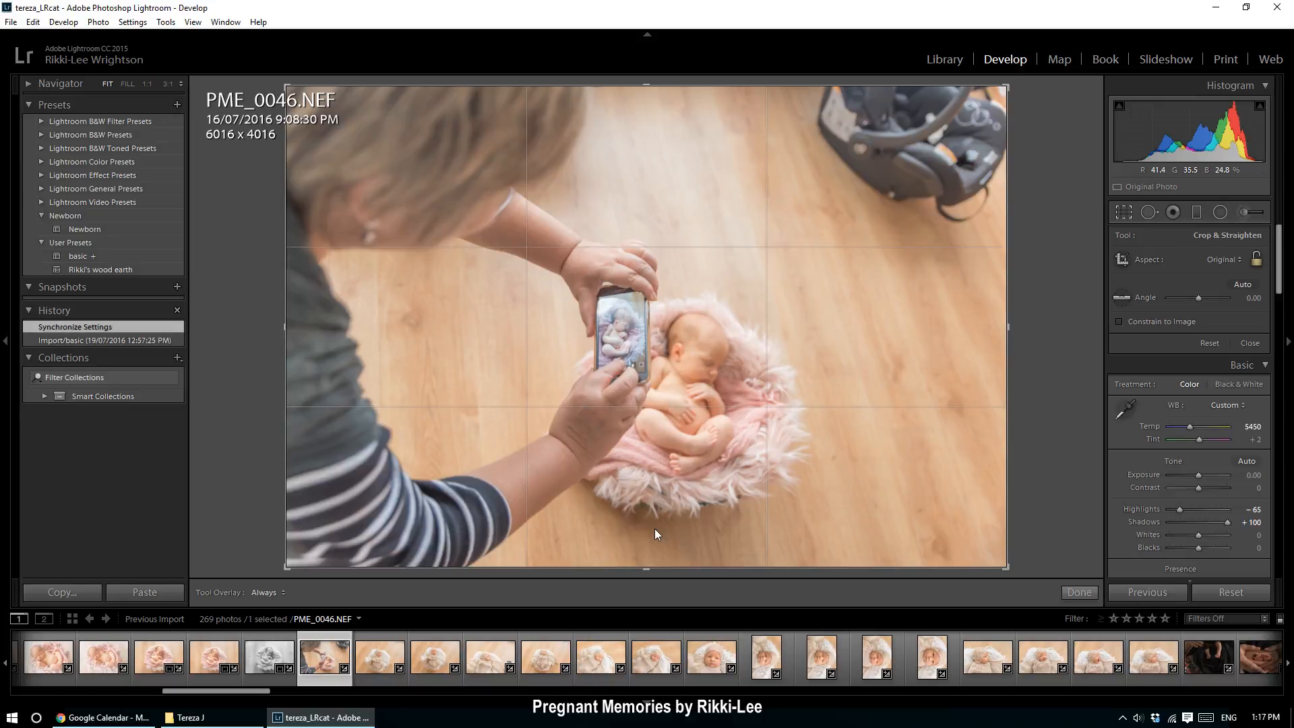
pyautogui.click(1123, 212)
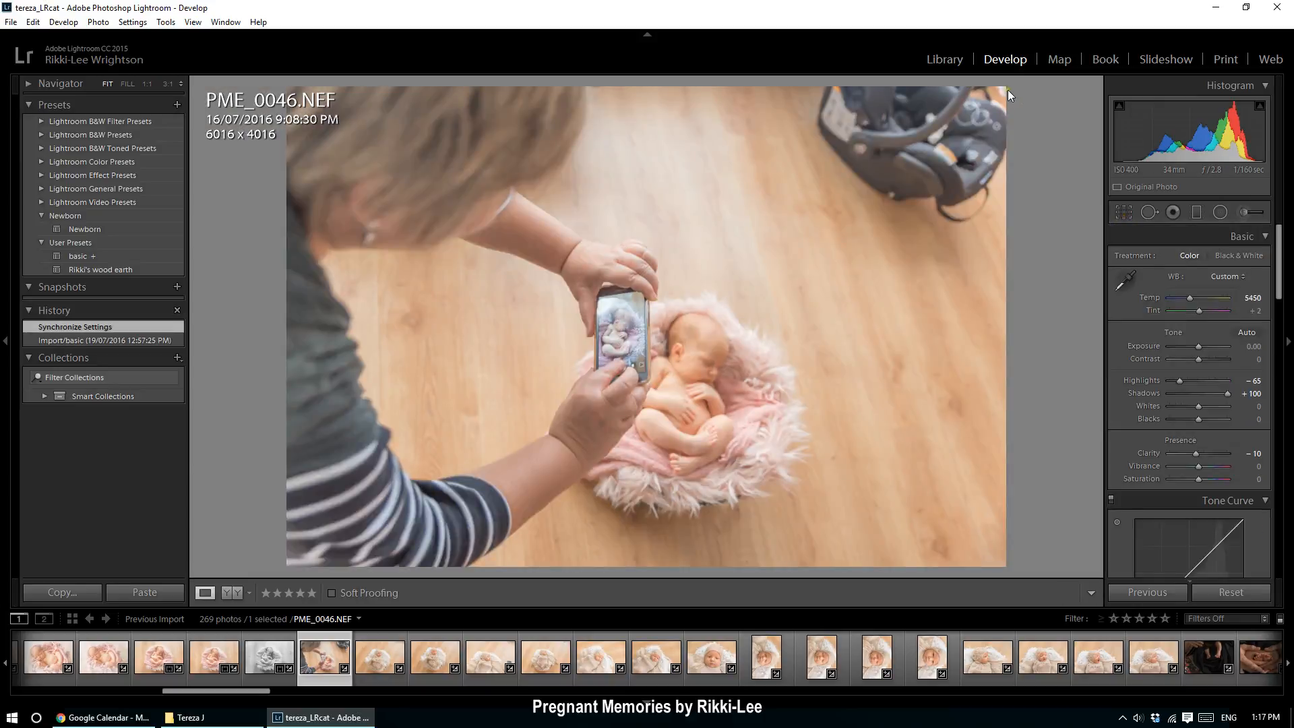
pyautogui.click(1123, 211)
pyautogui.moveTo(1006, 86); pyautogui.dragTo(917, 147)
pyautogui.moveTo(814, 269); pyautogui.dragTo(758, 279)
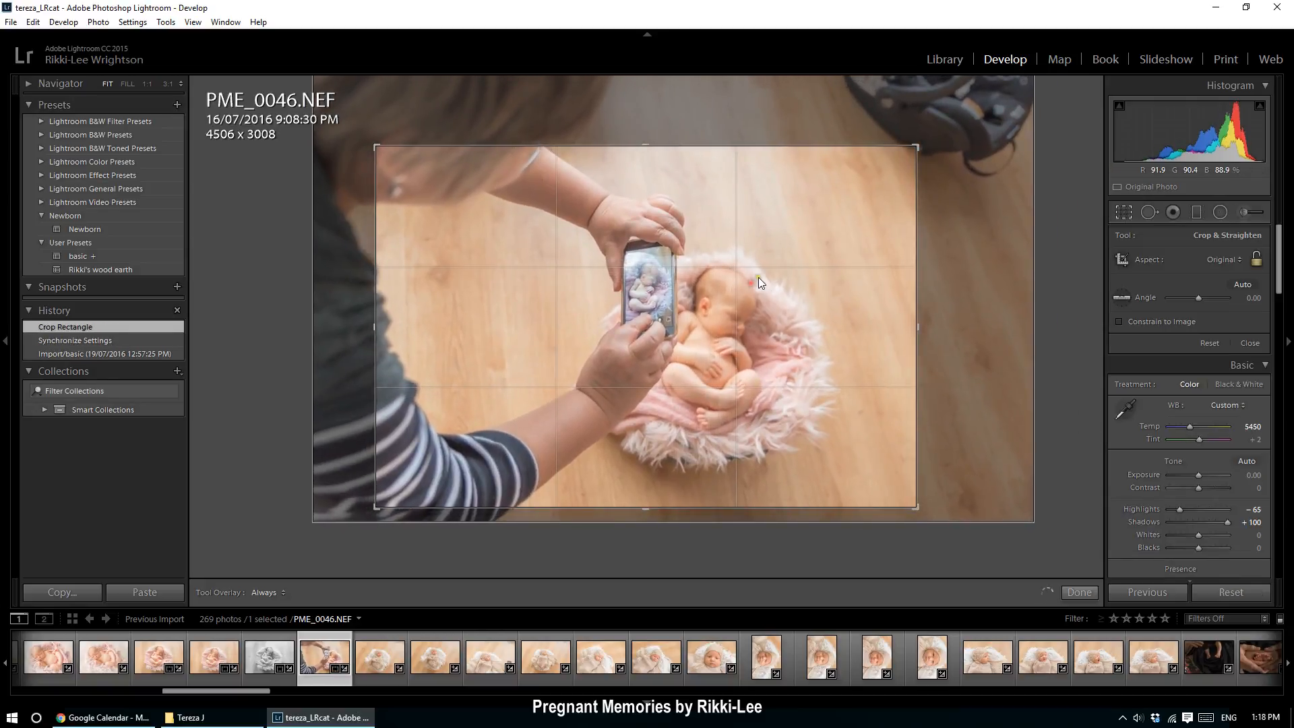
pyautogui.press('Return')
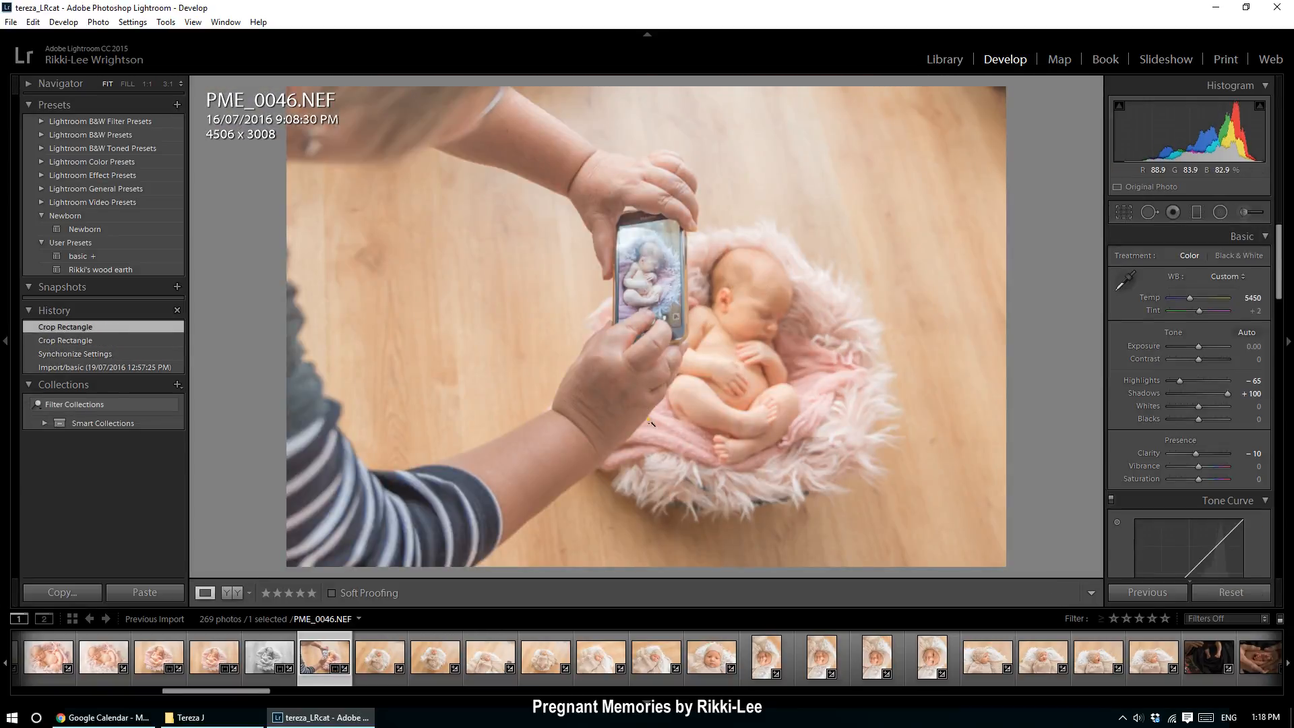
# - Crop PME_0047.NEF to about 5071 x 3385 so the foot at the upper edge is cut out, and nudge its Exposure
pyautogui.click(380, 655)
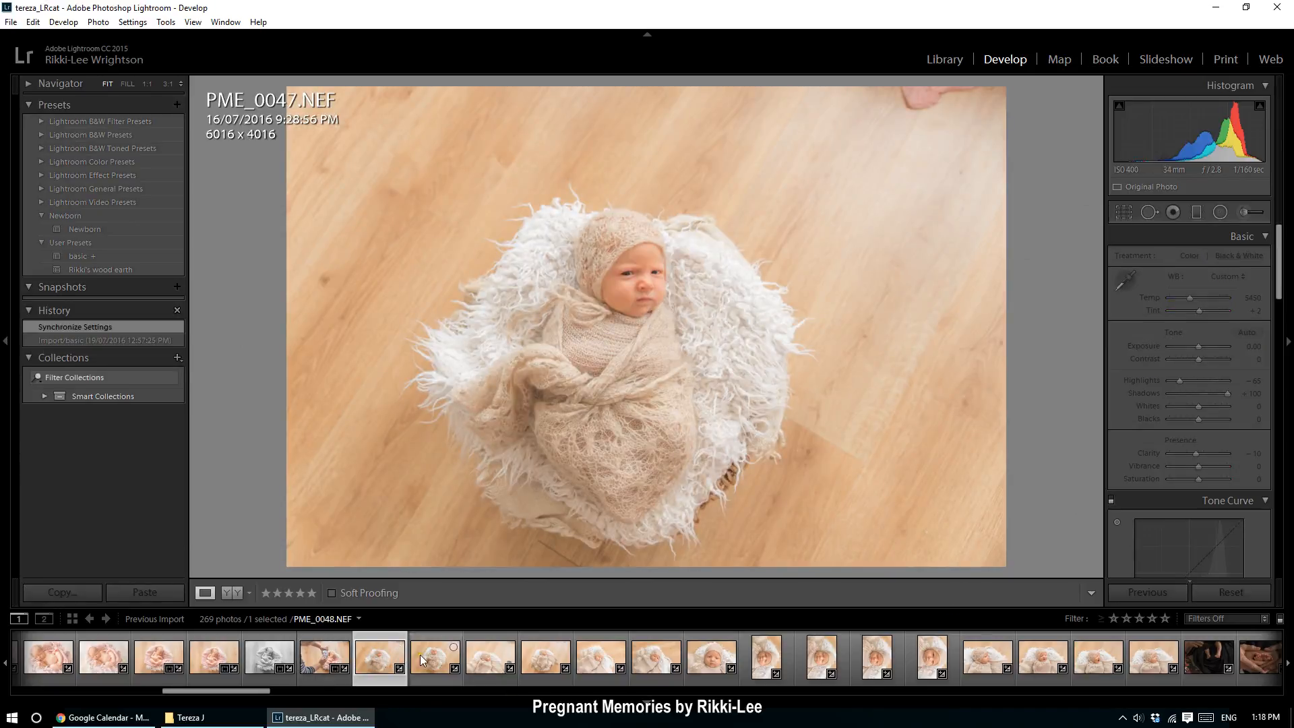
pyautogui.click(1123, 212)
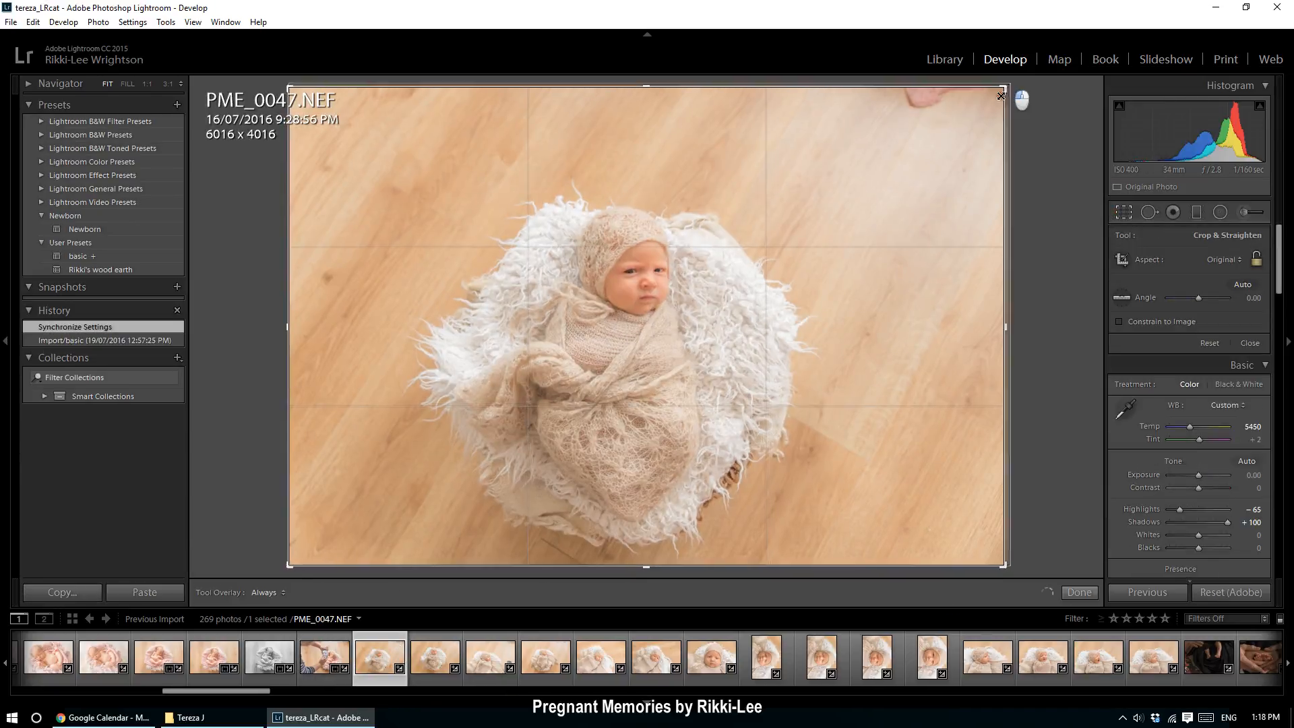
pyautogui.moveTo(1001, 95); pyautogui.dragTo(984, 130)
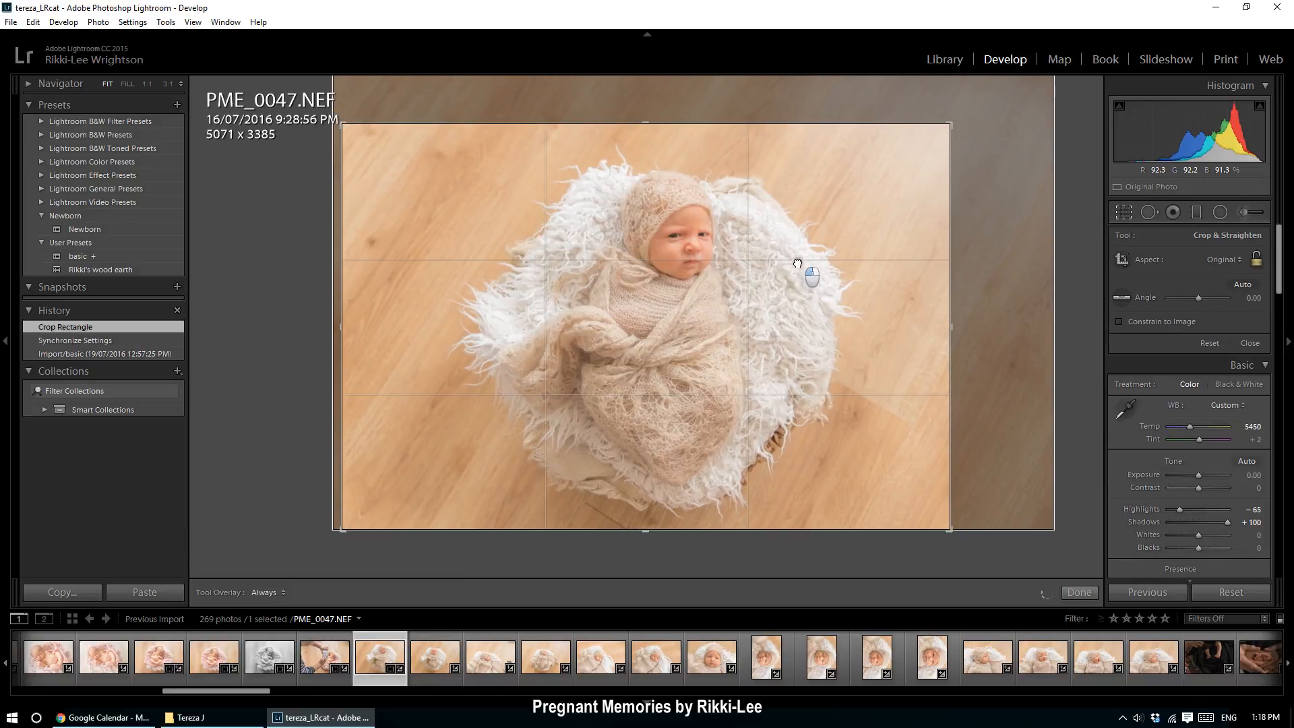
pyautogui.moveTo(797, 263); pyautogui.dragTo(792, 264)
pyautogui.press('Return')
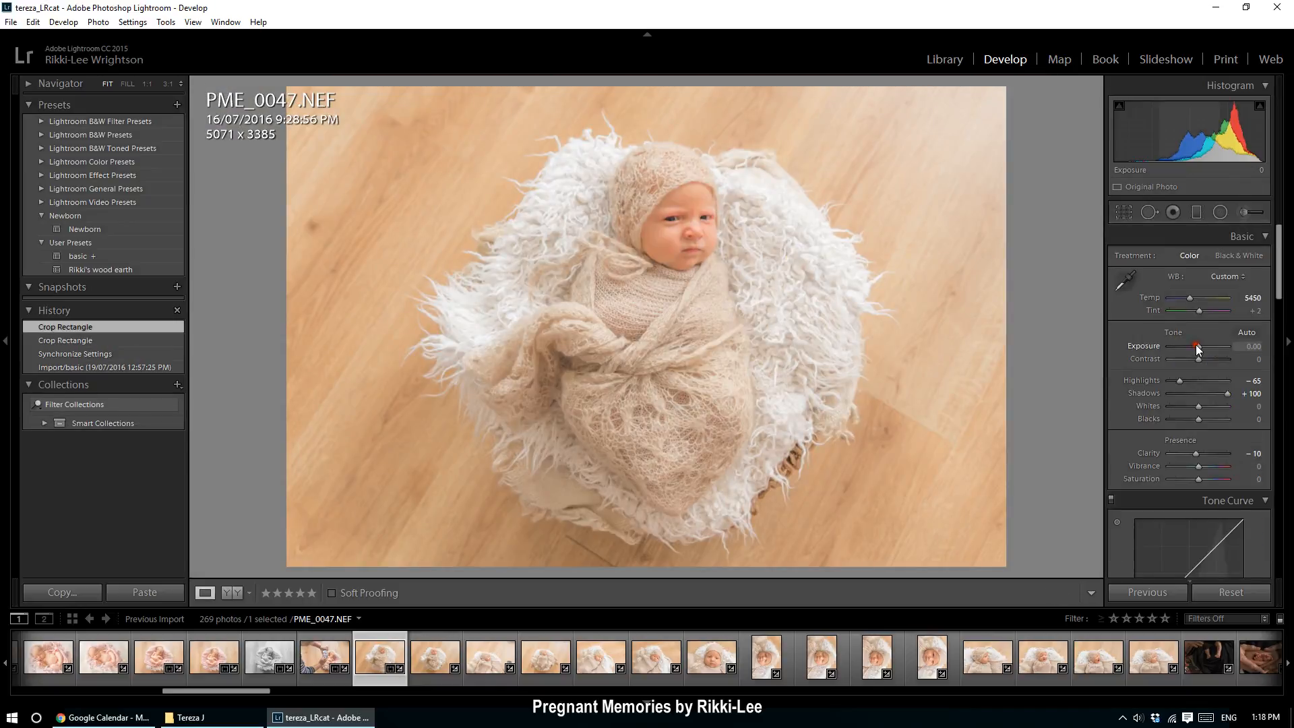
pyautogui.moveTo(1196, 347); pyautogui.dragTo(1198, 347)
# - Delete PME_0049.NEF, the shot with the phone in the frame, from disk
pyautogui.click(426, 661)
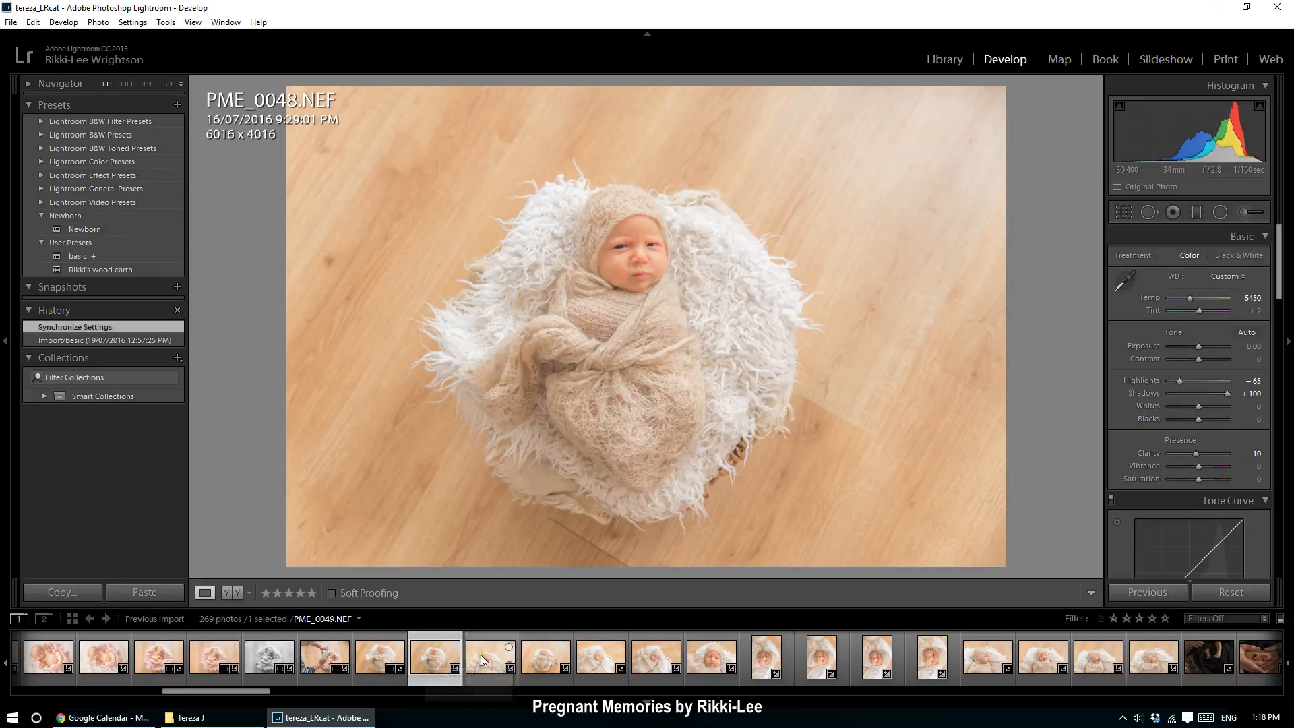
pyautogui.click(481, 657)
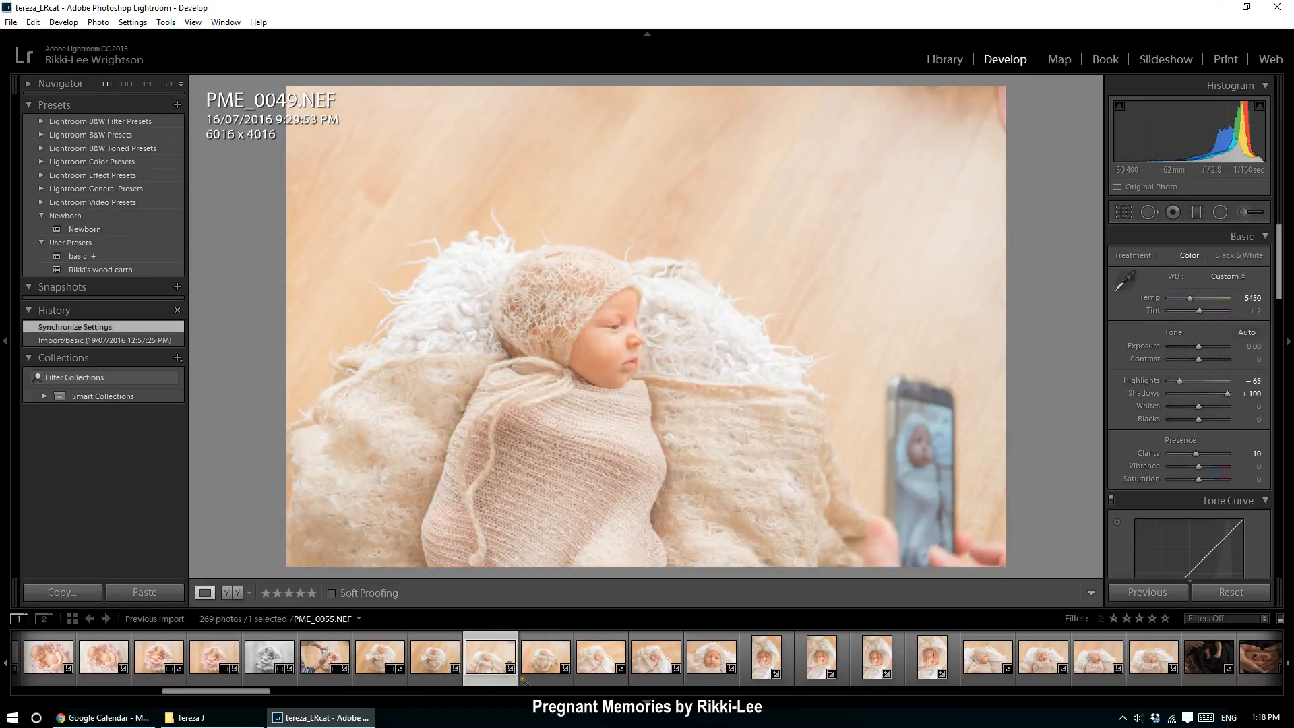
pyautogui.press('Delete')
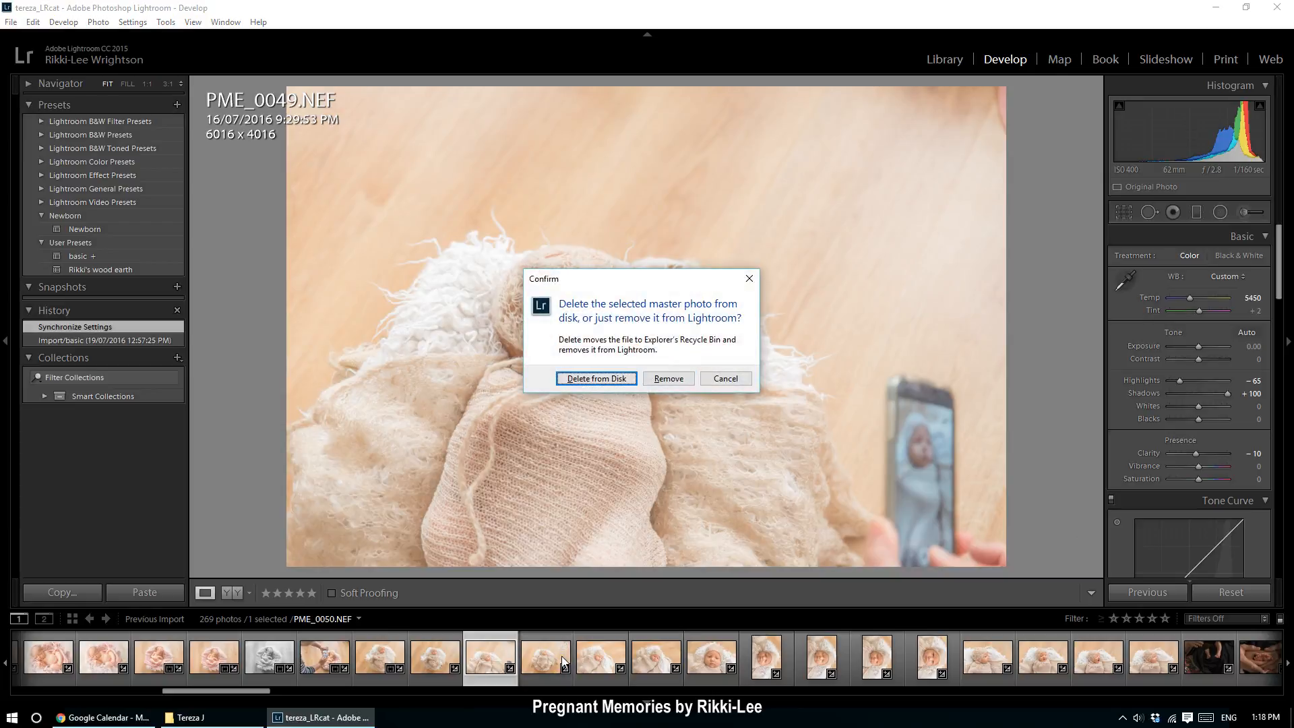
pyautogui.press('Return')
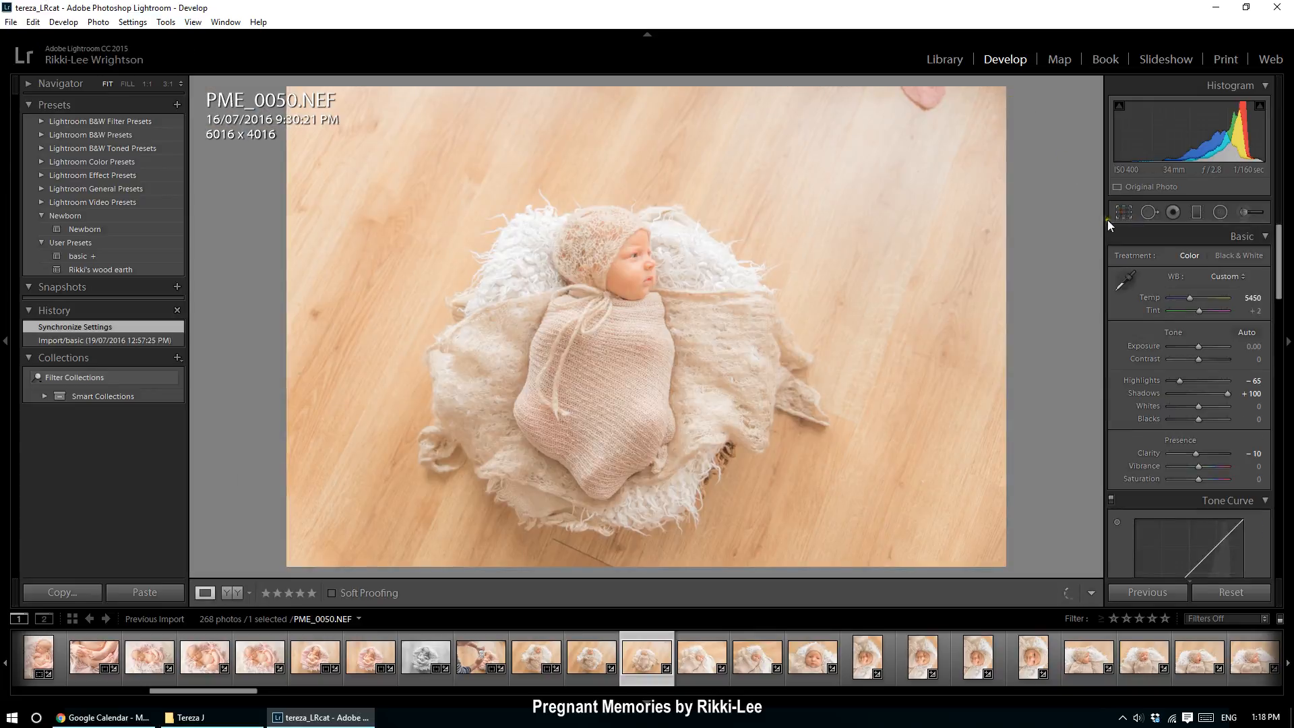
# - Crop PME_0050.NEF to about 5250 x 3505, trimming its upper and right edges
pyautogui.press('r')
pyautogui.moveTo(1005, 87); pyautogui.dragTo(962, 108)
pyautogui.press('Return')
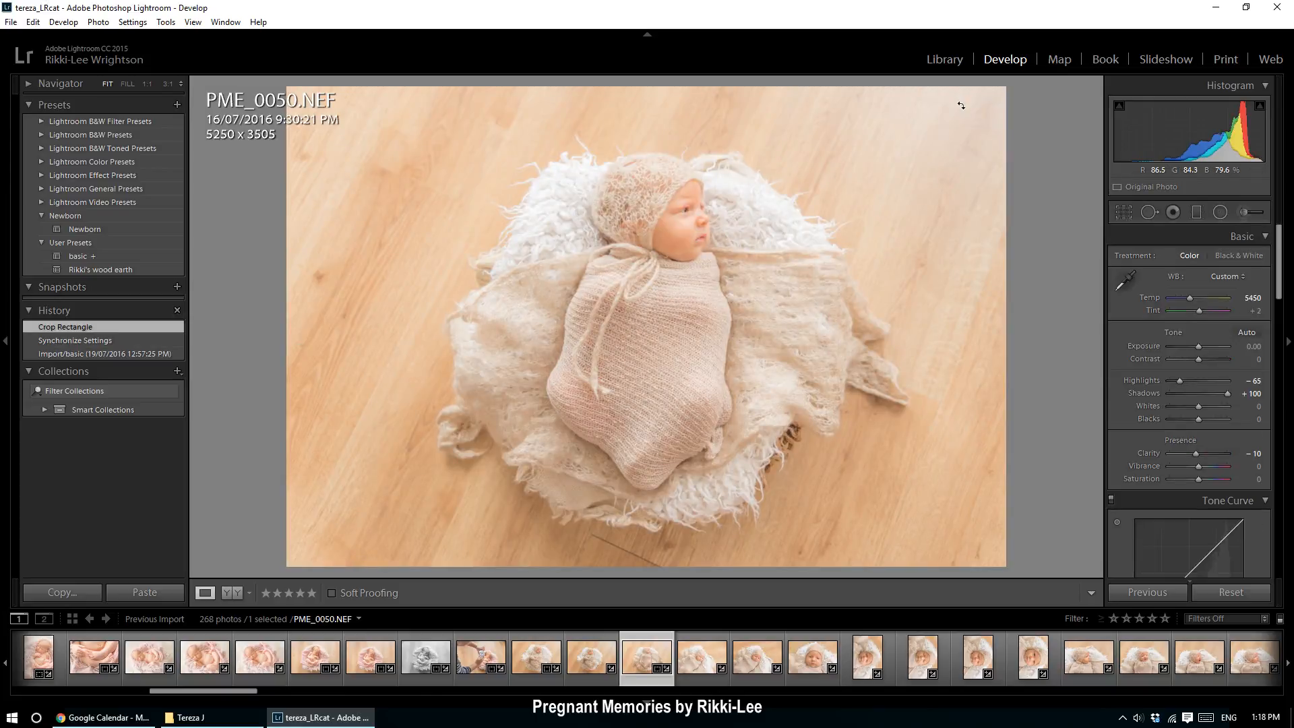
# - Rotate PME_0050.NEF to an angle of -2.12, tighten the crop to about 5031 x 3358 and reposition the baby within it
pyautogui.click(1123, 212)
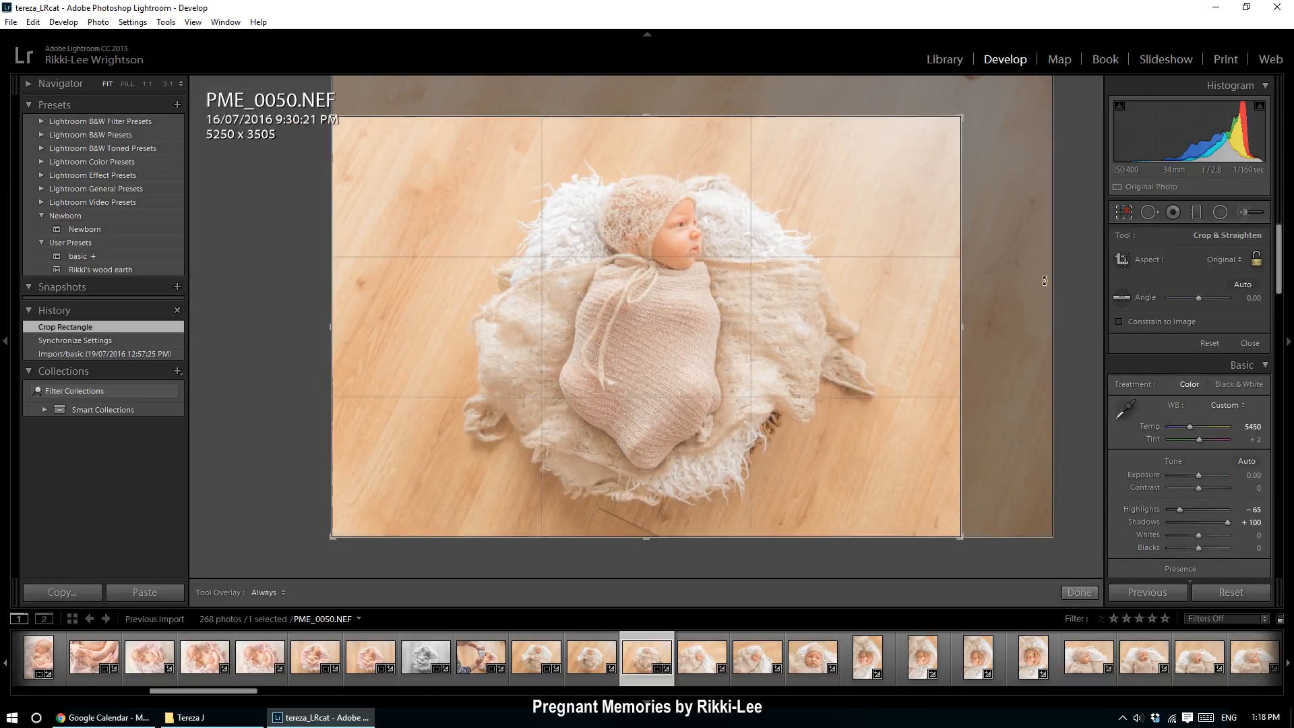
pyautogui.moveTo(1046, 253); pyautogui.dragTo(1045, 271)
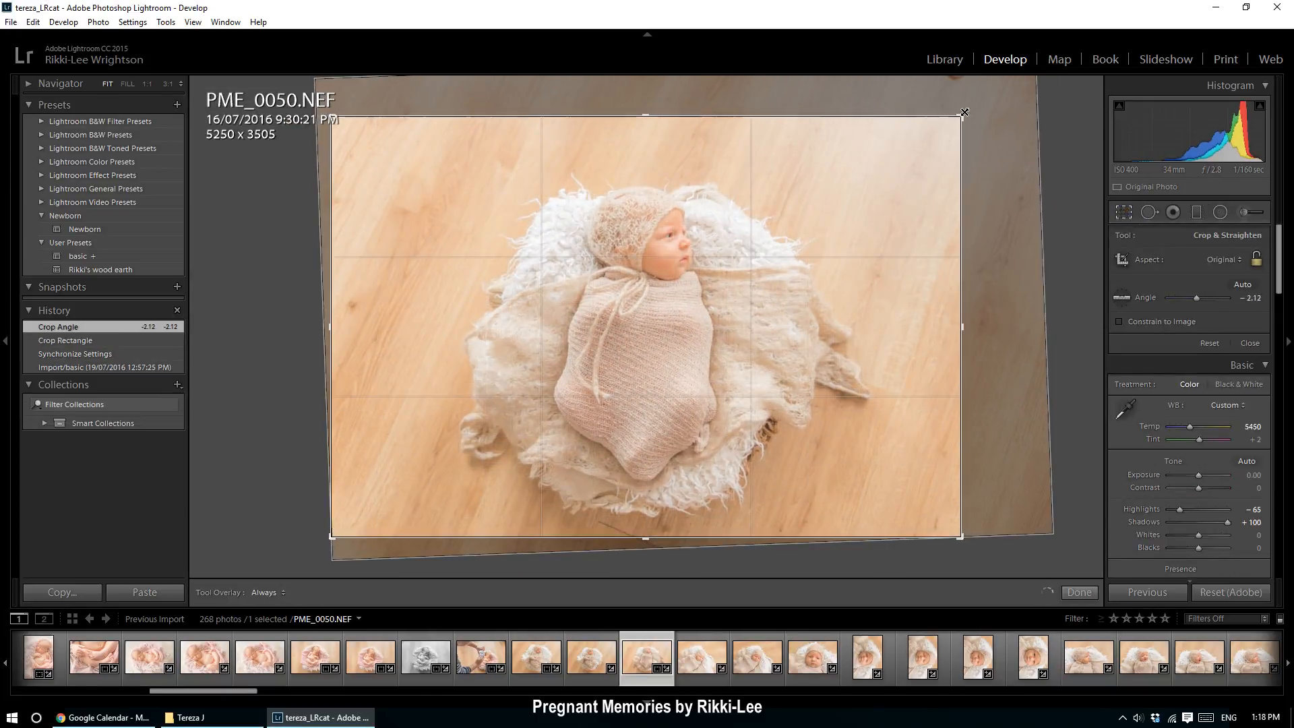
pyautogui.moveTo(960, 118); pyautogui.dragTo(952, 124)
pyautogui.moveTo(851, 225); pyautogui.dragTo(847, 208)
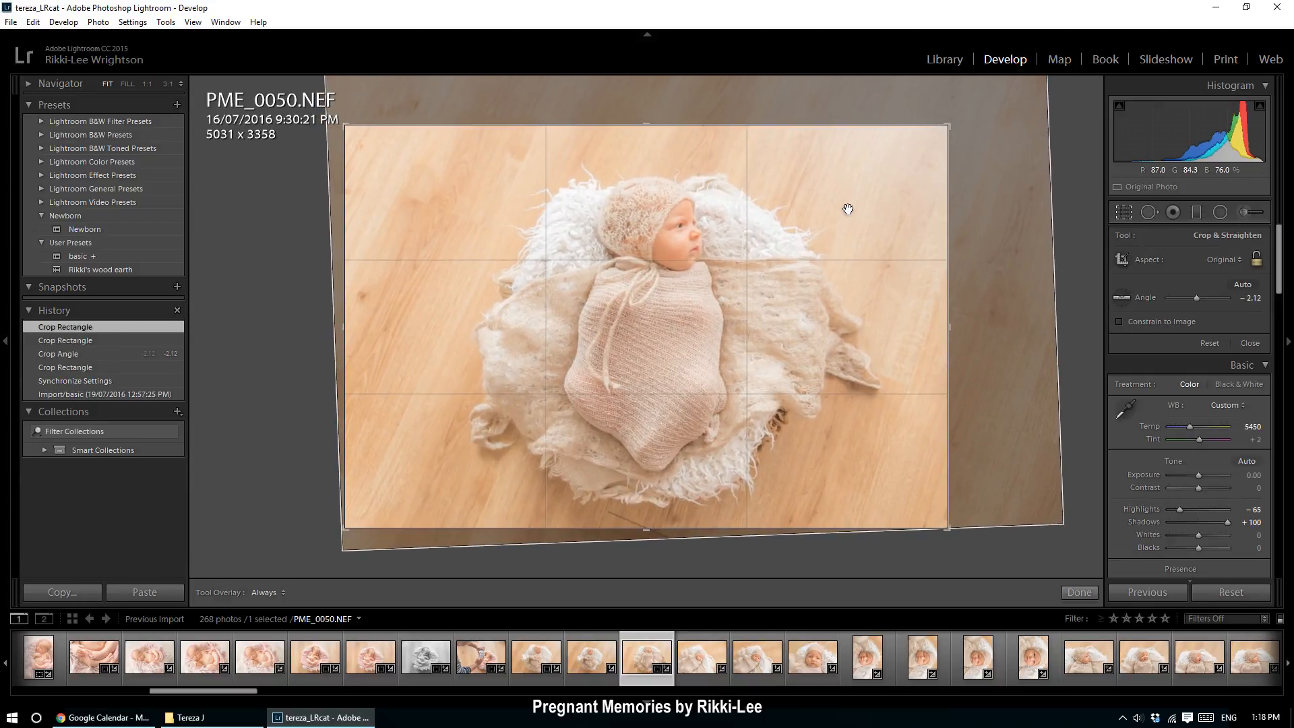
pyautogui.press('Return')
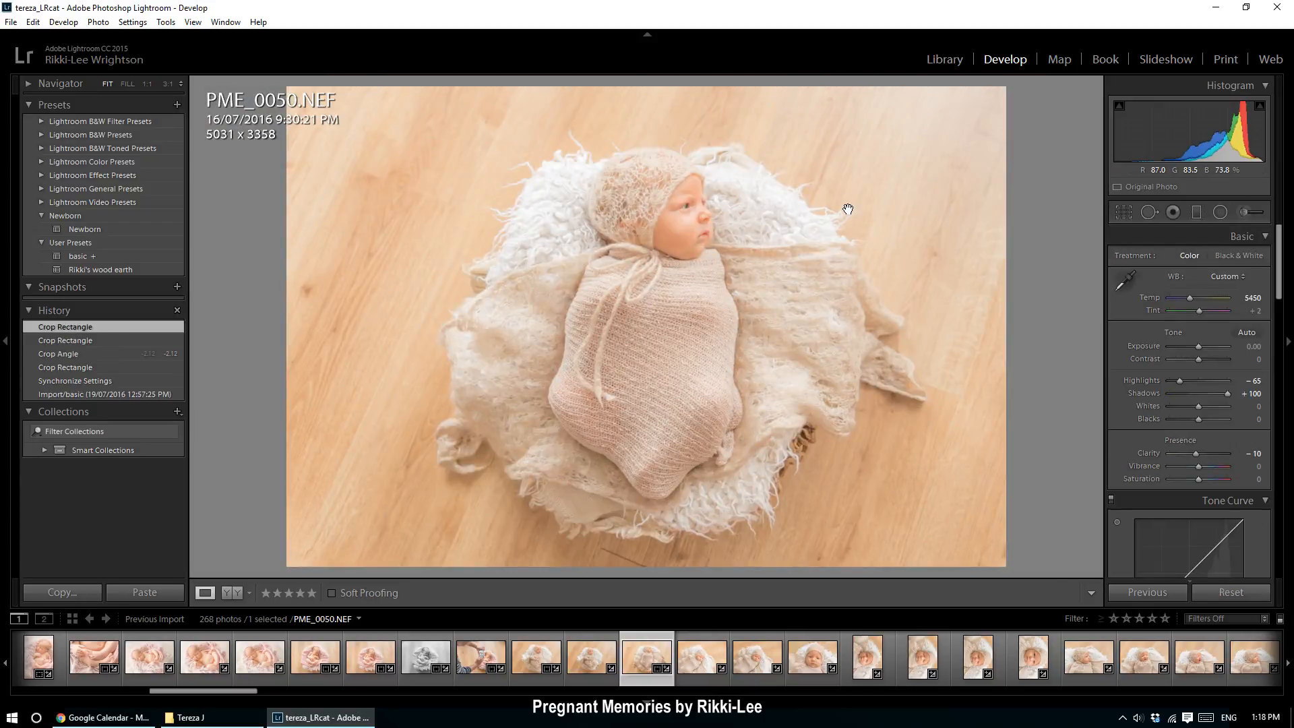
pyautogui.click(1122, 212)
pyautogui.moveTo(754, 288); pyautogui.dragTo(739, 285)
pyautogui.press('Return')
# - Crop PME_0051.NEF to about 5689 x 3798, inspect the baby's face at 1:1 and return to the fitted view
pyautogui.click(703, 667)
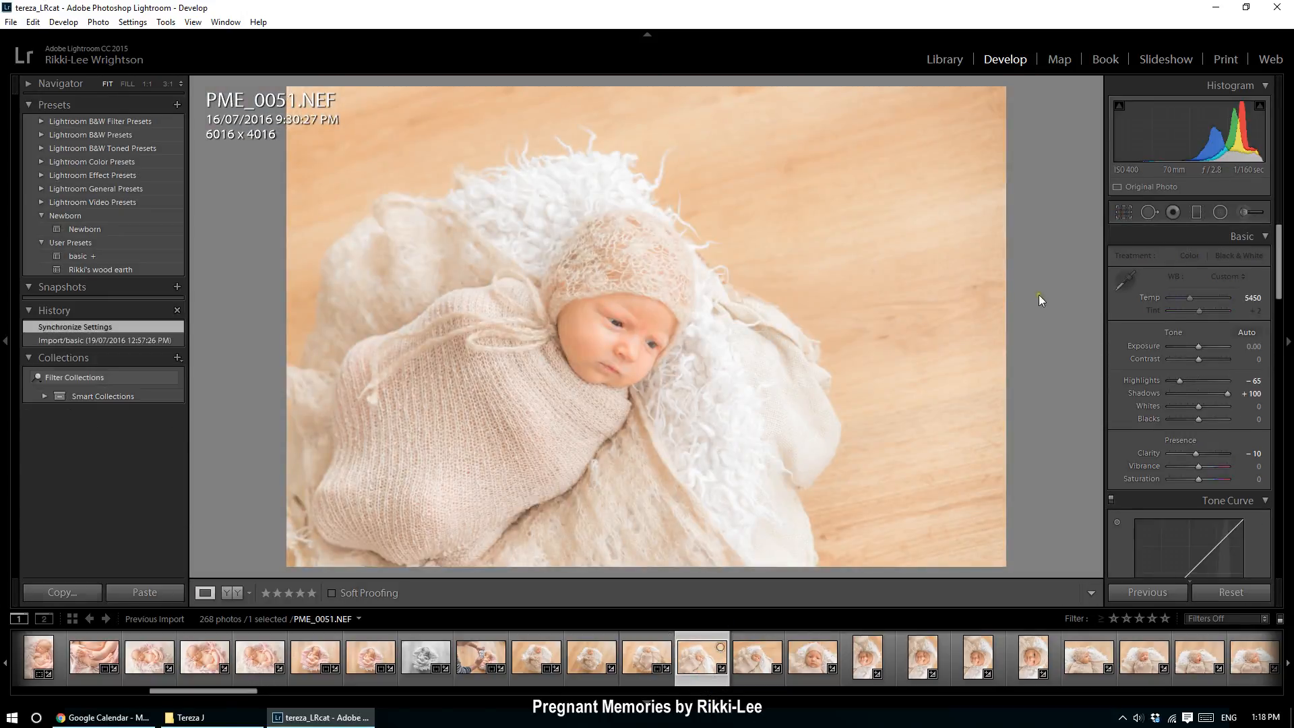
pyautogui.click(1124, 213)
pyautogui.click(1115, 212)
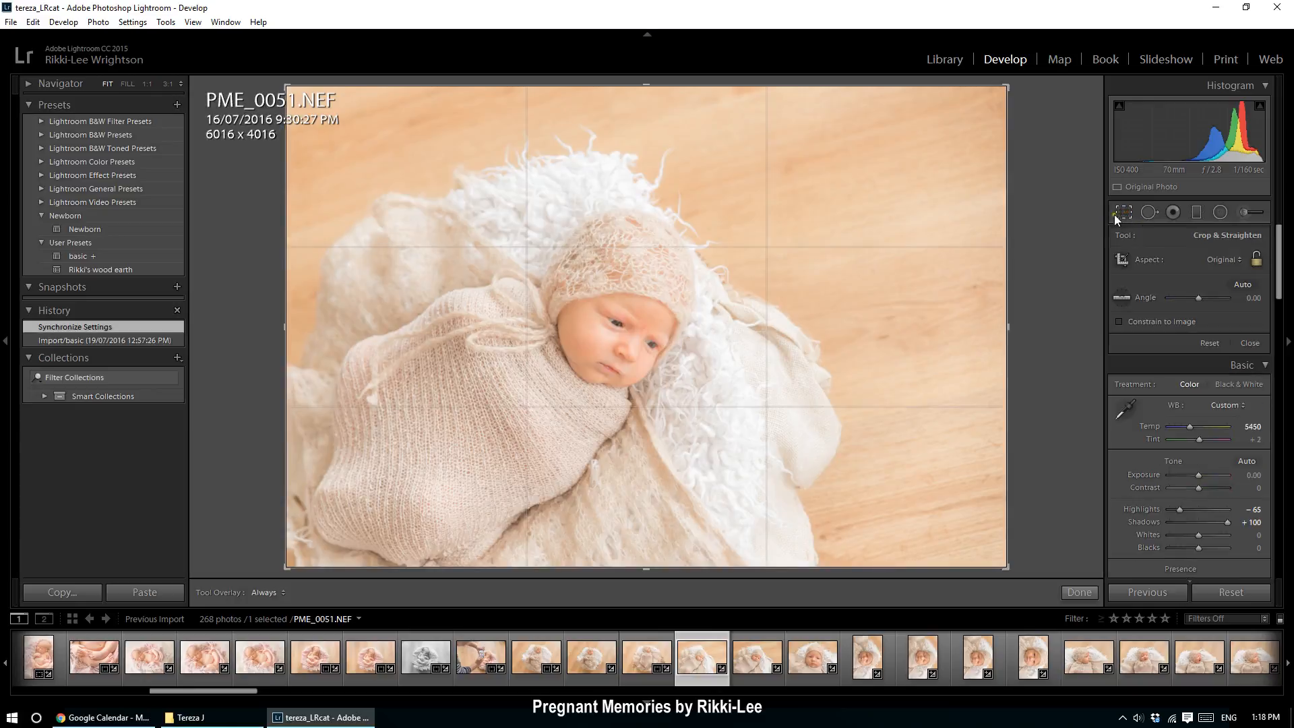
pyautogui.moveTo(1006, 86); pyautogui.dragTo(987, 95)
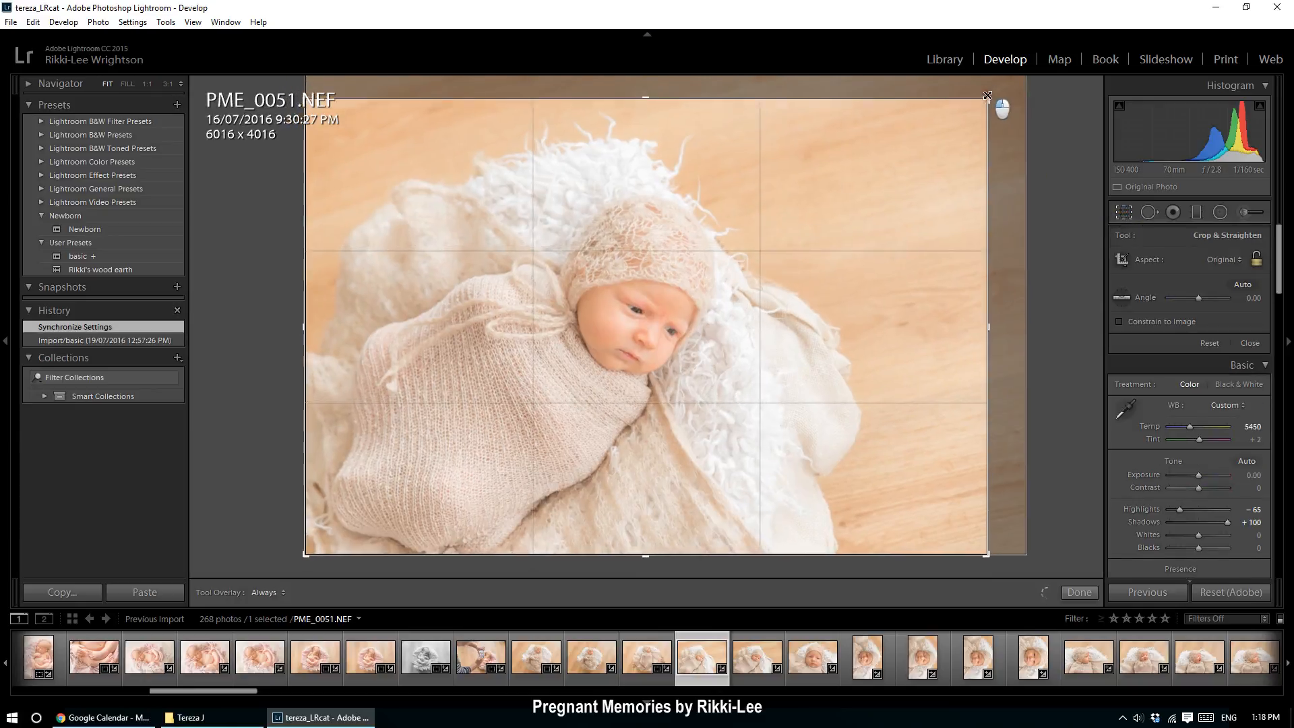
pyautogui.press('Return')
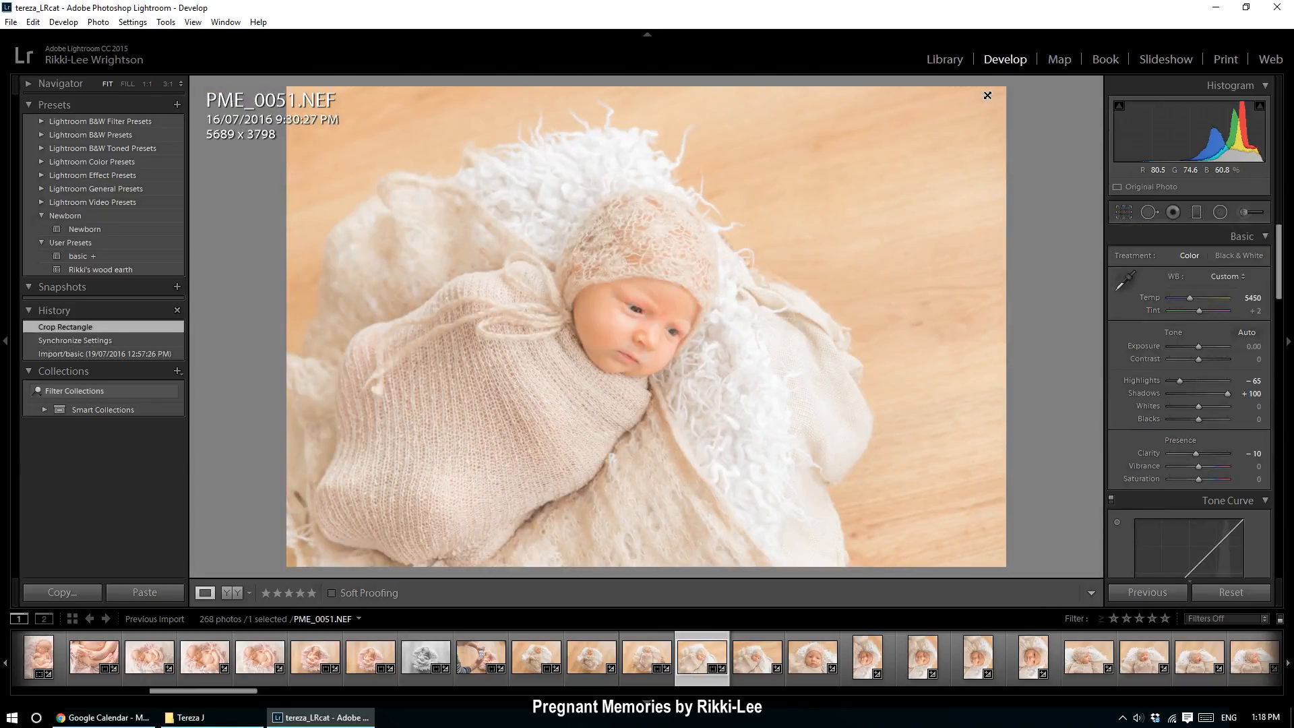
pyautogui.click(647, 331)
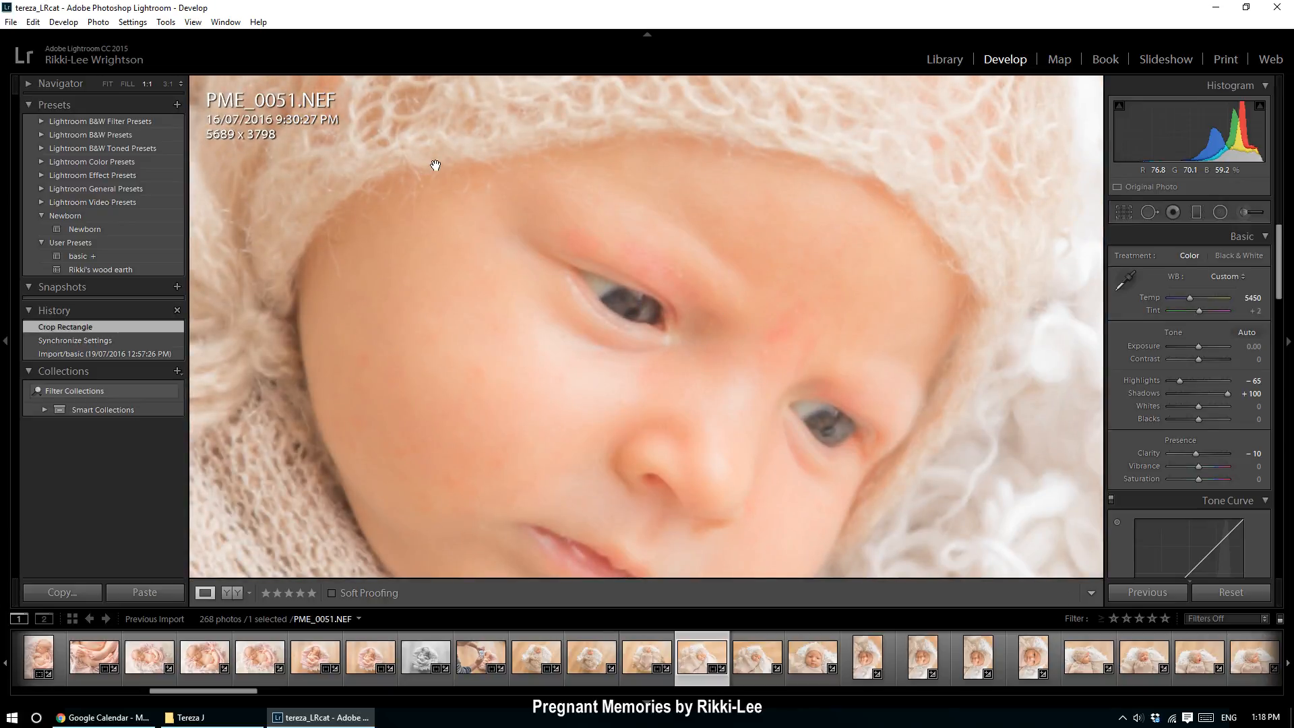
pyautogui.click(105, 84)
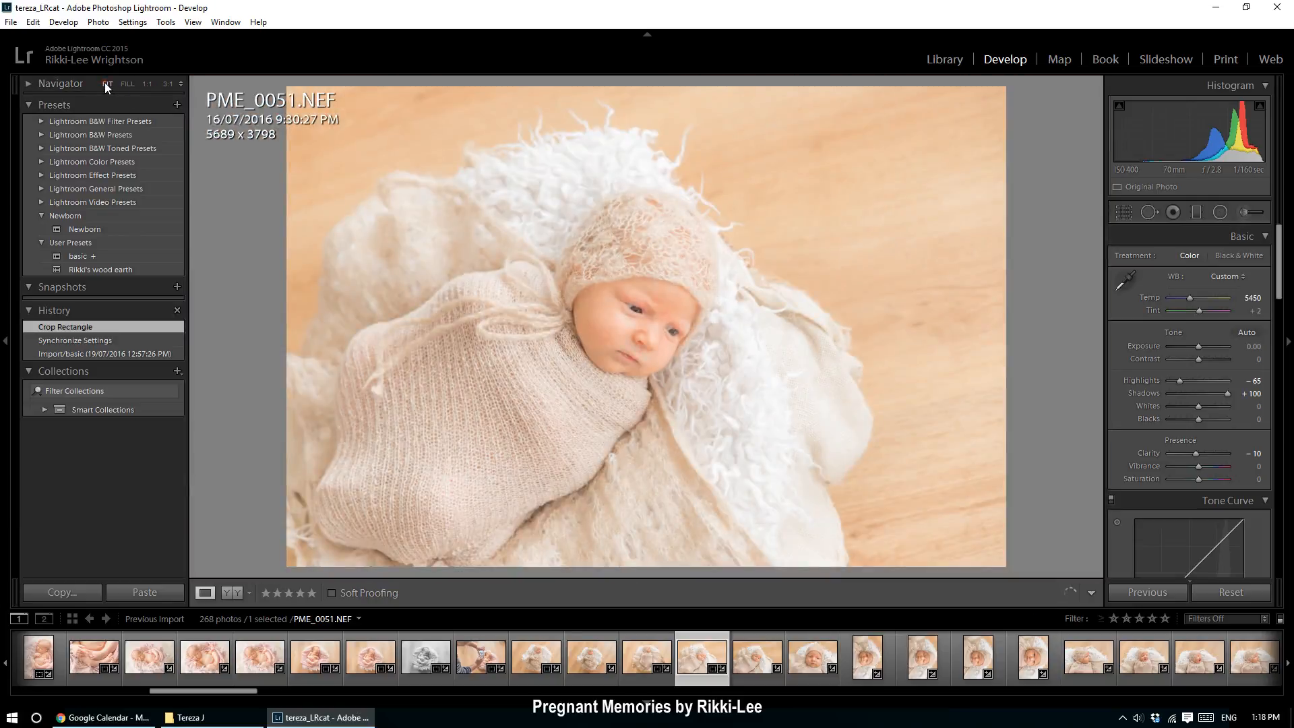
# - Review the images up to PME_0055.NEF, convert that one to black and white and set its contrast to +58
pyautogui.click(757, 664)
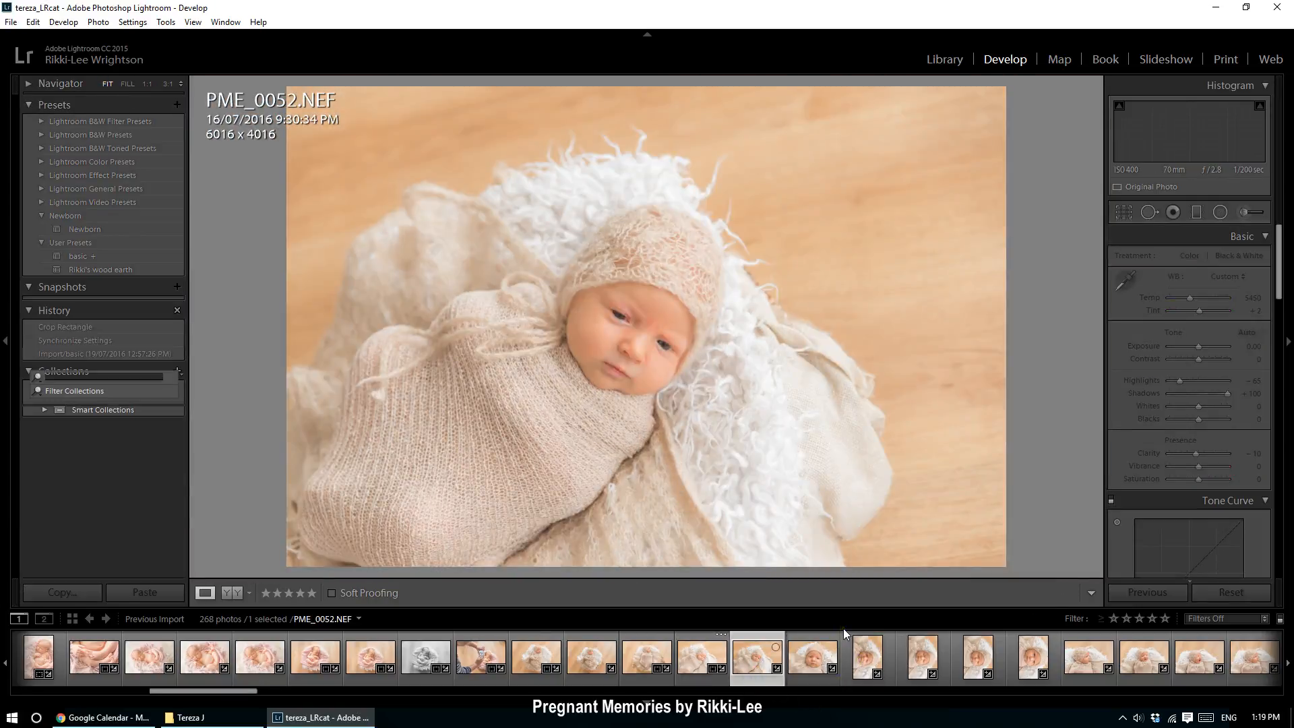
pyautogui.click(802, 665)
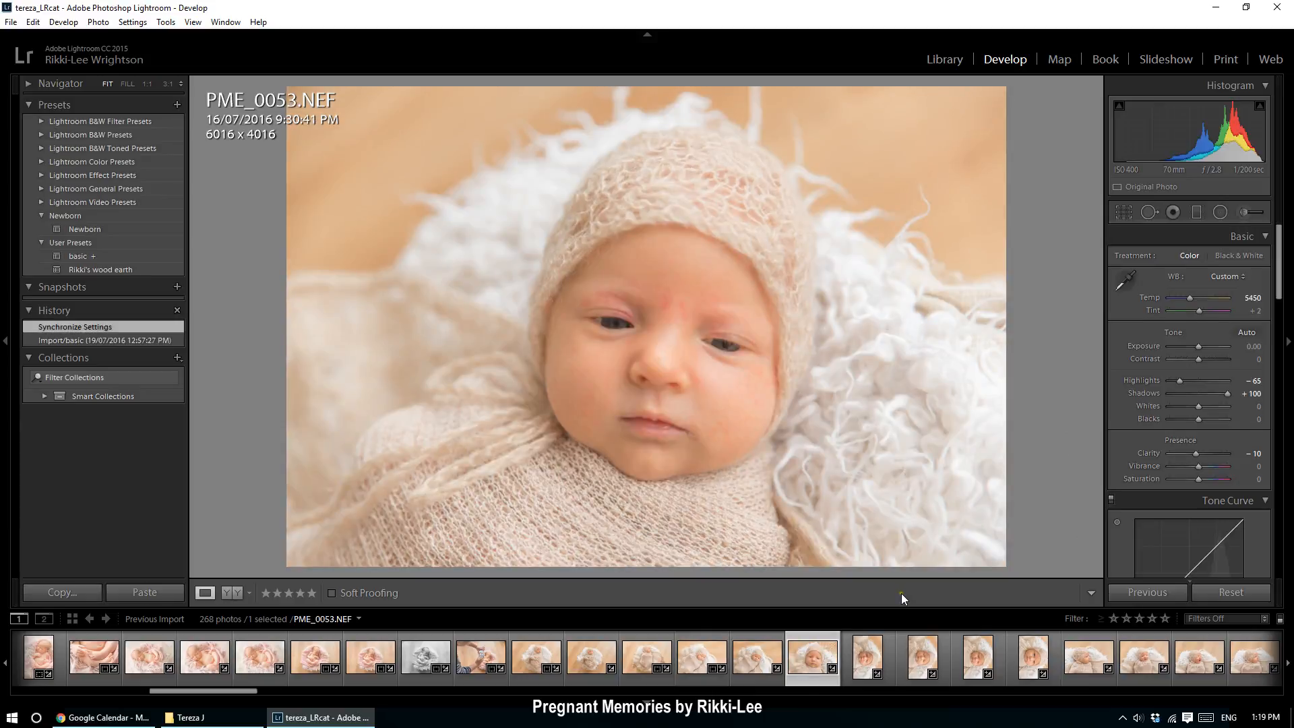
pyautogui.click(875, 660)
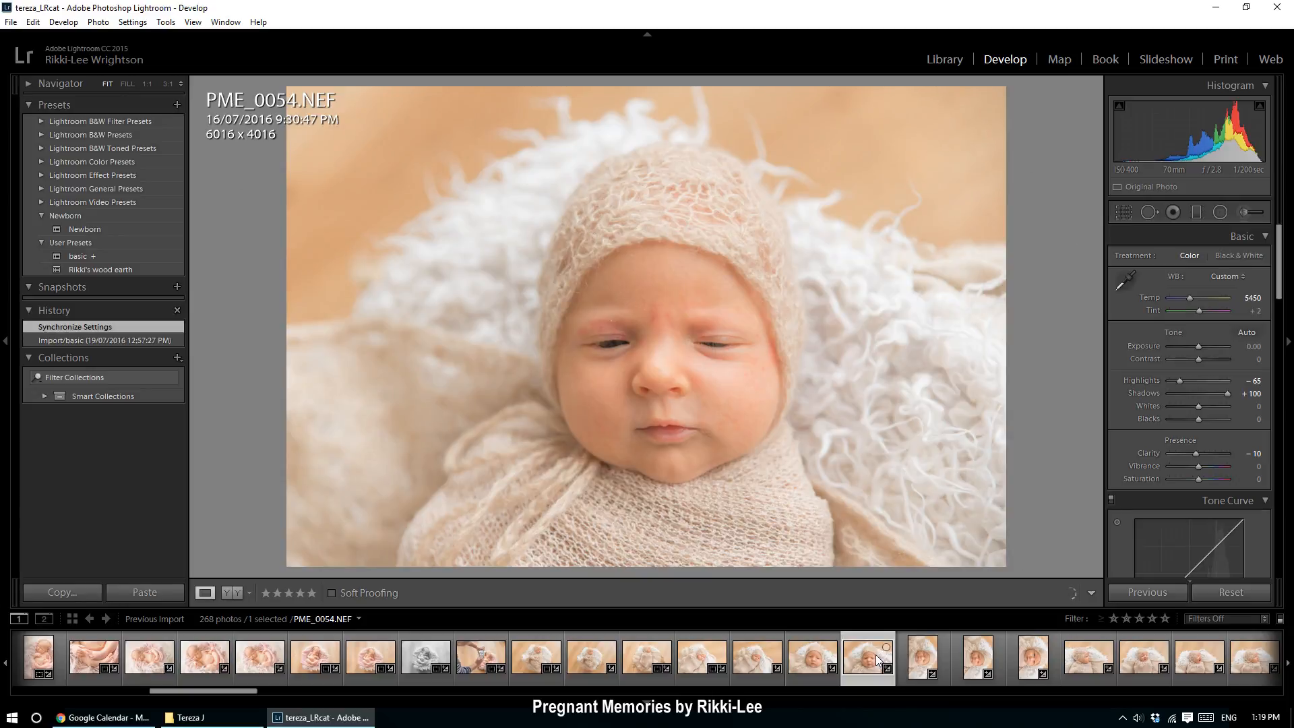
pyautogui.click(915, 646)
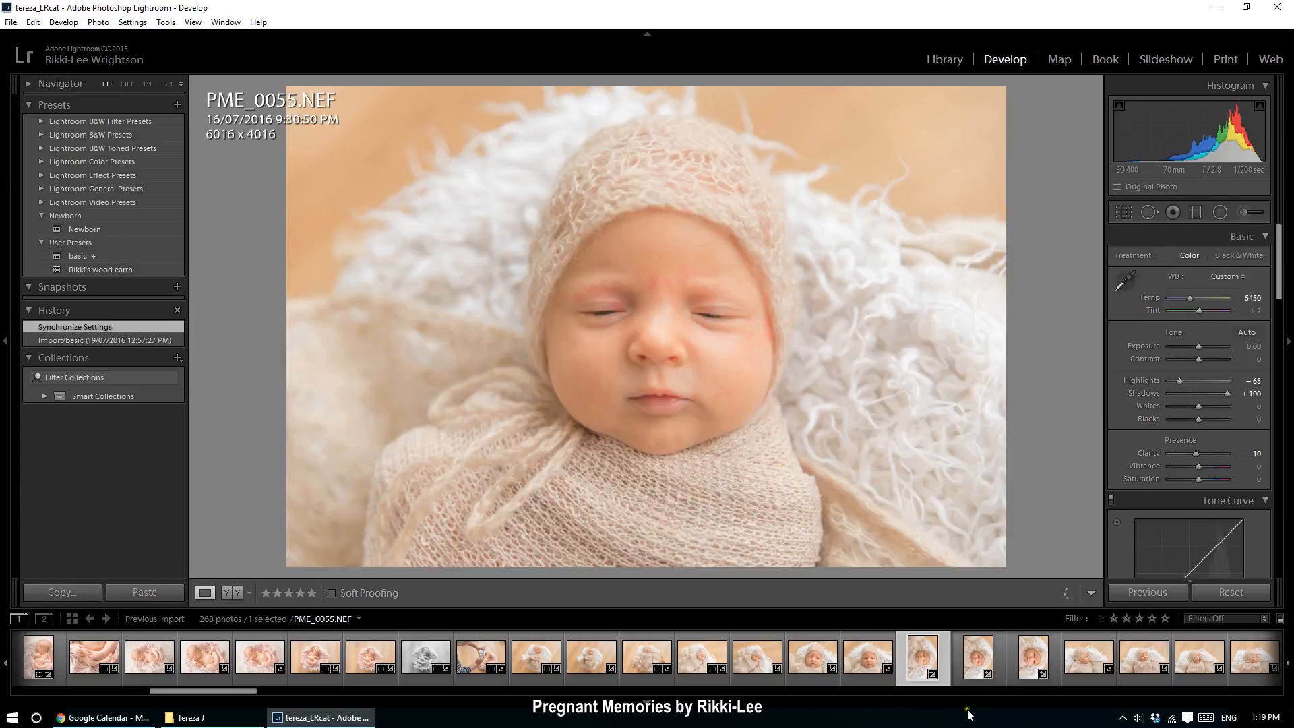
pyautogui.click(1227, 256)
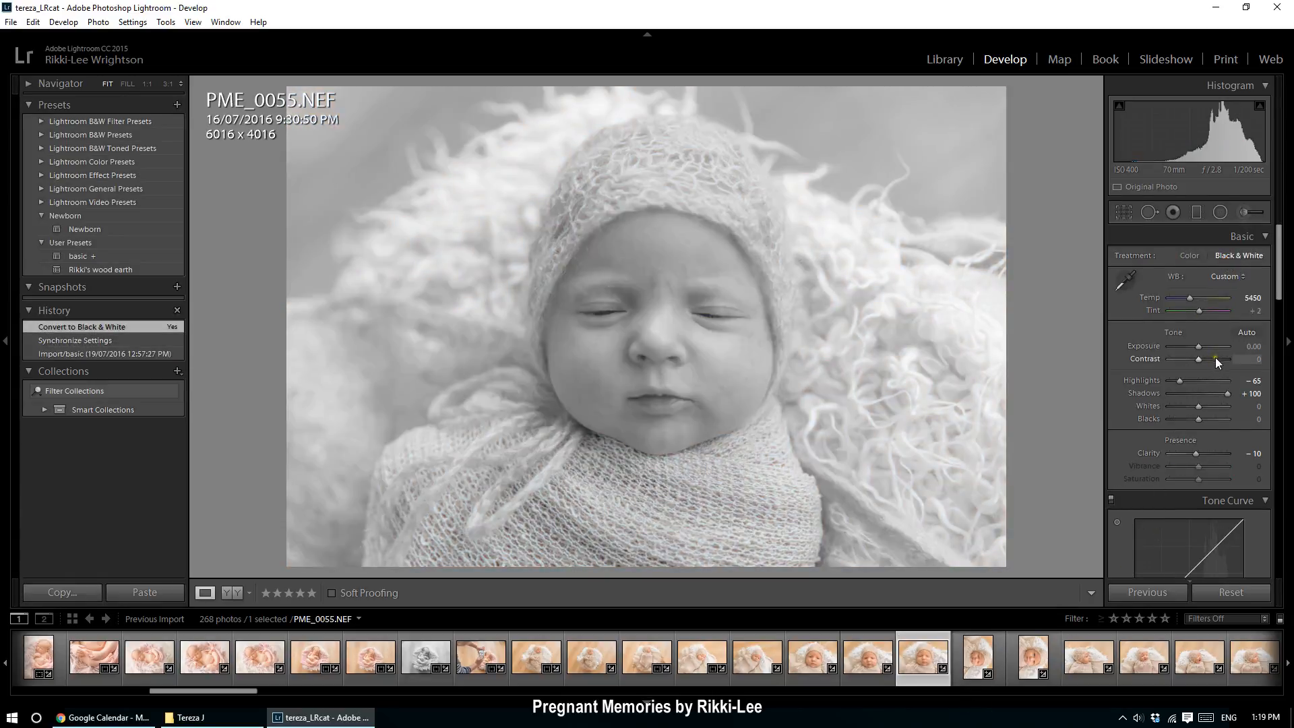
pyautogui.click(1214, 357)
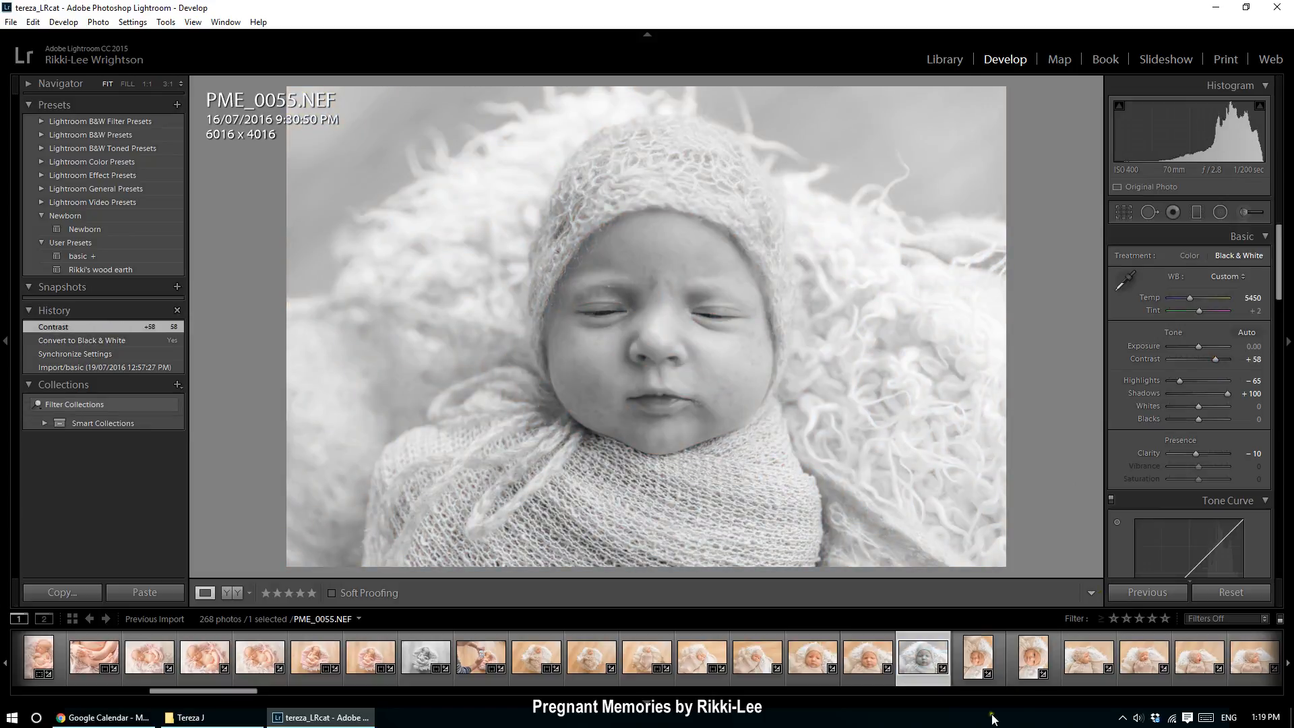
# - Look at PME_0056.NEF, then give the close-up PME_0057.NEF a five-star rating
pyautogui.click(988, 660)
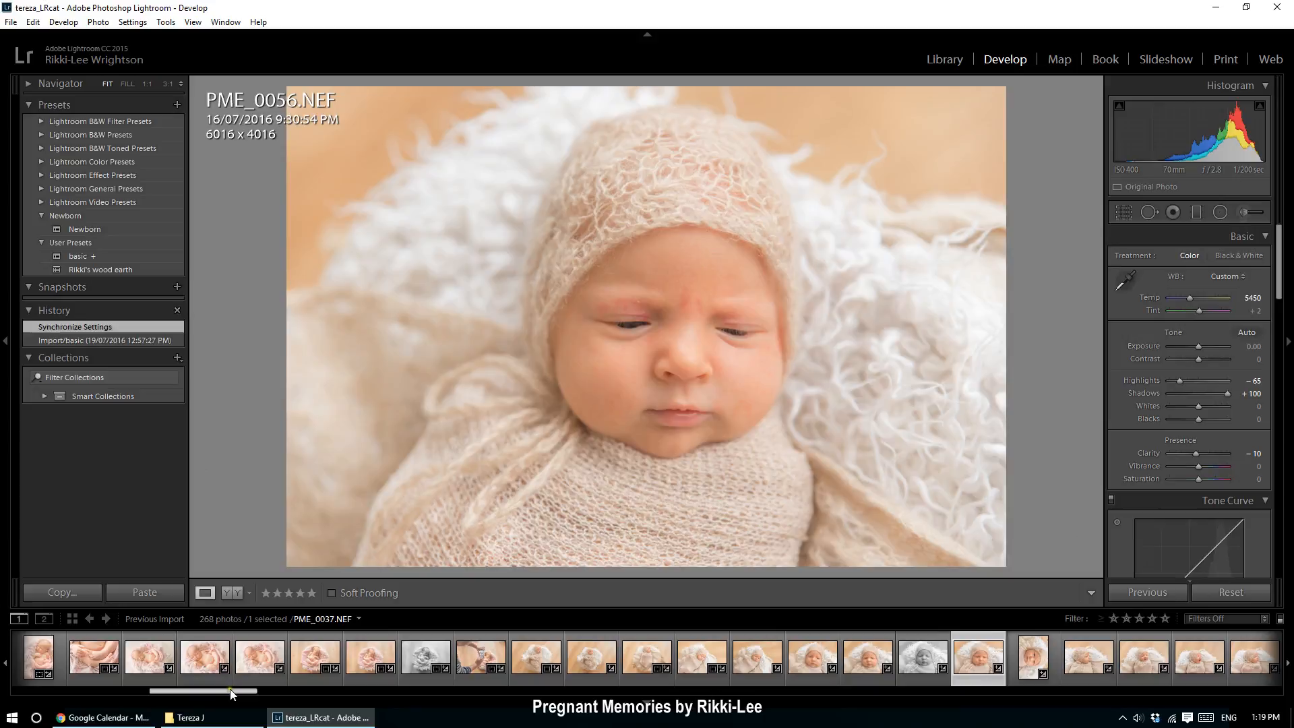
pyautogui.moveTo(231, 694); pyautogui.dragTo(293, 698)
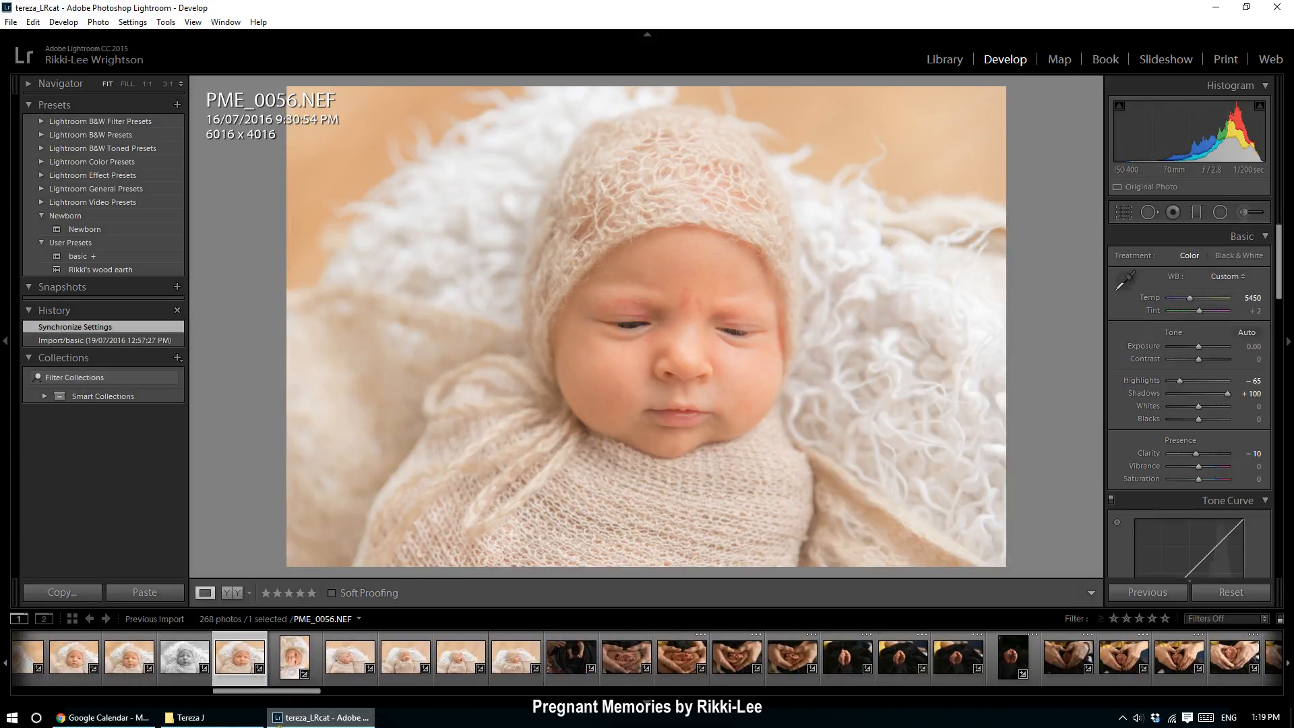
pyautogui.click(287, 662)
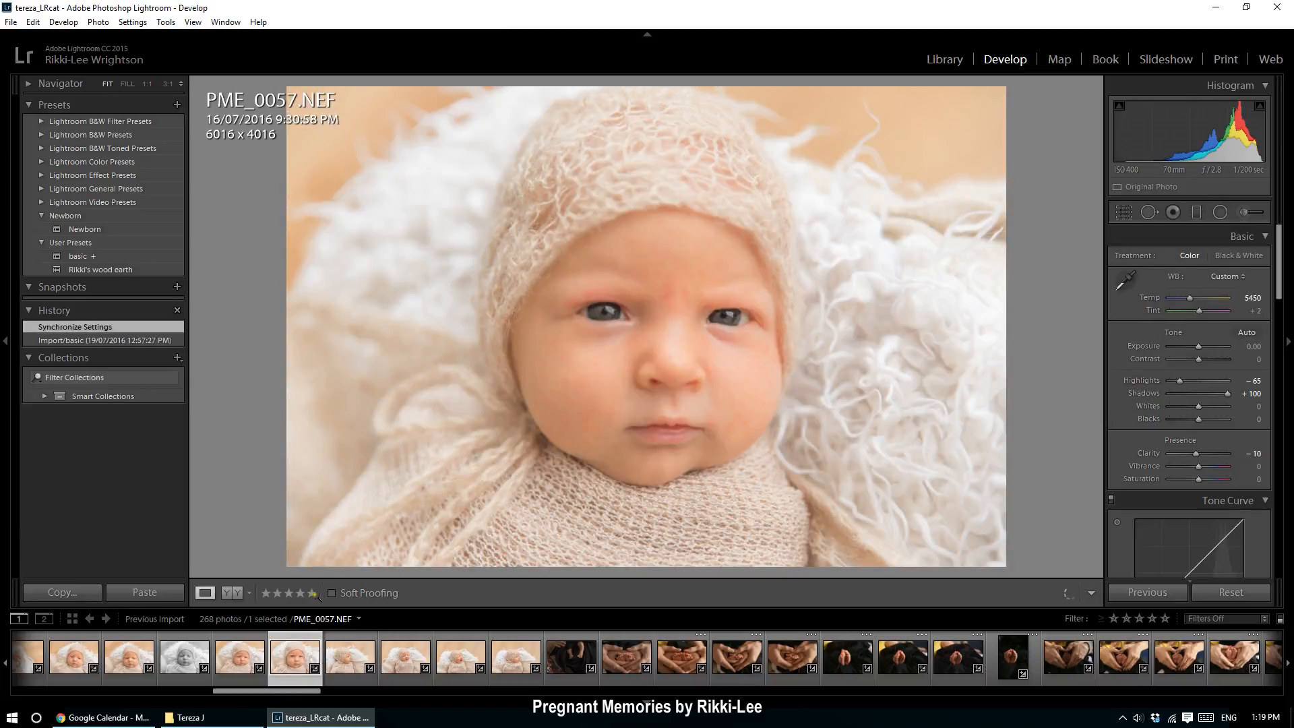
pyautogui.click(312, 593)
# - Convert PME_0059.NEF, the smiling baby, to black and white and set its contrast to +58
pyautogui.click(353, 658)
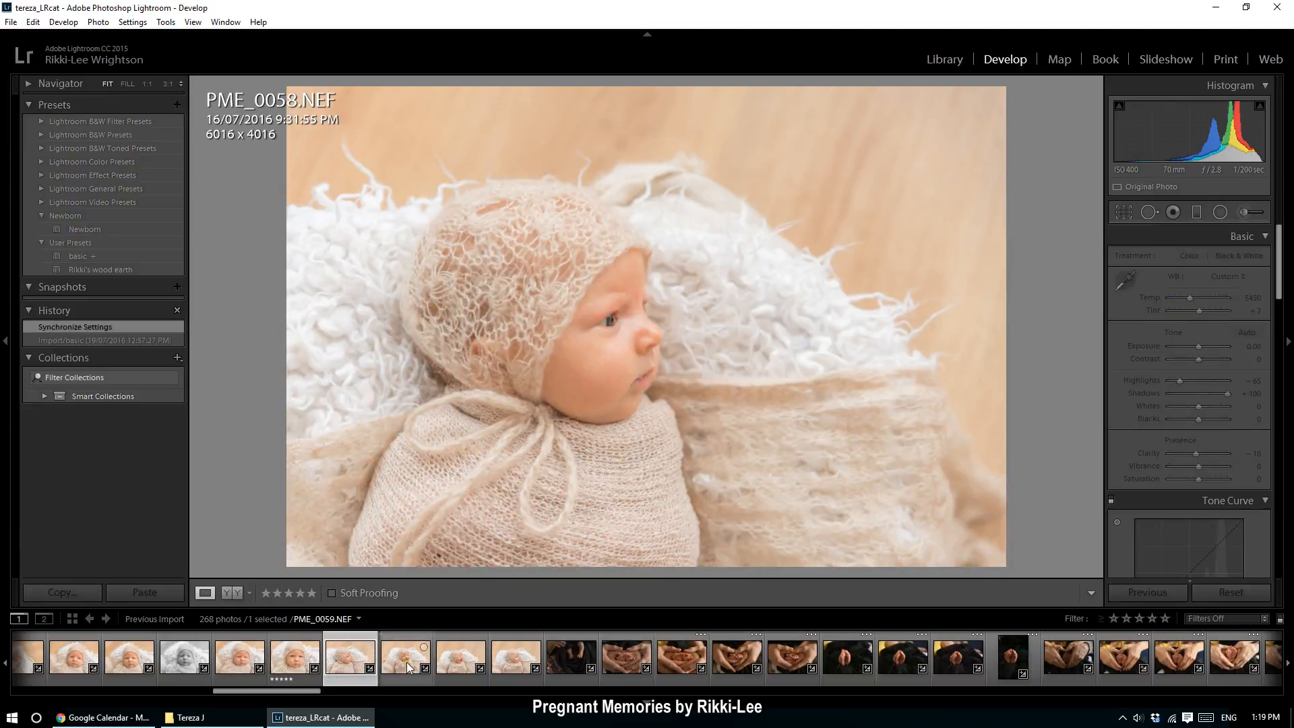
pyautogui.click(406, 661)
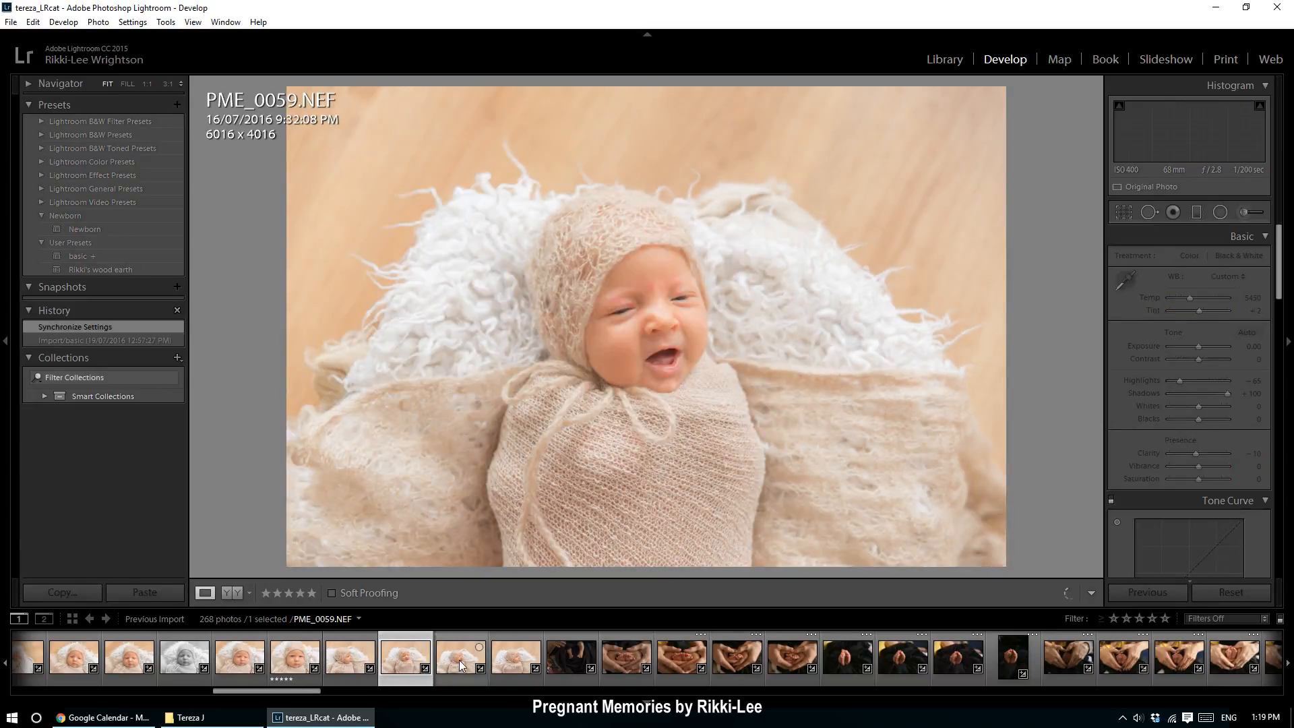
pyautogui.click(1227, 256)
pyautogui.click(1214, 358)
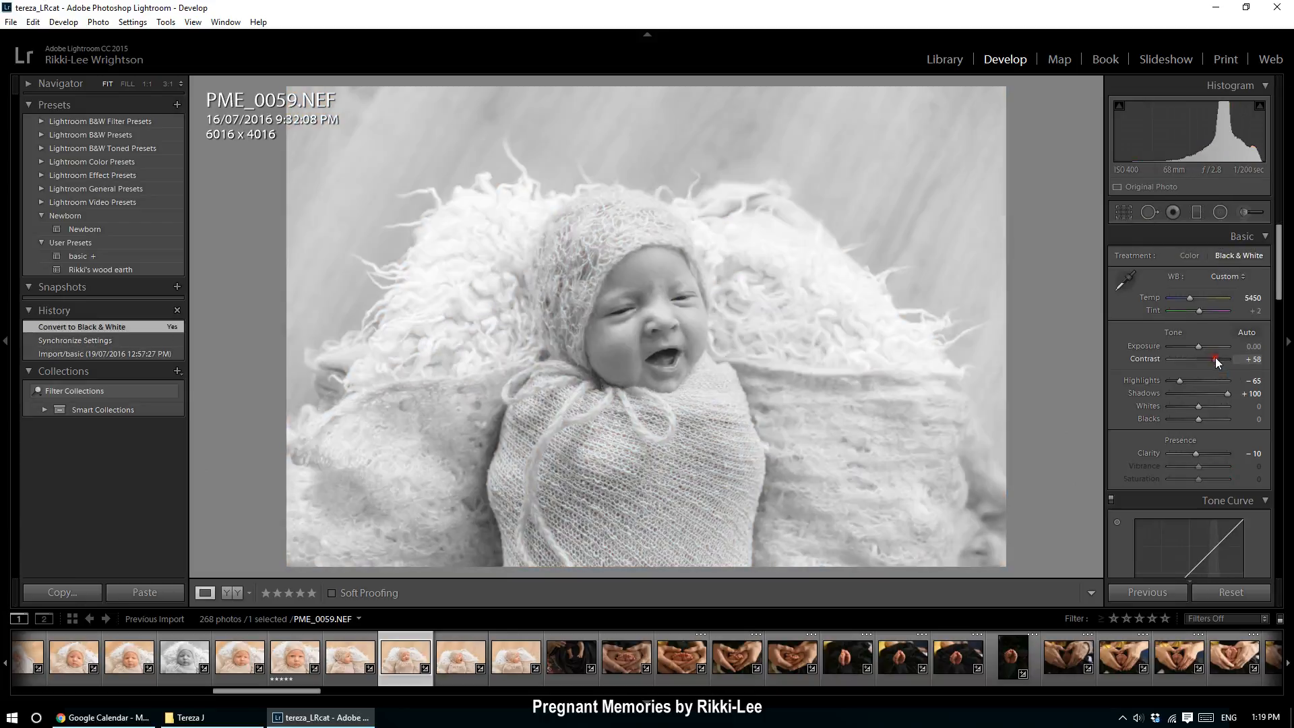
# - Compare with PME_0060.NEF, then revert PME_0059.NEF to its Synchronize Settings history state in color
pyautogui.click(450, 666)
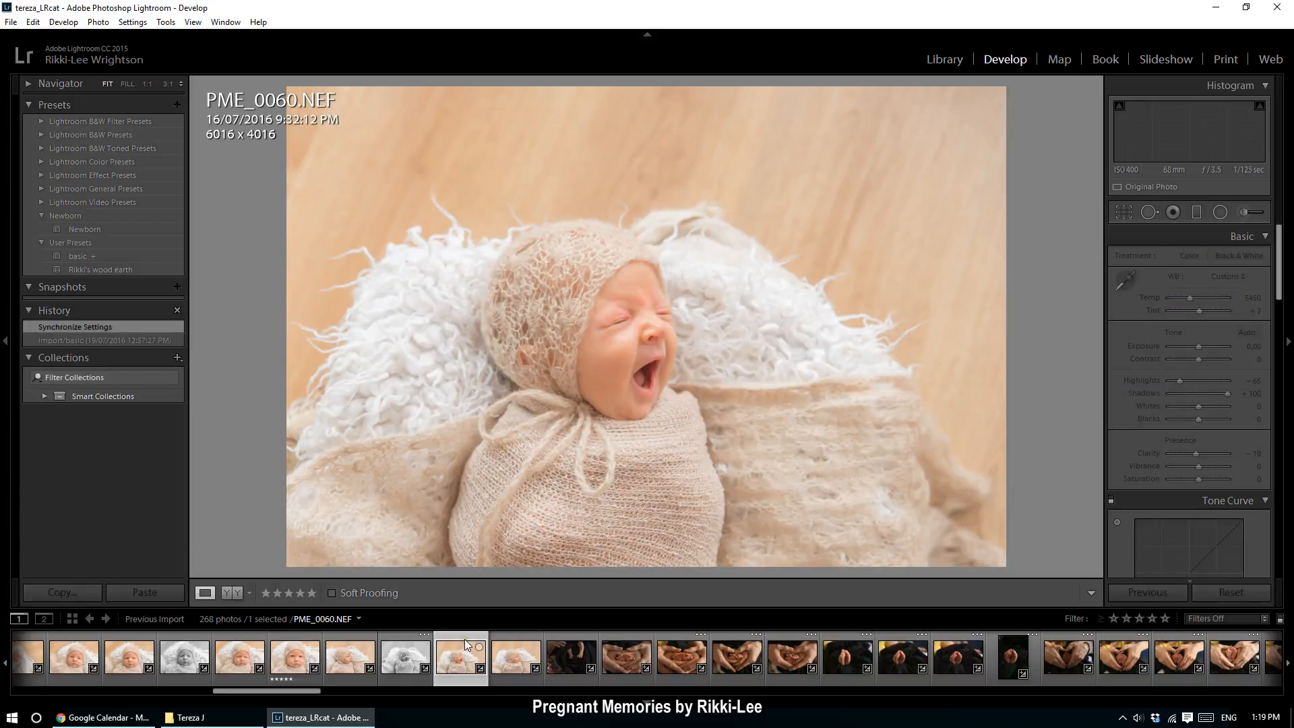
pyautogui.click(406, 673)
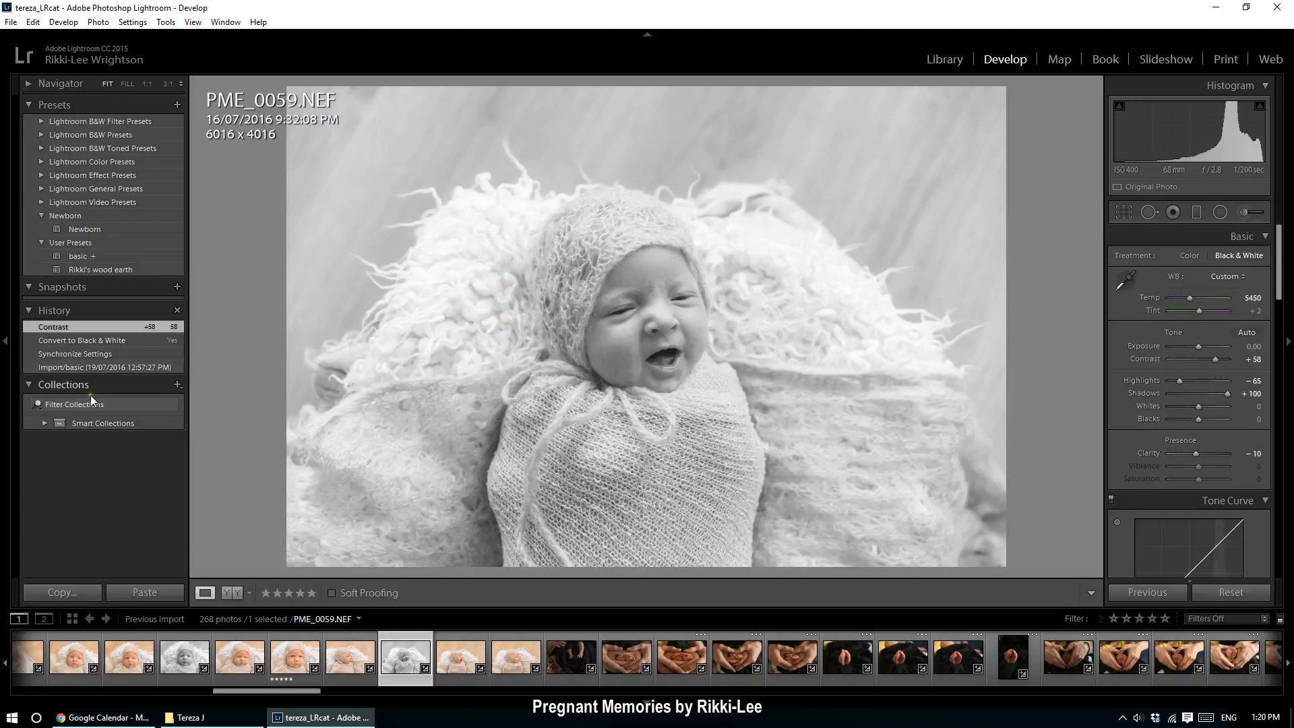
pyautogui.click(80, 354)
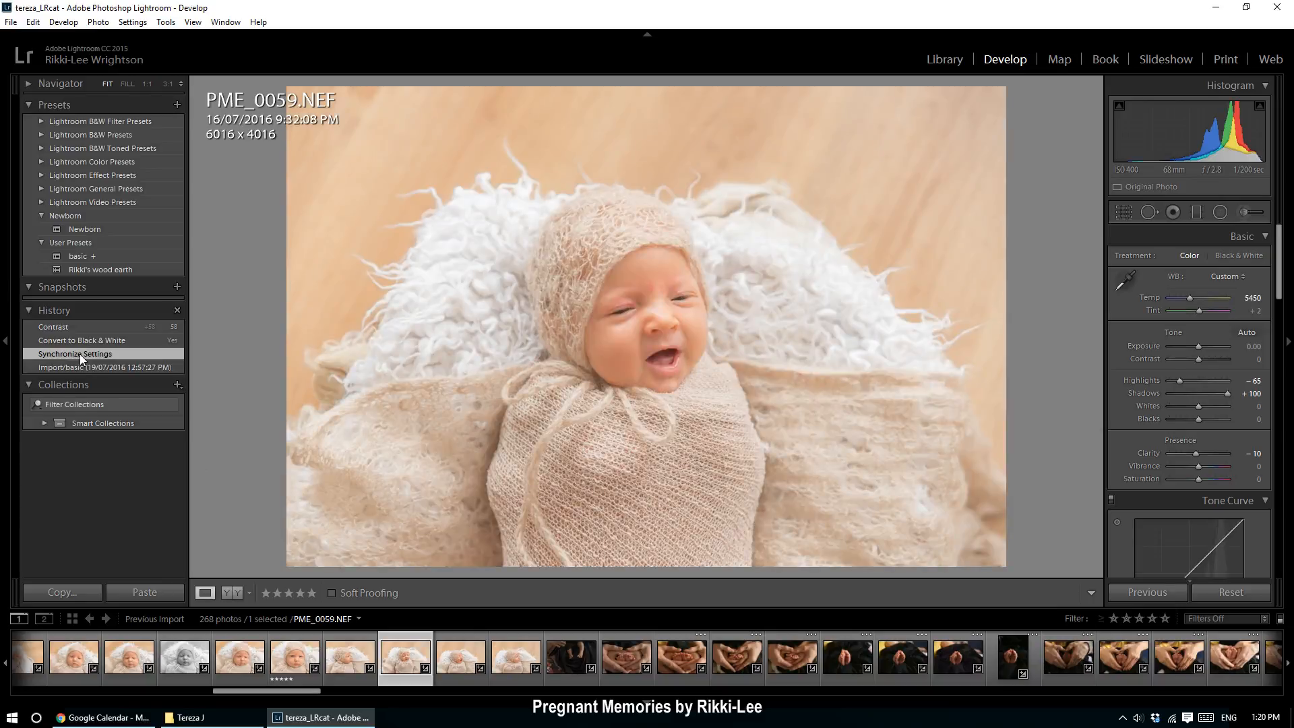
# - Convert PME_0060.NEF, the yawning baby, to black and white and raise its contrast slightly beyond +42
pyautogui.click(455, 670)
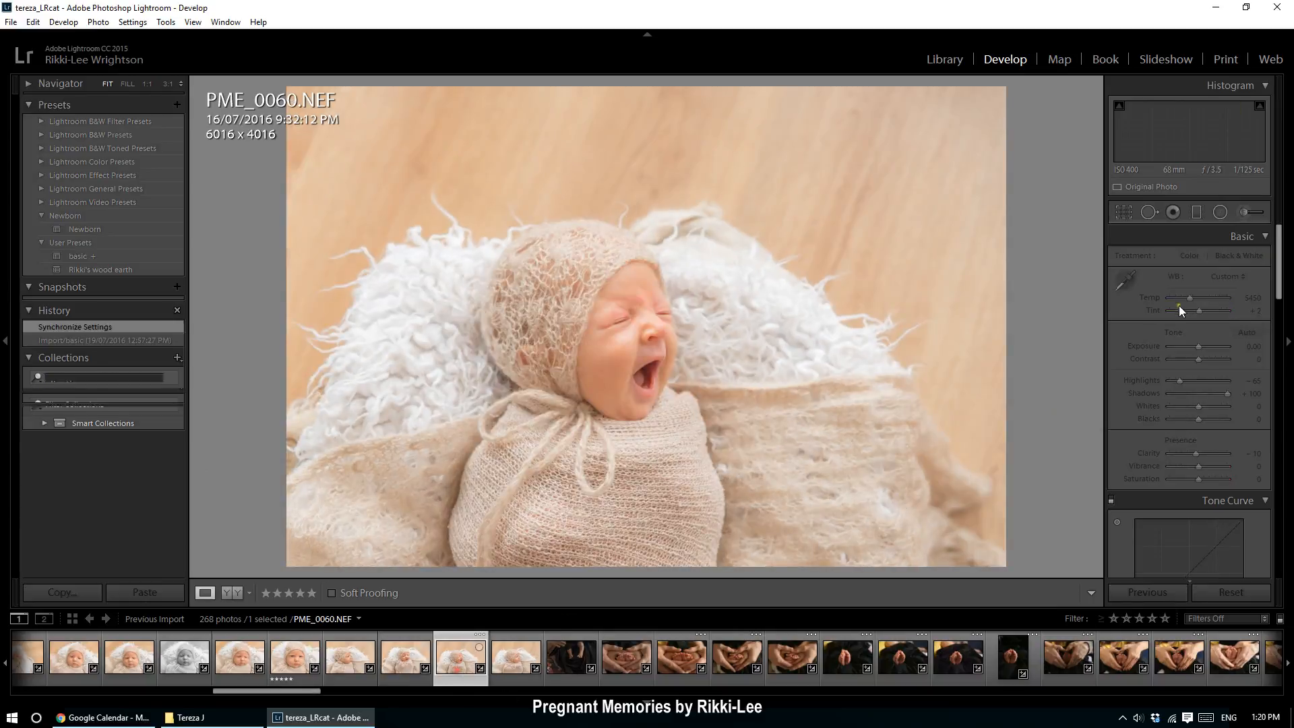
pyautogui.click(1240, 256)
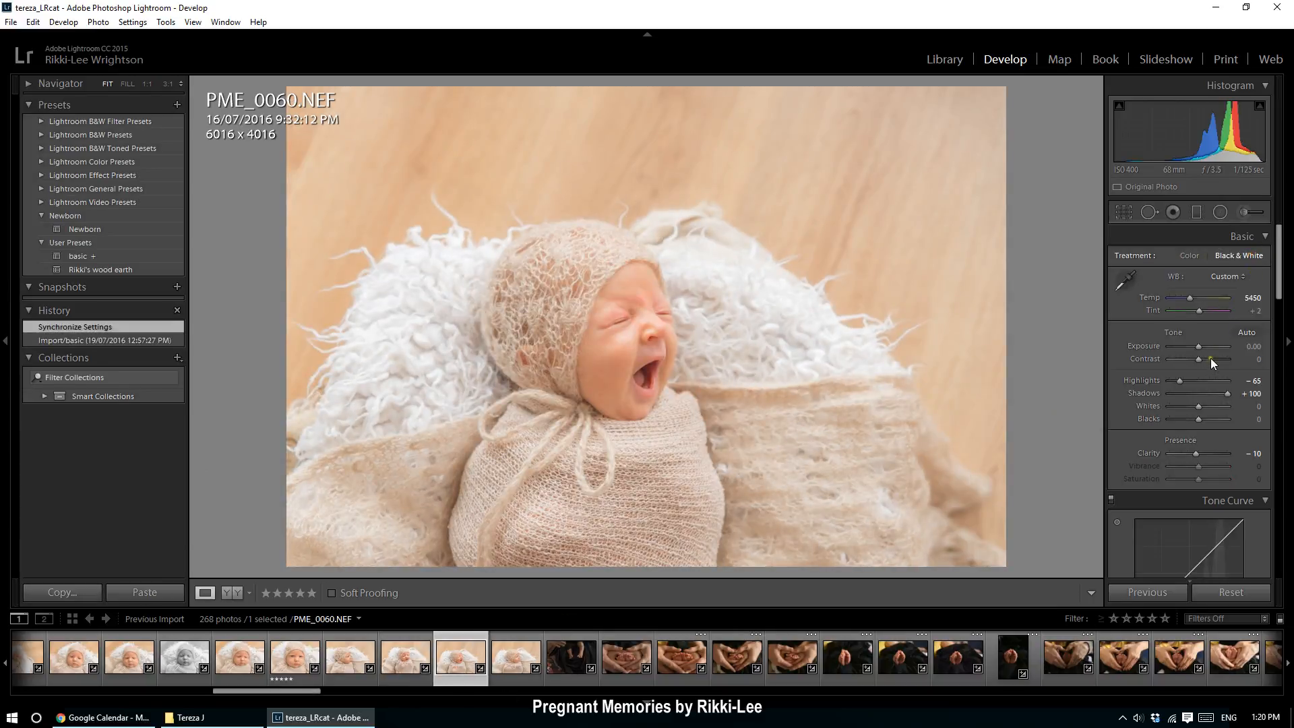
pyautogui.click(1210, 358)
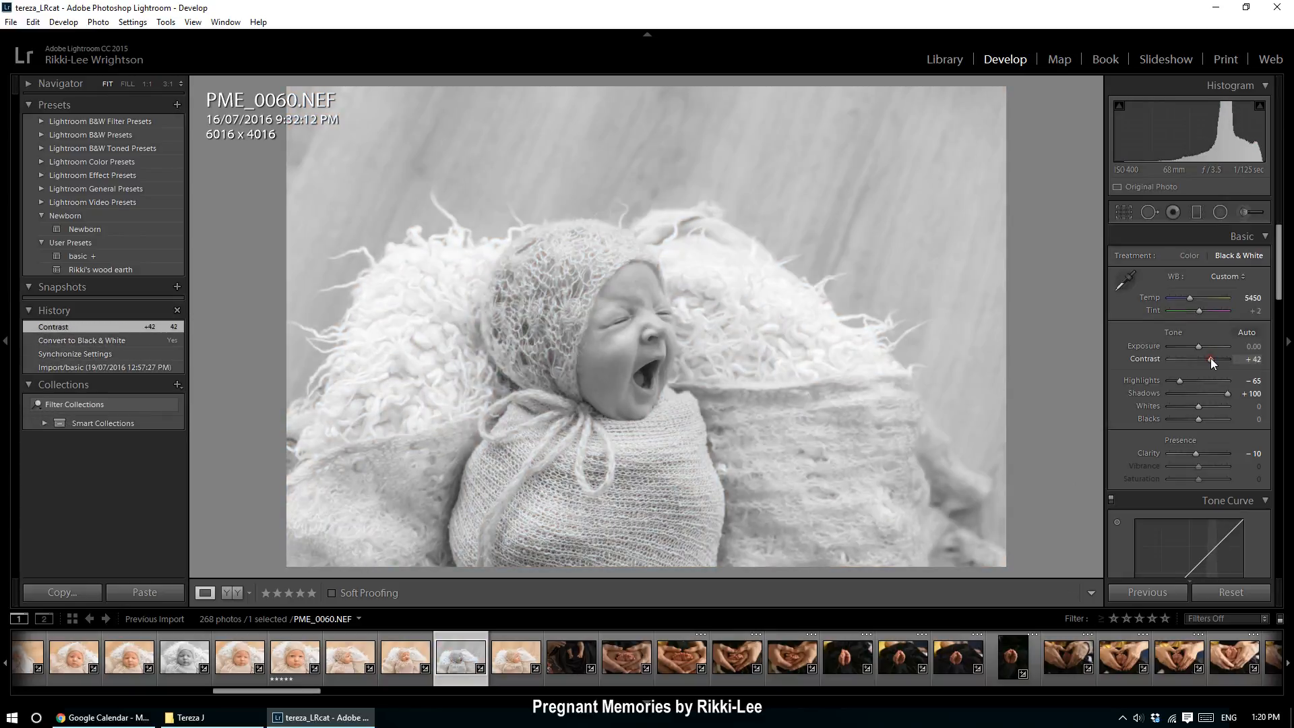
pyautogui.moveTo(1211, 359); pyautogui.dragTo(1213, 359)
# - Look at PME_0061.NEF, then delete PME_0062.NEF, the shot of the legs on black cloth, from disk
pyautogui.click(514, 676)
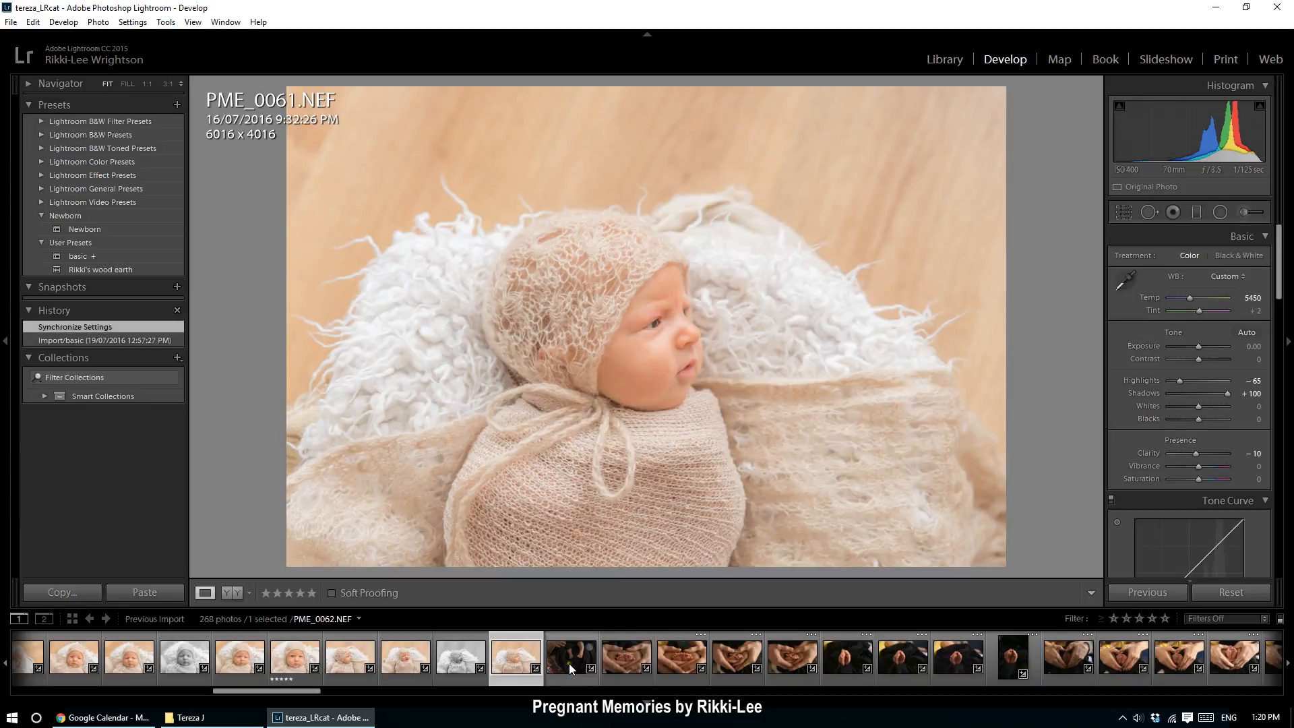
pyautogui.click(569, 662)
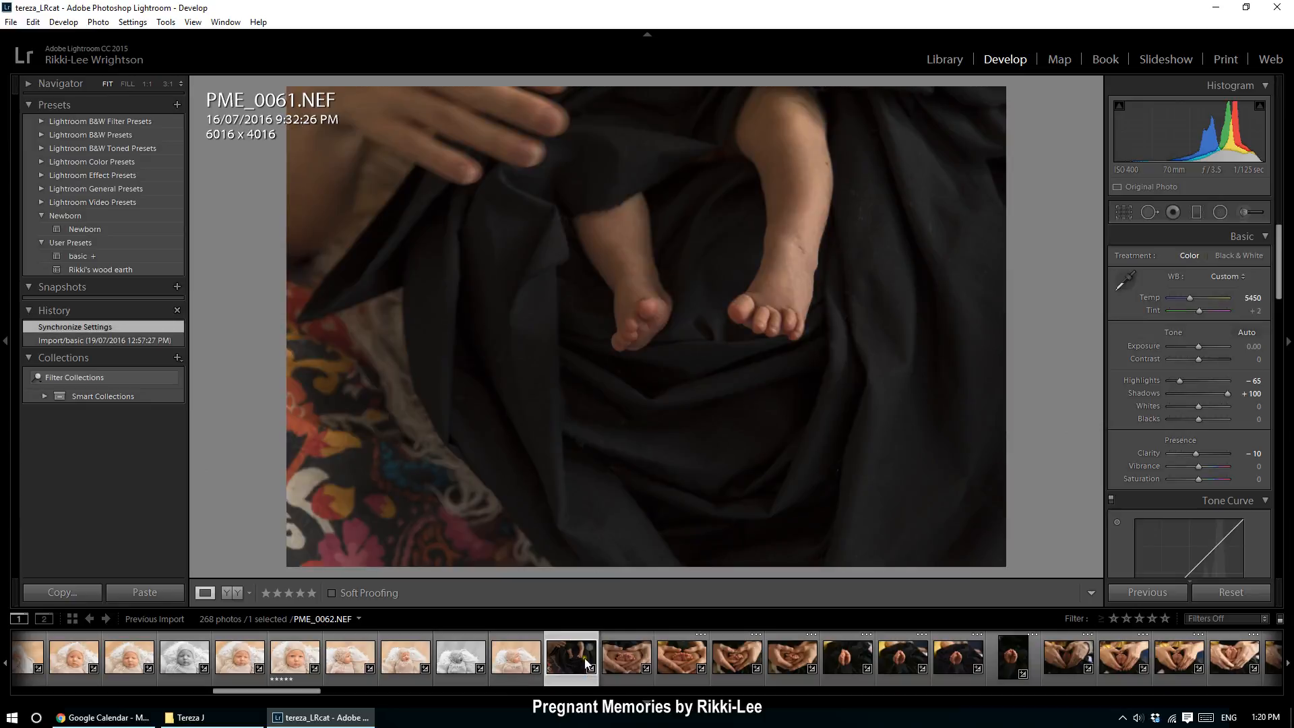
pyautogui.press('Delete')
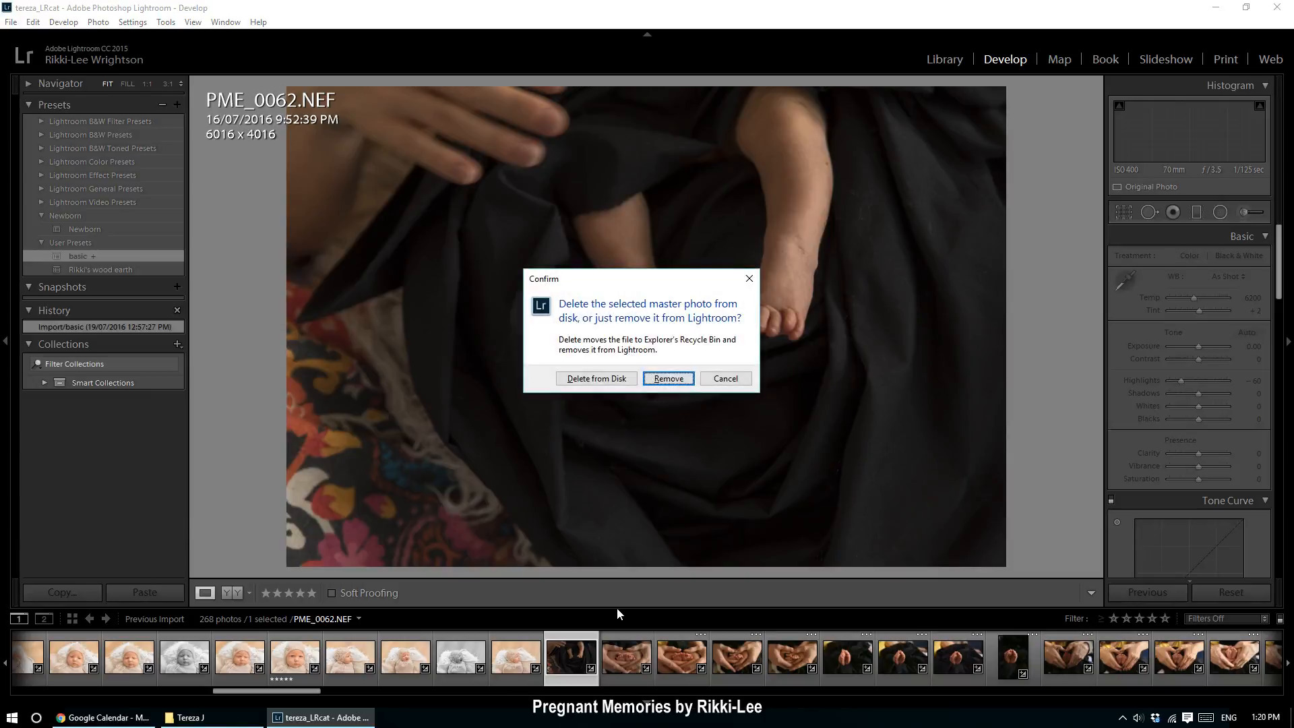
pyautogui.press('Left')
pyautogui.press('Return')
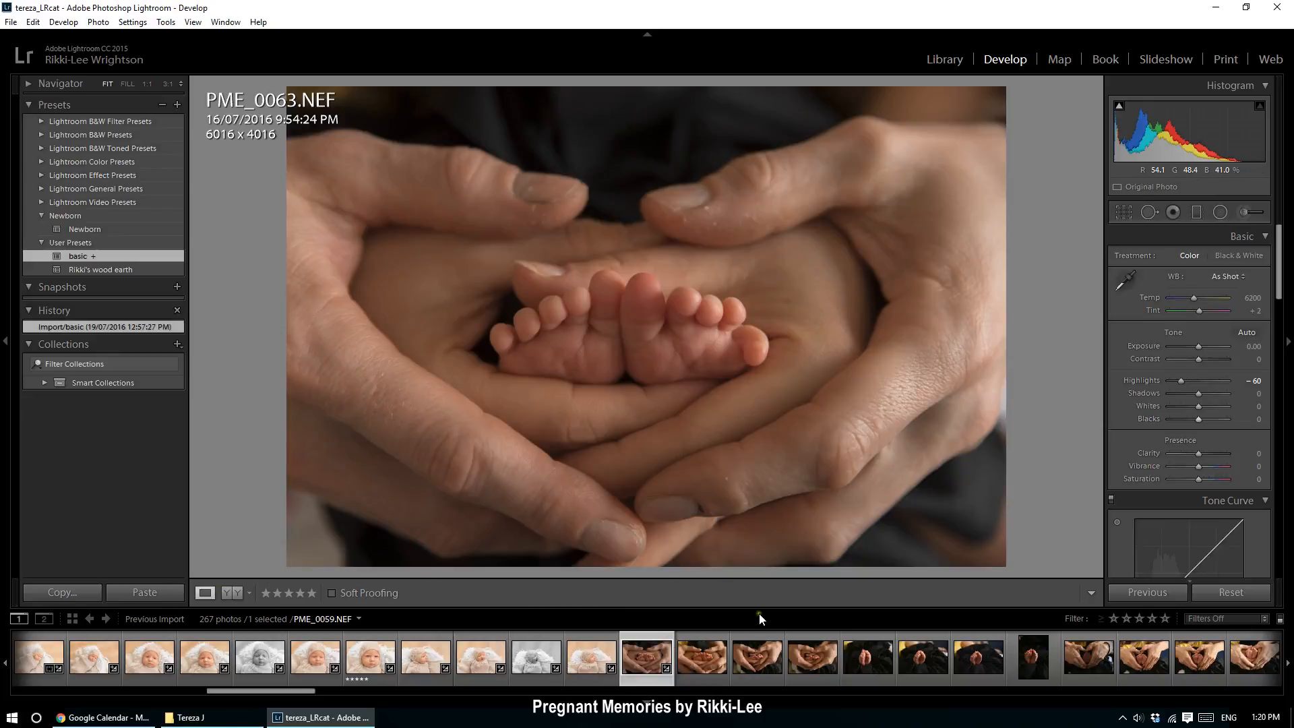
# - Paste the copied develop settings onto PME_0063.NEF and set its exposure to +0.70
pyautogui.hotkey('ctrl', 'shift', 'v')
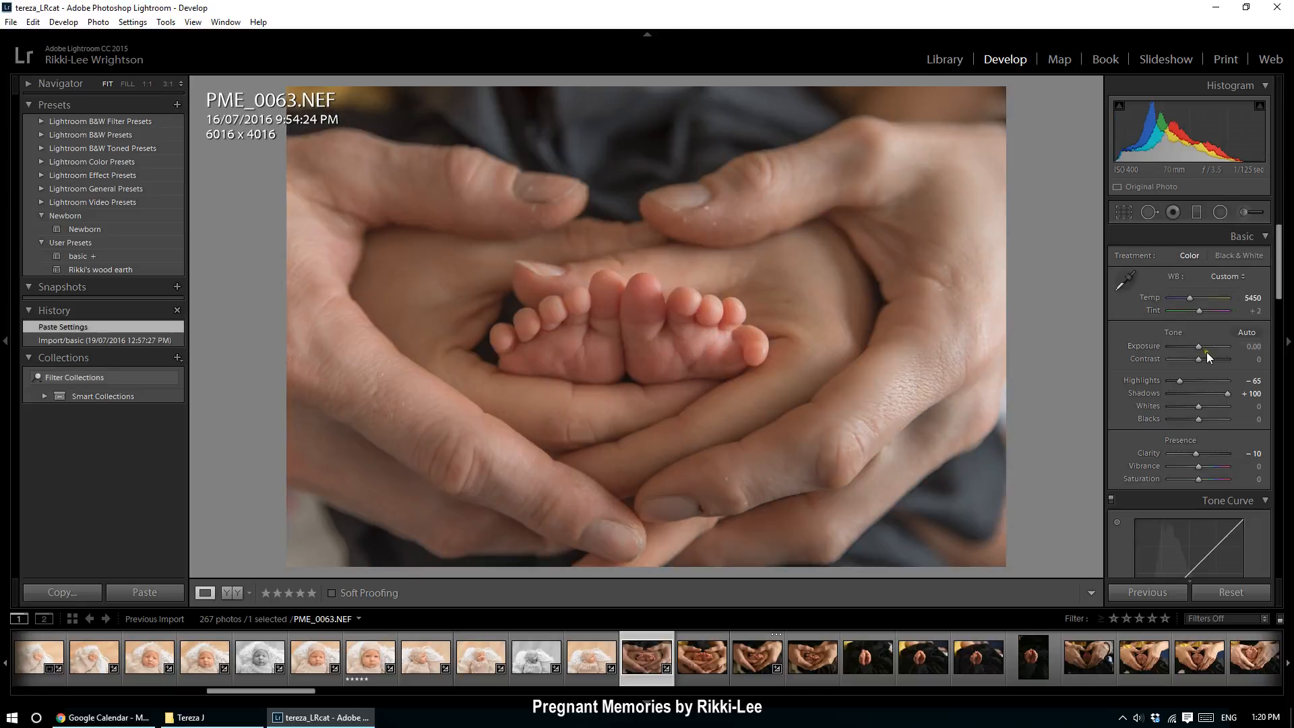
pyautogui.moveTo(1199, 346); pyautogui.dragTo(1198, 359)
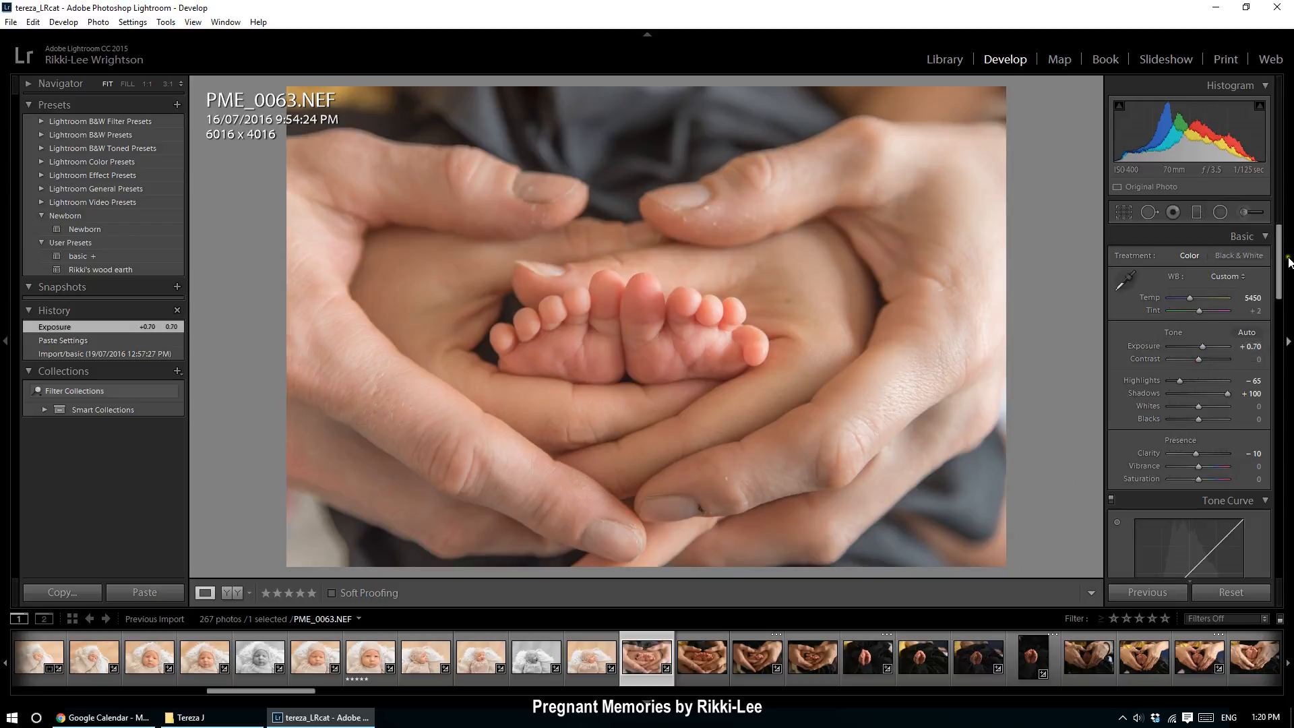
# - Darken the edges of PME_0063.NEF with a post-crop vignette amount of -100
pyautogui.moveTo(1279, 262); pyautogui.dragTo(1278, 539)
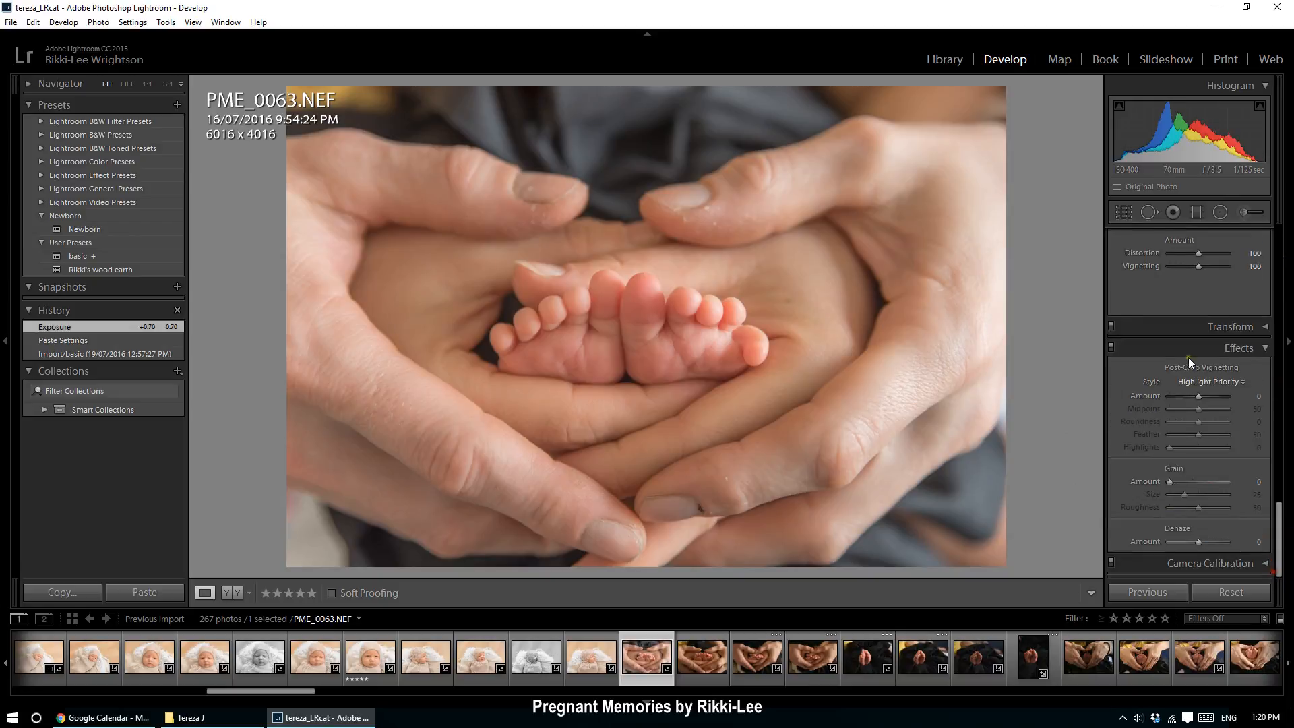
pyautogui.moveTo(1198, 395); pyautogui.dragTo(1134, 401)
pyautogui.moveTo(1279, 529); pyautogui.dragTo(1278, 264)
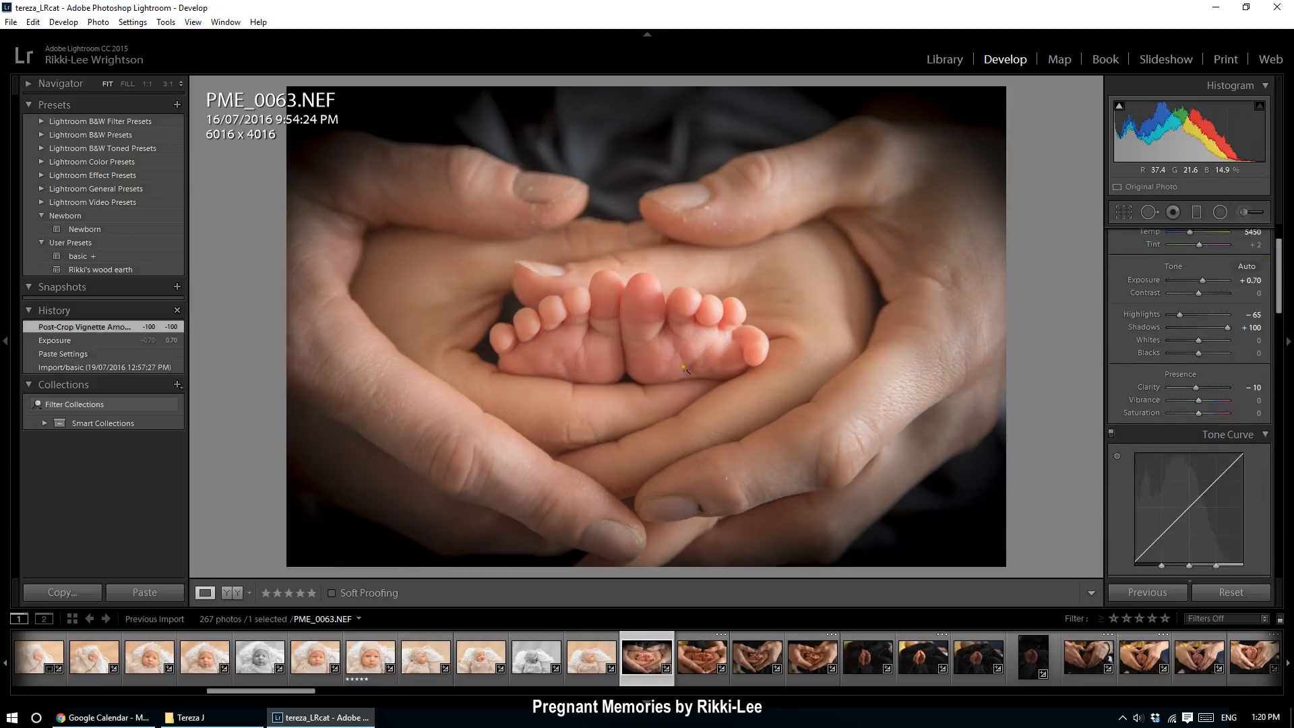
# - Copy the develop settings of PME_0063.NEF, including the post-crop vignette, and try to paste them onto PME_0064.NEF
pyautogui.click(79, 591)
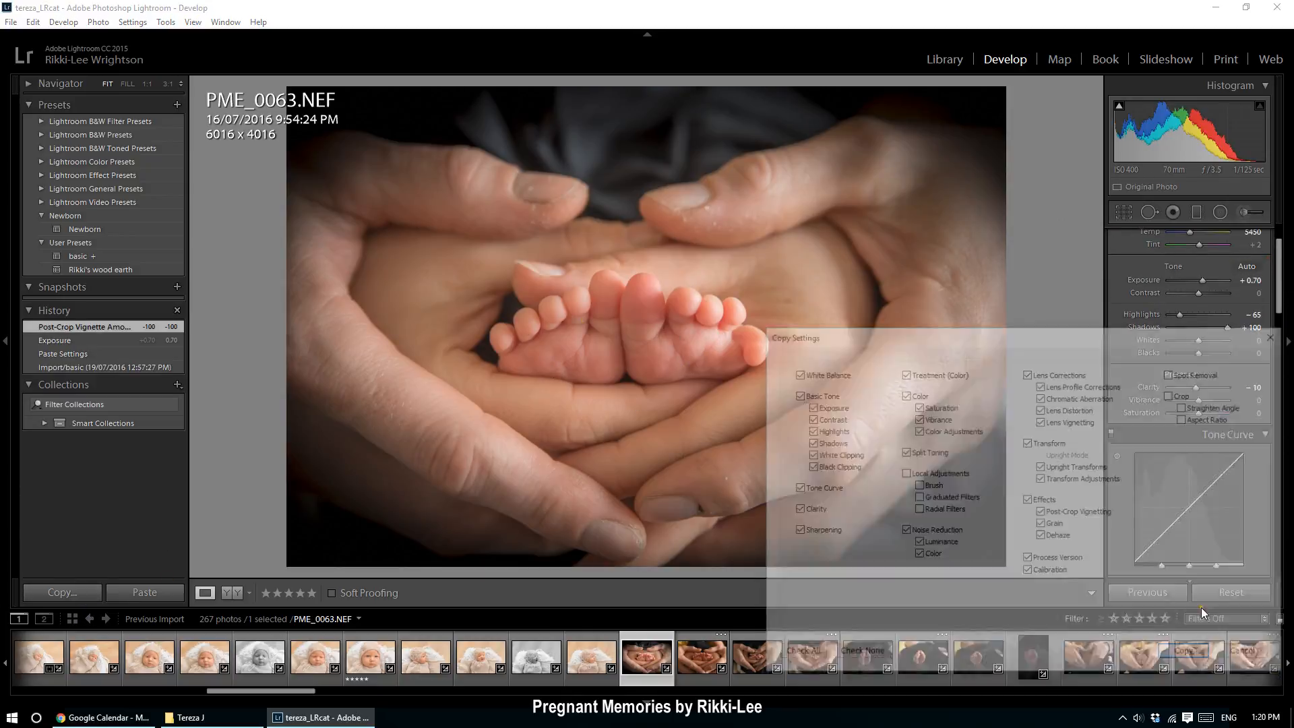
pyautogui.click(1184, 651)
pyautogui.click(702, 656)
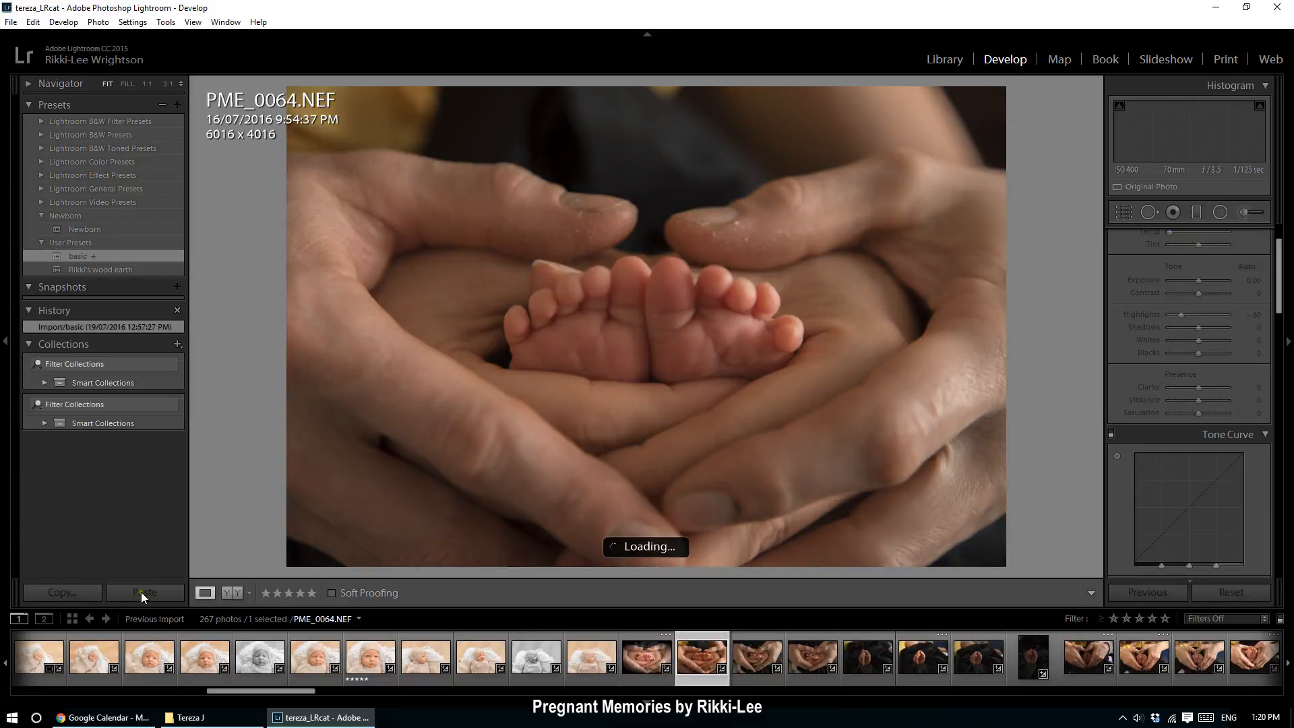
pyautogui.click(142, 591)
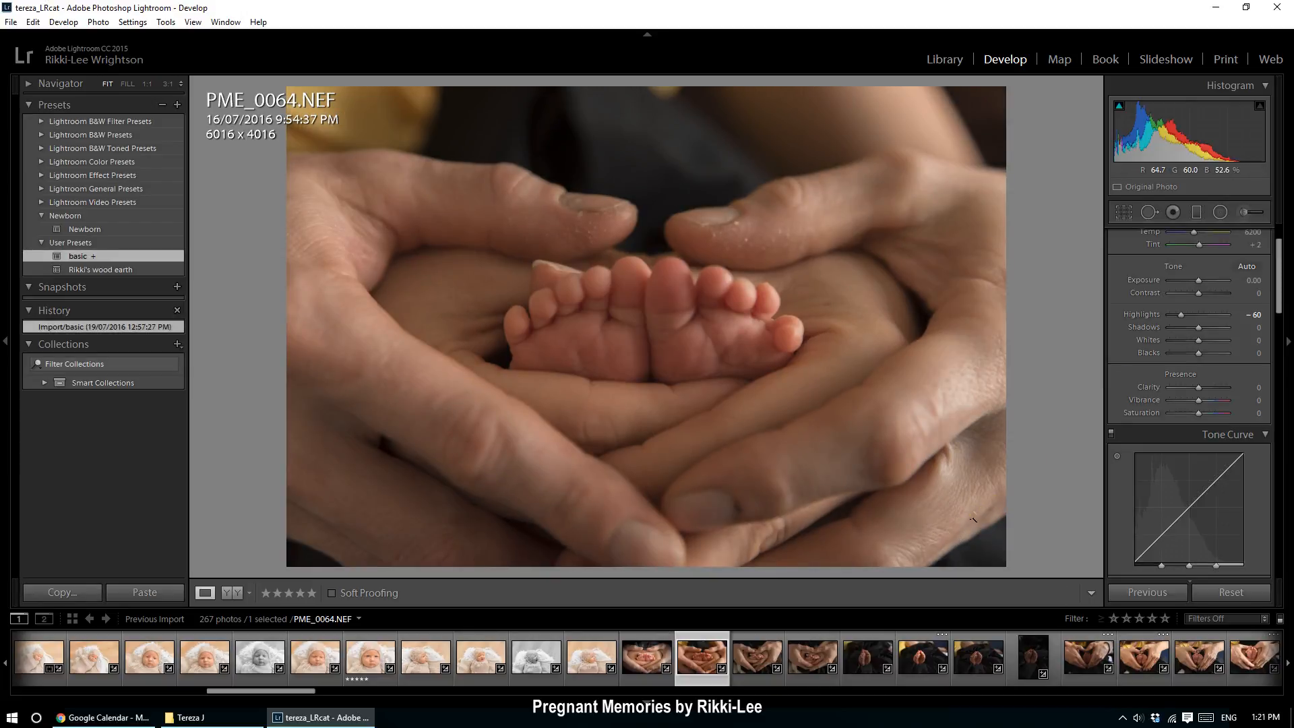
# - Delete the unwanted shots PME_0064.NEF and PME_0065.NEF from disk
pyautogui.press('Delete')
pyautogui.hotkey('alt', 'd')
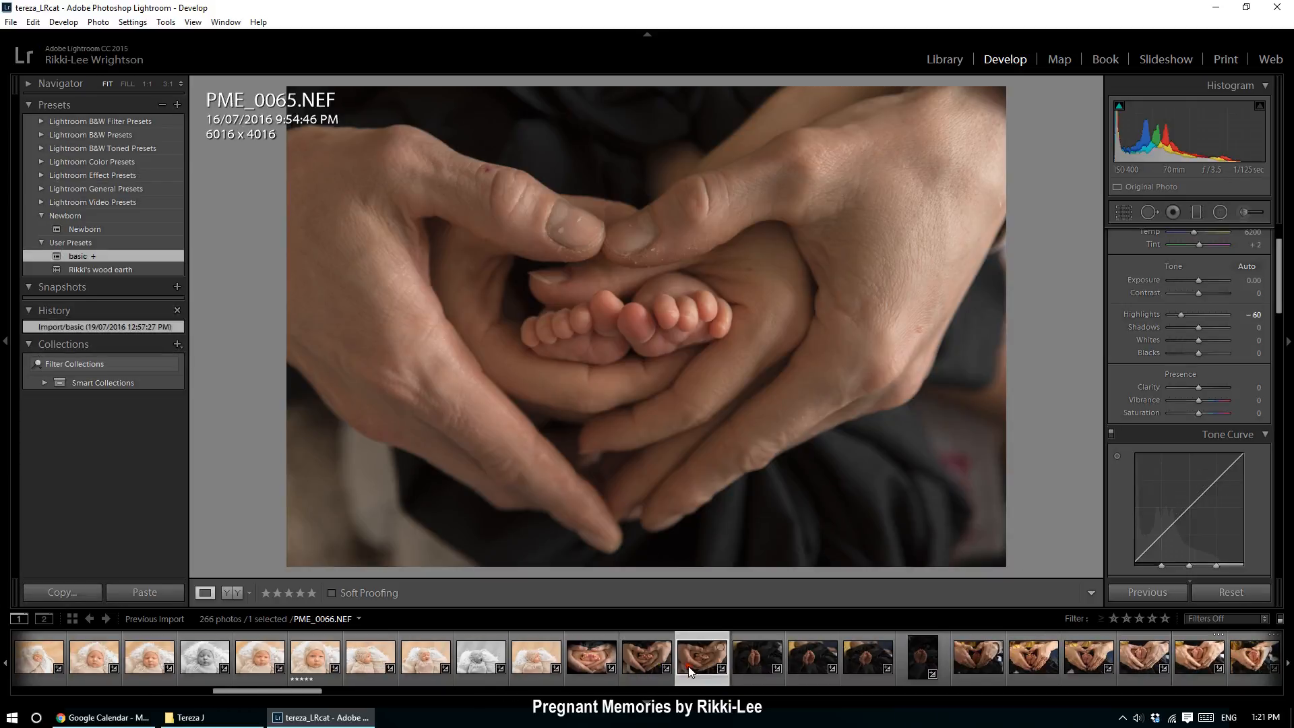
pyautogui.press('Left')
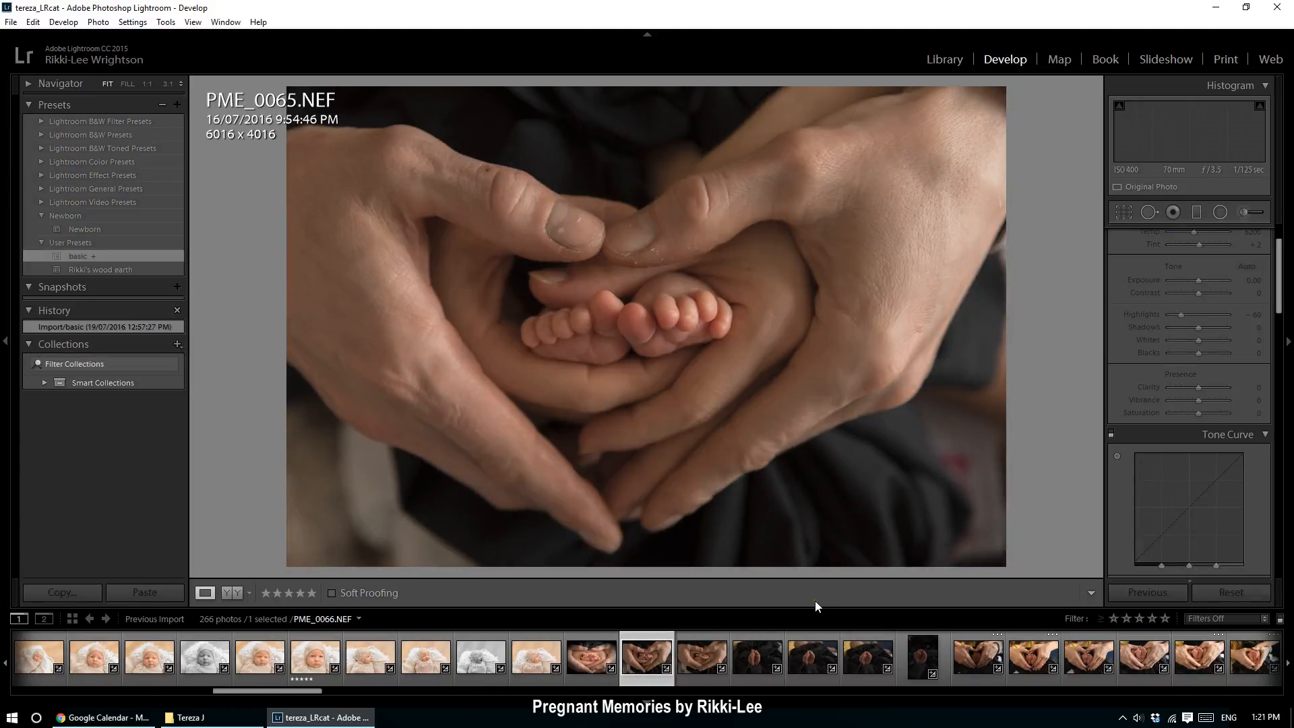
pyautogui.press('Delete')
pyautogui.press('Return')
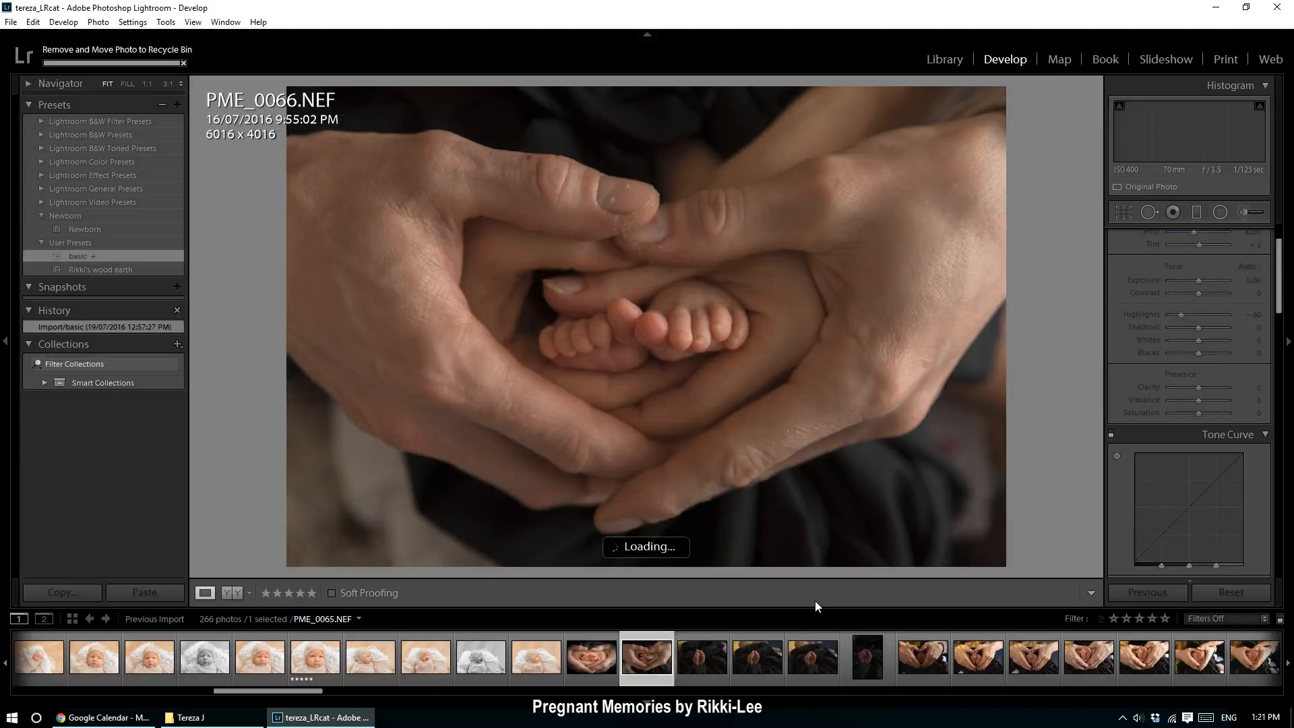
# - Paste the copied develop settings onto PME_0066.NEF and convert it to black and white
pyautogui.click(147, 595)
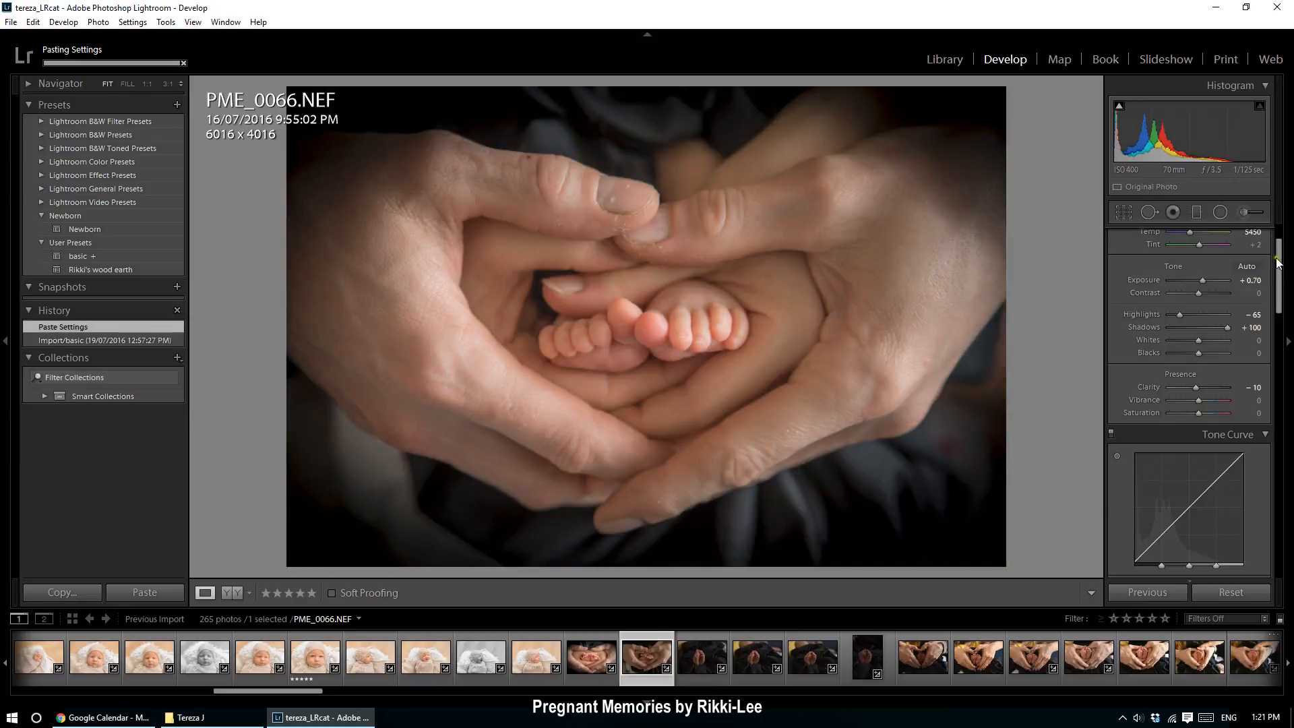
pyautogui.moveTo(1278, 261); pyautogui.dragTo(1279, 249)
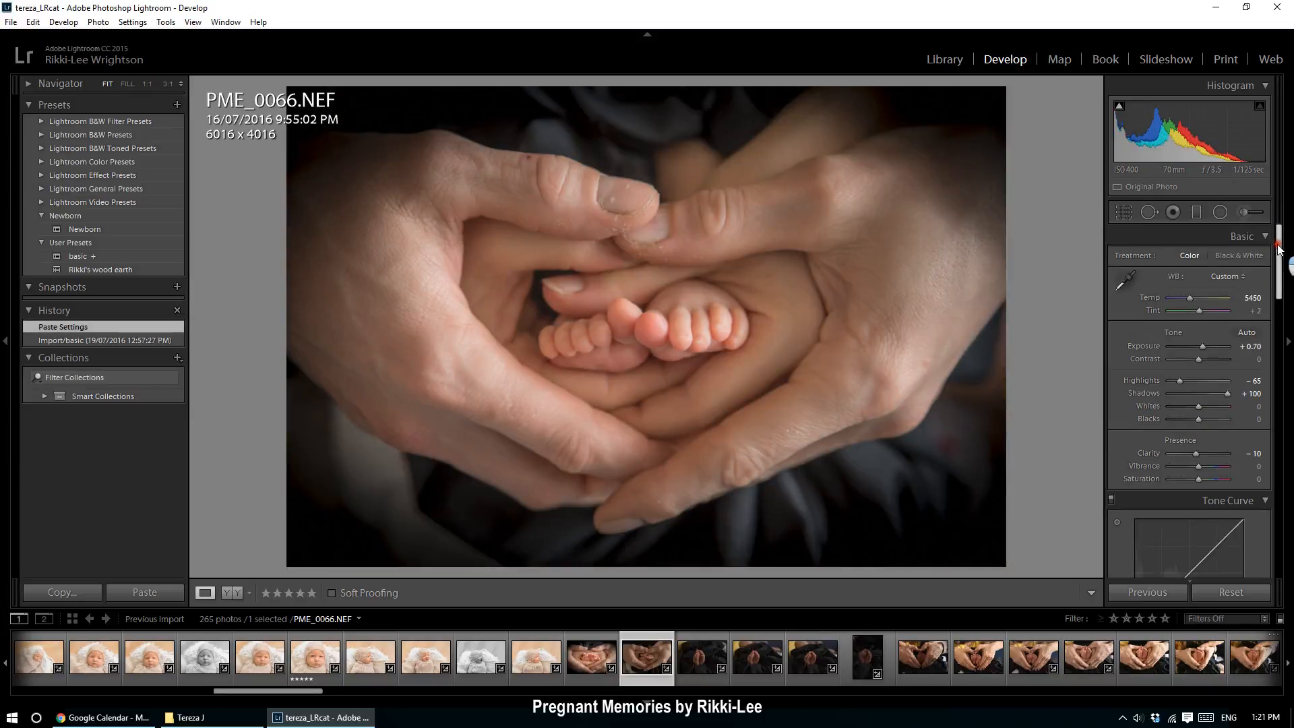
pyautogui.click(1247, 252)
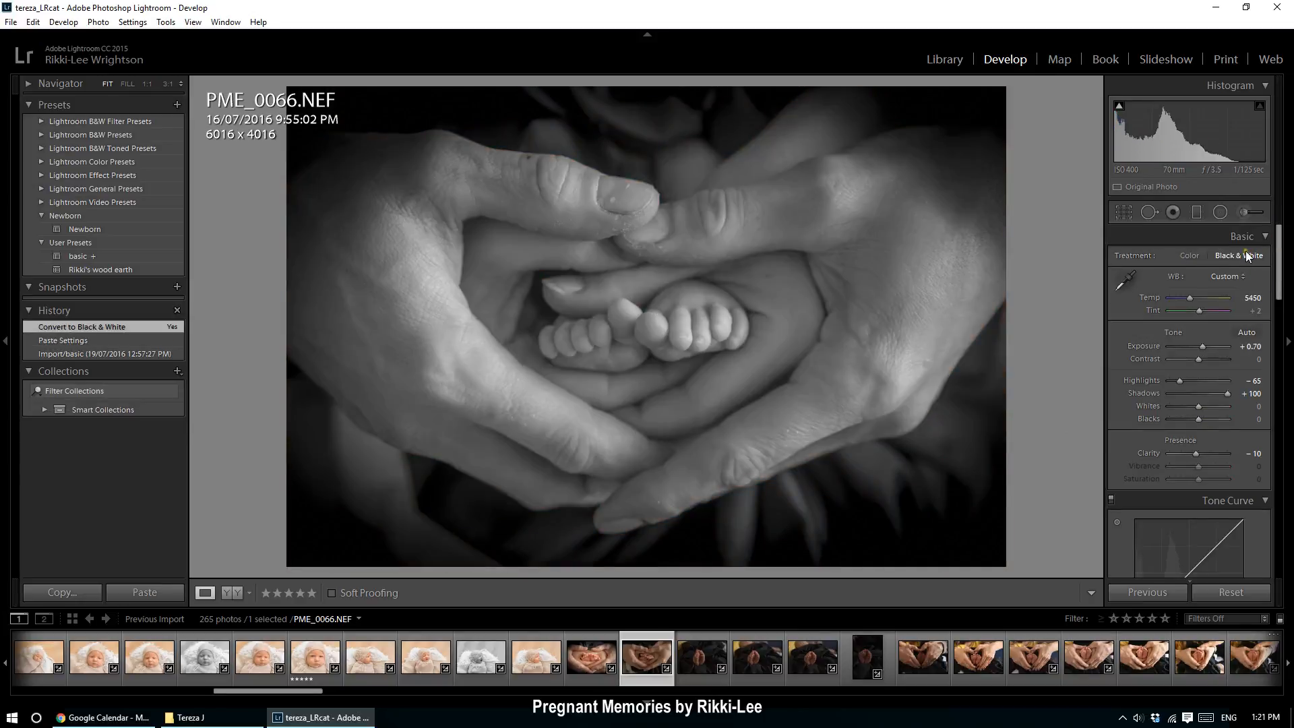
# - Set the contrast of PME_0066.NEF to +40, and paste the copied develop settings onto PME_0067.NEF
pyautogui.moveTo(1198, 359); pyautogui.dragTo(1210, 357)
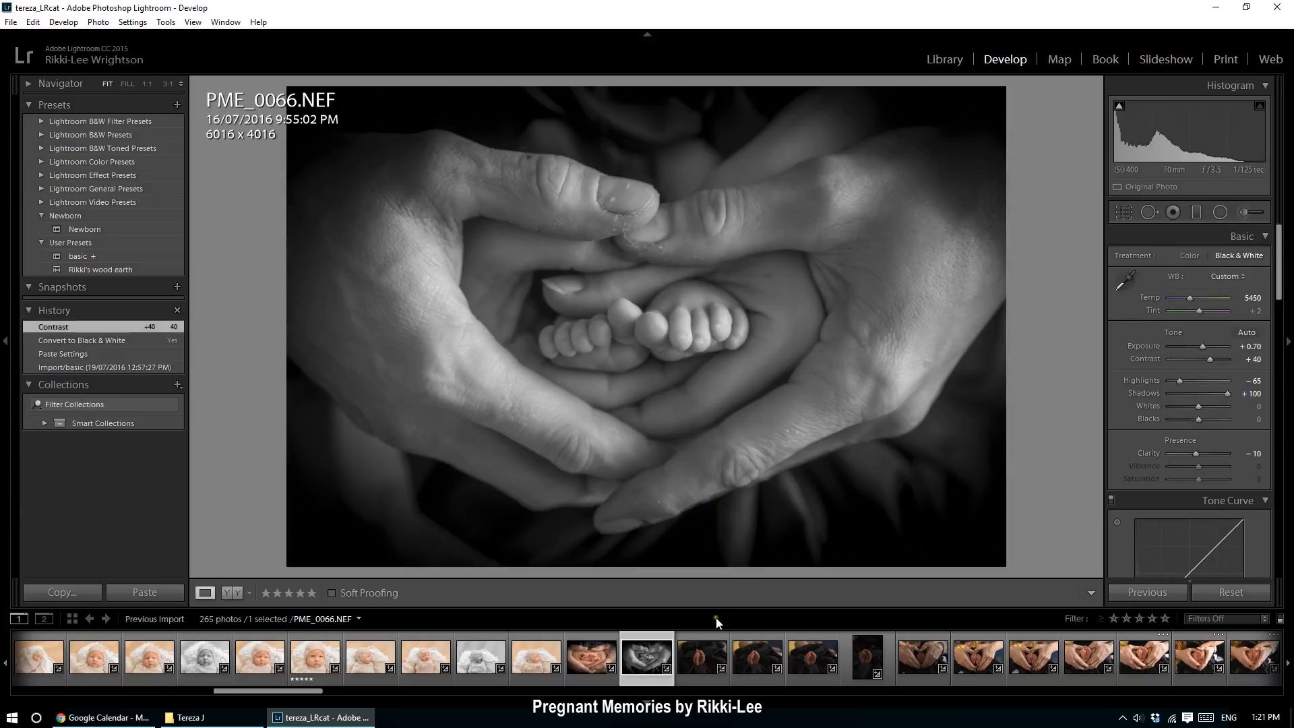
pyautogui.click(716, 647)
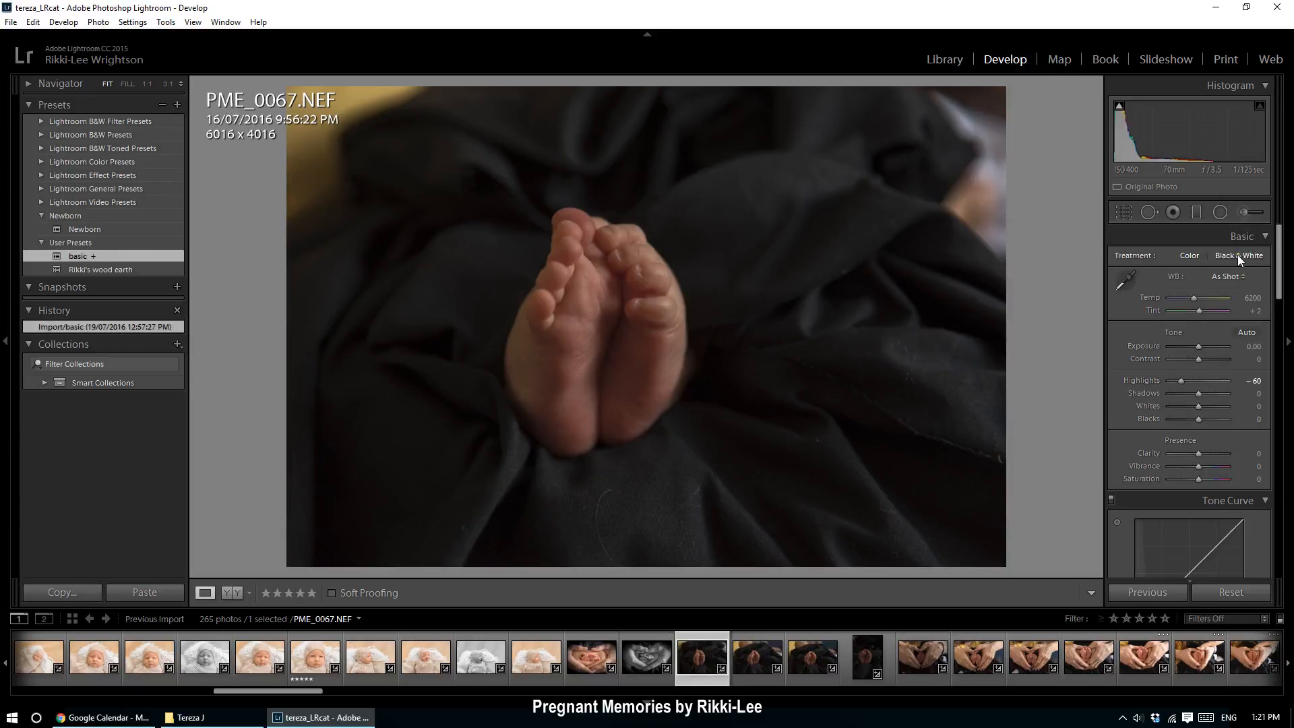
pyautogui.click(159, 591)
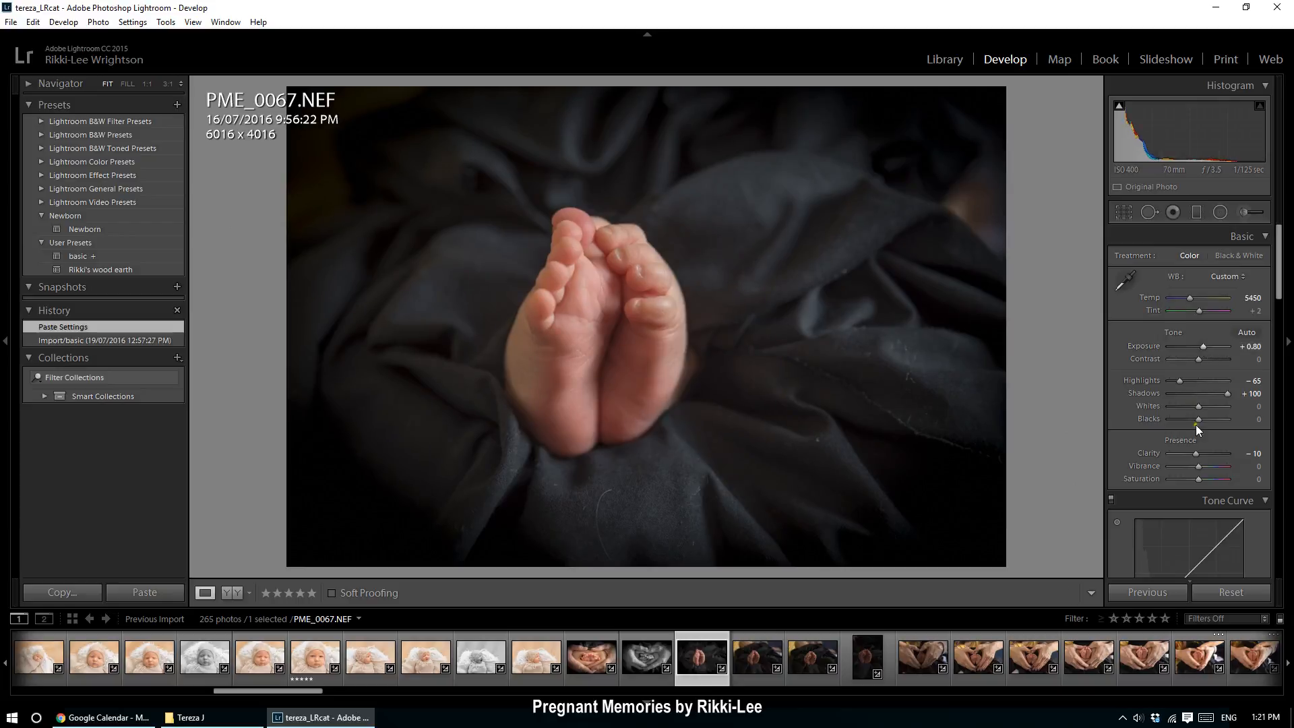
# - Convert PME_0067.NEF to black and white with shadows +35, blacks -44, contrast +56 and exposure +0.90
pyautogui.moveTo(1221, 396); pyautogui.dragTo(1187, 419)
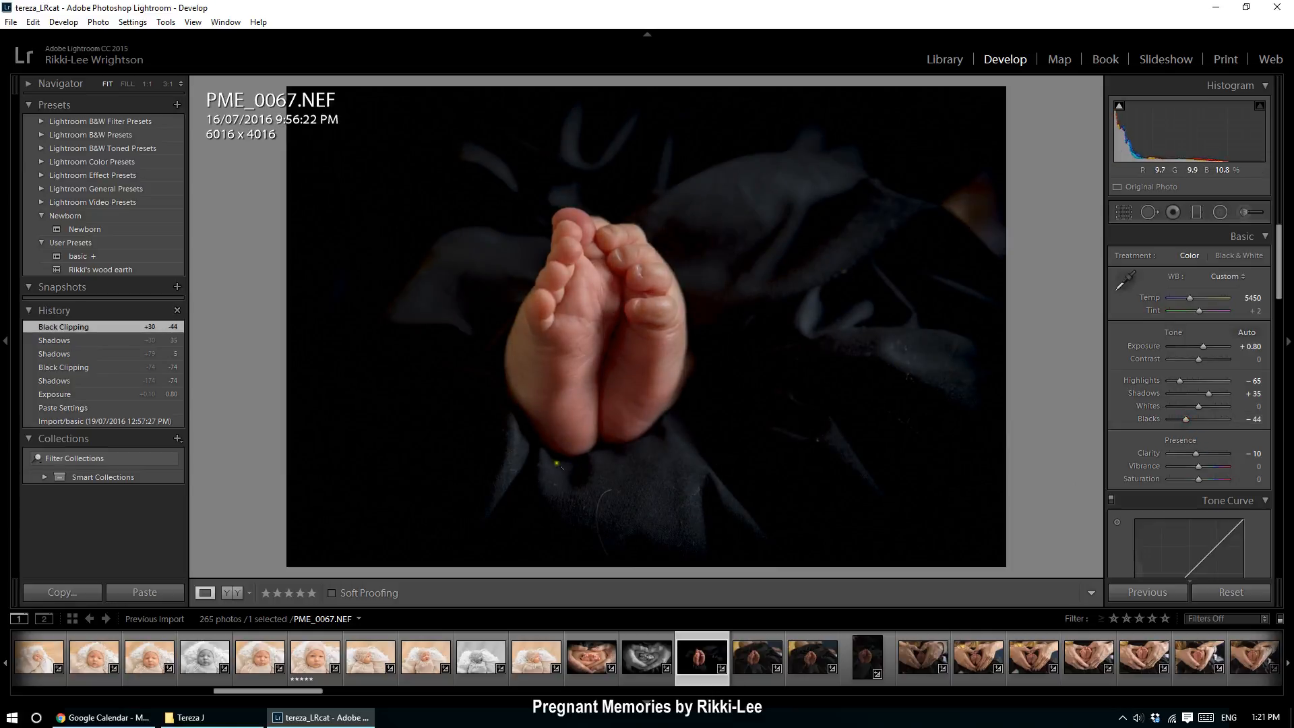
pyautogui.click(1238, 256)
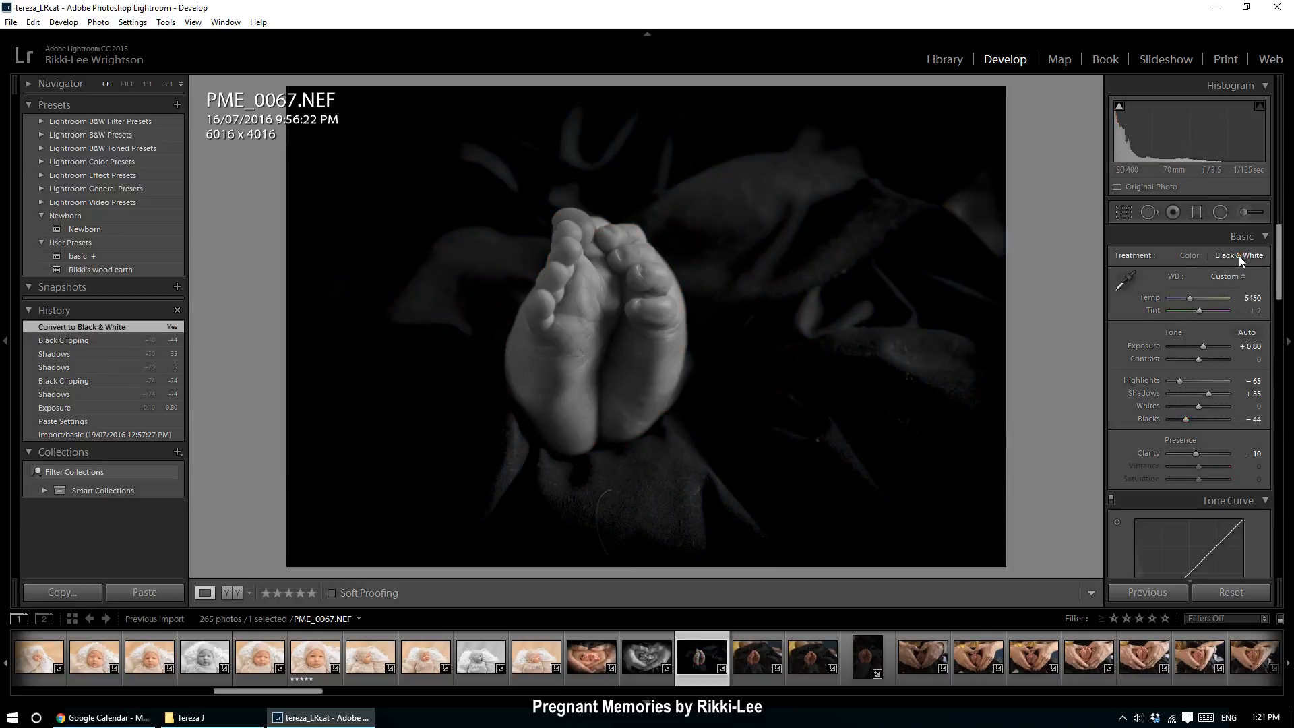
pyautogui.moveTo(1198, 360); pyautogui.dragTo(1220, 359)
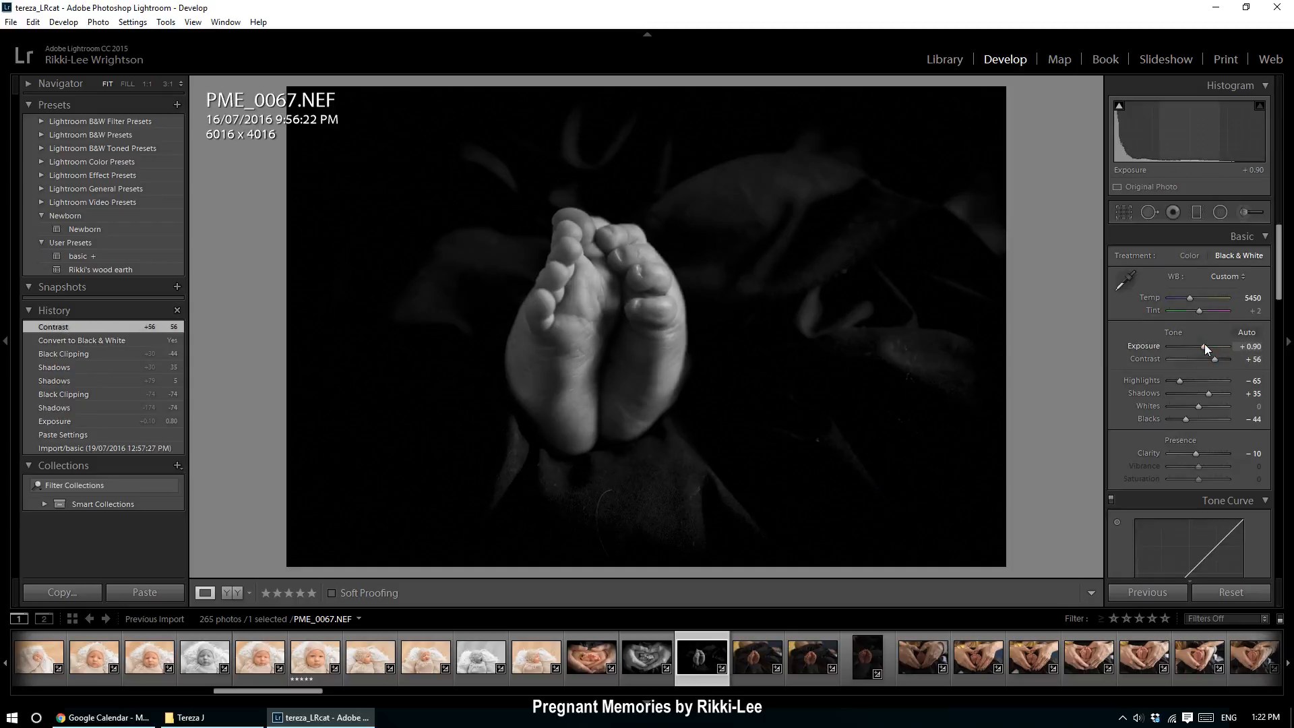
pyautogui.click(1204, 346)
# - Crop PME_0067.NEF closer around the baby's feet, to about 4598 x 3070 pixels at the original aspect
pyautogui.click(1125, 214)
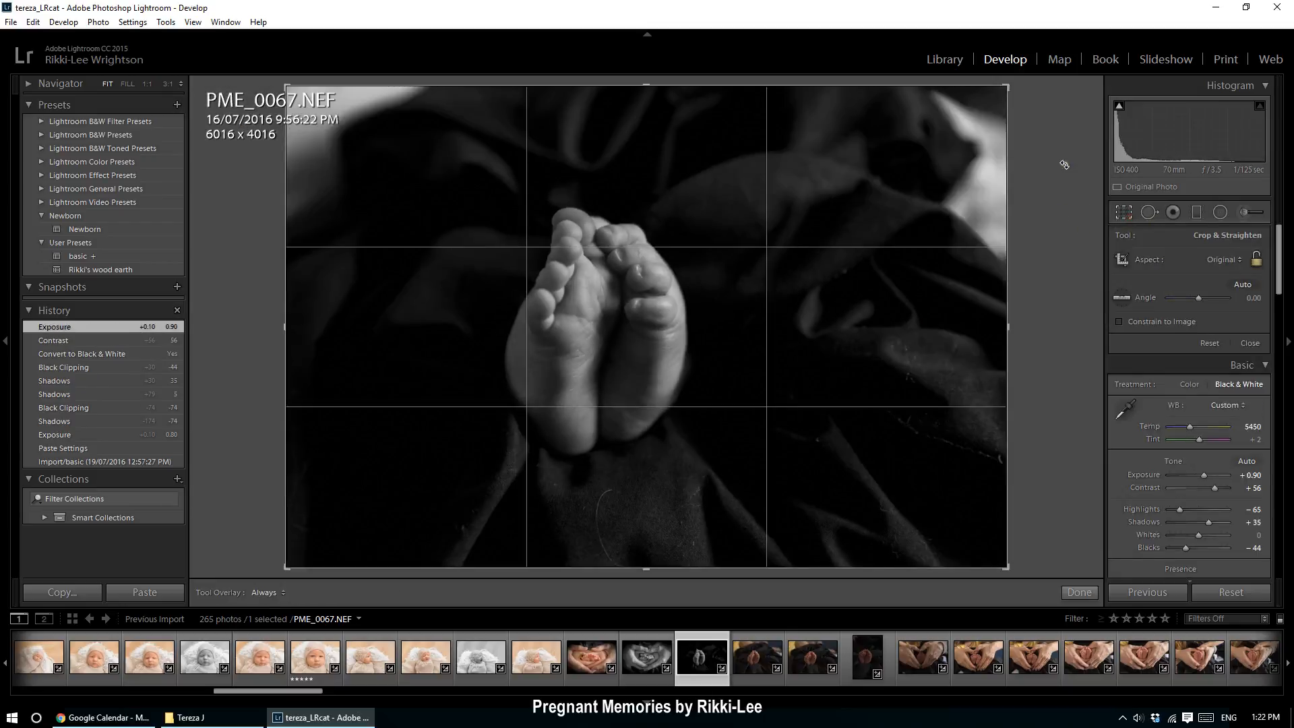
pyautogui.moveTo(1007, 86); pyautogui.dragTo(935, 143)
pyautogui.moveTo(851, 216); pyautogui.dragTo(819, 263)
pyautogui.doubleClick(819, 264)
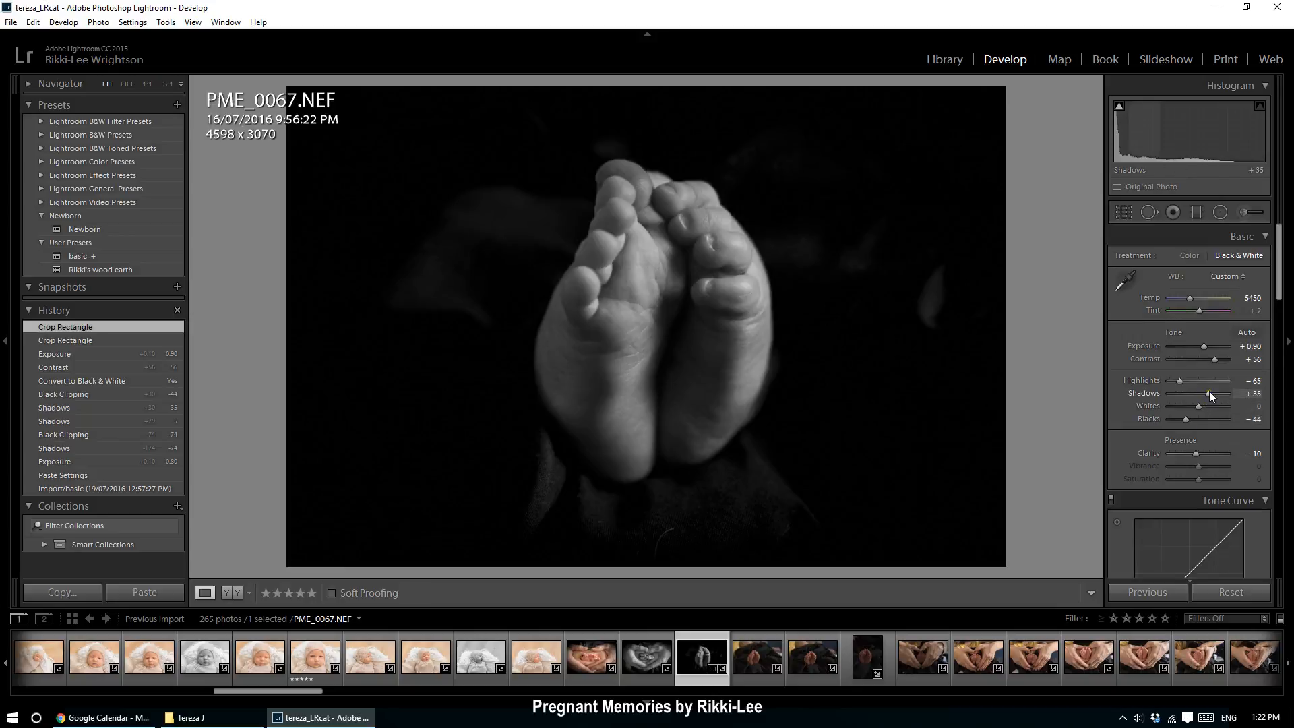
# - Reset the highlights, exposure and shadows of PME_0067.NEF to 0 and set the blacks to -2
pyautogui.doubleClick(1180, 380)
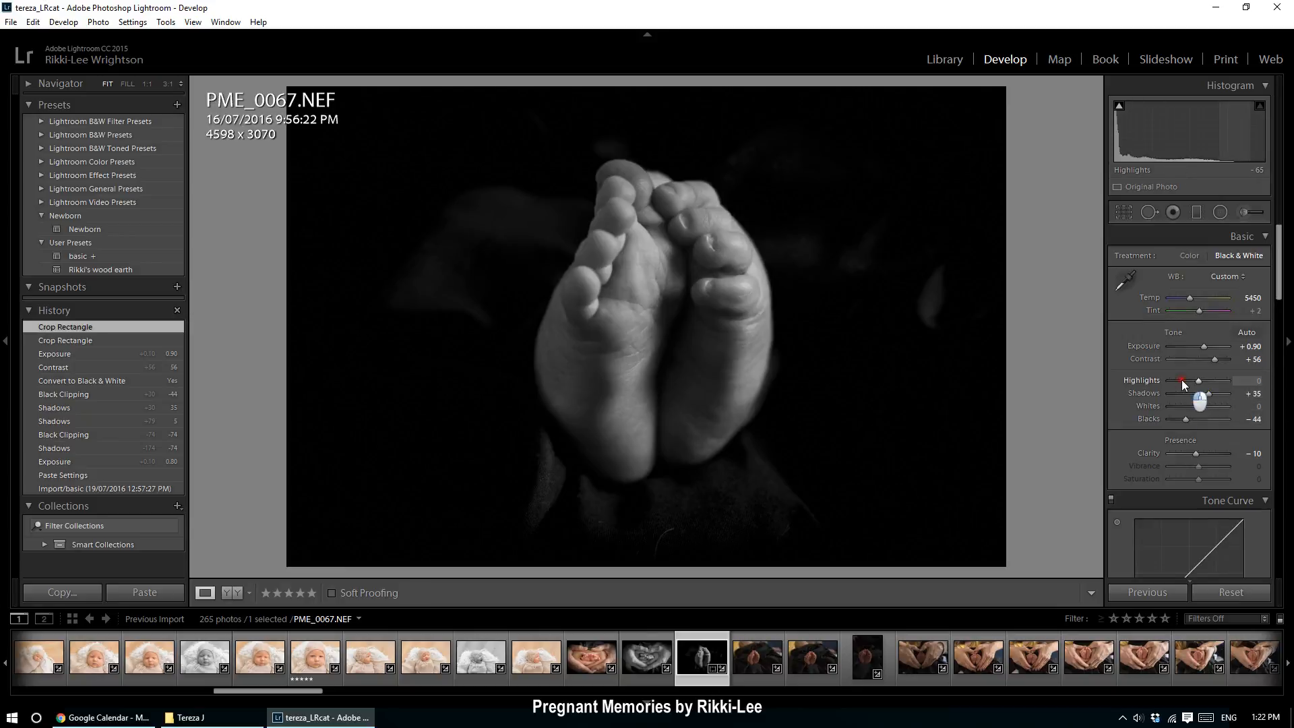
pyautogui.doubleClick(1202, 346)
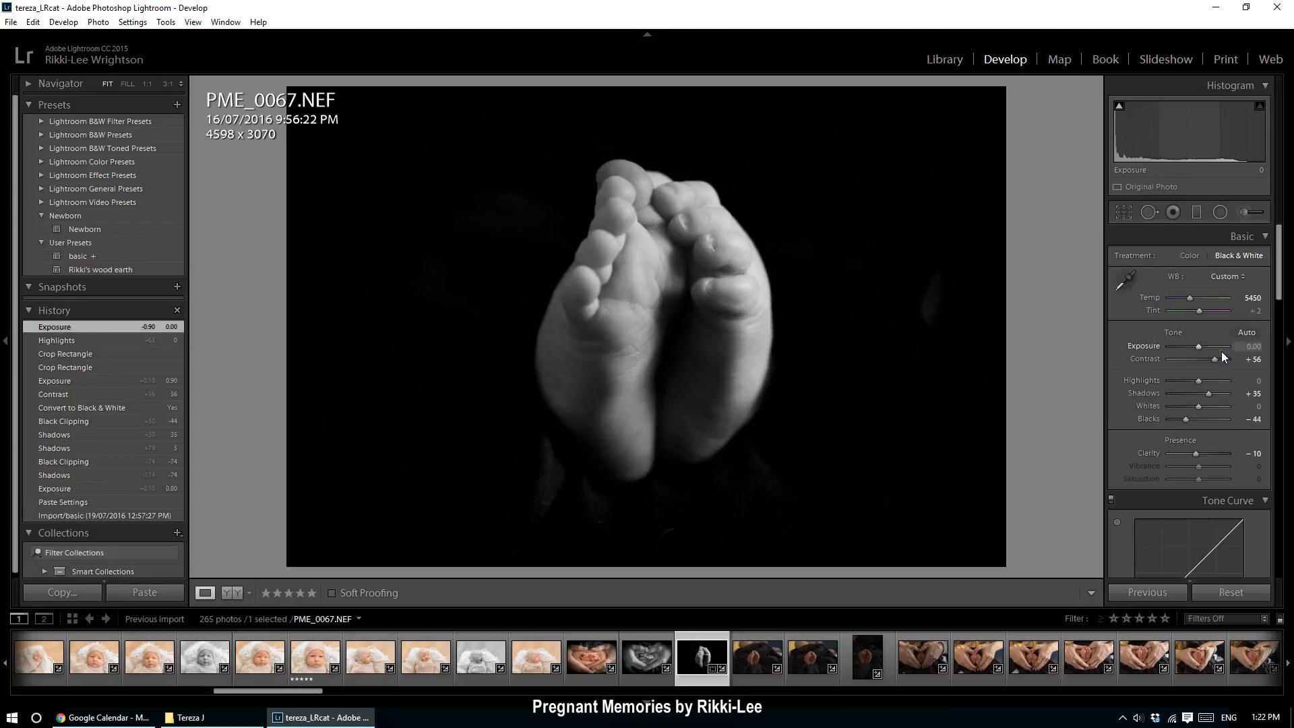
pyautogui.doubleClick(1206, 396)
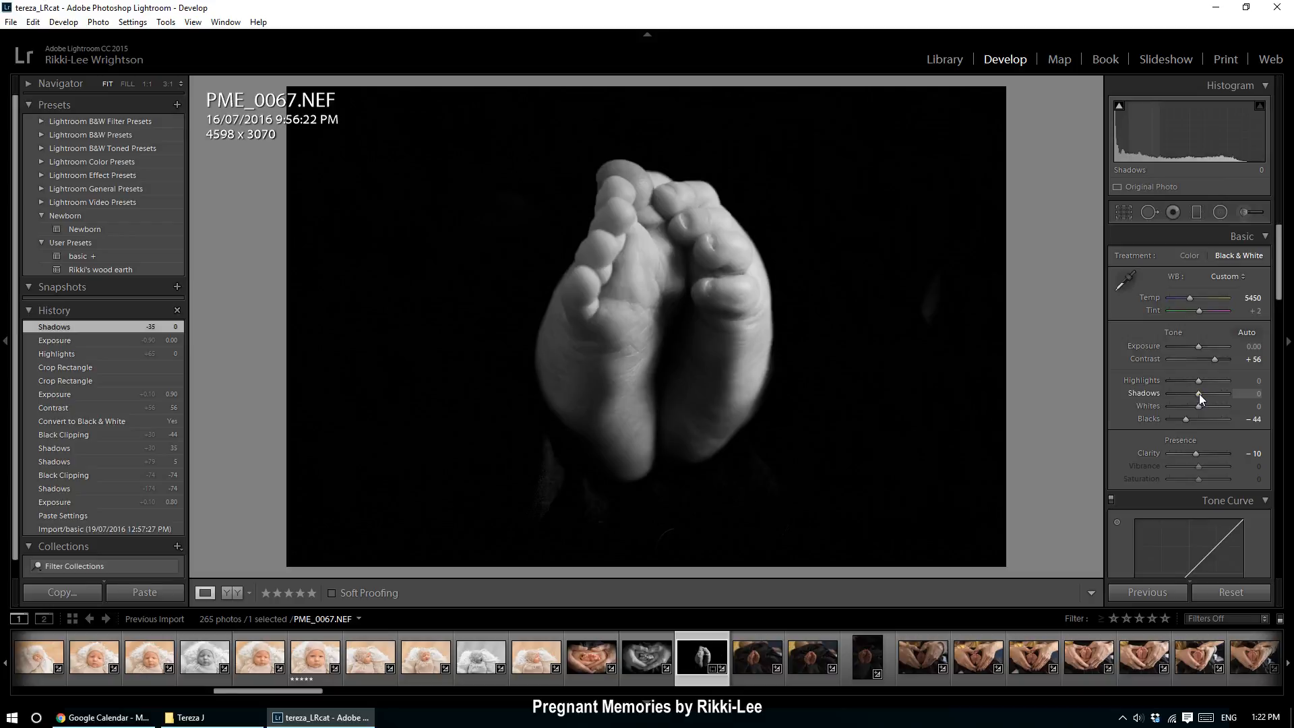
pyautogui.moveTo(1184, 419); pyautogui.dragTo(1199, 419)
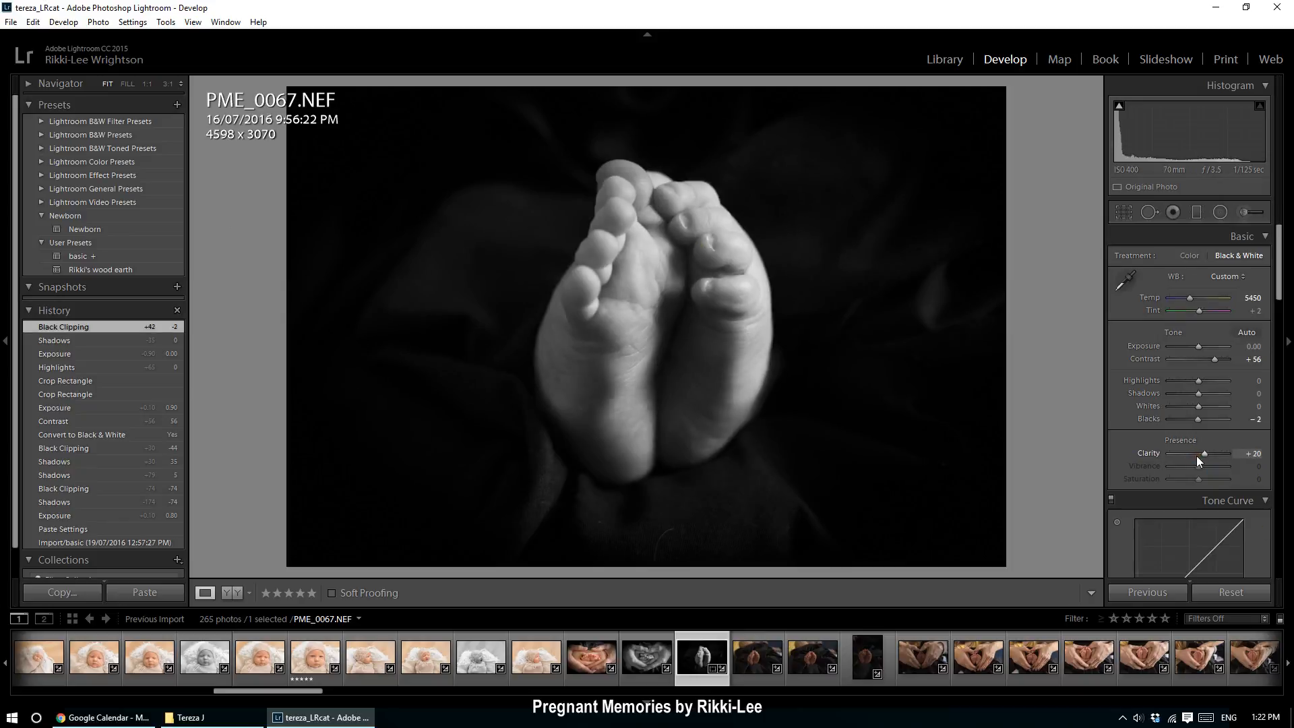
# - Set the clarity of PME_0067.NEF to +44, judging the toe detail at full magnification
pyautogui.moveTo(1195, 456); pyautogui.dragTo(1197, 456)
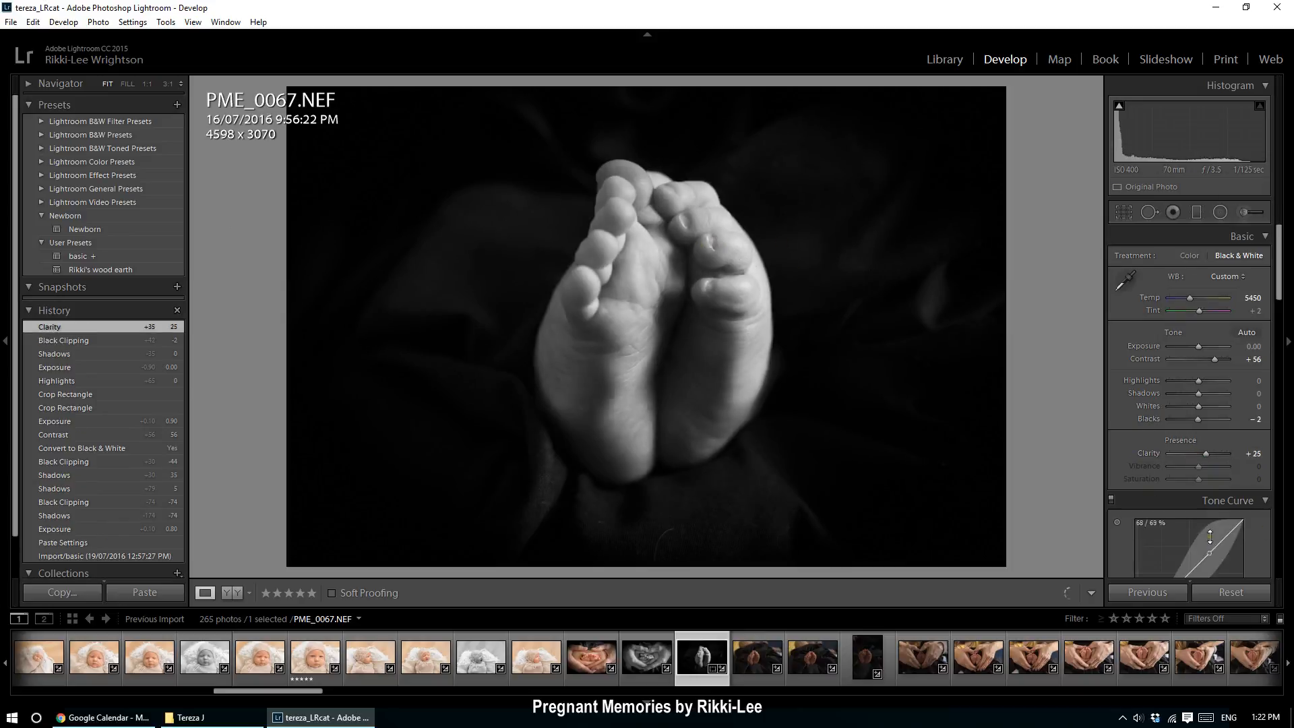
pyautogui.doubleClick(1203, 456)
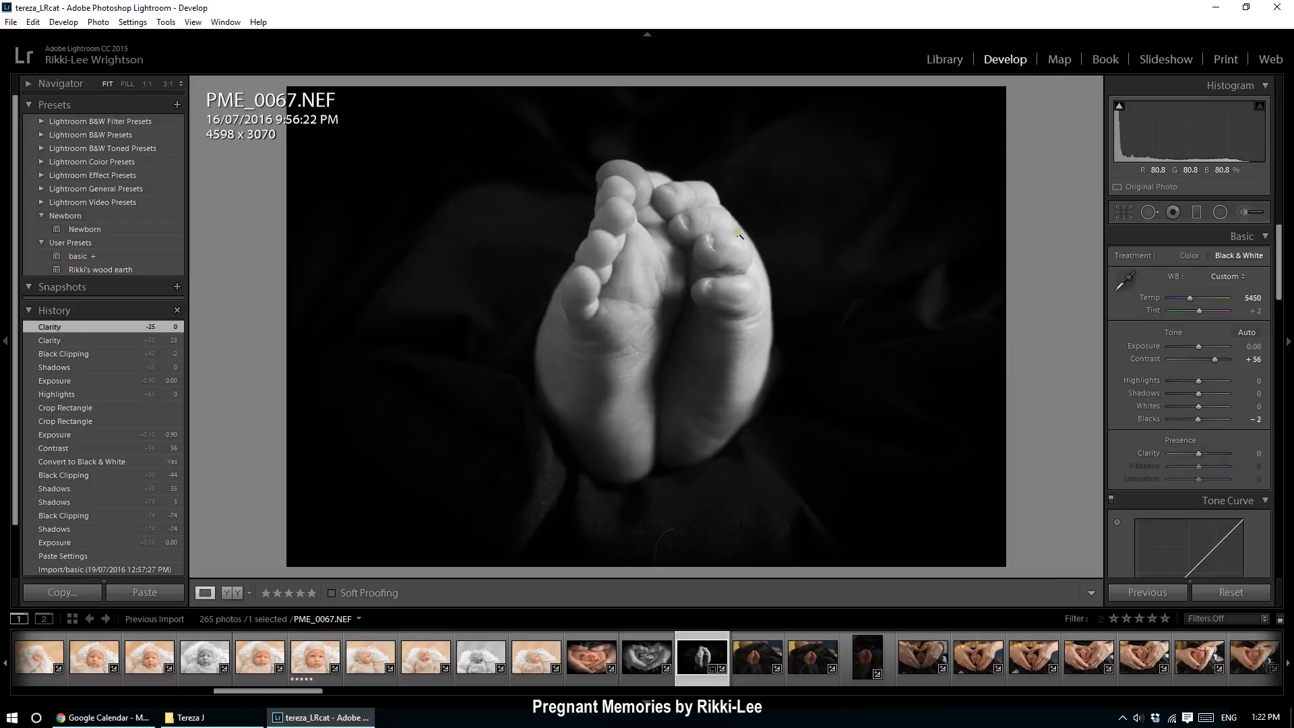
pyautogui.click(999, 280)
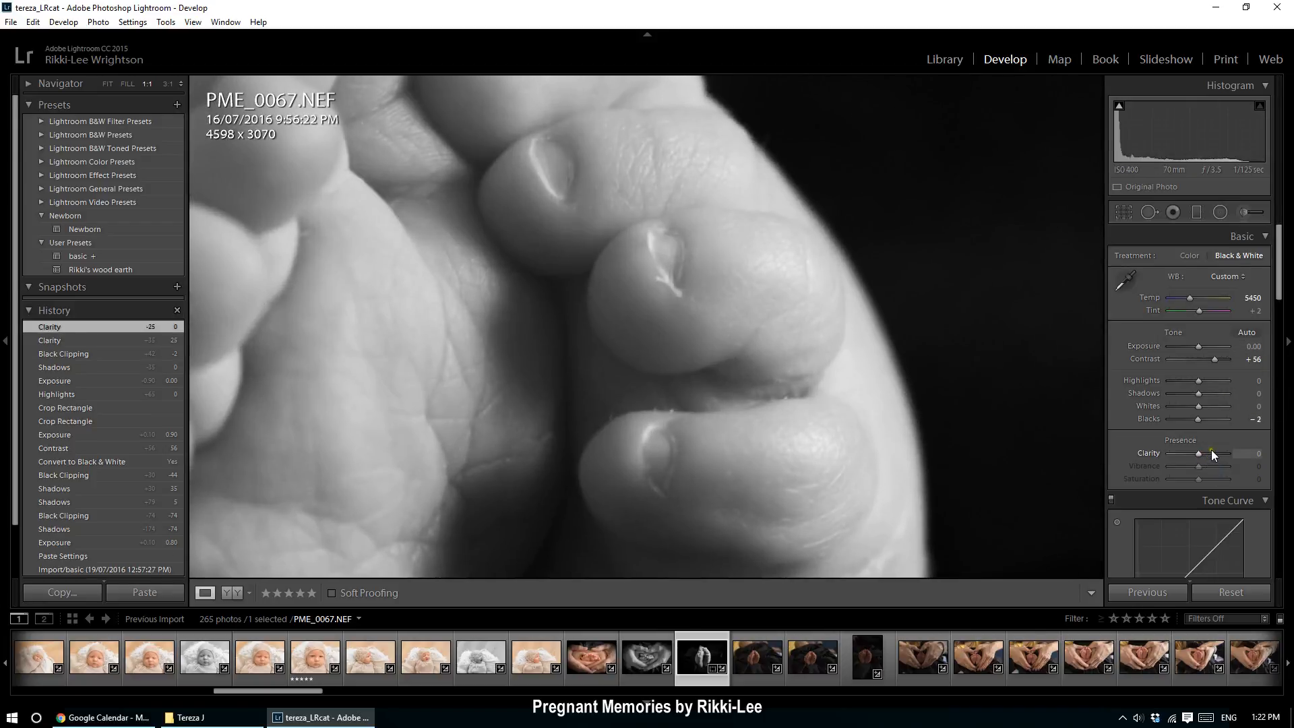
pyautogui.click(1211, 453)
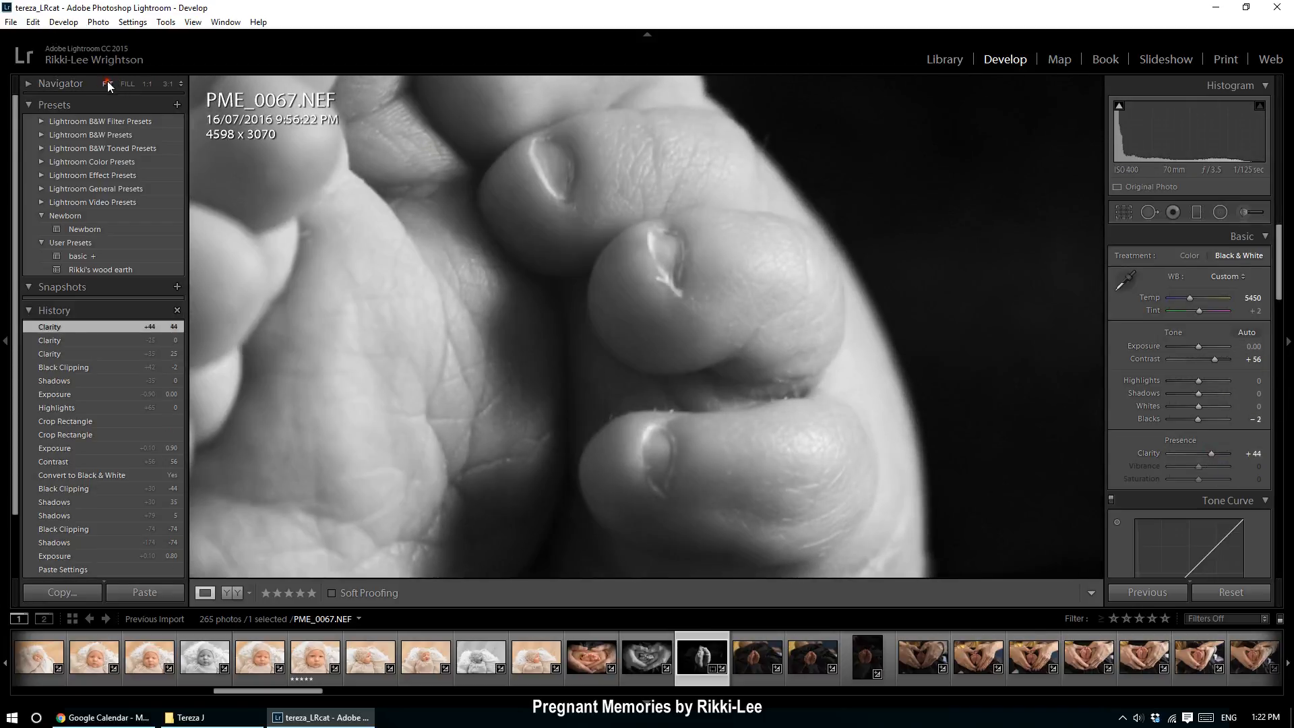
pyautogui.click(107, 83)
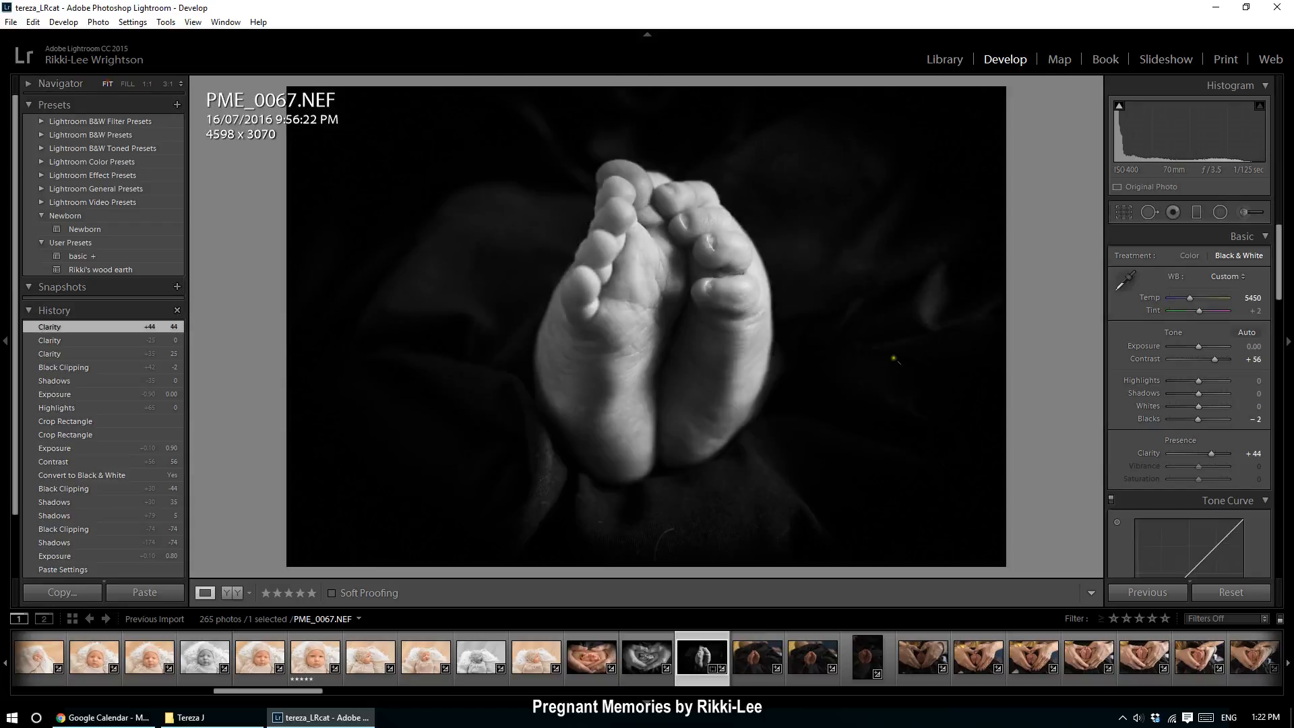
# - Copy the develop settings of PME_0067.NEF and paste them onto PME_0068.NEF
pyautogui.click(60, 594)
pyautogui.click(1185, 653)
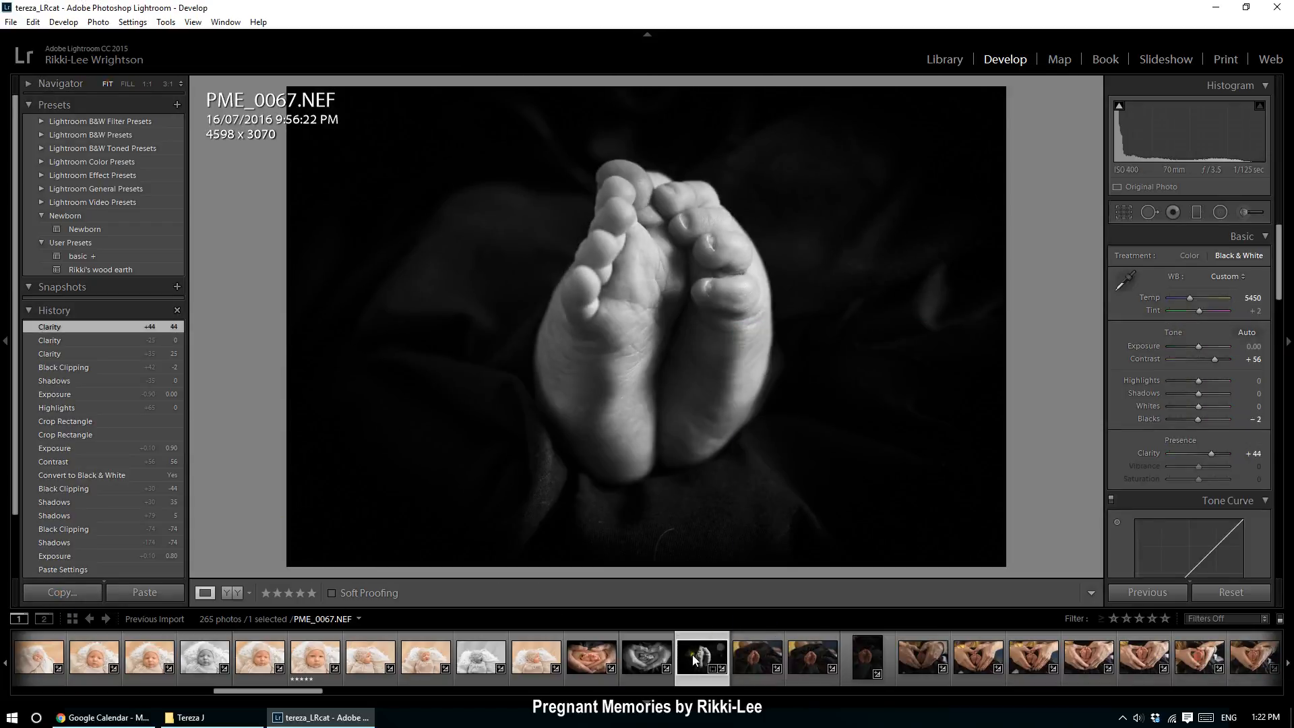
pyautogui.click(764, 666)
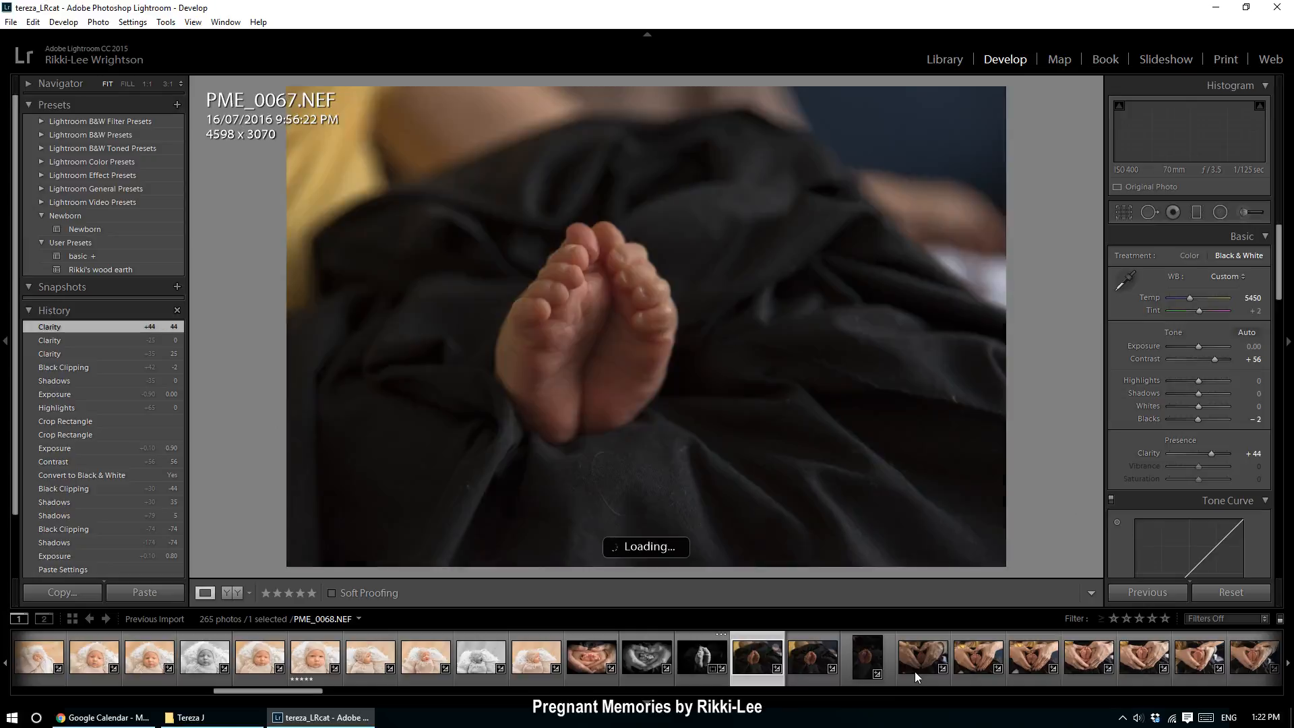
pyautogui.click(142, 592)
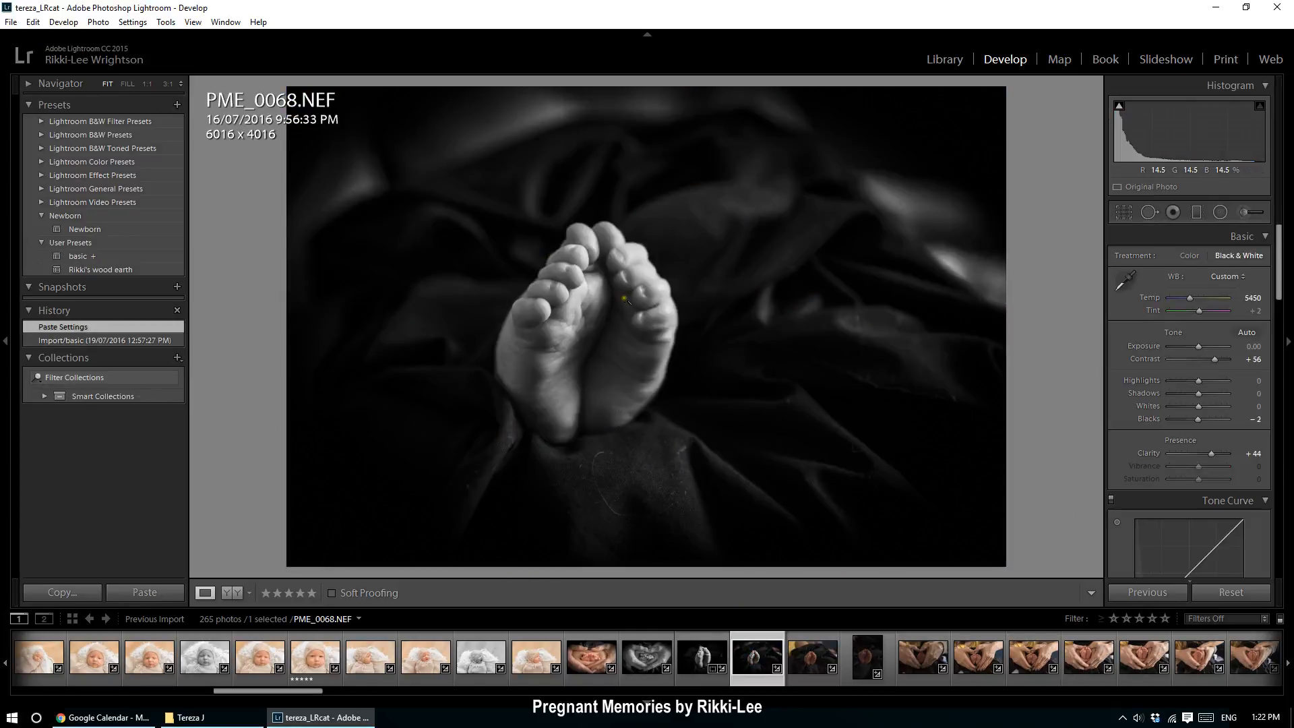
# - Delete the unwanted feet shots PME_0068.NEF and PME_0069.NEF
pyautogui.press('Delete')
pyautogui.press('Return')
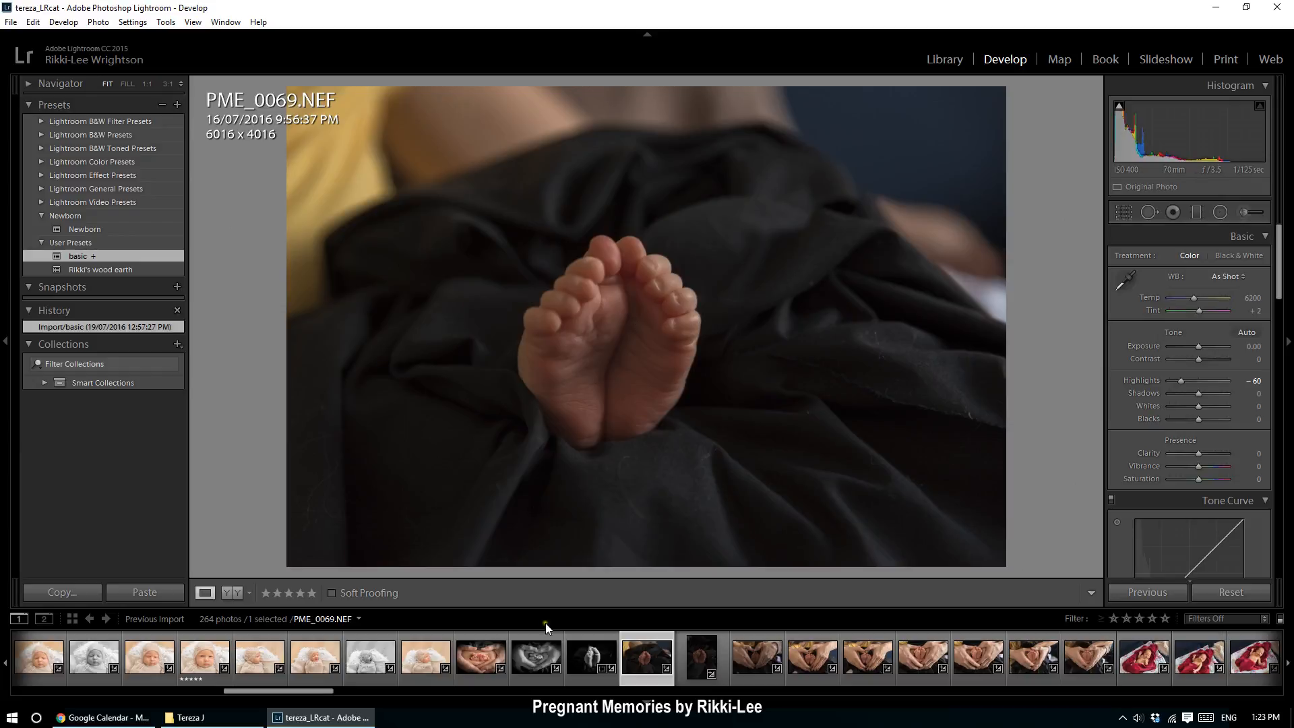
pyautogui.press('Delete')
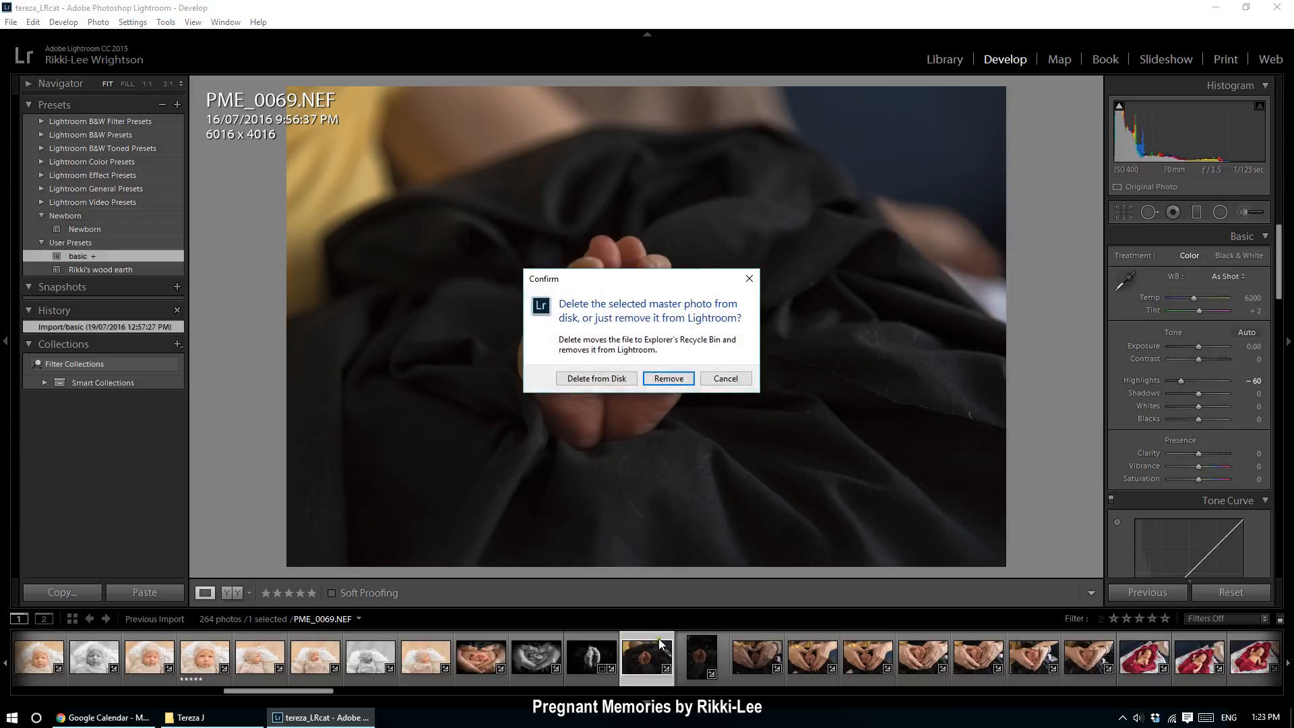
pyautogui.click(597, 378)
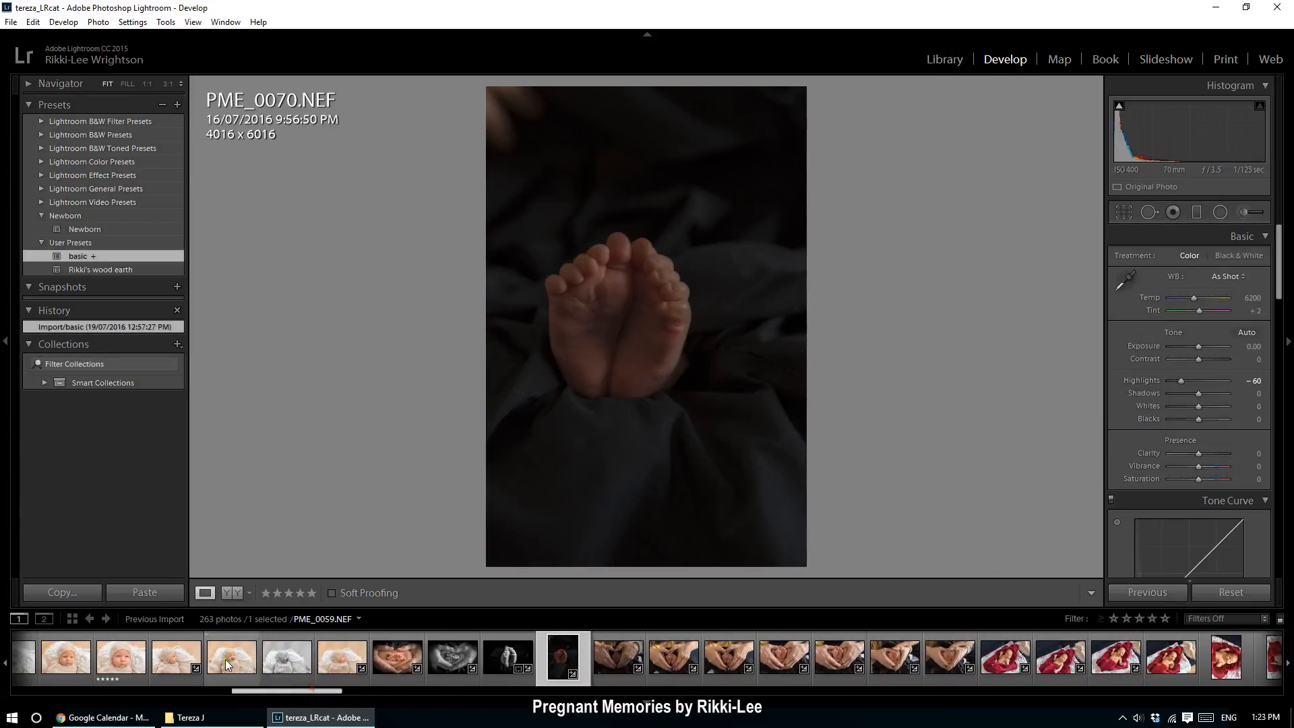
# - Delete the portrait PME_0095.NEF and paste the copied black-and-white develop settings onto PME_0096.NEF
pyautogui.moveTo(319, 693); pyautogui.dragTo(488, 694)
pyautogui.click(50, 657)
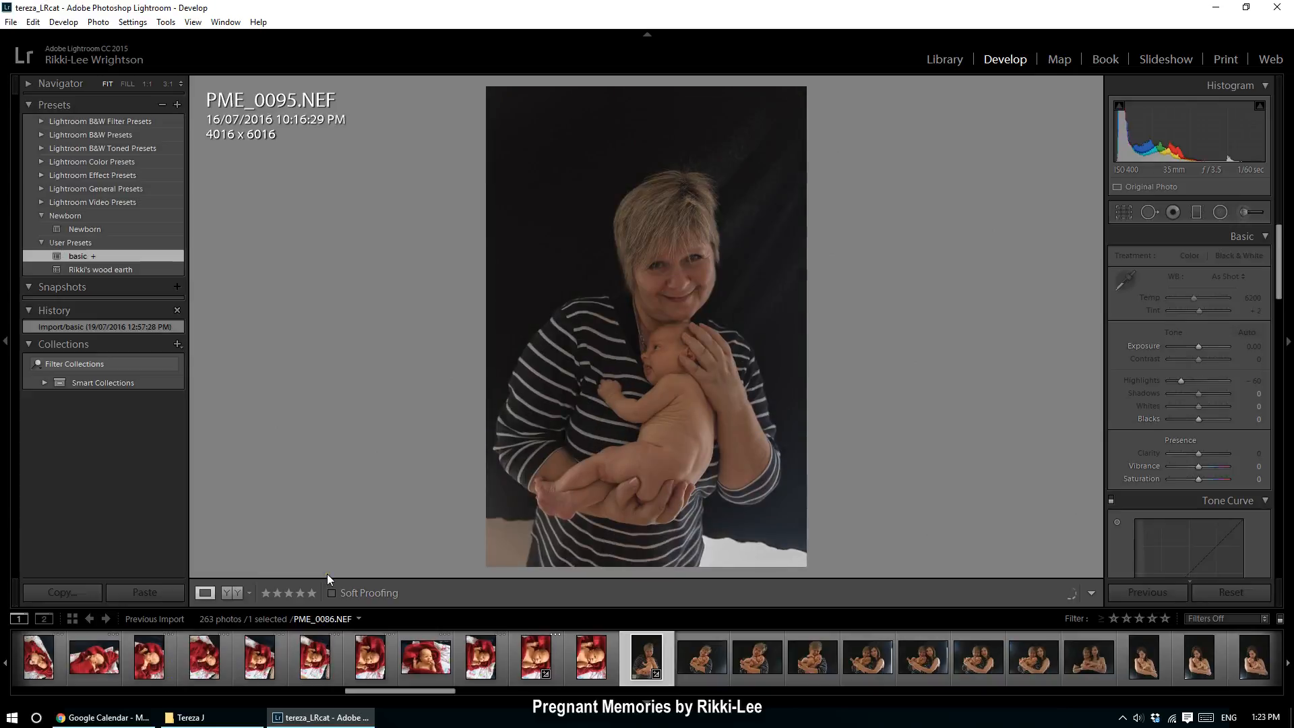
pyautogui.press('Delete')
pyautogui.press('Escape')
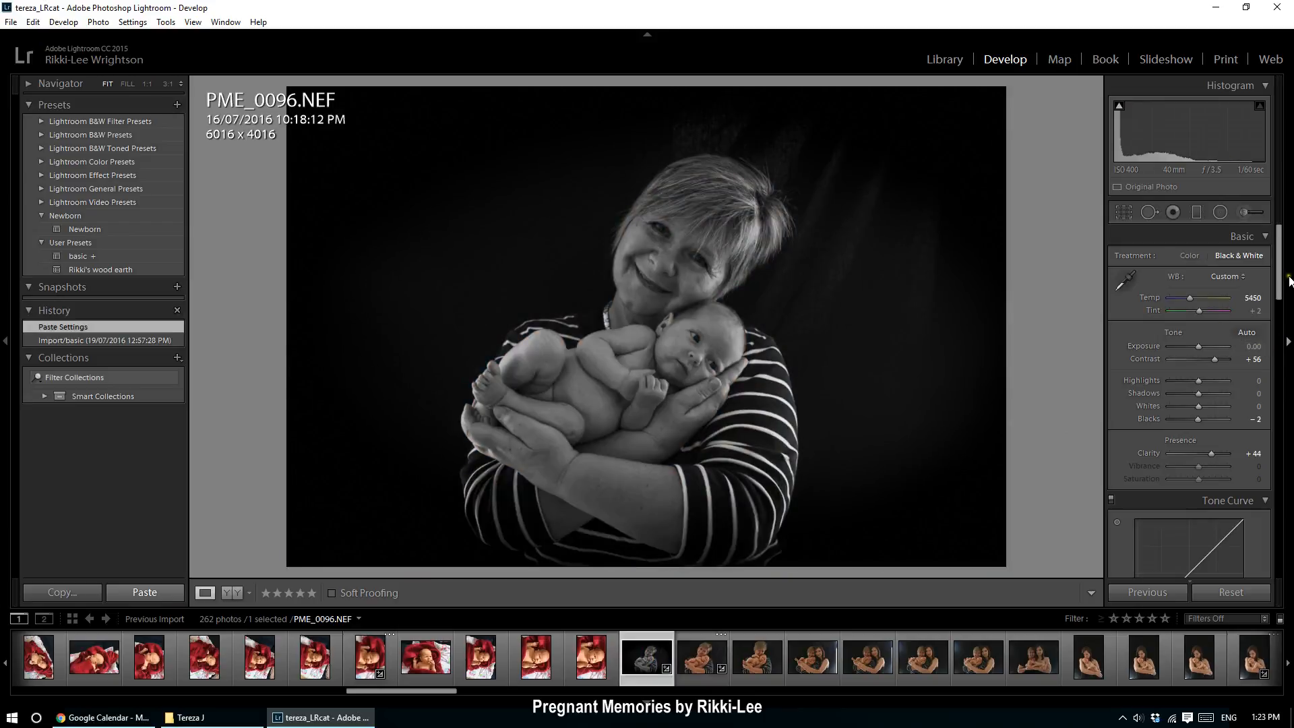
# - Reset the post-crop vignette amount of PME_0096.NEF and apply a much lighter edge darkening instead
pyautogui.moveTo(1277, 263); pyautogui.dragTo(1276, 556)
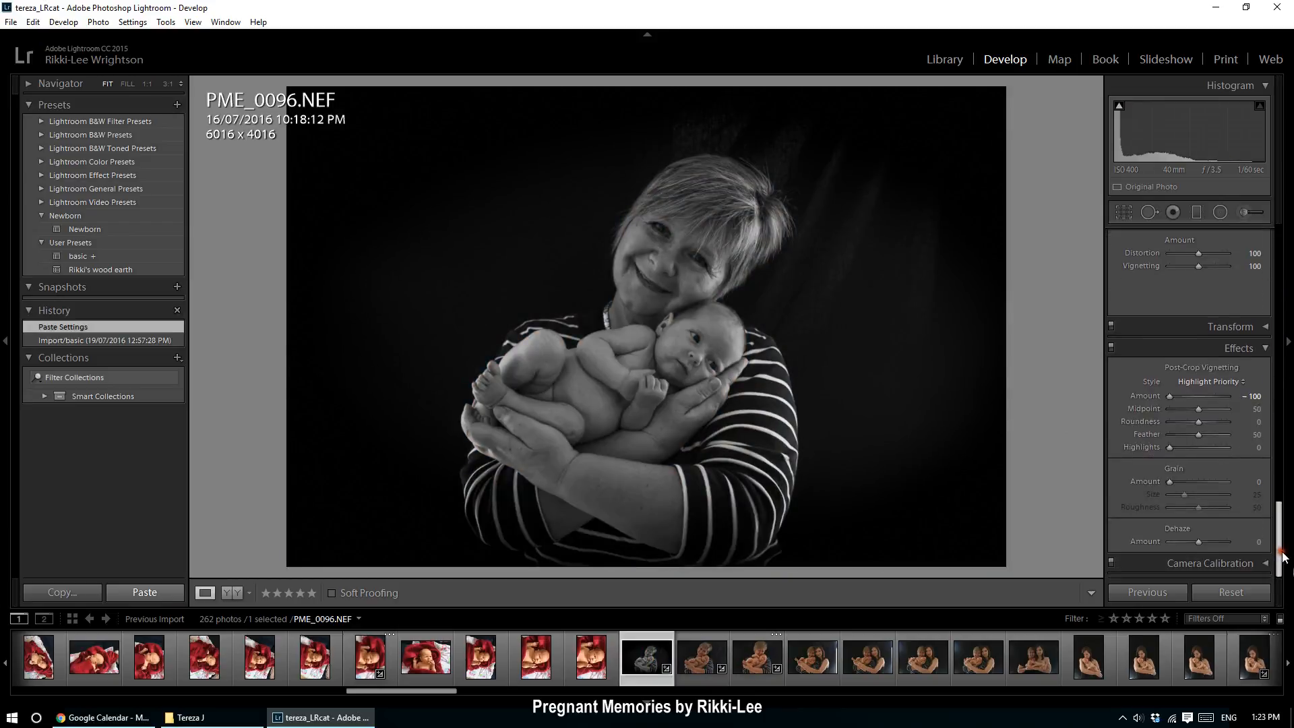
pyautogui.doubleClick(1169, 434)
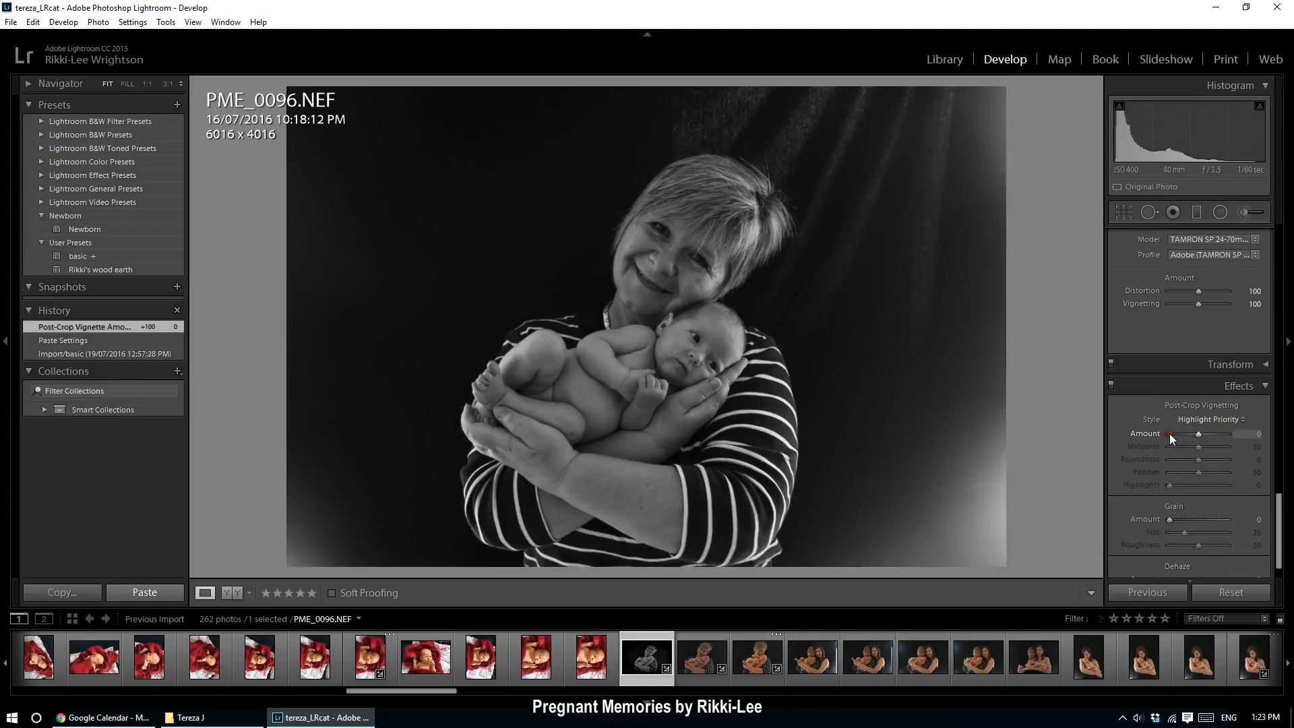
pyautogui.moveTo(1197, 436); pyautogui.dragTo(1187, 435)
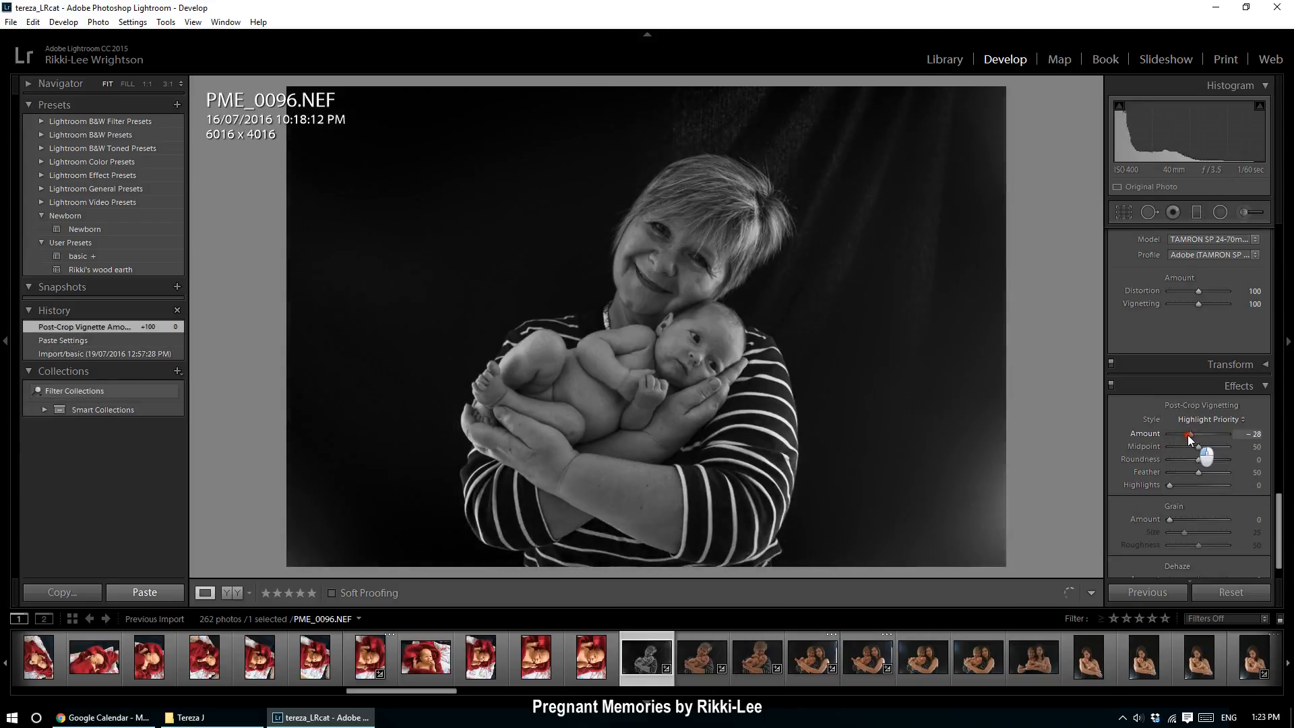
# - Reset the contrast and clarity of PME_0096.NEF to 0, and set highlights +44, shadows -70, whites +28 and blacks -21
pyautogui.moveTo(1283, 521); pyautogui.dragTo(1283, 255)
pyautogui.doubleClick(1210, 350)
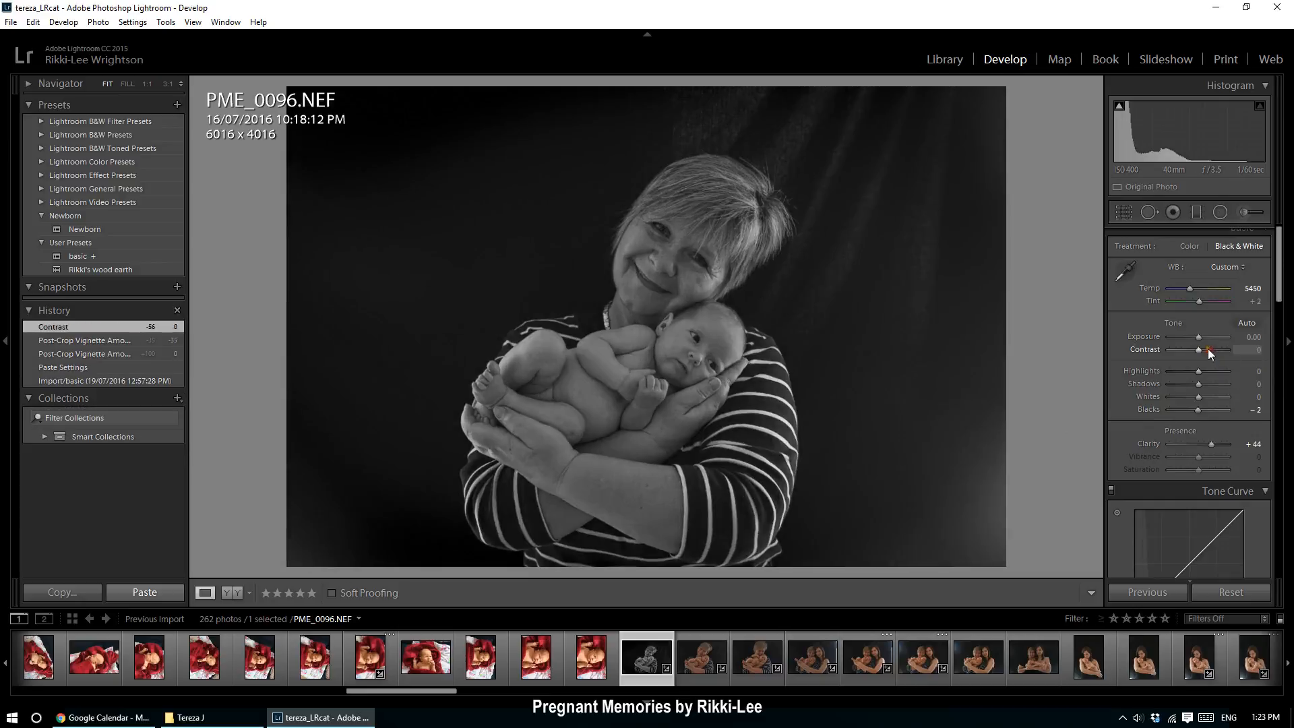
pyautogui.doubleClick(1210, 445)
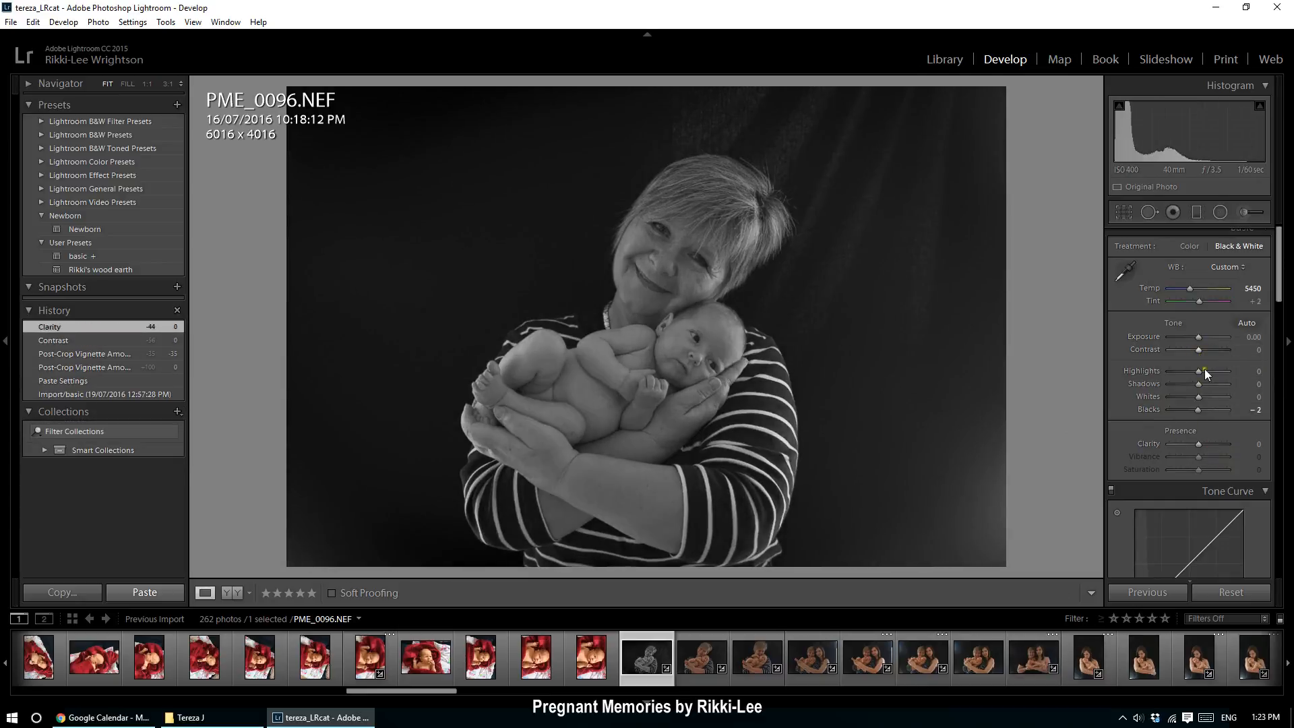
pyautogui.moveTo(1198, 370); pyautogui.dragTo(1191, 406)
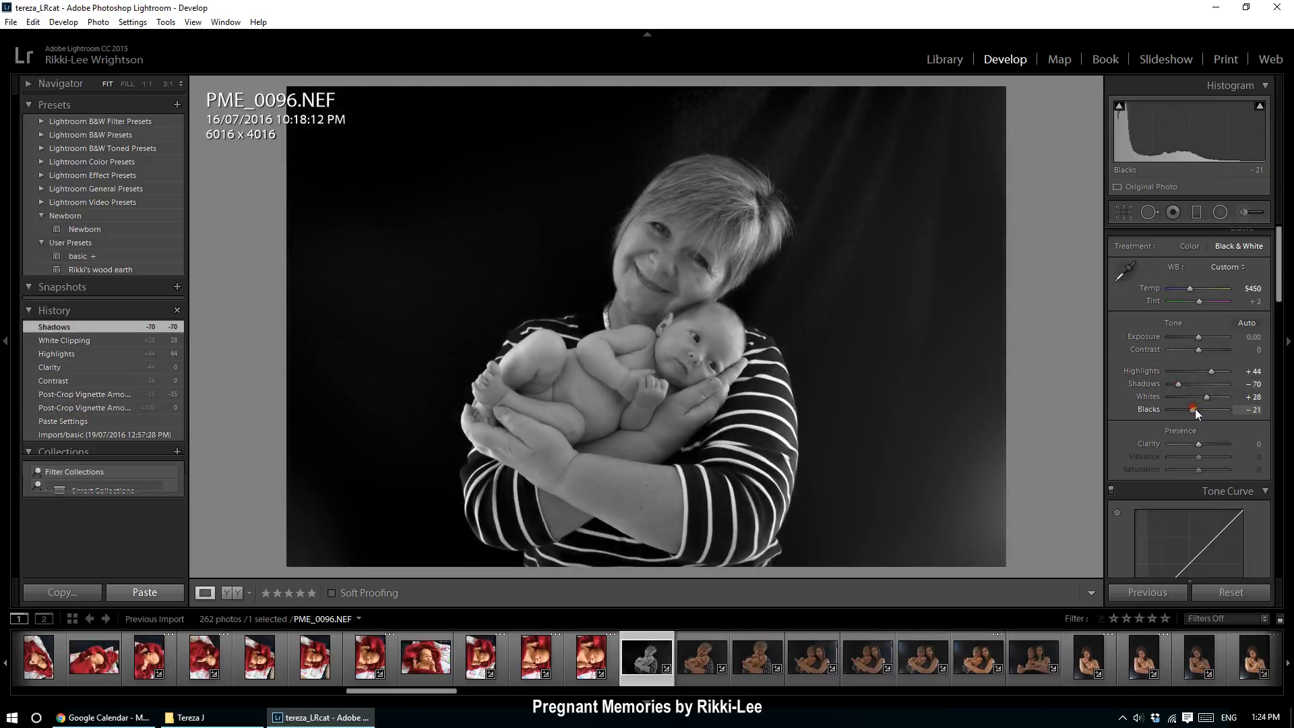
# - Paint the backdrop beside the woman and the lower-left corner of PME_0096.NEF dark with an adjustment brush at exposure -3.01
pyautogui.click(1239, 214)
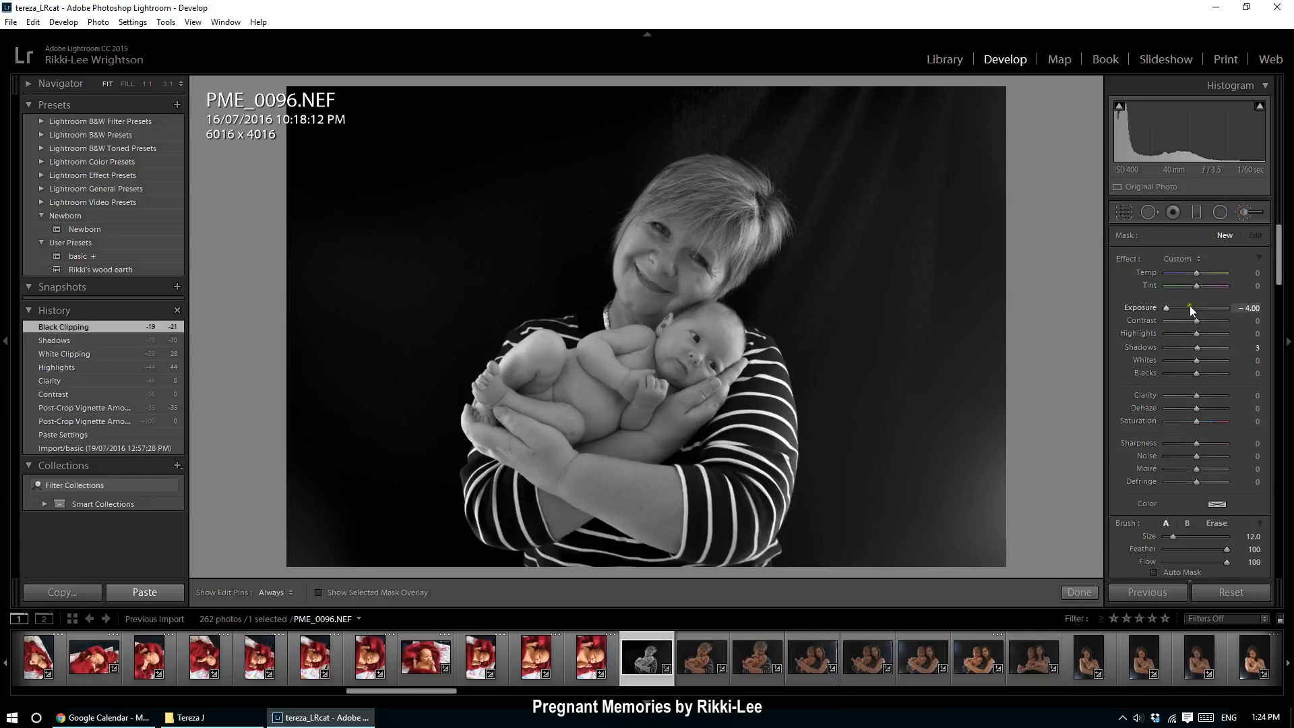
pyautogui.moveTo(1166, 309); pyautogui.dragTo(1174, 311)
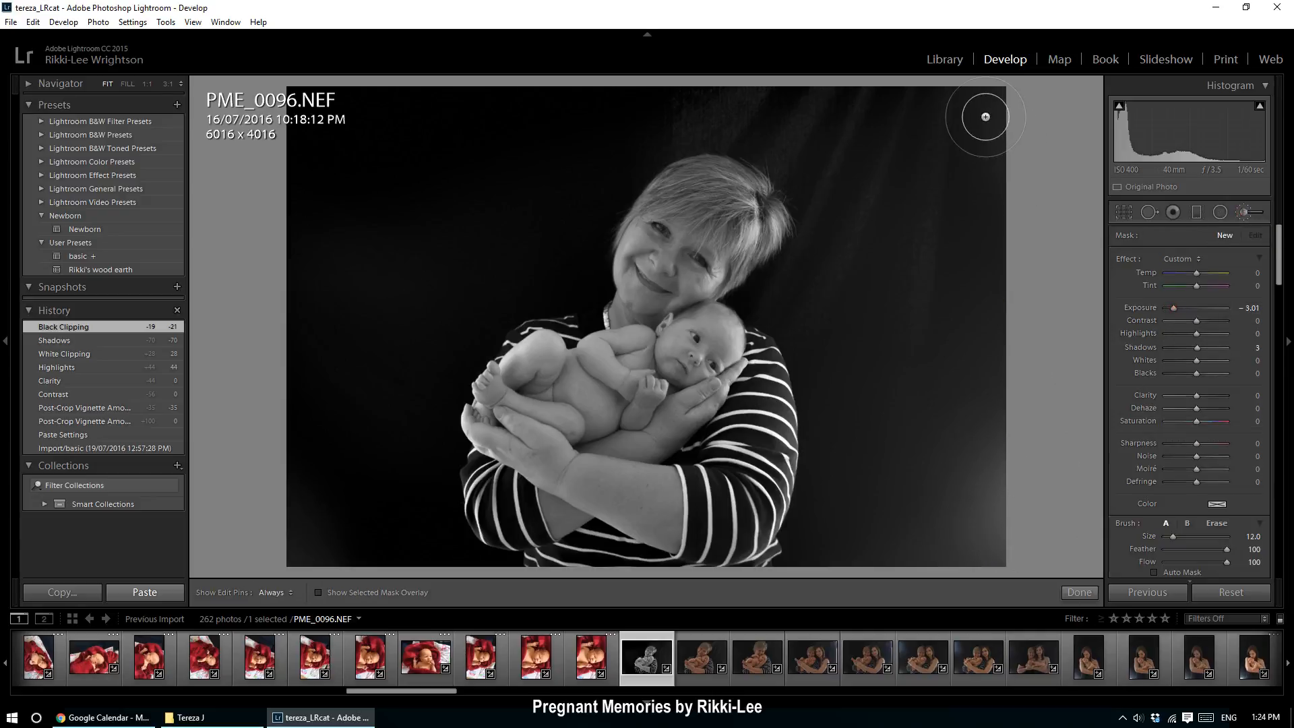
pyautogui.moveTo(987, 110)
pyautogui.mouseDown()
pyautogui.moveTo(998, 237)
pyautogui.moveTo(982, 580)
pyautogui.moveTo(967, 571)
pyautogui.moveTo(947, 111)
pyautogui.moveTo(942, 431)
pyautogui.moveTo(921, 543)
pyautogui.moveTo(916, 218)
pyautogui.moveTo(898, 130)
pyautogui.moveTo(880, 128)
pyautogui.moveTo(890, 539)
pyautogui.moveTo(895, 563)
pyautogui.moveTo(953, 566)
pyautogui.moveTo(892, 590)
pyautogui.moveTo(831, 565)
pyautogui.moveTo(852, 511)
pyautogui.moveTo(849, 141)
pyautogui.moveTo(761, 77)
pyautogui.moveTo(665, 86)
pyautogui.moveTo(606, 109)
pyautogui.moveTo(719, 87)
pyautogui.moveTo(770, 91)
pyautogui.moveTo(806, 118)
pyautogui.moveTo(850, 197)
pyautogui.moveTo(808, 308)
pyautogui.moveTo(837, 405)
pyautogui.moveTo(830, 569)
pyautogui.mouseUp()
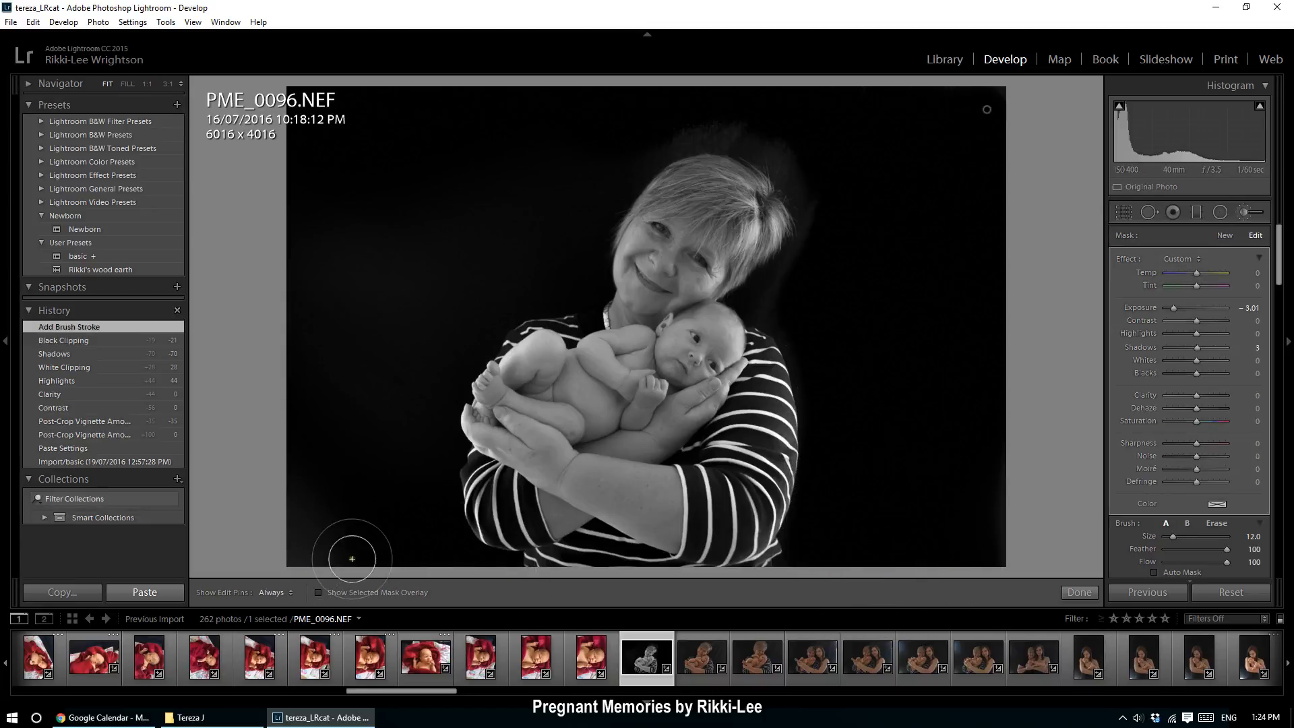
pyautogui.moveTo(285, 476)
pyautogui.mouseDown()
pyautogui.moveTo(326, 591)
pyautogui.moveTo(294, 553)
pyautogui.mouseUp()
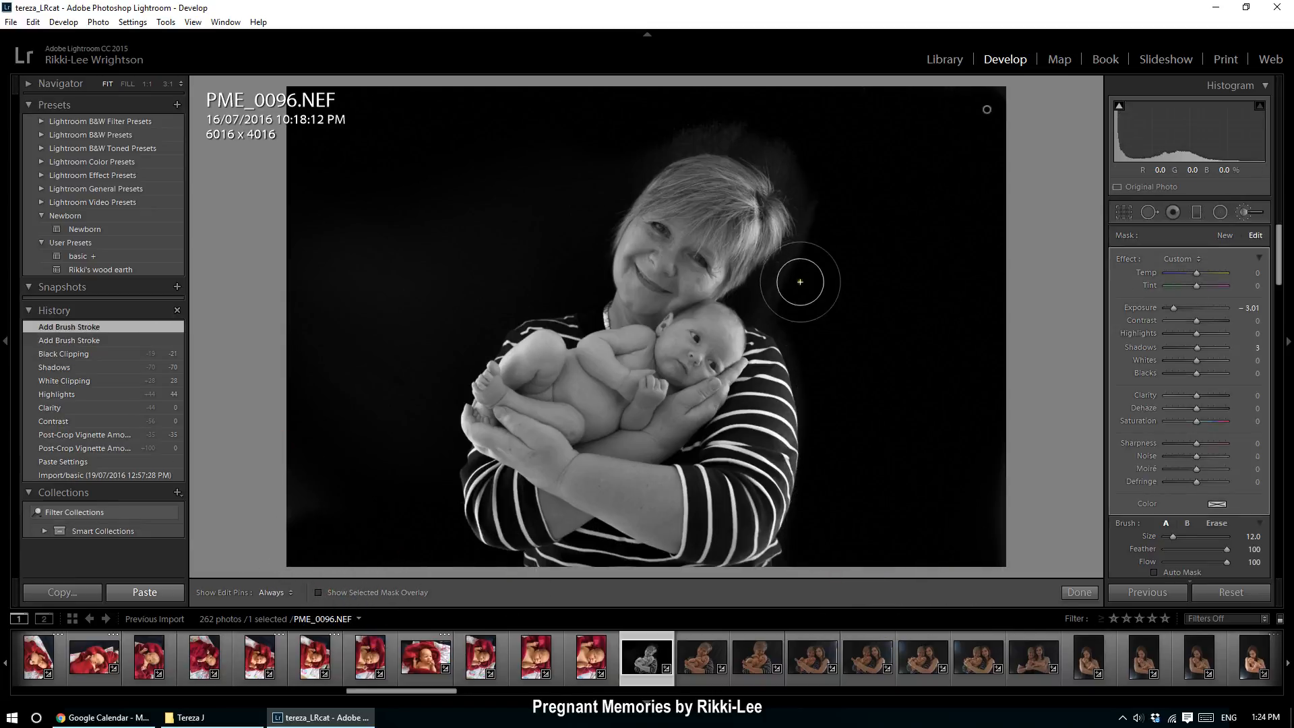
# - Finish darkening the backdrop beside the woman's head in PME_0096.NEF, and copy its develop settings without local adjustments onto PME_0097.NEF
pyautogui.moveTo(793, 292)
pyautogui.mouseDown()
pyautogui.moveTo(805, 279)
pyautogui.moveTo(774, 123)
pyautogui.moveTo(640, 121)
pyautogui.moveTo(739, 103)
pyautogui.moveTo(922, 127)
pyautogui.mouseUp()
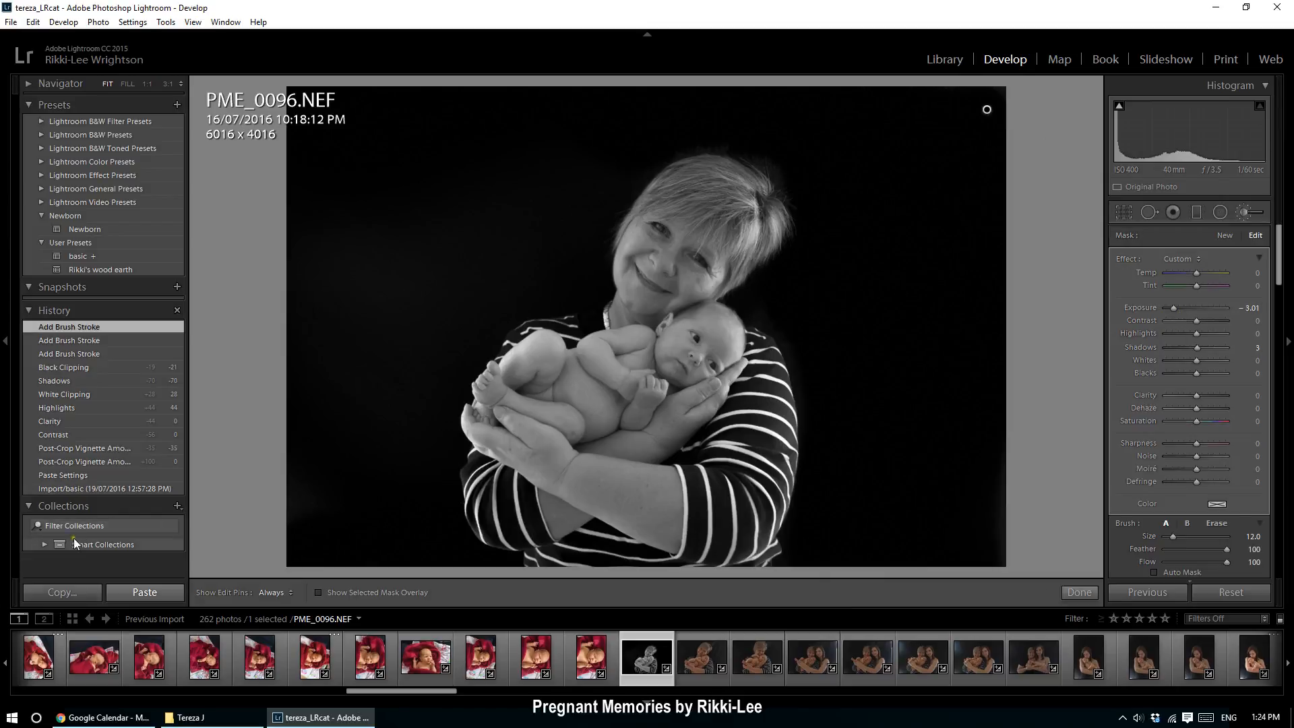
pyautogui.click(71, 595)
pyautogui.click(1189, 653)
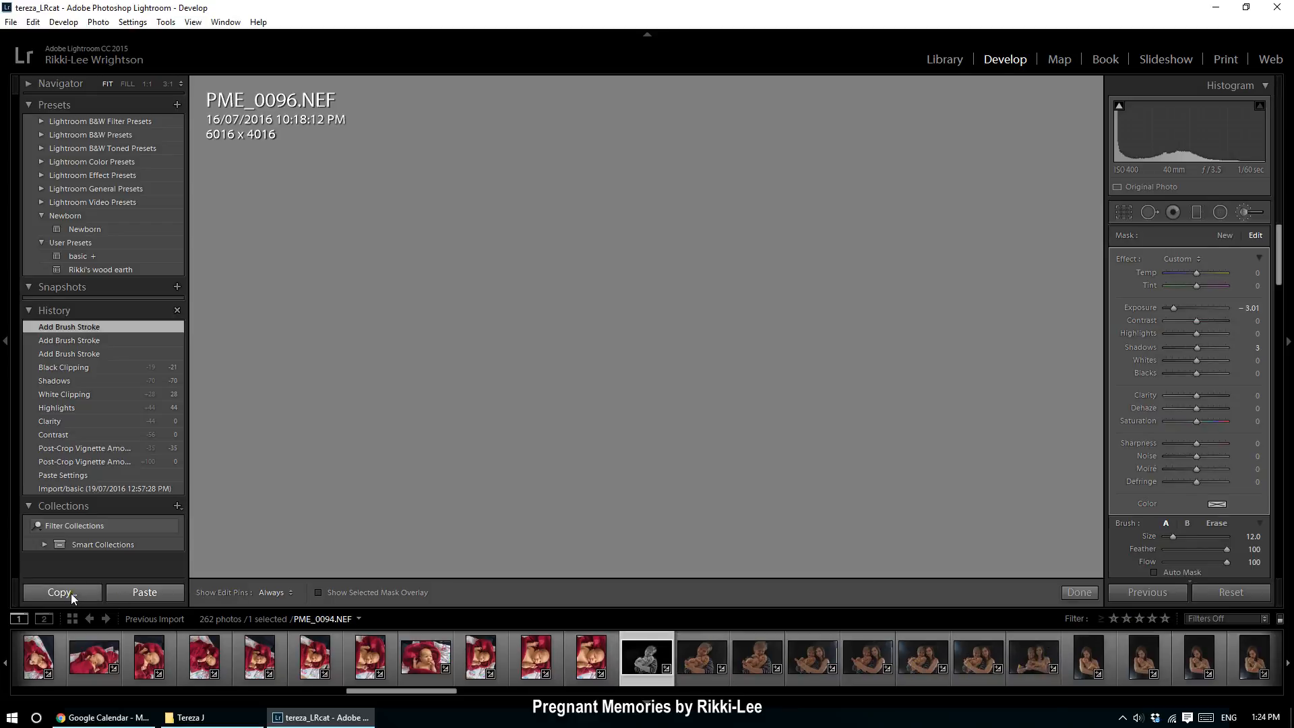
pyautogui.click(71, 593)
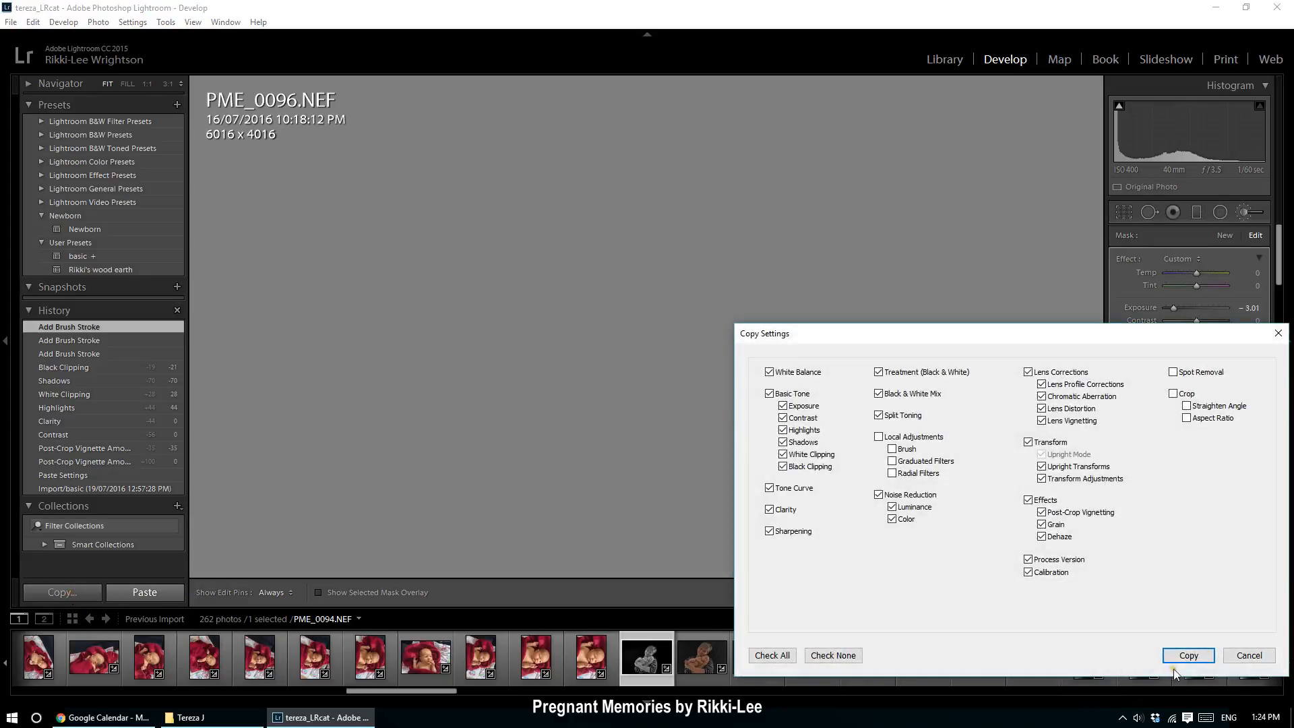
pyautogui.click(1186, 655)
pyautogui.click(726, 677)
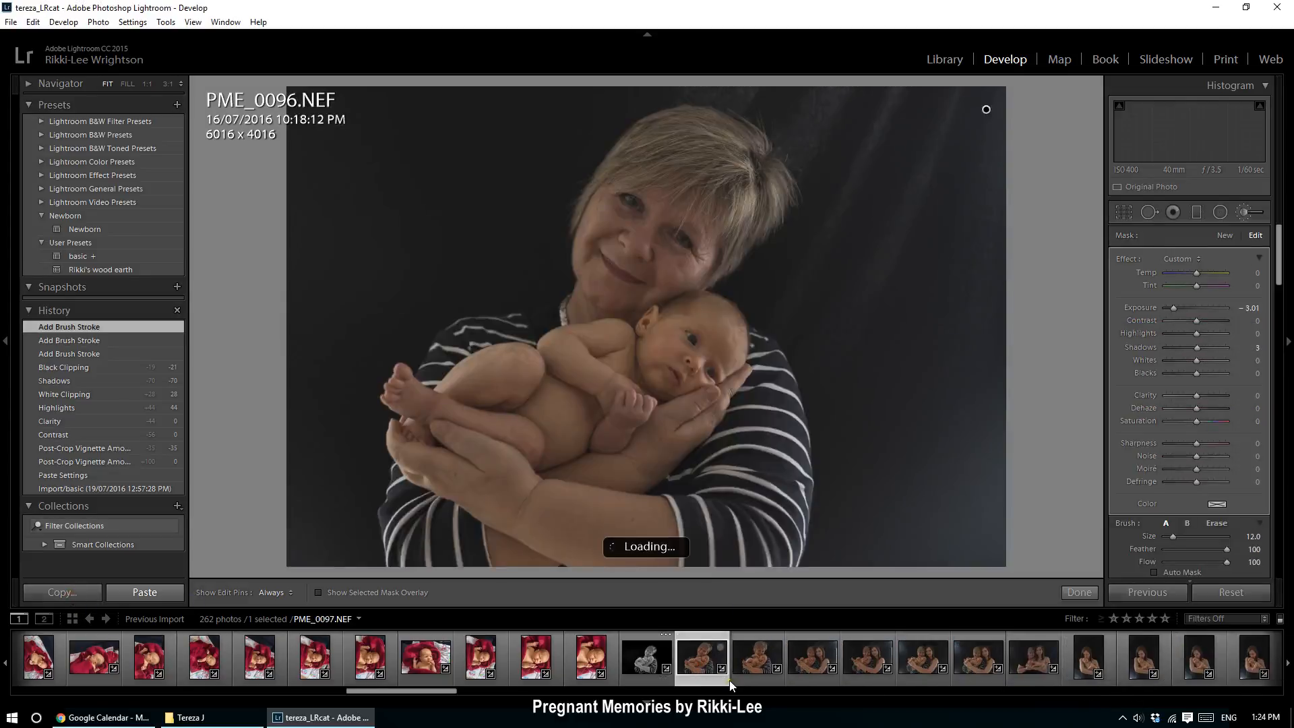
pyautogui.click(145, 593)
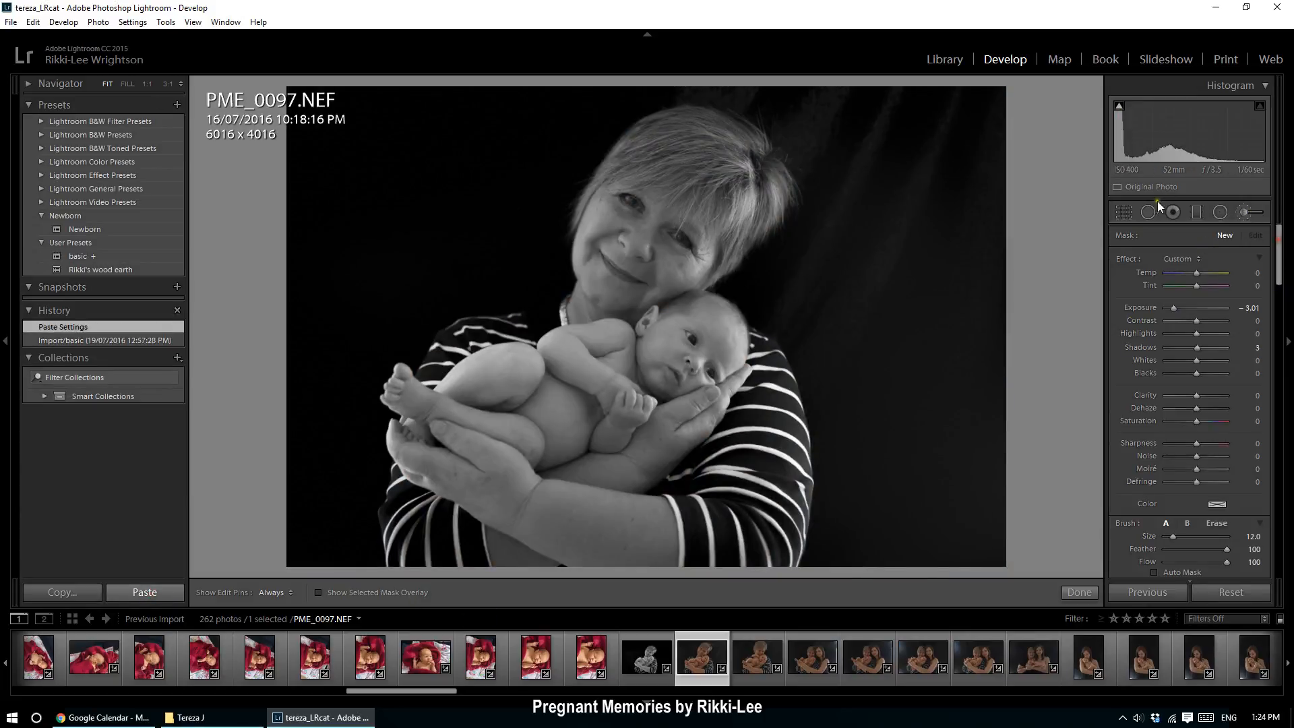
# - Switch PME_0097.NEF back to the colour treatment and reset its highlights, whites and shadows to 0
pyautogui.click(1131, 214)
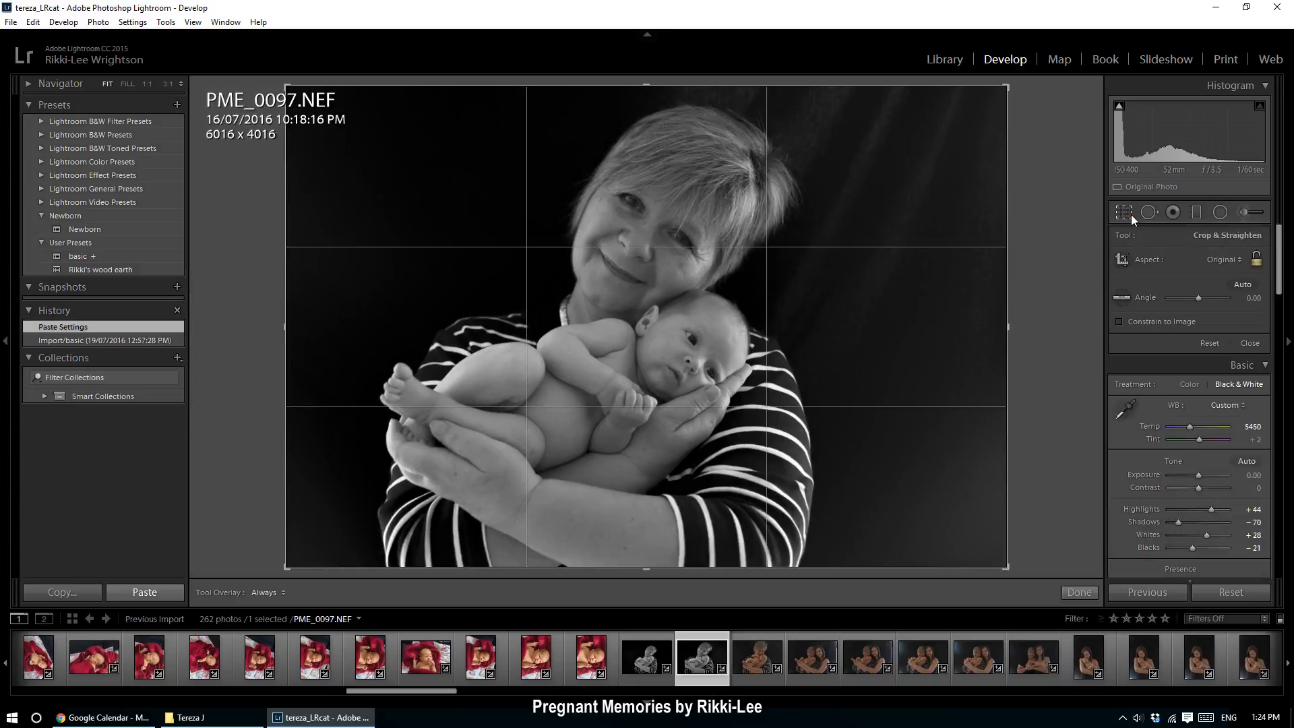
pyautogui.click(1131, 214)
pyautogui.click(1196, 256)
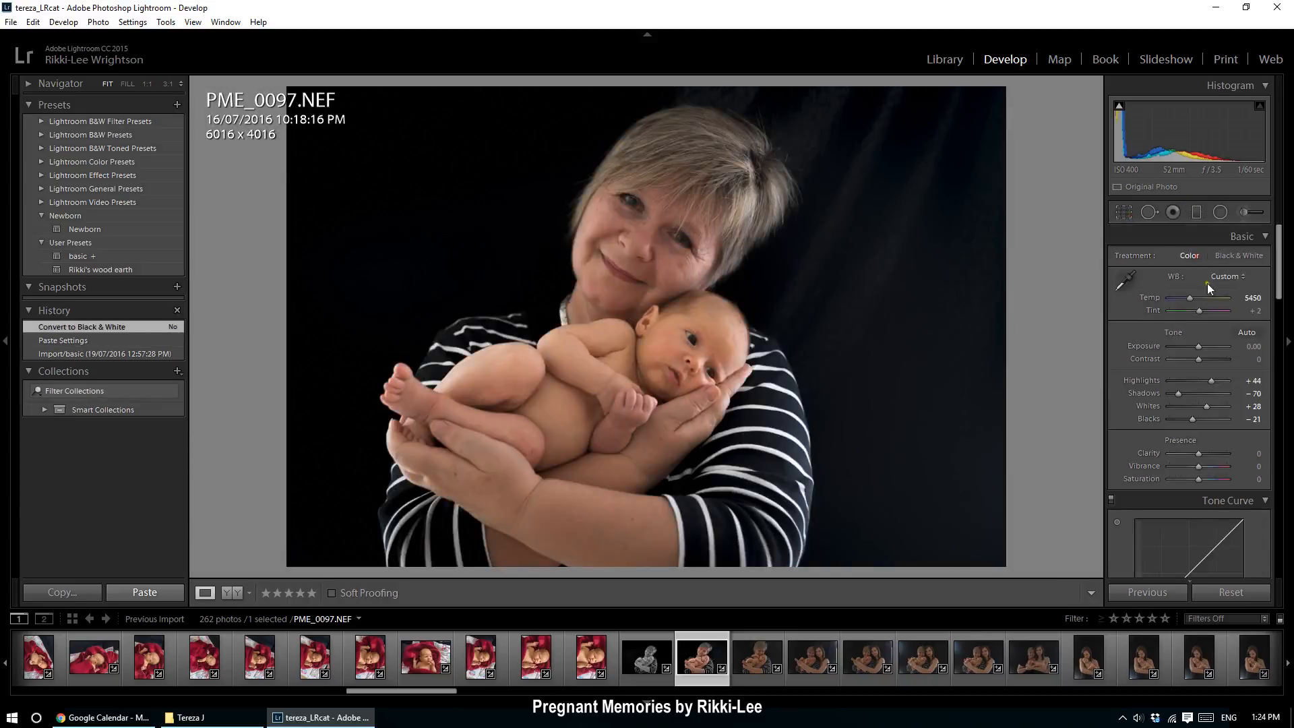
pyautogui.doubleClick(1207, 378)
pyautogui.doubleClick(1203, 407)
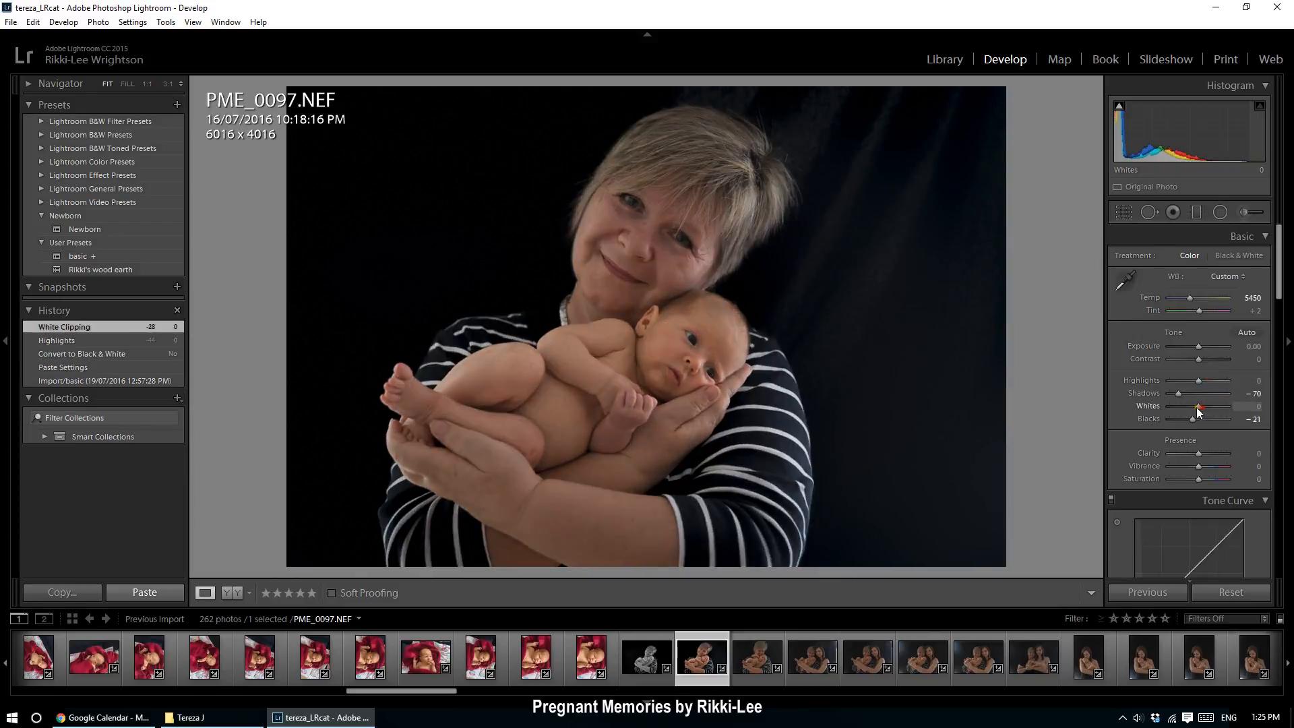
pyautogui.doubleClick(1177, 393)
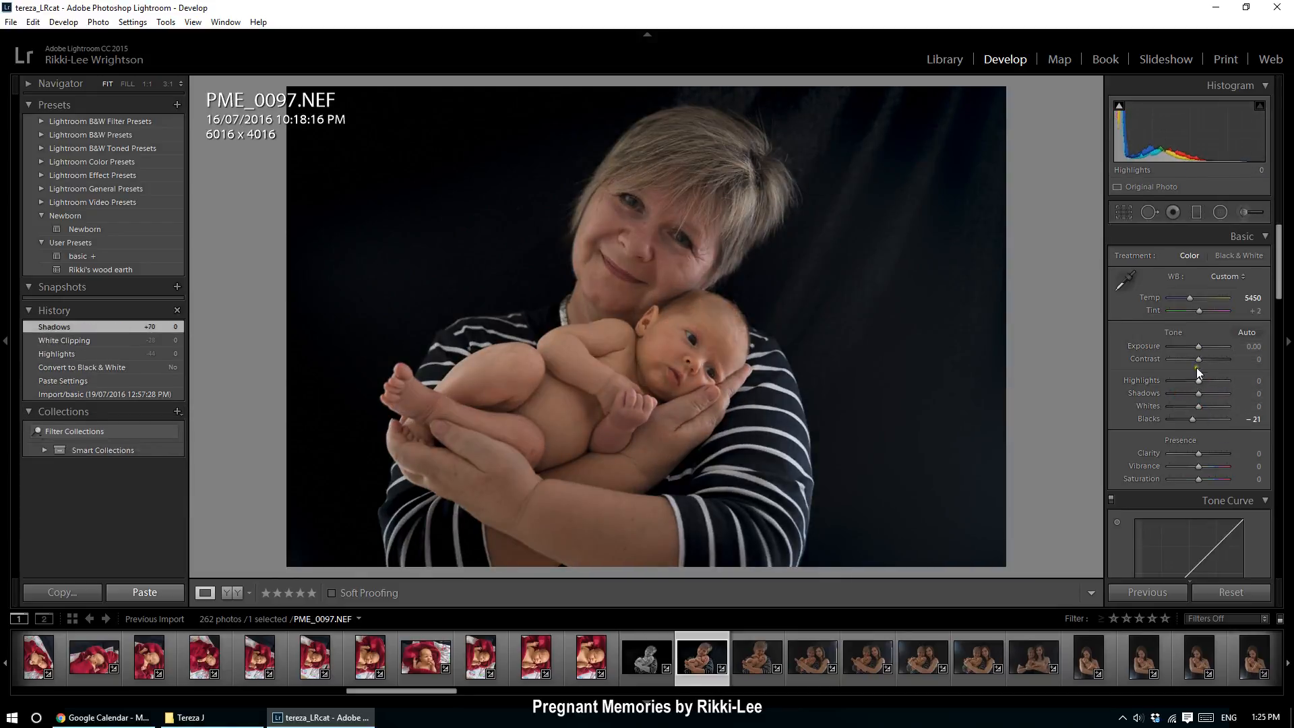
# - Set the exposure of PME_0097.NEF to +1.20 and shadows to -100, and reset its blacks to 0
pyautogui.press('Up')
pyautogui.press('Up')
pyautogui.press('Up')
pyautogui.press('Up')
pyautogui.press('Up')
pyautogui.press('Up')
pyautogui.press('Up')
pyautogui.press('Up')
pyautogui.press('Up')
pyautogui.press('Up')
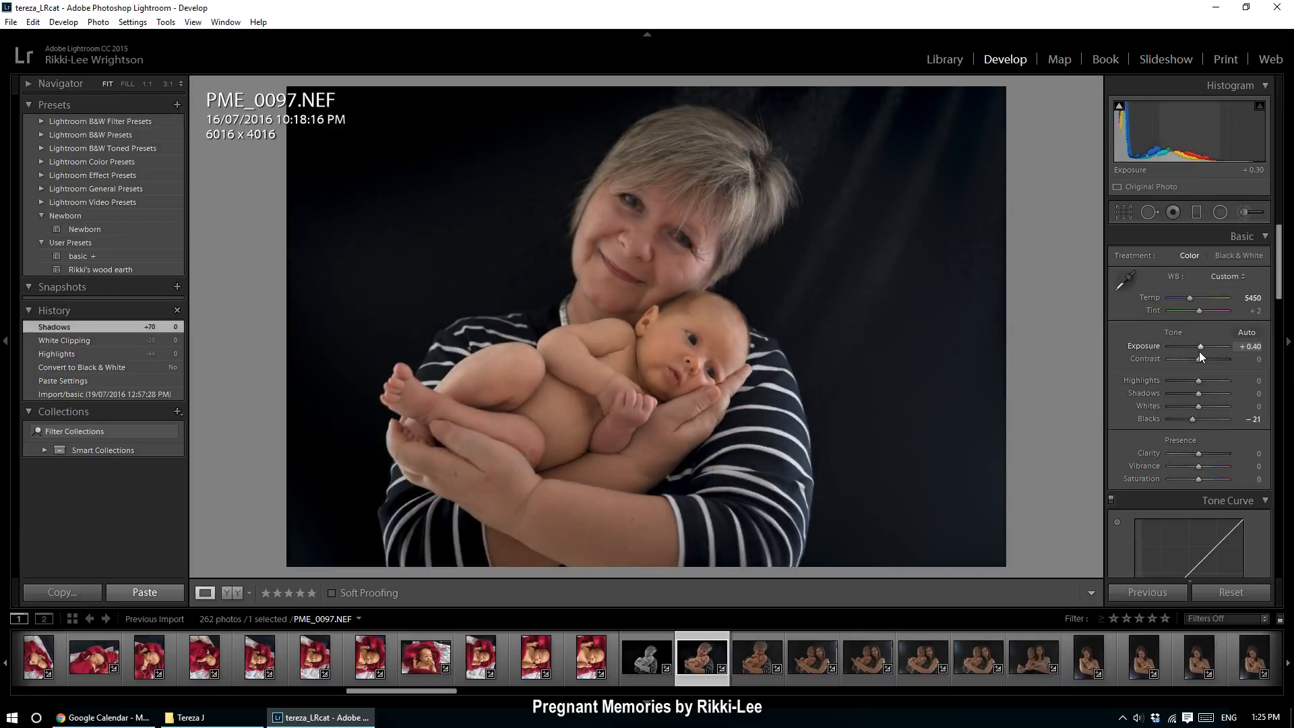
pyautogui.press('Up')
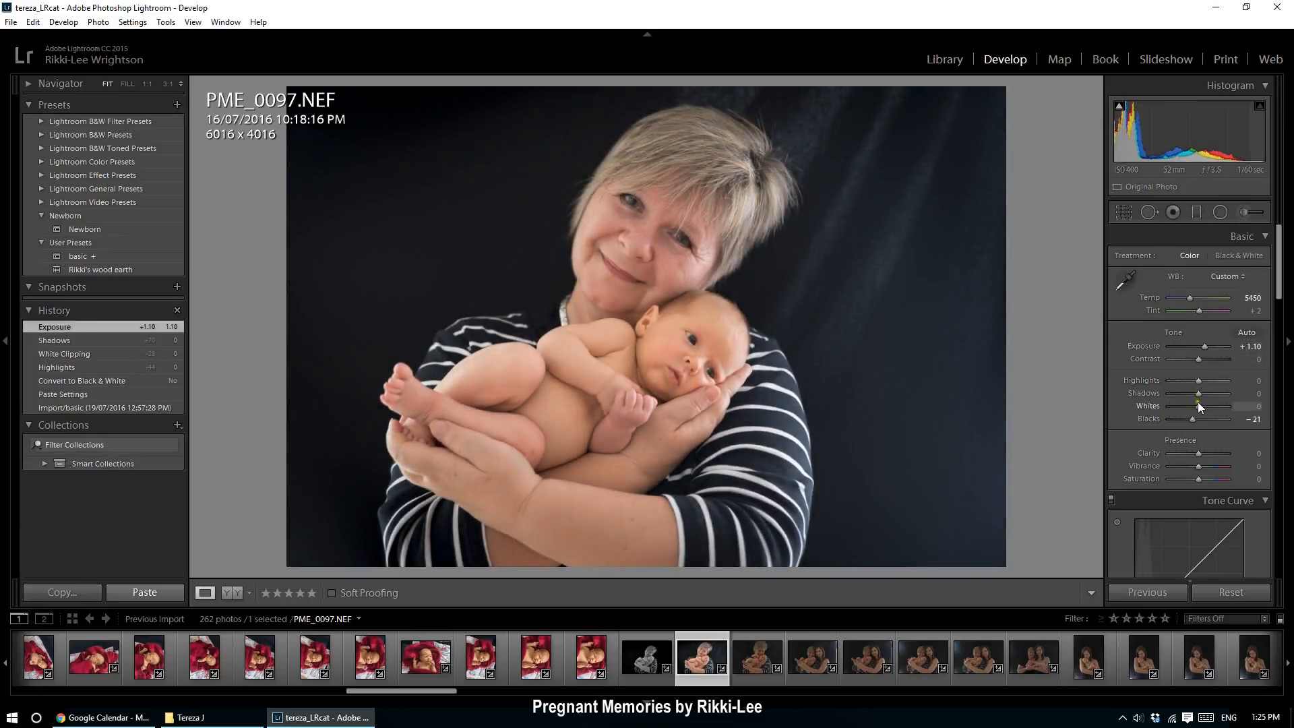
pyautogui.moveTo(1198, 393); pyautogui.dragTo(1186, 418)
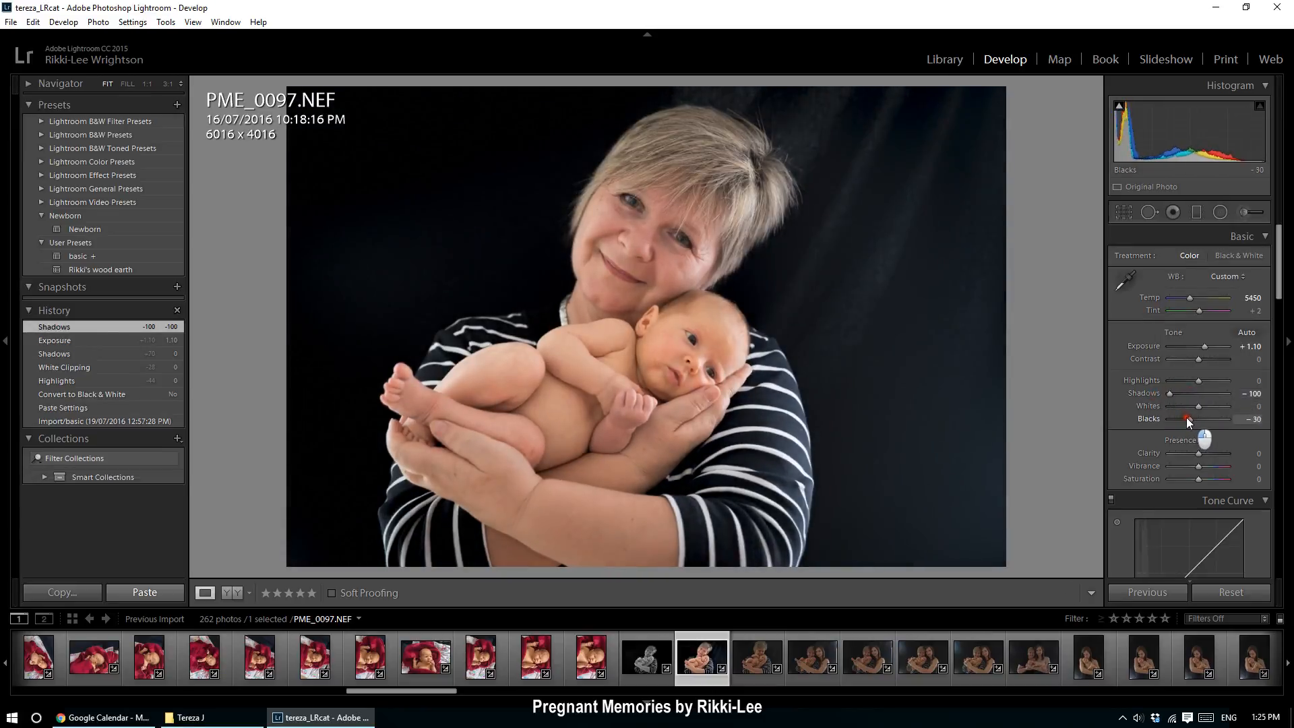
pyautogui.doubleClick(1185, 418)
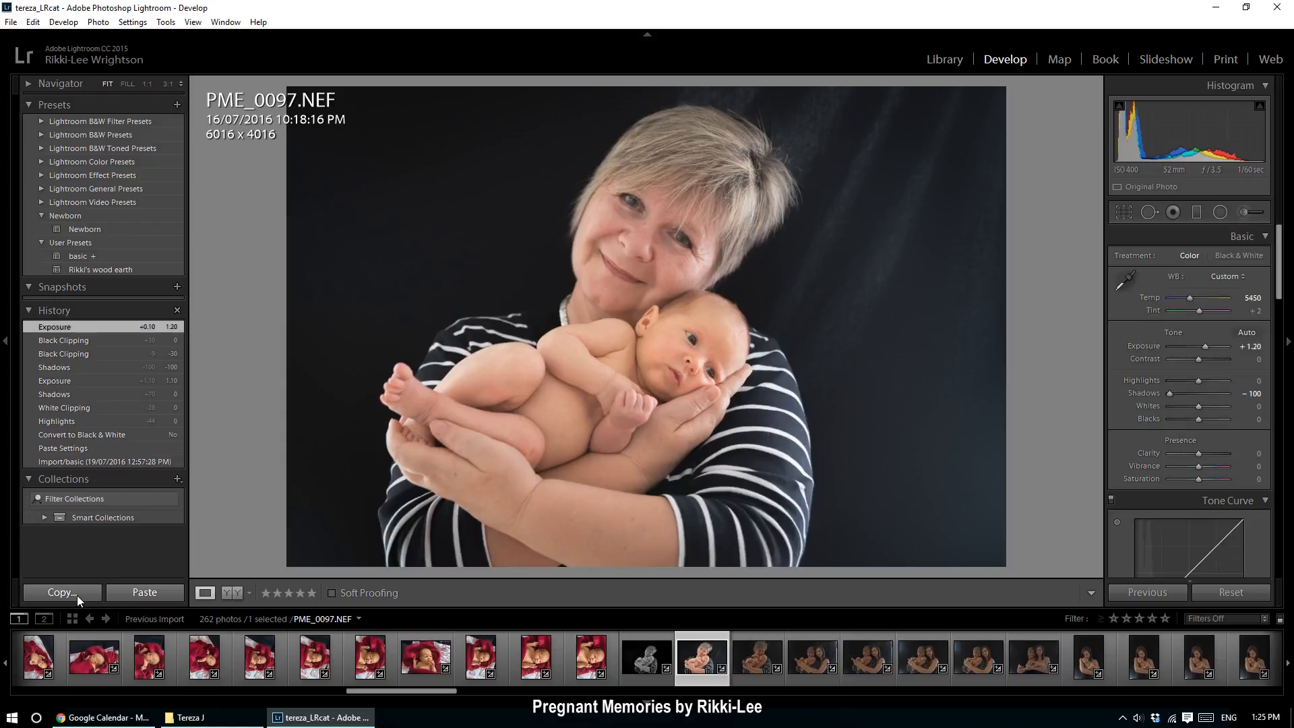
# - Copy the develop settings of PME_0097.NEF and paste them onto PME_0098.NEF and PME_0099.NEF
pyautogui.click(77, 592)
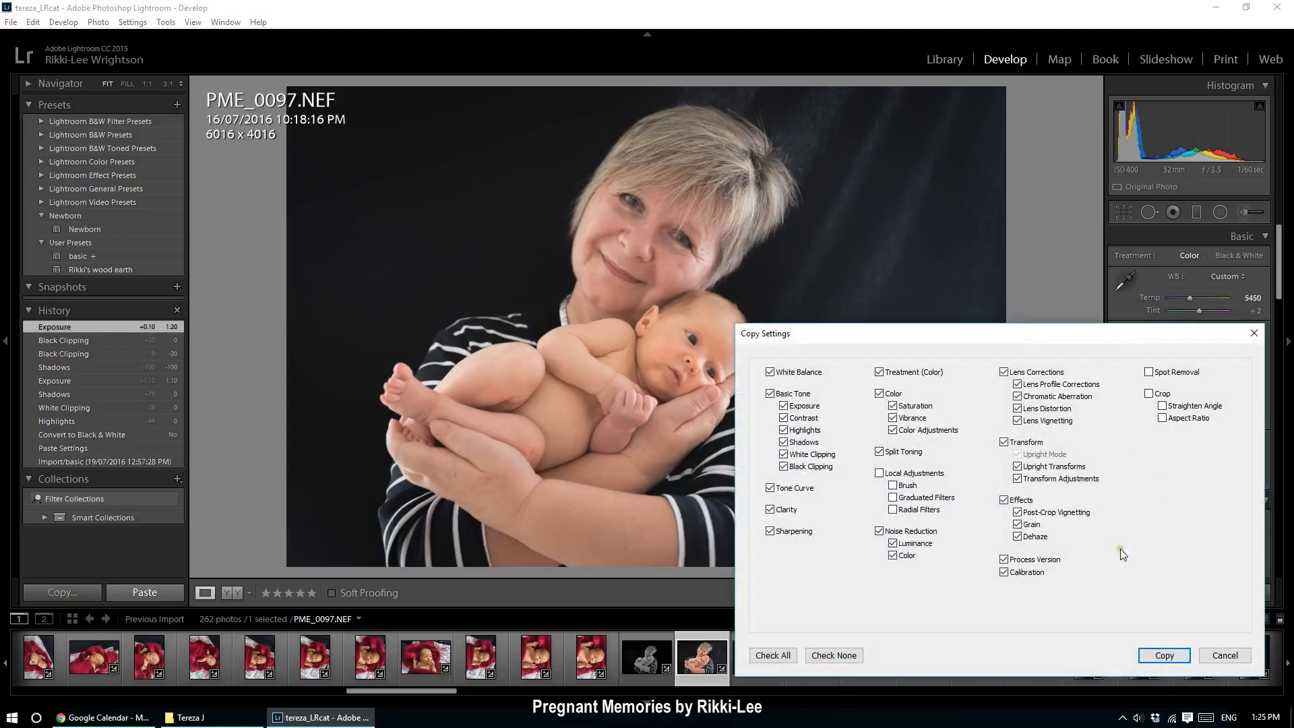
pyautogui.click(1164, 659)
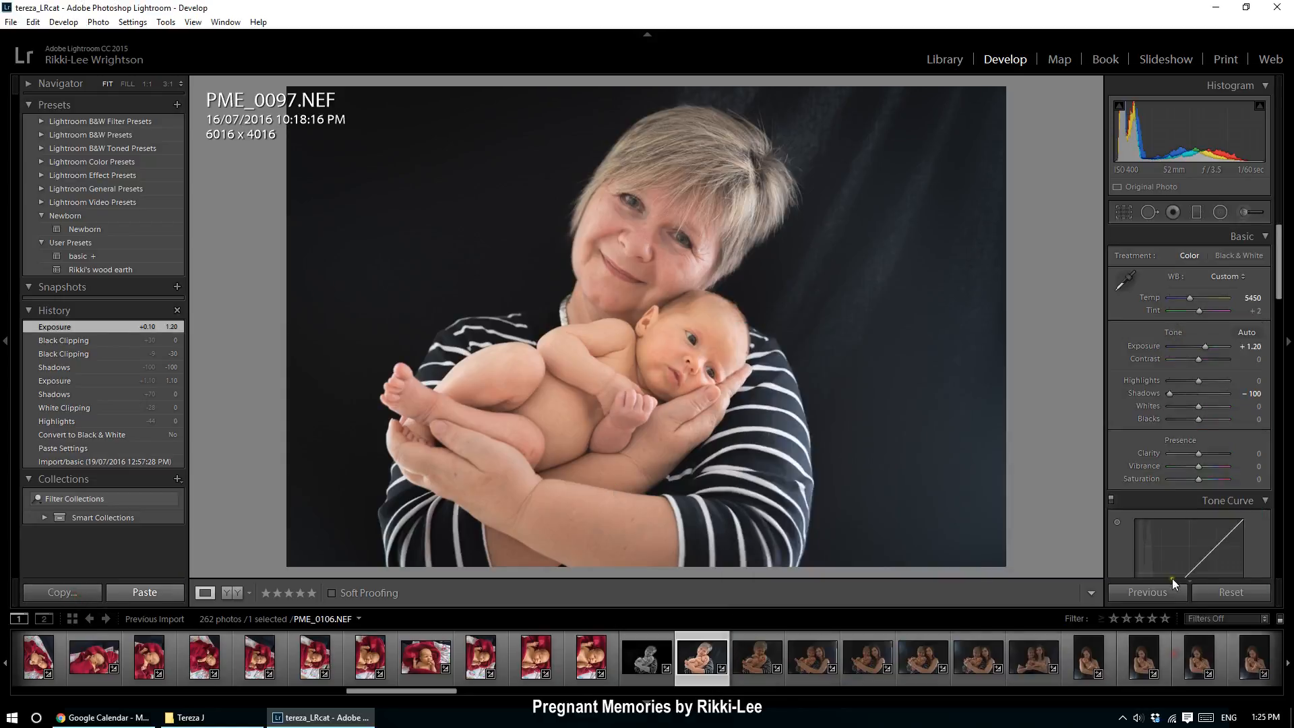
pyautogui.click(771, 674)
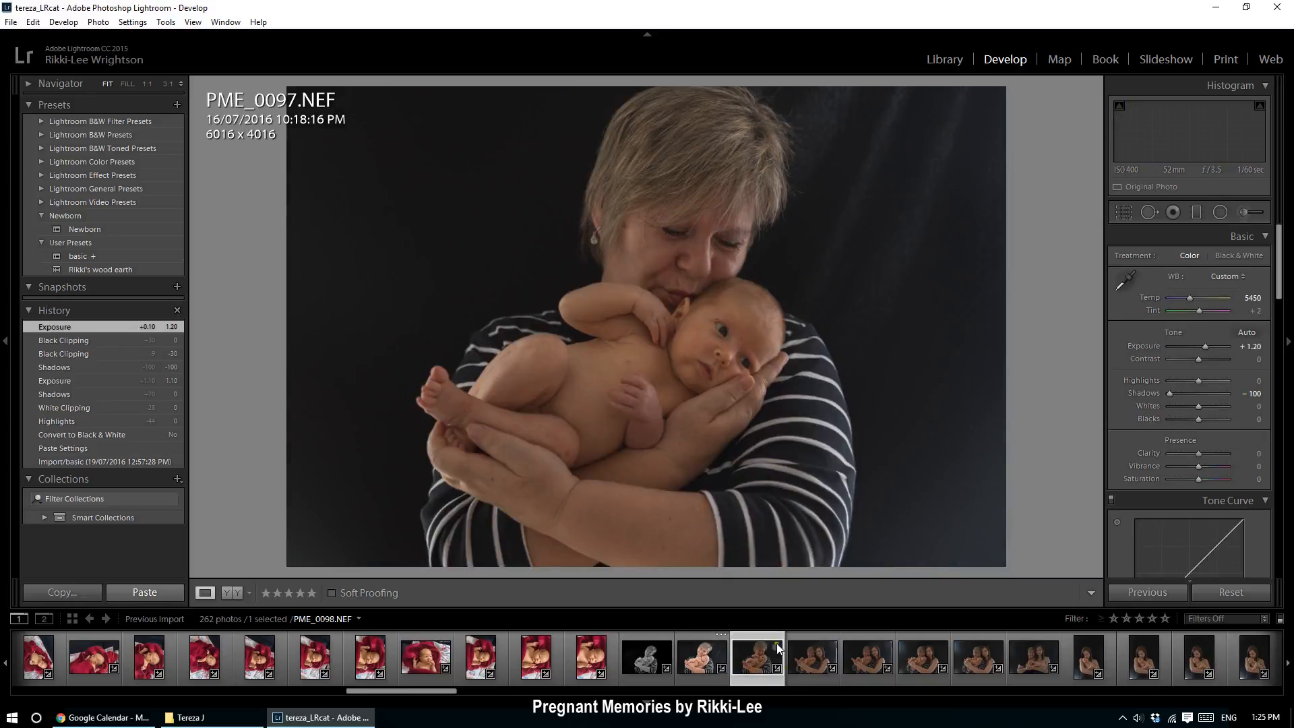
pyautogui.click(132, 592)
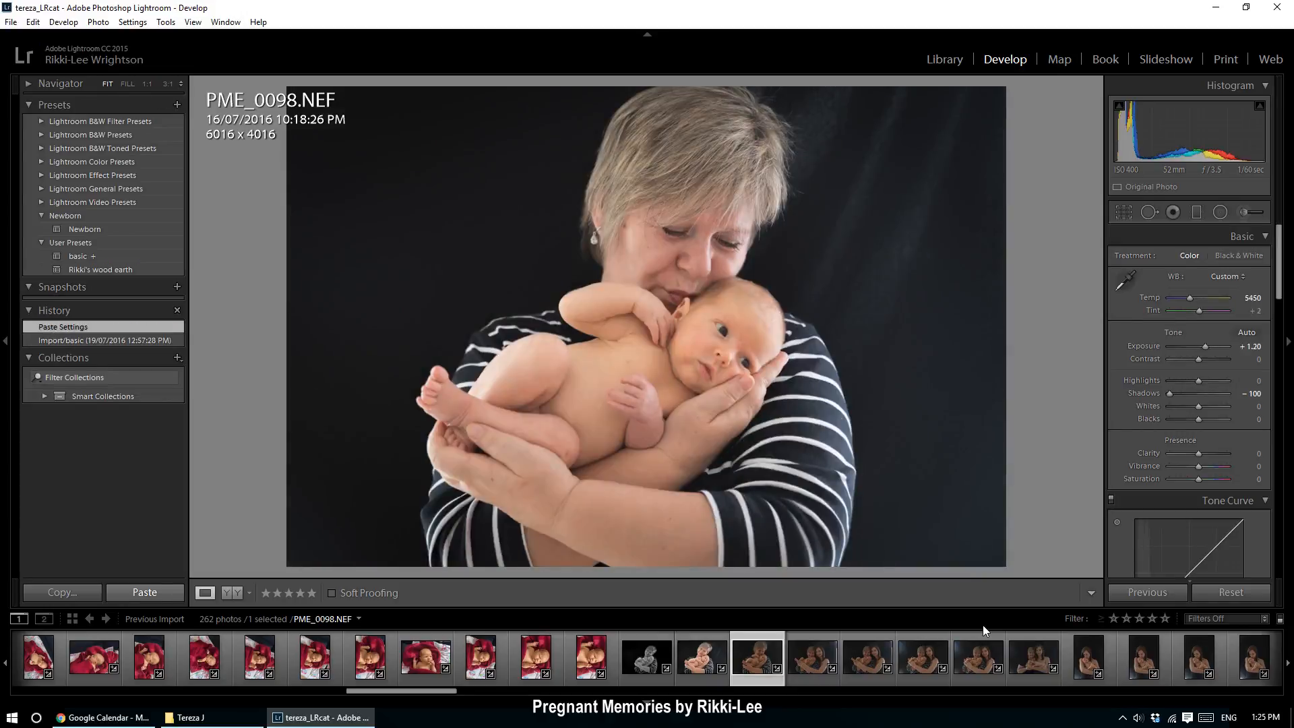
pyautogui.click(806, 659)
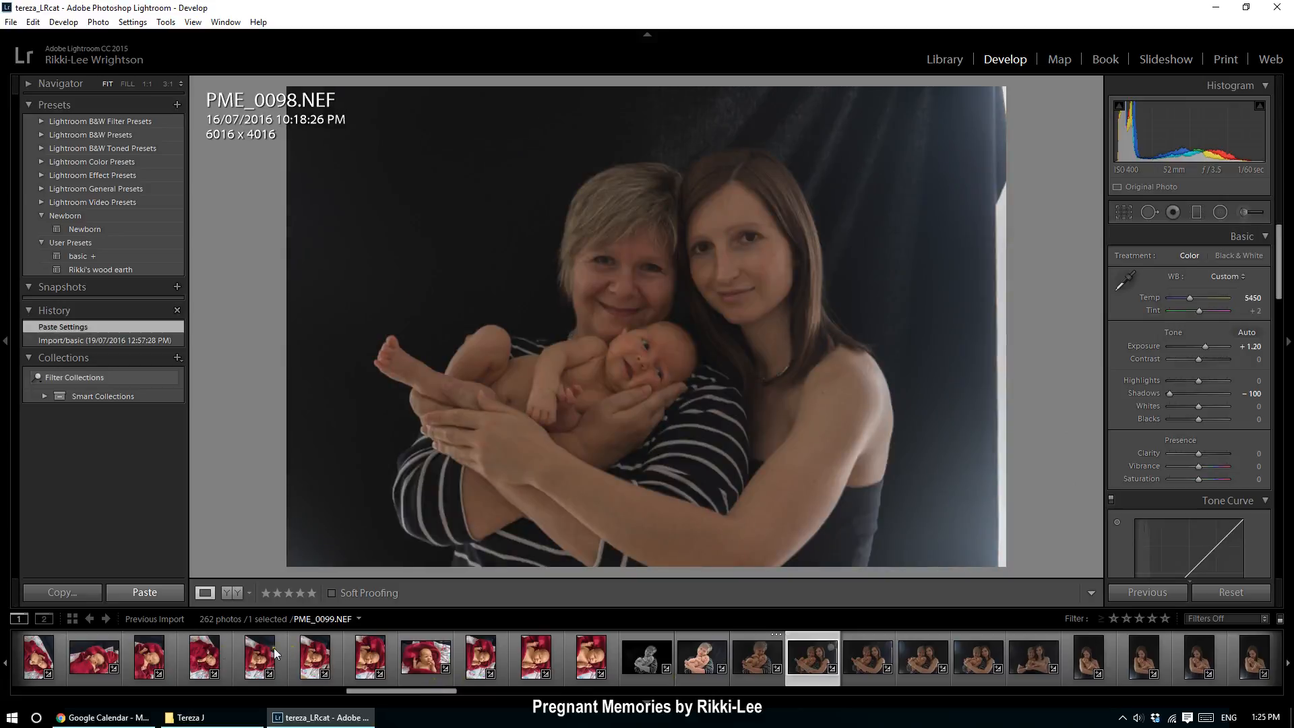
pyautogui.click(146, 593)
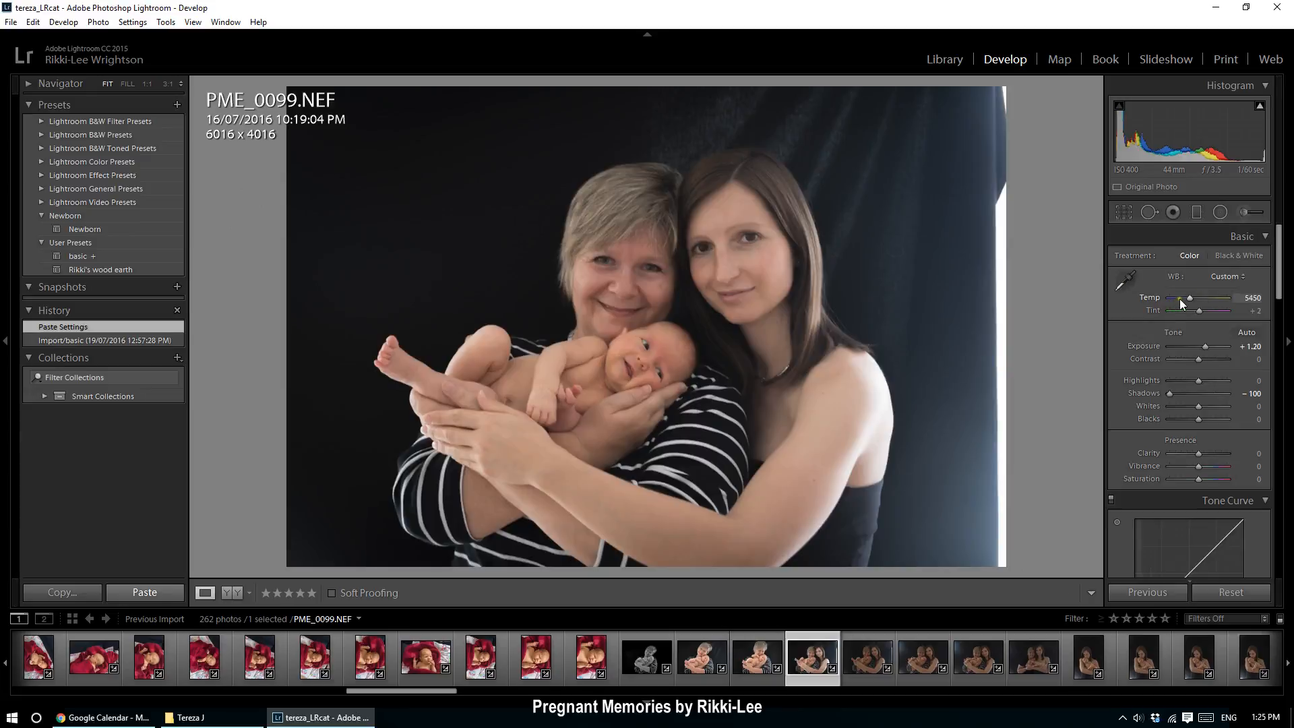
# - Sample the white balance of PME_0099.NEF and fine-tune it to temperature 6400 and tint +3, keeping vibrance at 0
pyautogui.click(1124, 281)
pyautogui.click(521, 194)
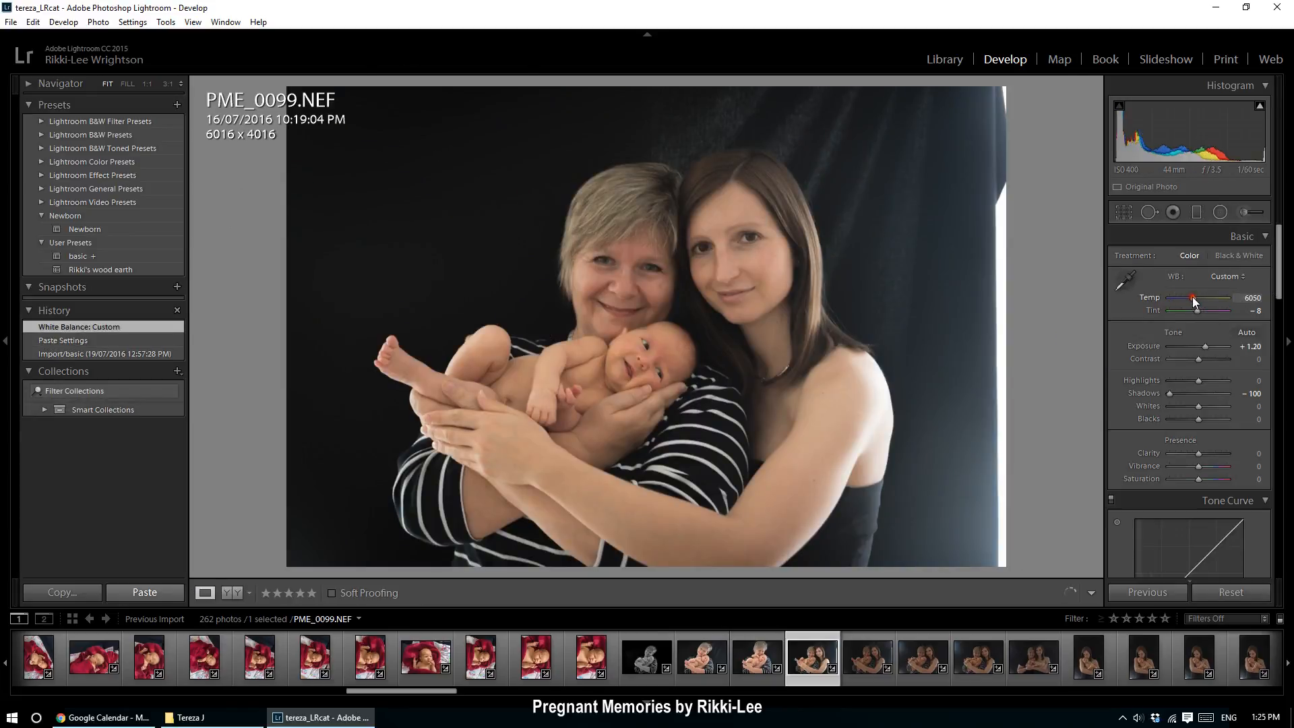
pyautogui.click(1124, 280)
pyautogui.click(1014, 457)
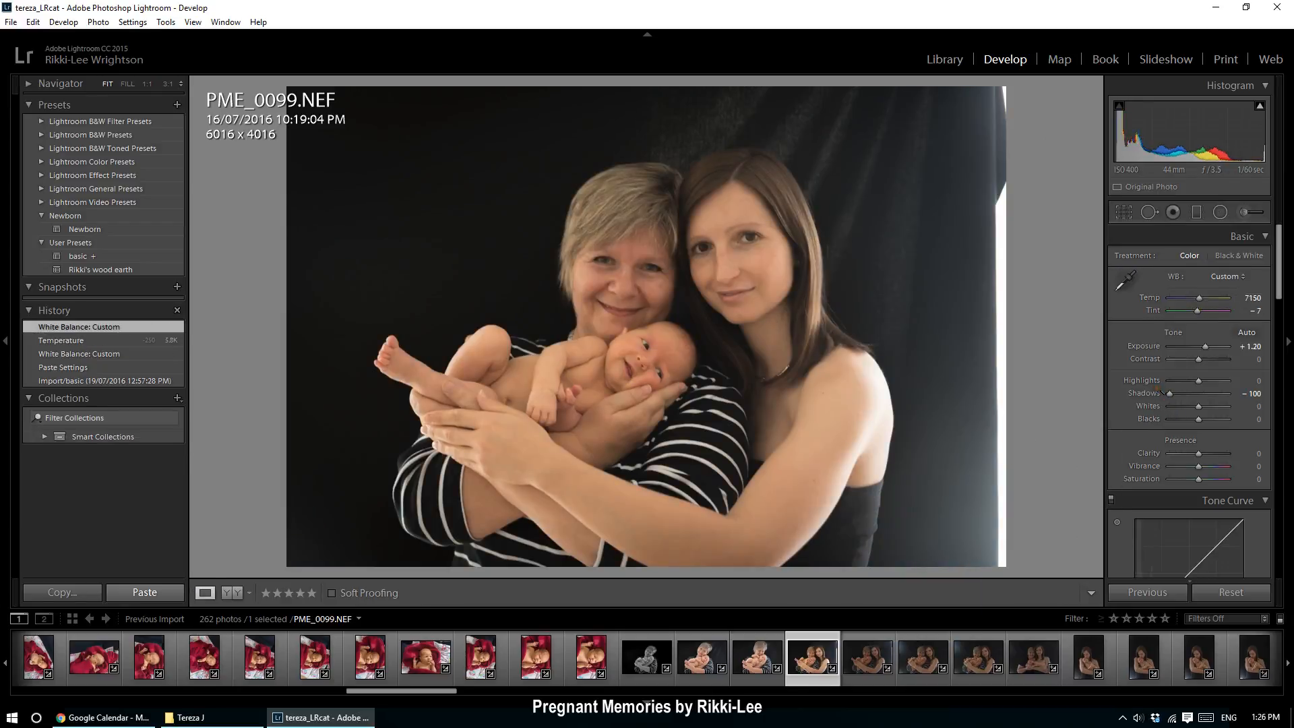
pyautogui.click(1198, 297)
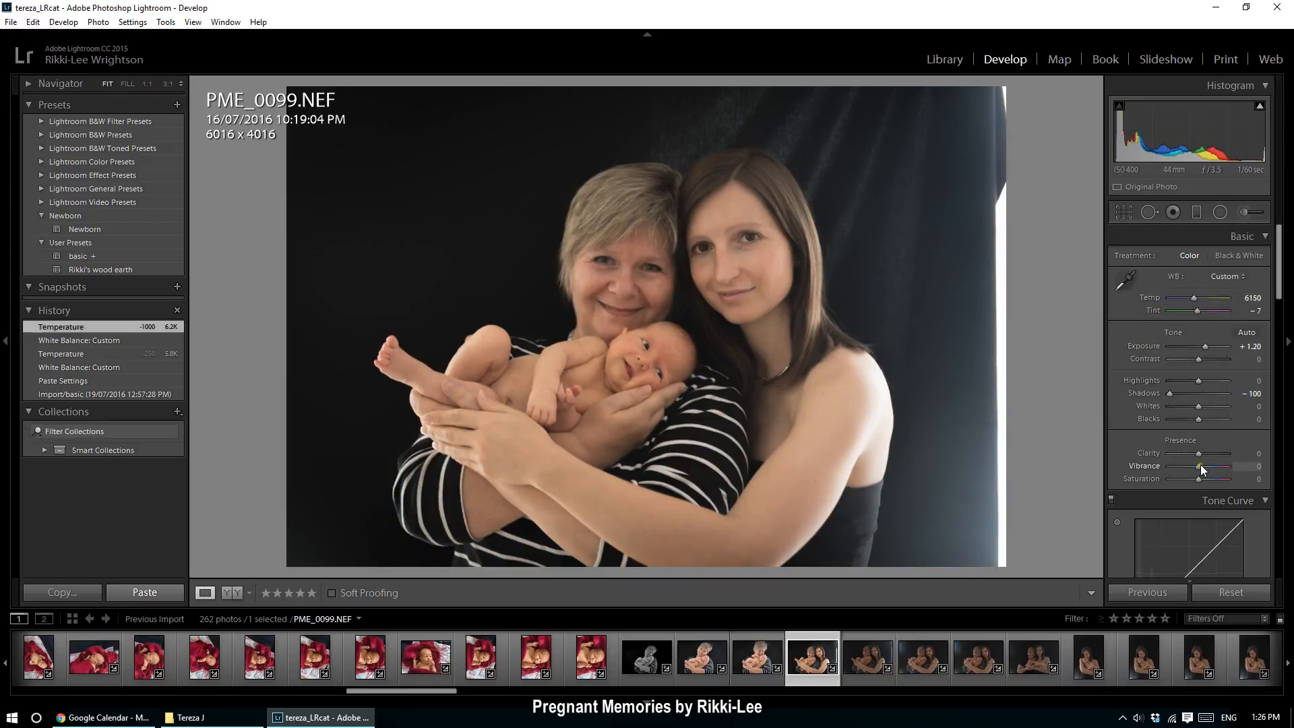
pyautogui.moveTo(1198, 466); pyautogui.dragTo(1202, 459)
pyautogui.doubleClick(1201, 462)
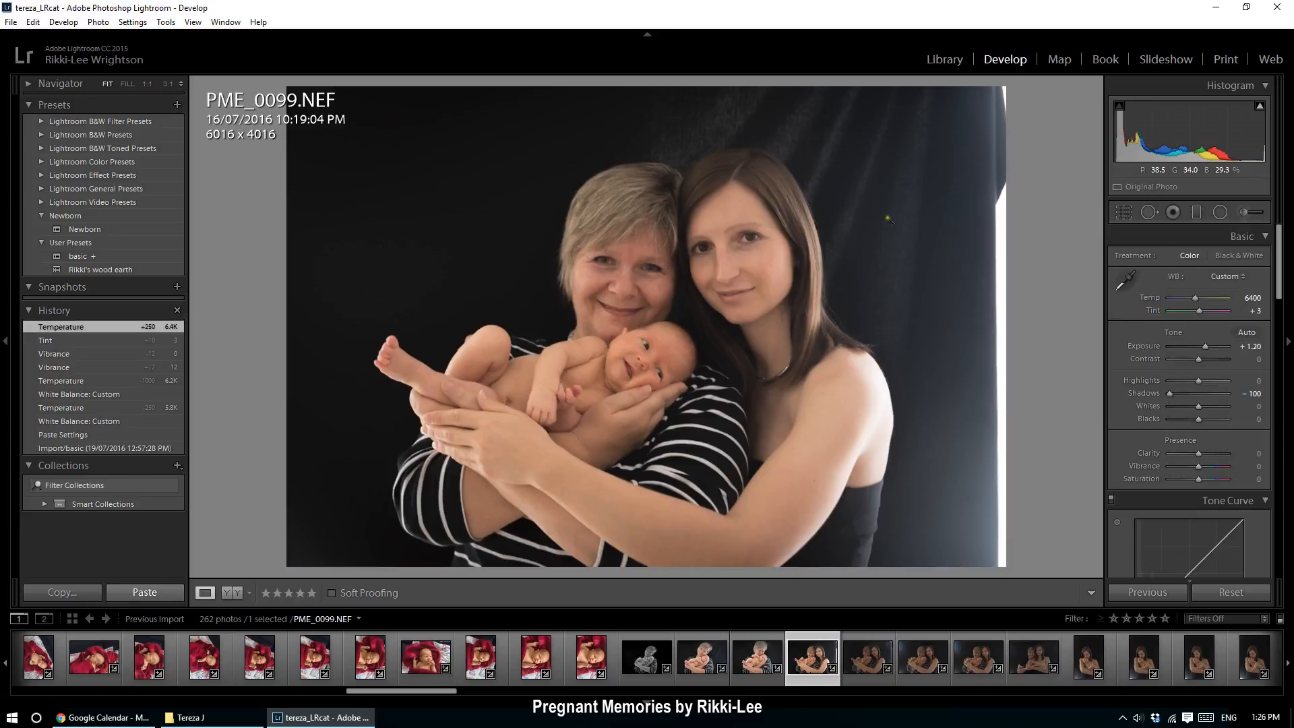
# - Crop PME_0099.NEF at the original aspect ratio to about 5453 x 3640, cutting off the bright strip beside the backdrop
pyautogui.click(1122, 212)
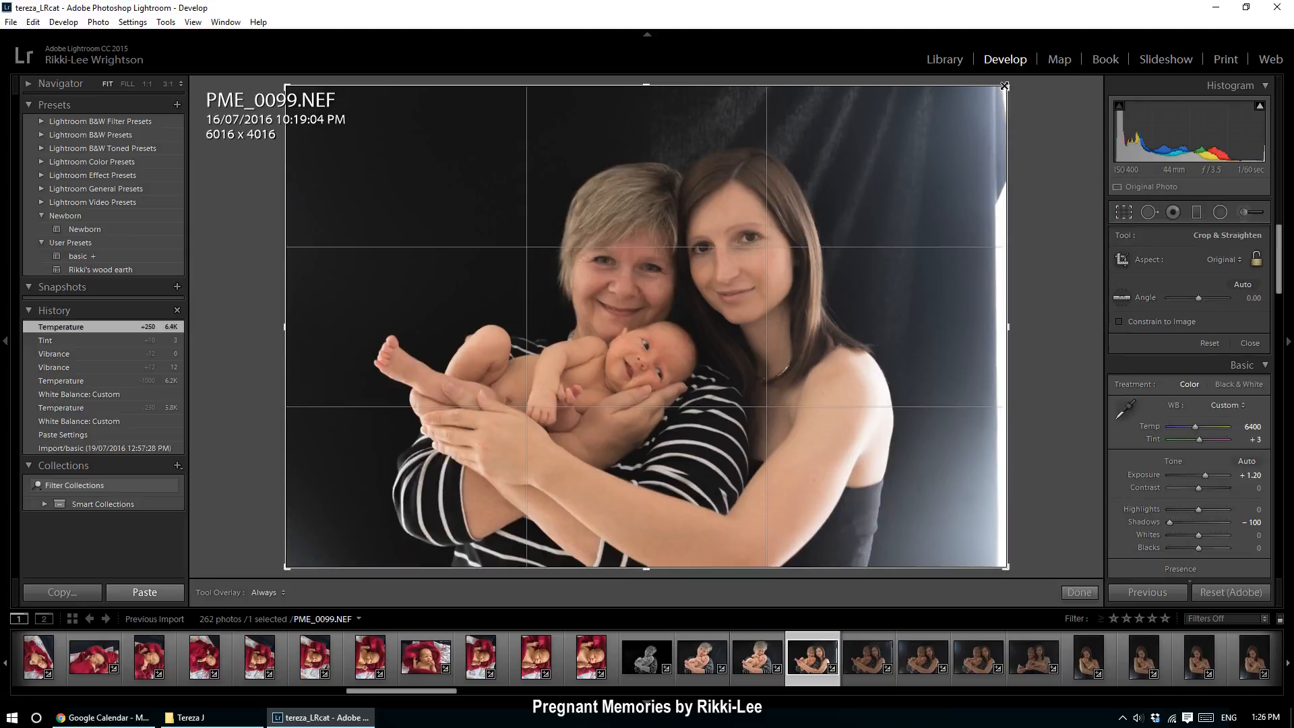
pyautogui.moveTo(1004, 87); pyautogui.dragTo(970, 105)
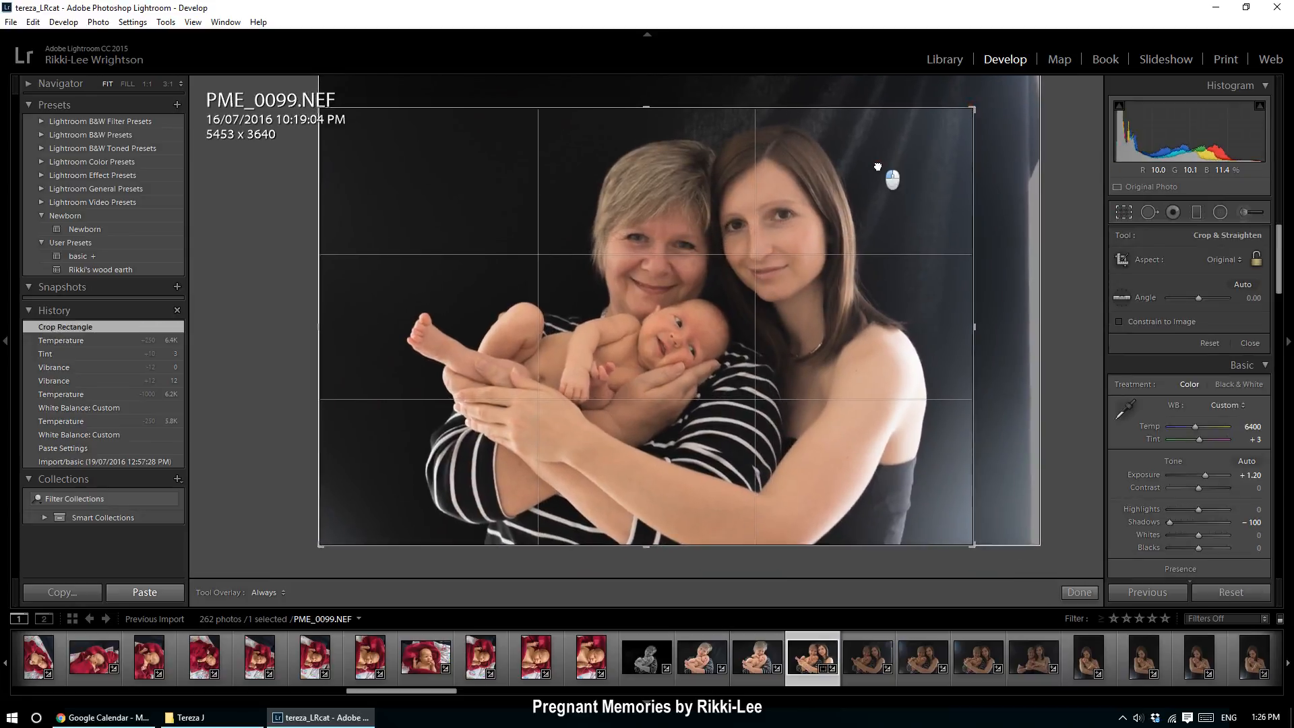
pyautogui.moveTo(877, 165); pyautogui.dragTo(860, 183)
pyautogui.press('Return')
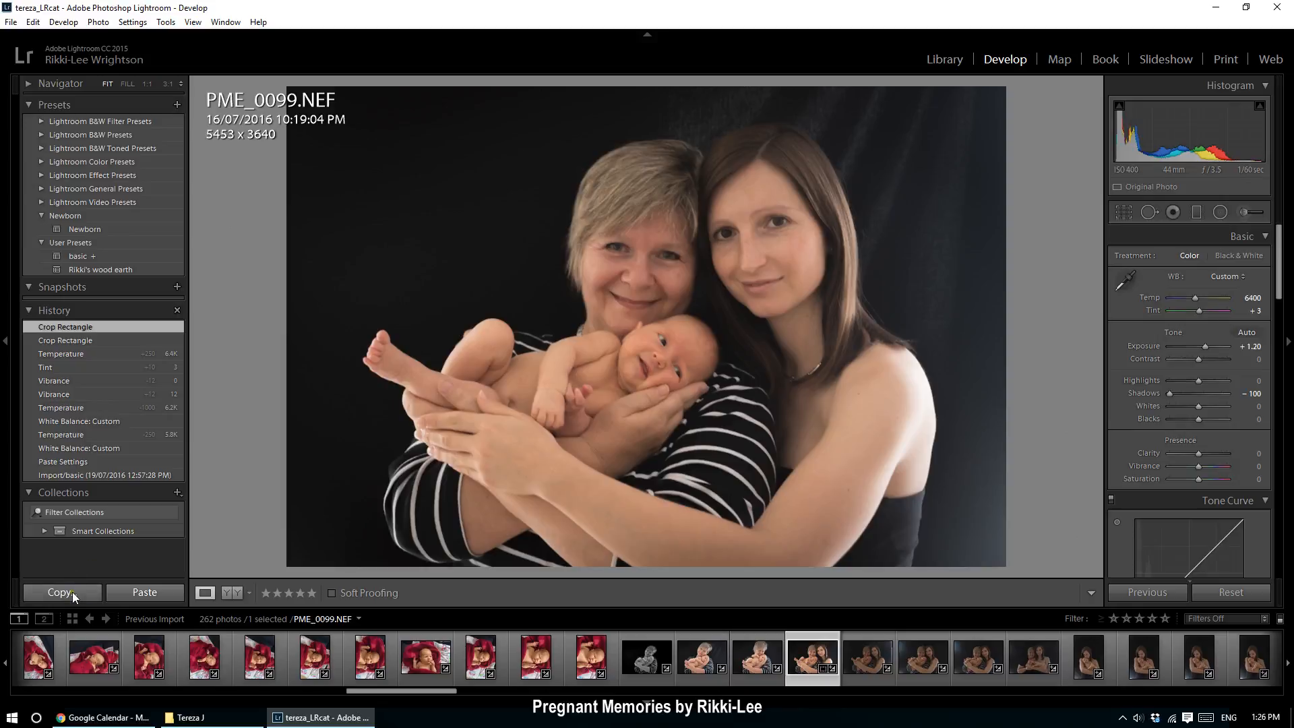
# - Copy the develop settings of PME_0099.NEF without the crop and apply them to all photos from PME_0100.NEF through PME_0127.NEF
pyautogui.click(71, 592)
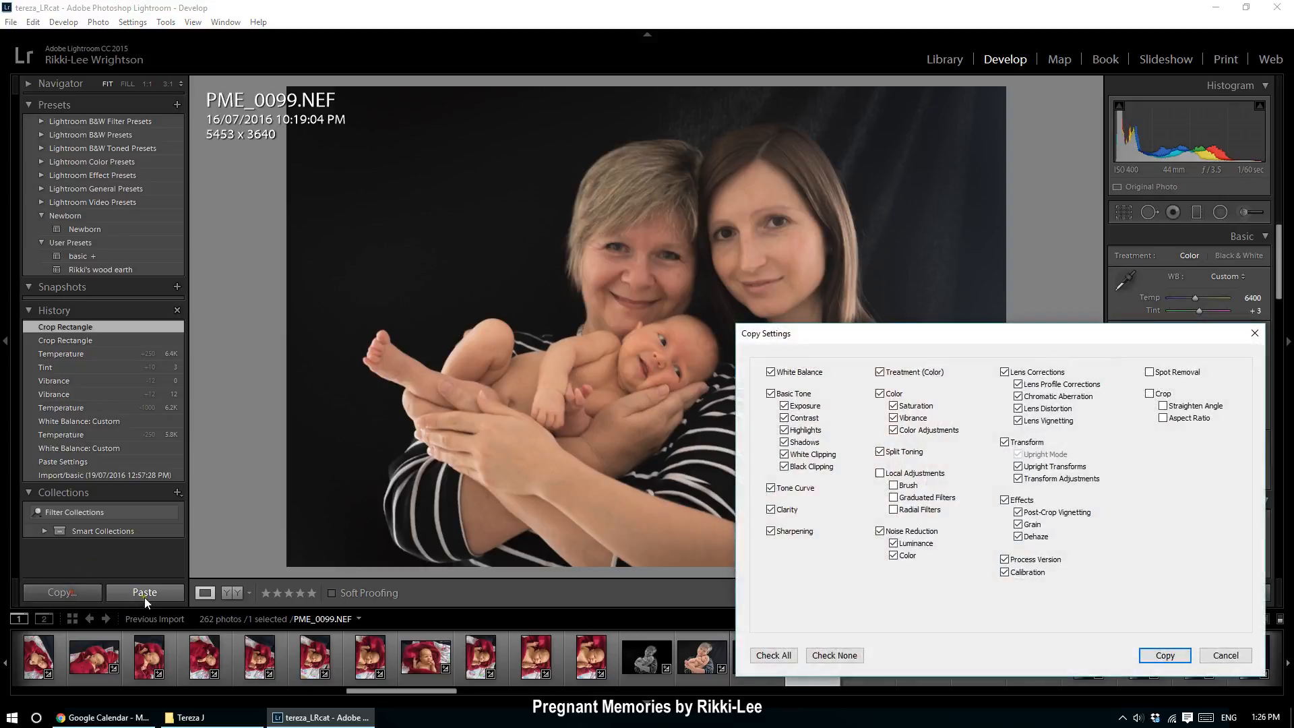
pyautogui.click(1164, 655)
pyautogui.click(872, 668)
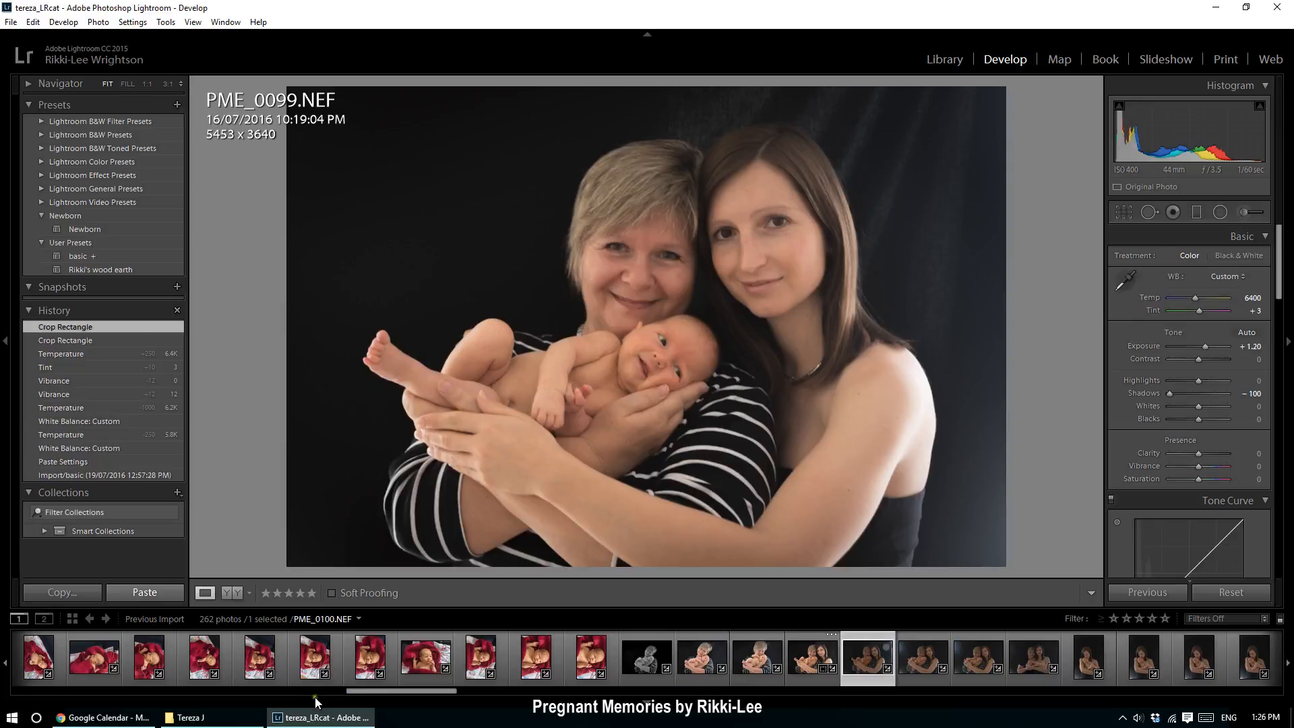
pyautogui.moveTo(375, 689); pyautogui.dragTo(537, 693)
pyautogui.keyDown('shift'); pyautogui.click(483, 661); pyautogui.keyUp('shift')
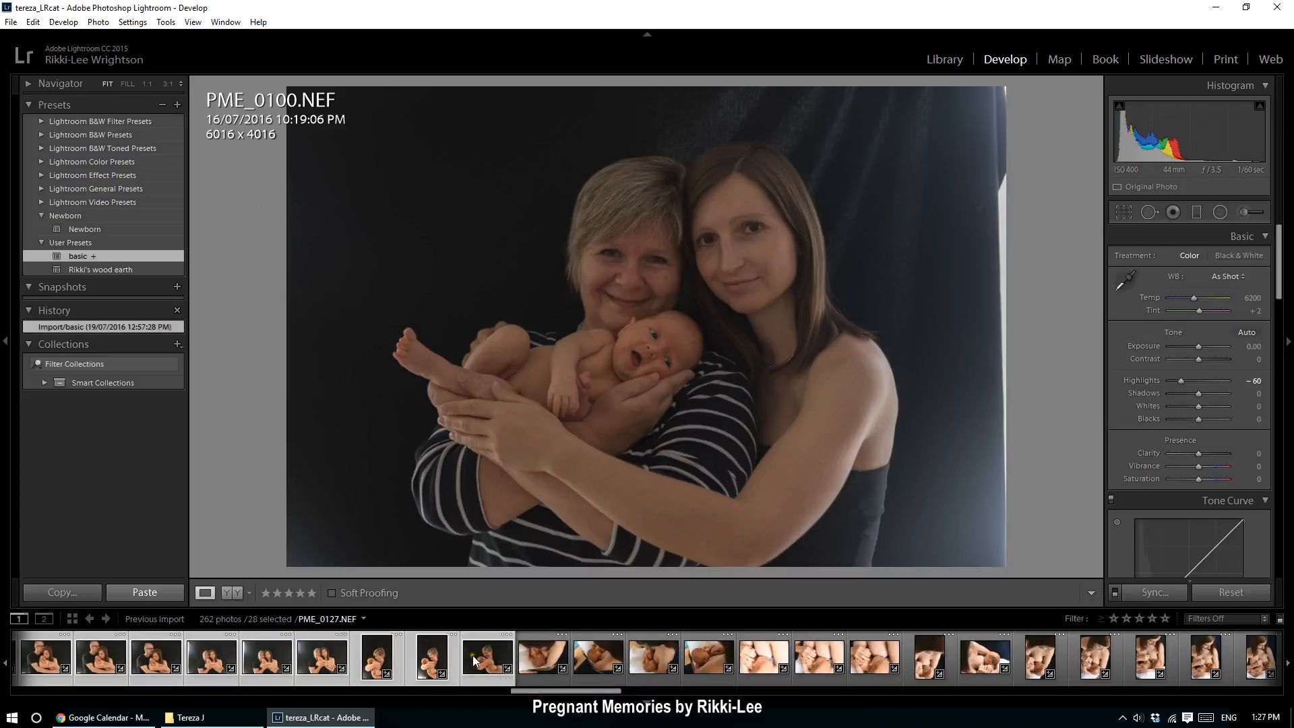
pyautogui.click(168, 592)
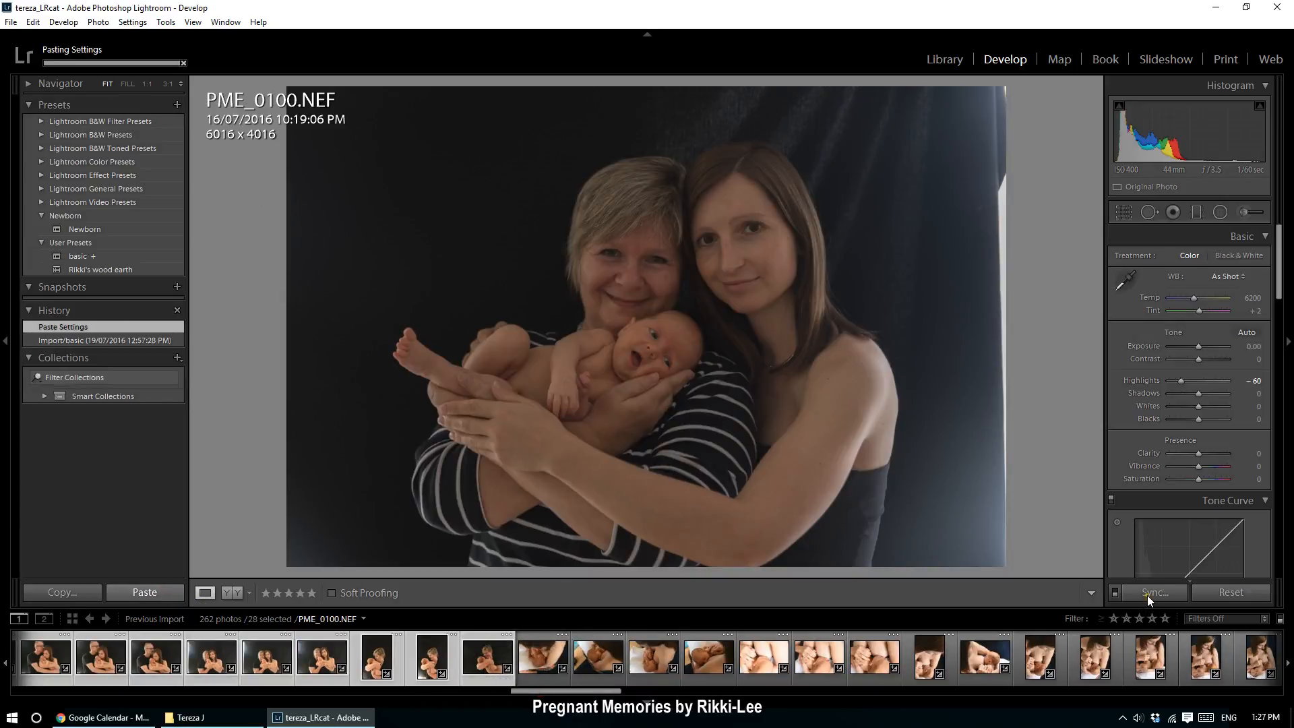
pyautogui.click(1146, 596)
pyautogui.click(1165, 656)
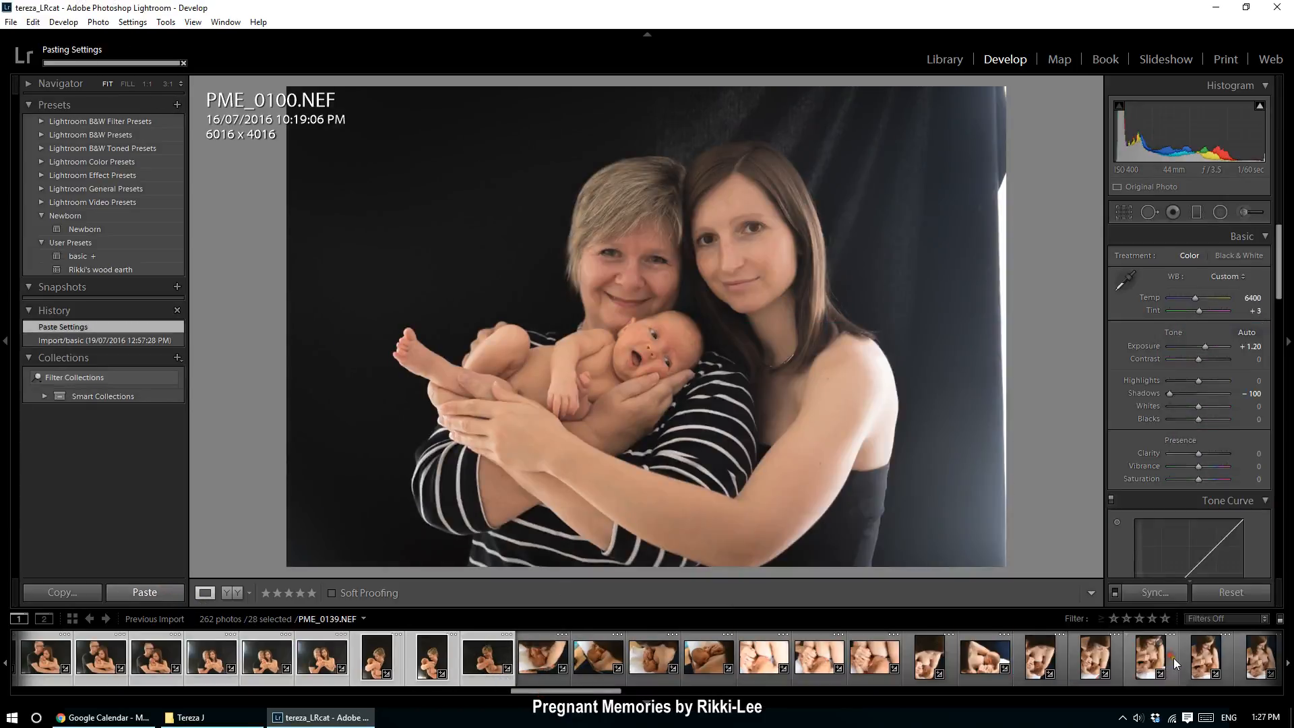
# - Clear the multiple-photo selection in the filmstrip and open PME_0100.NEF on its own
pyautogui.moveTo(596, 696); pyautogui.dragTo(514, 708)
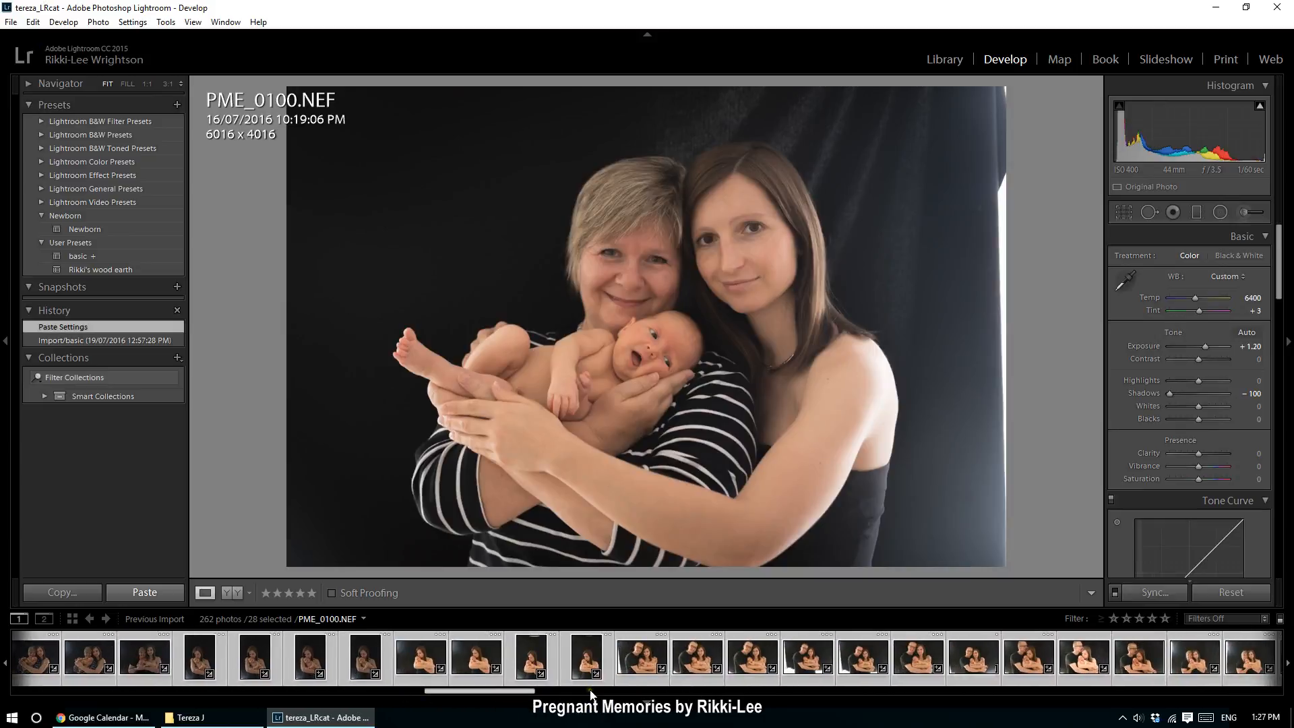
pyautogui.moveTo(470, 691); pyautogui.dragTo(426, 692)
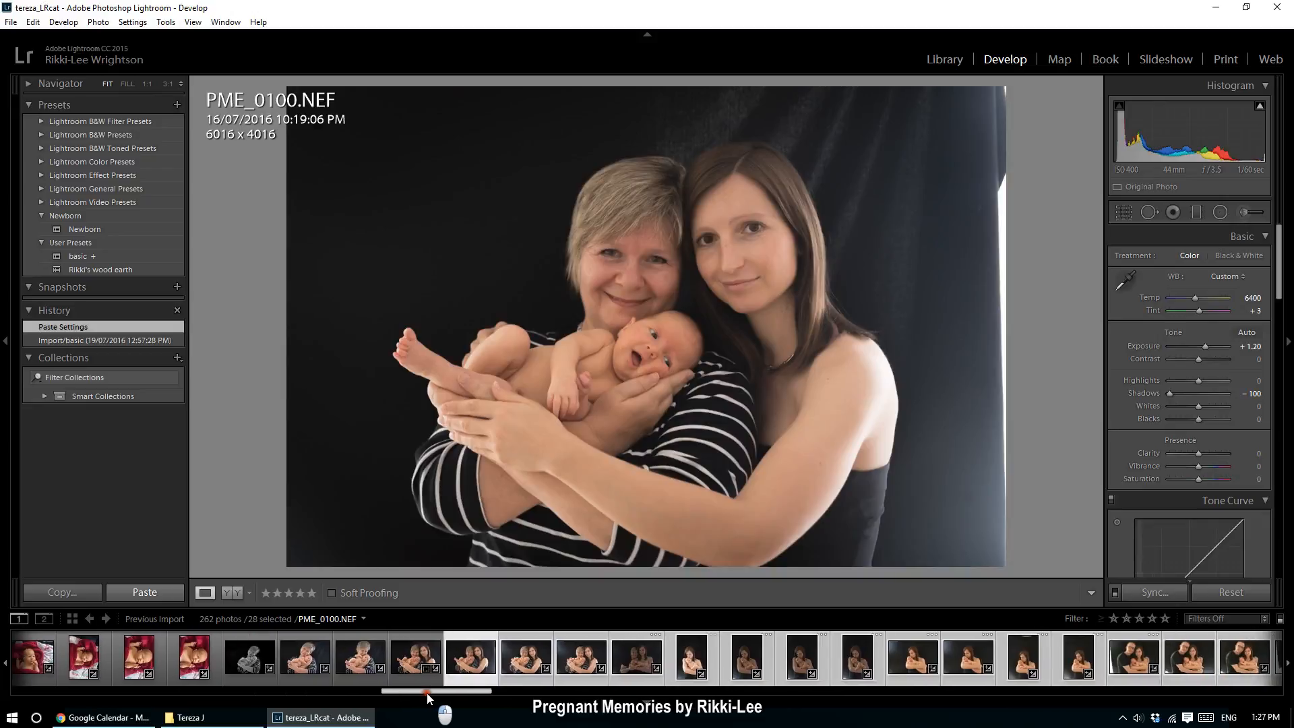
pyautogui.click(462, 658)
pyautogui.hotkey('ctrl', 'd')
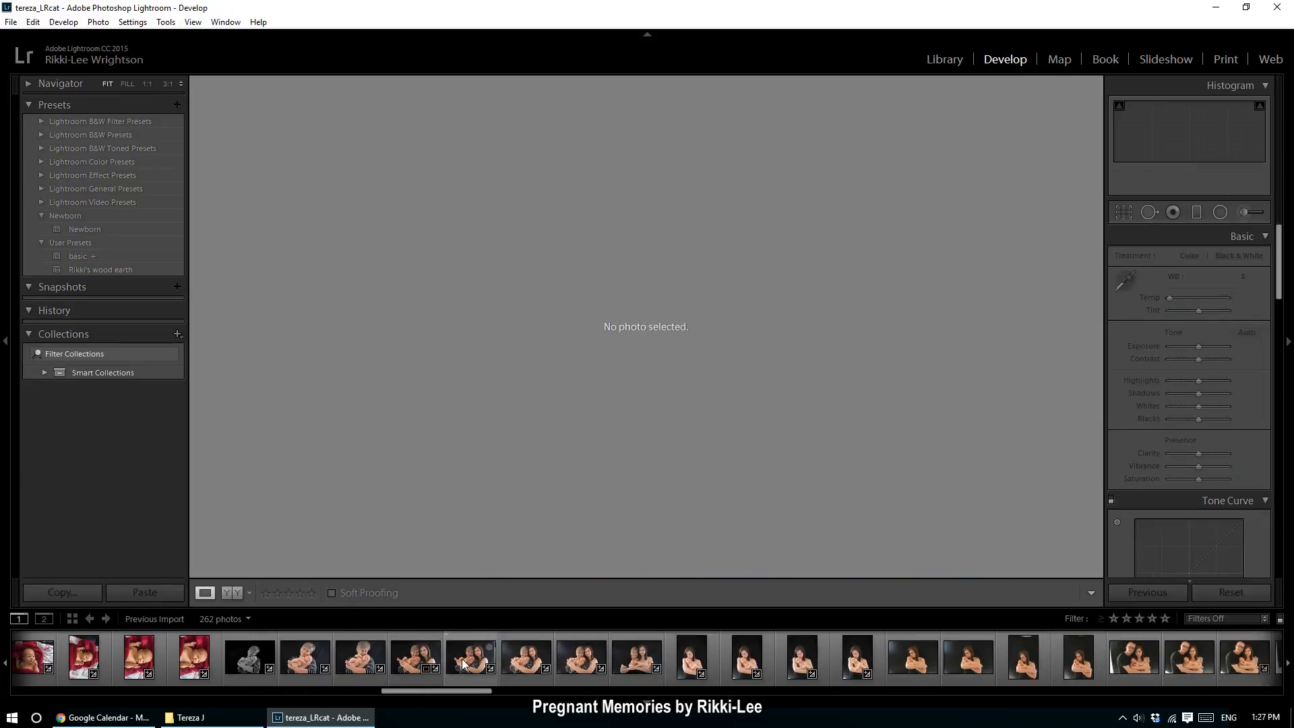
pyautogui.click(475, 664)
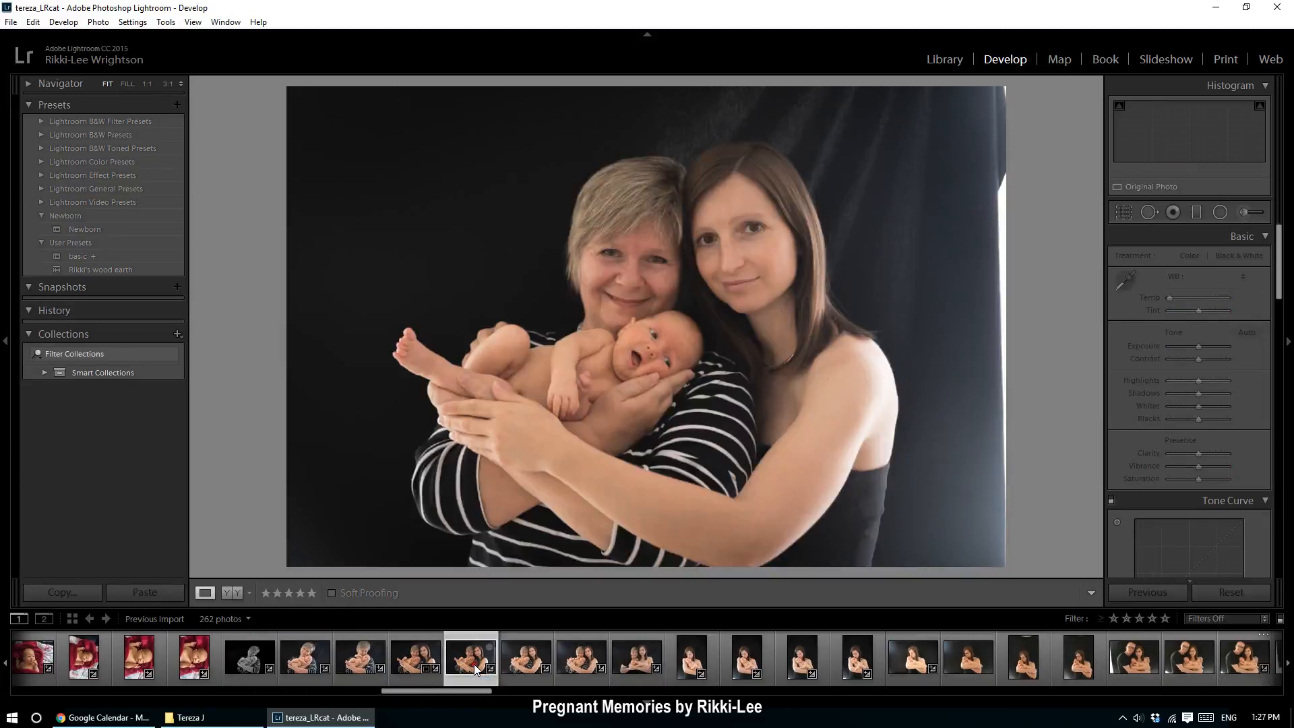
# - Delete PME_0101.NEF from the catalog and the disk
pyautogui.click(510, 663)
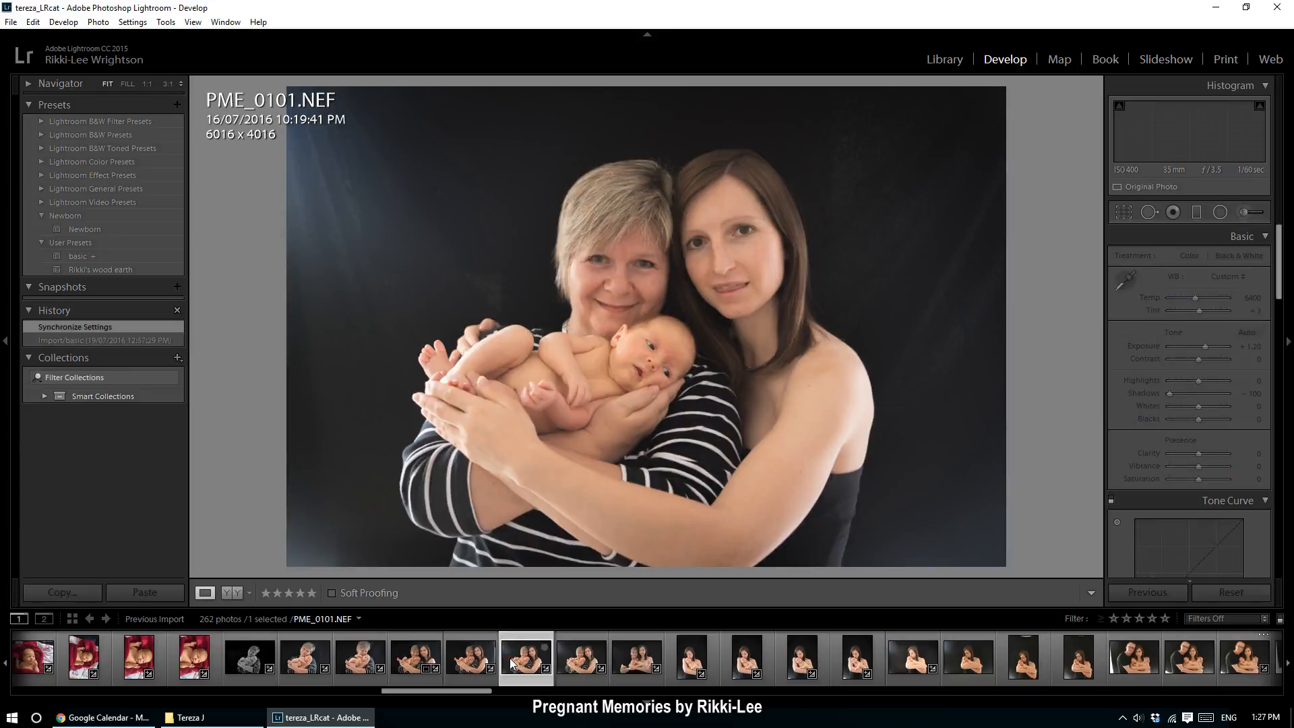
pyautogui.press('Delete')
pyautogui.press('Return')
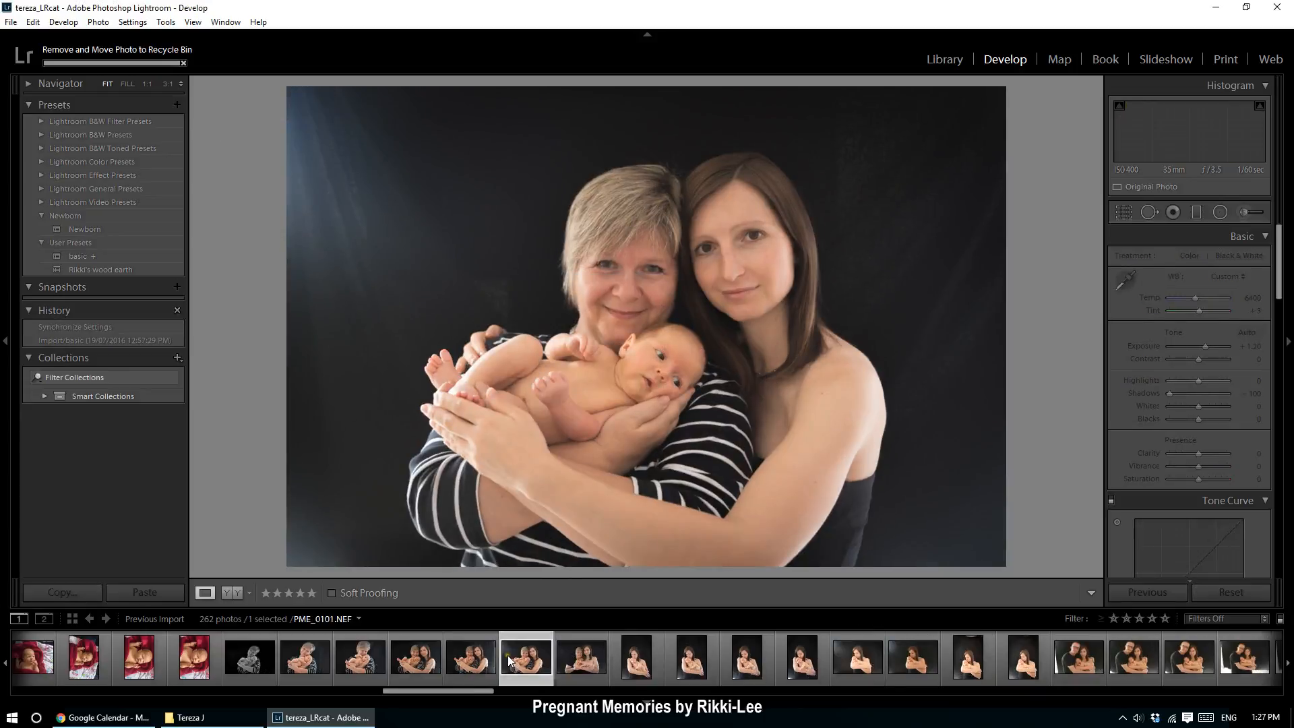
# - Crop PME_0102.NEF at the original aspect ratio to about 4765 x 3181, framing the two women and the baby more tightly
pyautogui.click(1121, 213)
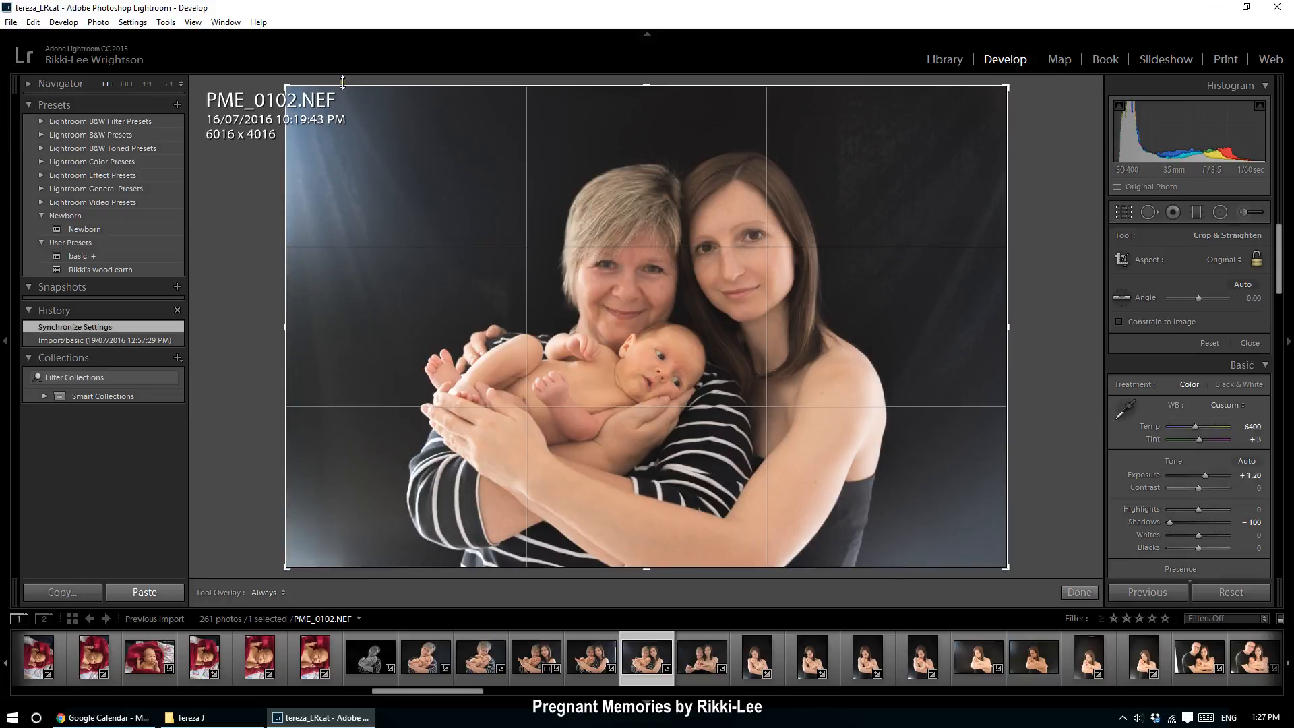
pyautogui.moveTo(287, 86); pyautogui.dragTo(359, 119)
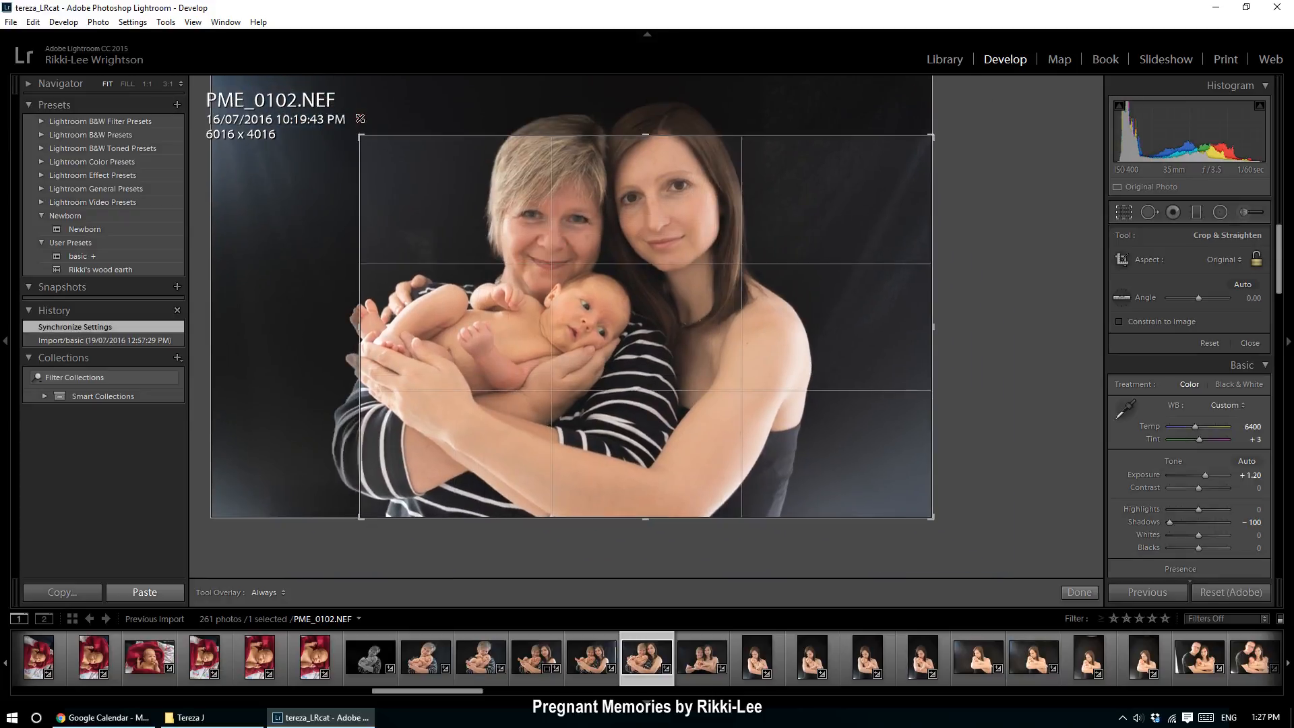
pyautogui.moveTo(651, 288); pyautogui.dragTo(723, 316)
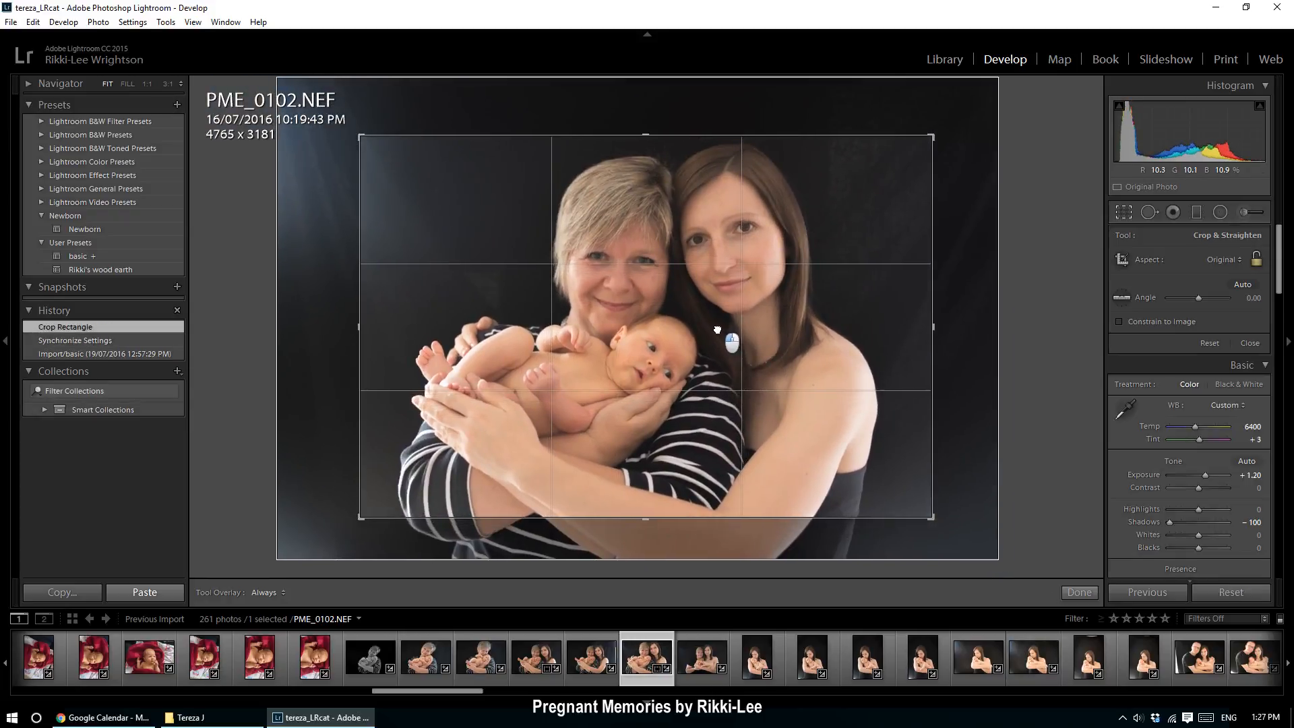
pyautogui.press('Return')
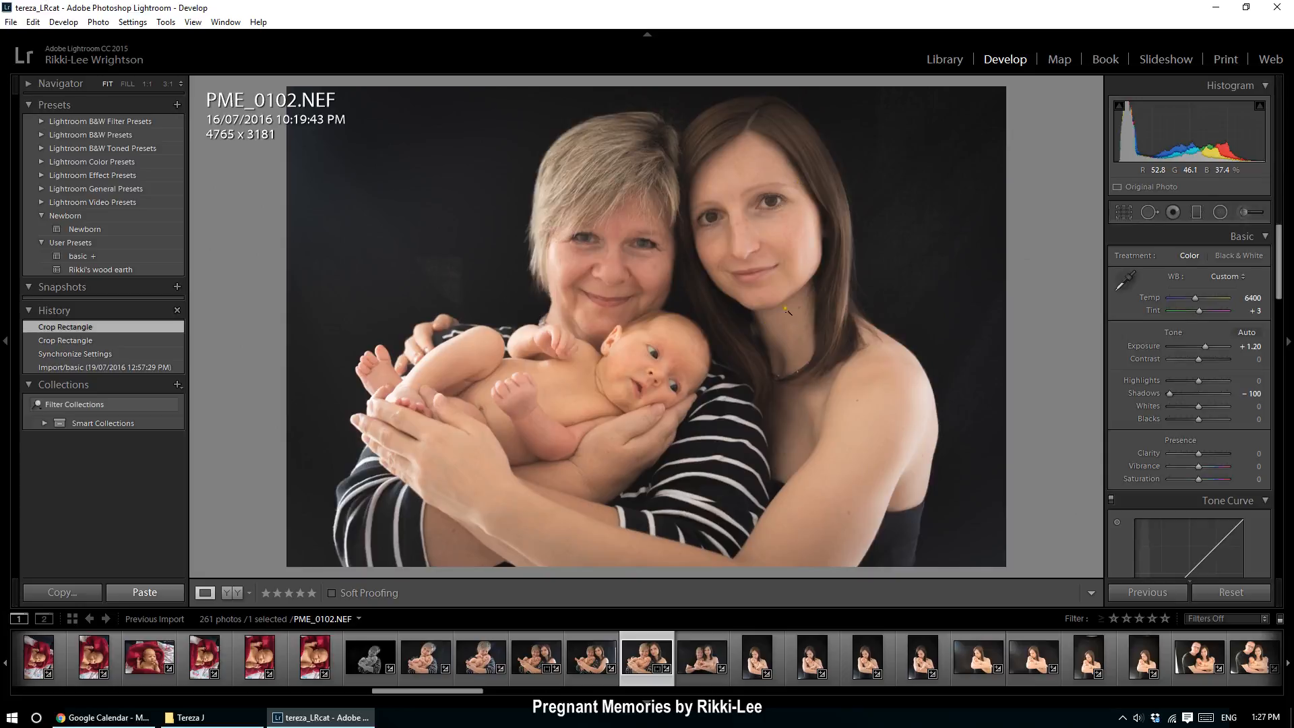
# - Delete PME_0103.NEF, the shot of the baby with the pacifier, from the disk
pyautogui.click(702, 658)
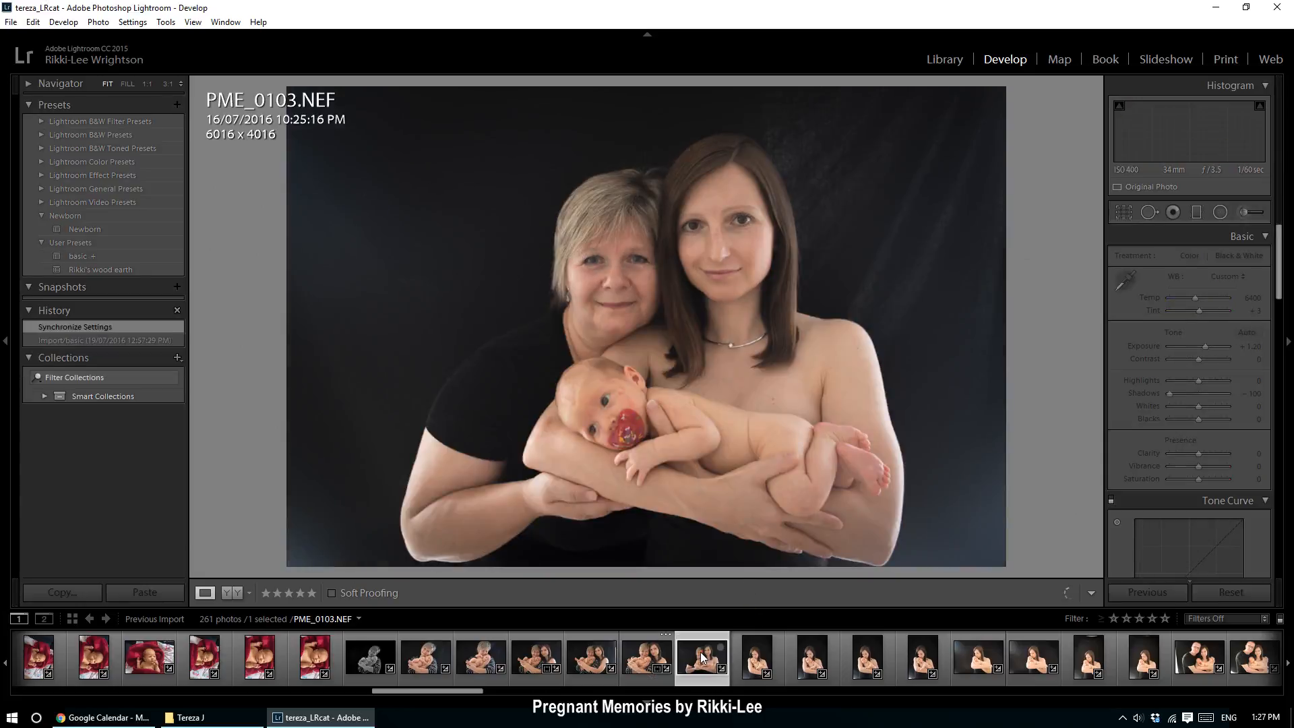
pyautogui.press('Delete')
pyautogui.press('Left')
pyautogui.press('Return')
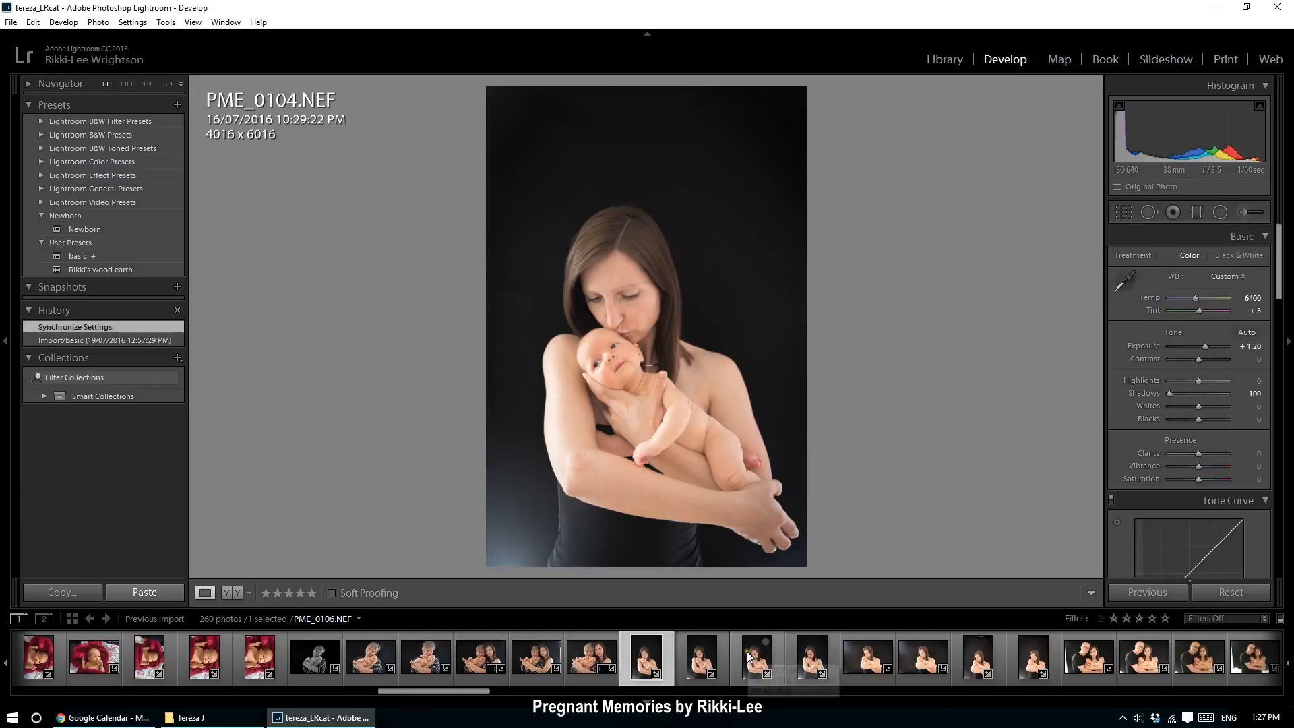
# - Check PME_0104.NEF at 1:1, return to the fitted view and delete the photo from the disk
pyautogui.click(688, 355)
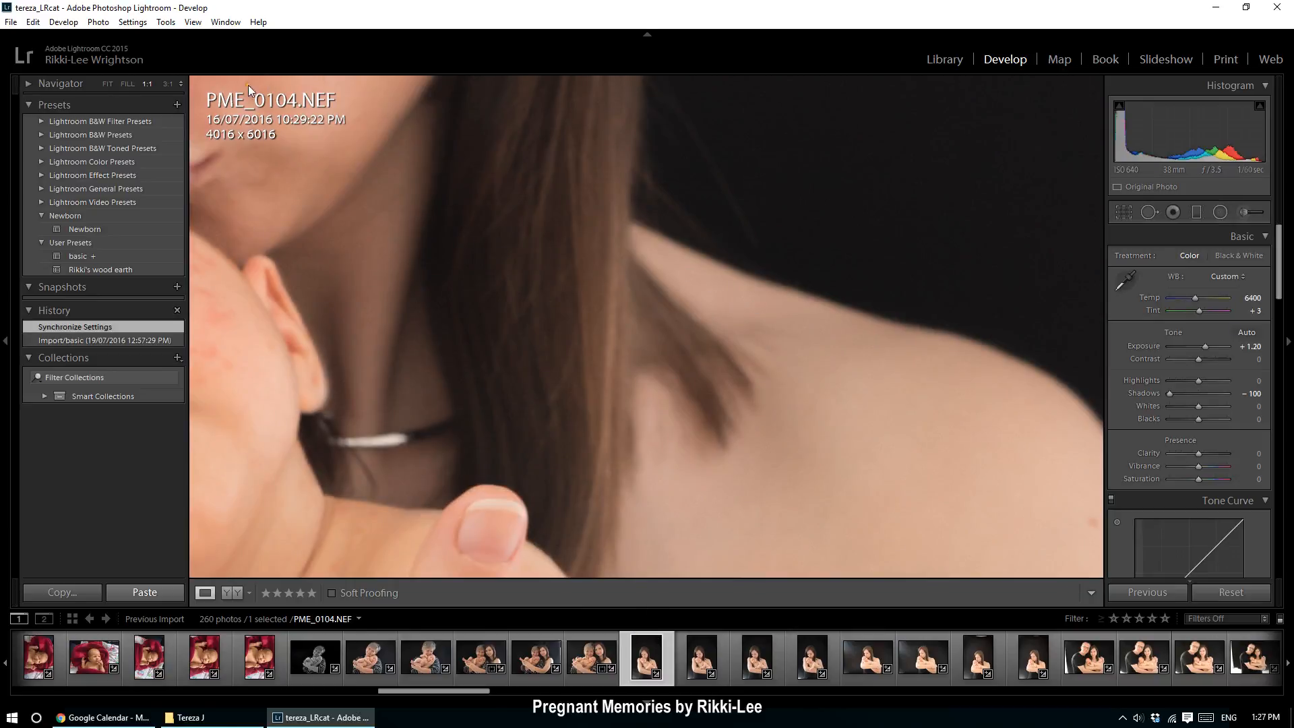
pyautogui.click(107, 84)
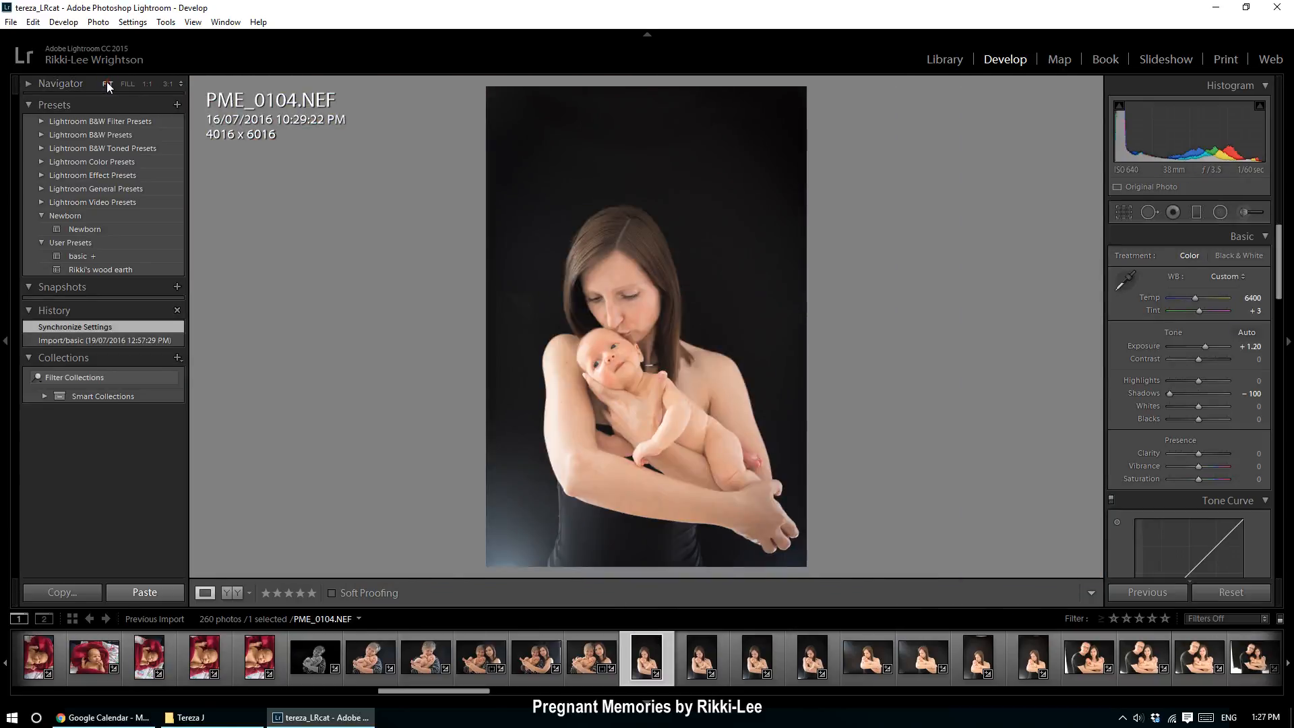
pyautogui.press('Delete')
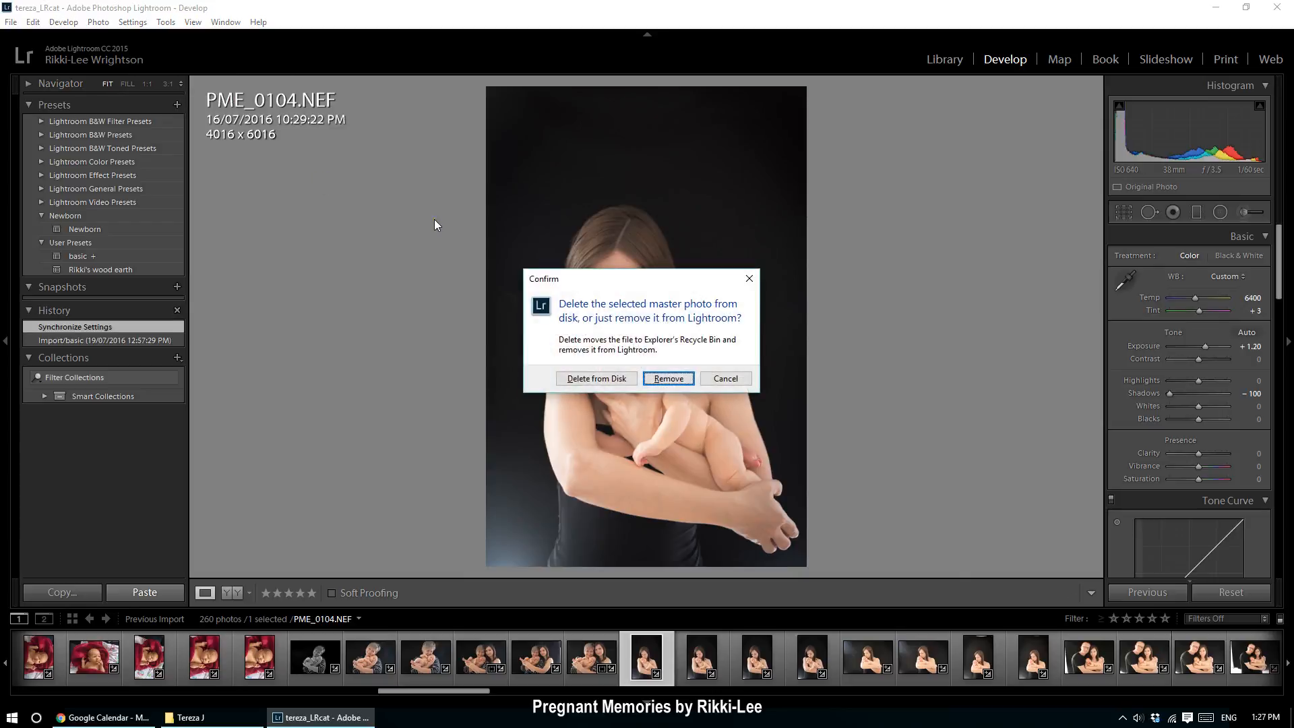
pyautogui.press('Left')
pyautogui.press('Return')
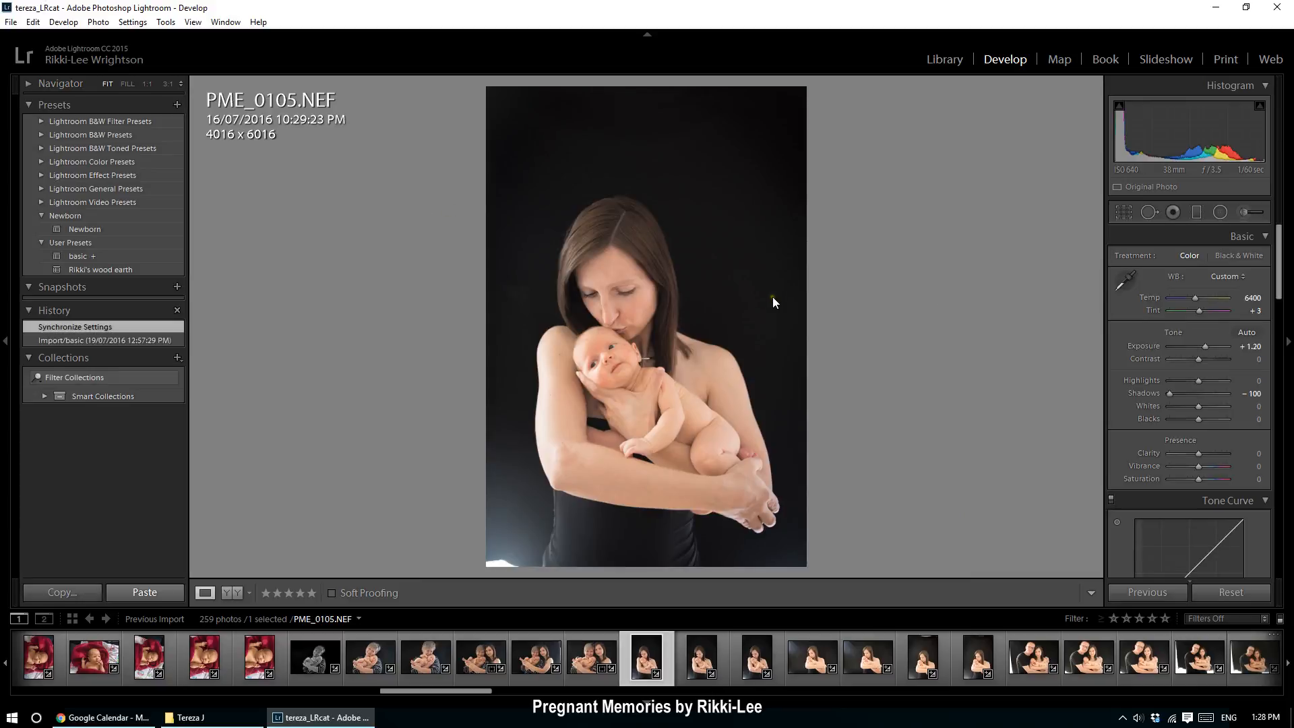
# - Delete the similar portrait shots PME_0105.NEF and PME_0106.NEF
pyautogui.press('Delete')
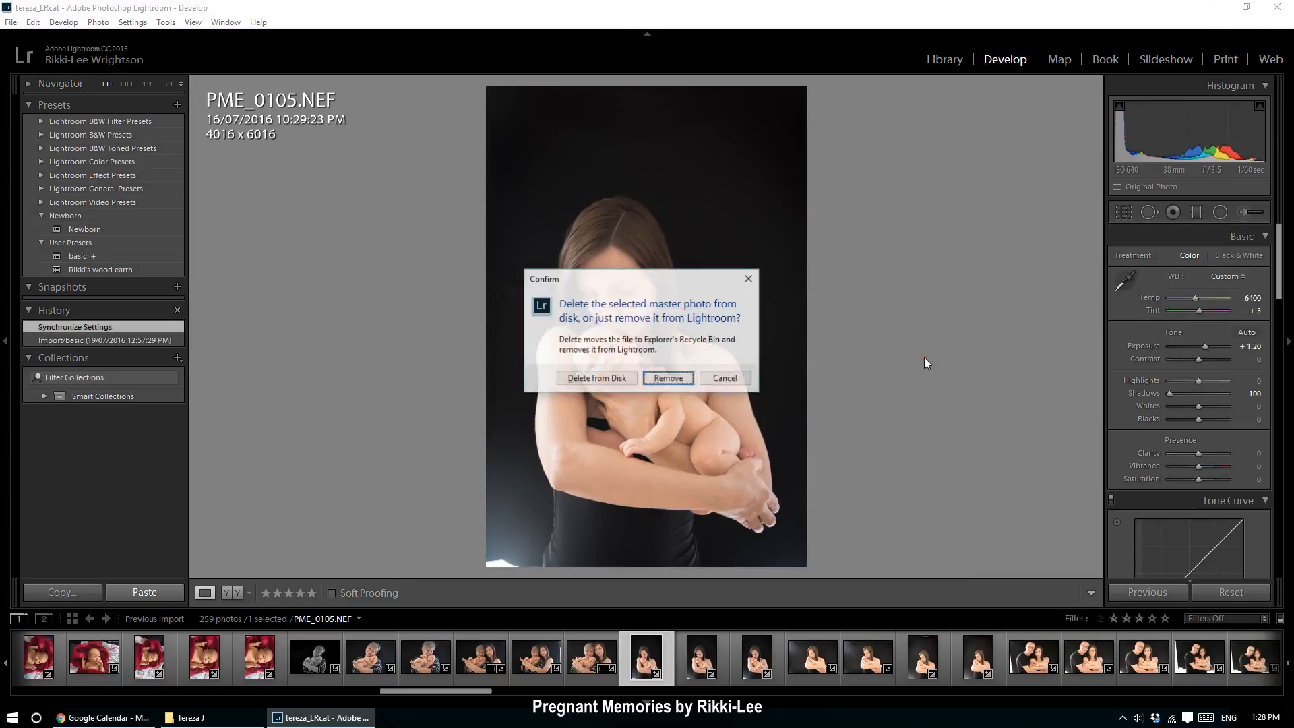
pyautogui.press('Left')
pyautogui.press('Return')
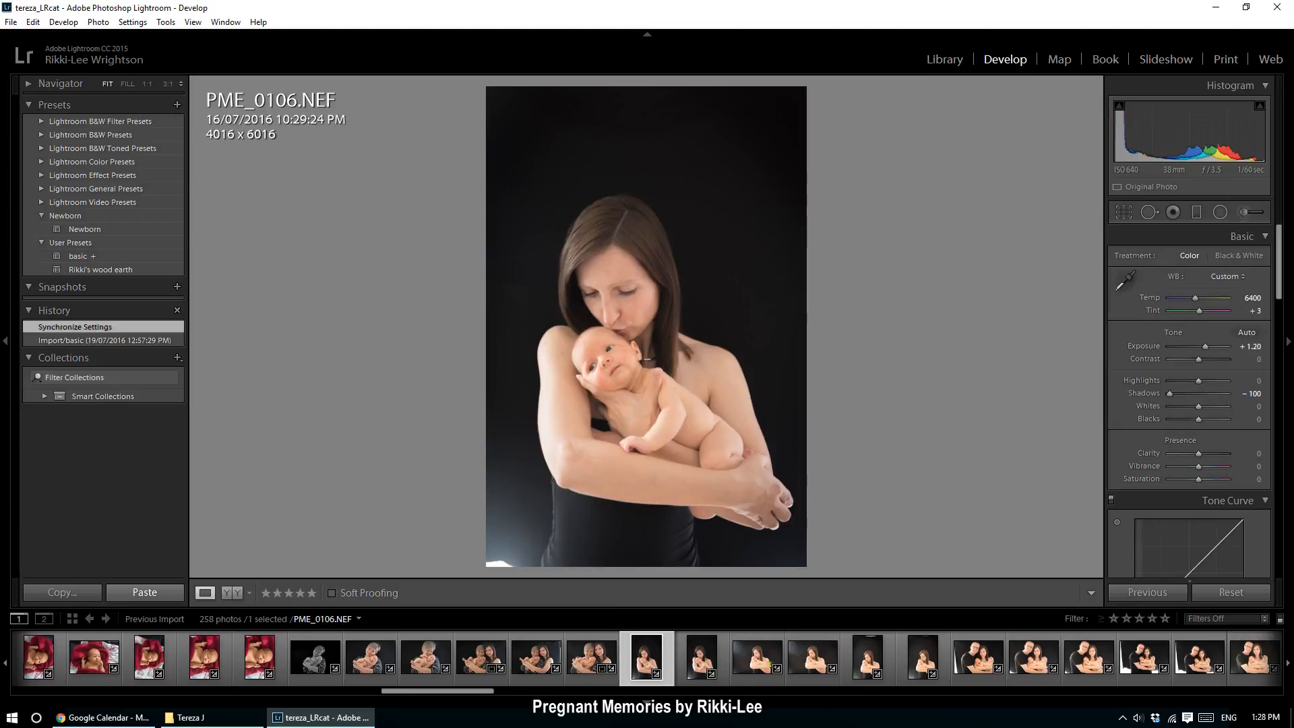
pyautogui.press('Delete')
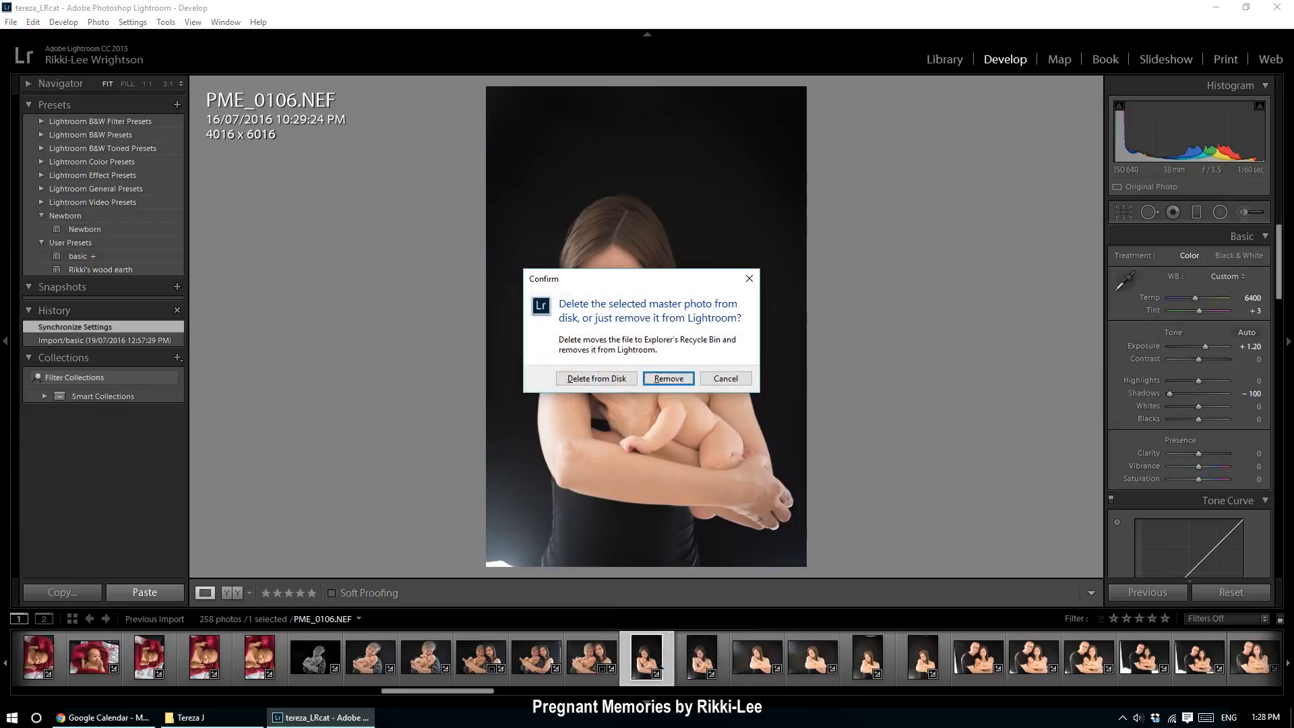
pyautogui.press('Return')
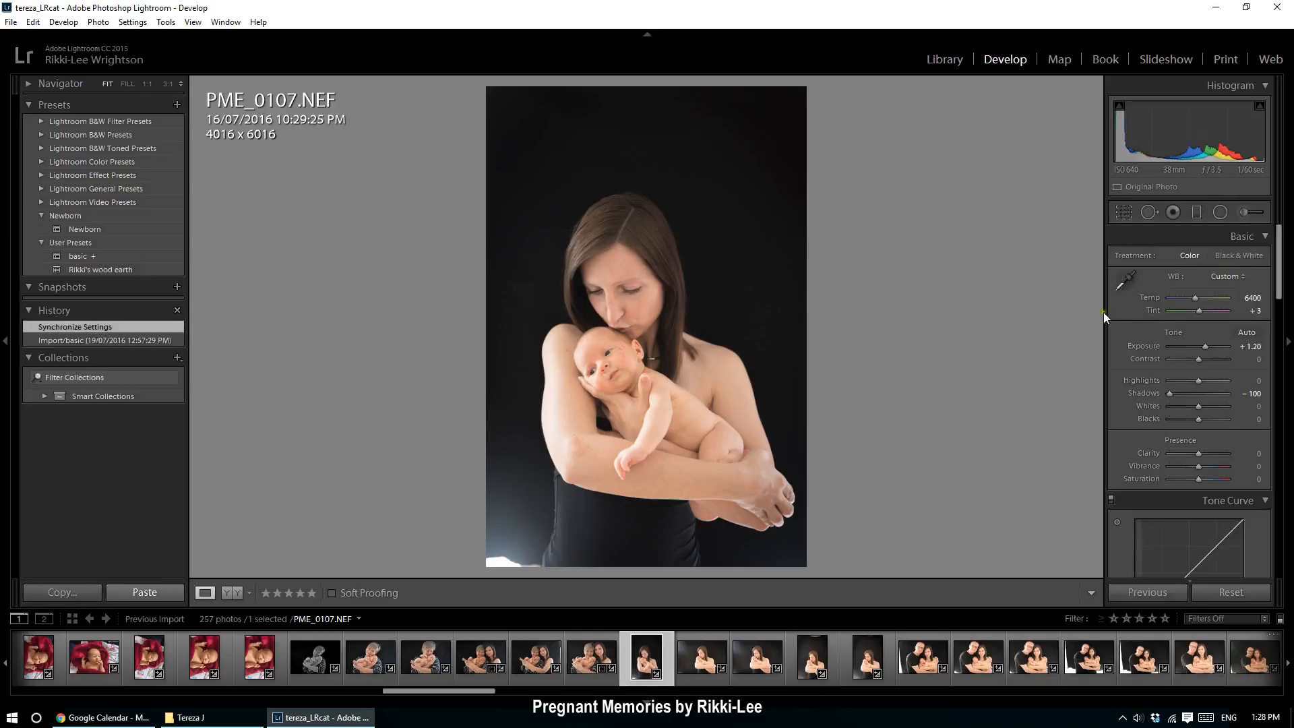
# - Delete PME_0108.NEF, the landscape duplicate of the mother kissing the baby
pyautogui.click(697, 663)
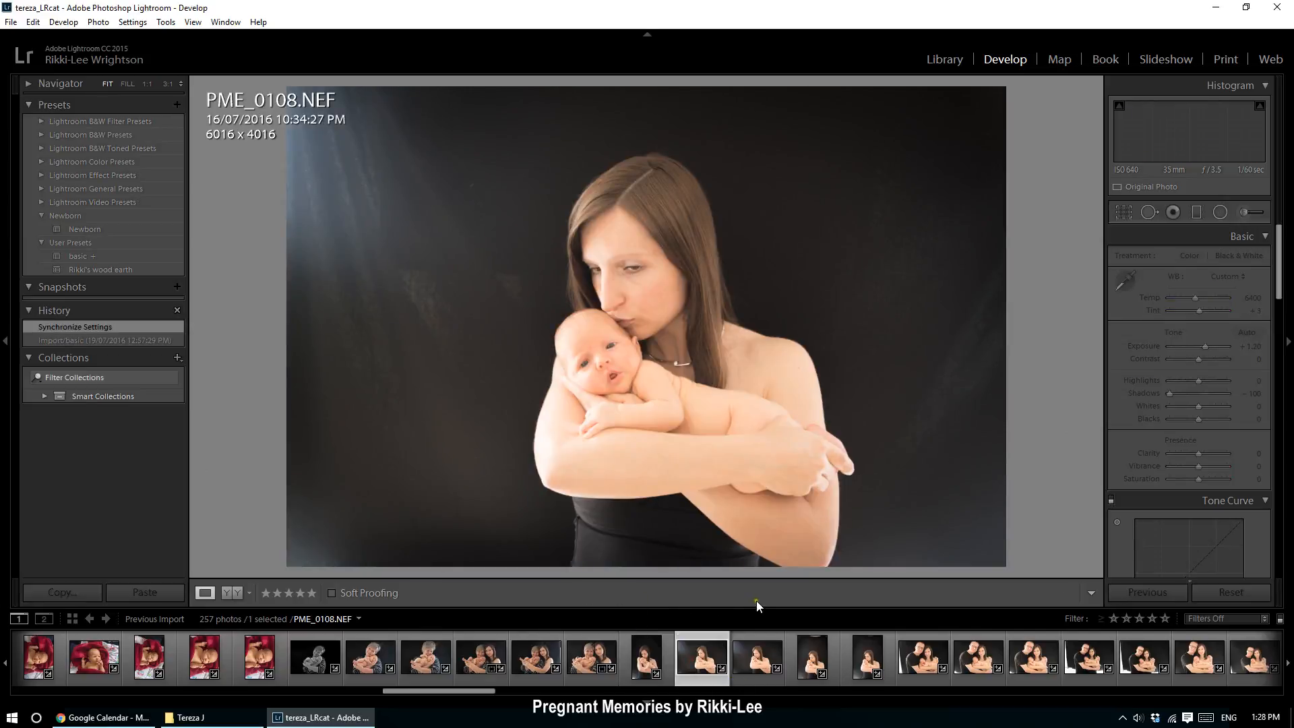
pyautogui.press('Delete')
pyautogui.press('Return')
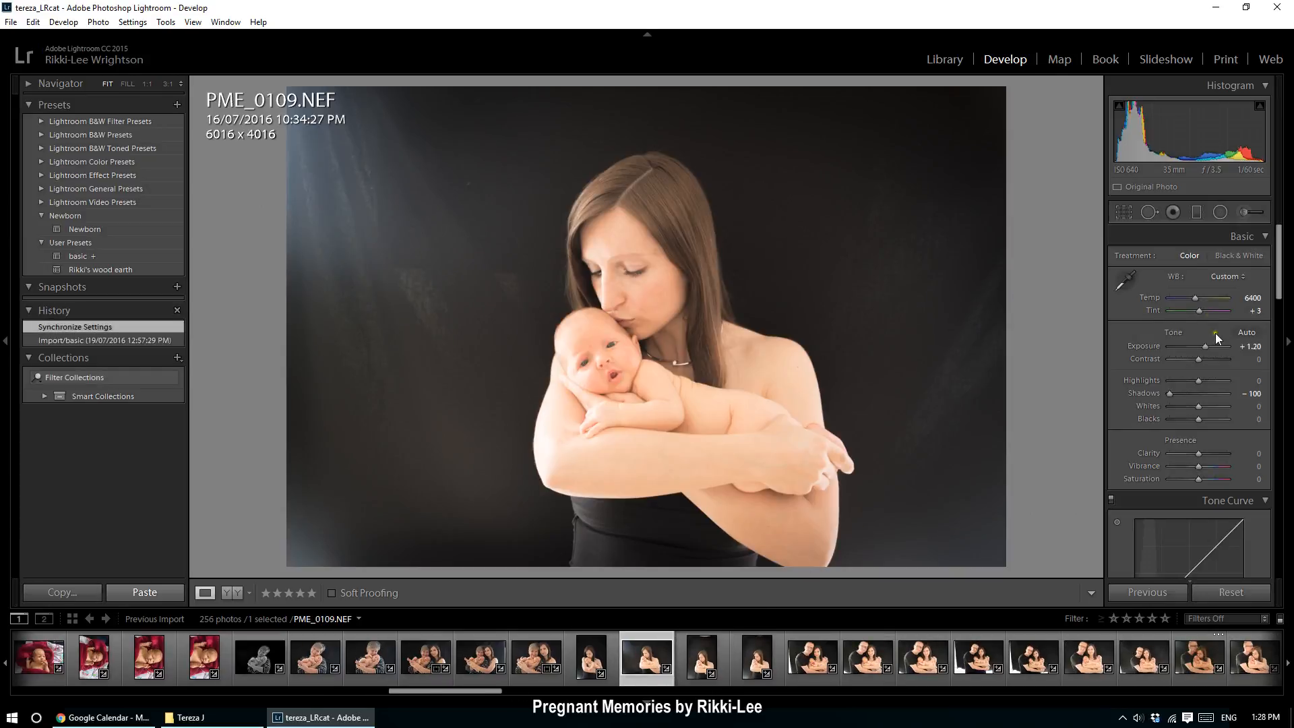
# - Adjust PME_0109.NEF to temperature 6150, exposure +0.76 and blacks -9
pyautogui.click(1194, 297)
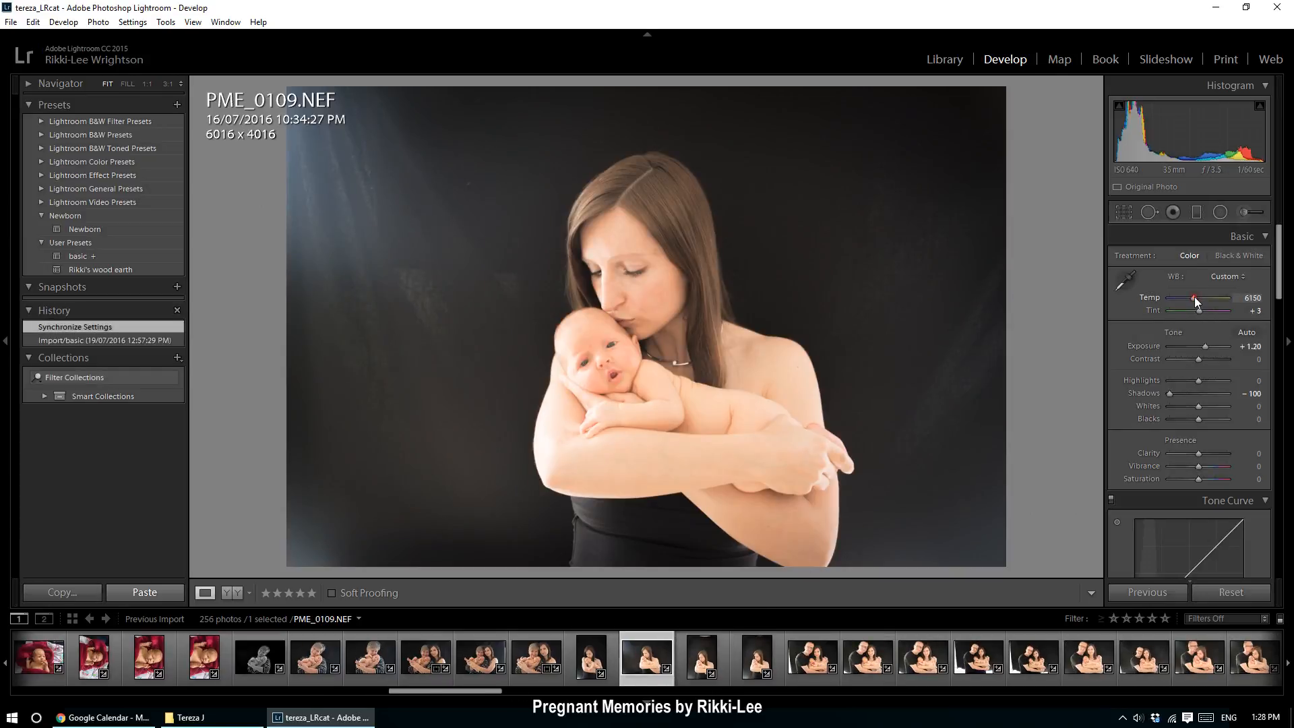
pyautogui.click(1194, 297)
pyautogui.moveTo(1205, 346); pyautogui.dragTo(1202, 350)
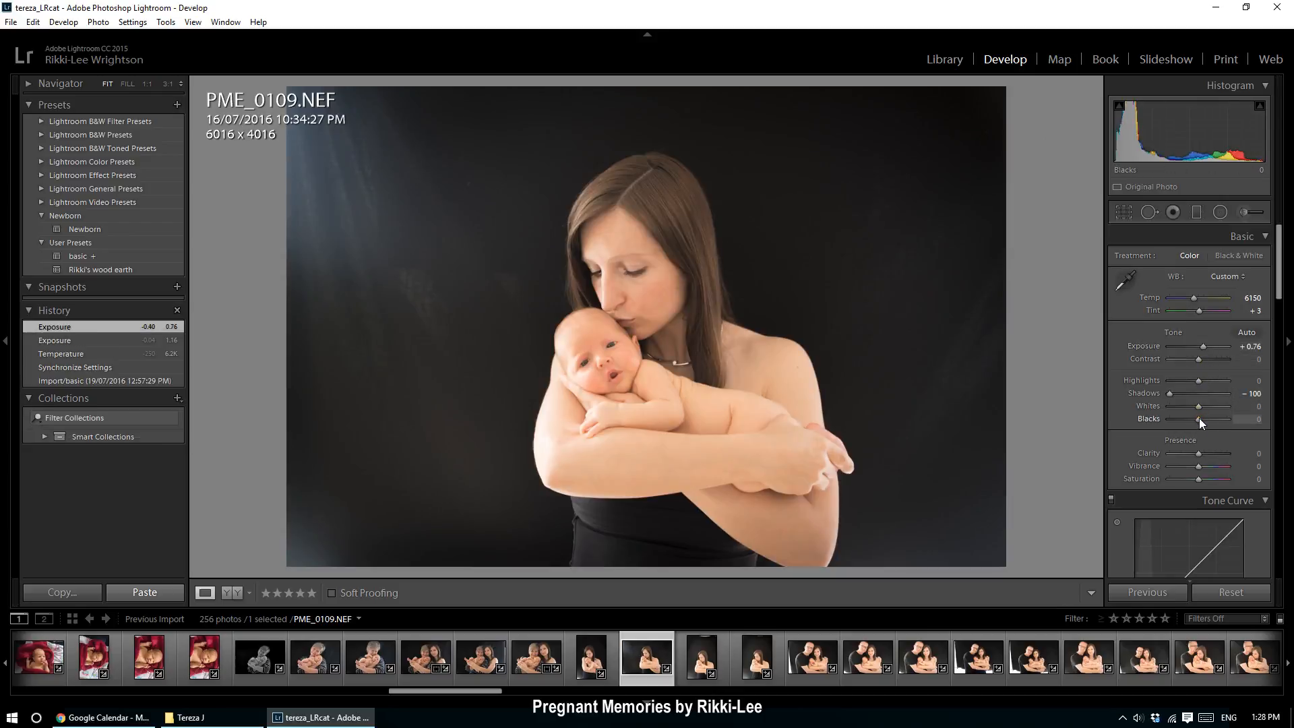
pyautogui.moveTo(1195, 417); pyautogui.dragTo(1195, 418)
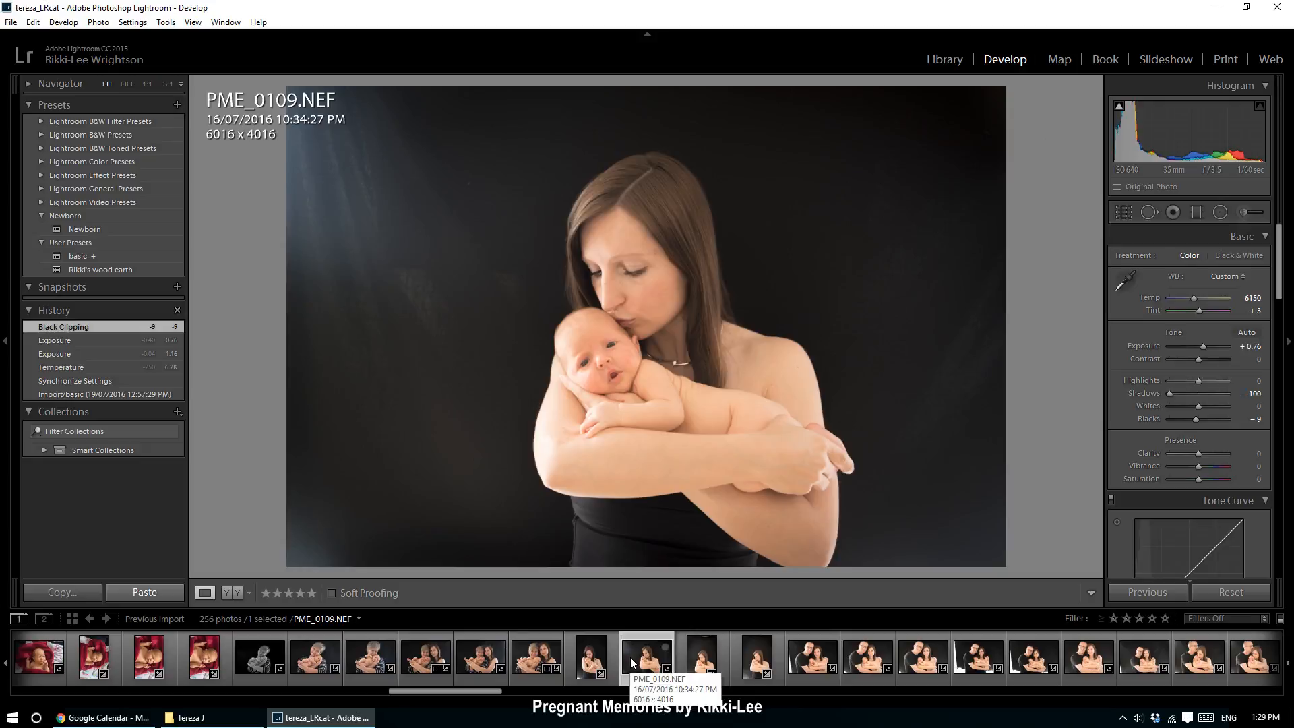
# - Crop PME_0110.NEF at the original aspect ratio to about 3205 x 4801, cutting off the backdrop's upper edge
pyautogui.click(703, 663)
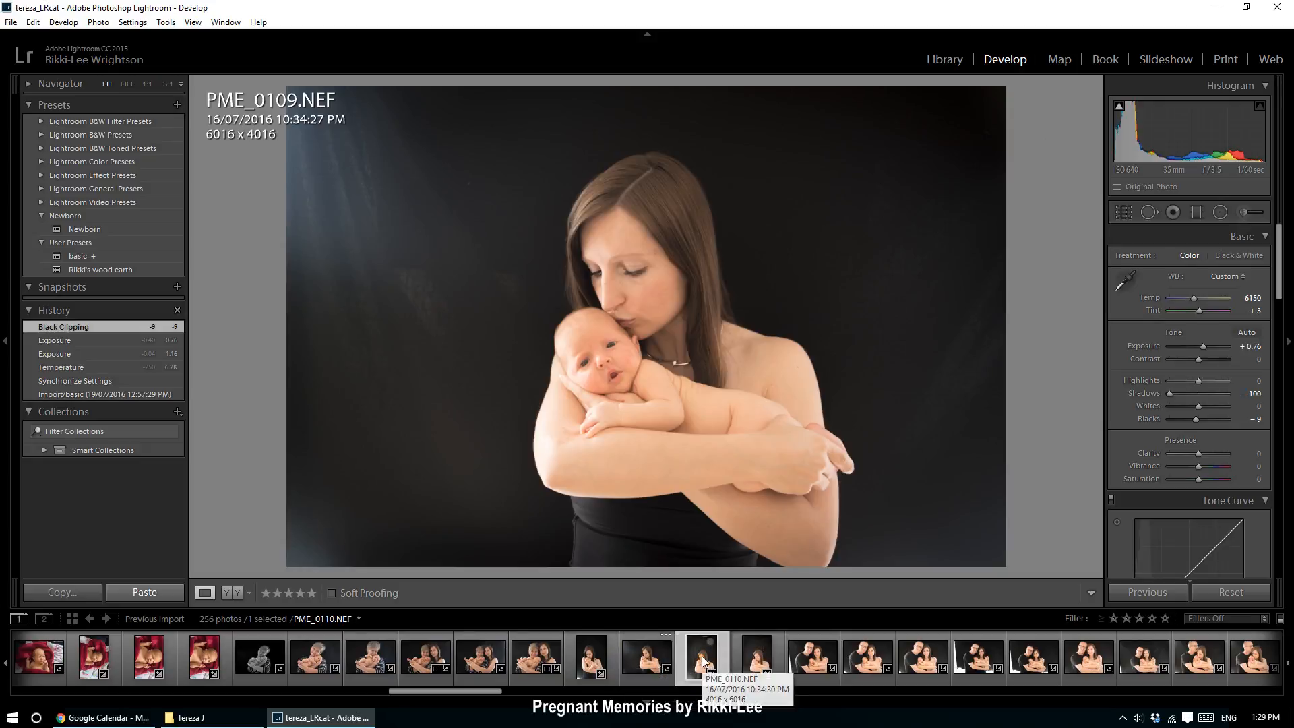
pyautogui.press('r')
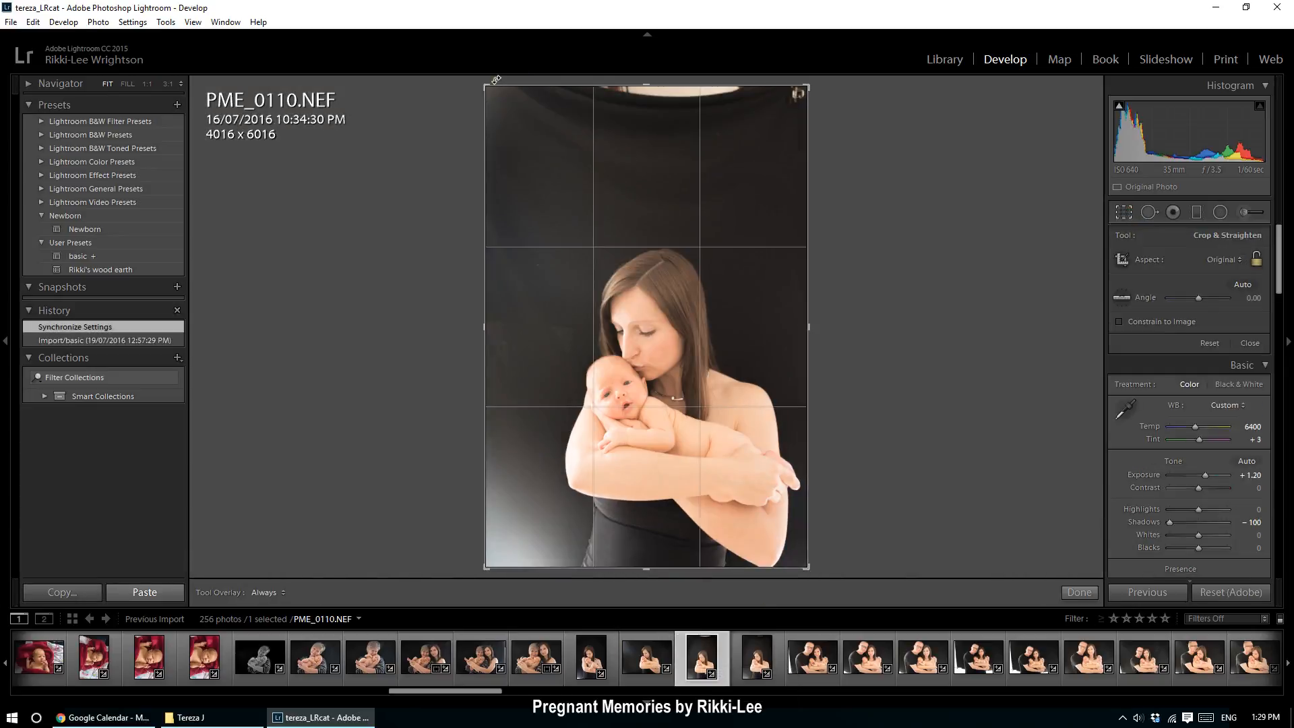
pyautogui.moveTo(486, 86); pyautogui.dragTo(488, 134)
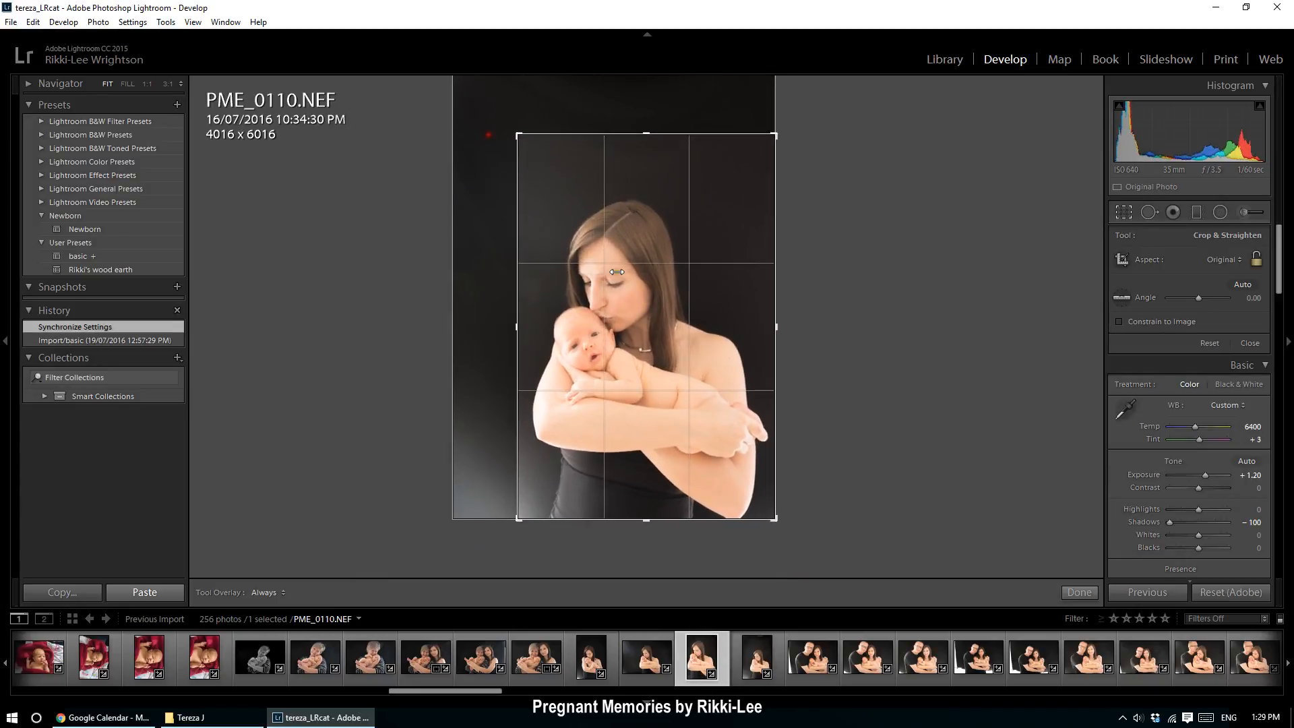
pyautogui.press('Return')
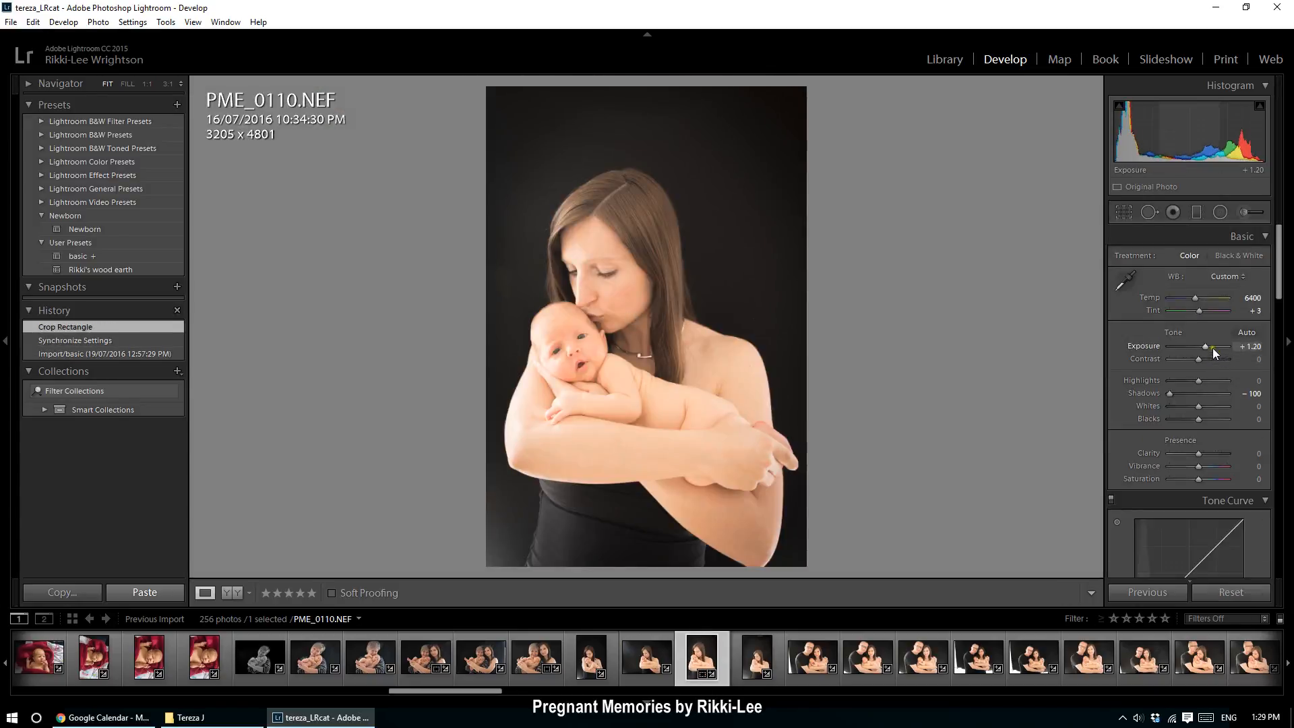
# - Lower the exposure of PME_0110.NEF to +0.90
pyautogui.press('Down')
pyautogui.press('Down')
pyautogui.press('Down')
pyautogui.press('Down')
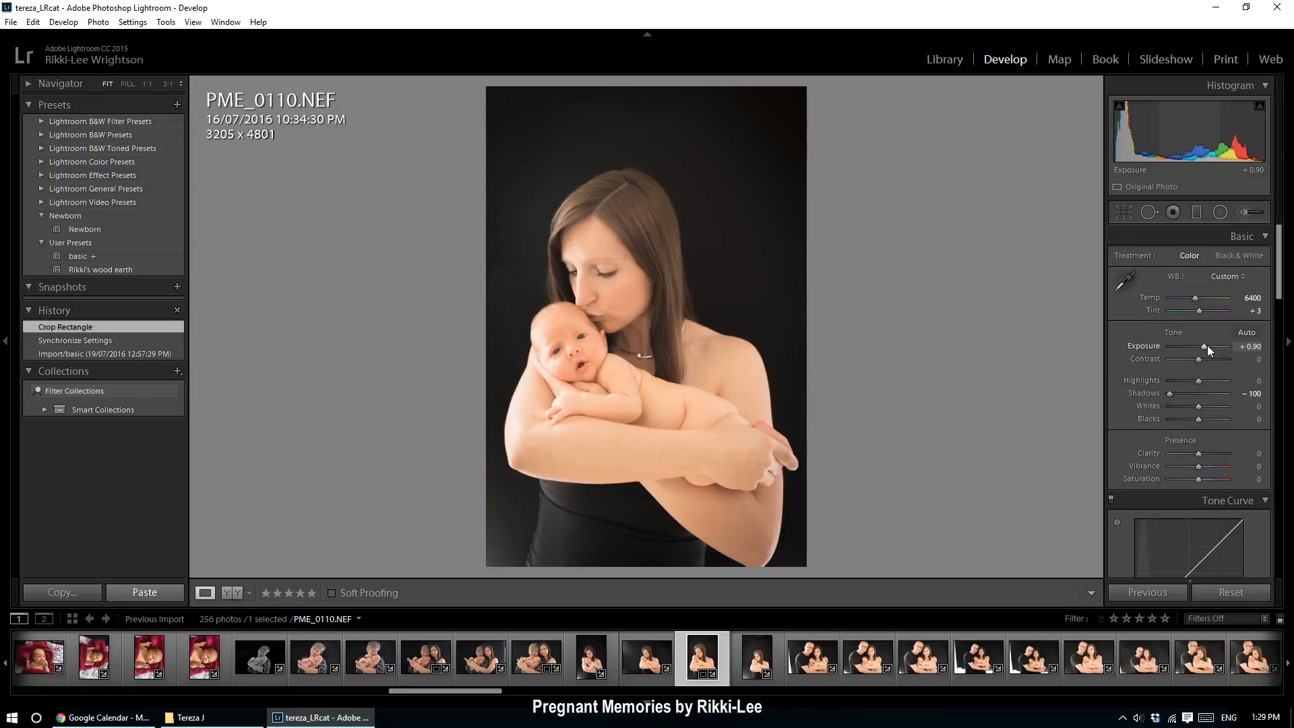
# - Crop PME_0111.NEF to a landscape frame of about 4016 x 2681 around the mother's head and the baby
pyautogui.click(759, 662)
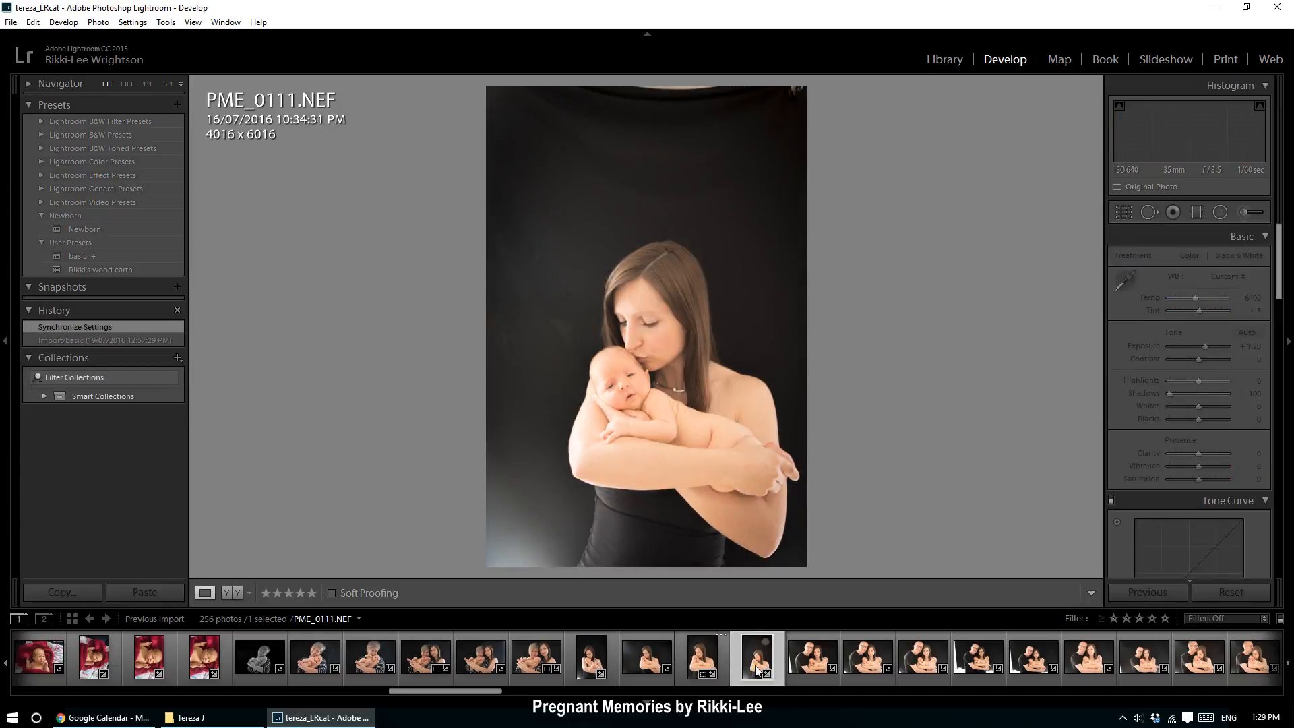
pyautogui.click(1127, 211)
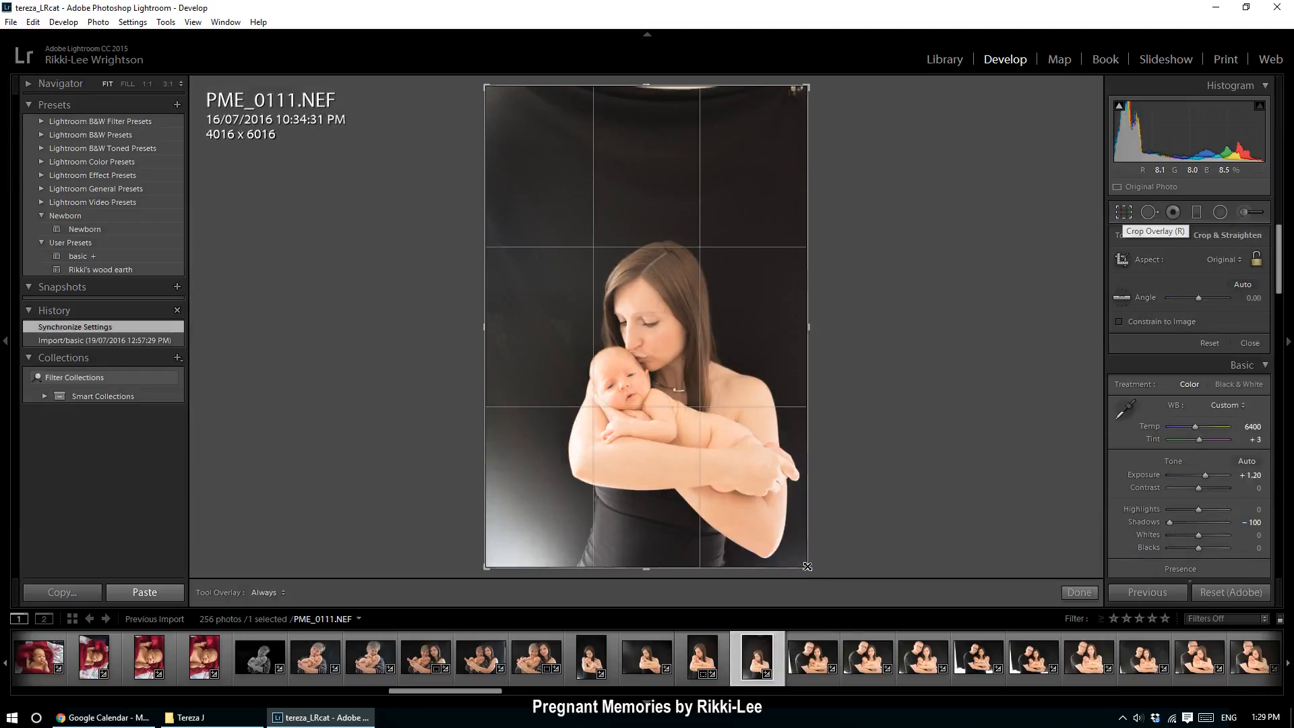
pyautogui.moveTo(807, 565); pyautogui.dragTo(866, 490)
pyautogui.moveTo(662, 409); pyautogui.dragTo(650, 296)
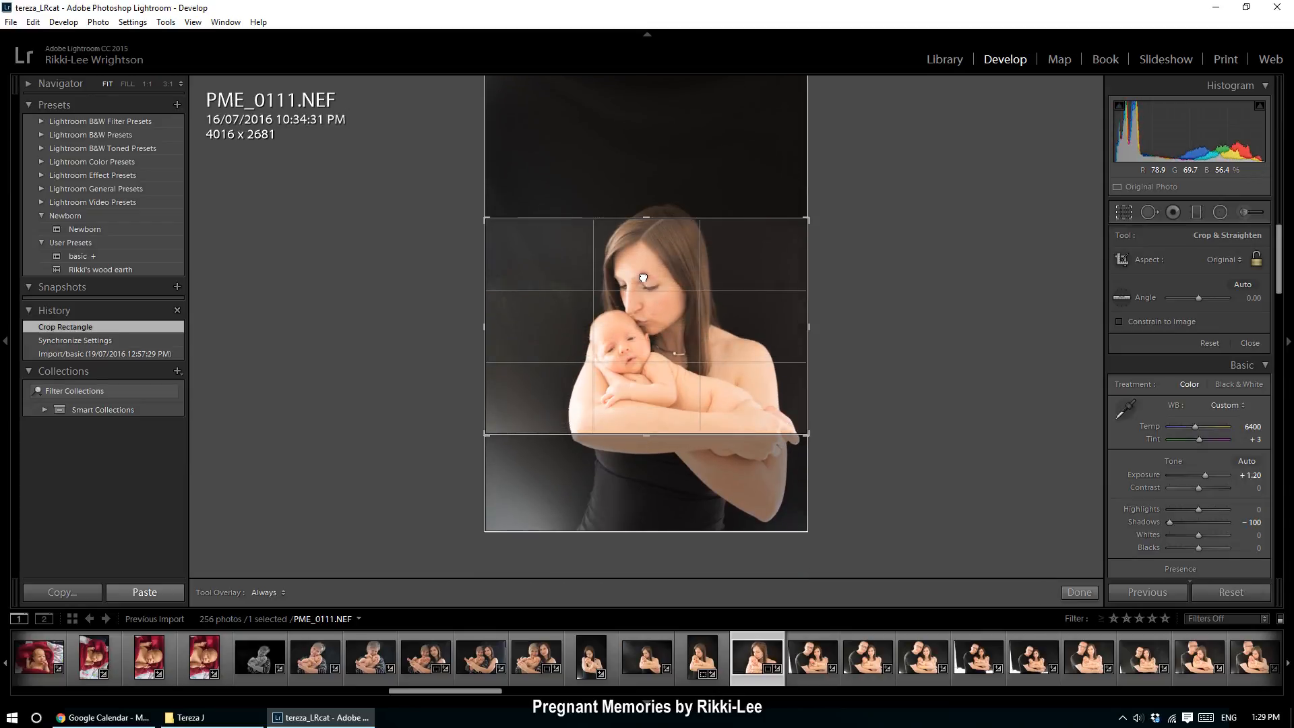
pyautogui.press('Return')
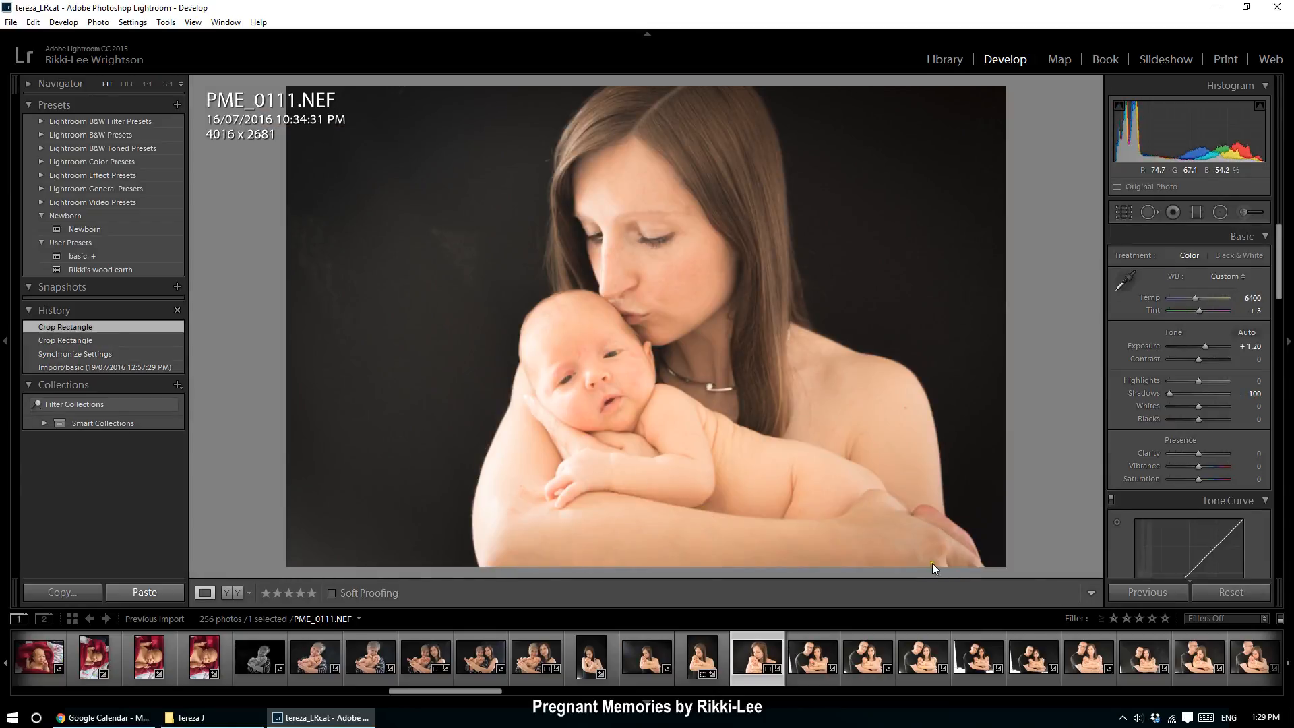
# - Rotate the crop of PME_0111.NEF by about 2.50 degrees
pyautogui.click(1130, 211)
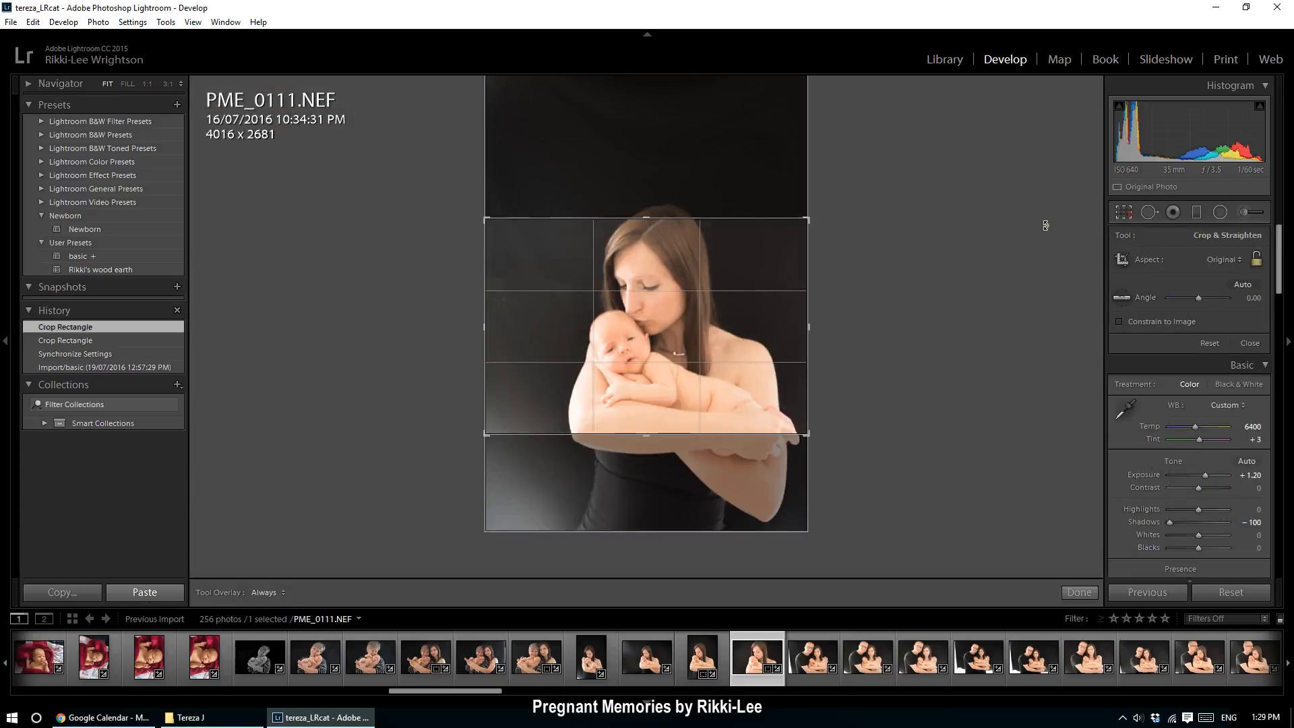
pyautogui.moveTo(1053, 260); pyautogui.dragTo(1043, 236)
pyautogui.press('Return')
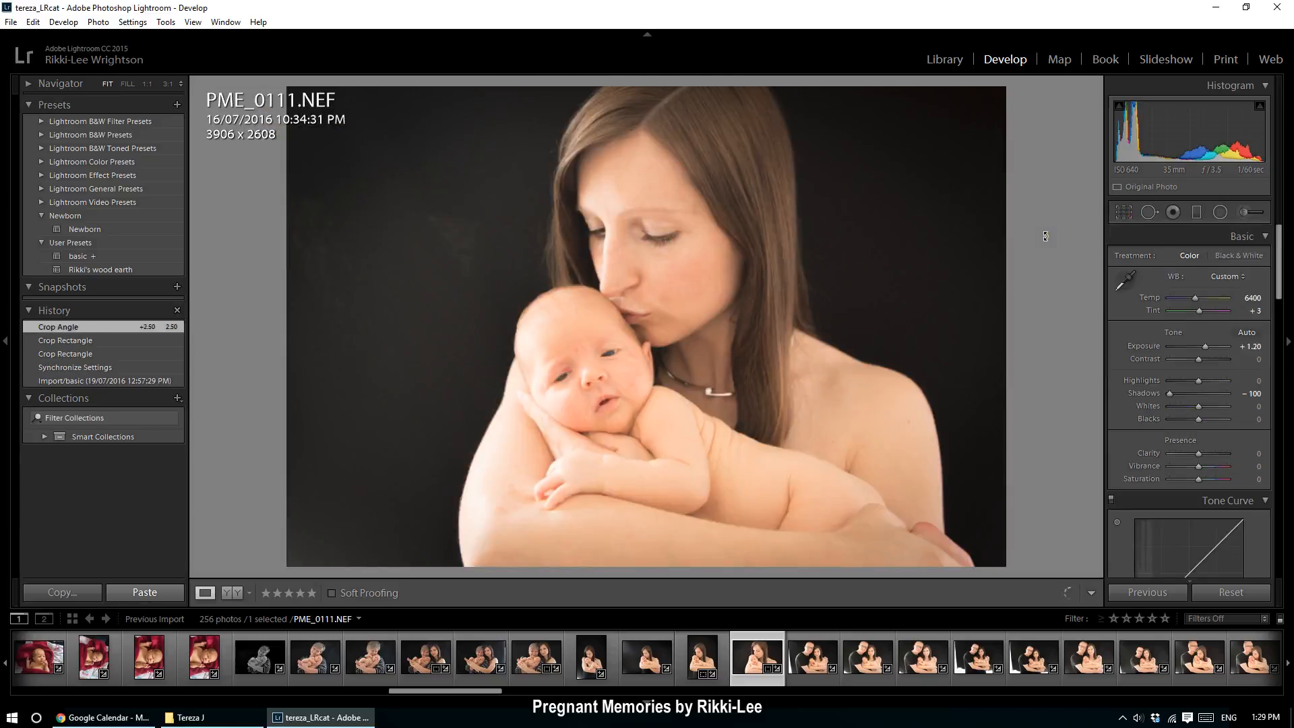
# - Convert PME_0111.NEF to black and white, with contrast +44 and exposure +0.40
pyautogui.click(1245, 256)
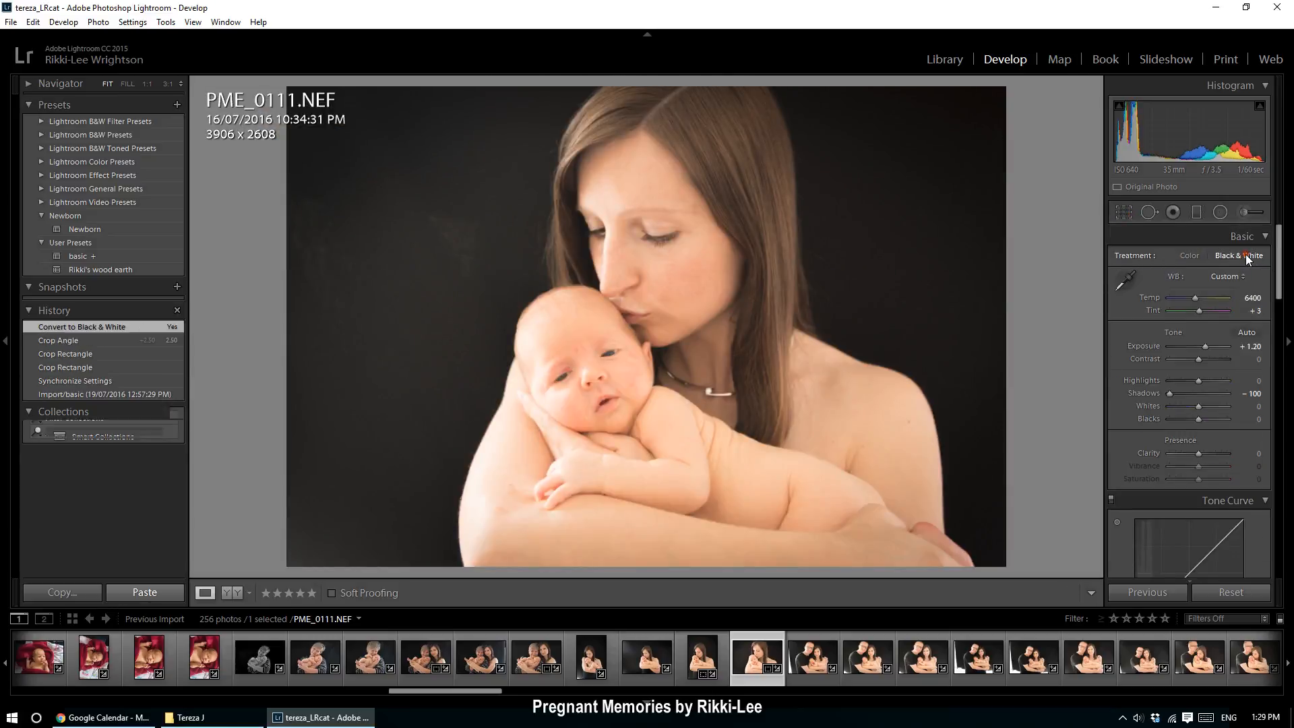
pyautogui.moveTo(1198, 359)
pyautogui.mouseDown()
pyautogui.moveTo(1211, 359)
pyautogui.moveTo(1203, 346)
pyautogui.mouseUp()
pyautogui.press('Down')
pyautogui.press('Down')
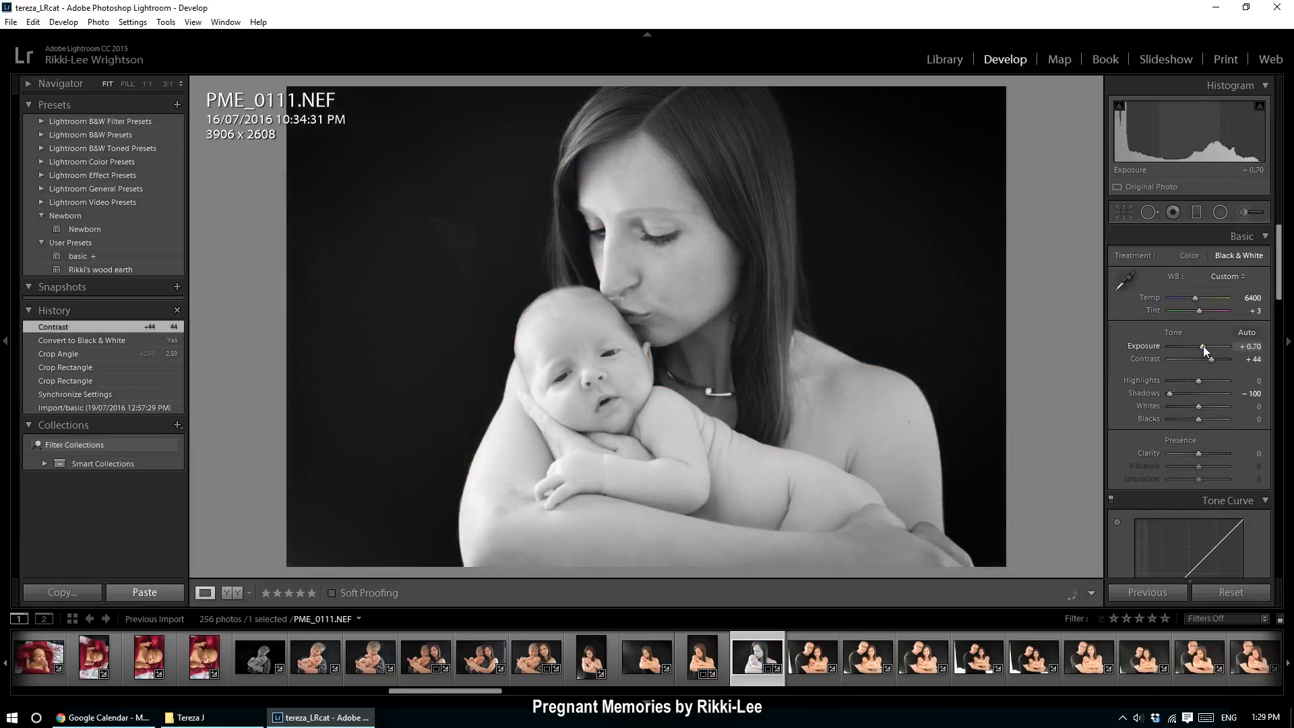
pyautogui.press('Down')
pyautogui.press('Down')
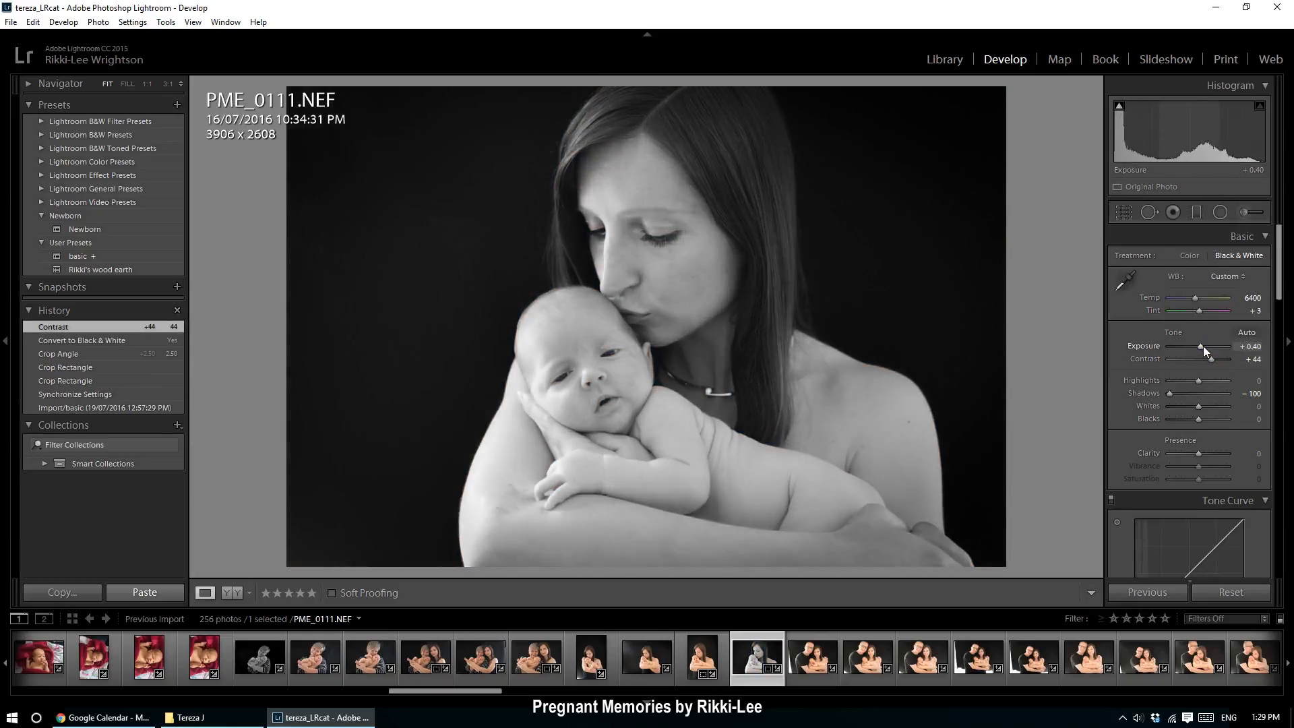
# - Raise the contrast of PME_0111.NEF to +53
pyautogui.moveTo(1219, 362); pyautogui.dragTo(1215, 358)
# - Delete the family photo PME_0112.NEF from disk
pyautogui.click(814, 666)
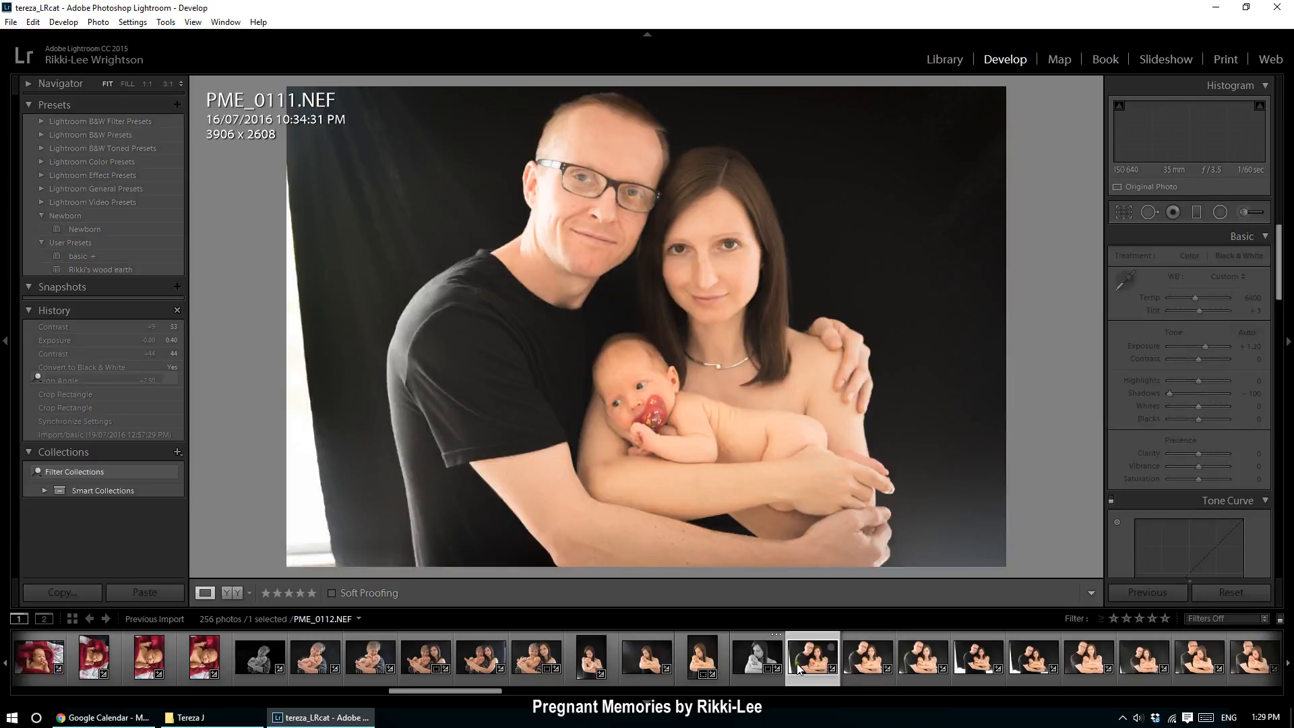
pyautogui.press('Delete')
pyautogui.hotkey('shift', 'Tab')
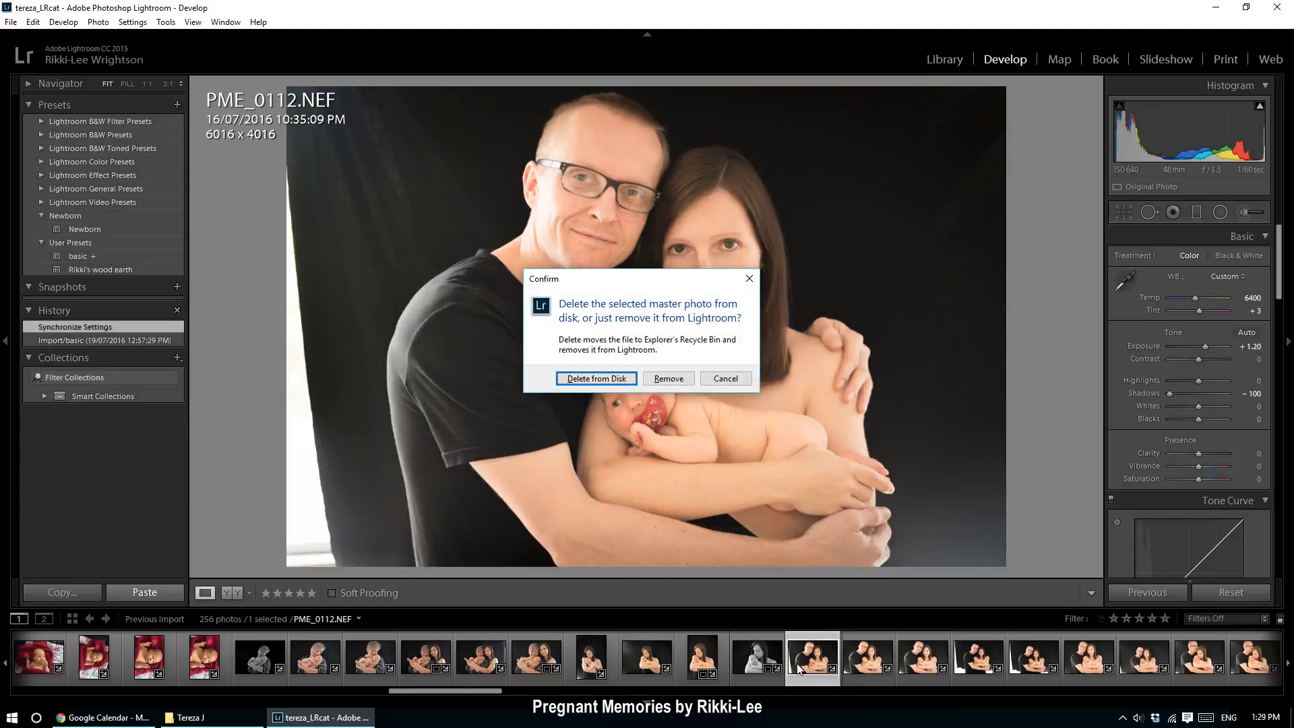
pyautogui.press('Return')
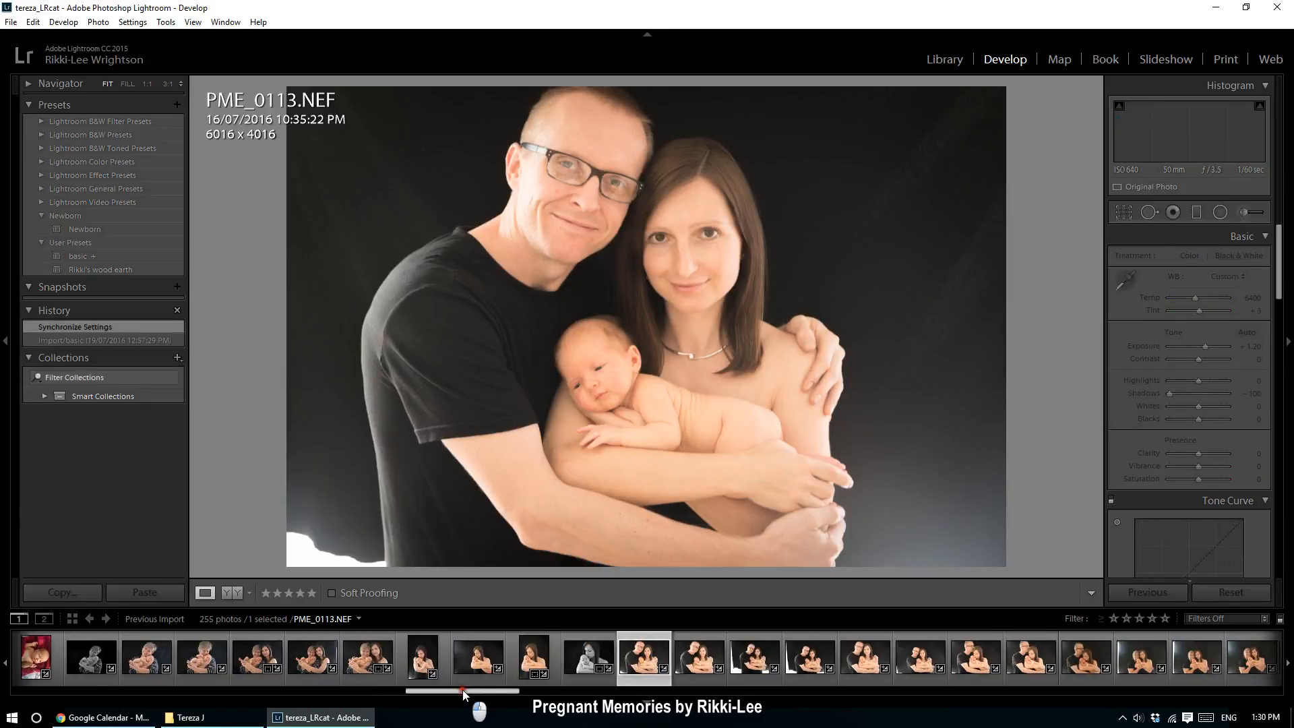
# - Paste the copied develop settings onto PME_0154.NEF, the sleeping baby held on outstretched hands
pyautogui.moveTo(463, 689); pyautogui.dragTo(687, 687)
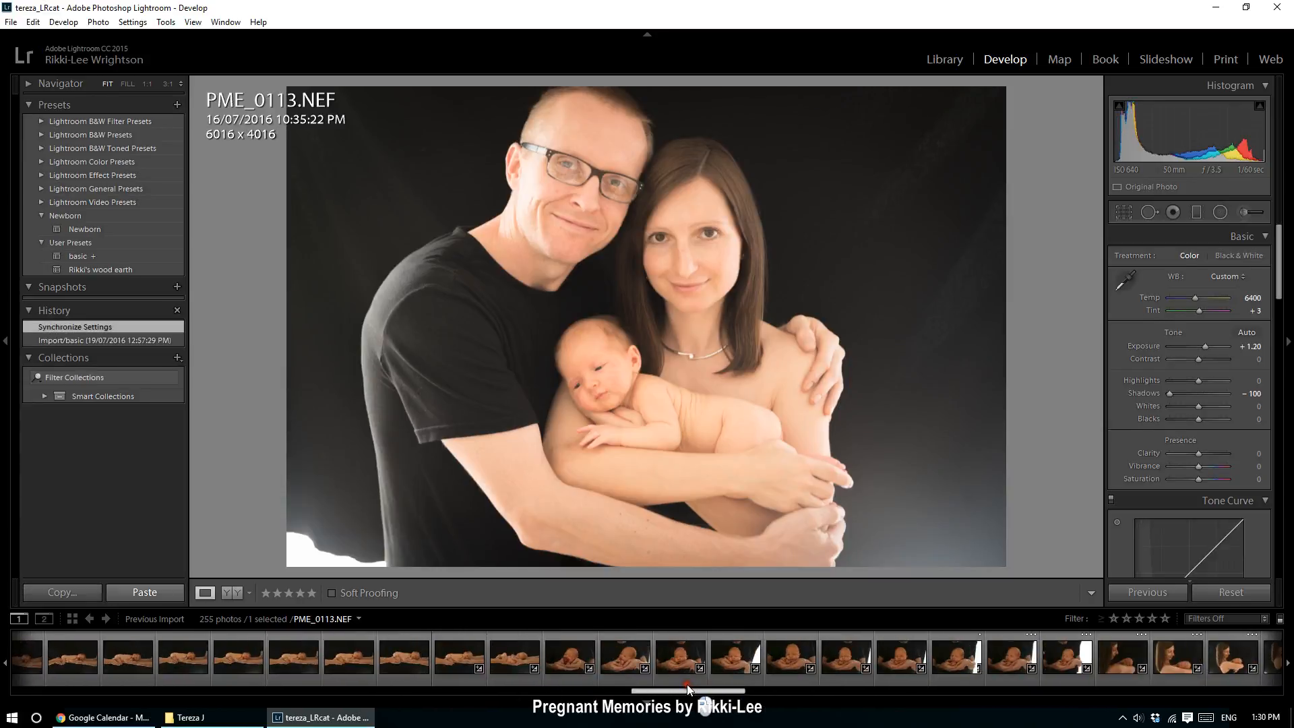
pyautogui.click(418, 660)
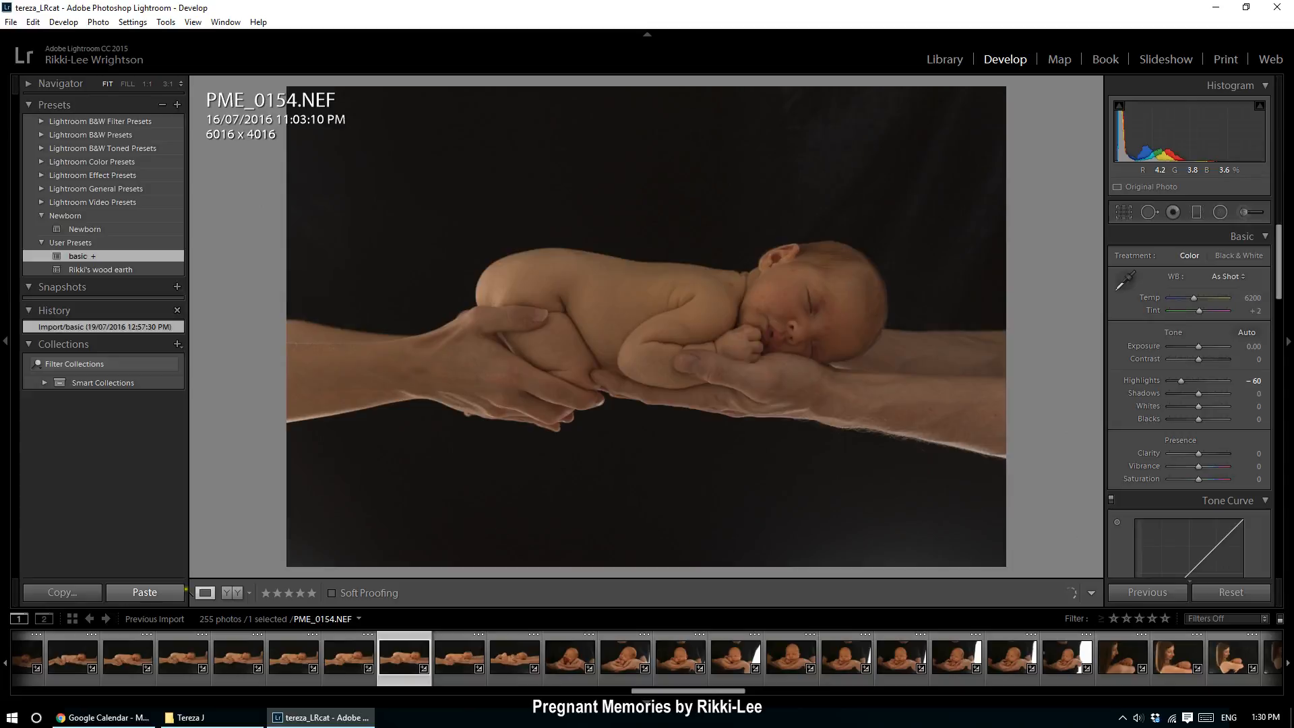
pyautogui.click(145, 592)
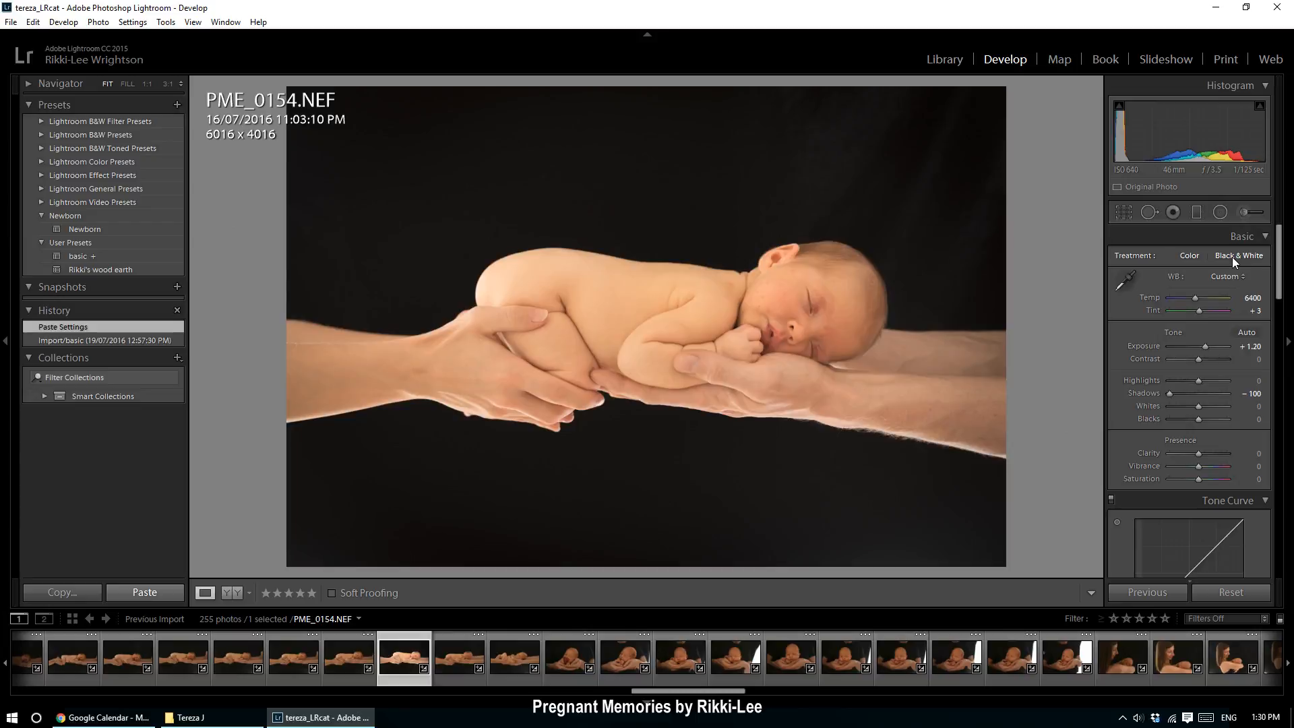
# - Convert PME_0154.NEF to black and white, with contrast +26, exposure +0.40, whites +47, highlights -19 and shadows -95
pyautogui.click(1231, 257)
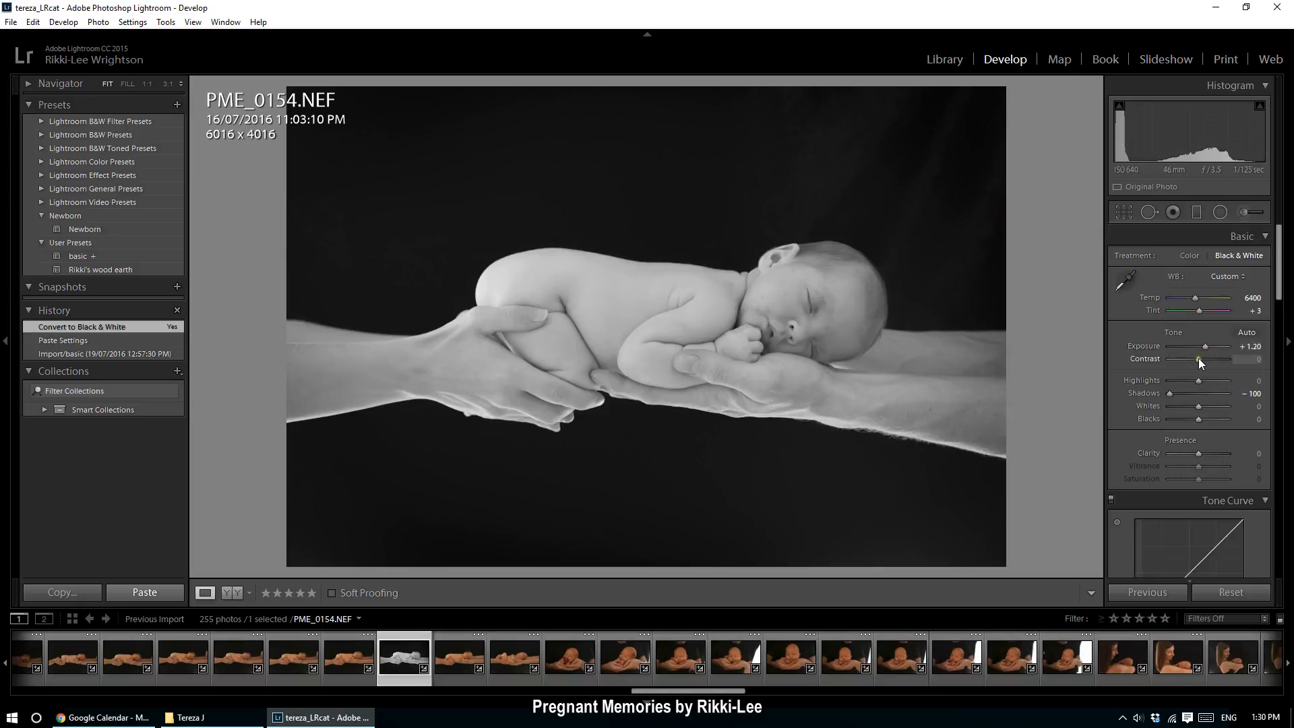
pyautogui.moveTo(1198, 359); pyautogui.dragTo(1201, 346)
pyautogui.moveTo(1202, 407)
pyautogui.mouseDown()
pyautogui.moveTo(1215, 407)
pyautogui.moveTo(1194, 384)
pyautogui.mouseUp()
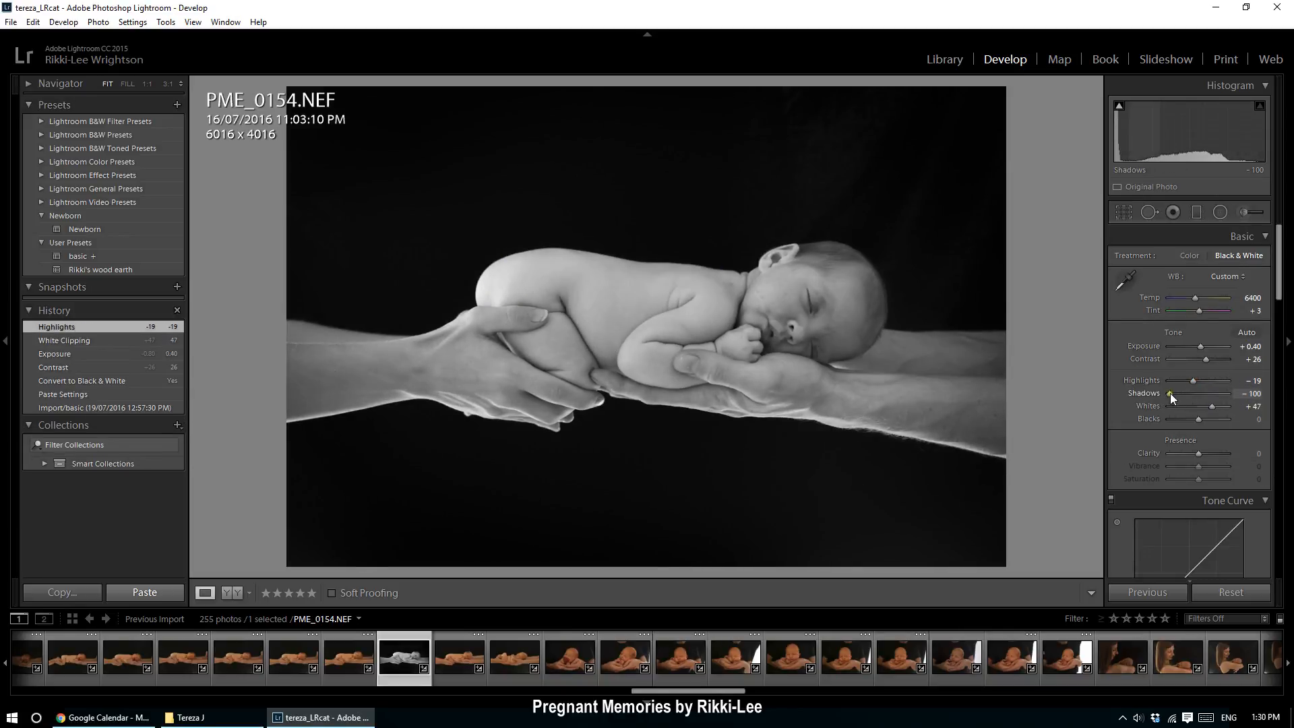
pyautogui.moveTo(1169, 393); pyautogui.dragTo(1172, 393)
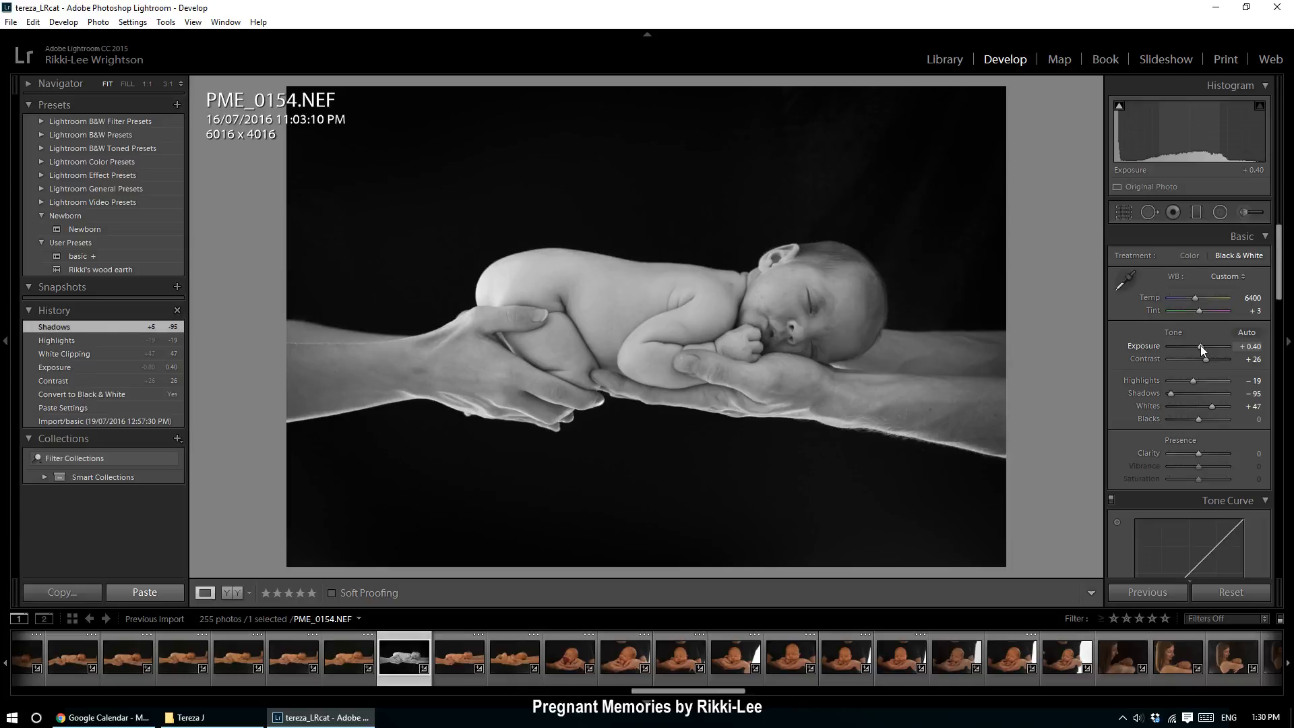
# - Crop PME_0154.NEF slightly tighter to about 5655 x 3775 and lower its clarity to -15
pyautogui.click(1123, 213)
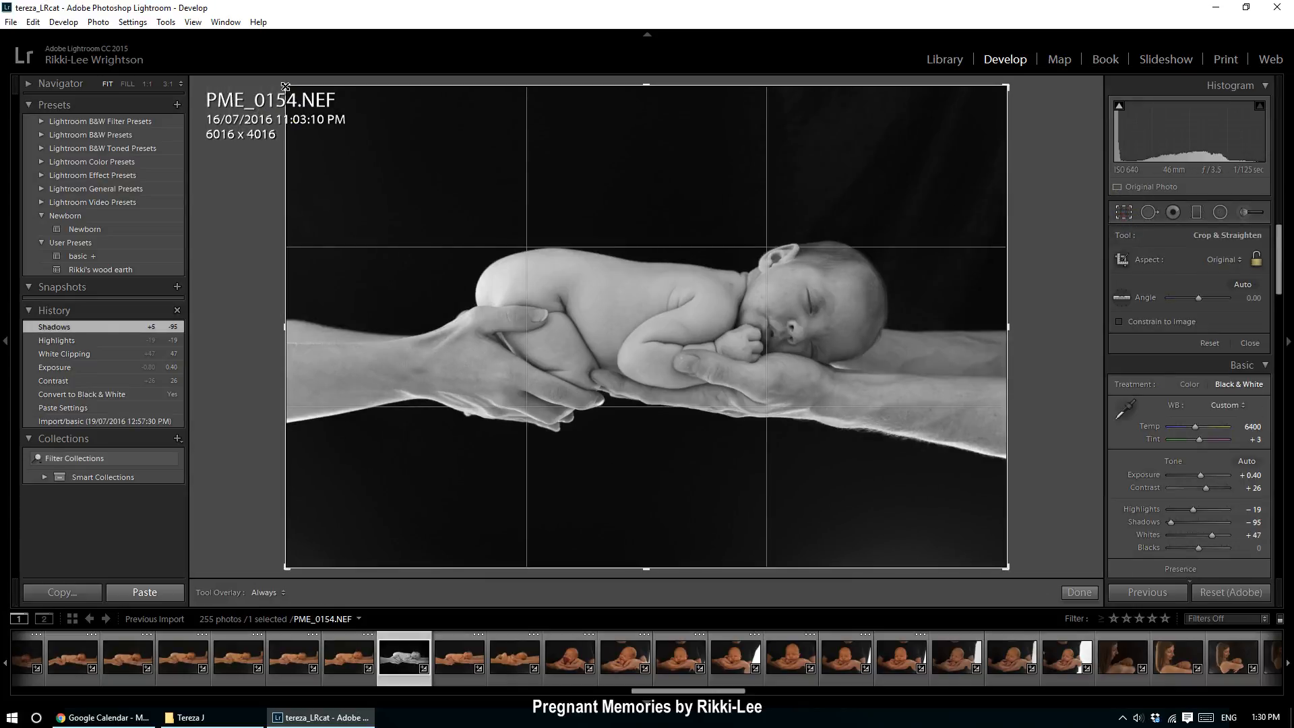
pyautogui.moveTo(296, 101); pyautogui.dragTo(308, 81)
pyautogui.press('Return')
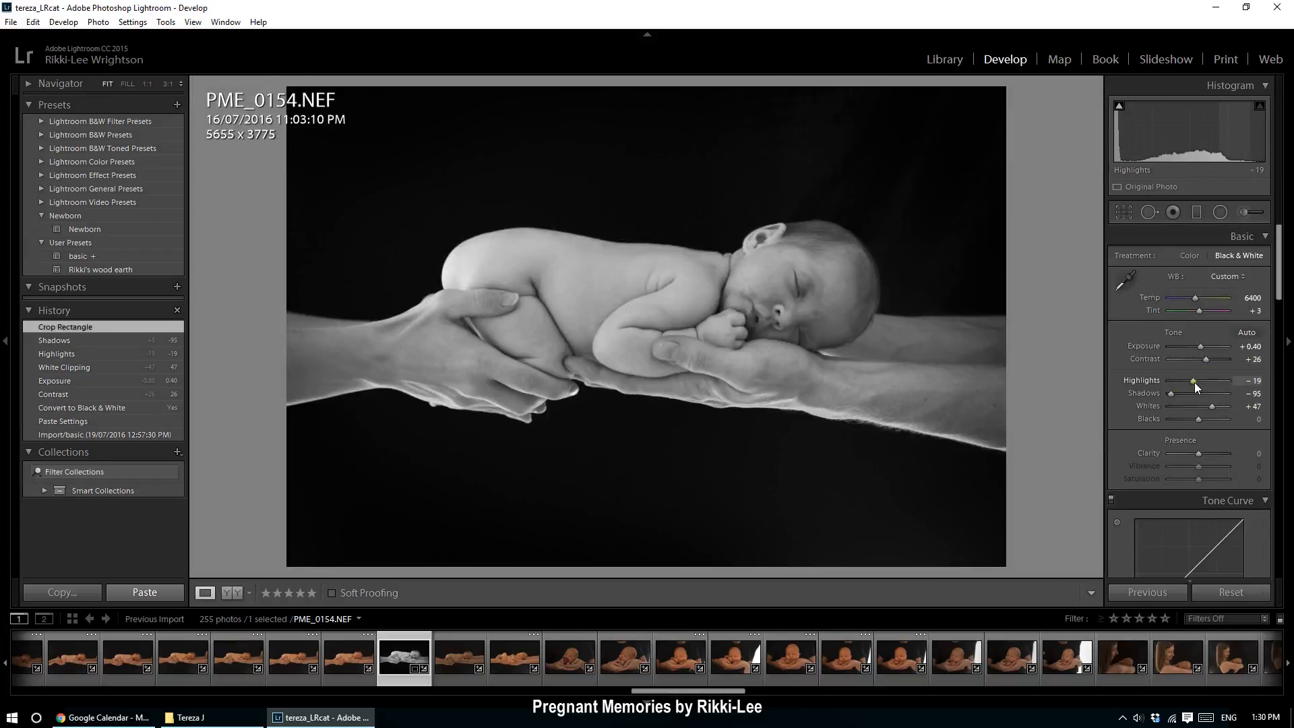
pyautogui.moveTo(1198, 453); pyautogui.dragTo(1198, 453)
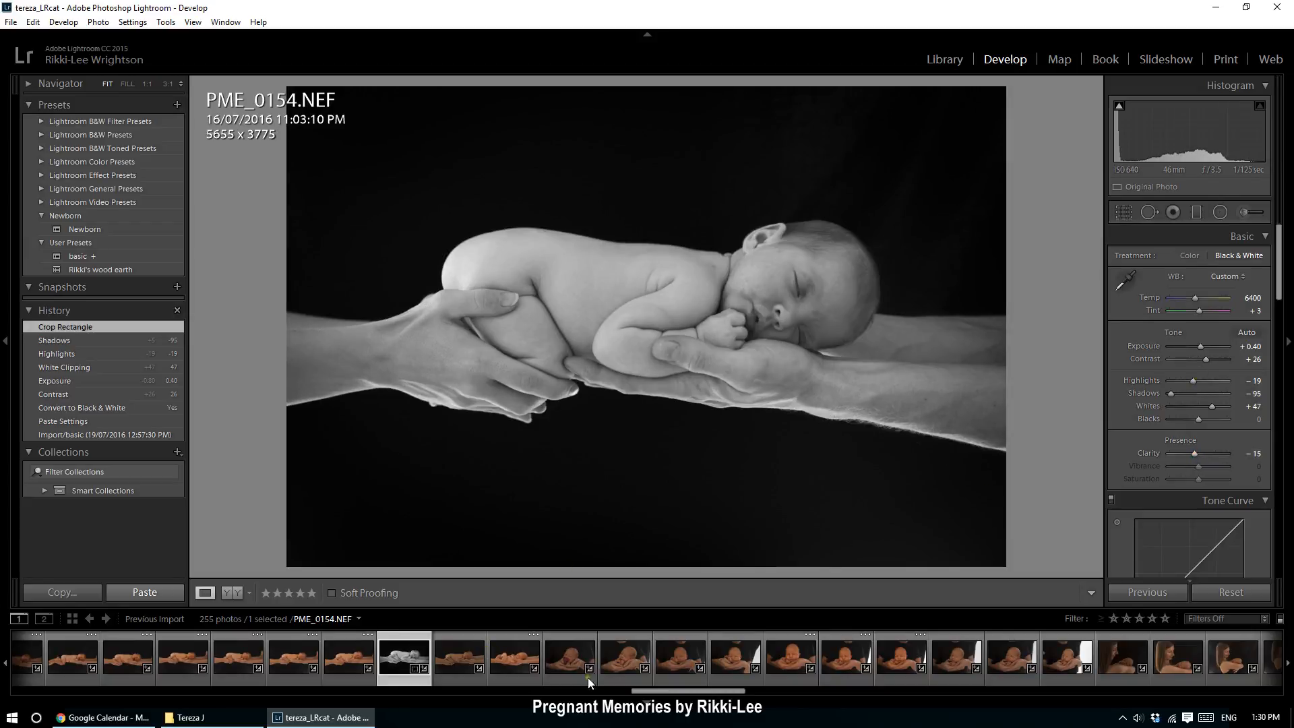
# - Look through the remaining photos from PME_0163.NEF to PME_0259.NEF, including the grandmother, mother and rug shots
pyautogui.click(907, 665)
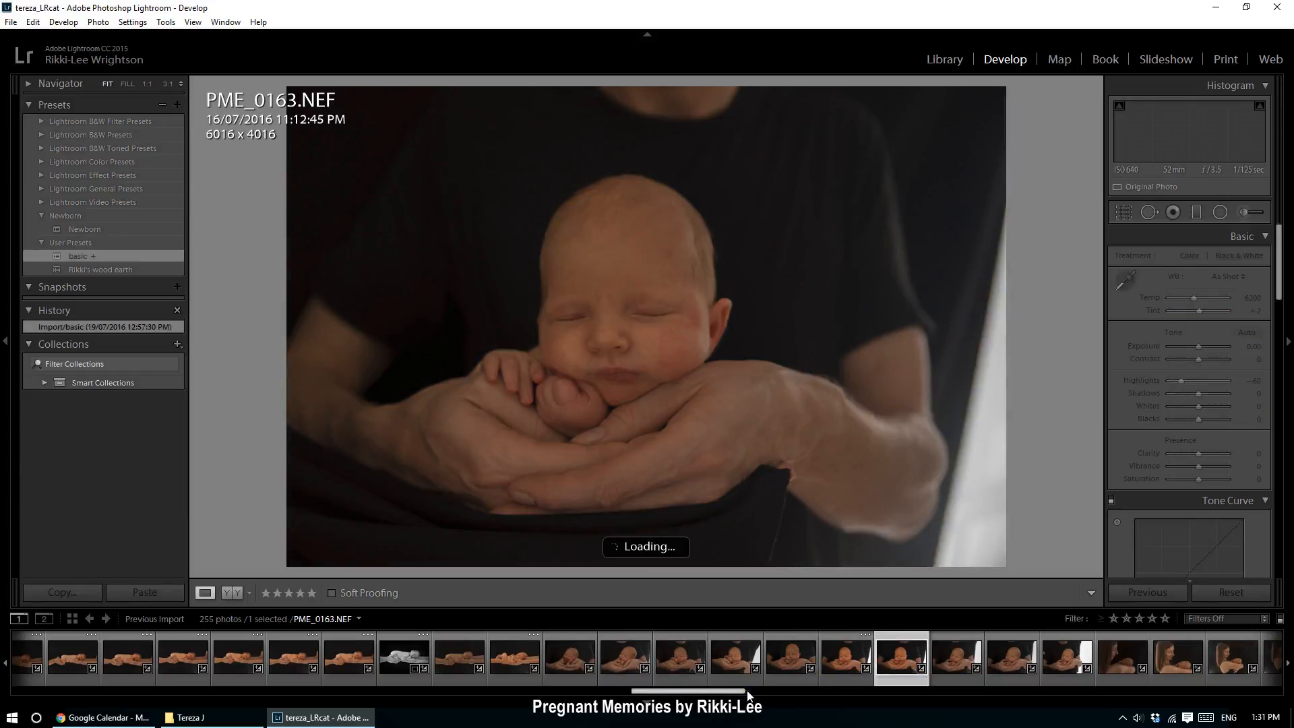
pyautogui.moveTo(746, 691); pyautogui.dragTo(772, 706)
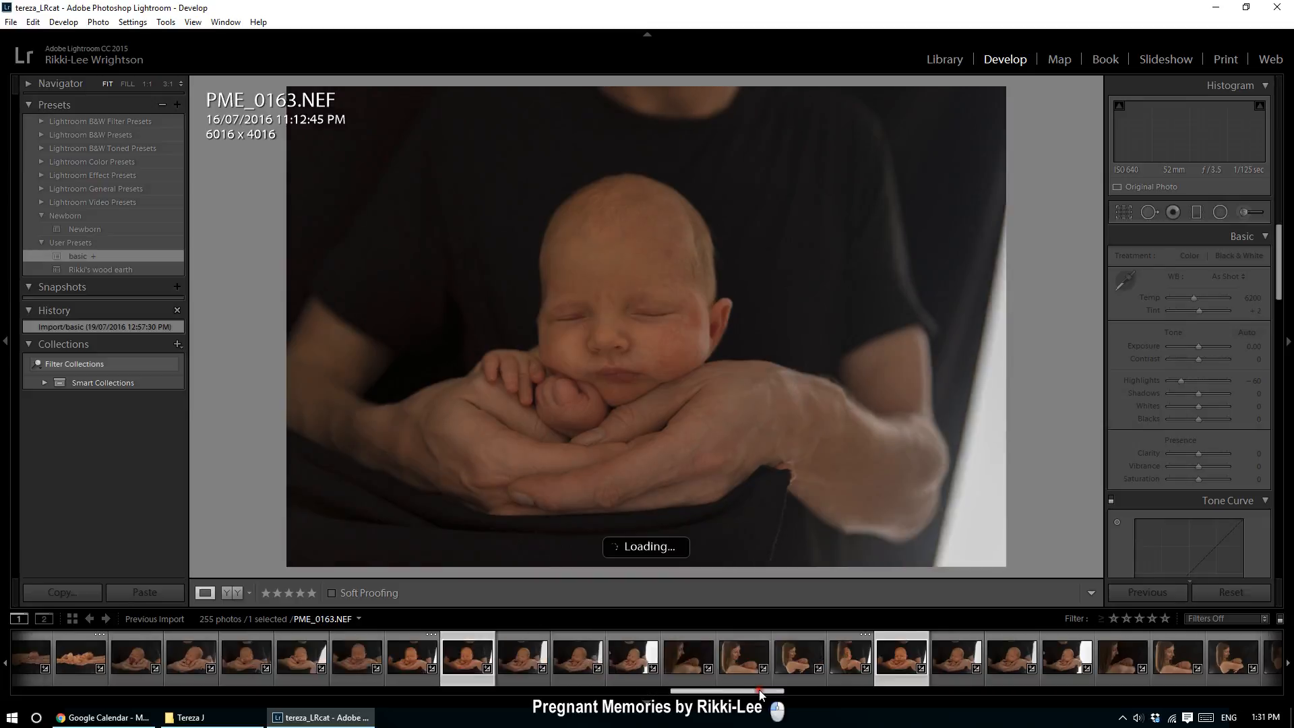
pyautogui.click(632, 665)
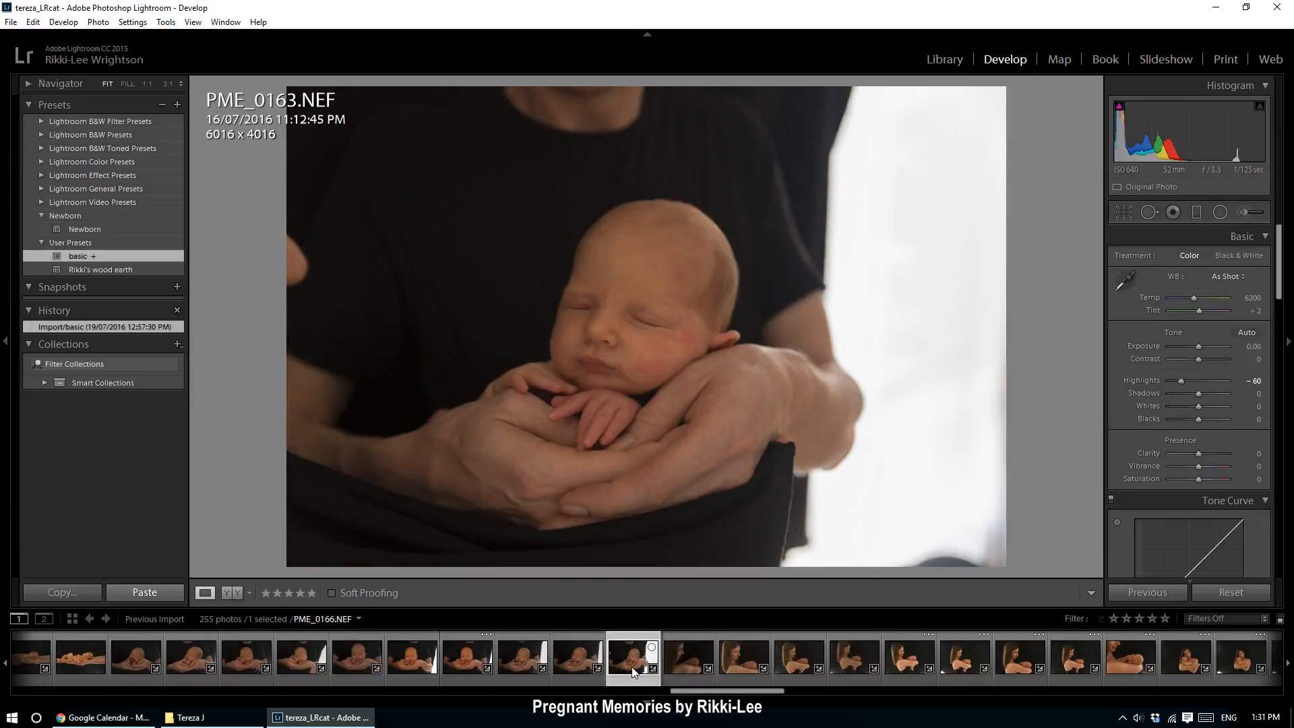
pyautogui.moveTo(748, 694); pyautogui.dragTo(818, 696)
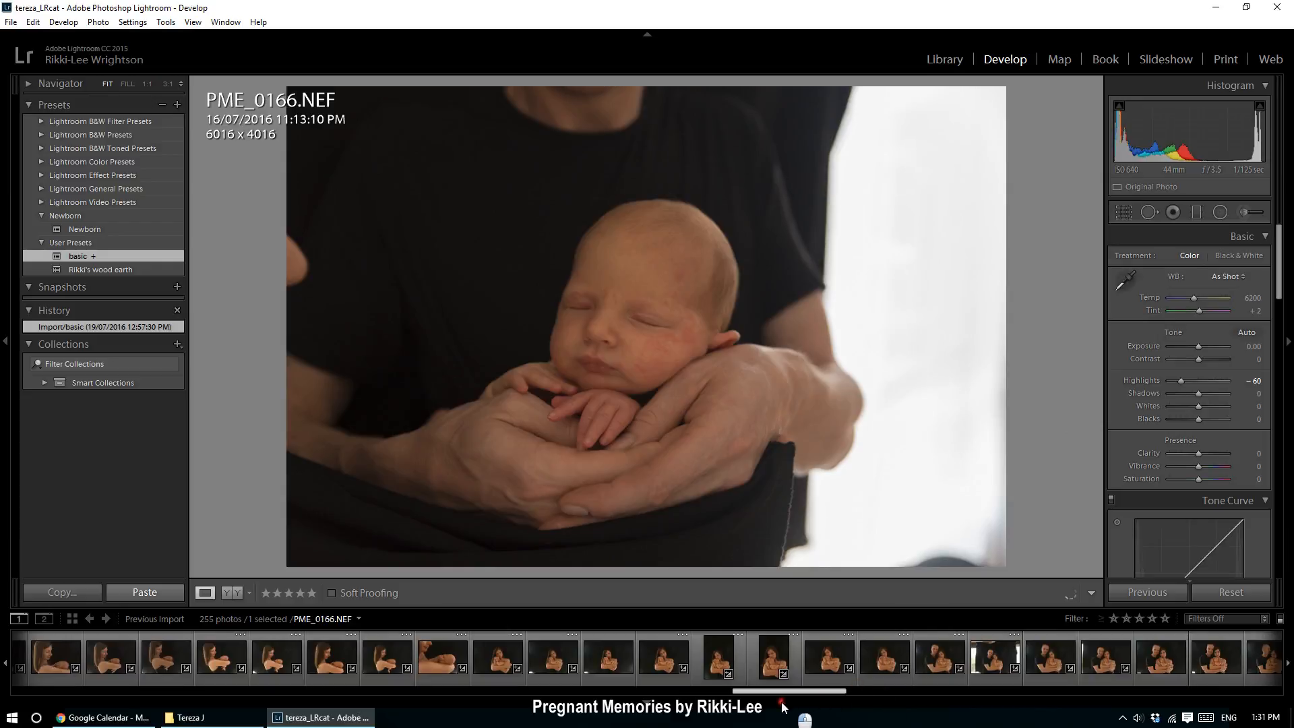
pyautogui.moveTo(747, 690); pyautogui.dragTo(841, 693)
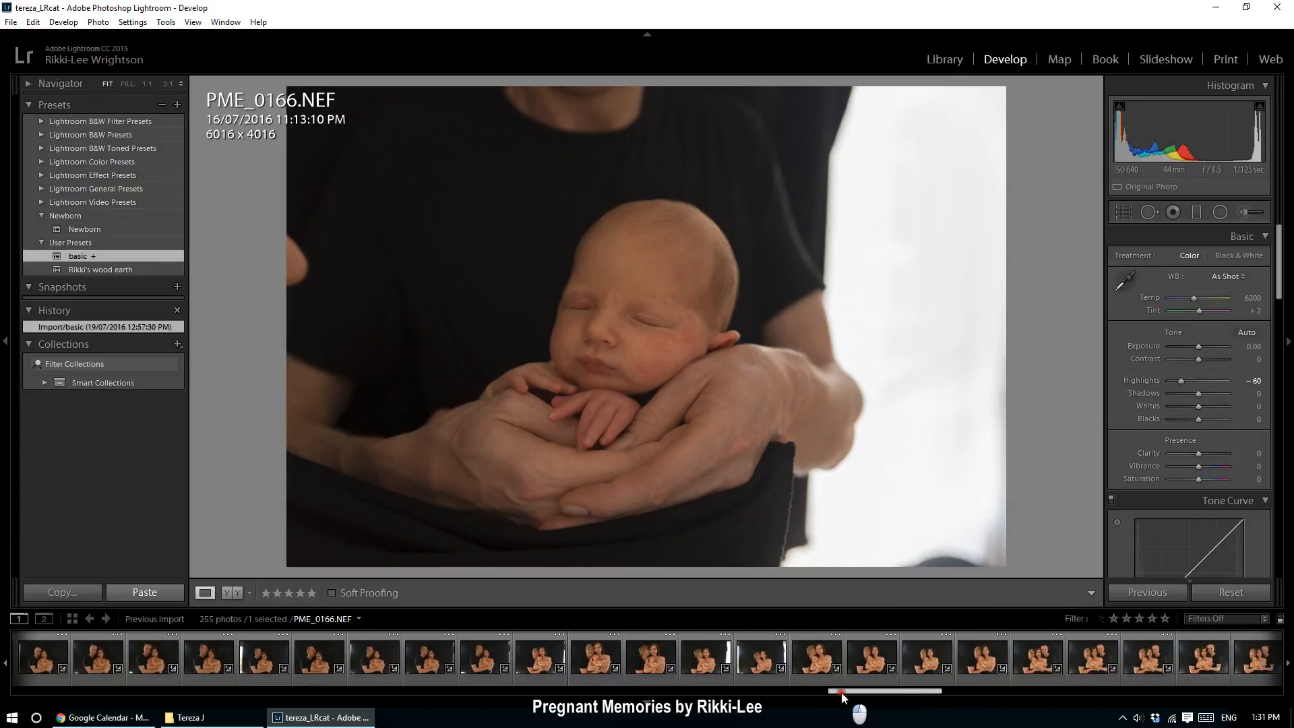
pyautogui.click(661, 665)
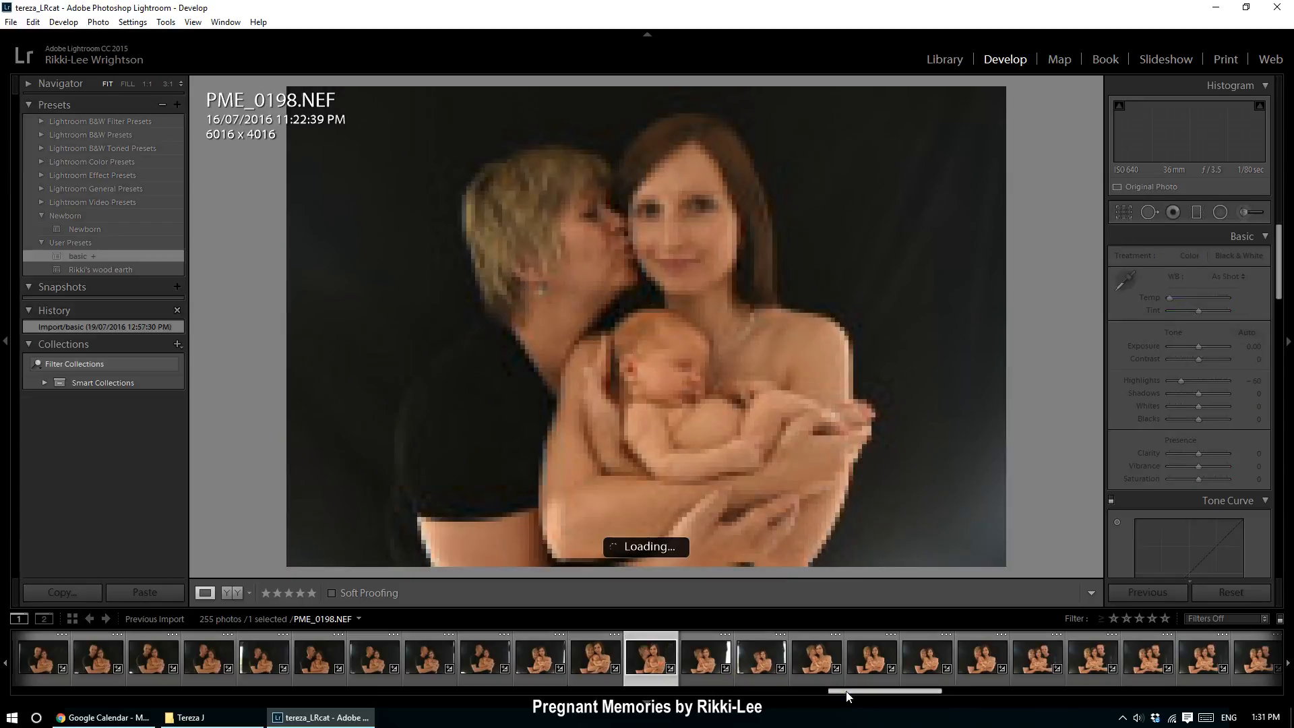
pyautogui.click(936, 690)
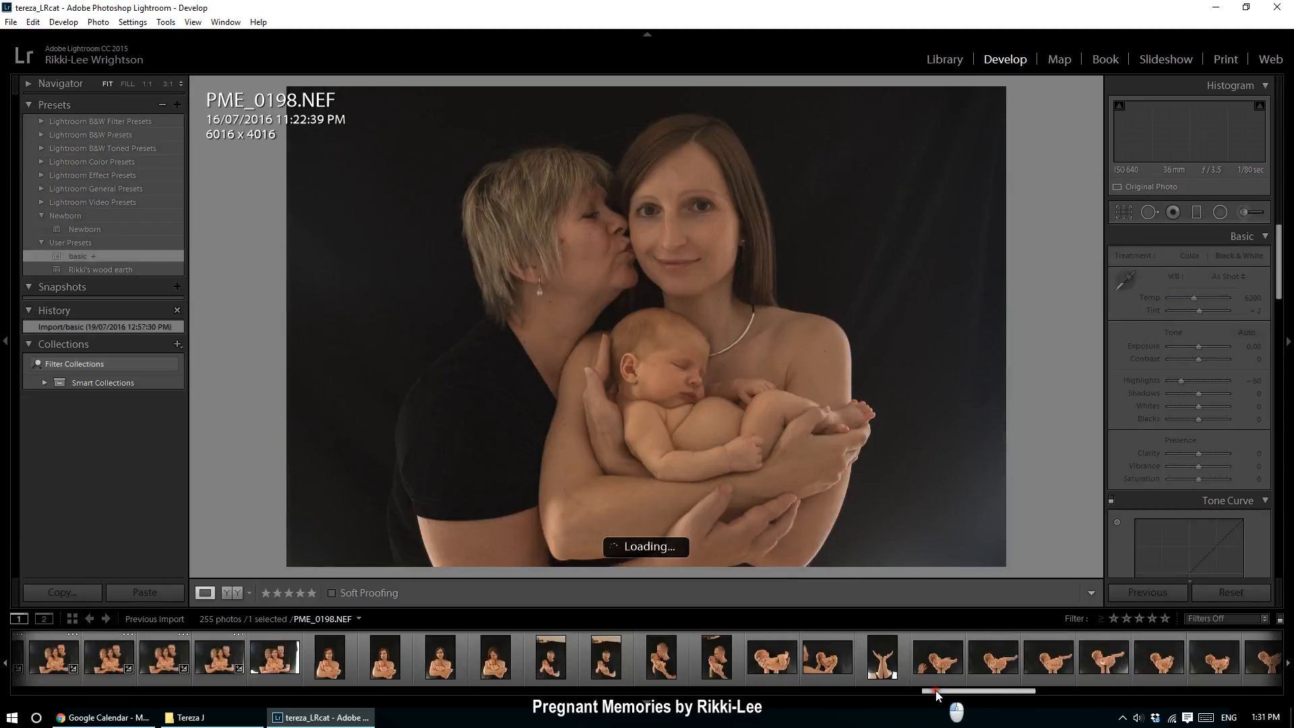
pyautogui.moveTo(932, 690); pyautogui.dragTo(992, 694)
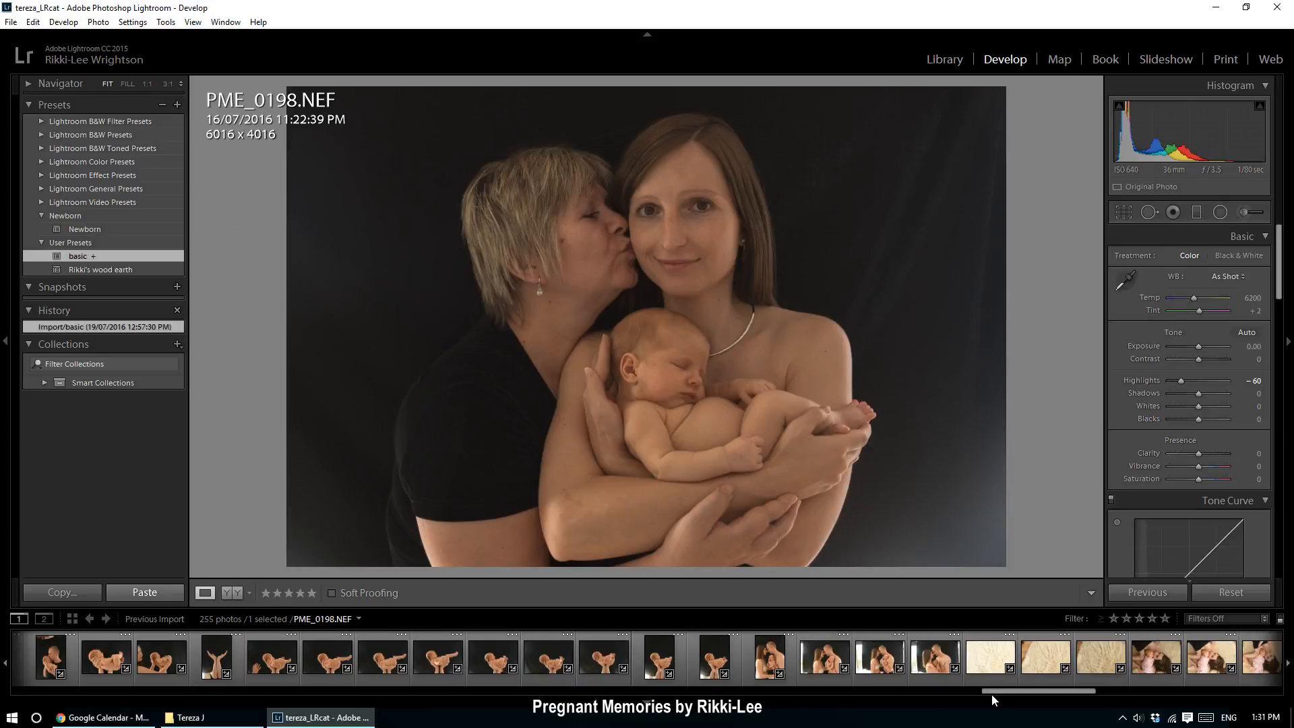
pyautogui.moveTo(992, 694); pyautogui.dragTo(1038, 693)
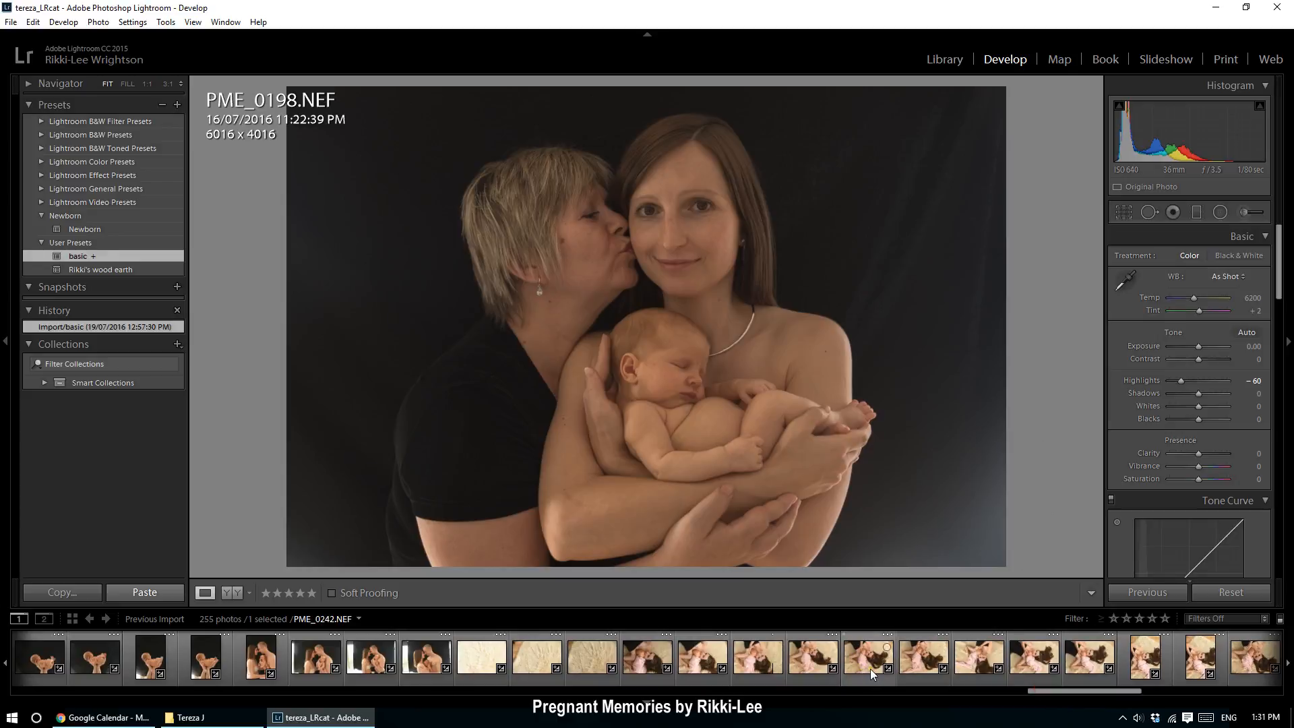
pyautogui.click(871, 668)
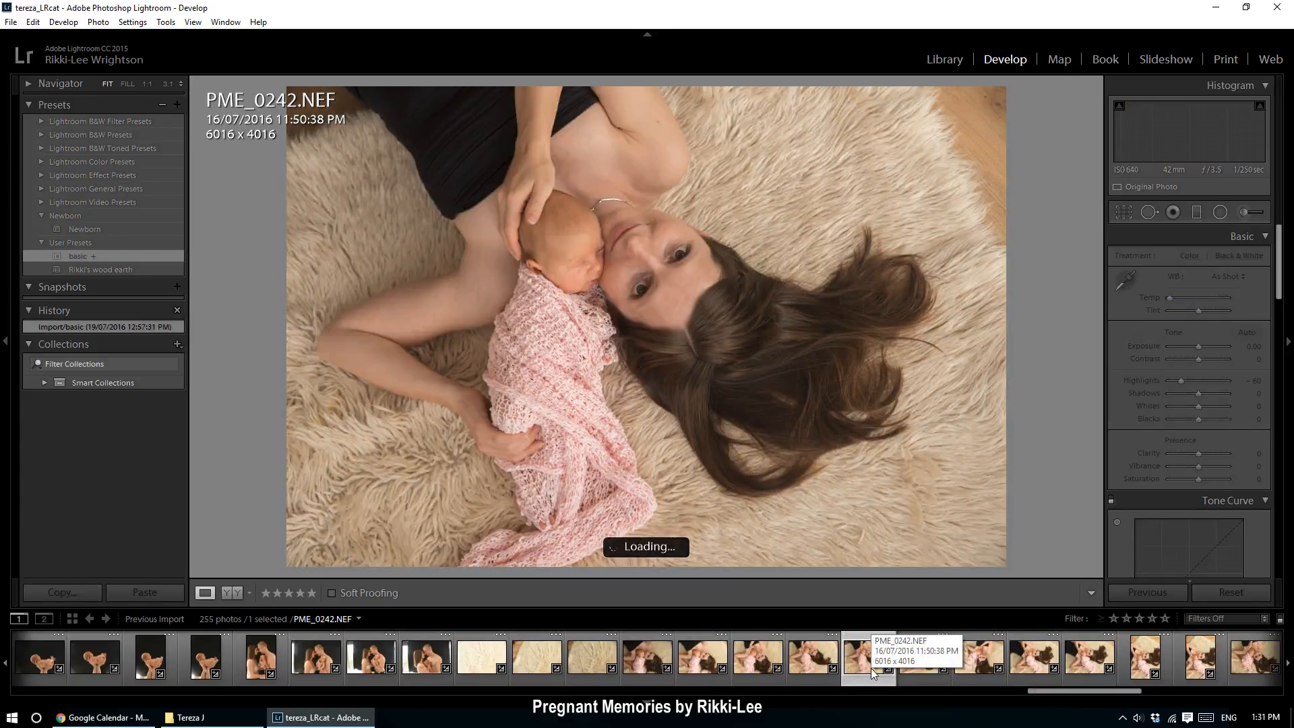
pyautogui.click(1029, 655)
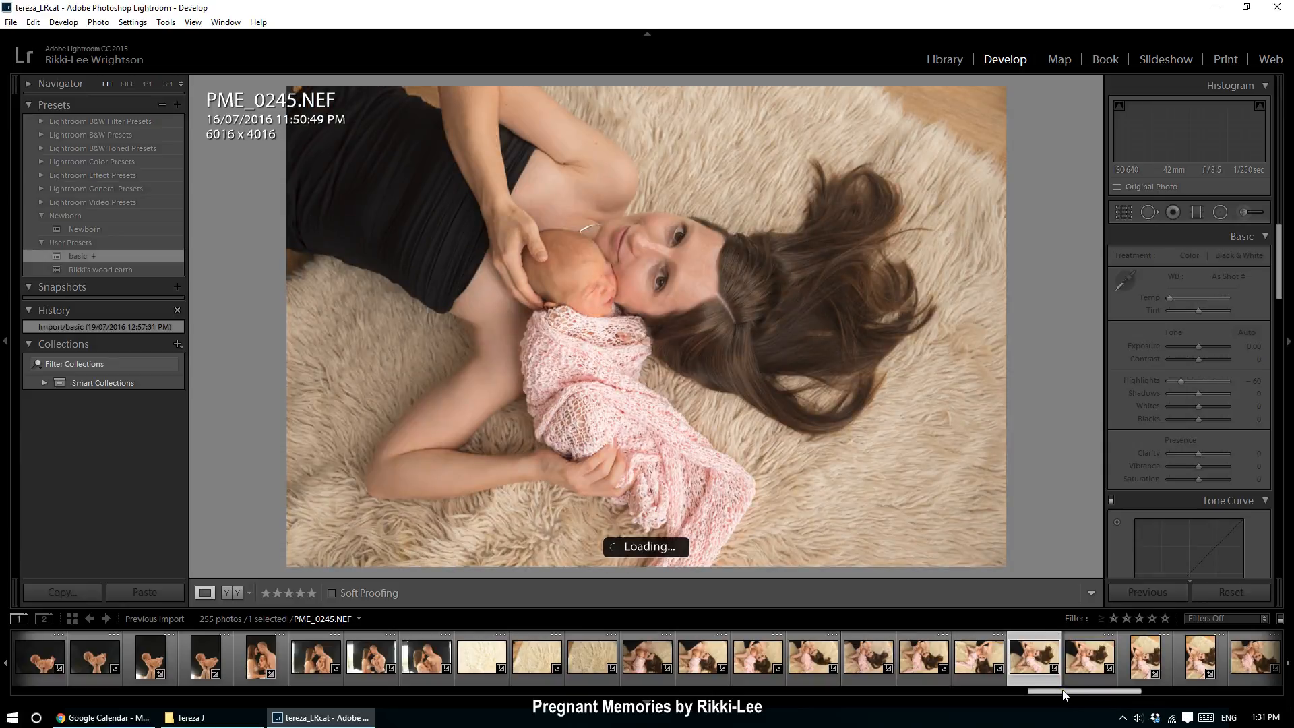
pyautogui.moveTo(1062, 690); pyautogui.dragTo(1099, 690)
pyautogui.click(1072, 677)
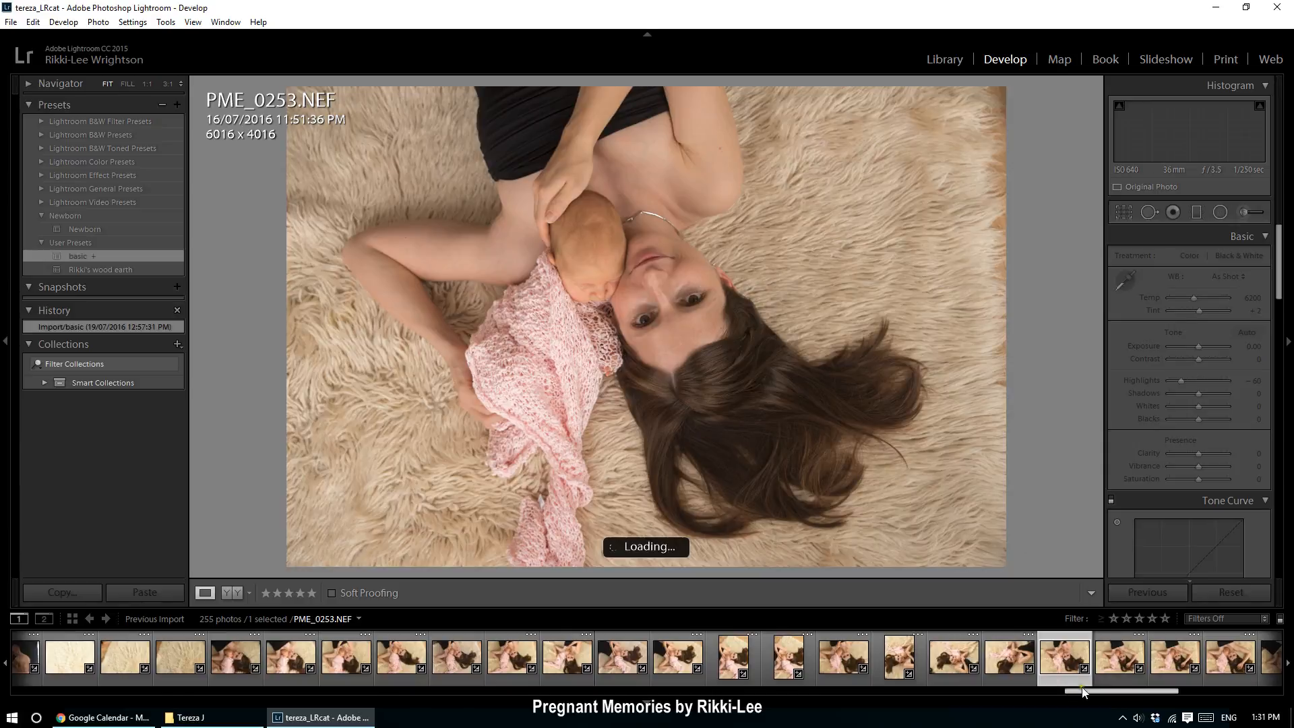
pyautogui.moveTo(1084, 689); pyautogui.dragTo(1110, 689)
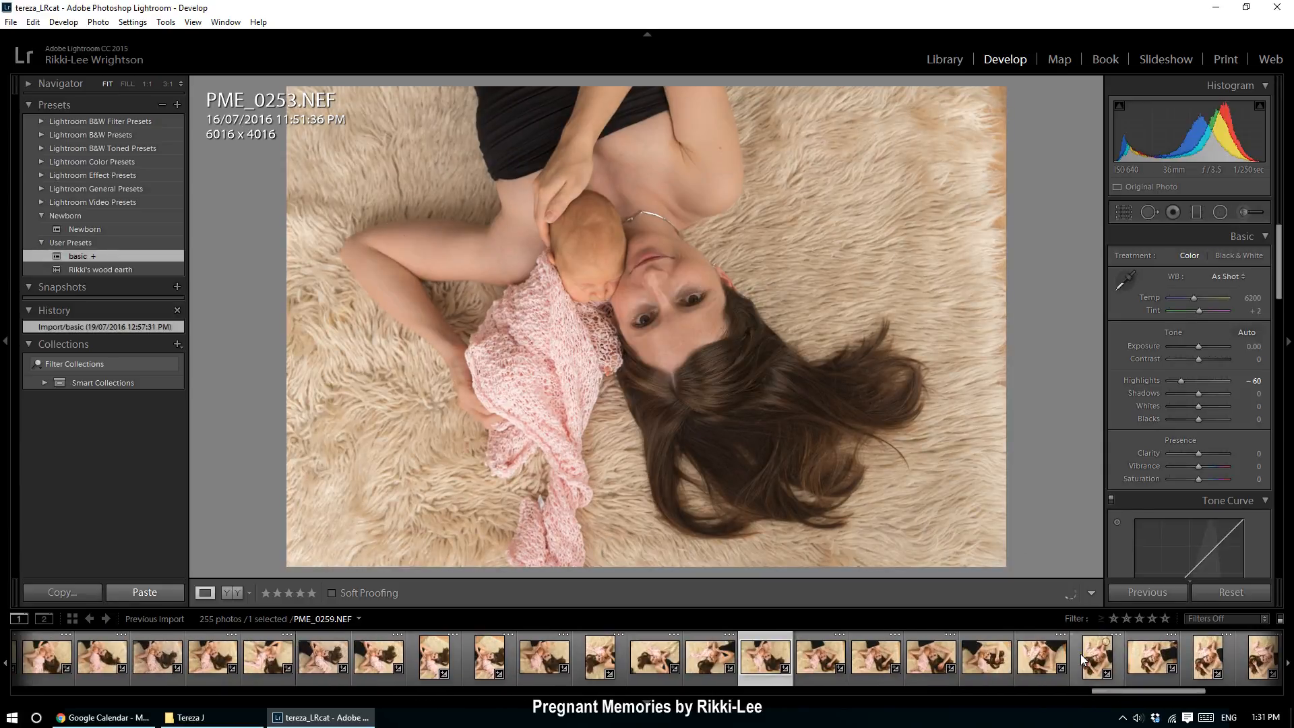
pyautogui.click(1119, 681)
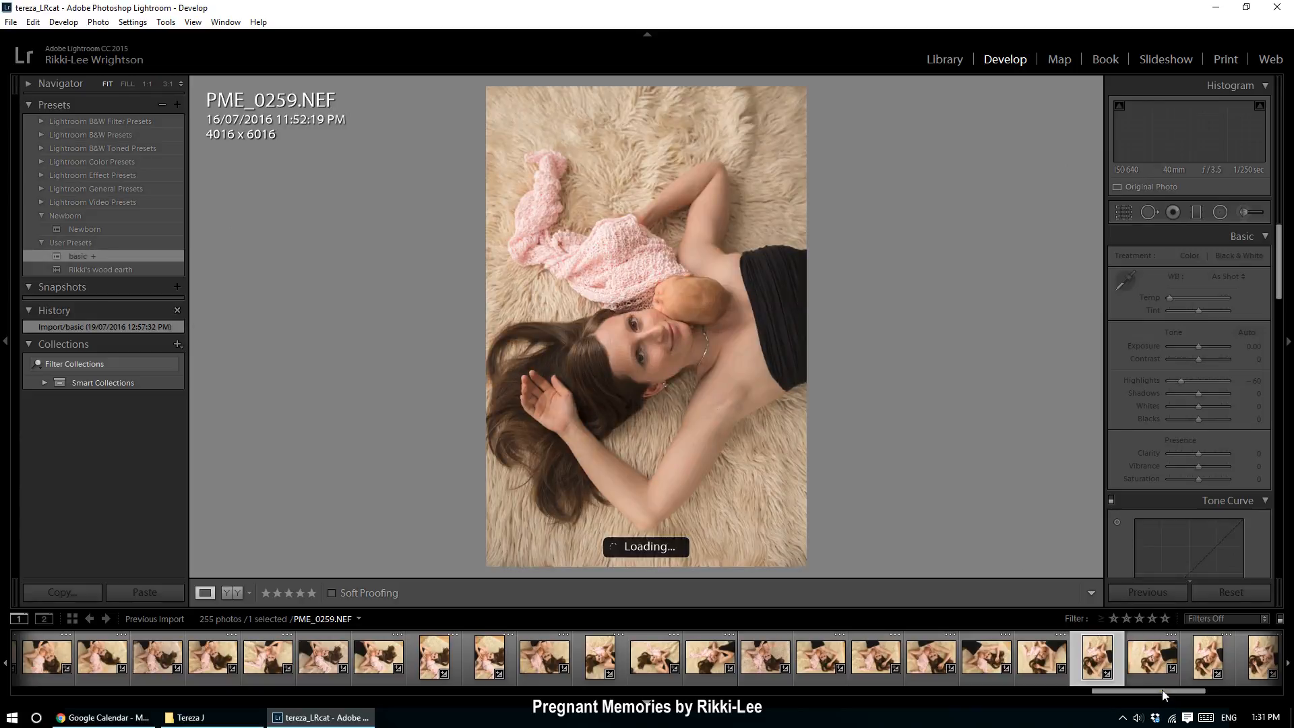
# - Copy the develop settings of PME_0044.NEF, the baby in the pink fur nest, leaving out local adjustments, spot removal and crop
pyautogui.moveTo(1163, 694); pyautogui.dragTo(136, 685)
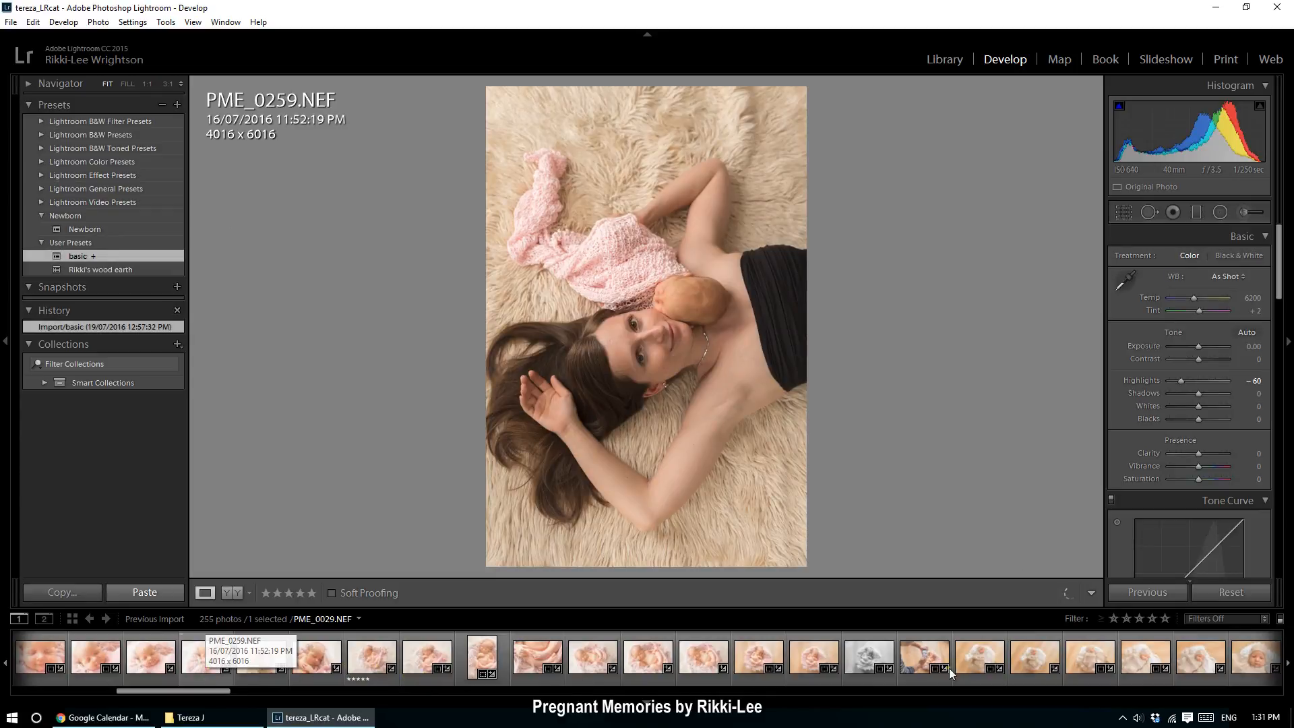
pyautogui.click(814, 667)
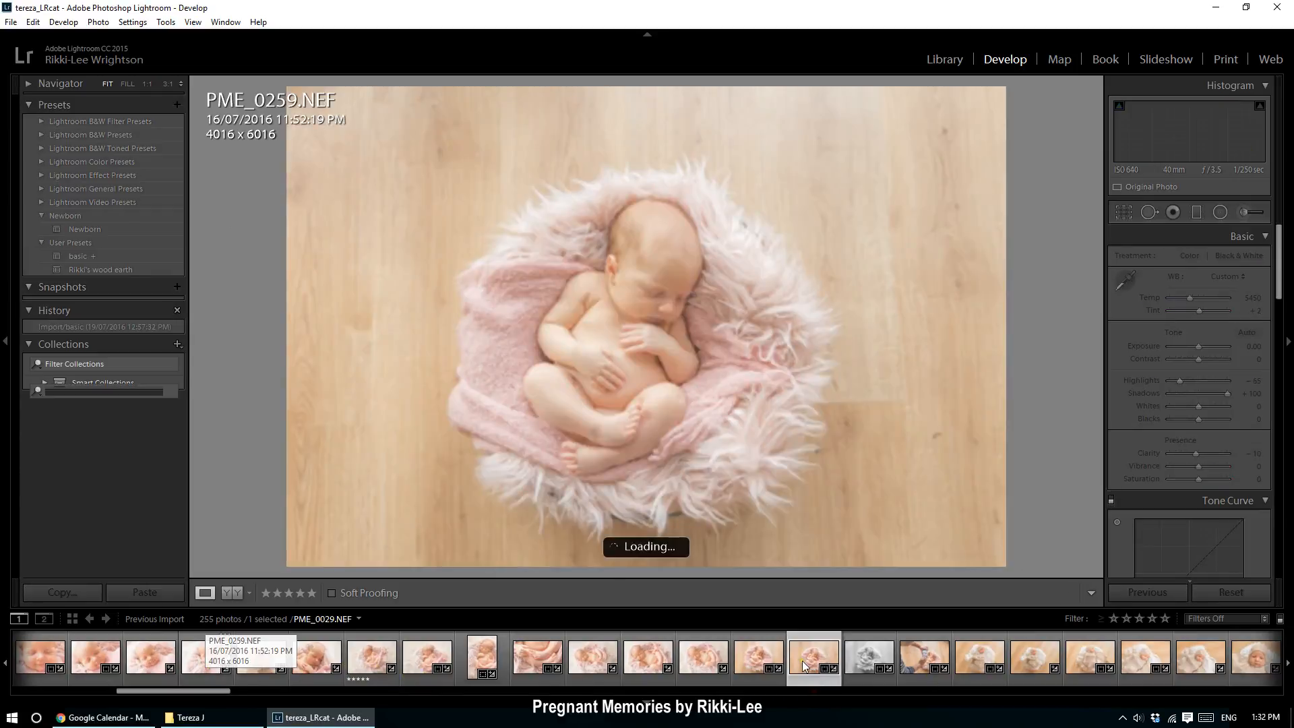
pyautogui.click(62, 591)
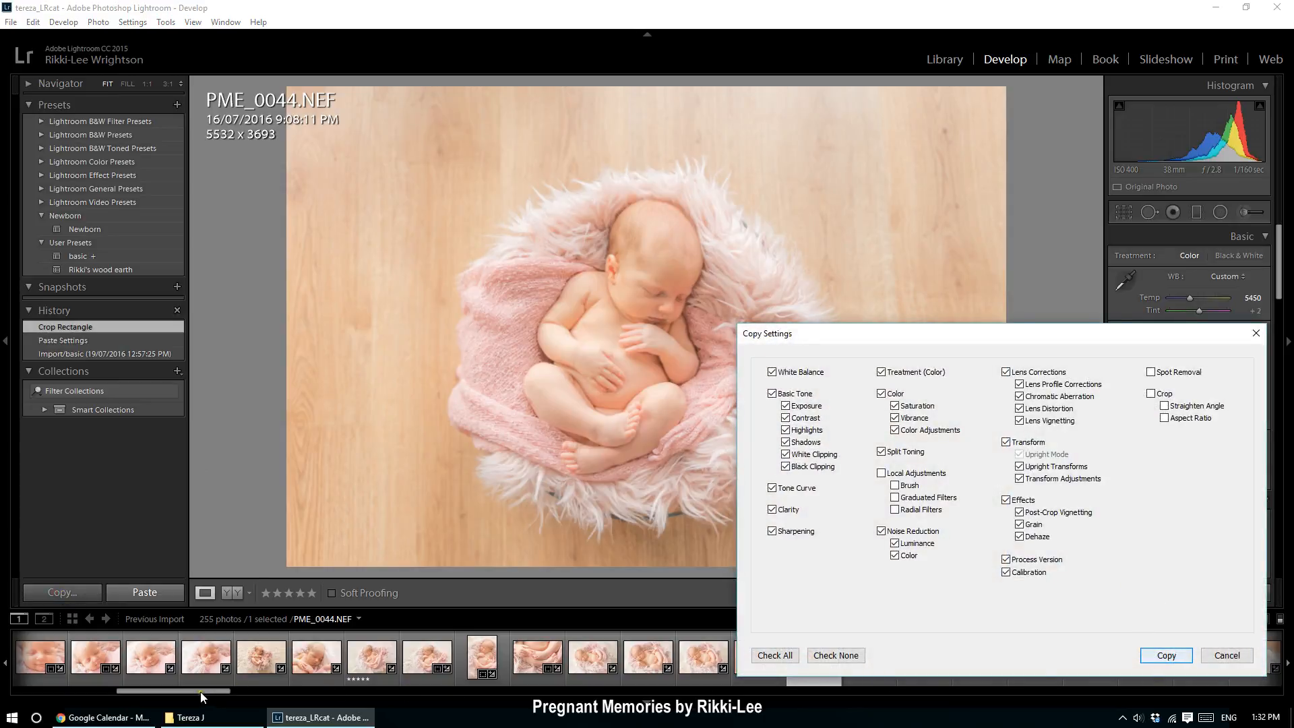
pyautogui.click(1165, 663)
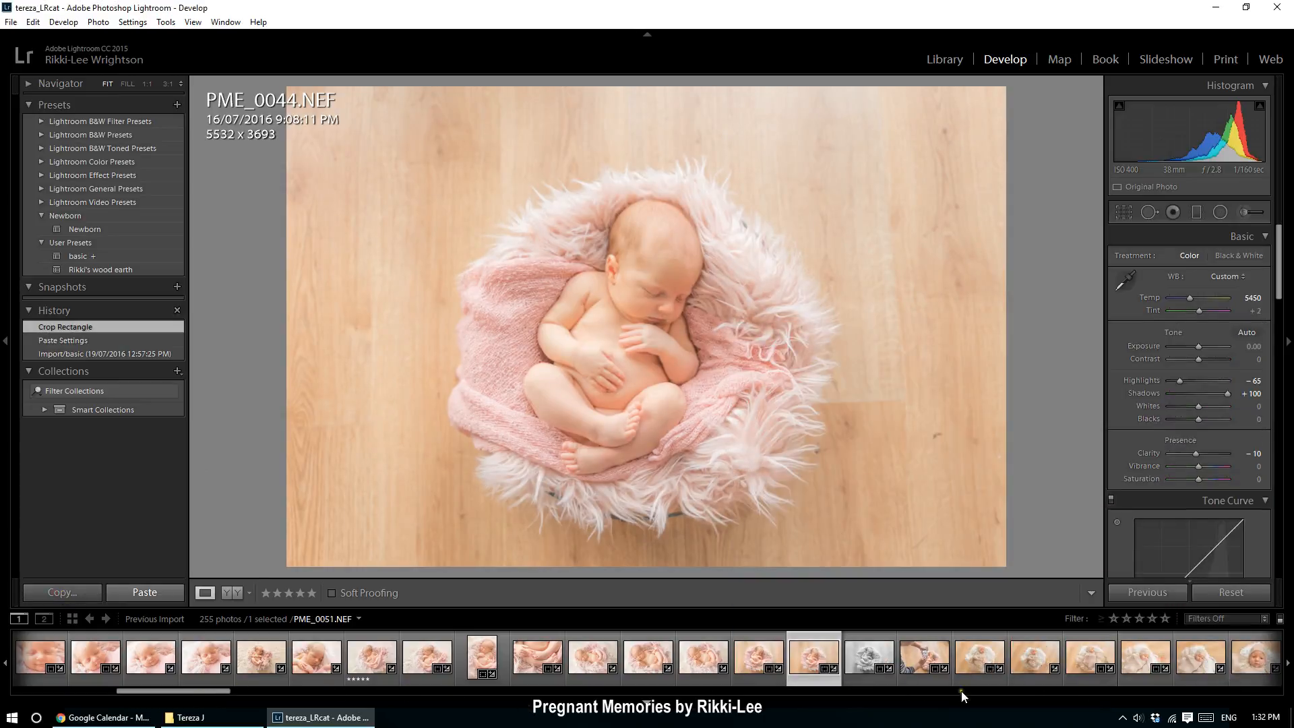
# - Paste the copied settings onto PME_0243.NEF, the mother and wrapped baby lying on the fur rug
pyautogui.moveTo(208, 688); pyautogui.dragTo(592, 690)
pyautogui.moveTo(1249, 708); pyautogui.dragTo(1150, 713)
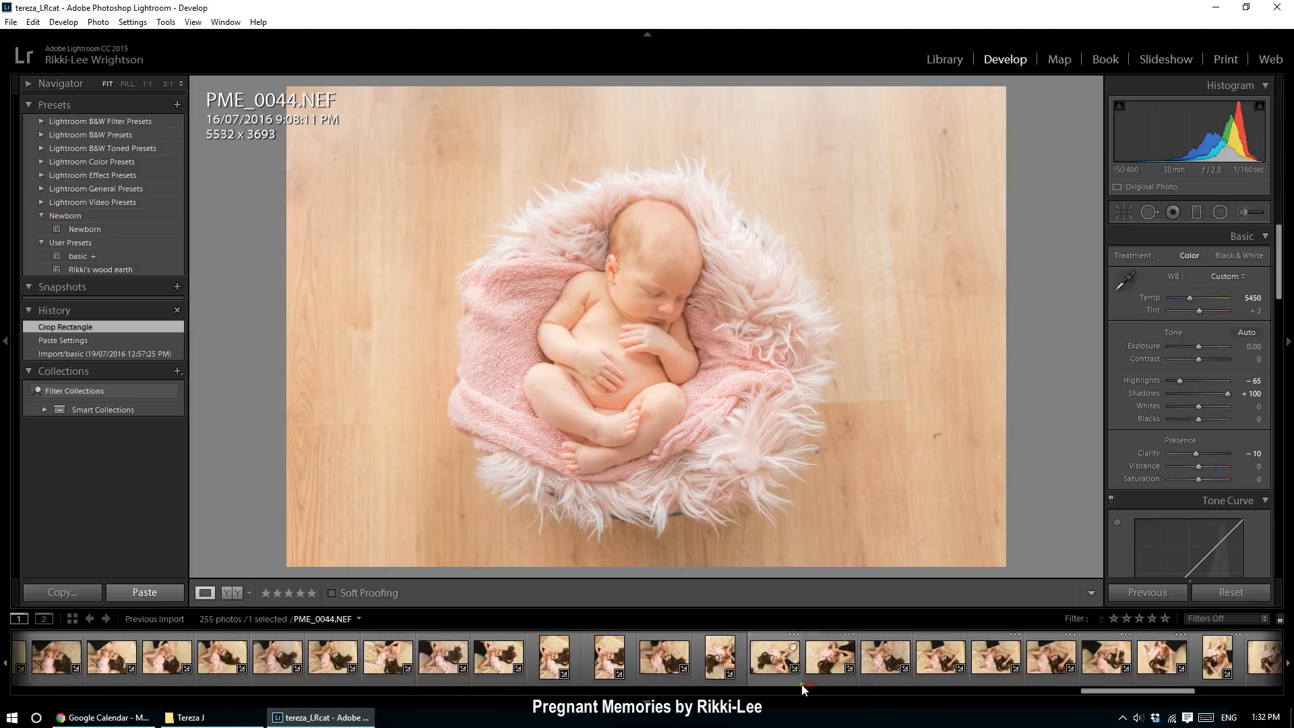
pyautogui.click(321, 659)
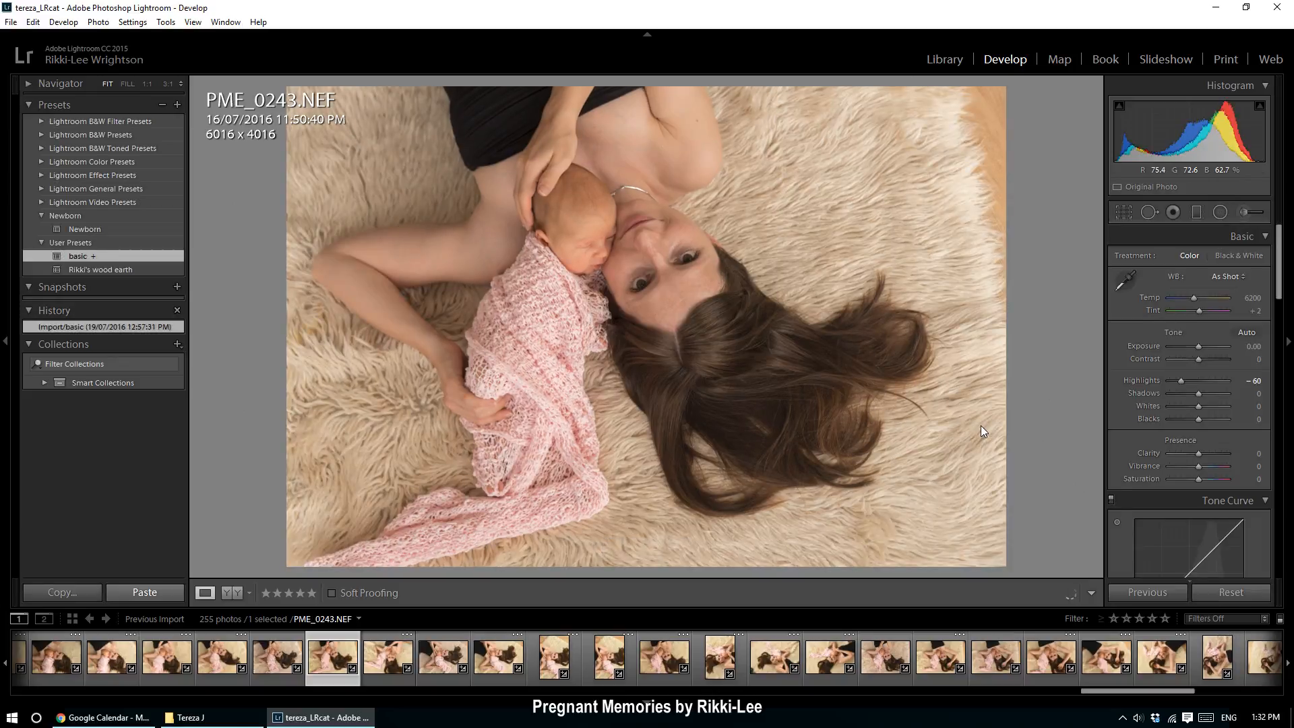
pyautogui.click(154, 594)
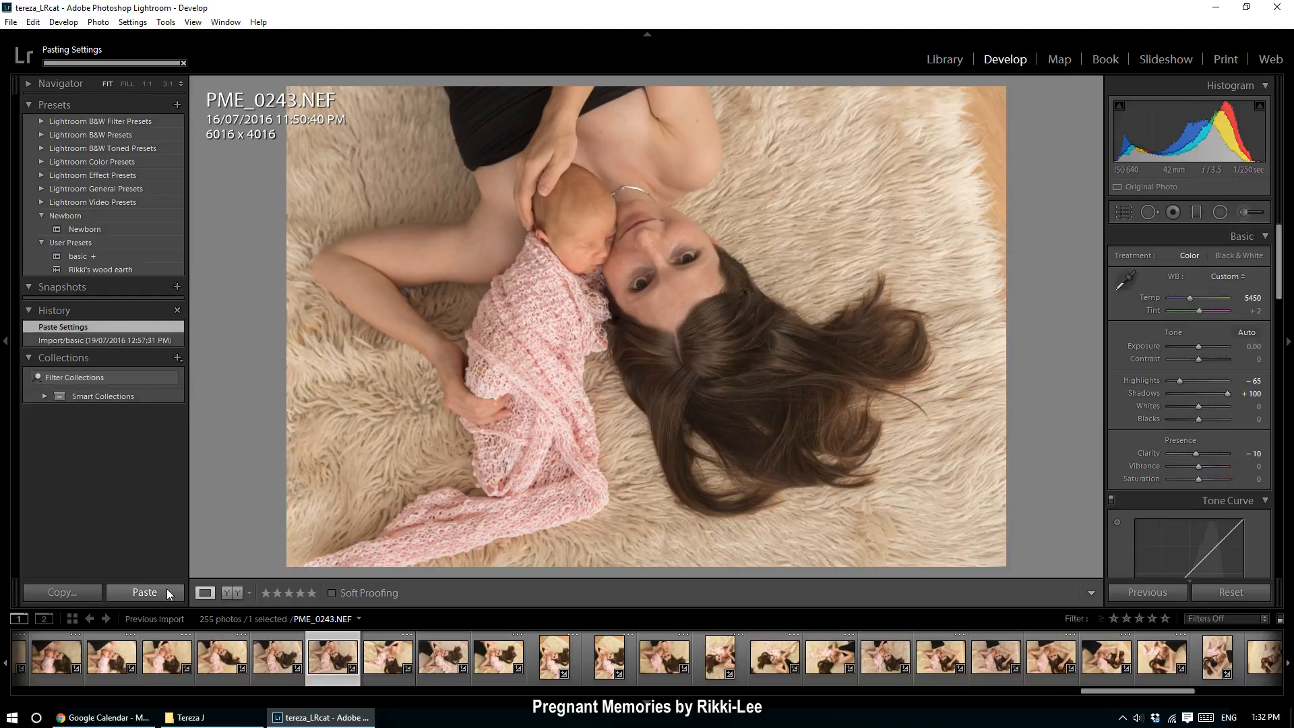
# - Set the exposure of PME_0243.NEF to +0.10
pyautogui.moveTo(1189, 344); pyautogui.dragTo(1198, 346)
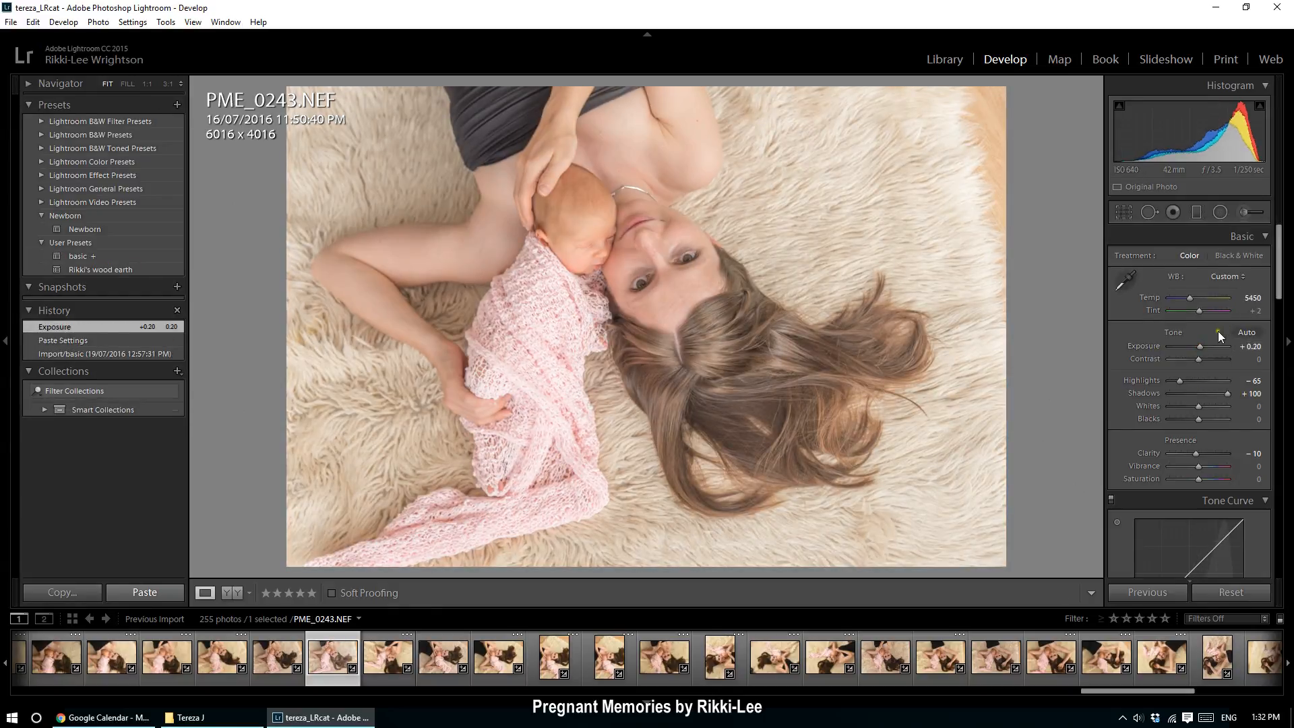
pyautogui.moveTo(1199, 346); pyautogui.dragTo(1196, 347)
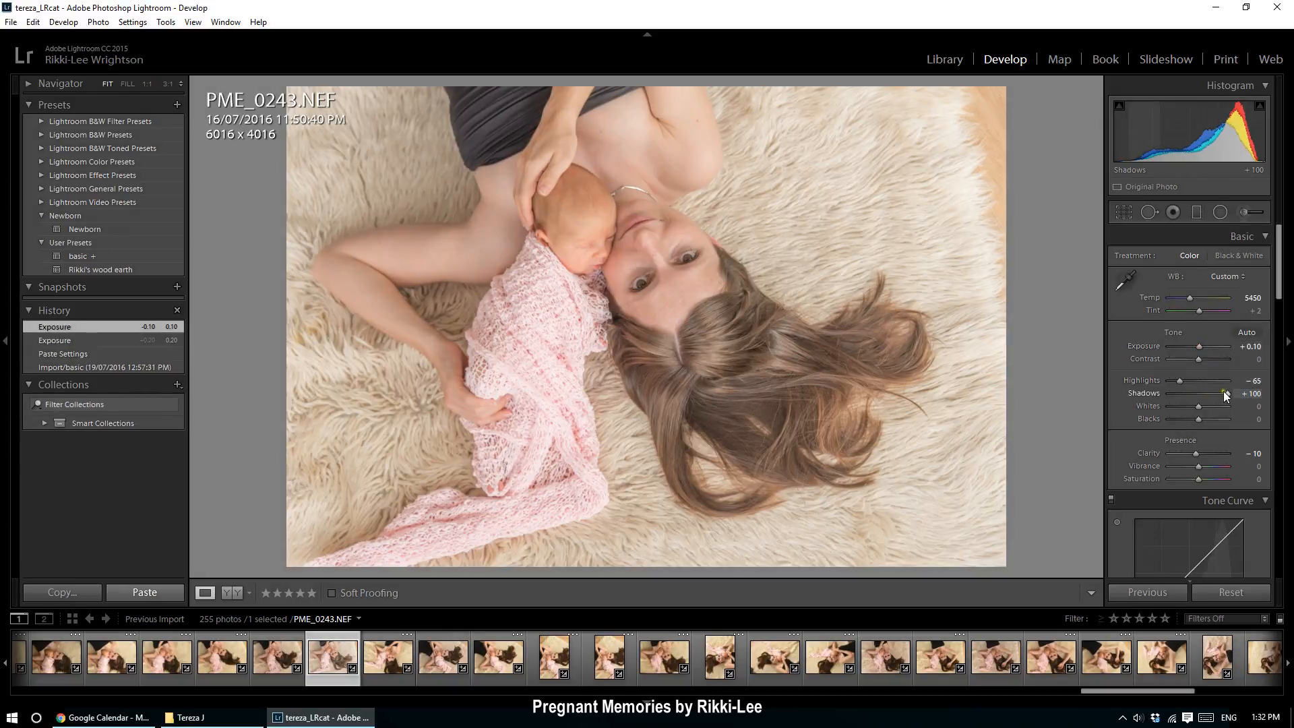
# - Set the shadows of PME_0243.NEF to 0 and exposure to +0.70, and crop it in from the lower-right corner to about 5577 x 3723
pyautogui.doubleClick(1224, 393)
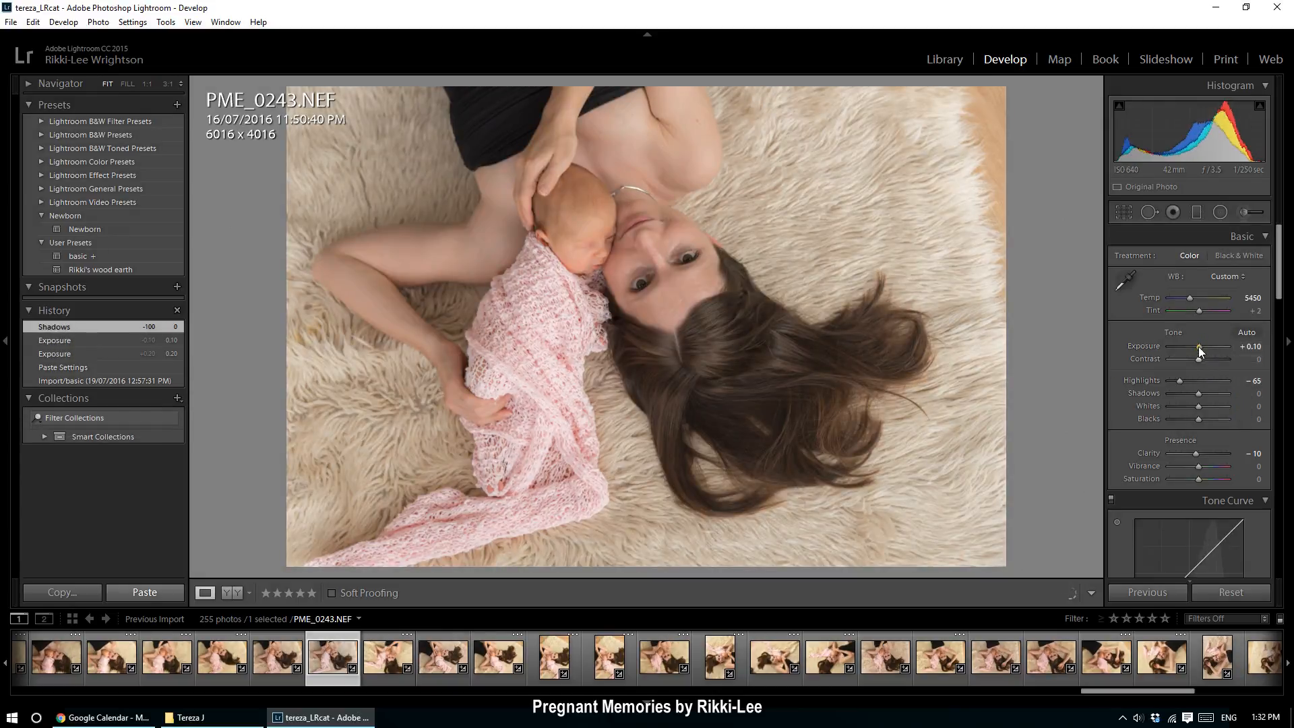
pyautogui.moveTo(1198, 347); pyautogui.dragTo(1200, 346)
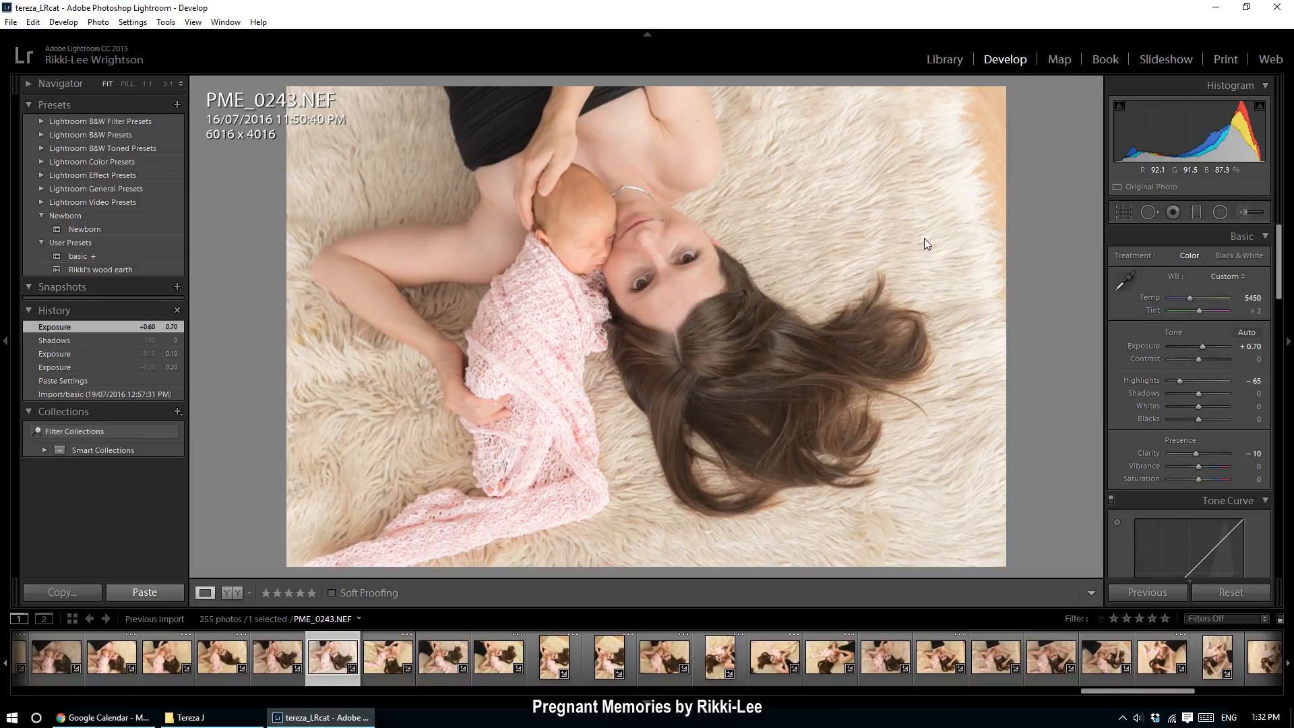
pyautogui.click(1123, 212)
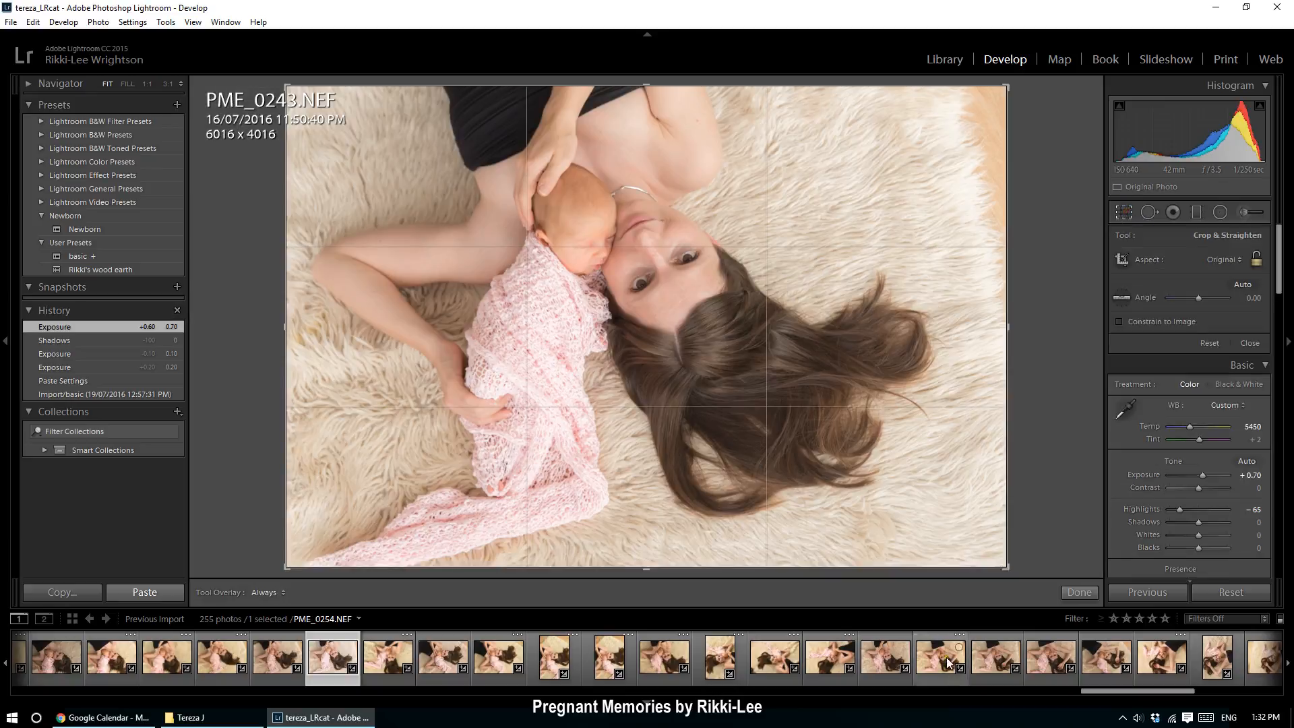
pyautogui.moveTo(1006, 568); pyautogui.dragTo(982, 552)
pyautogui.press('Return')
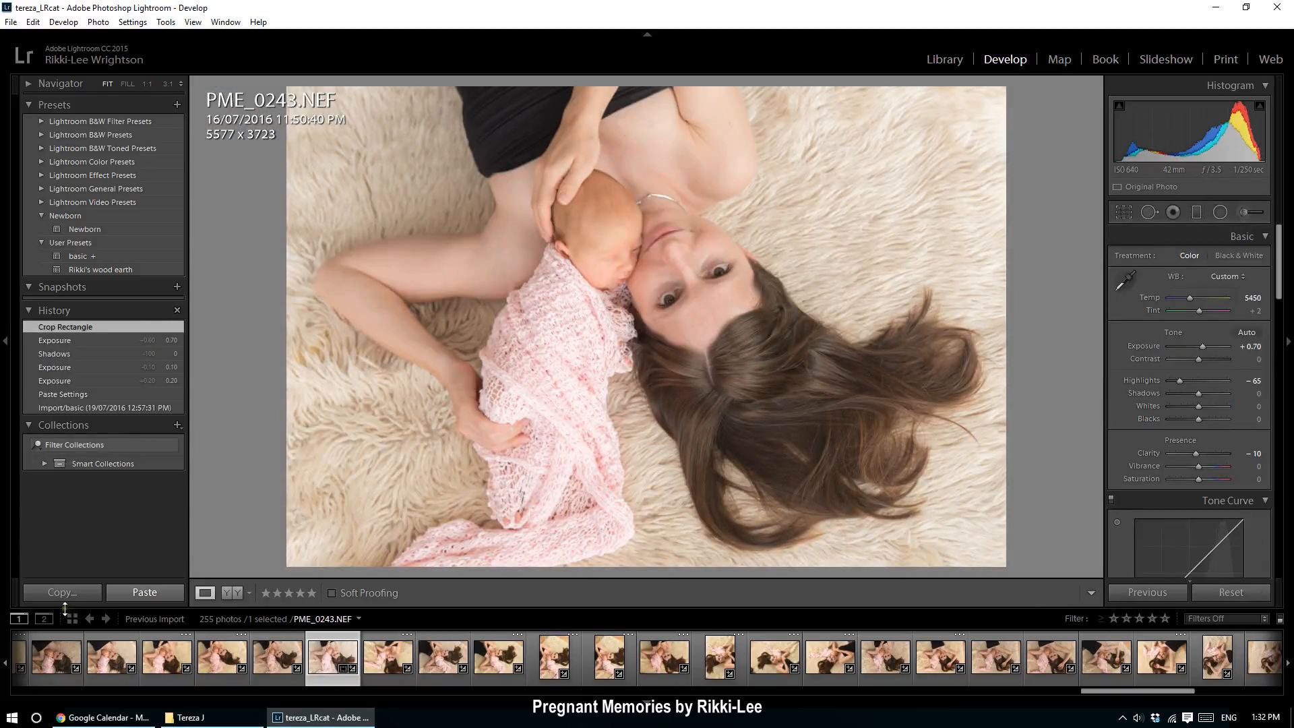
# - Copy the develop settings of PME_0243.NEF without local adjustments, spot removal and crop, and apply them to all photos from PME_0238.NEF through PME_0277.NEF
pyautogui.hotkey('ctrl', 'shift', 'c')
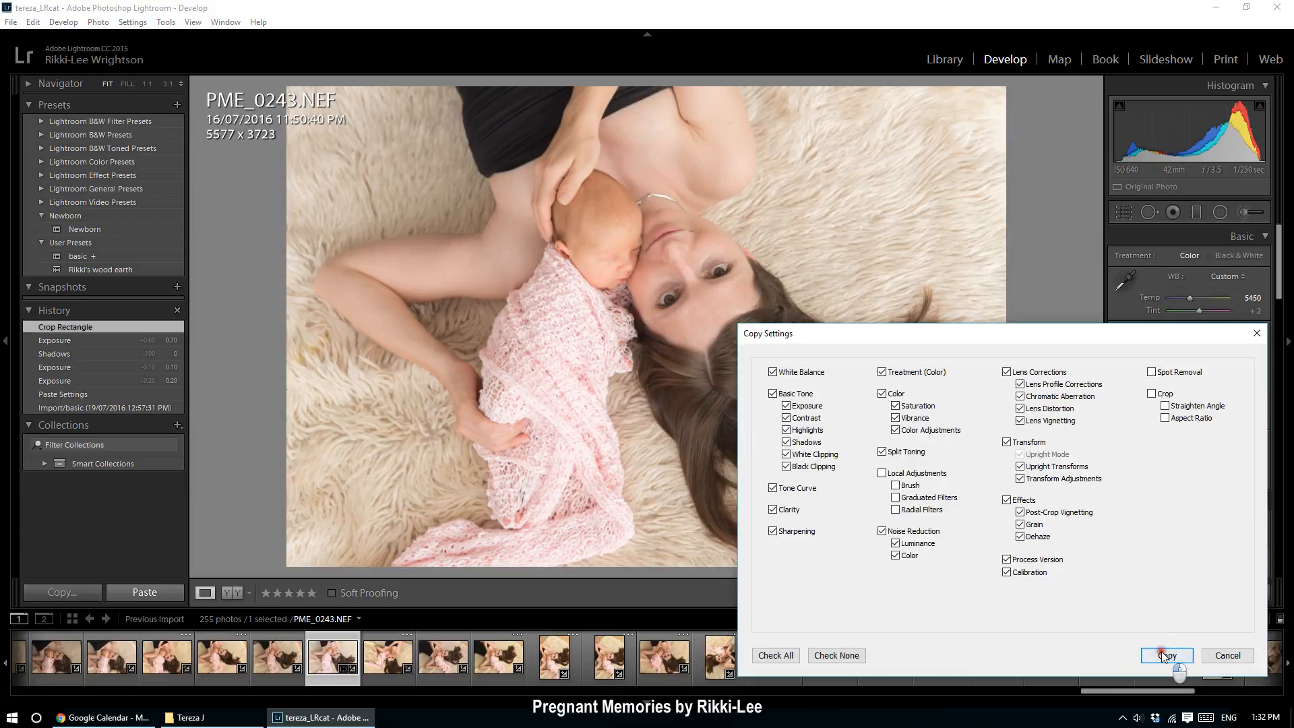
pyautogui.click(1158, 652)
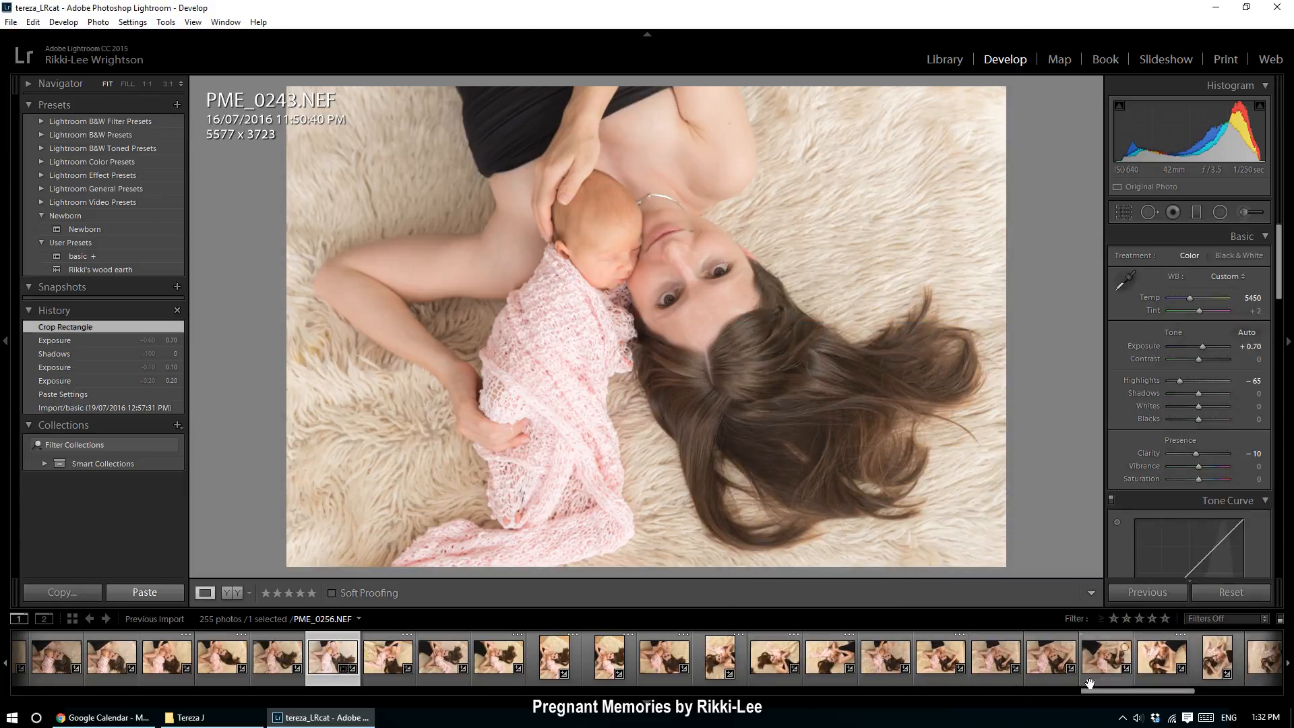
pyautogui.moveTo(1107, 693); pyautogui.dragTo(1278, 690)
pyautogui.click(505, 655)
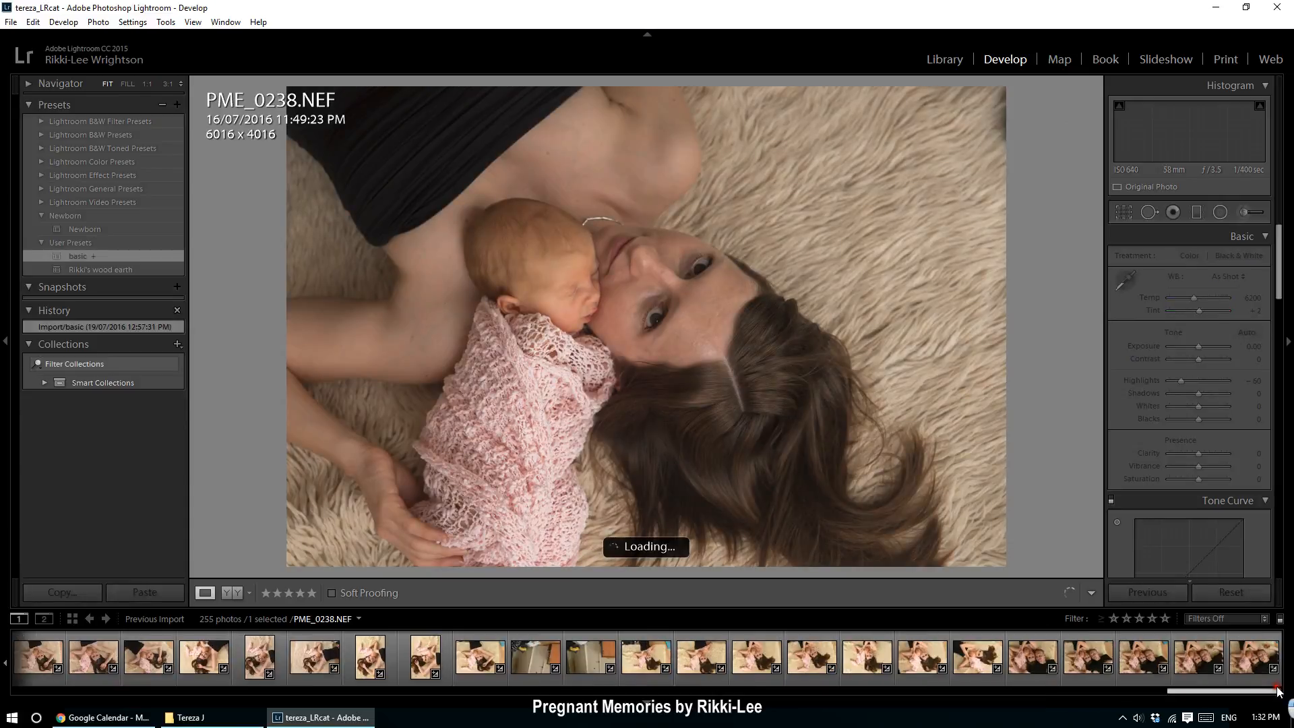
pyautogui.keyDown('shift'); pyautogui.click(1242, 660); pyautogui.keyUp('shift')
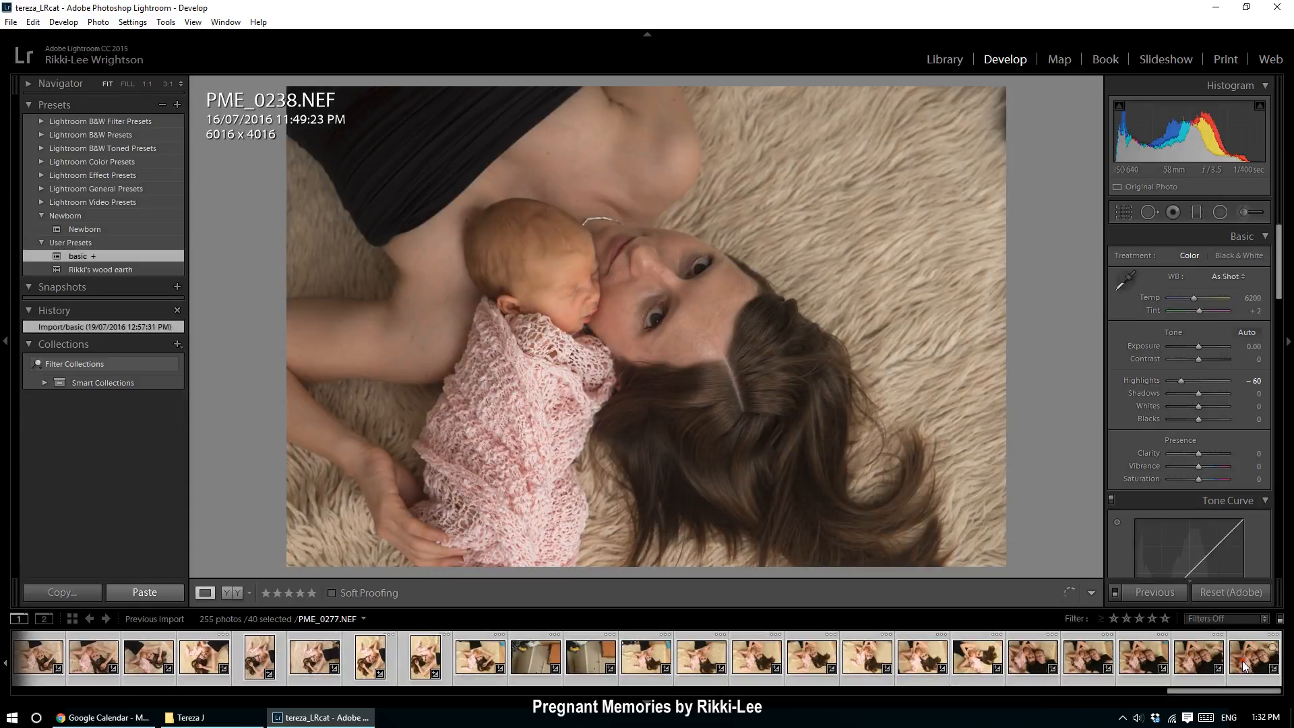
pyautogui.click(154, 592)
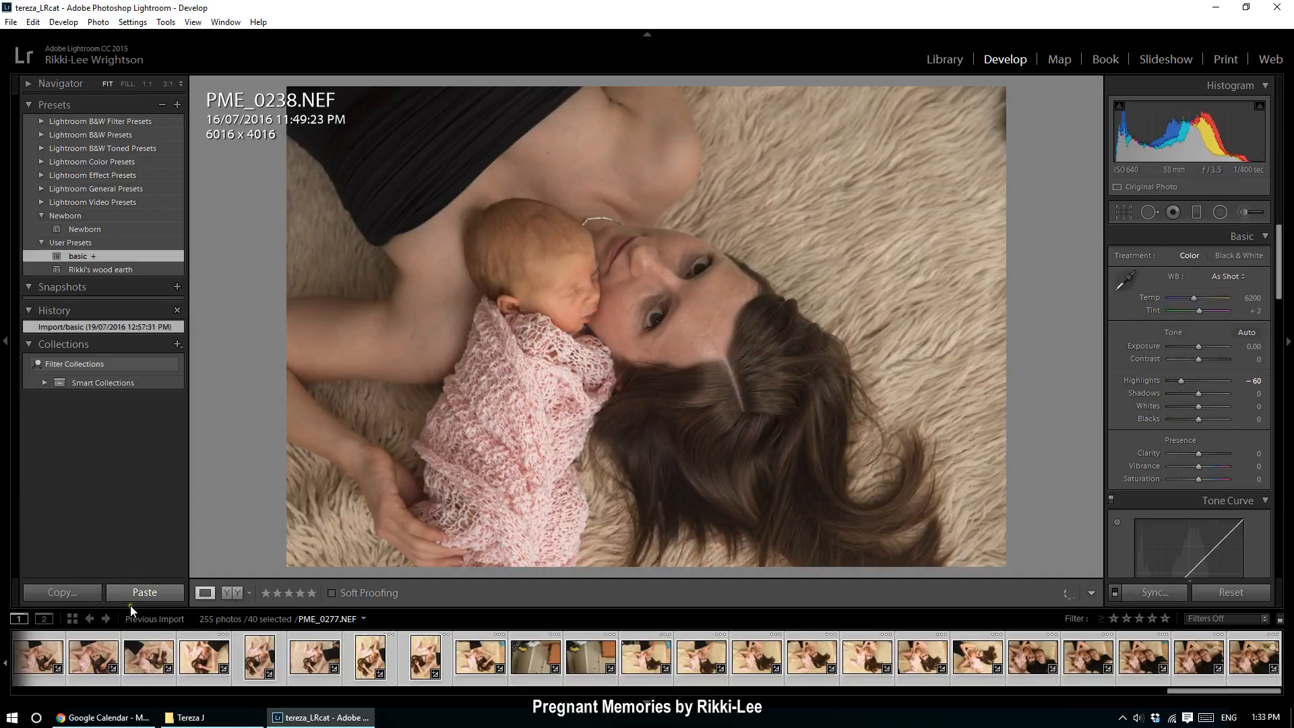
pyautogui.click(1155, 593)
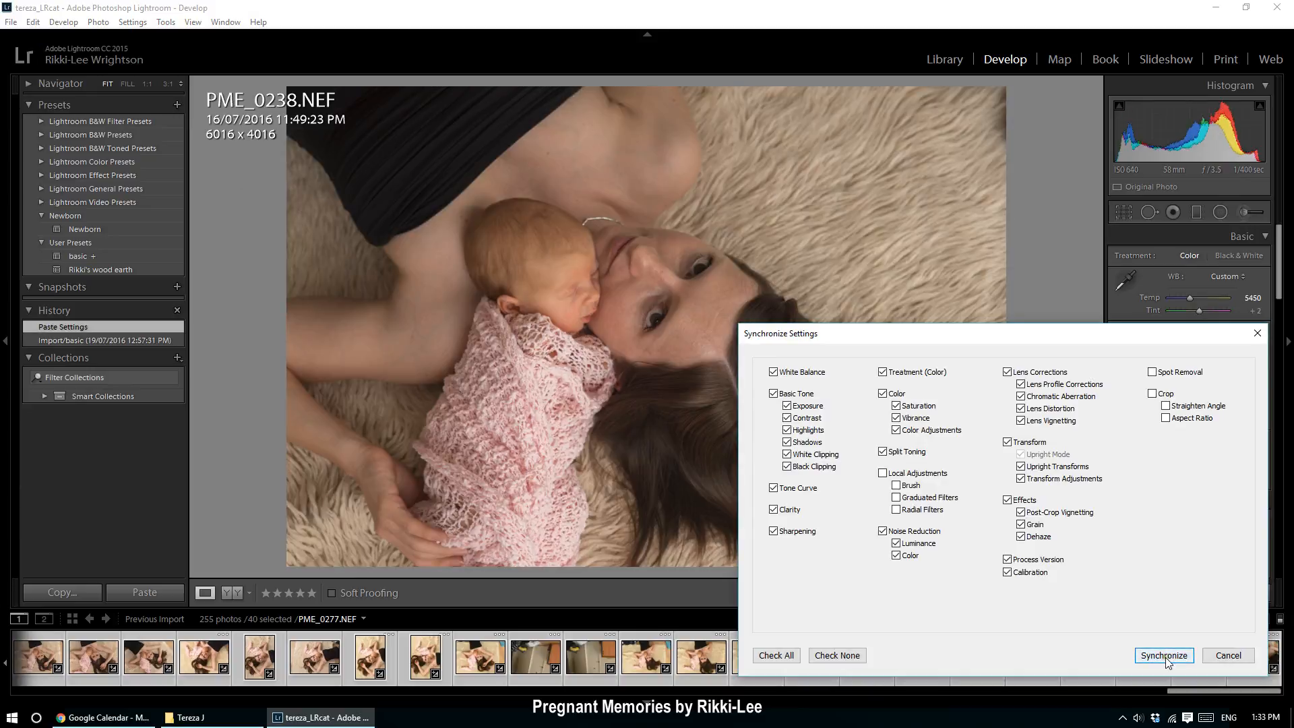
pyautogui.click(1164, 655)
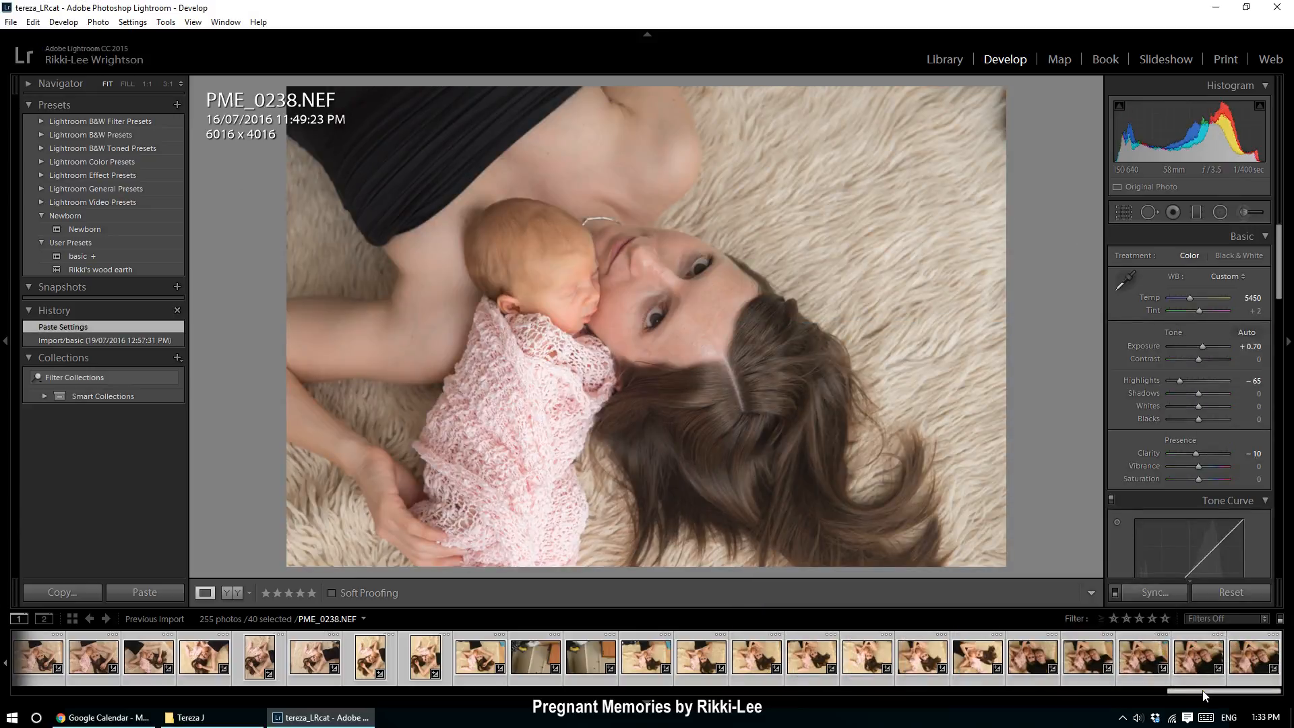
# - Clear the multiple selection and look through the synchronized mother and baby rug photos from PME_0238.NEF to PME_0241.NEF
pyautogui.moveTo(1201, 689); pyautogui.dragTo(1088, 694)
pyautogui.click(381, 650)
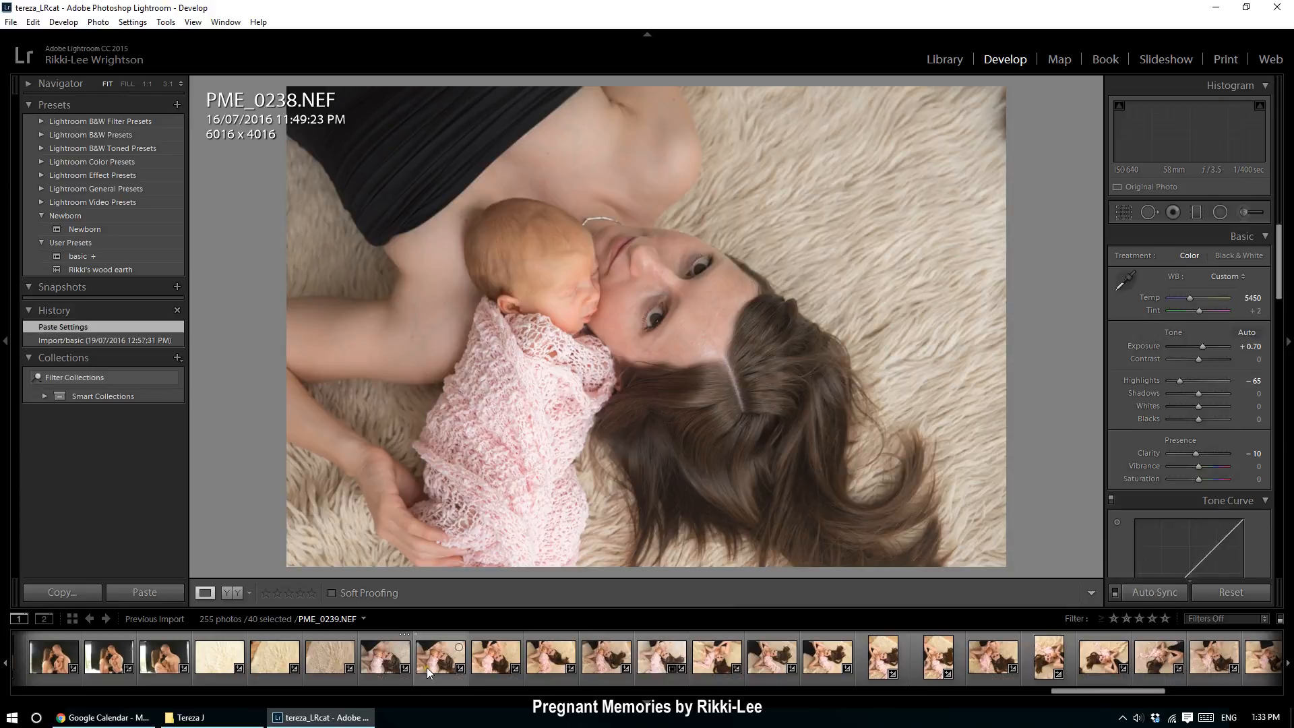
pyautogui.hotkey('ctrl', 'd')
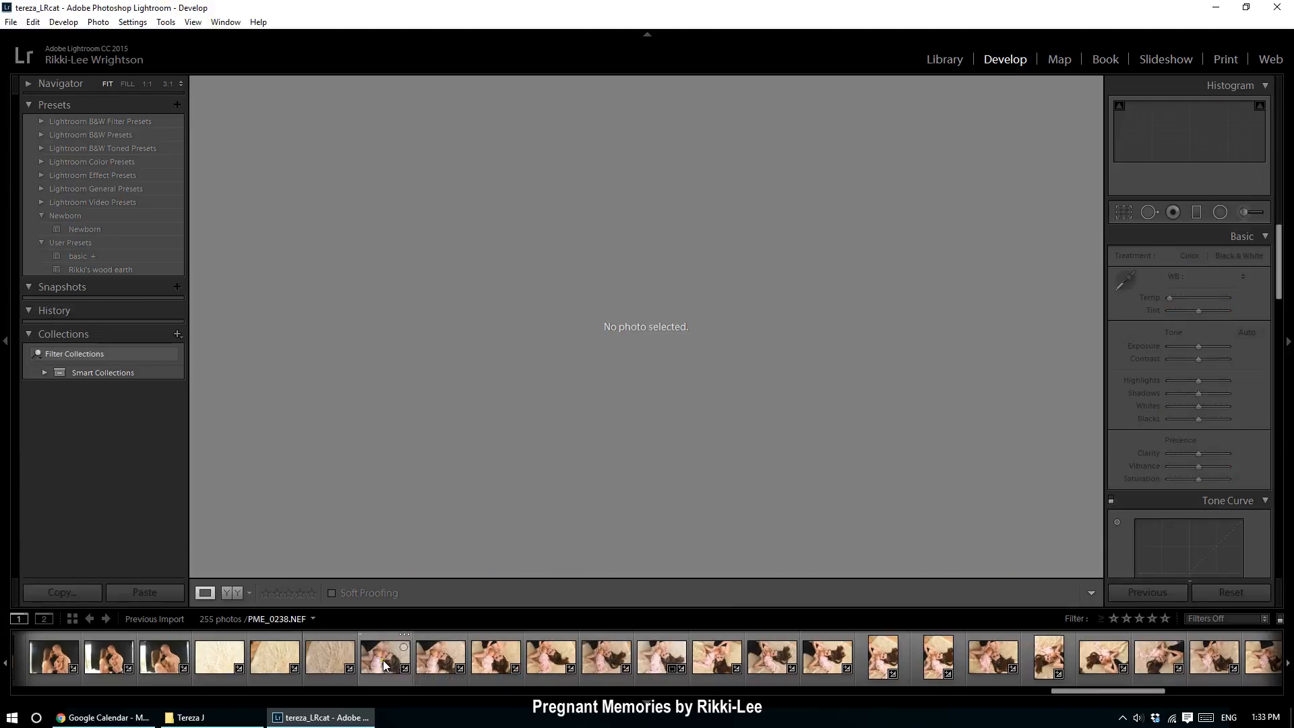
pyautogui.click(446, 662)
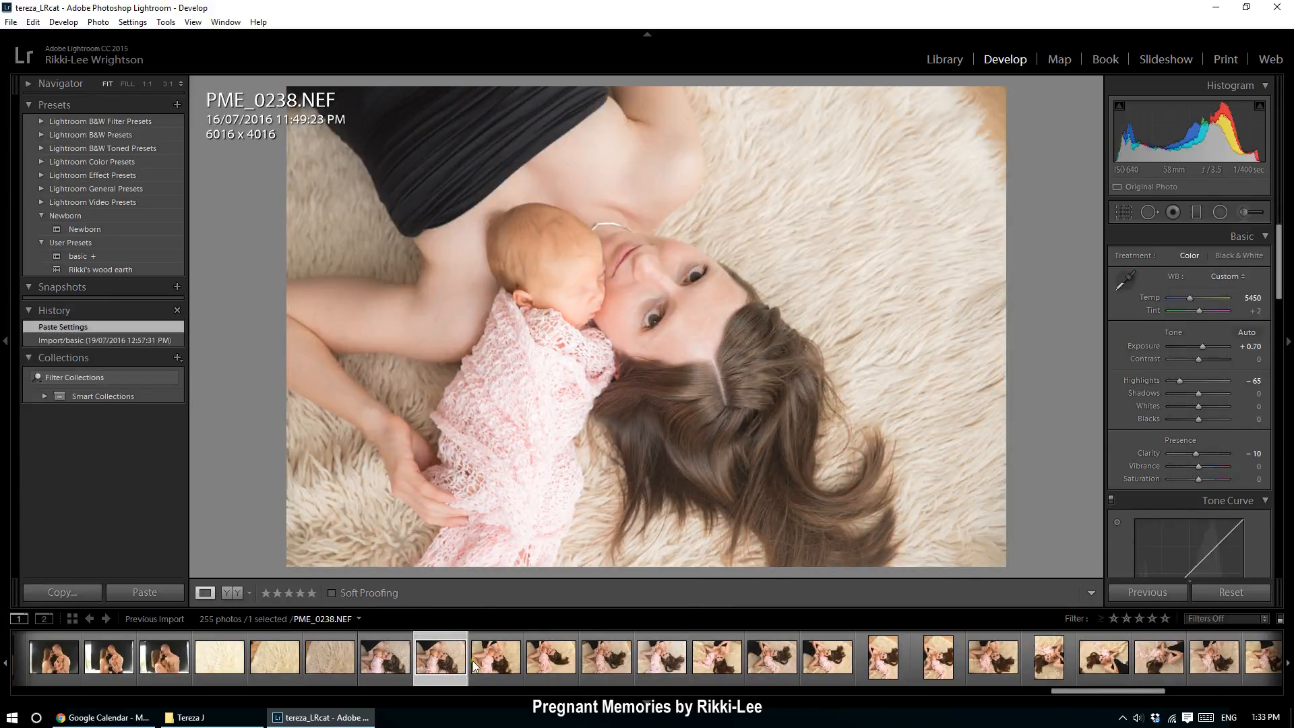
pyautogui.click(491, 658)
pyautogui.click(526, 661)
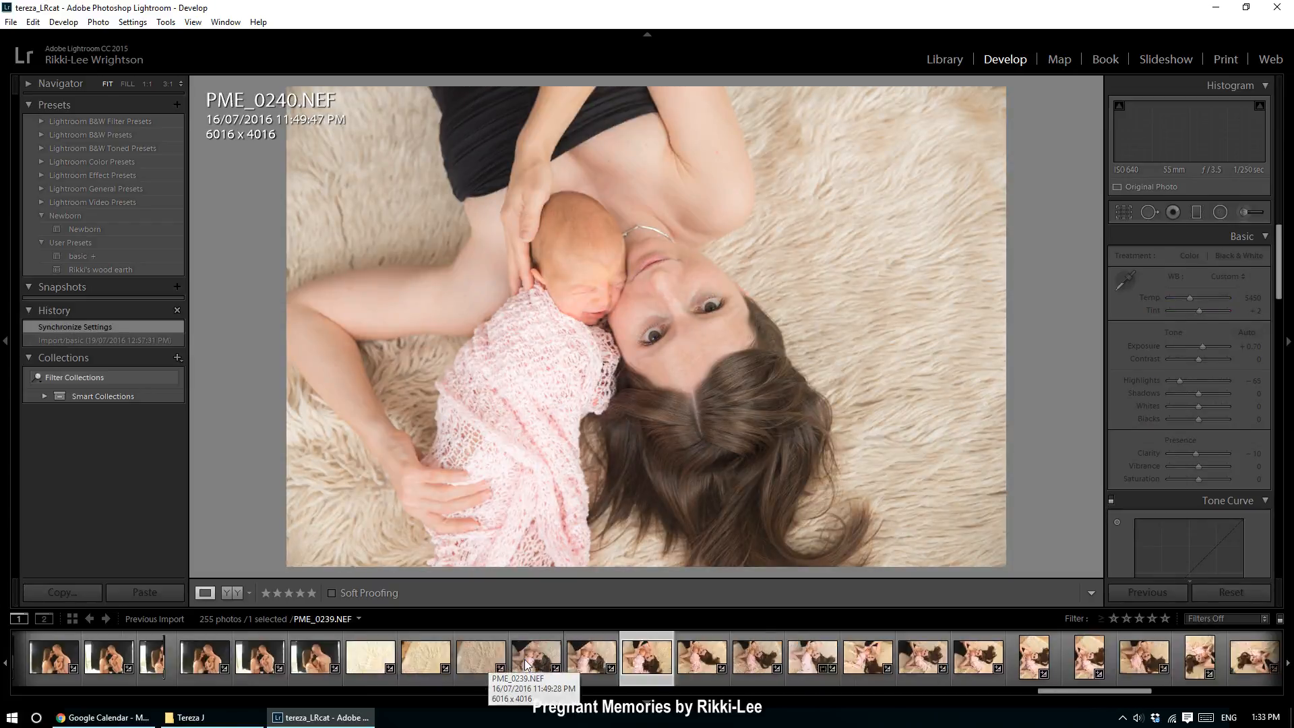
pyautogui.click(689, 661)
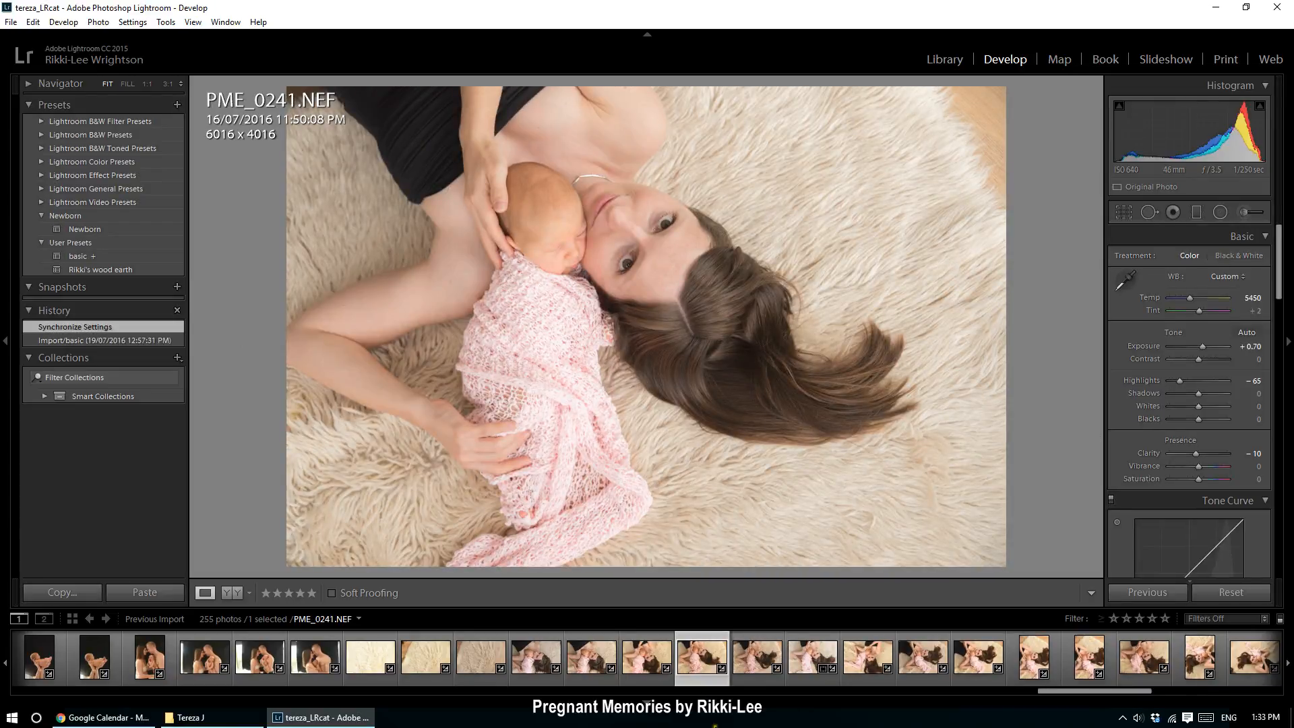
# - Convert PME_0242.NEF to black and white, with contrast +33 and exposure +0.60
pyautogui.click(757, 657)
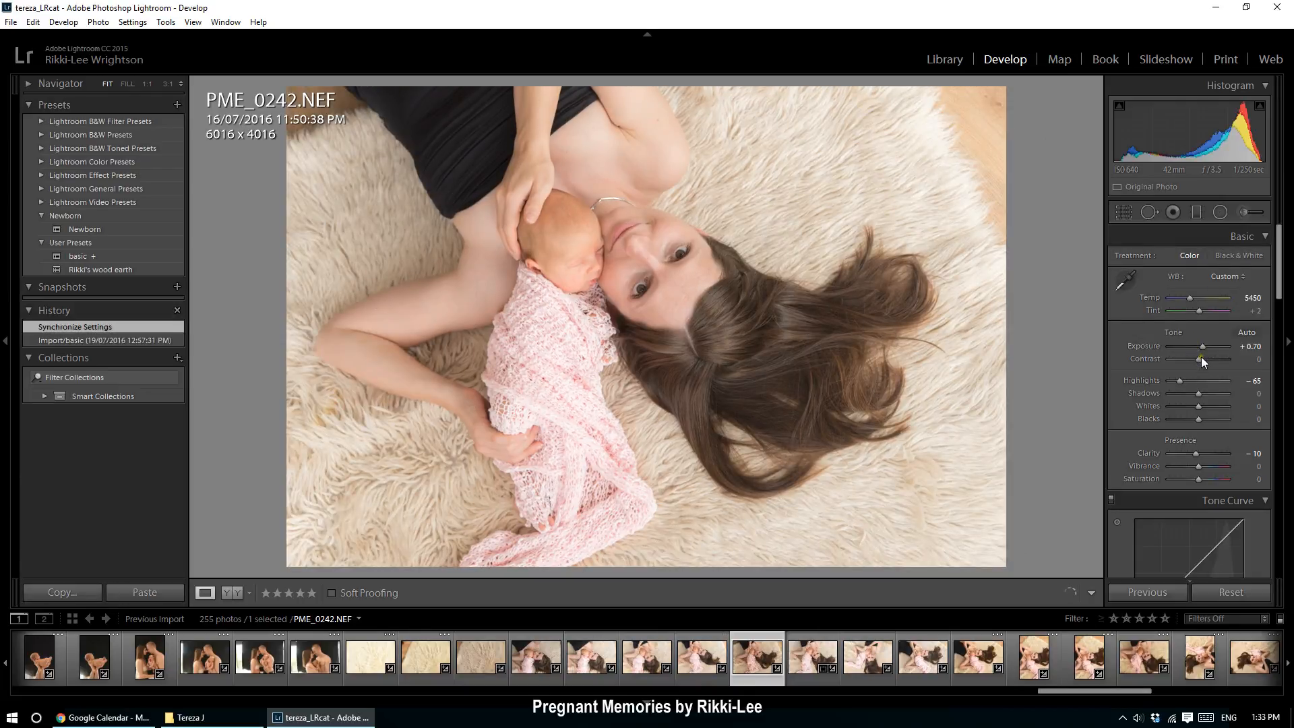
pyautogui.press('v')
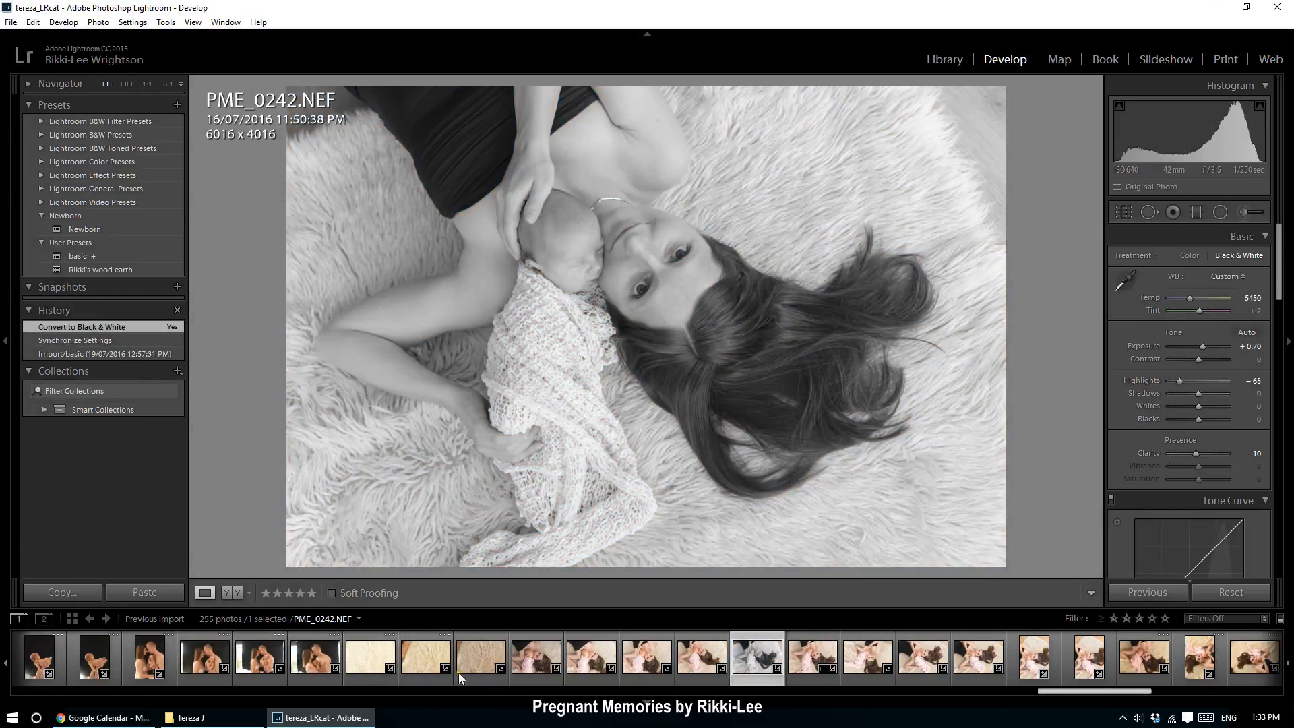
pyautogui.moveTo(1199, 359); pyautogui.dragTo(1210, 361)
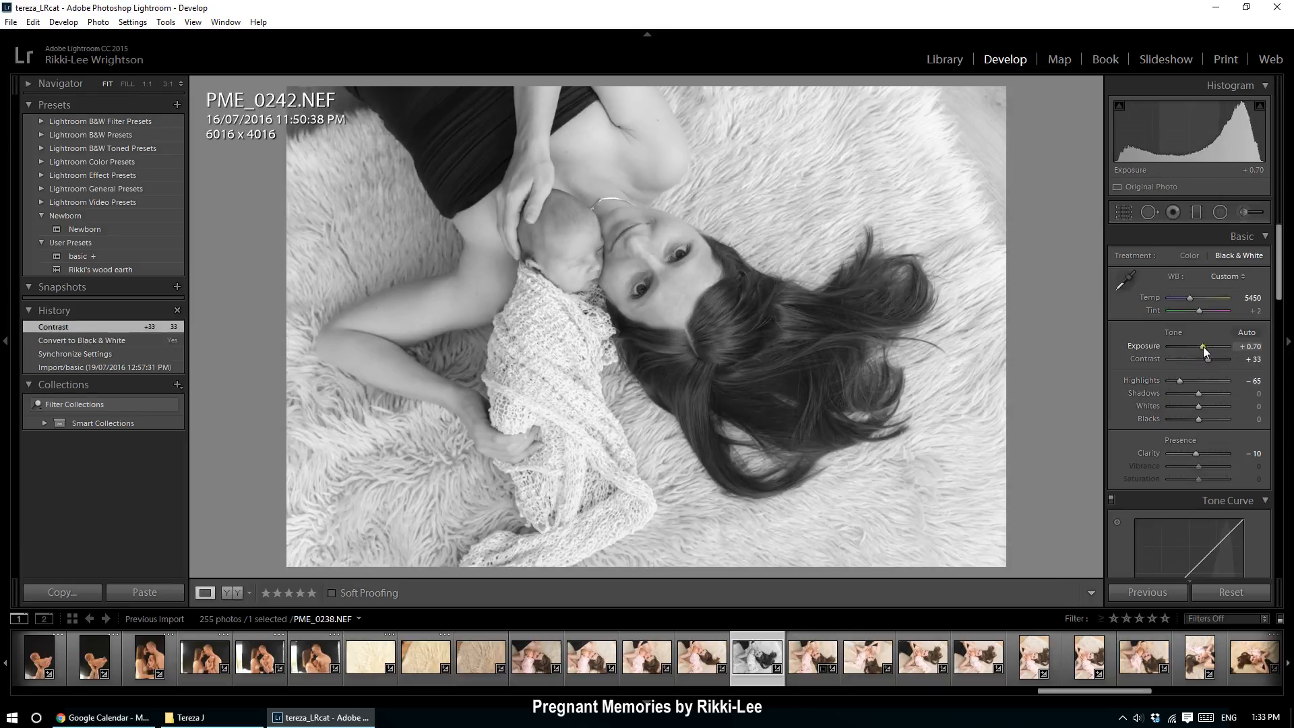
pyautogui.moveTo(1202, 346); pyautogui.dragTo(1200, 346)
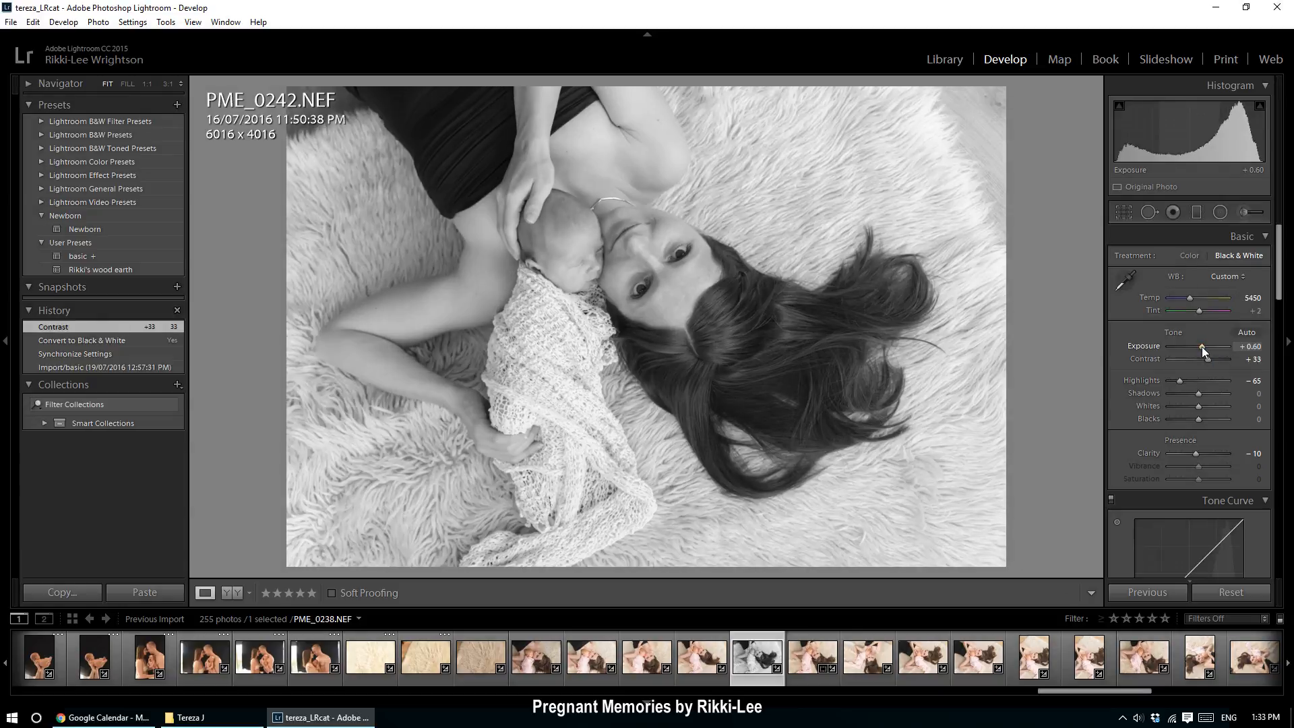
# - Select all photos of the session and open the export settings for them
pyautogui.click(814, 663)
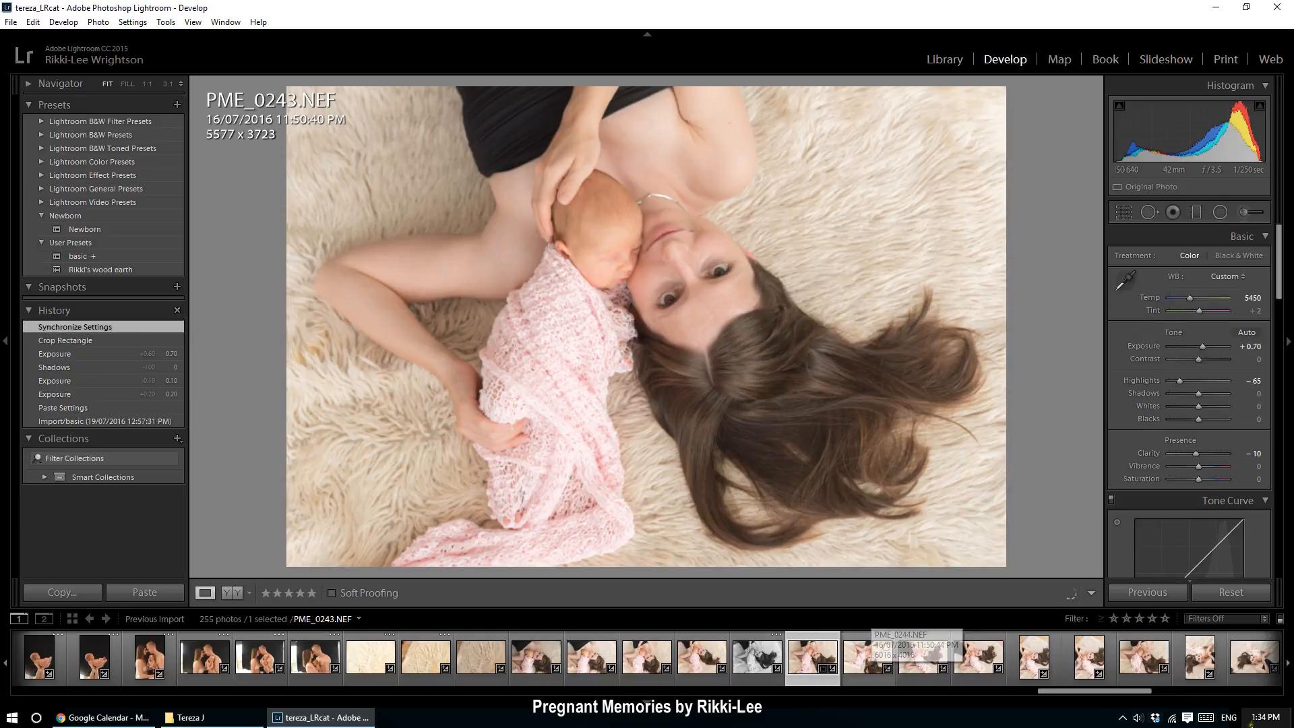
pyautogui.hotkey('ctrl', 'a')
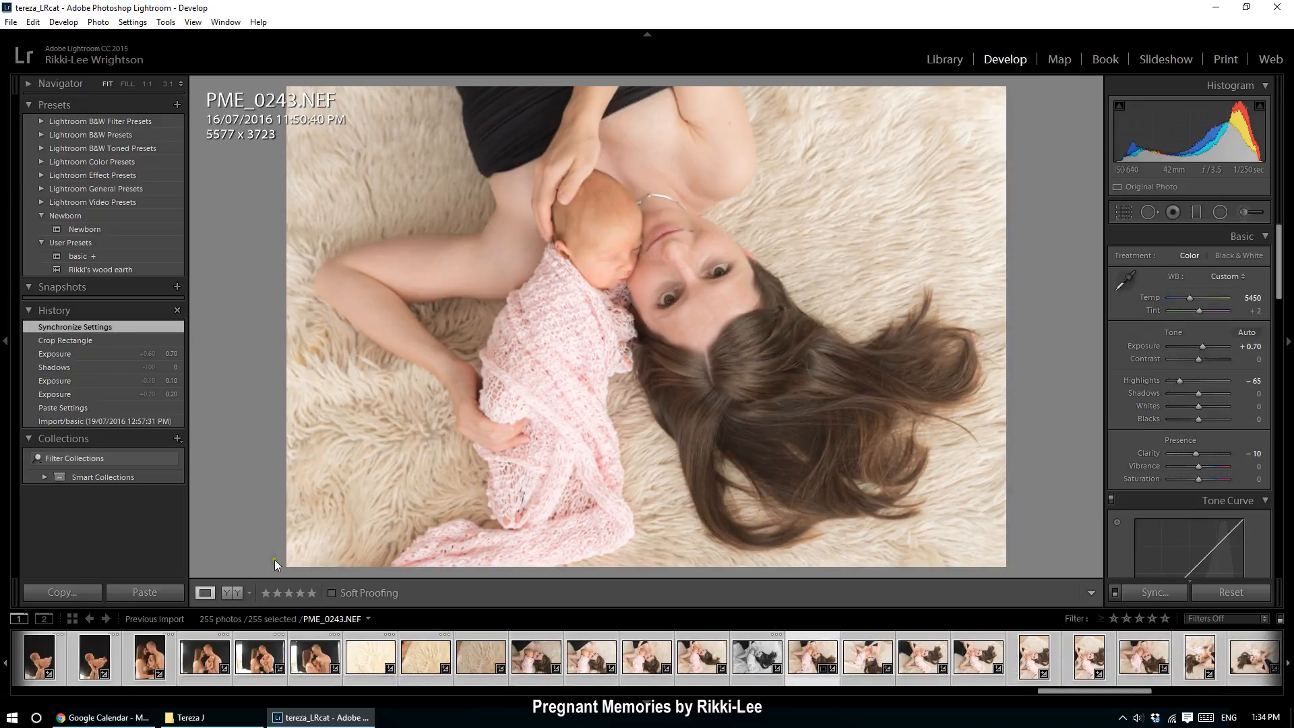
pyautogui.click(12, 23)
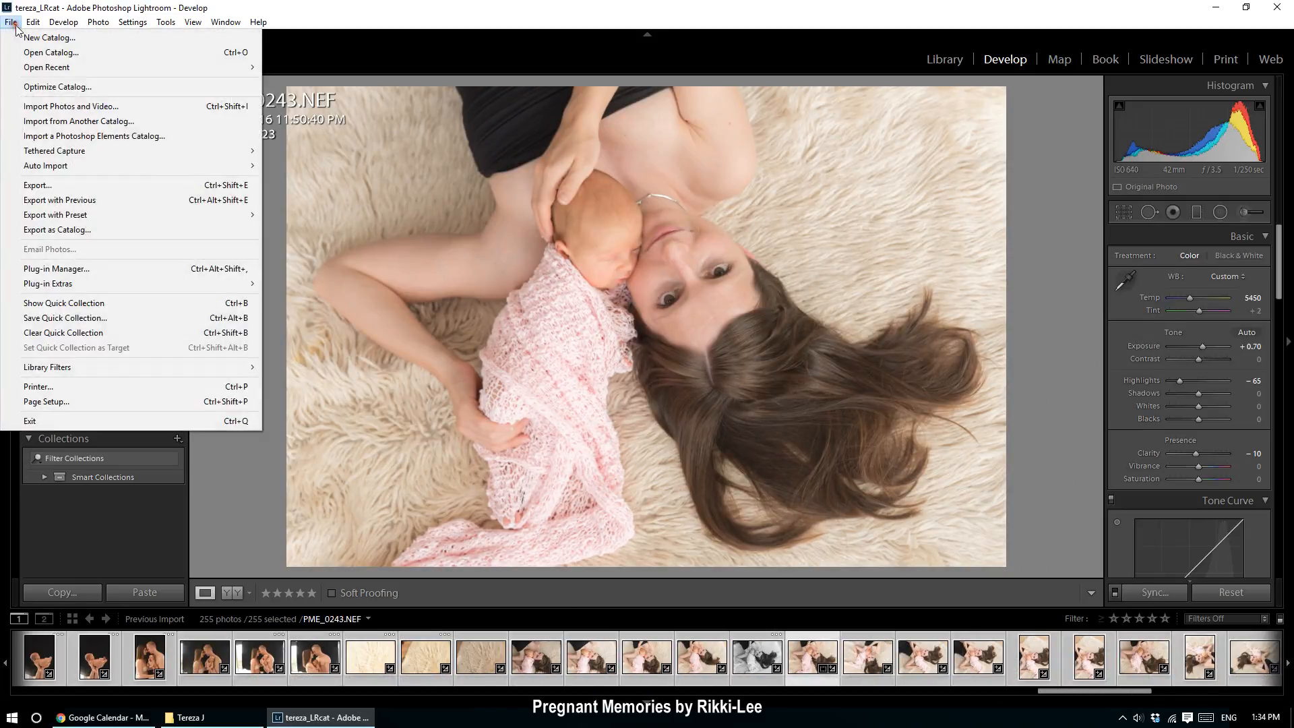
pyautogui.click(44, 189)
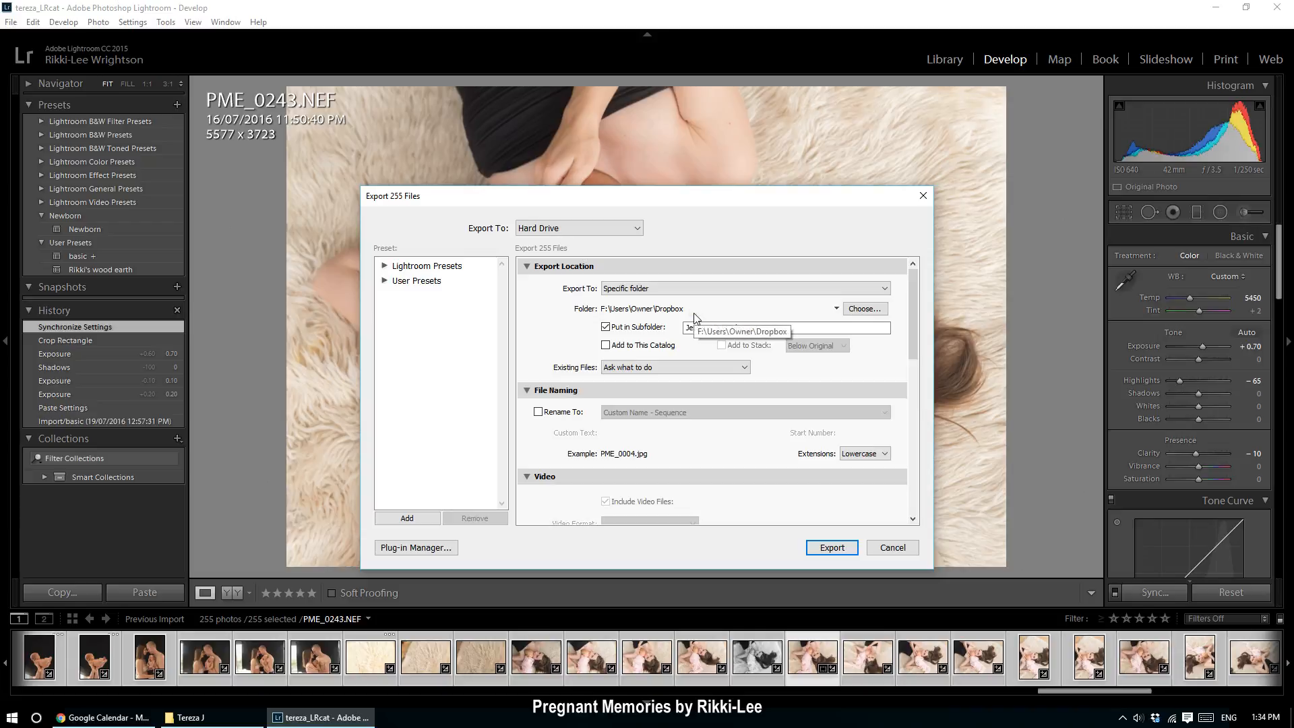
# - Rename the export subfolder to the client's first name followed by "photos"
pyautogui.tripleClick(711, 327)
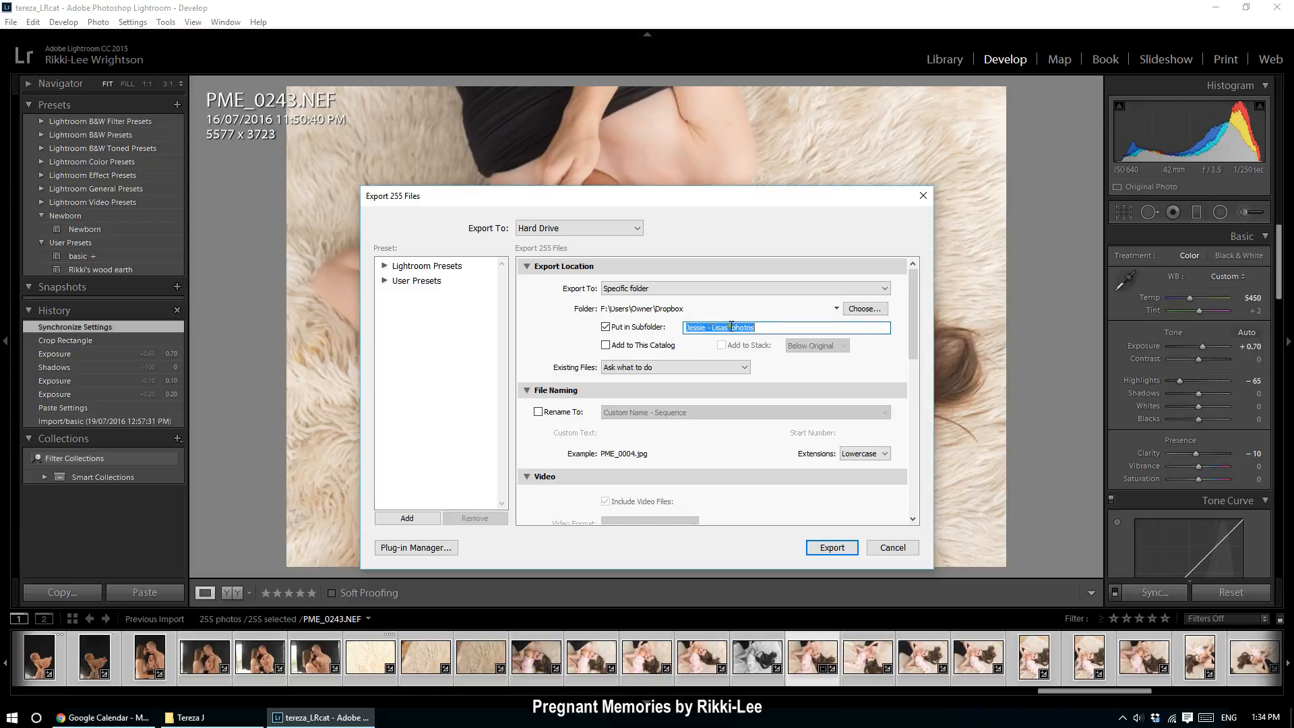
pyautogui.moveTo(731, 327); pyautogui.dragTo(684, 327)
pyautogui.write('Tereza')
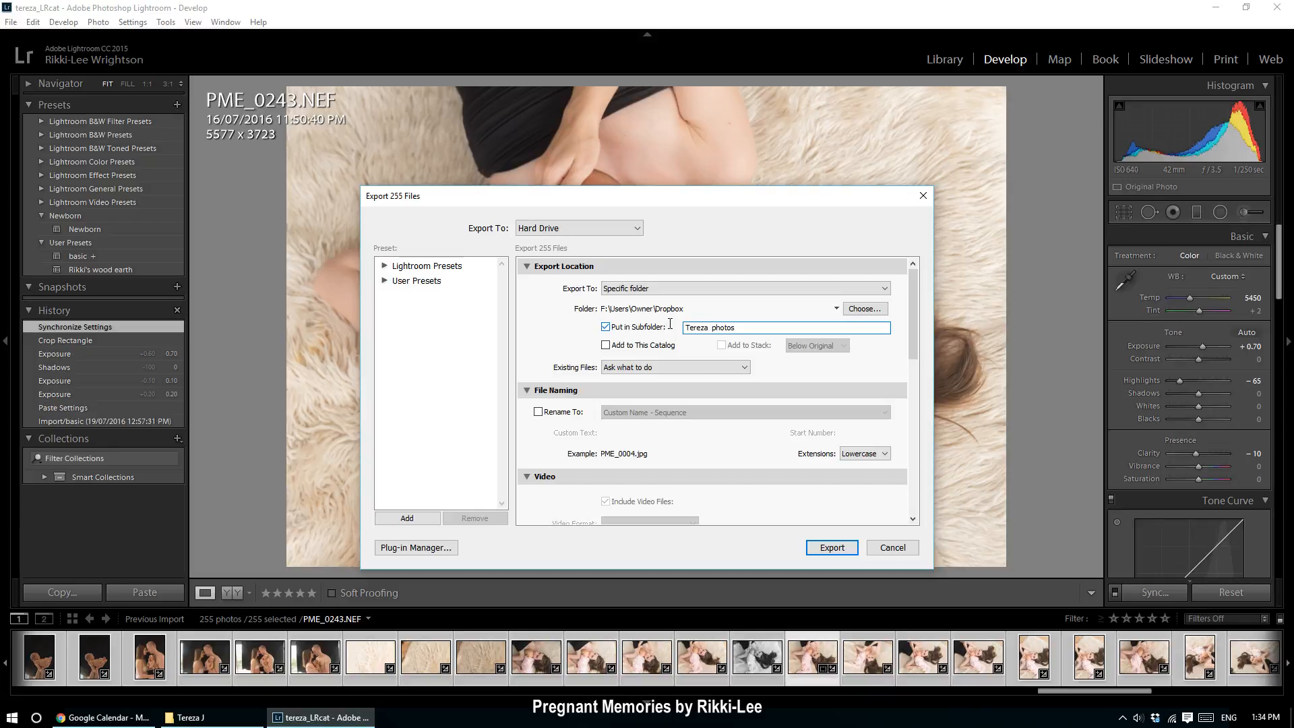
pyautogui.write('s')
# - Review the export's file format, image sizing, sharpening, metadata and watermark options, including the PM text lighter watermark in the Watermark Editor
pyautogui.moveTo(912, 293); pyautogui.dragTo(931, 390)
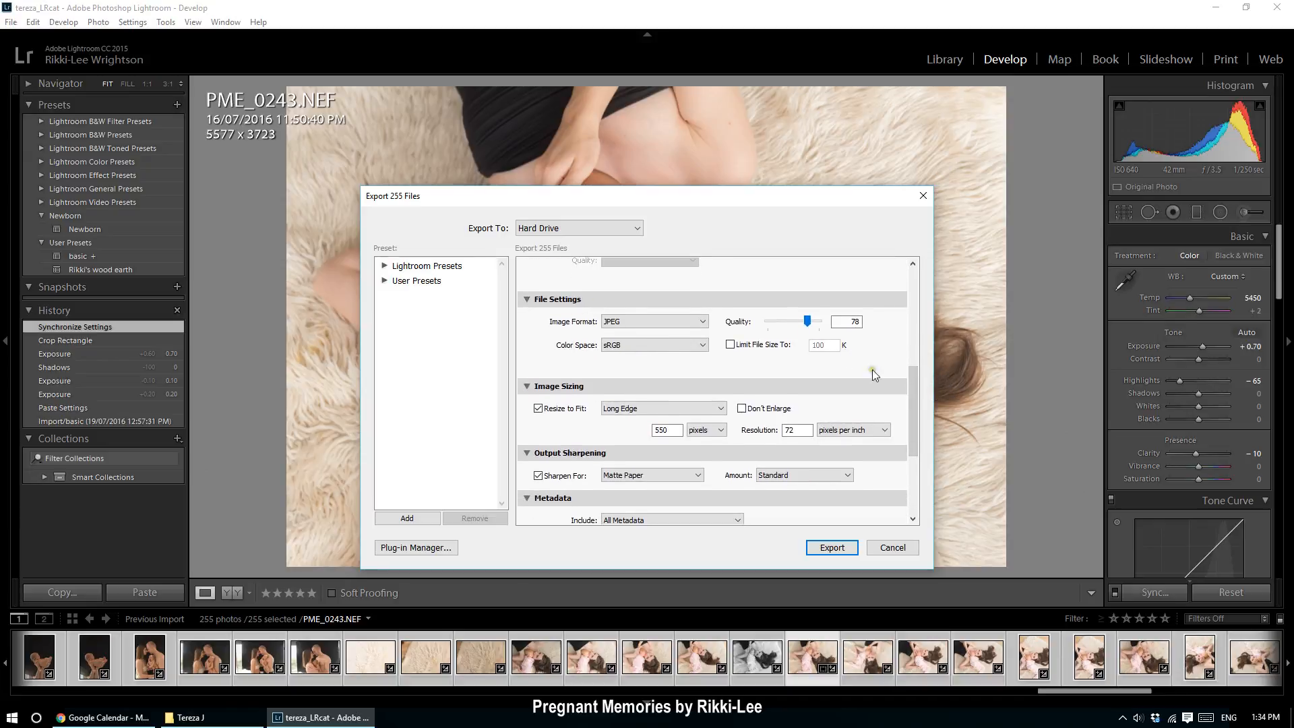
pyautogui.moveTo(914, 386); pyautogui.dragTo(916, 430)
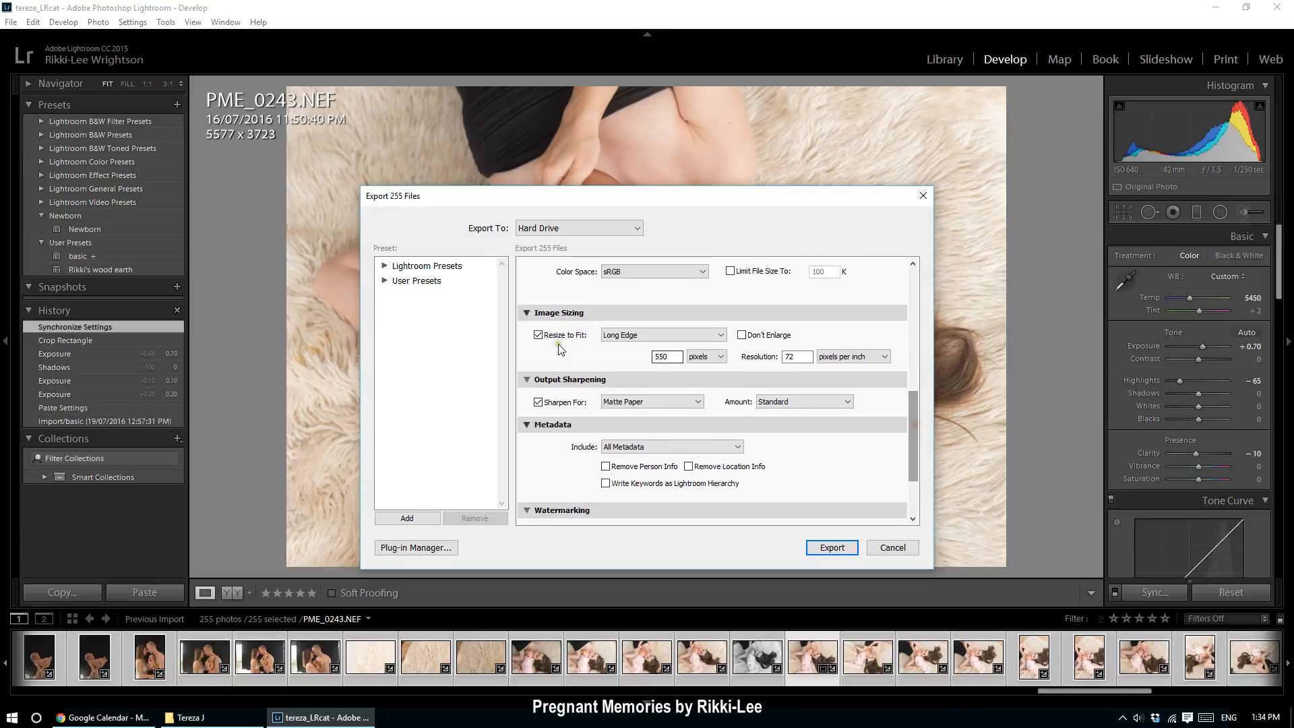
pyautogui.click(668, 359)
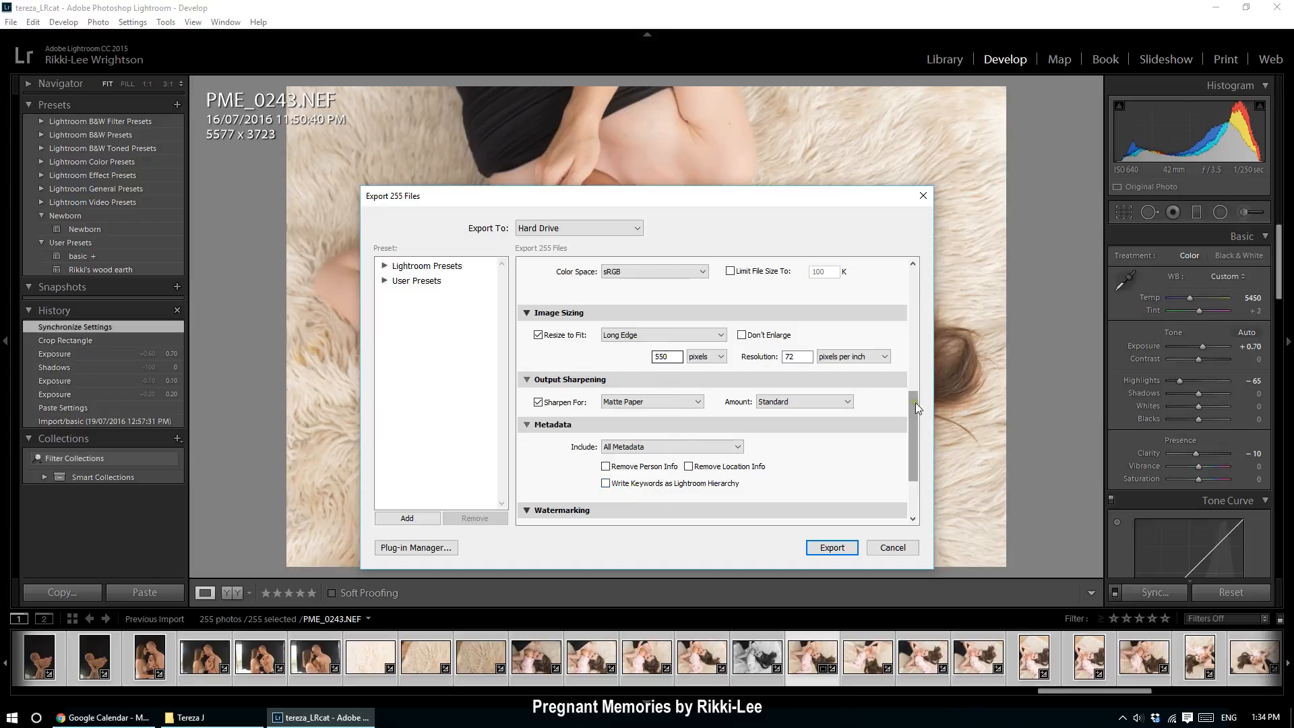
pyautogui.moveTo(915, 402); pyautogui.dragTo(915, 409)
pyautogui.moveTo(916, 413); pyautogui.dragTo(916, 458)
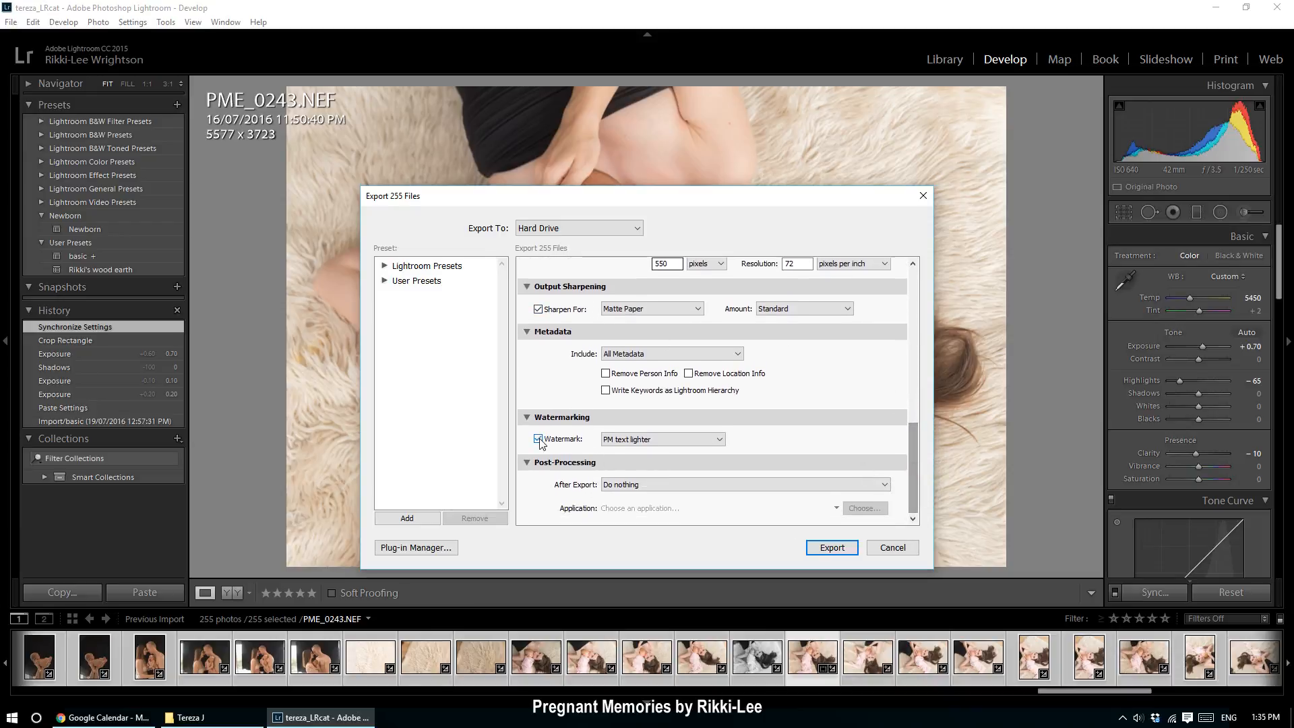
pyautogui.click(640, 443)
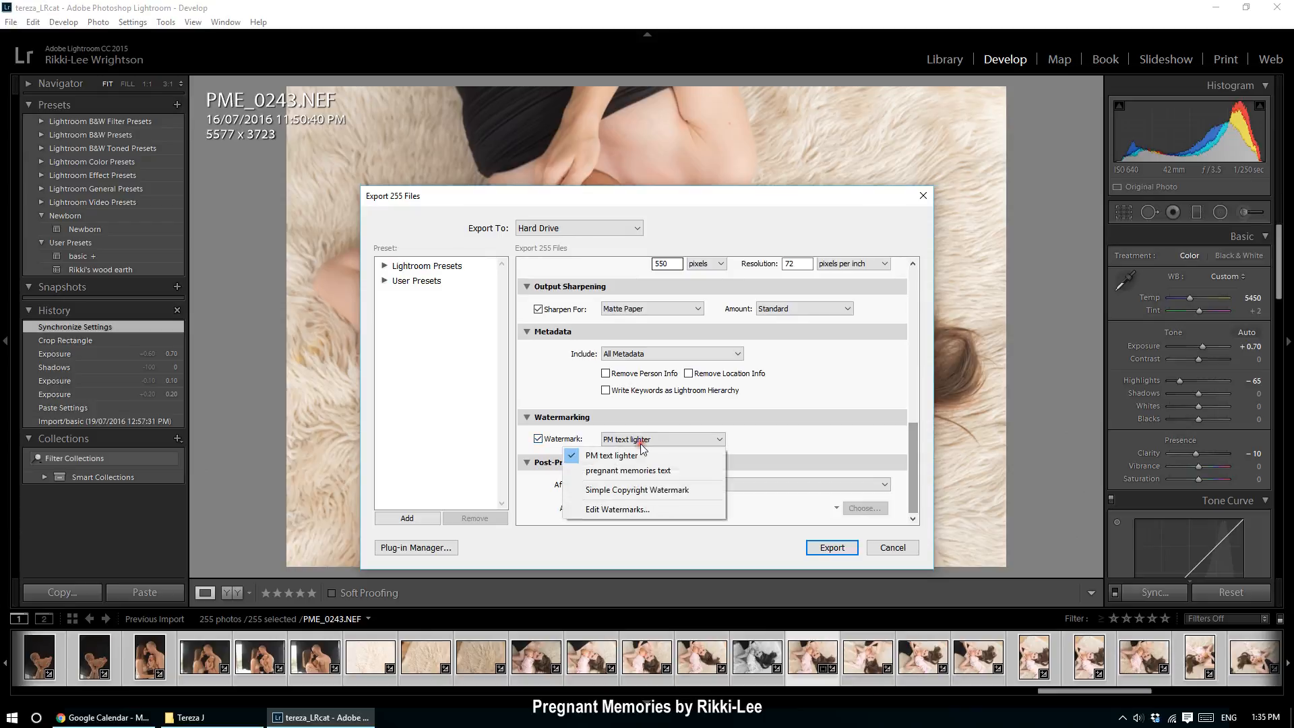
pyautogui.click(627, 509)
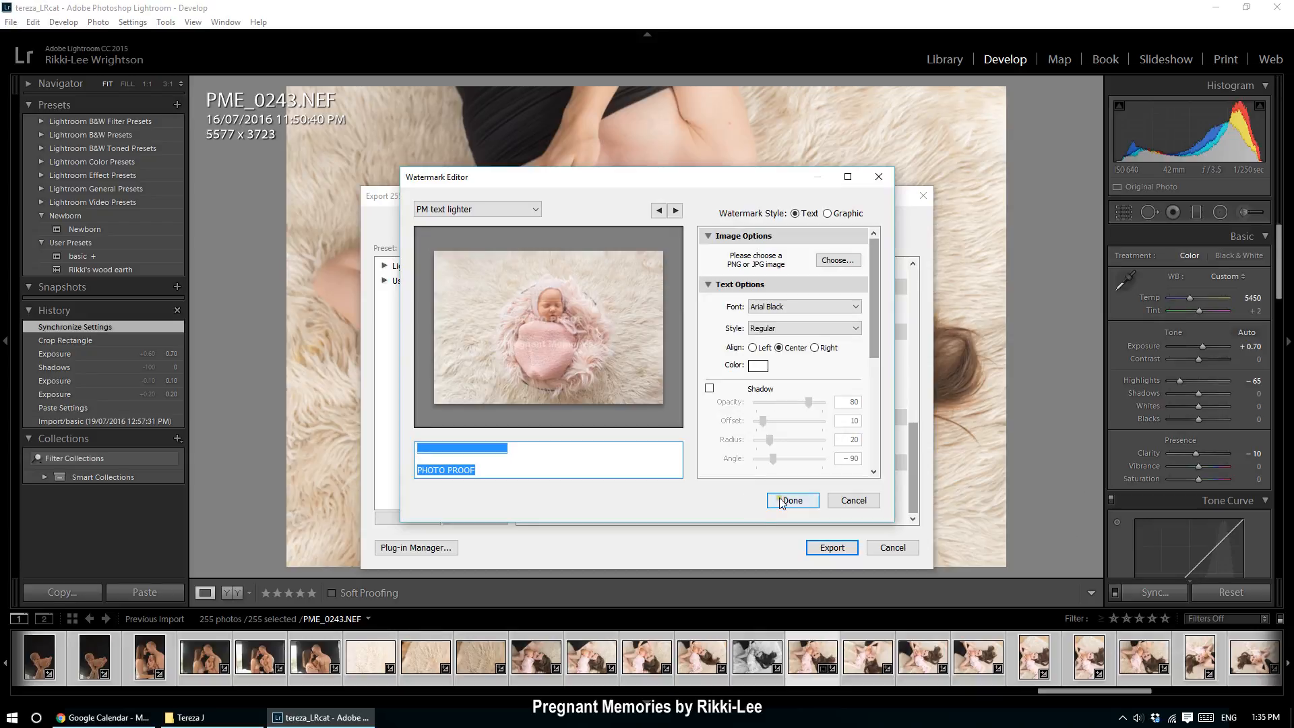
pyautogui.click(853, 499)
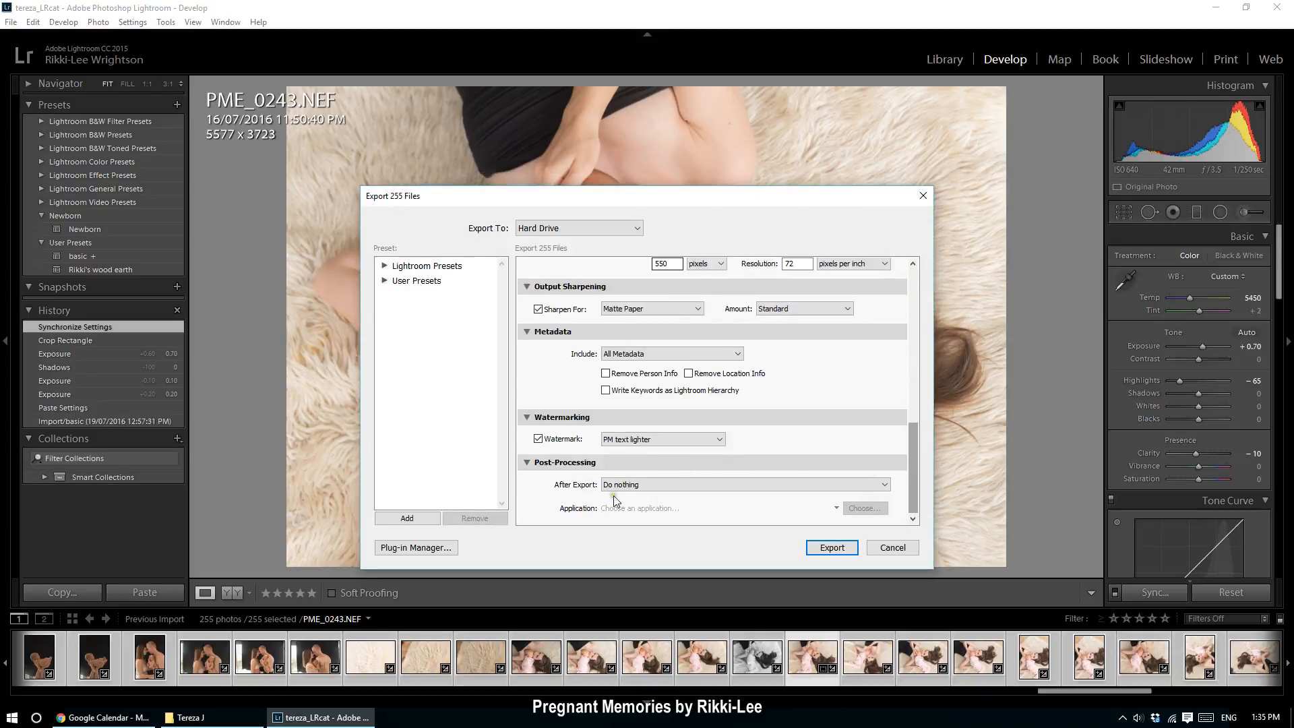